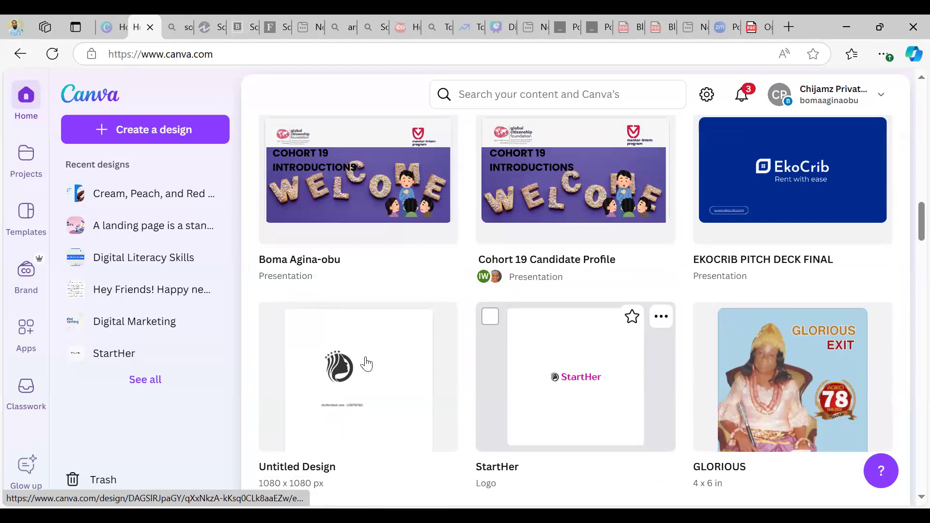
Look through the thumbnails of the recent designs on the home page
{"action": "scroll", "coordinate": [358, 373], "scroll_direction": "down", "scroll_amount": 4}
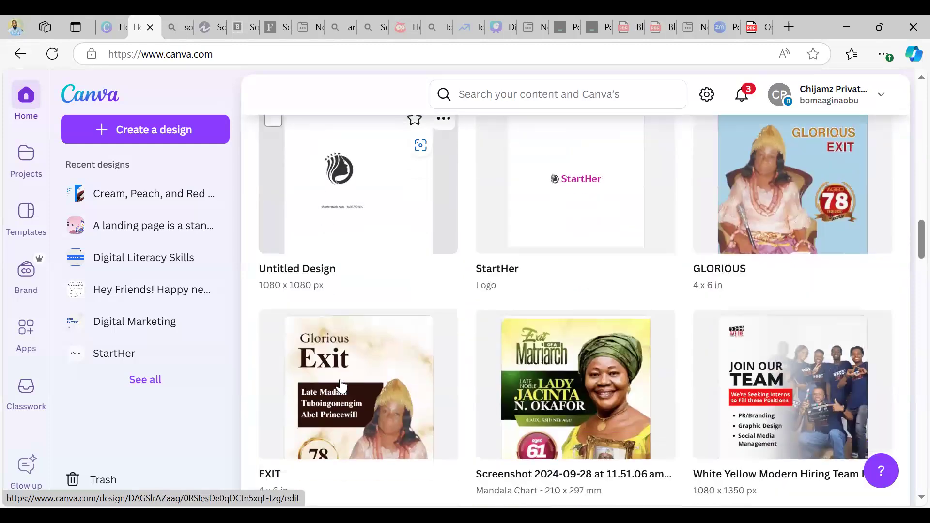
{"action": "scroll", "coordinate": [342, 378], "scroll_direction": "down", "scroll_amount": 10}
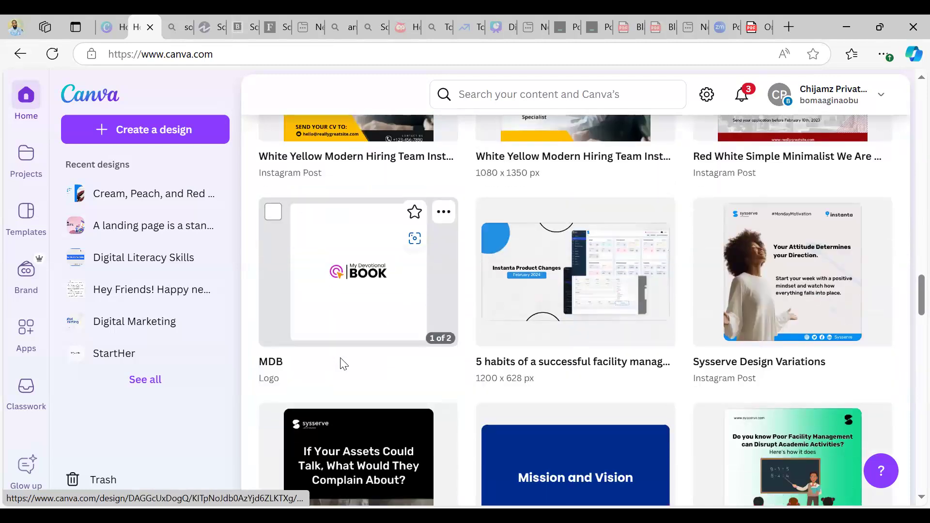
{"action": "scroll", "coordinate": [342, 365], "scroll_direction": "down", "scroll_amount": 8}
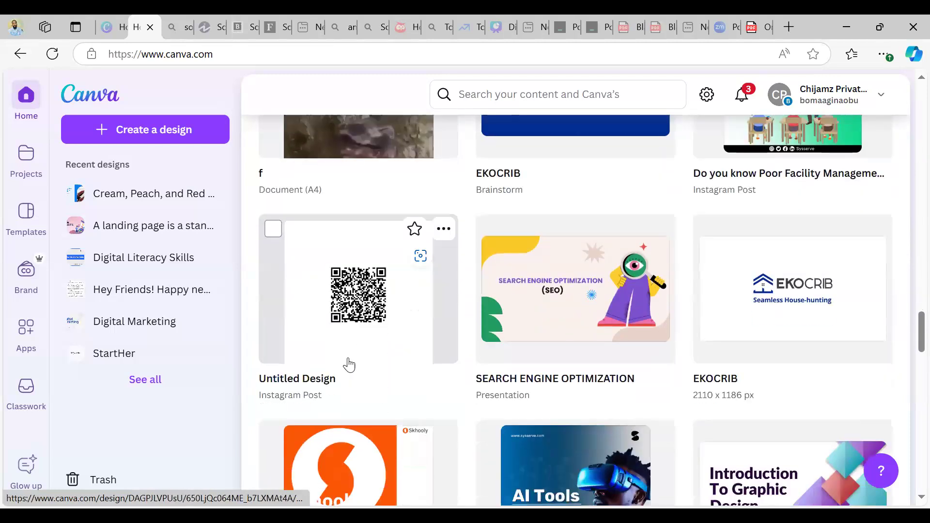
{"action": "scroll", "coordinate": [349, 365], "scroll_direction": "down", "scroll_amount": 2}
{"action": "scroll", "coordinate": [349, 364], "scroll_direction": "down", "scroll_amount": 5}
{"action": "scroll", "coordinate": [350, 364], "scroll_direction": "up", "scroll_amount": 4}
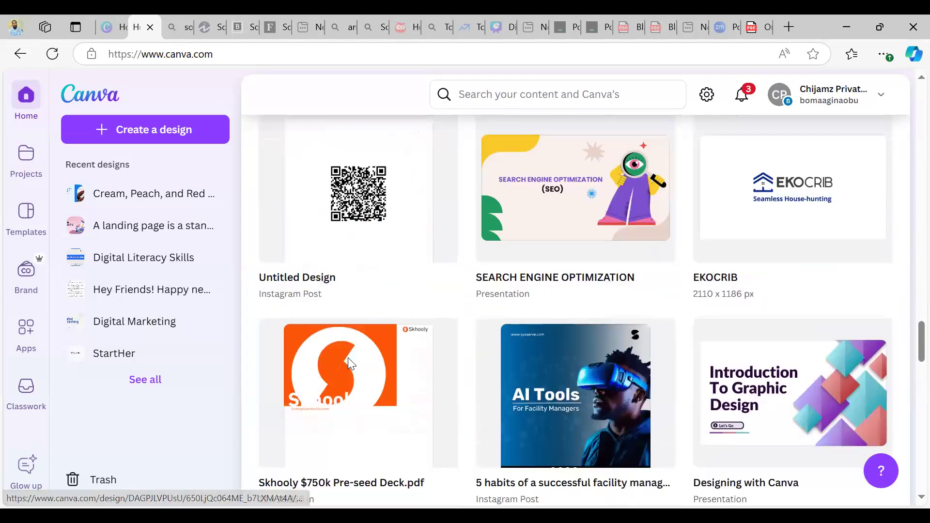
{"action": "scroll", "coordinate": [348, 361], "scroll_direction": "up", "scroll_amount": 11}
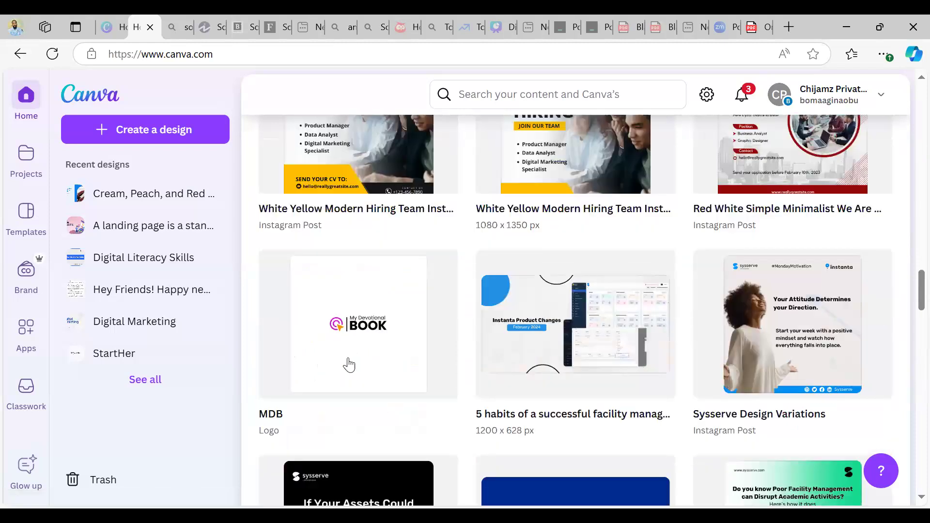
{"action": "scroll", "coordinate": [349, 365], "scroll_direction": "down", "scroll_amount": 14}
{"action": "scroll", "coordinate": [348, 363], "scroll_direction": "up", "scroll_amount": 4}
{"action": "scroll", "coordinate": [348, 362], "scroll_direction": "down", "scroll_amount": 6}
{"action": "scroll", "coordinate": [349, 362], "scroll_direction": "up", "scroll_amount": 1}
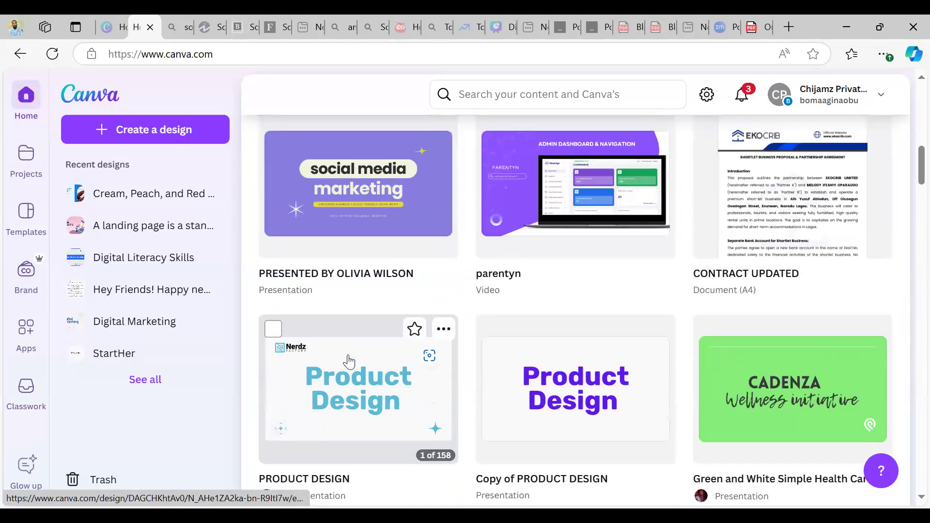
{"action": "scroll", "coordinate": [349, 361], "scroll_direction": "down", "scroll_amount": 1}
{"action": "scroll", "coordinate": [349, 361], "scroll_direction": "up", "scroll_amount": 1}
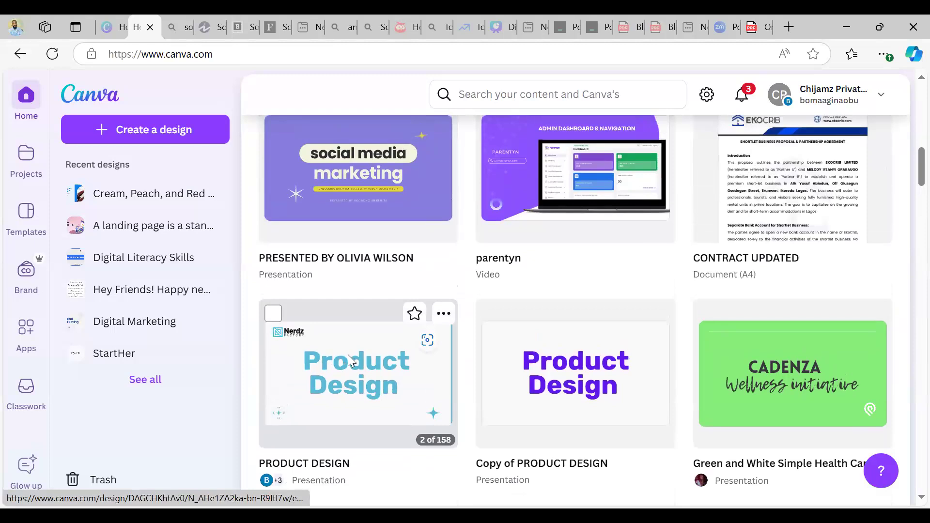
{"action": "scroll", "coordinate": [349, 361], "scroll_direction": "up", "scroll_amount": 1}
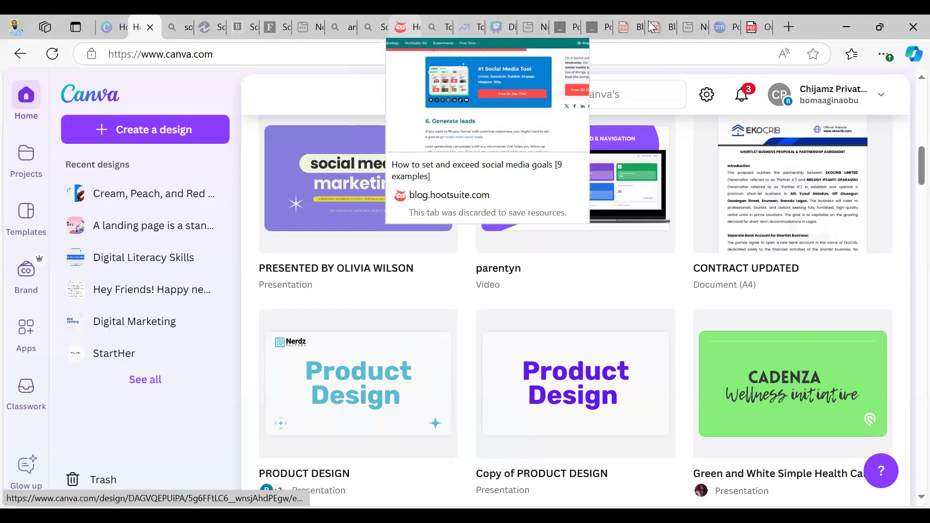
{"action": "left_click", "coordinate": [697, 29]}
{"action": "left_click", "coordinate": [699, 28]}
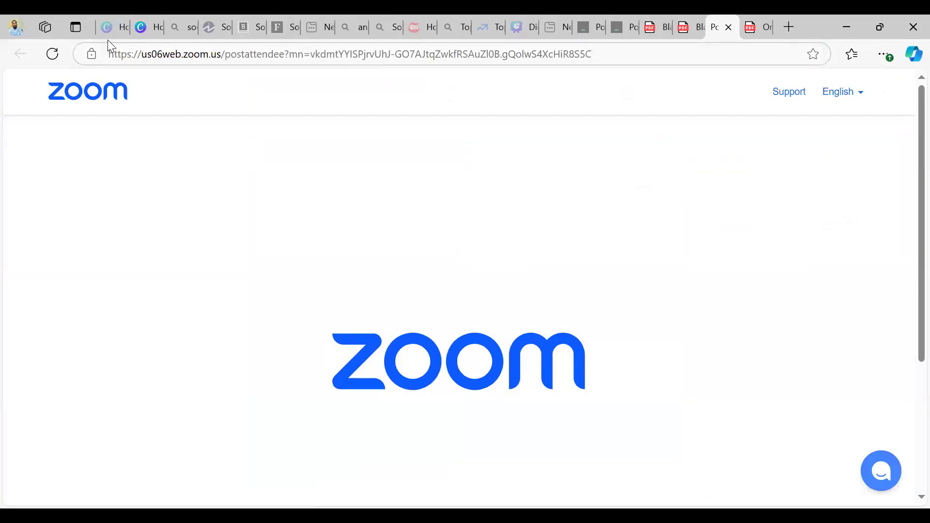
{"action": "left_click", "coordinate": [155, 39]}
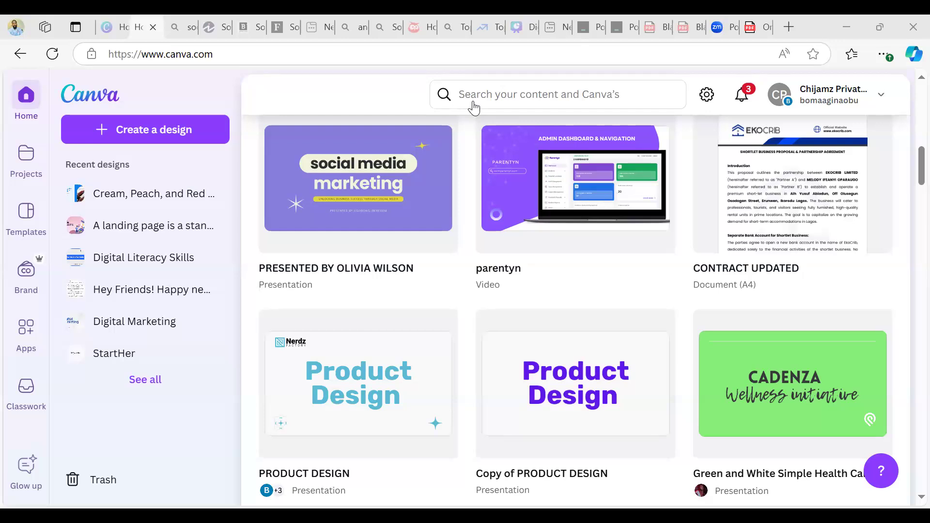
{"action": "mouse_move", "coordinate": [425, 27]}
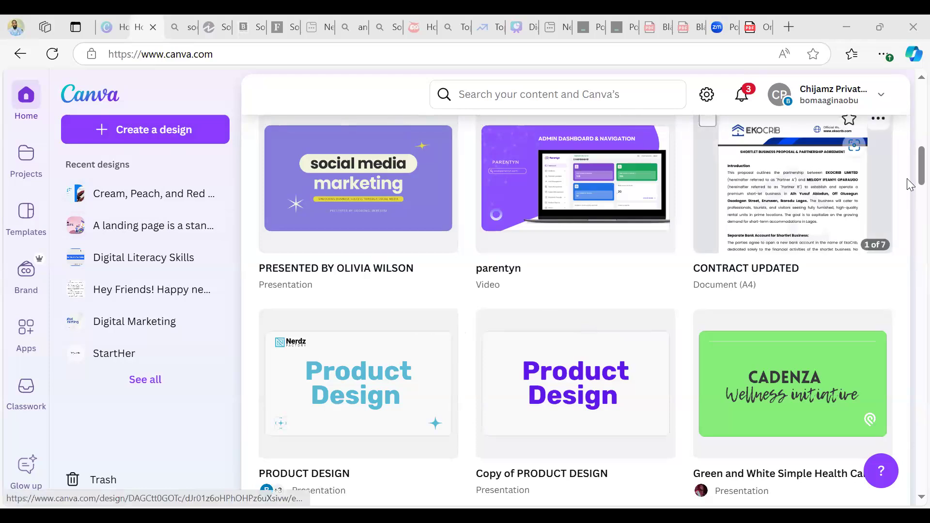
{"action": "scroll", "coordinate": [907, 310], "scroll_direction": "down", "scroll_amount": 10}
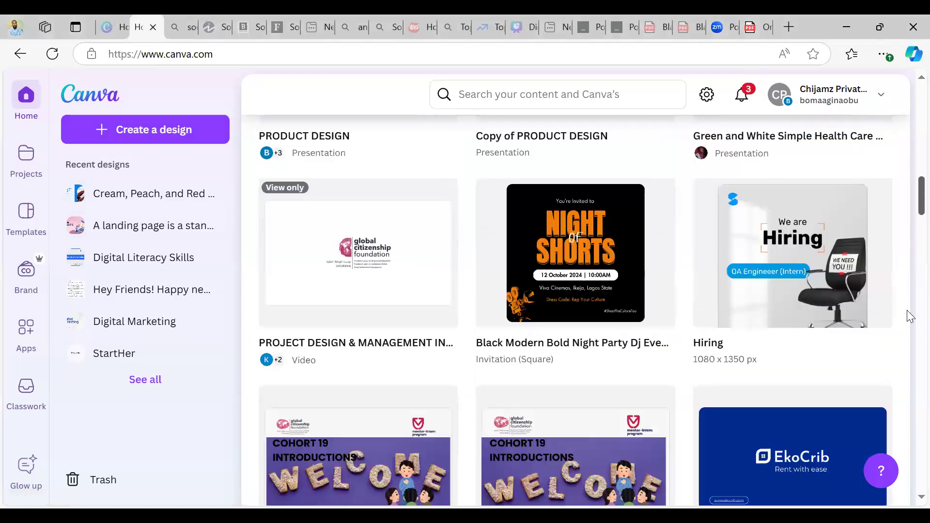
{"action": "scroll", "coordinate": [900, 194], "scroll_direction": "up", "scroll_amount": 15}
{"action": "scroll", "coordinate": [899, 184], "scroll_direction": "down", "scroll_amount": 15}
{"action": "scroll", "coordinate": [897, 173], "scroll_direction": "up", "scroll_amount": 6}
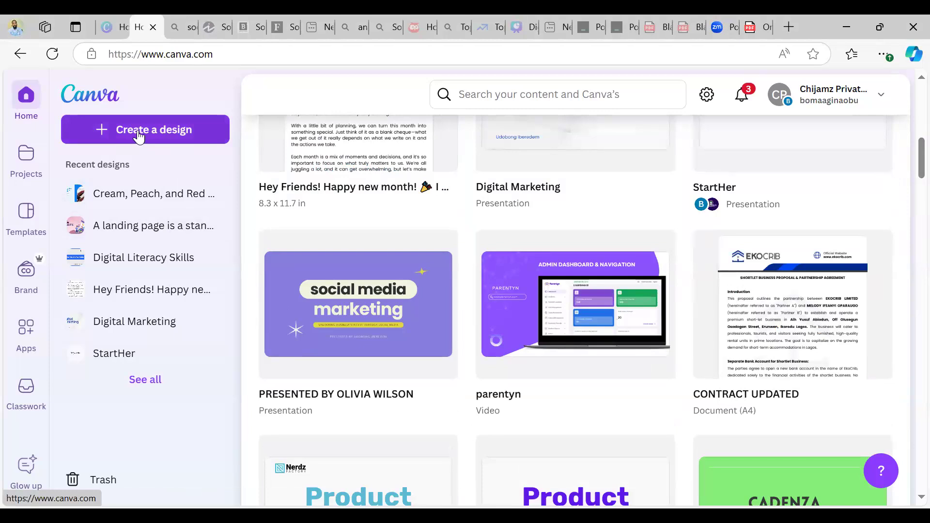
{"action": "scroll", "coordinate": [139, 137], "scroll_direction": "down", "scroll_amount": 3}
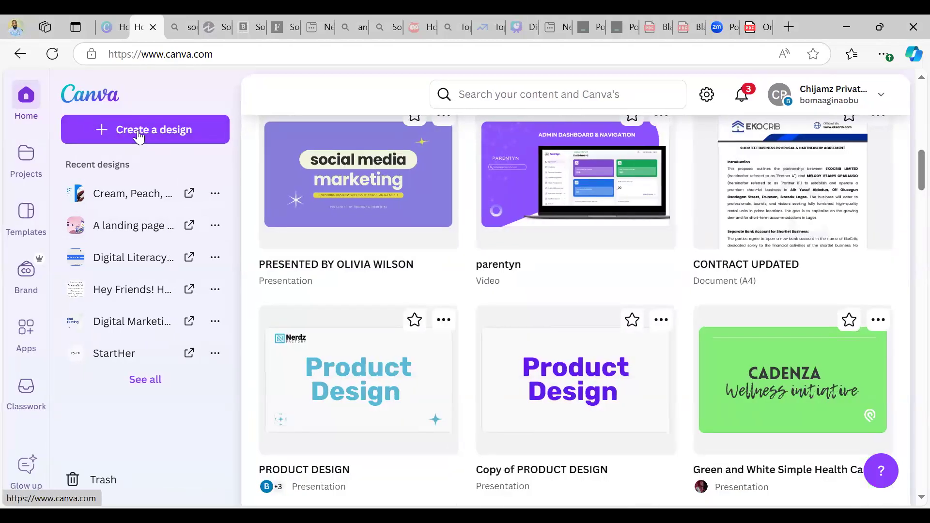
{"action": "scroll", "coordinate": [139, 137], "scroll_direction": "down", "scroll_amount": 12}
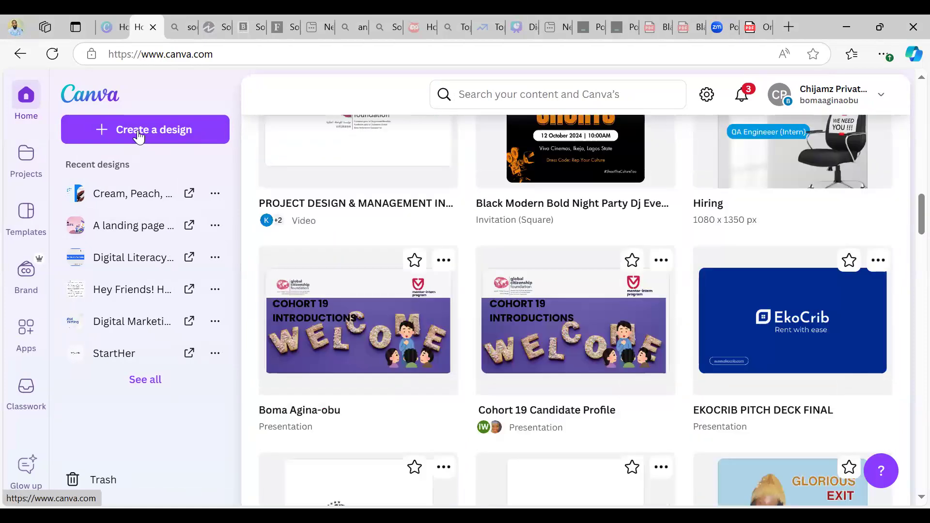
{"action": "scroll", "coordinate": [139, 137], "scroll_direction": "down", "scroll_amount": 3}
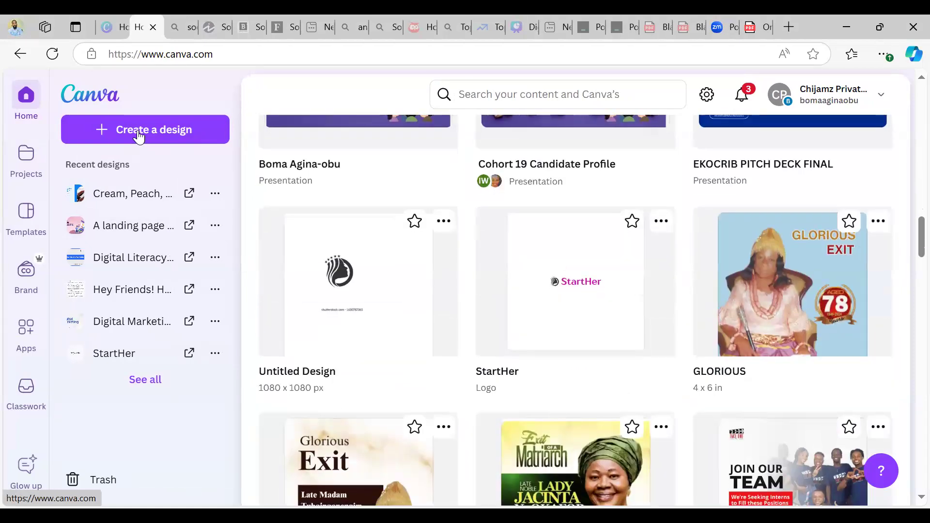
{"action": "scroll", "coordinate": [139, 137], "scroll_direction": "up", "scroll_amount": 15}
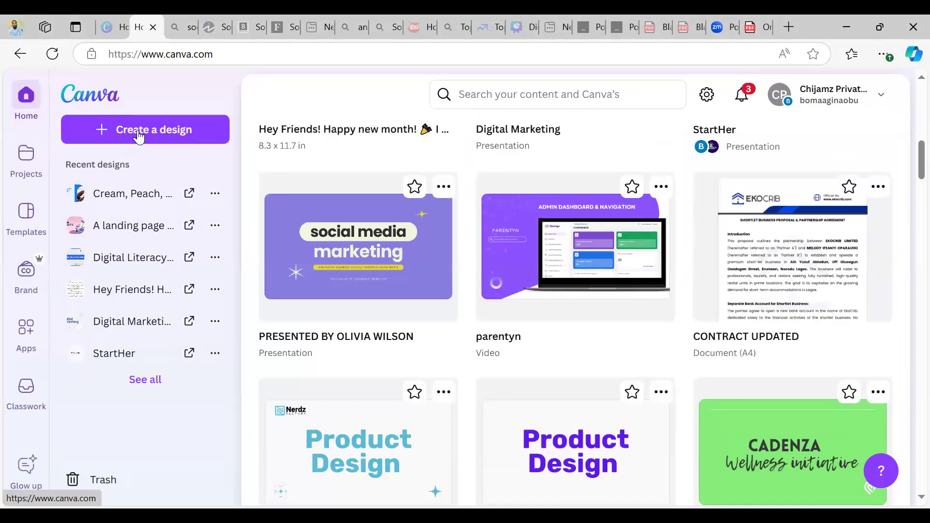
{"action": "scroll", "coordinate": [139, 137], "scroll_direction": "up", "scroll_amount": 1}
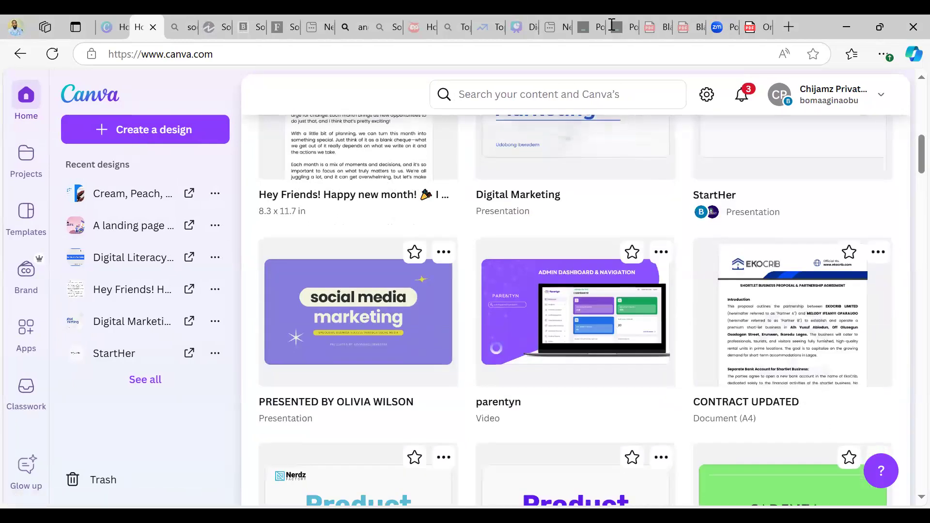
{"action": "left_click", "coordinate": [791, 27]}
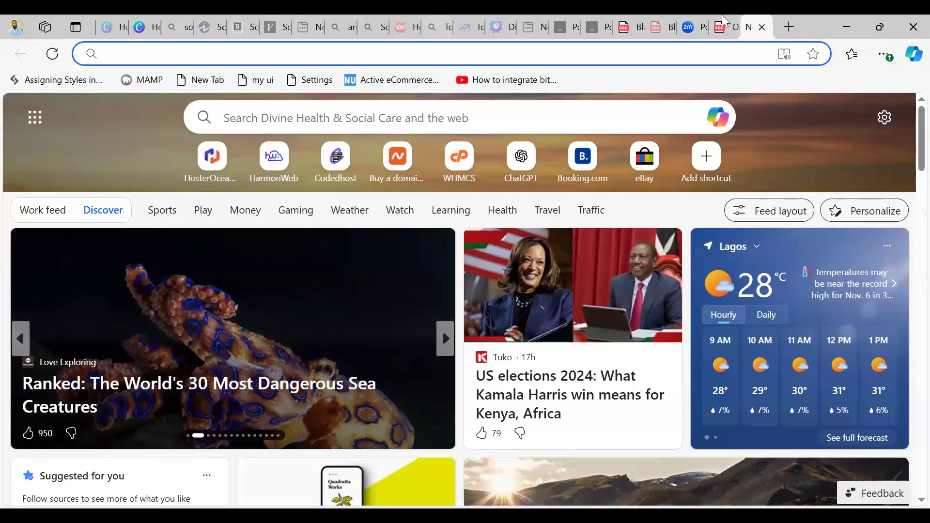
{"action": "left_click", "coordinate": [763, 28]}
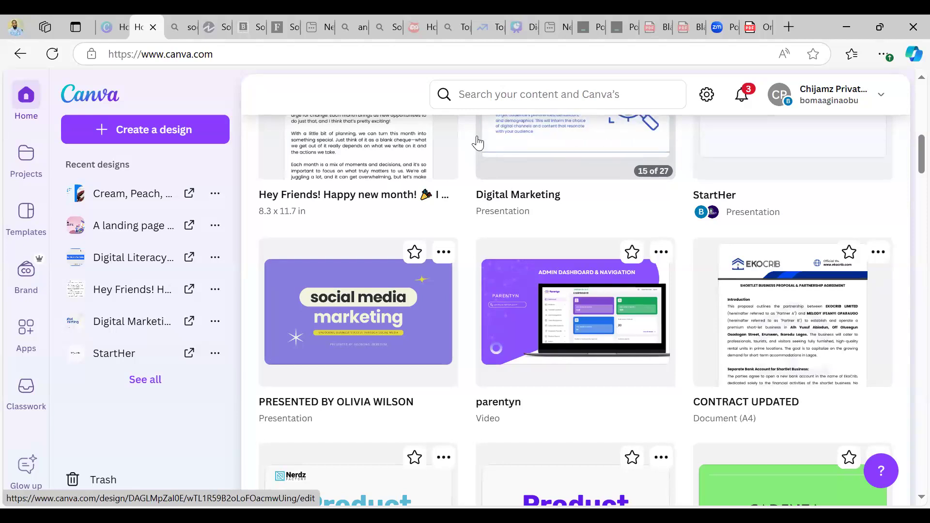
{"action": "scroll", "coordinate": [477, 143], "scroll_direction": "up", "scroll_amount": 8}
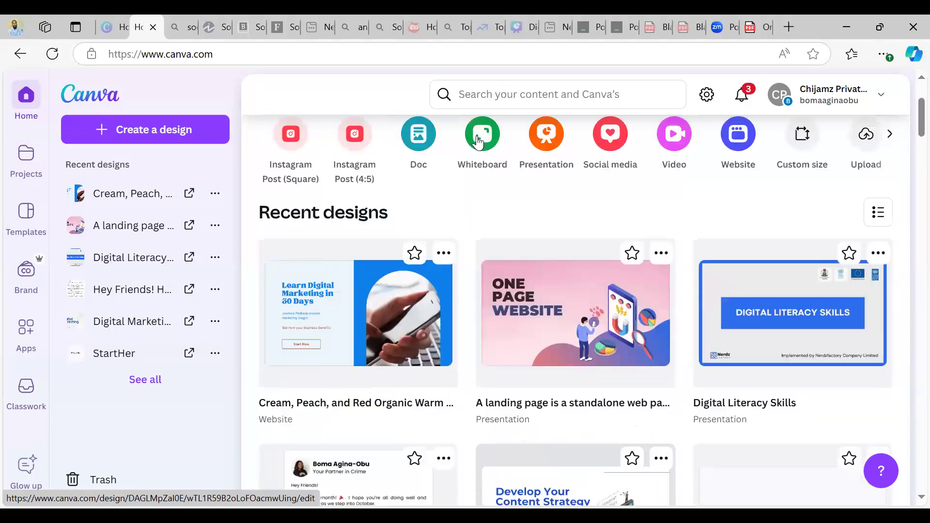
{"action": "scroll", "coordinate": [477, 143], "scroll_direction": "down", "scroll_amount": 5}
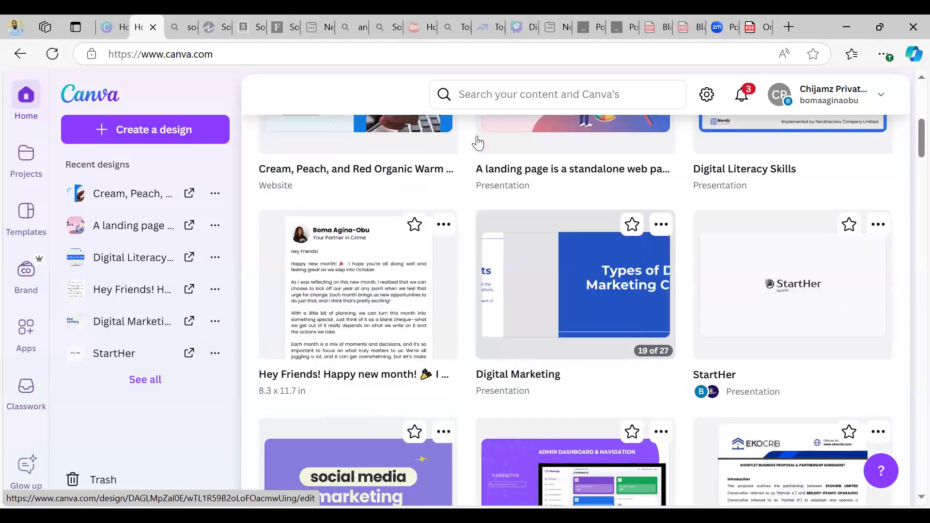
{"action": "scroll", "coordinate": [478, 143], "scroll_direction": "down", "scroll_amount": 7}
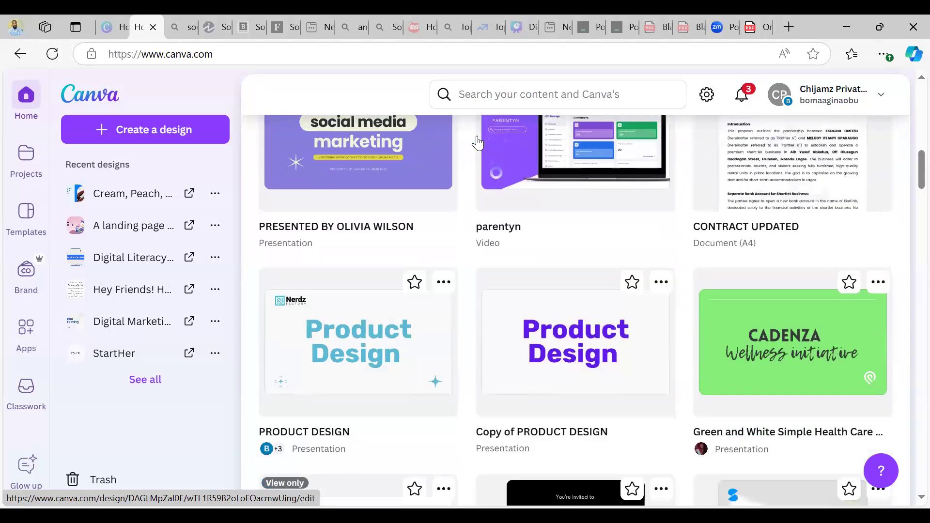
{"action": "scroll", "coordinate": [477, 143], "scroll_direction": "down", "scroll_amount": 8}
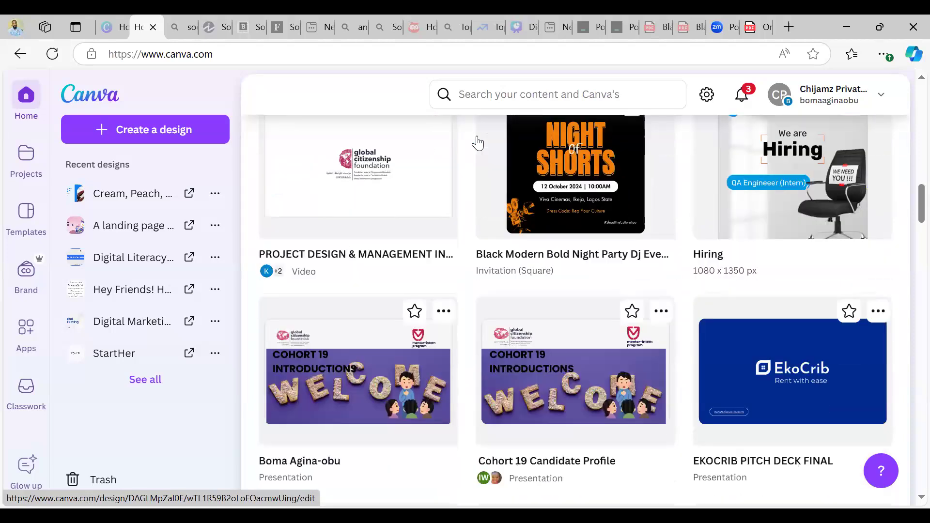
{"action": "scroll", "coordinate": [477, 143], "scroll_direction": "down", "scroll_amount": 2}
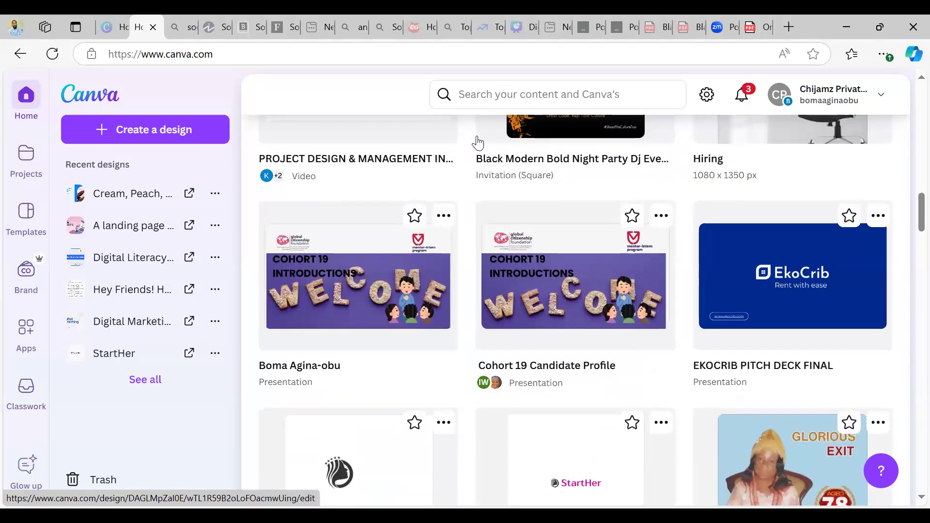
{"action": "scroll", "coordinate": [477, 143], "scroll_direction": "up", "scroll_amount": 1}
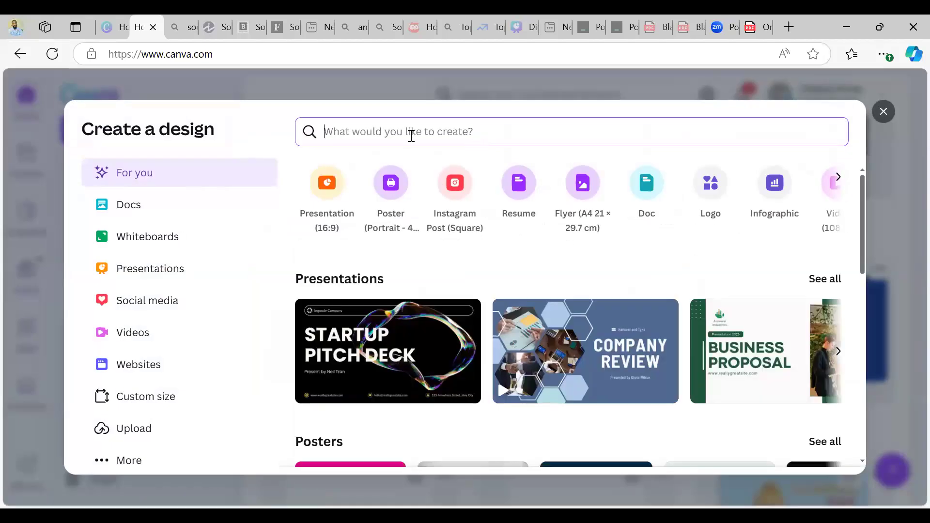
Try searching the types available for a new design for "web"
{"action": "type", "text": "web"}
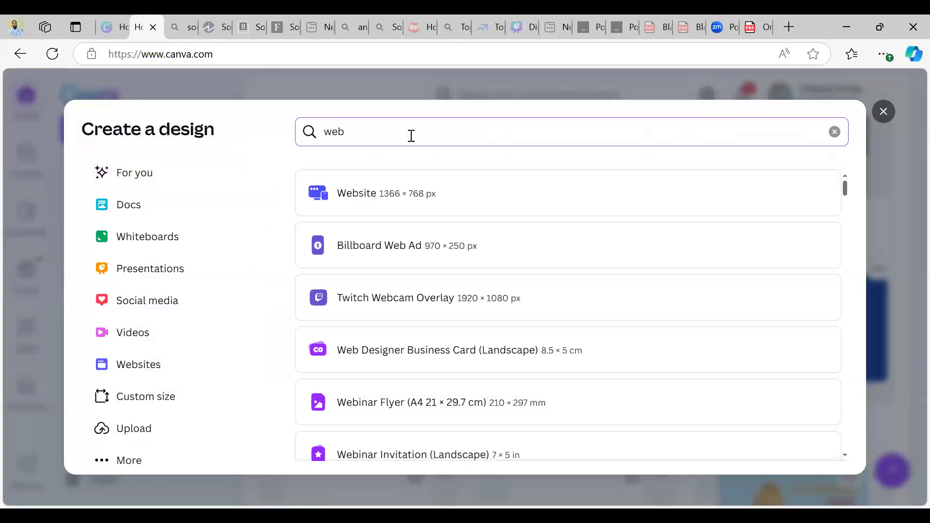
{"action": "key", "text": "BackSpace"}
{"action": "key", "text": "BackSpace"}
{"action": "key", "text": "BackSpace"}
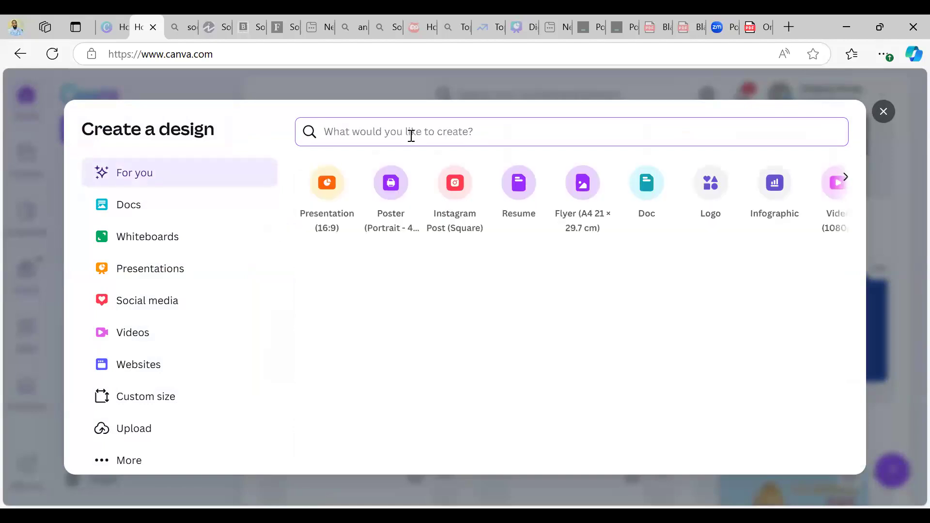
Search the new-design types for "landing page" and look through the matching formats
{"action": "type", "text": "lanf"}
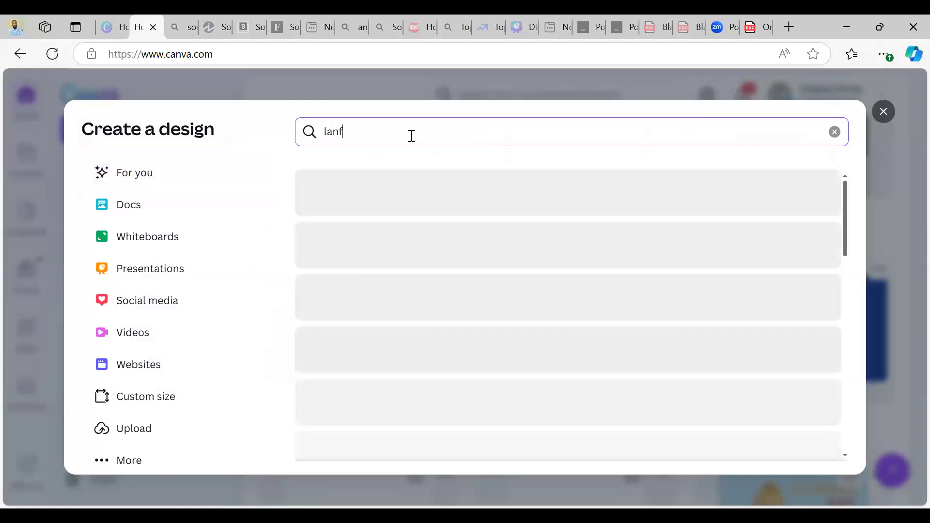
{"action": "key", "text": "BackSpace"}
{"action": "type", "text": "ding page"}
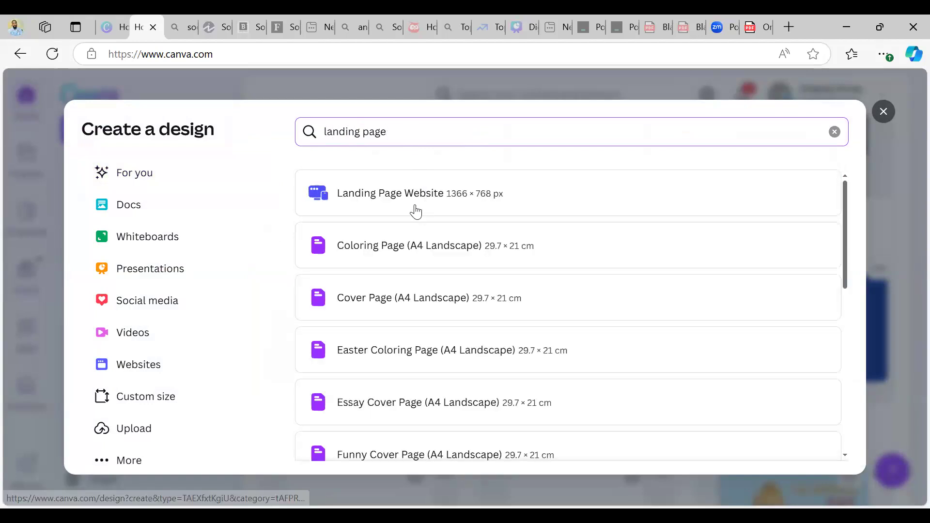
{"action": "scroll", "coordinate": [420, 275], "scroll_direction": "down", "scroll_amount": 2}
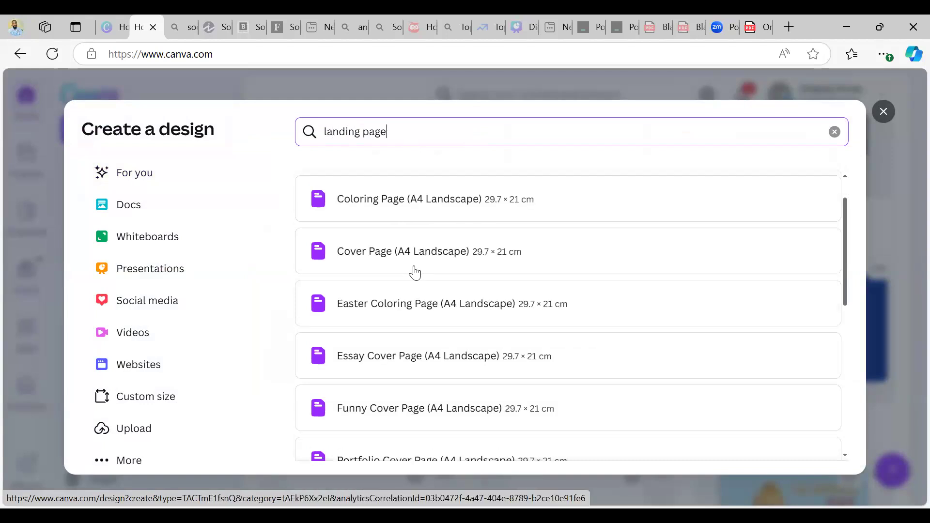
{"action": "scroll", "coordinate": [417, 260], "scroll_direction": "up", "scroll_amount": 2}
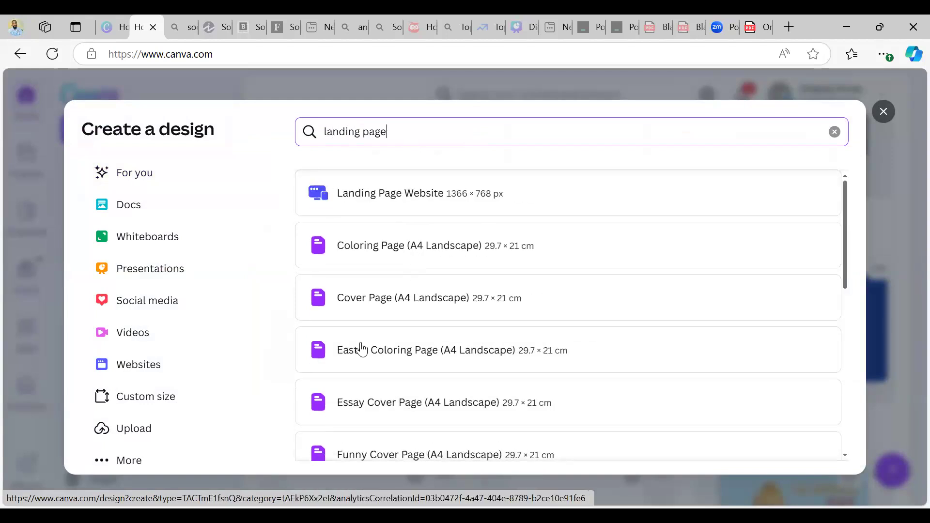
{"action": "scroll", "coordinate": [361, 349], "scroll_direction": "down", "scroll_amount": 3}
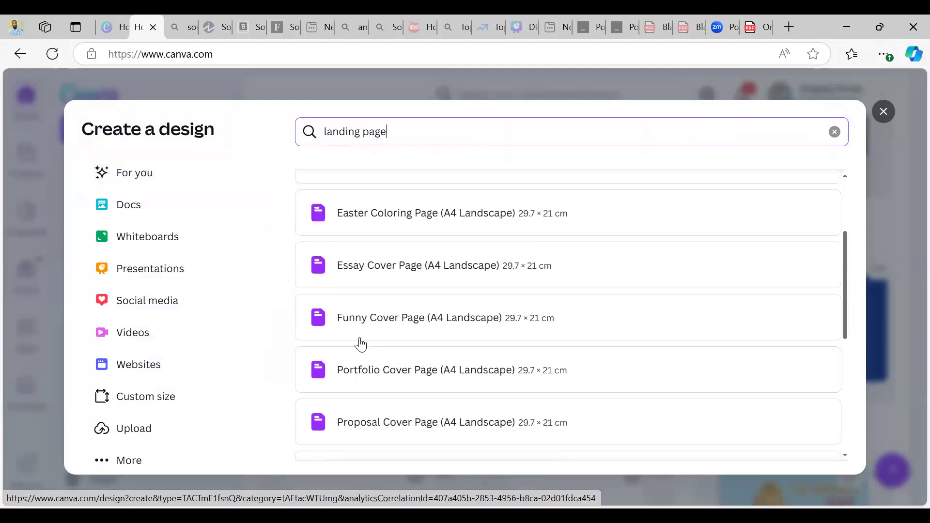
{"action": "scroll", "coordinate": [361, 344], "scroll_direction": "down", "scroll_amount": 5}
{"action": "scroll", "coordinate": [460, 209], "scroll_direction": "up", "scroll_amount": 5}
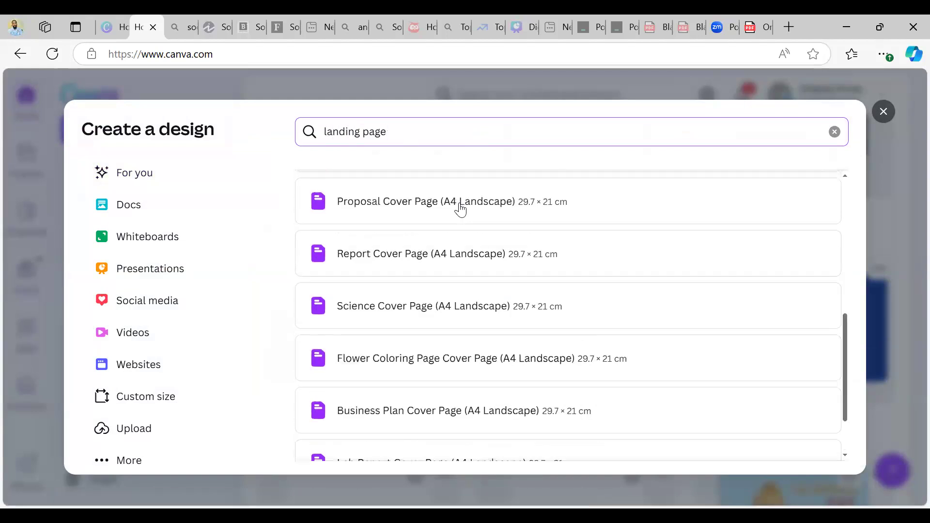
{"action": "scroll", "coordinate": [460, 209], "scroll_direction": "up", "scroll_amount": 2}
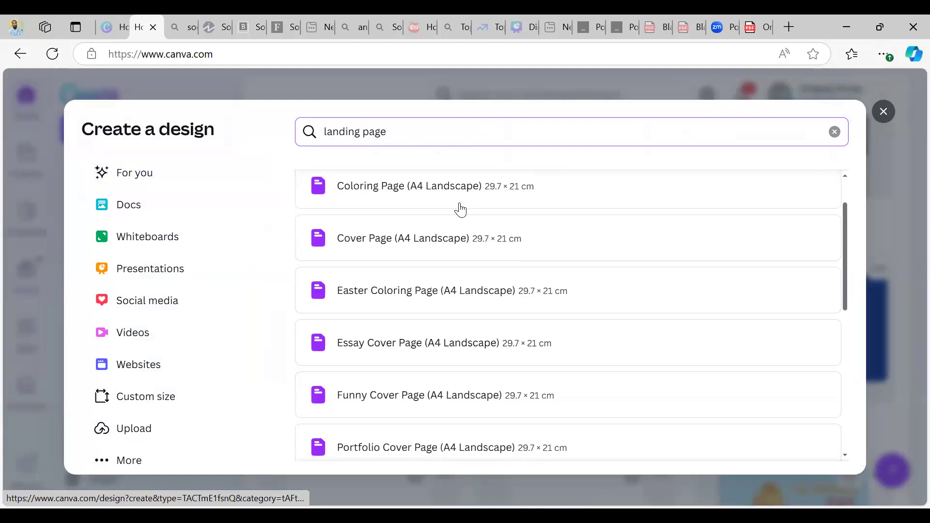
Start a blank design from the landing page search results and look through all its publishing options
{"action": "scroll", "coordinate": [431, 208], "scroll_direction": "up", "scroll_amount": 1}
{"action": "left_click", "coordinate": [422, 203]}
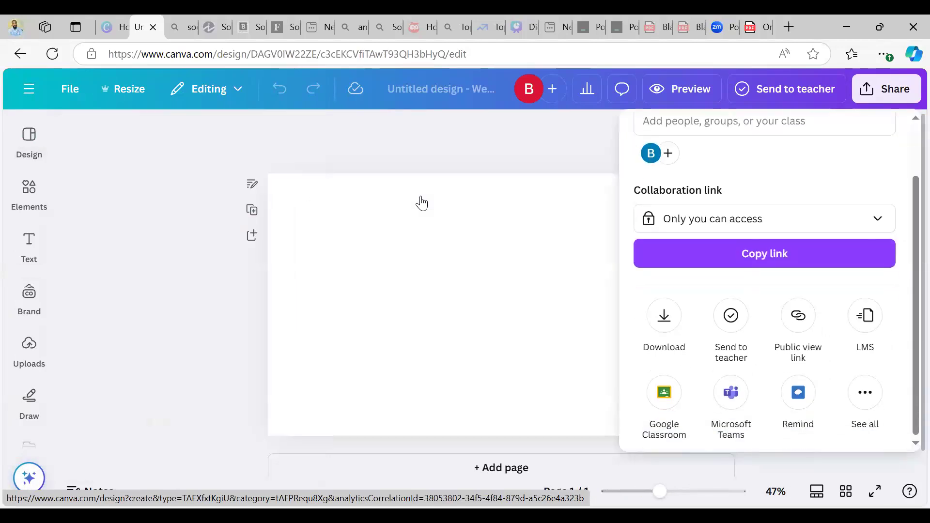
{"action": "left_click", "coordinate": [865, 393]}
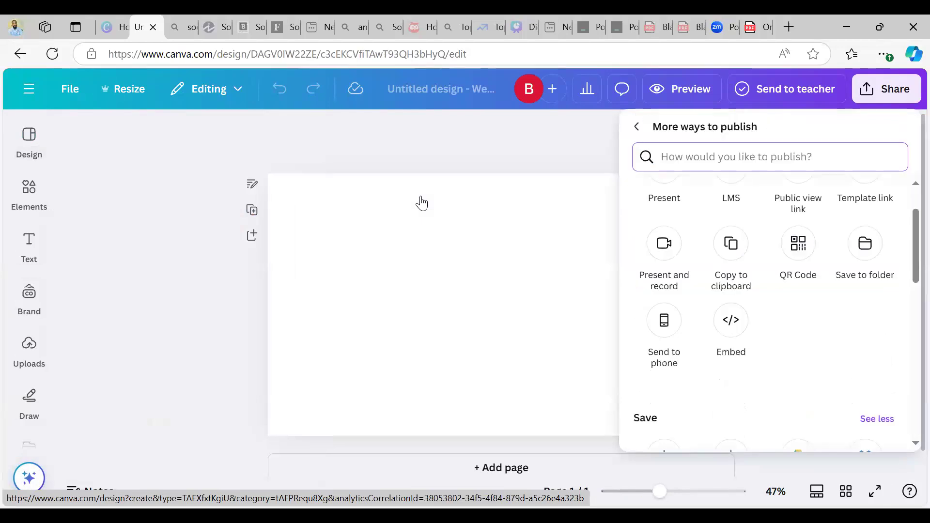
{"action": "scroll", "coordinate": [771, 315], "scroll_direction": "down", "scroll_amount": 3}
{"action": "scroll", "coordinate": [770, 315], "scroll_direction": "down", "scroll_amount": 2}
{"action": "scroll", "coordinate": [770, 315], "scroll_direction": "up", "scroll_amount": 5}
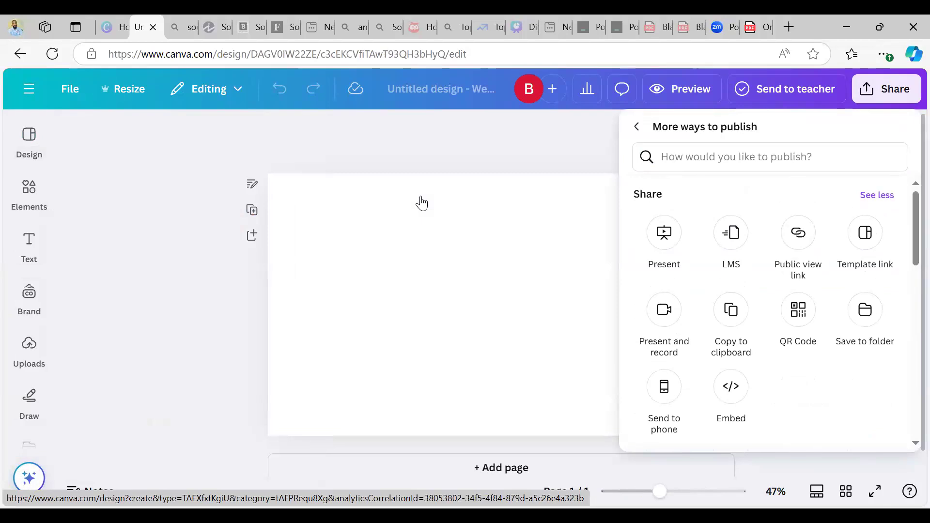
Go back to the new-design types, search for "website" and start a blank Website design of 1366 × 768 px
{"action": "key", "text": "alt+Left"}
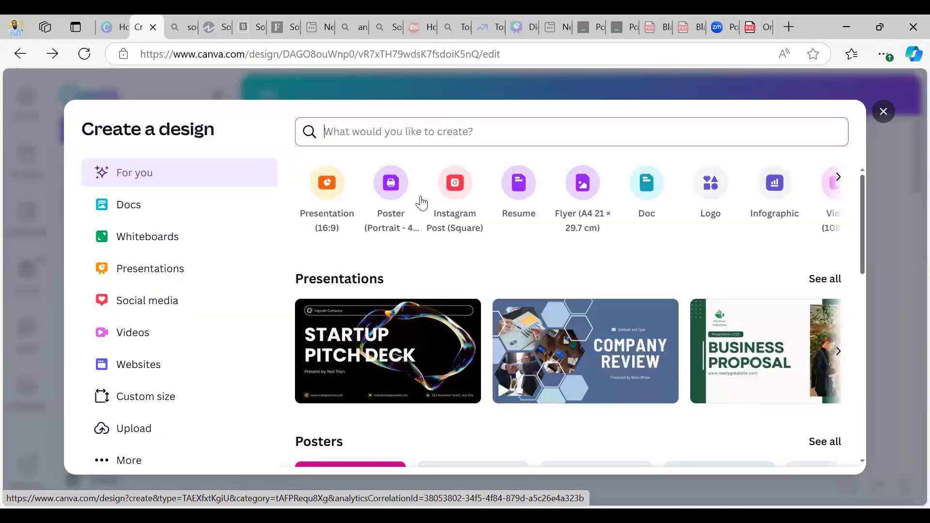
{"action": "type", "text": "website"}
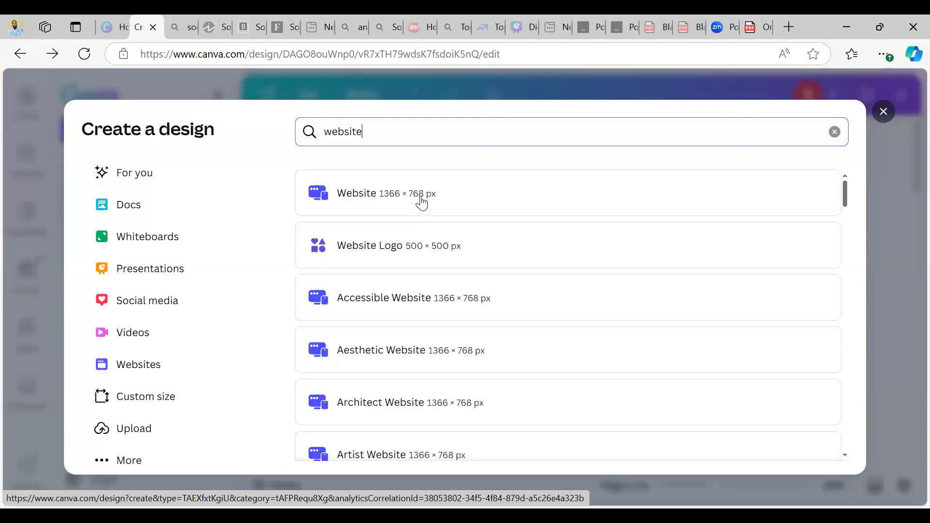
{"action": "left_click", "coordinate": [421, 203]}
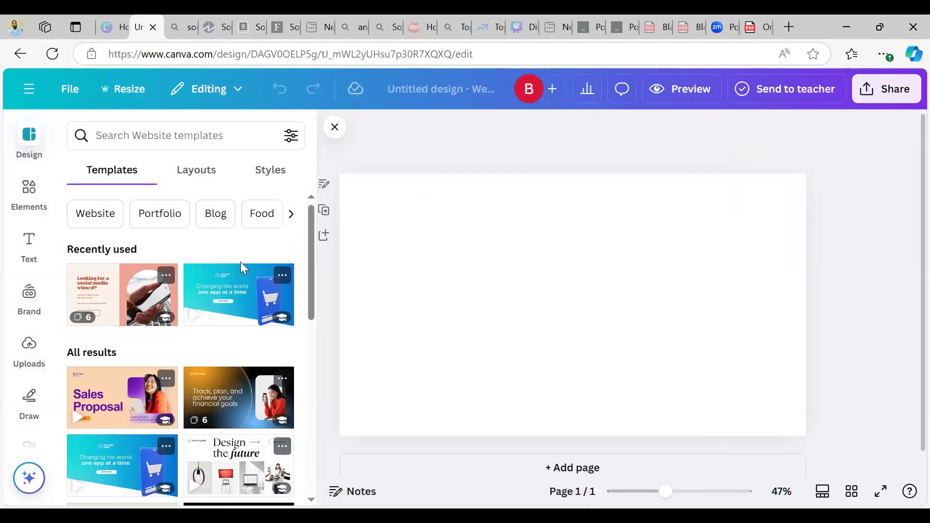
Look through the recently used and suggested website templates for a suitable landing page design
{"action": "scroll", "coordinate": [238, 335], "scroll_direction": "down", "scroll_amount": 5}
{"action": "scroll", "coordinate": [238, 334], "scroll_direction": "up", "scroll_amount": 5}
{"action": "scroll", "coordinate": [239, 325], "scroll_direction": "down", "scroll_amount": 4}
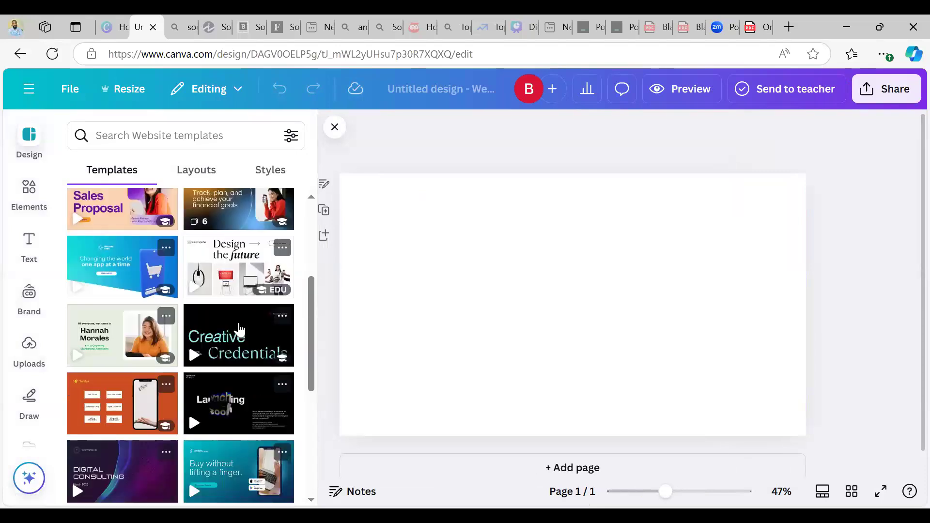
{"action": "scroll", "coordinate": [239, 327], "scroll_direction": "down", "scroll_amount": 3}
{"action": "scroll", "coordinate": [239, 327], "scroll_direction": "up", "scroll_amount": 5}
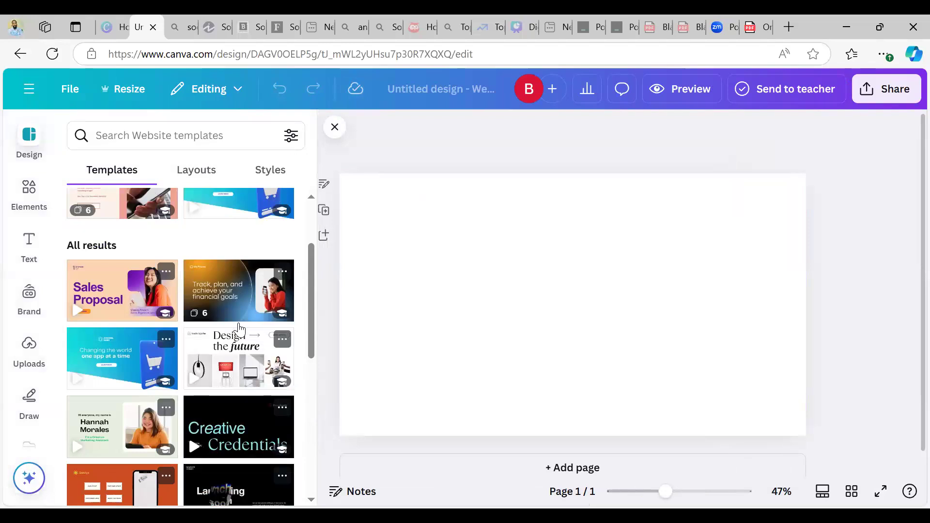
{"action": "scroll", "coordinate": [238, 320], "scroll_direction": "down", "scroll_amount": 7}
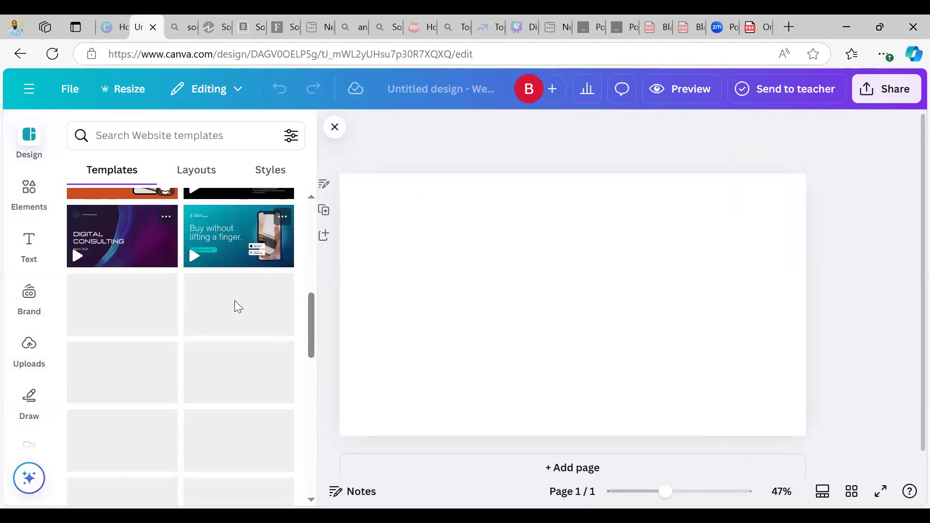
{"action": "scroll", "coordinate": [235, 300], "scroll_direction": "down", "scroll_amount": 3}
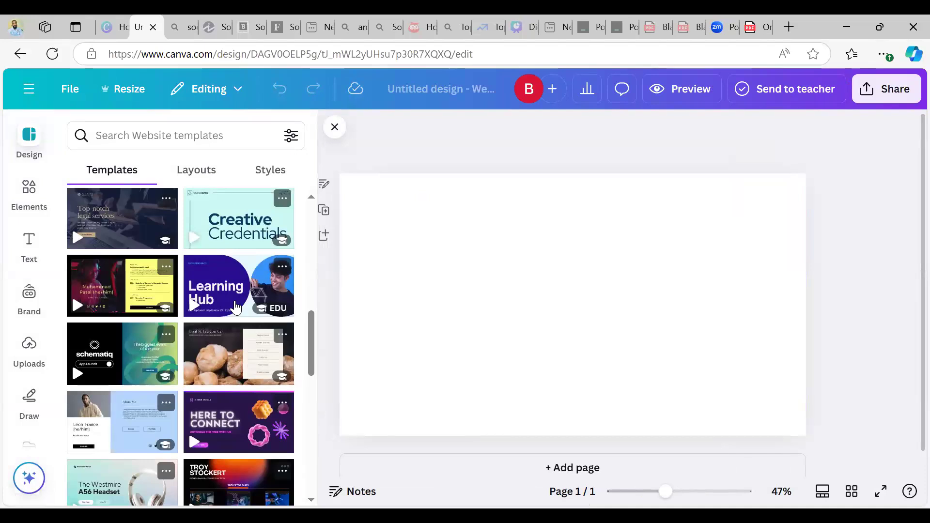
{"action": "scroll", "coordinate": [204, 398], "scroll_direction": "down", "scroll_amount": 2}
{"action": "scroll", "coordinate": [204, 397], "scroll_direction": "down", "scroll_amount": 6}
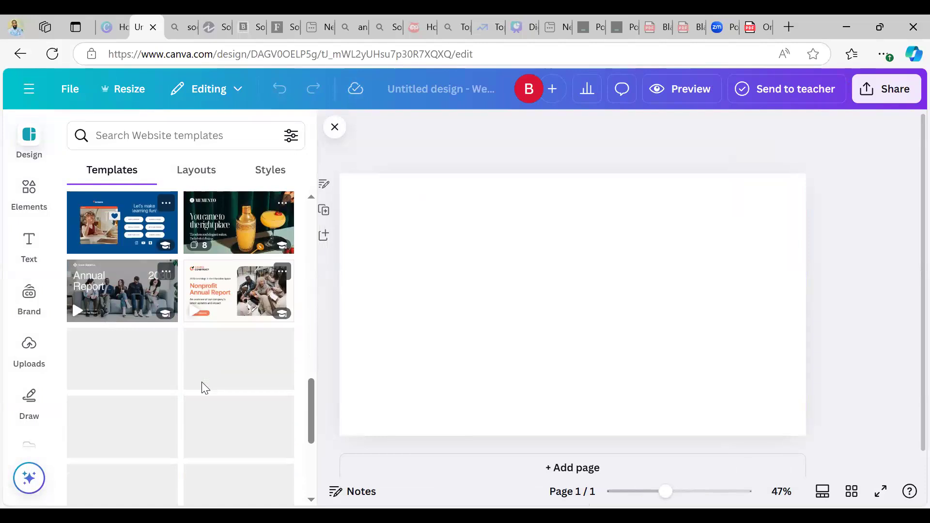
{"action": "scroll", "coordinate": [204, 378], "scroll_direction": "up", "scroll_amount": 5}
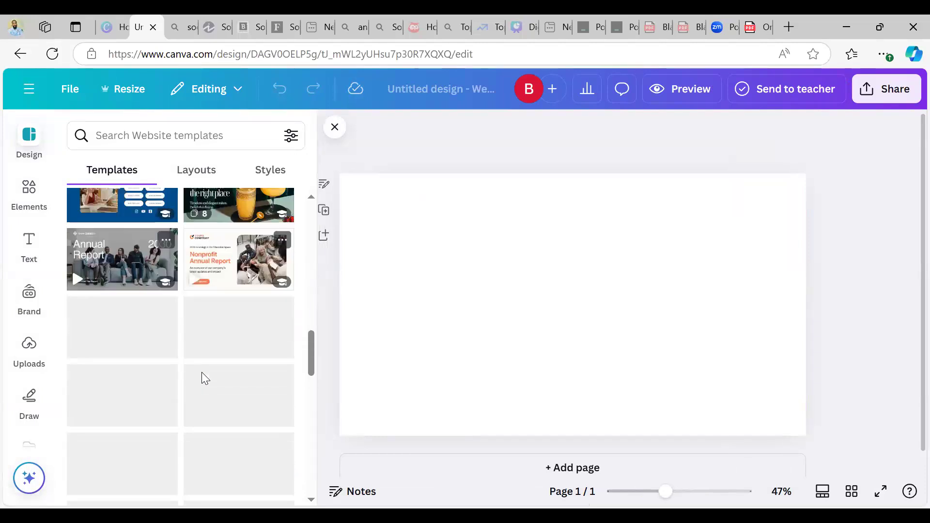
{"action": "scroll", "coordinate": [202, 380], "scroll_direction": "up", "scroll_amount": 12}
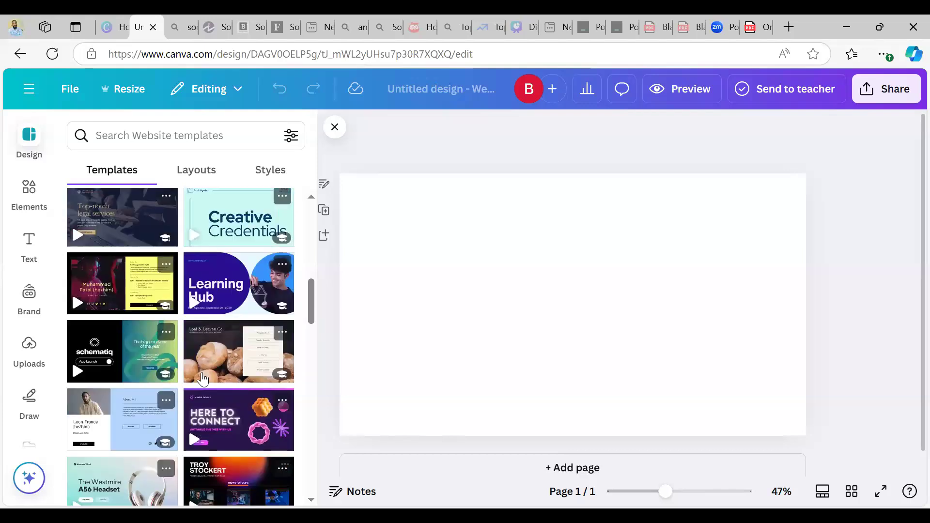
{"action": "scroll", "coordinate": [203, 380], "scroll_direction": "up", "scroll_amount": 1}
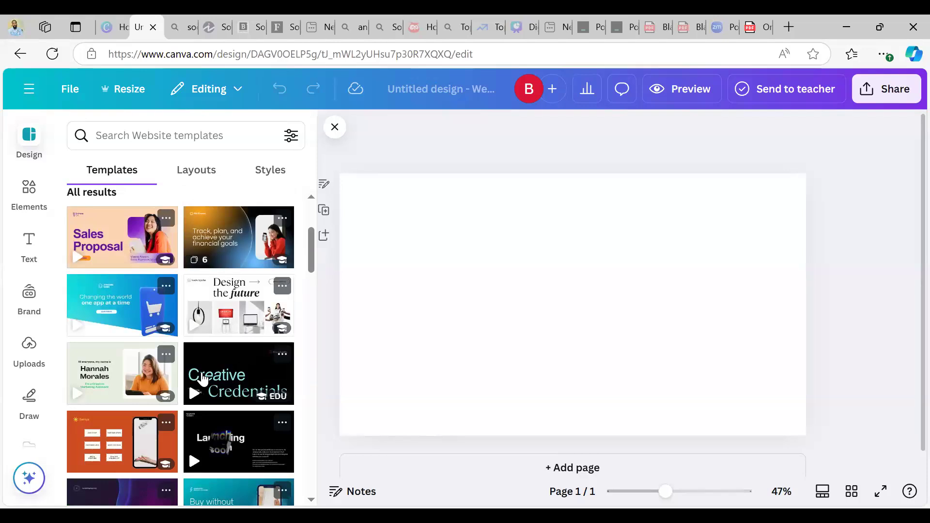
{"action": "scroll", "coordinate": [202, 379], "scroll_direction": "down", "scroll_amount": 5}
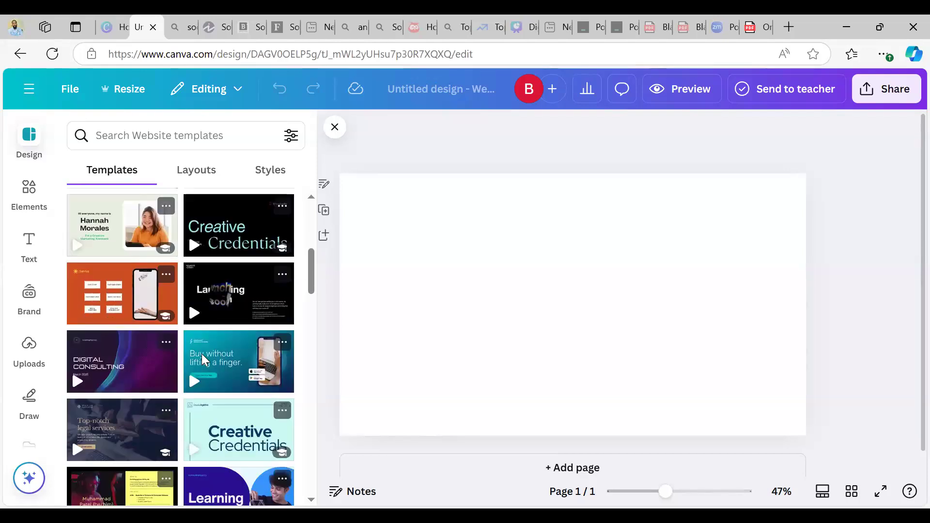
{"action": "scroll", "coordinate": [201, 339], "scroll_direction": "down", "scroll_amount": 5}
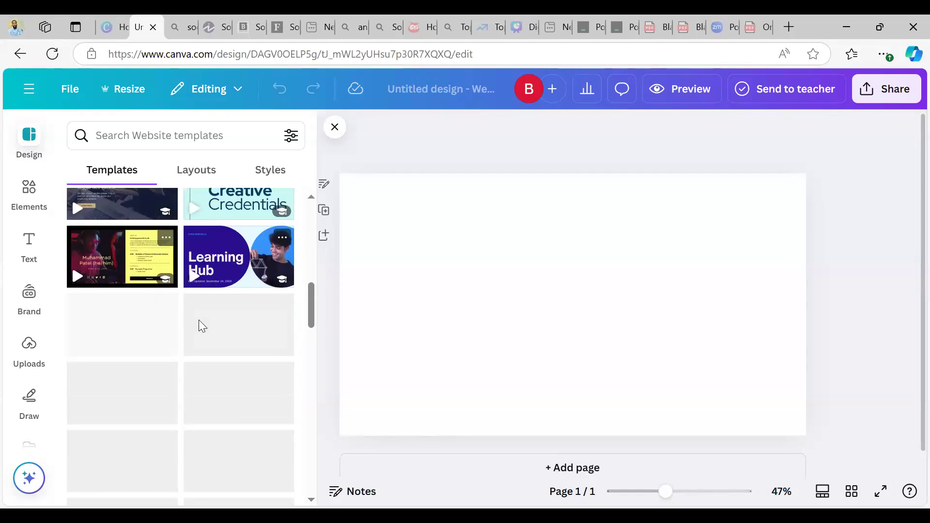
{"action": "scroll", "coordinate": [203, 315], "scroll_direction": "up", "scroll_amount": 2}
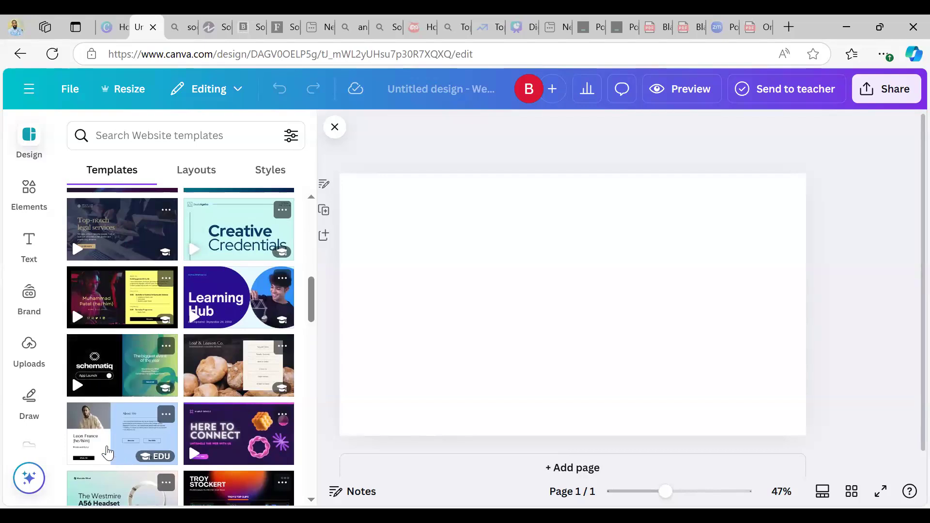
{"action": "scroll", "coordinate": [106, 415], "scroll_direction": "down", "scroll_amount": 3}
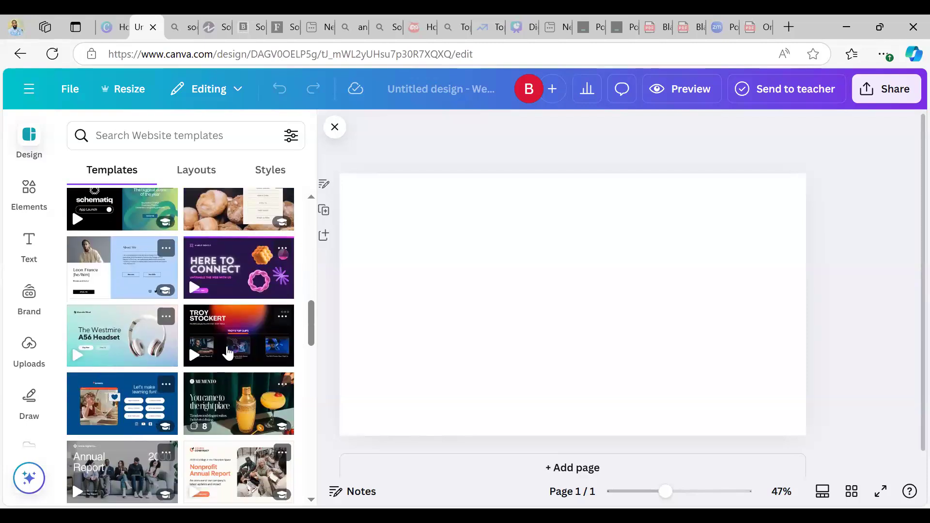
{"action": "scroll", "coordinate": [244, 489], "scroll_direction": "down", "scroll_amount": 5}
{"action": "scroll", "coordinate": [244, 489], "scroll_direction": "up", "scroll_amount": 10}
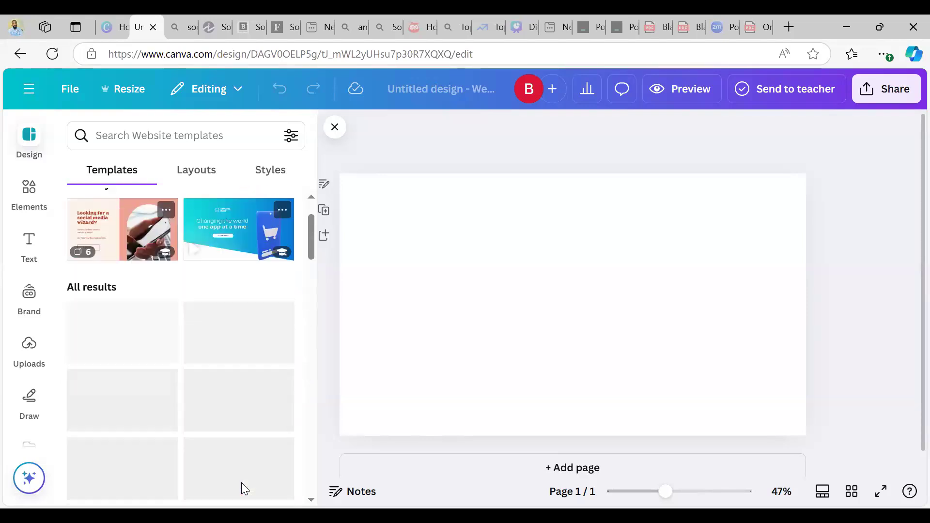
{"action": "scroll", "coordinate": [241, 482], "scroll_direction": "up", "scroll_amount": 2}
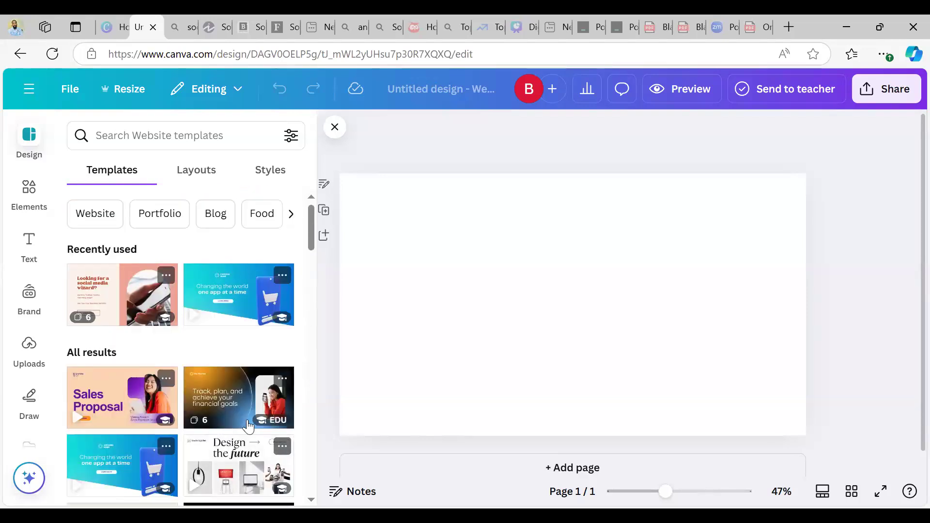
{"action": "scroll", "coordinate": [223, 450], "scroll_direction": "down", "scroll_amount": 2}
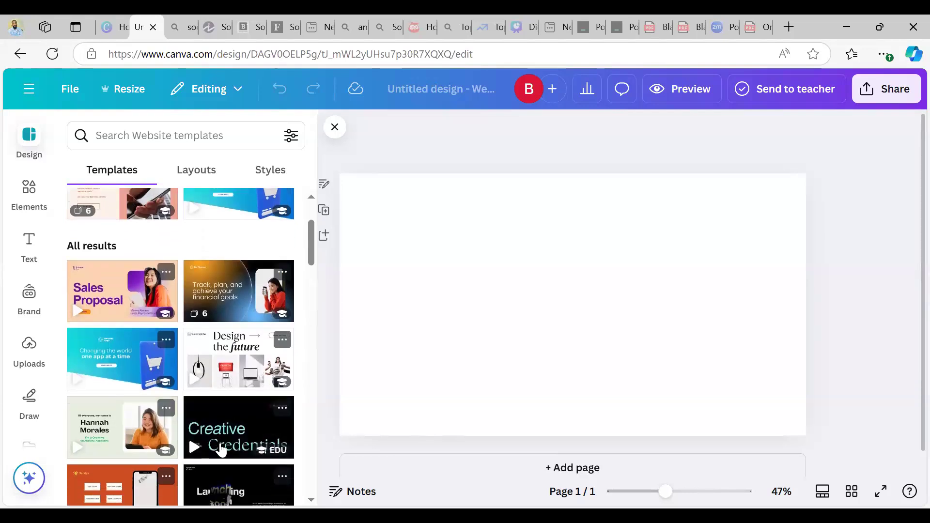
{"action": "scroll", "coordinate": [221, 450], "scroll_direction": "down", "scroll_amount": 1}
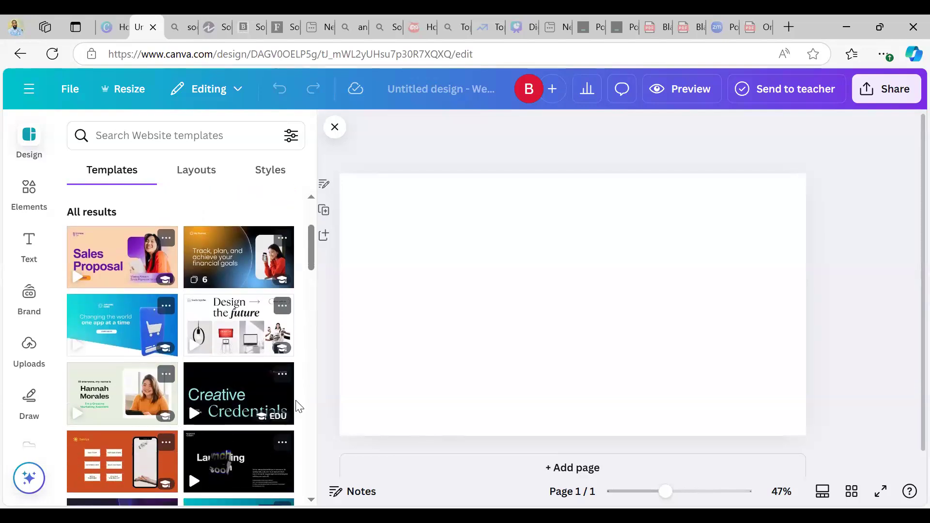
{"action": "scroll", "coordinate": [269, 470], "scroll_direction": "down", "scroll_amount": 2}
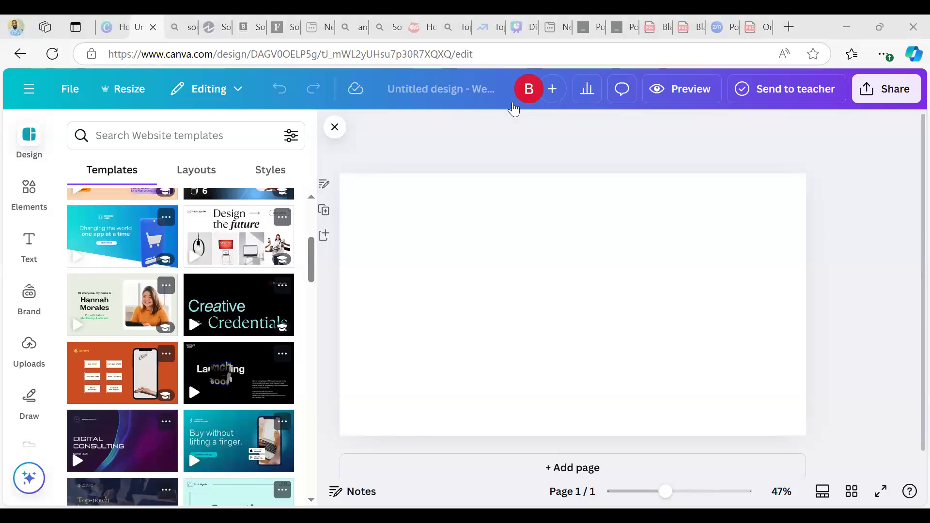
{"action": "left_click", "coordinate": [139, 23]}
{"action": "left_click_drag", "start_coordinate": [312, 254], "coordinate": [312, 304]}
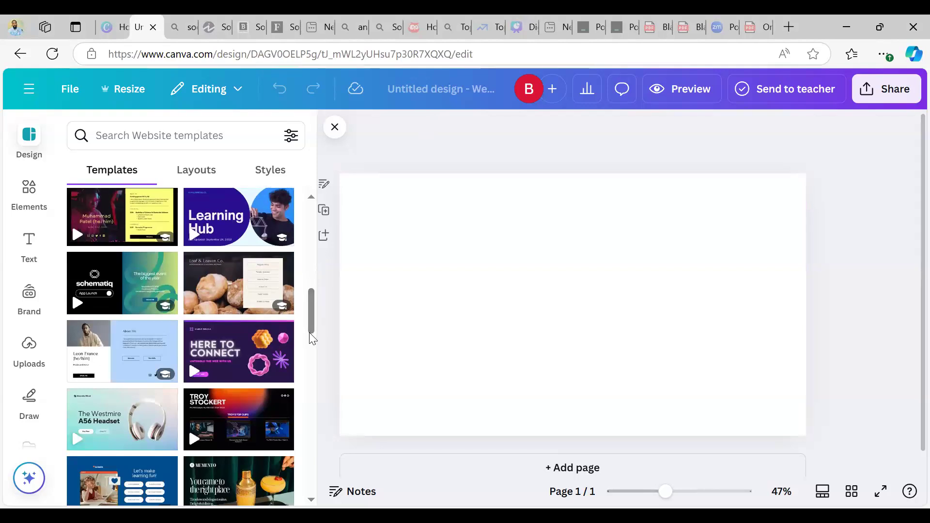
{"action": "left_click_drag", "start_coordinate": [311, 331], "coordinate": [311, 383]}
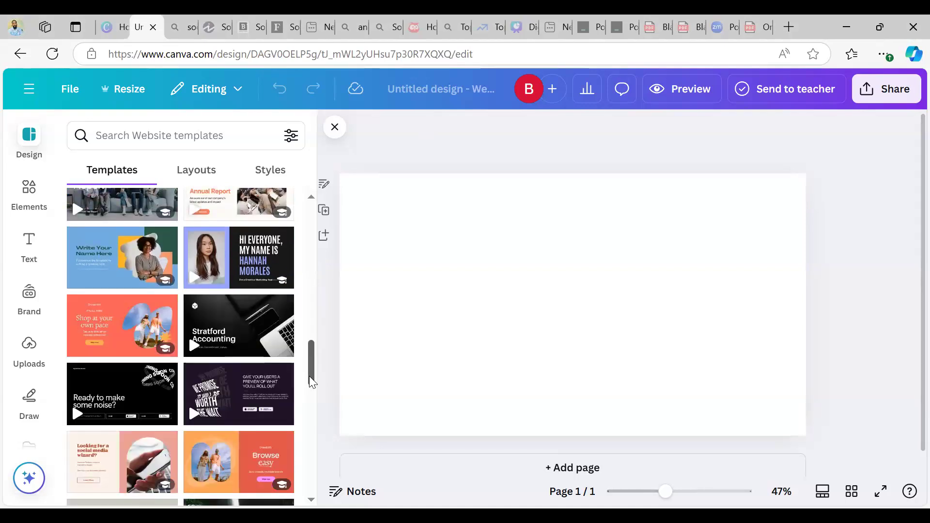
{"action": "left_click_drag", "start_coordinate": [309, 376], "coordinate": [313, 386]}
{"action": "left_click_drag", "start_coordinate": [313, 374], "coordinate": [313, 354]}
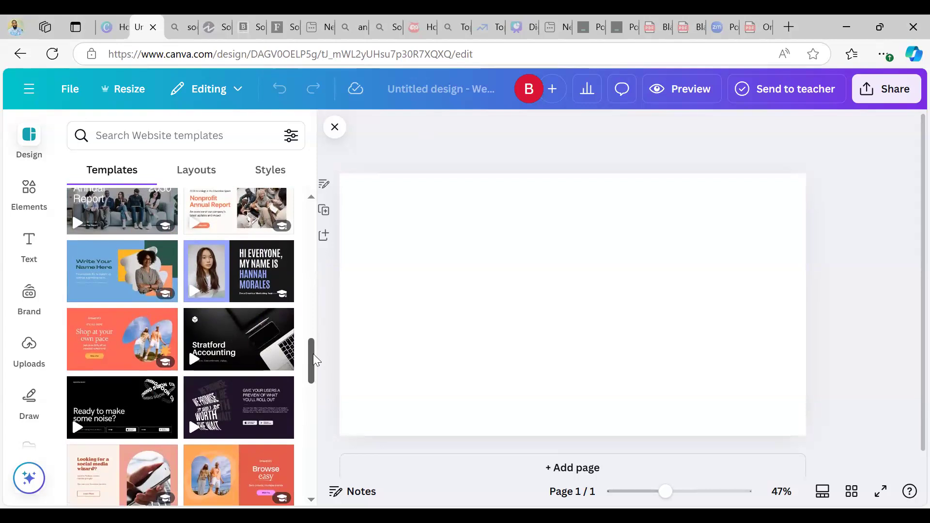
{"action": "scroll", "coordinate": [313, 359], "scroll_direction": "down", "scroll_amount": 3}
{"action": "scroll", "coordinate": [313, 357], "scroll_direction": "up", "scroll_amount": 4}
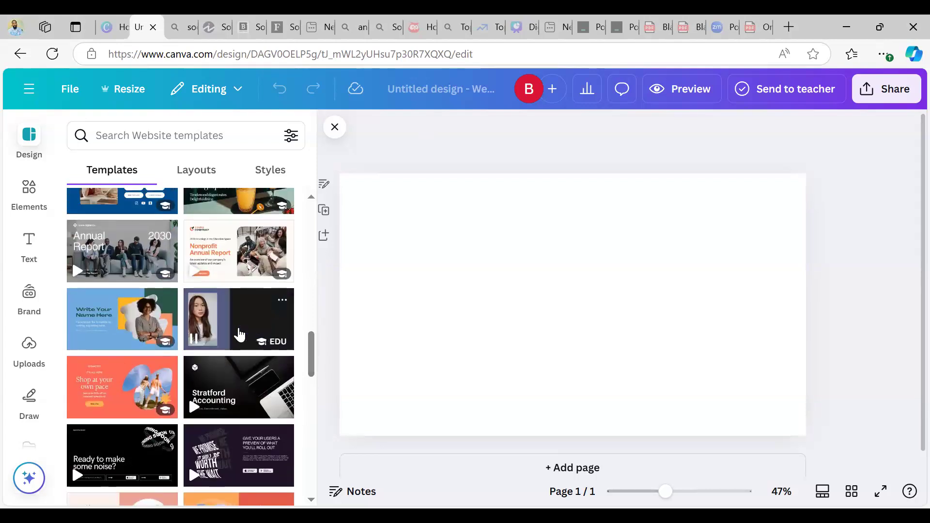
Examine the pages of the black and periwinkle Newbie Presentation Internal Communication Website template and return to the template list
{"action": "left_click", "coordinate": [238, 333]}
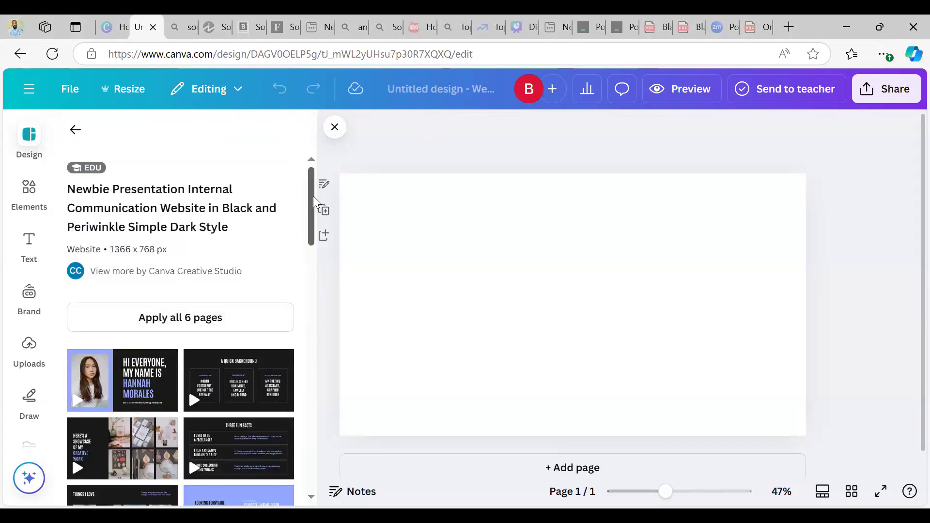
{"action": "left_click_drag", "start_coordinate": [313, 197], "coordinate": [316, 251]}
{"action": "scroll", "coordinate": [316, 246], "scroll_direction": "up", "scroll_amount": 1}
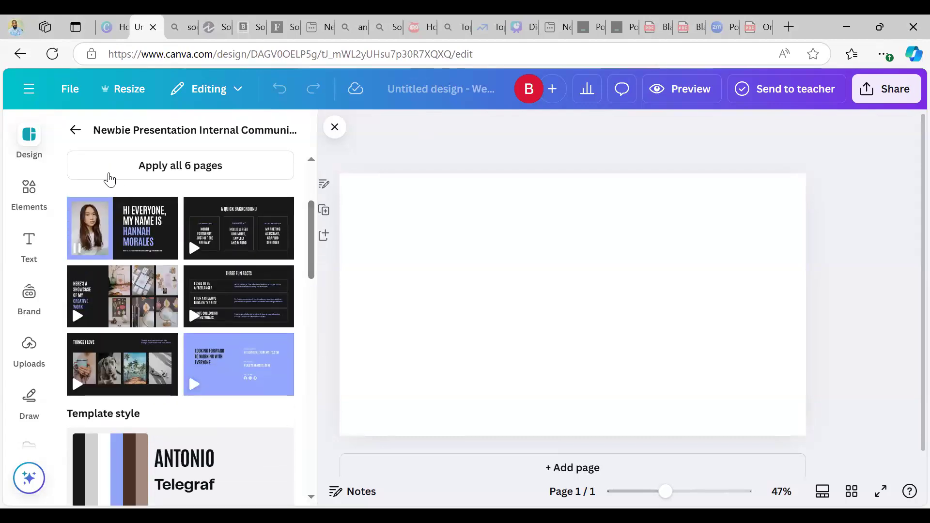
{"action": "left_click", "coordinate": [74, 128]}
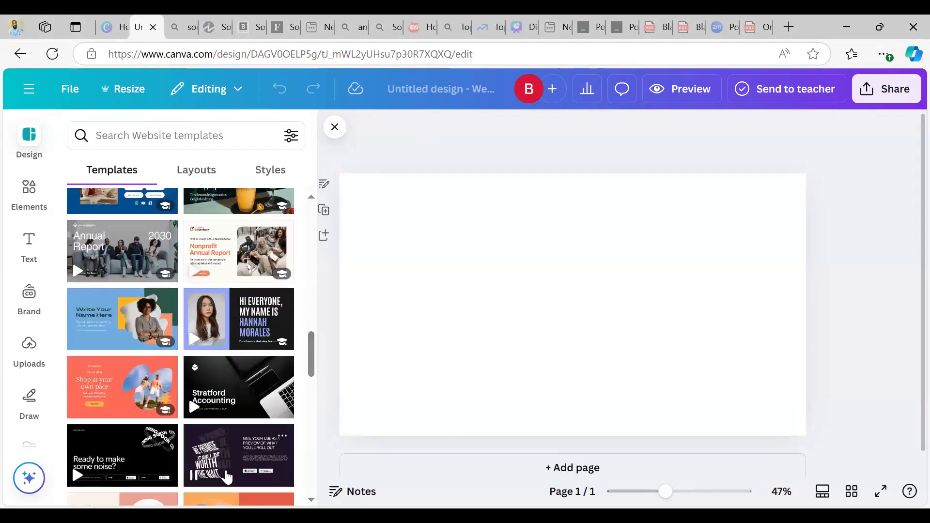
Look through further website templates beyond the social media and photography ones, including the portfolio and skincare designs
{"action": "scroll", "coordinate": [227, 463], "scroll_direction": "down", "scroll_amount": 5}
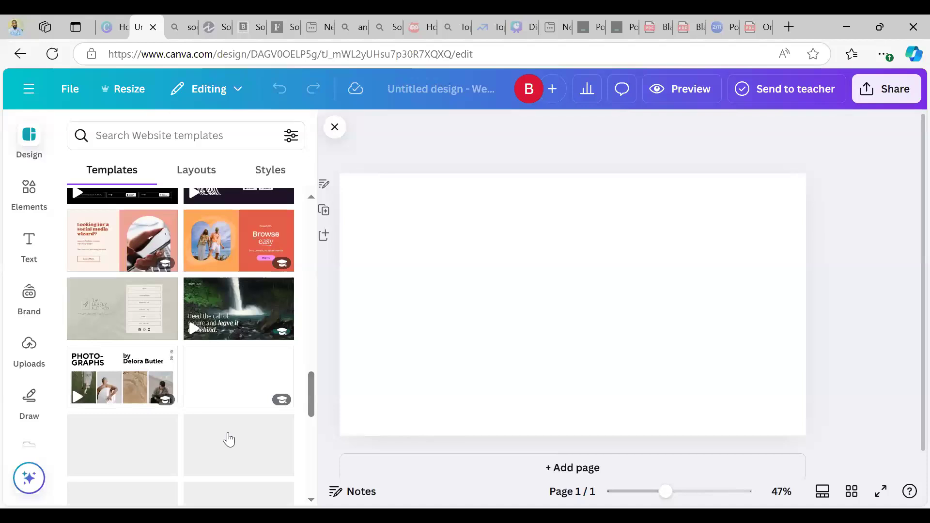
{"action": "scroll", "coordinate": [228, 411], "scroll_direction": "down", "scroll_amount": 1}
{"action": "scroll", "coordinate": [227, 412], "scroll_direction": "up", "scroll_amount": 1}
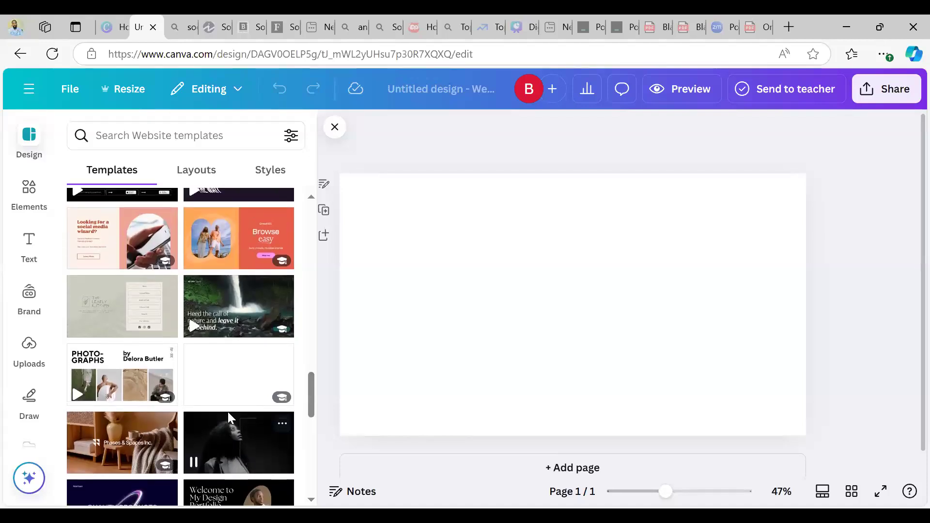
{"action": "scroll", "coordinate": [227, 412], "scroll_direction": "down", "scroll_amount": 3}
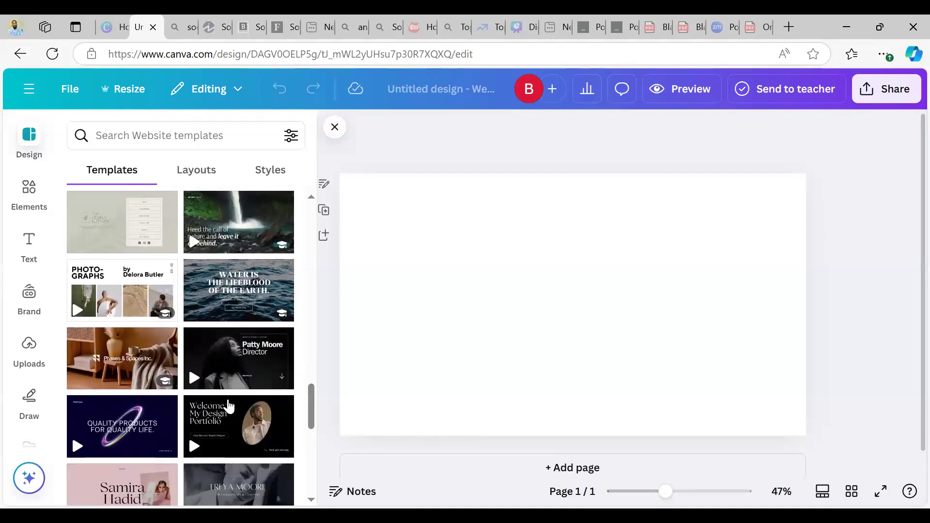
{"action": "scroll", "coordinate": [228, 397], "scroll_direction": "down", "scroll_amount": 2}
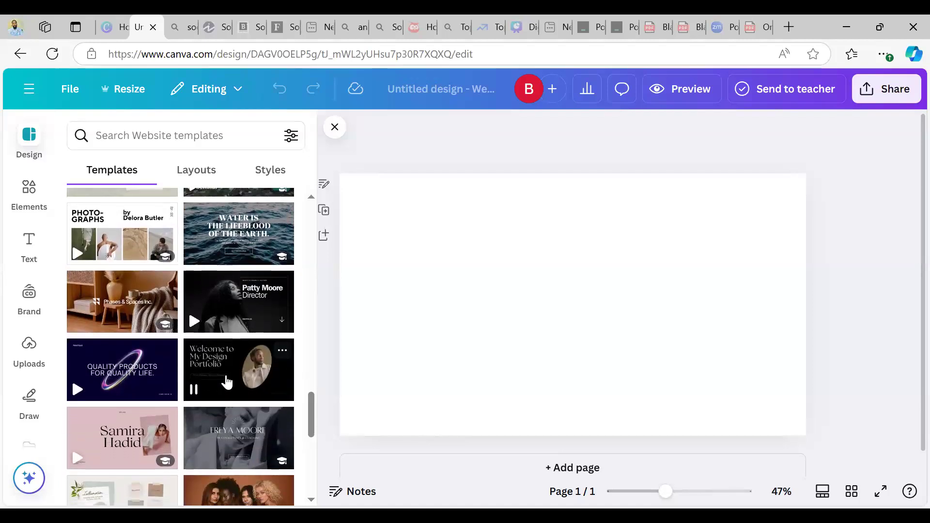
{"action": "scroll", "coordinate": [227, 382], "scroll_direction": "down", "scroll_amount": 4}
{"action": "scroll", "coordinate": [226, 378], "scroll_direction": "up", "scroll_amount": 2}
{"action": "scroll", "coordinate": [226, 375], "scroll_direction": "down", "scroll_amount": 2}
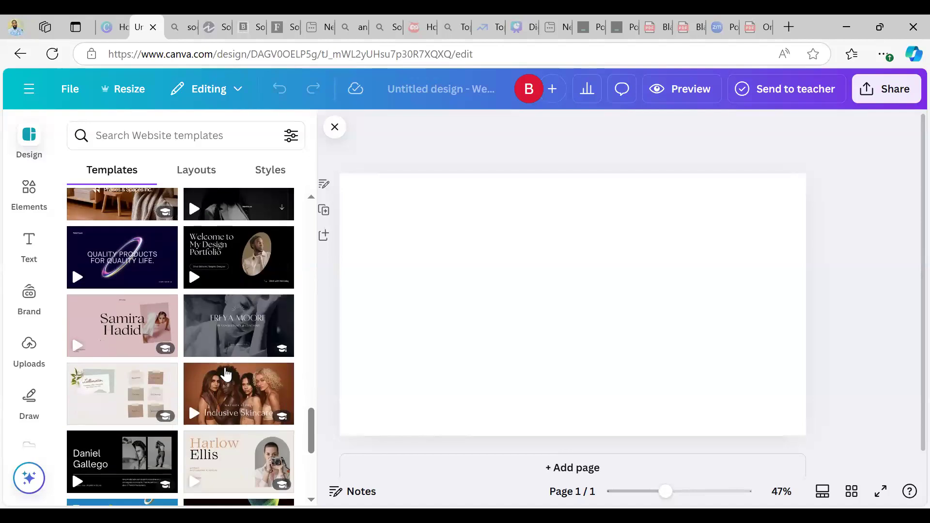
Find the blue Consultancy Website template and apply its "Let data lead the way." page to the blank page
{"action": "scroll", "coordinate": [226, 373], "scroll_direction": "down", "scroll_amount": 4}
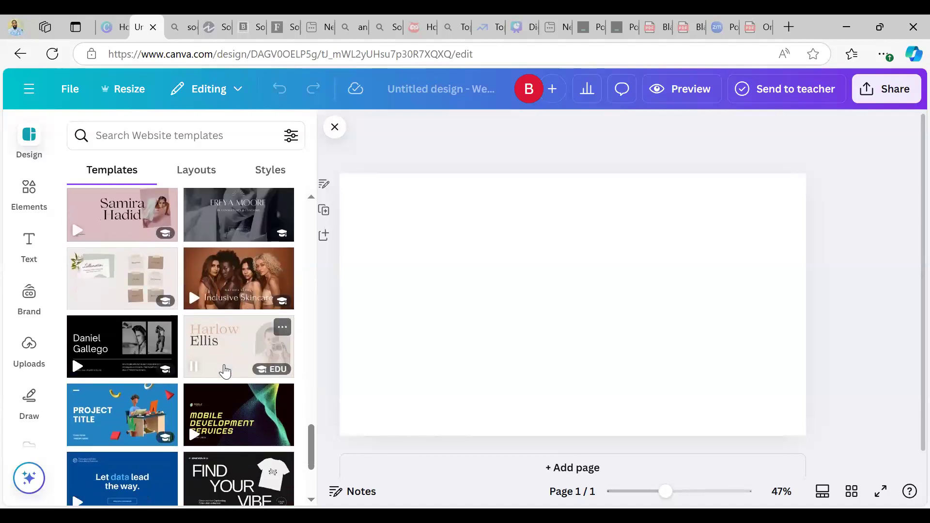
{"action": "scroll", "coordinate": [223, 370], "scroll_direction": "down", "scroll_amount": 2}
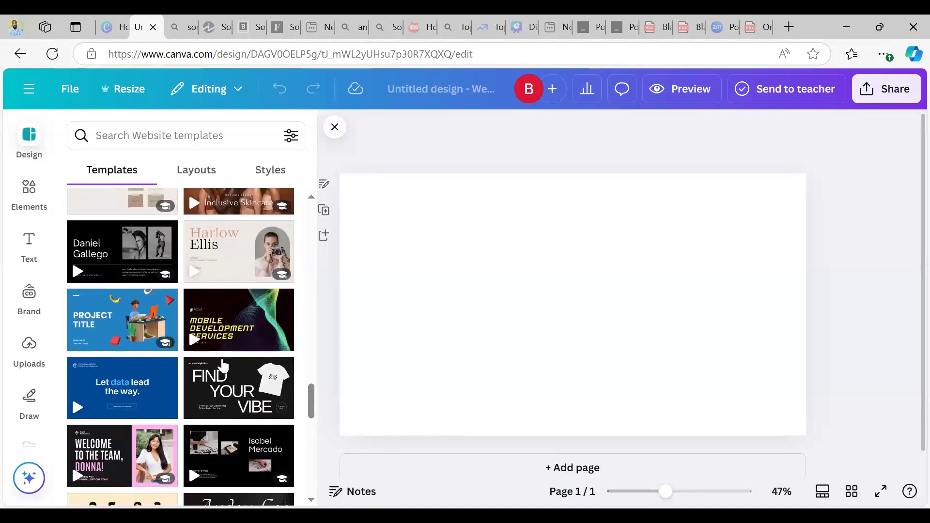
{"action": "left_click", "coordinate": [105, 339]}
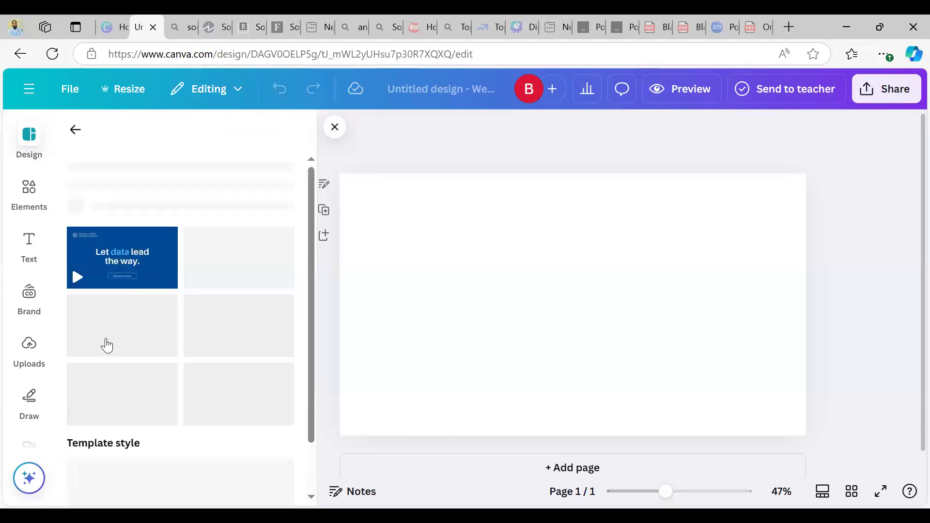
{"action": "scroll", "coordinate": [243, 453], "scroll_direction": "down", "scroll_amount": 6}
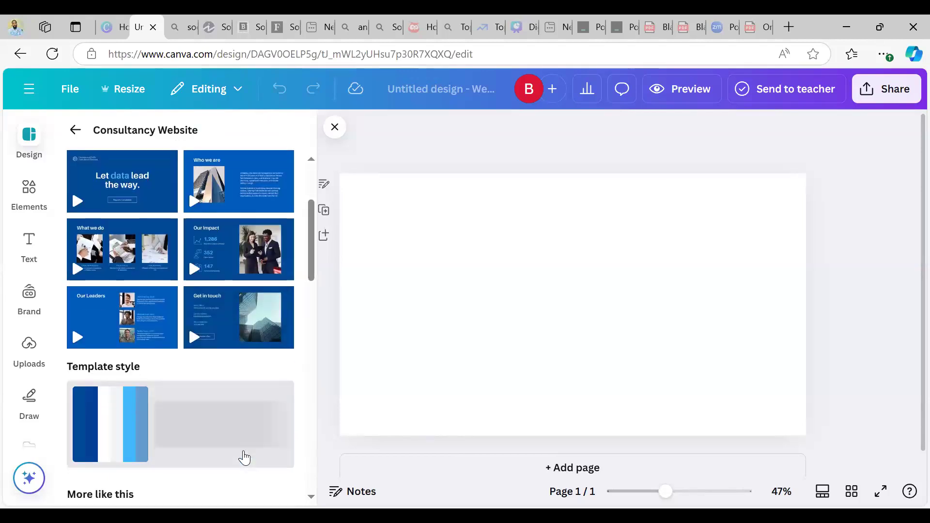
{"action": "scroll", "coordinate": [243, 451], "scroll_direction": "up", "scroll_amount": 5}
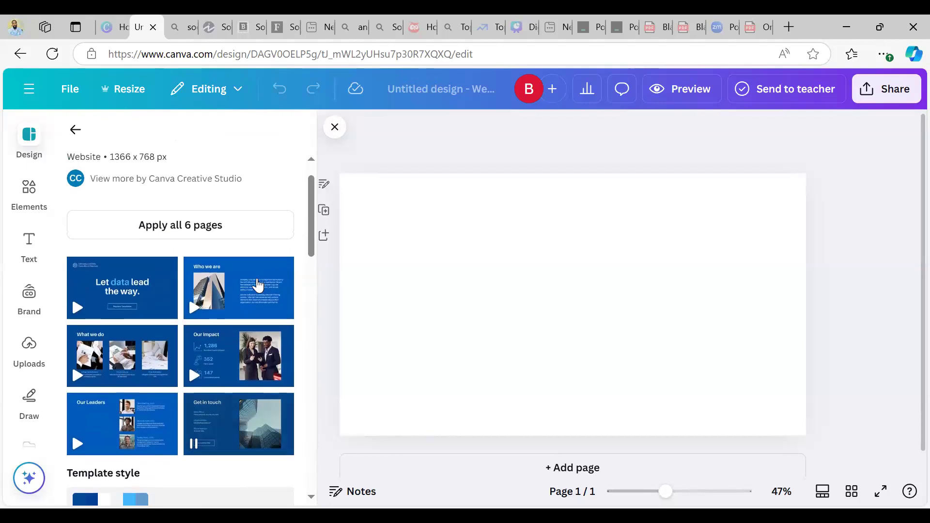
{"action": "left_click", "coordinate": [170, 284]}
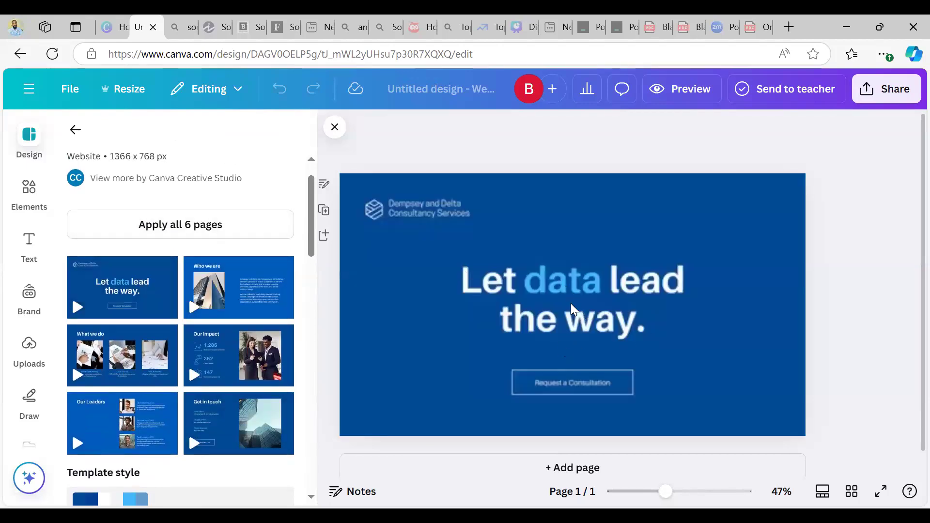
Preview the consultancy page as a website in desktop and mobile layouts and return to the editor
{"action": "left_click", "coordinate": [550, 294]}
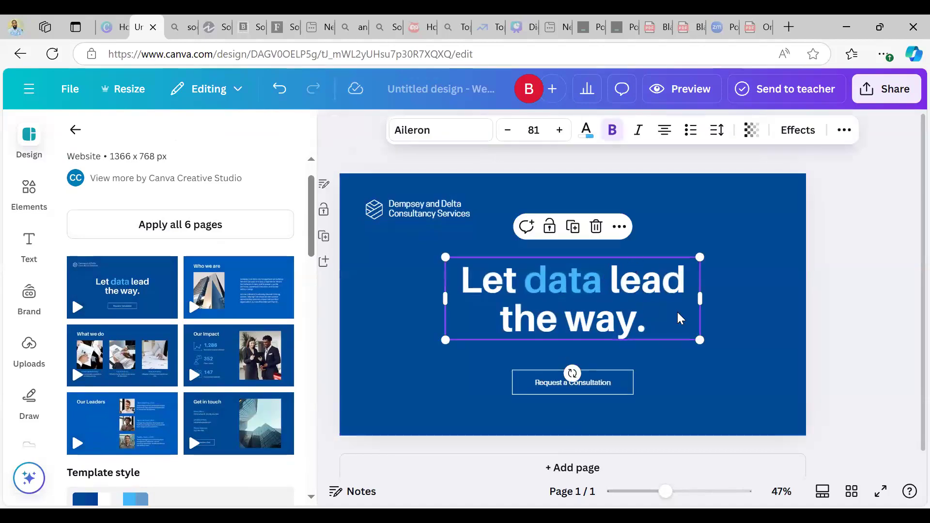
{"action": "left_click", "coordinate": [444, 220]}
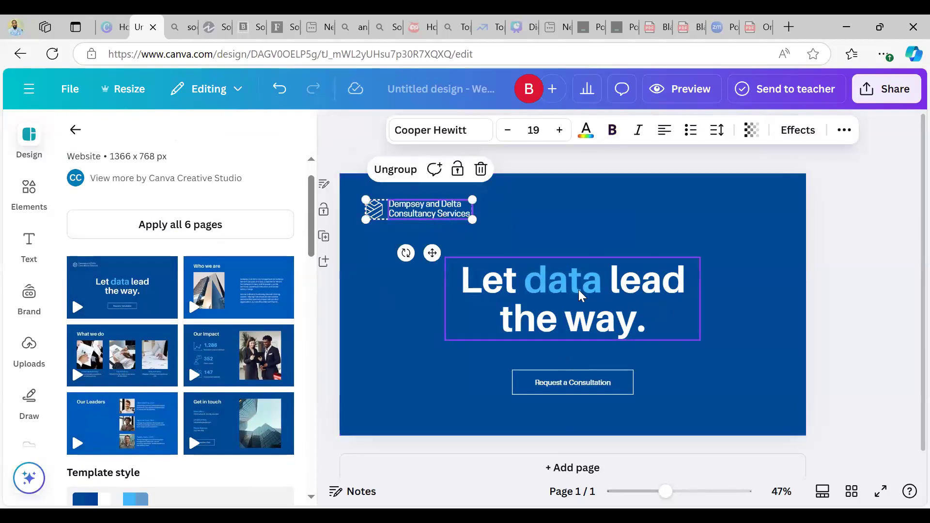
{"action": "left_click", "coordinate": [715, 100]}
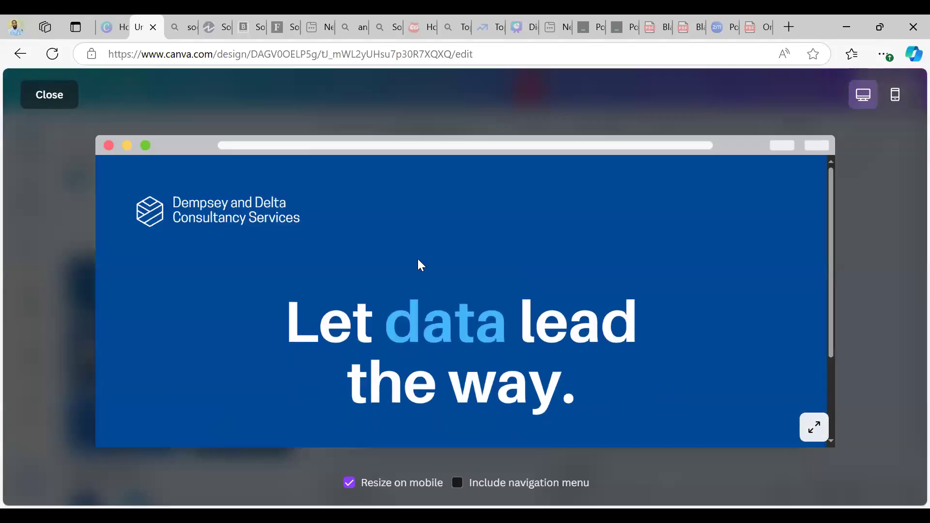
{"action": "left_click", "coordinate": [898, 95]}
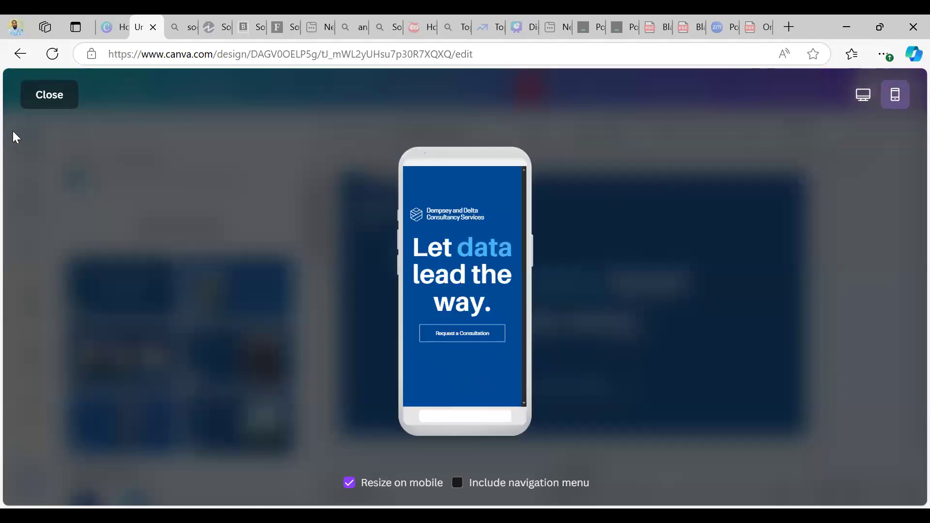
{"action": "left_click", "coordinate": [47, 105]}
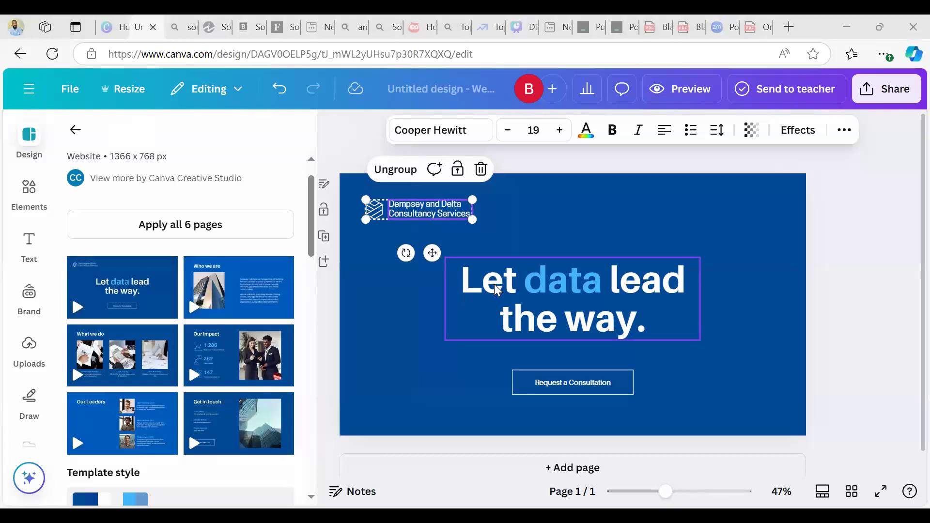
Look through the text effect styles and shapes offered for the headline and leave them unapplied
{"action": "left_click", "coordinate": [798, 130]}
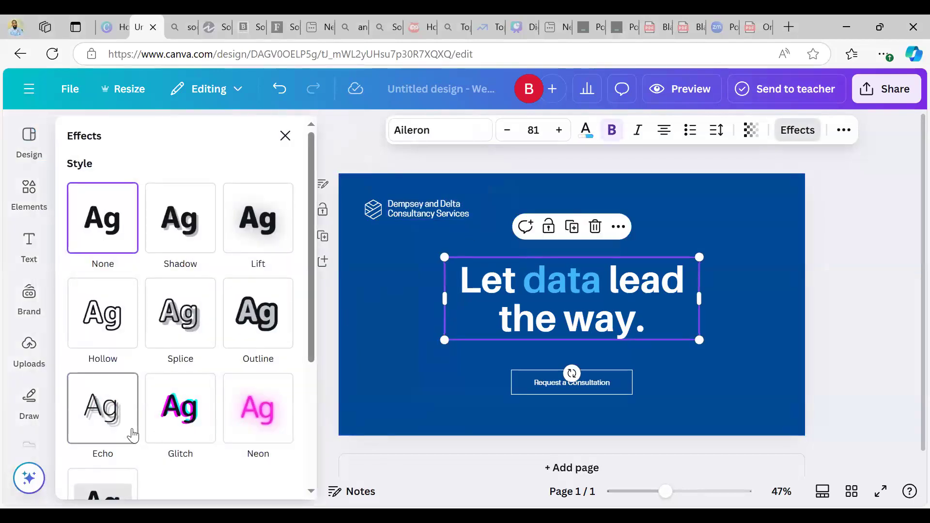
{"action": "scroll", "coordinate": [132, 434], "scroll_direction": "down", "scroll_amount": 3}
{"action": "scroll", "coordinate": [133, 432], "scroll_direction": "down", "scroll_amount": 1}
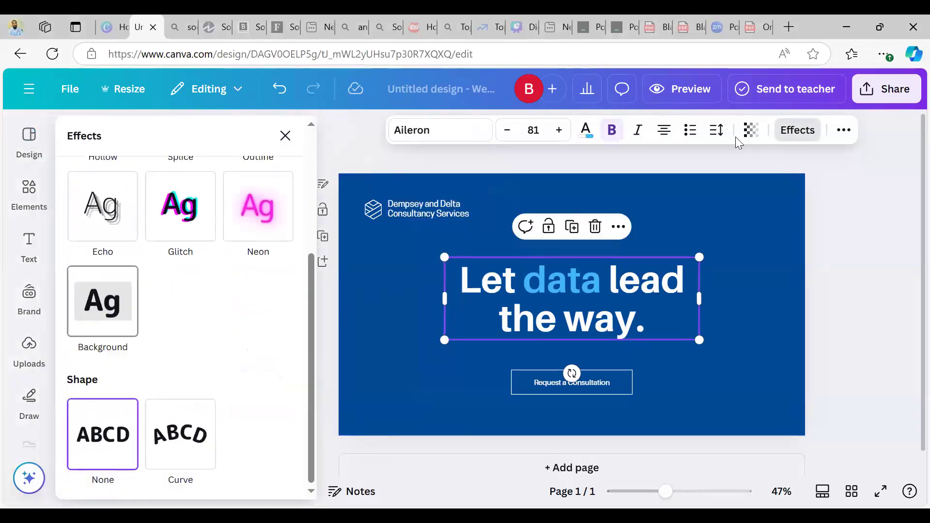
{"action": "left_click", "coordinate": [756, 136]}
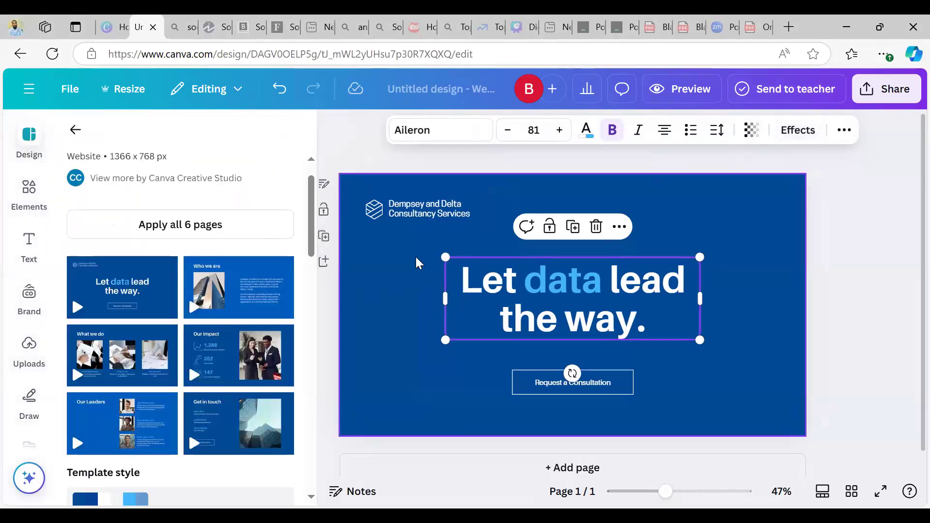
Replace the headline text "Let data lead the way." with "Learn Digital Marketing"
{"action": "left_click", "coordinate": [397, 220]}
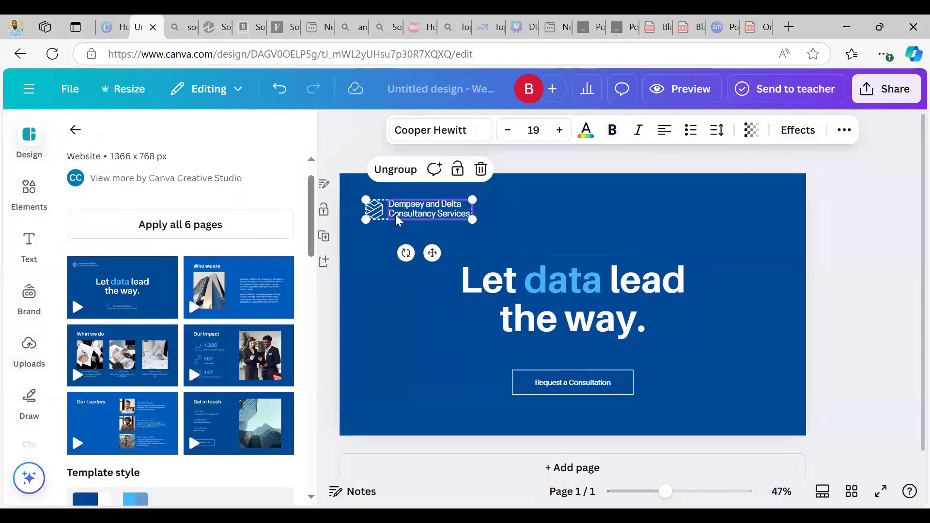
{"action": "left_click", "coordinate": [514, 281]}
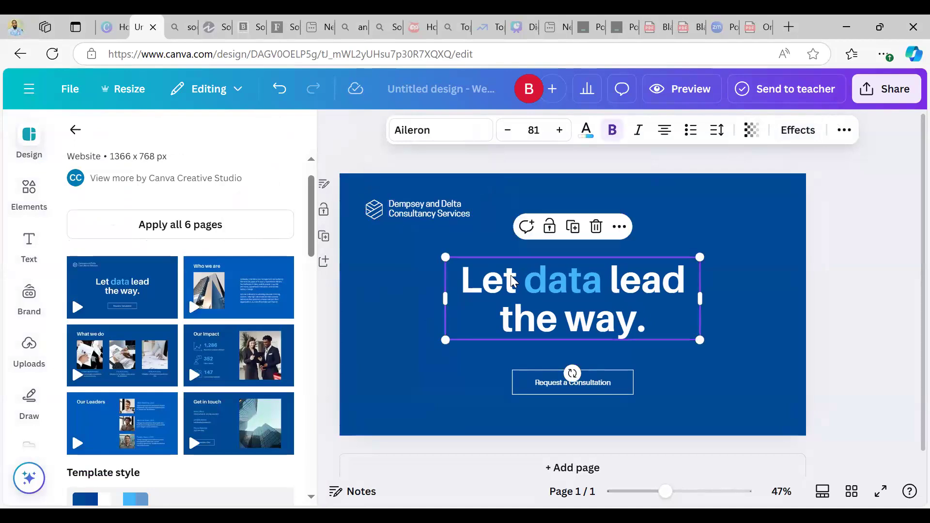
{"action": "double_click", "coordinate": [628, 269]}
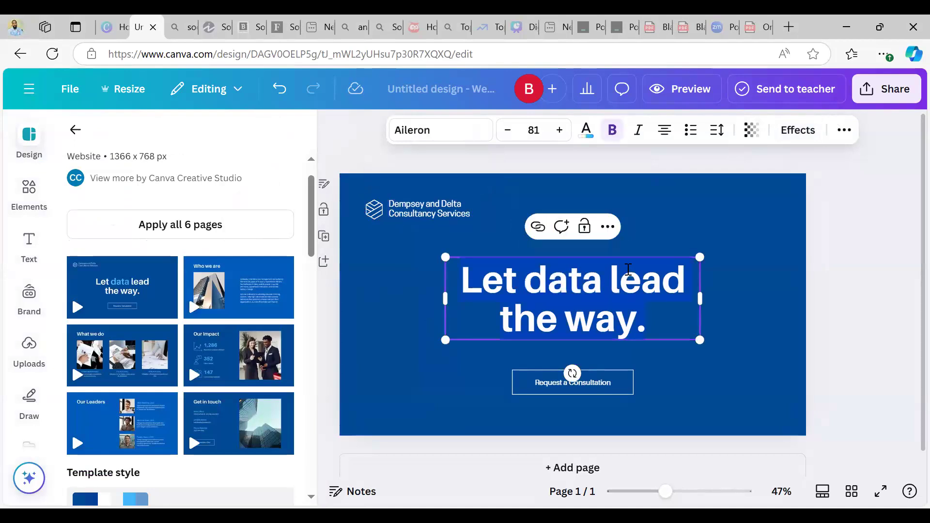
{"action": "type", "text": "Lear"}
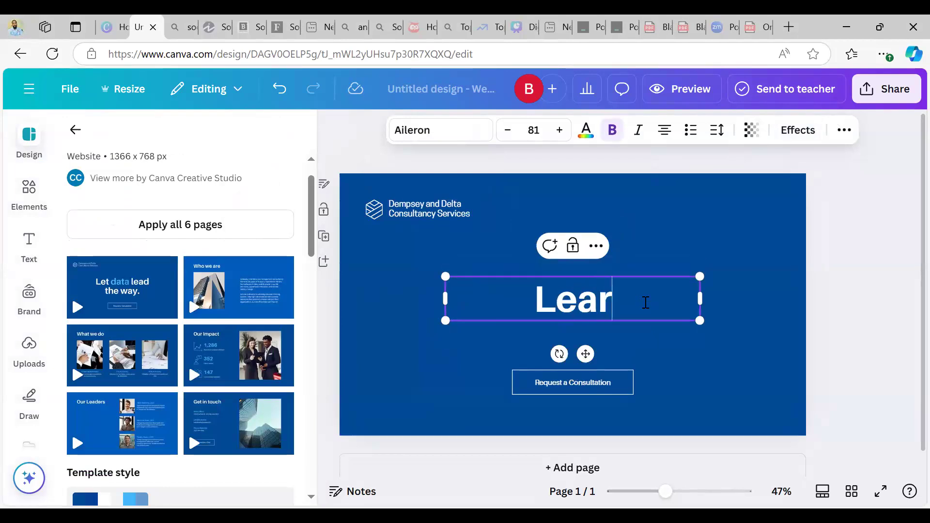
{"action": "type", "text": "n"}
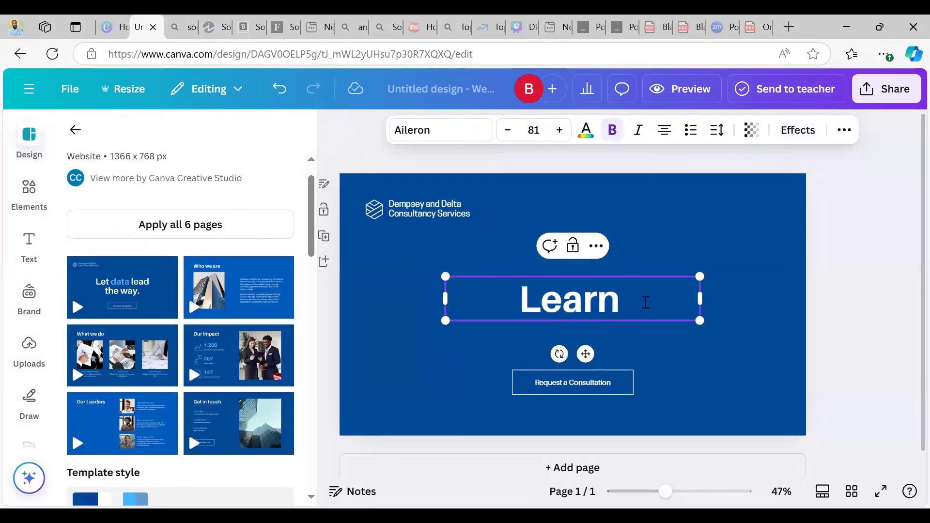
{"action": "type", "text": " D"}
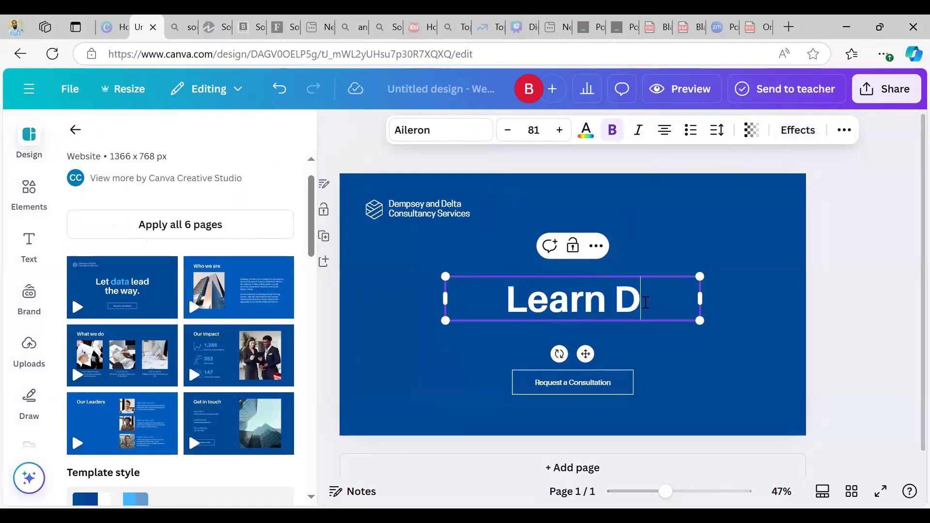
{"action": "key", "text": "BackSpace"}
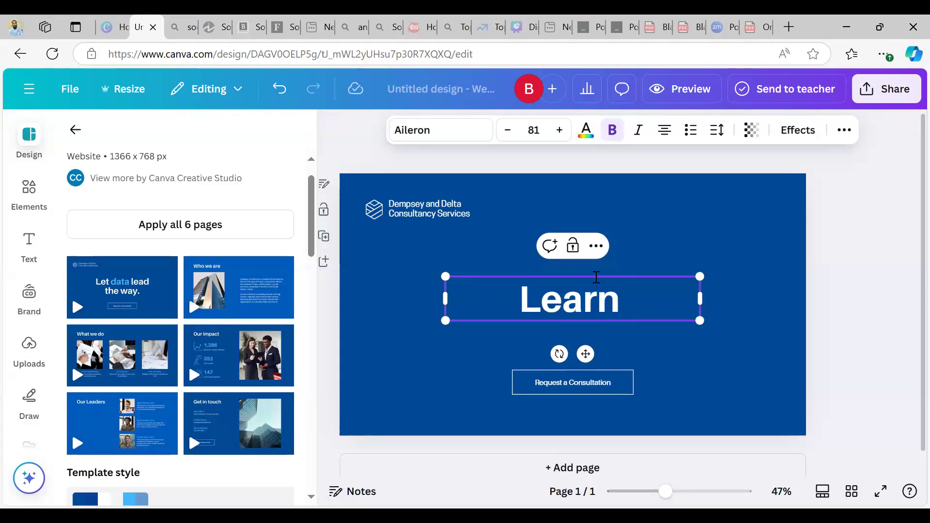
{"action": "type", "text": "Di"}
{"action": "key", "text": "BackSpace"}
{"action": "key", "text": "BackSpace"}
{"action": "key", "text": "BackSpace"}
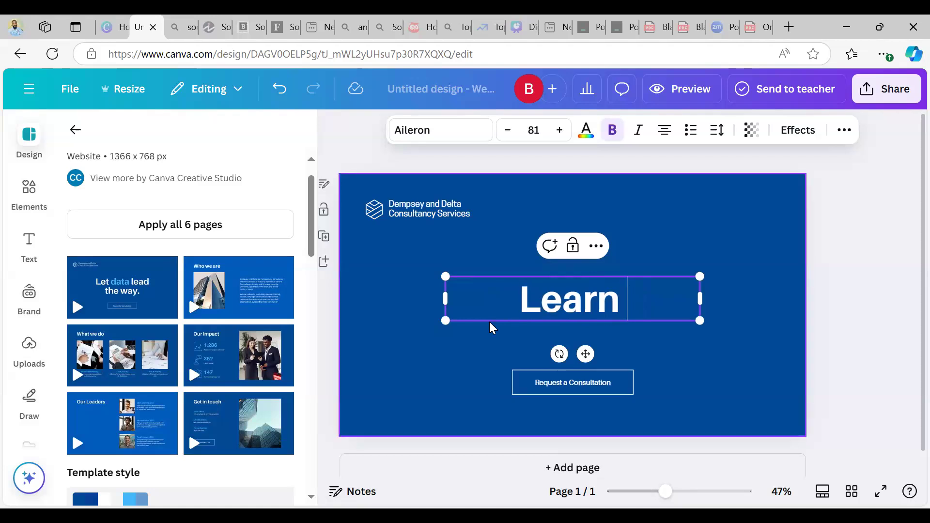
{"action": "type", "text": "Digital "}
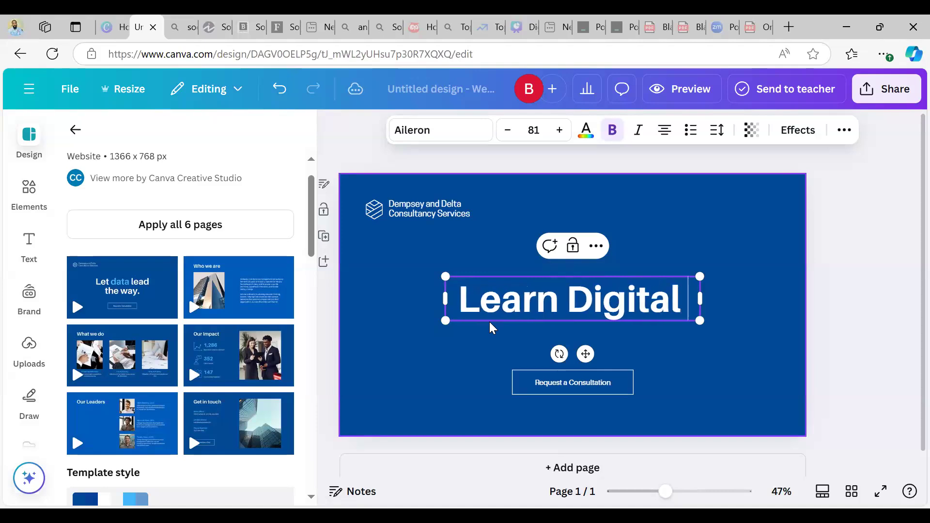
{"action": "type", "text": "Marketing"}
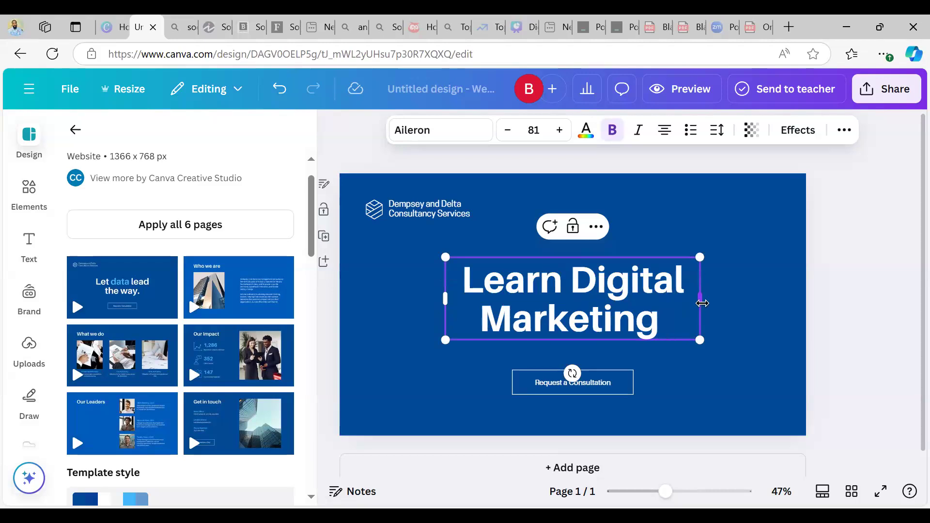
Narrow the headline's text box slightly and left-align its text
{"action": "mouse_move", "coordinate": [684, 303]}
{"action": "left_mouse_down"}
{"action": "mouse_move", "coordinate": [649, 307]}
{"action": "mouse_move", "coordinate": [675, 302]}
{"action": "left_mouse_up"}
{"action": "left_click", "coordinate": [664, 130]}
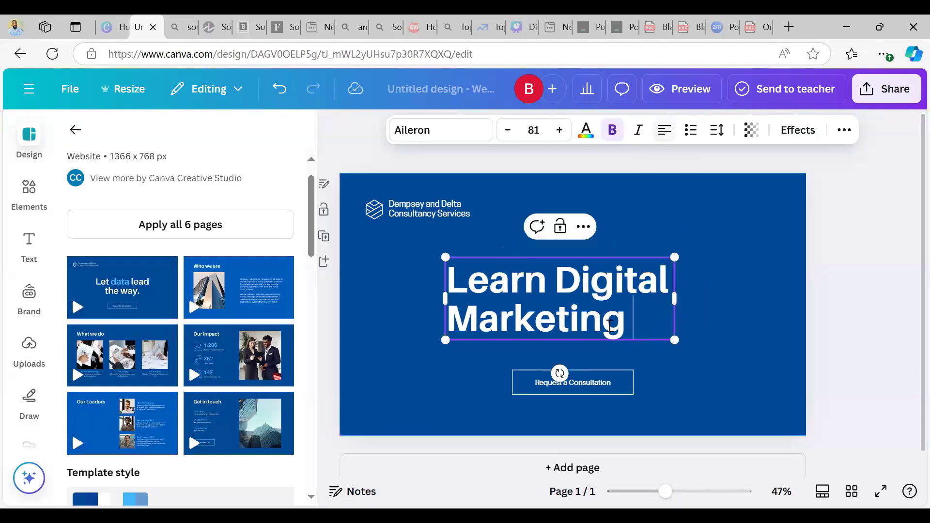
{"action": "left_click", "coordinate": [682, 304]}
{"action": "left_click", "coordinate": [870, 313]}
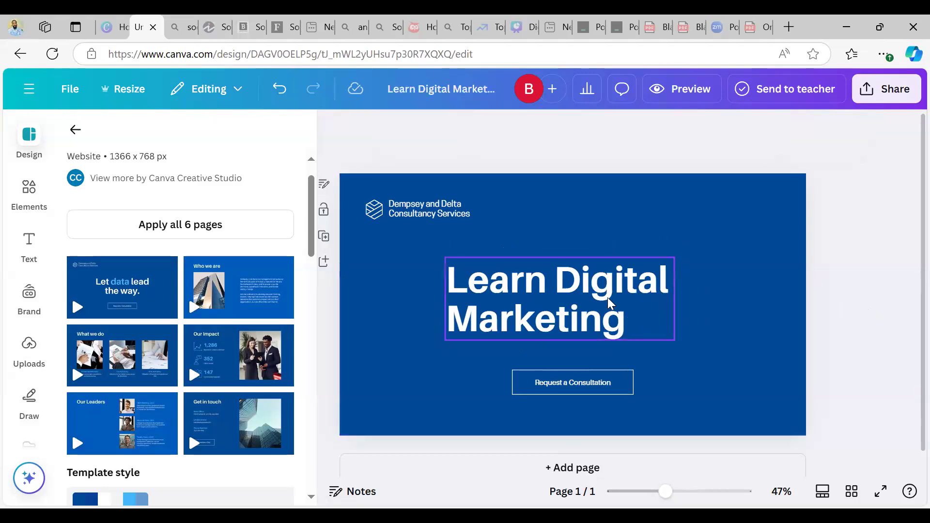
{"action": "left_click", "coordinate": [556, 298]}
{"action": "right_click", "coordinate": [529, 289]}
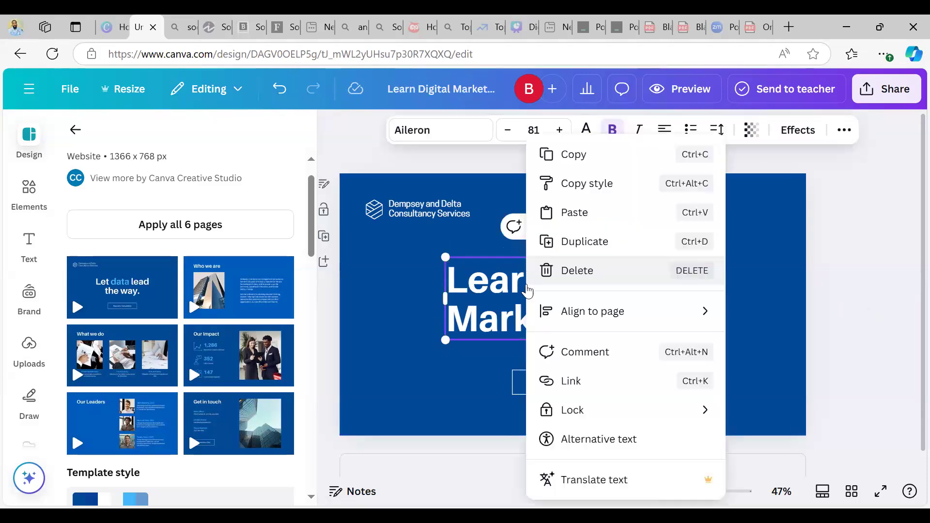
{"action": "left_click", "coordinate": [547, 270]}
{"action": "key", "text": "ctrl+z"}
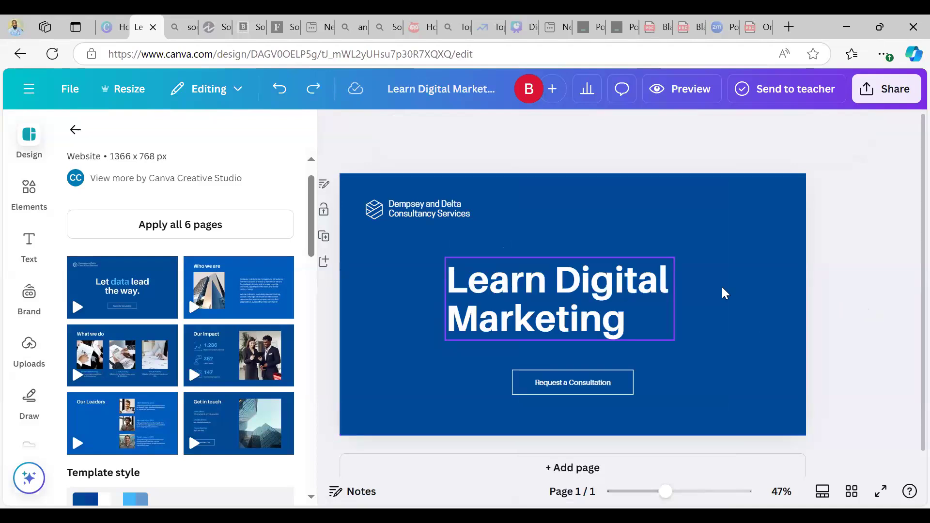
Move the headline beneath the company logo and add a subheading reading "in 30 DAYS" below it
{"action": "left_click", "coordinate": [613, 326]}
{"action": "left_click_drag", "start_coordinate": [613, 325], "coordinate": [540, 309]}
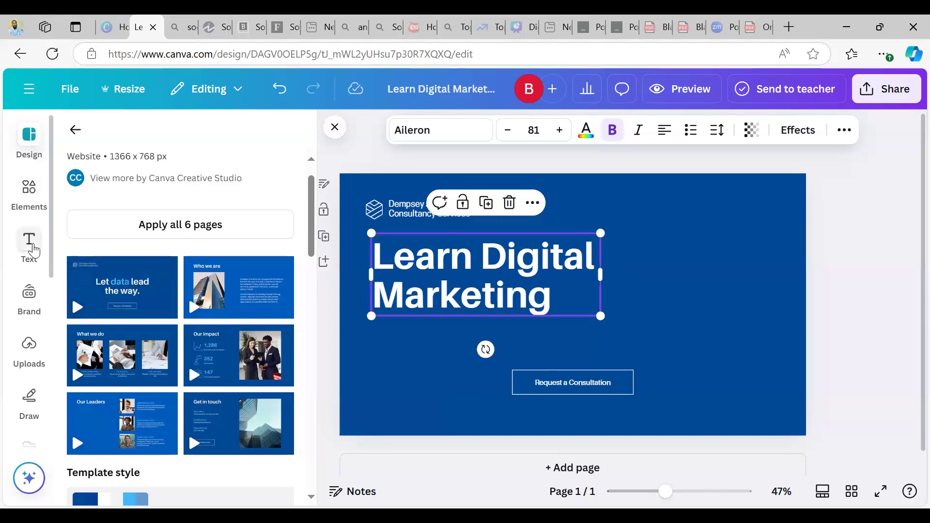
{"action": "left_click", "coordinate": [29, 243]}
{"action": "left_click", "coordinate": [160, 357]}
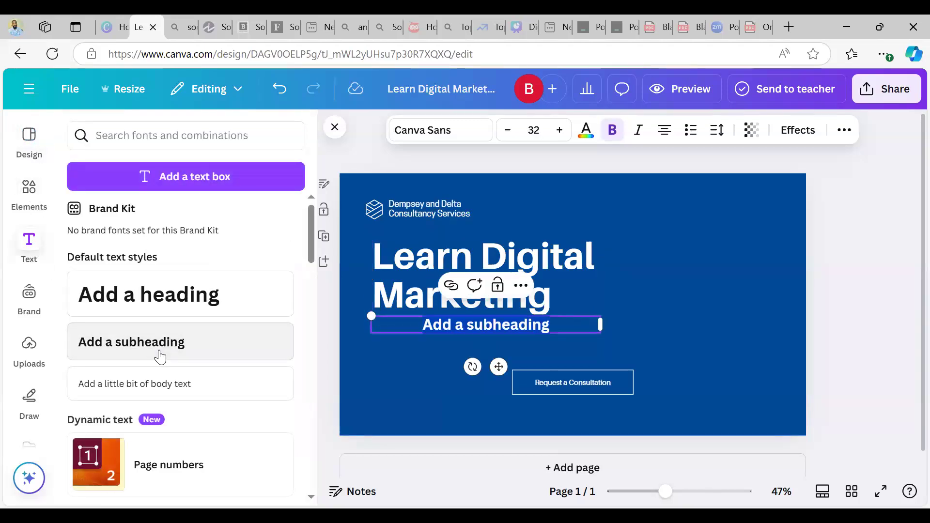
{"action": "type", "text": "in 30 DAYS"}
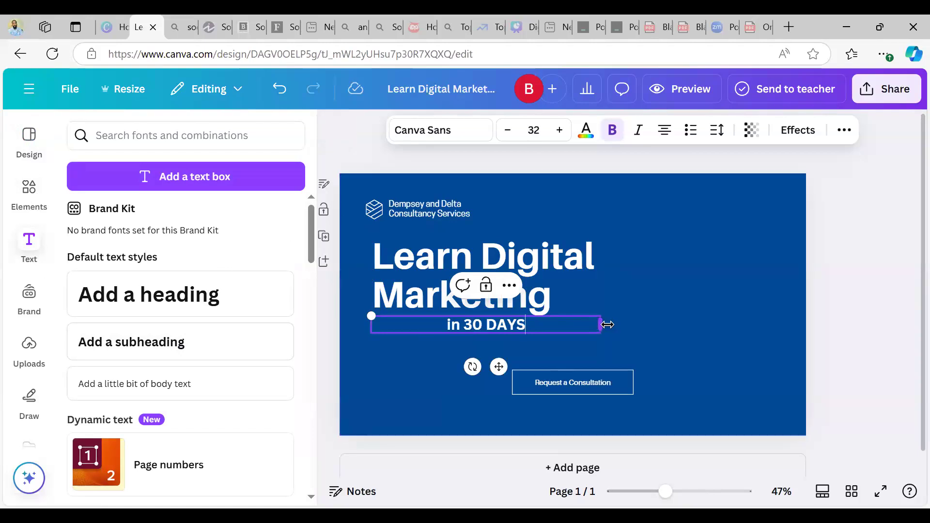
Narrow the "in 30 DAYS" text box to fit under the headline's left edge and enlarge its text to size 41.5
{"action": "left_click_drag", "start_coordinate": [607, 324], "coordinate": [488, 339]}
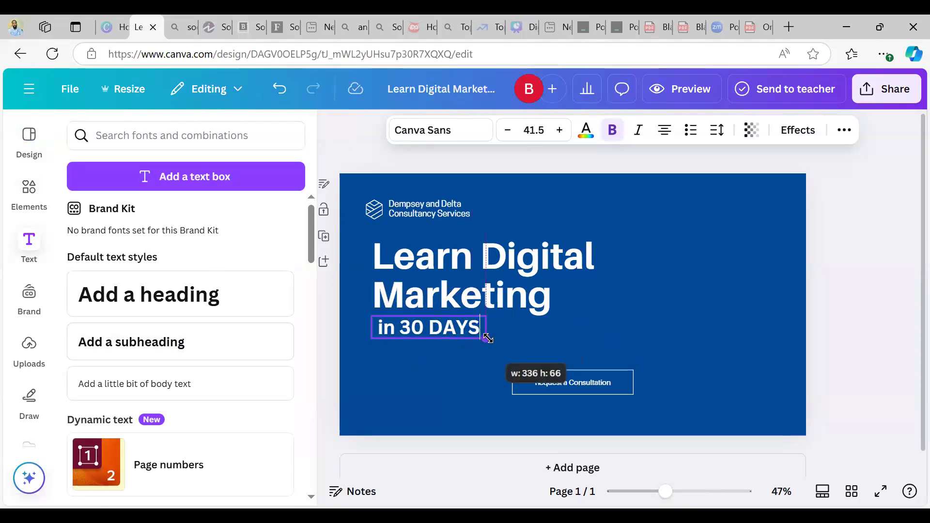
{"action": "left_click", "coordinate": [565, 345]}
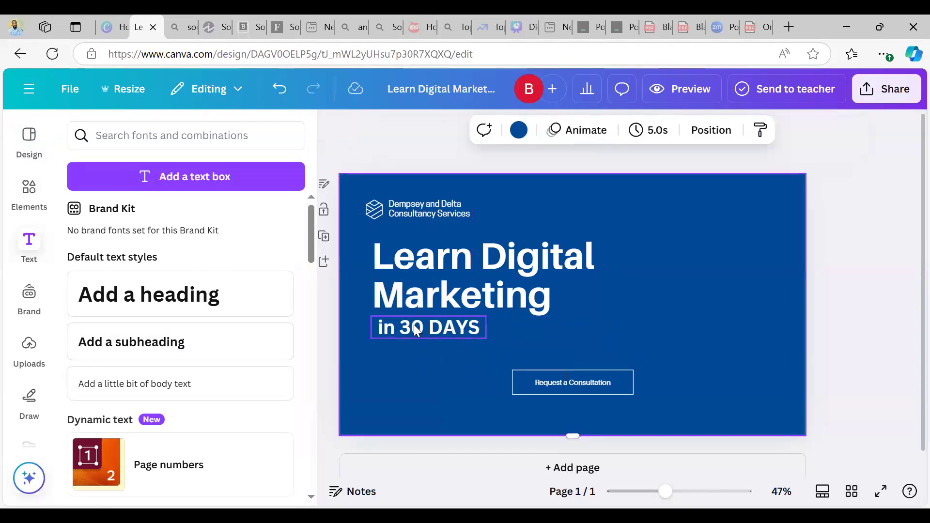
{"action": "left_click", "coordinate": [372, 327]}
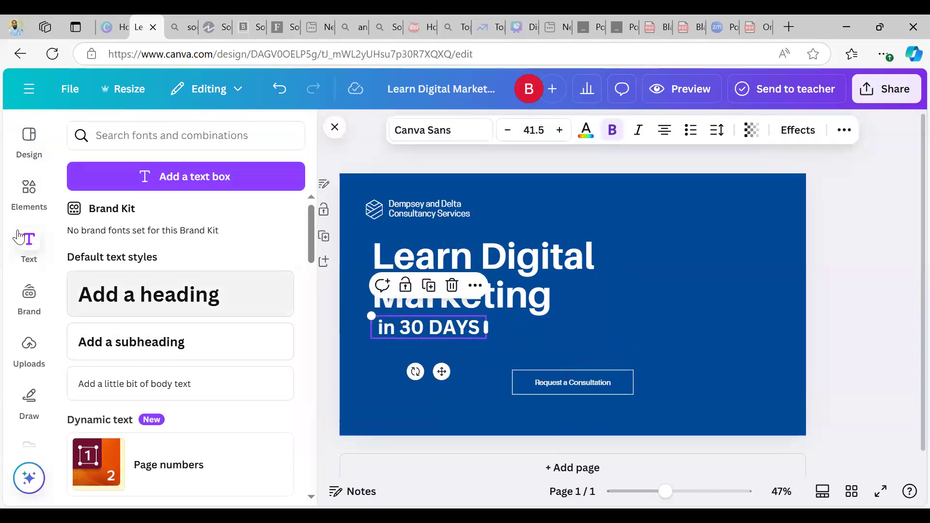
Add a white square, flatten and widen it into a bar beneath the headline, and place the "in 30 DAYS" text on it
{"action": "left_click", "coordinate": [20, 204]}
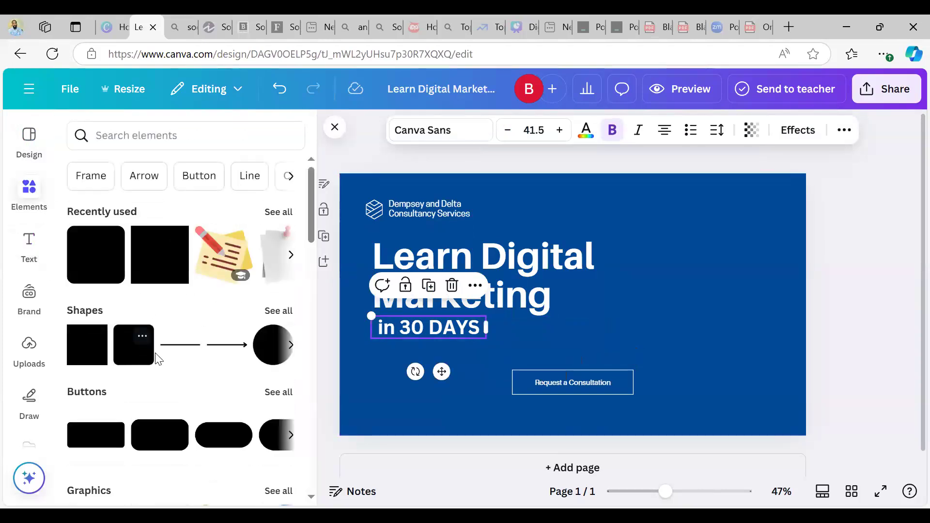
{"action": "left_click", "coordinate": [94, 360]}
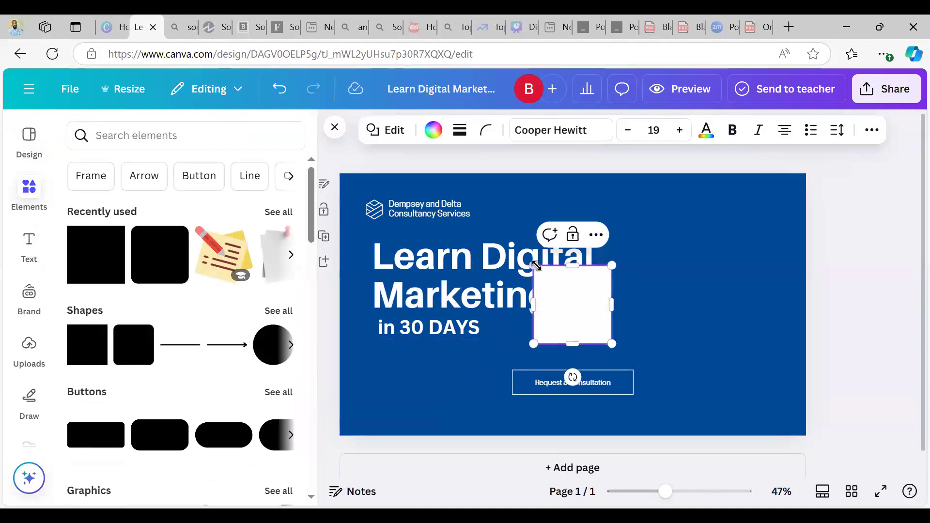
{"action": "left_click_drag", "start_coordinate": [577, 264], "coordinate": [577, 316]}
{"action": "left_click_drag", "start_coordinate": [461, 328], "coordinate": [463, 395]}
{"action": "left_click_drag", "start_coordinate": [564, 323], "coordinate": [532, 322]}
{"action": "left_click_drag", "start_coordinate": [481, 399], "coordinate": [481, 334]}
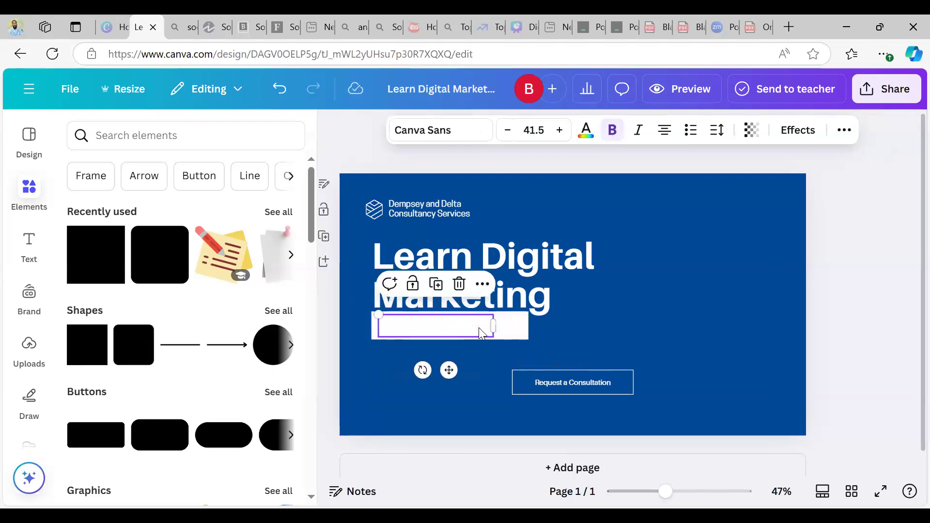
Change the "in 30 DAYS" text color to black (#000000)
{"action": "left_click", "coordinate": [586, 130]}
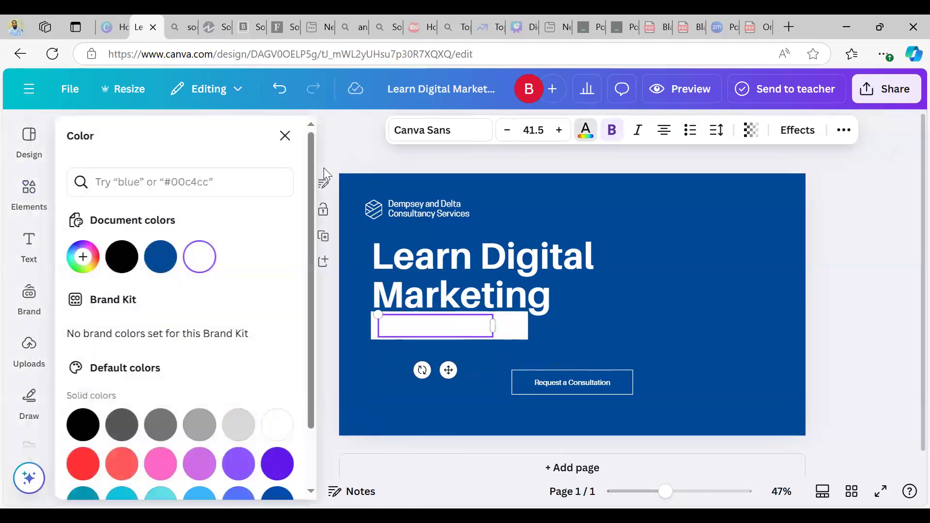
{"action": "left_click", "coordinate": [120, 271]}
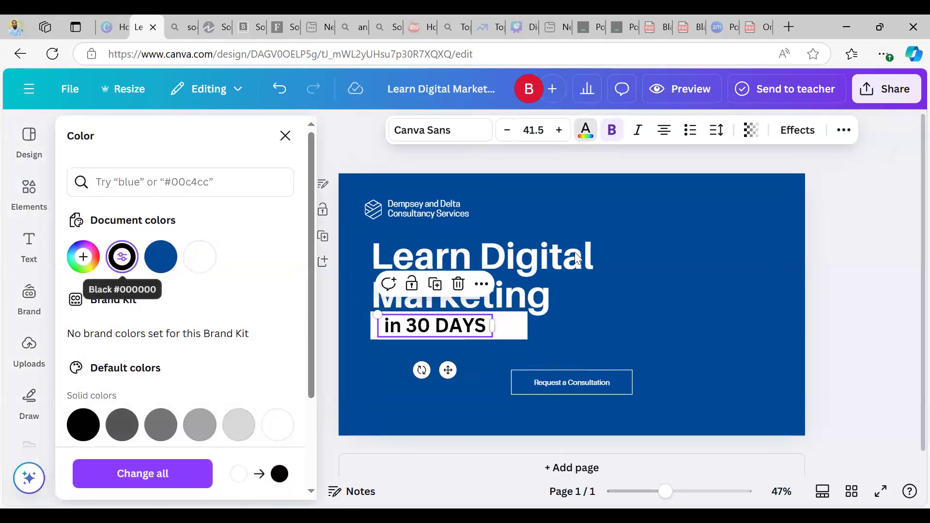
{"action": "left_click", "coordinate": [873, 273]}
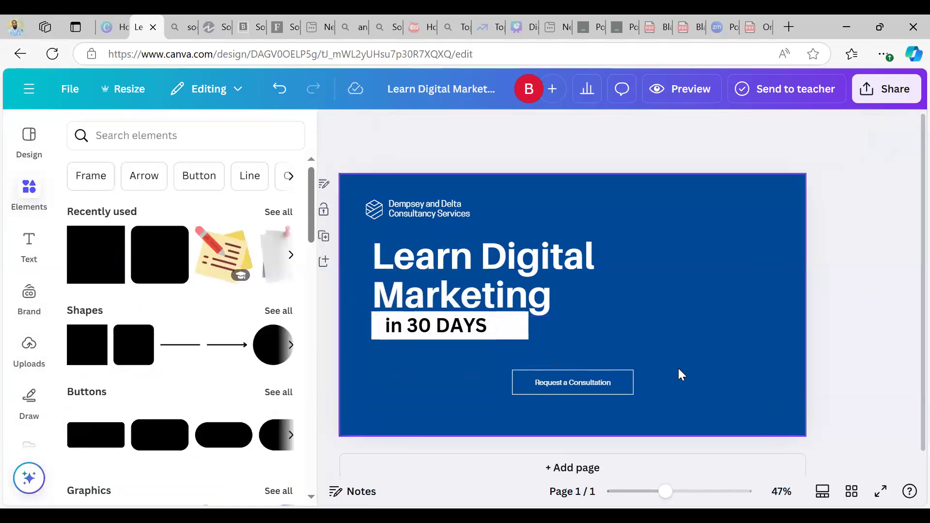
Try Cooper Hewitt on the "in 30 DAYS" text and settle on the Aileron font
{"action": "left_click", "coordinate": [490, 328]}
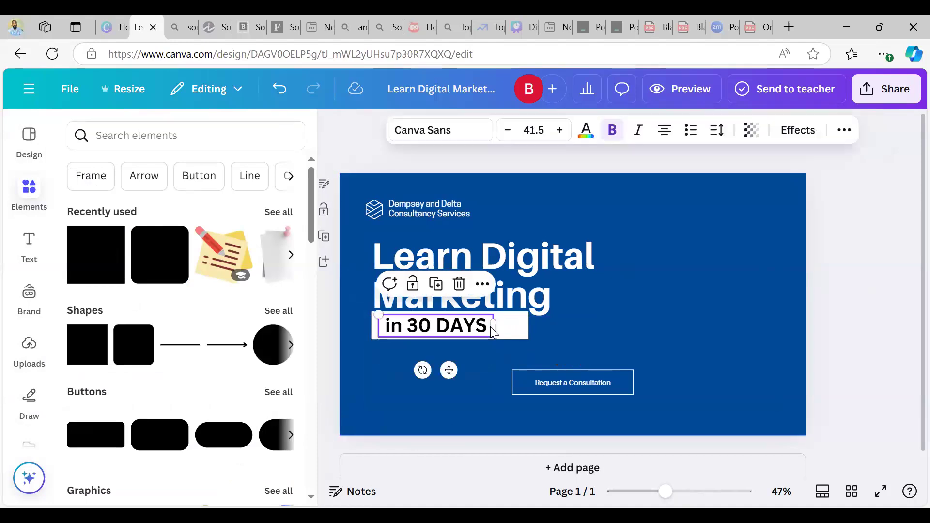
{"action": "left_click", "coordinate": [490, 326]}
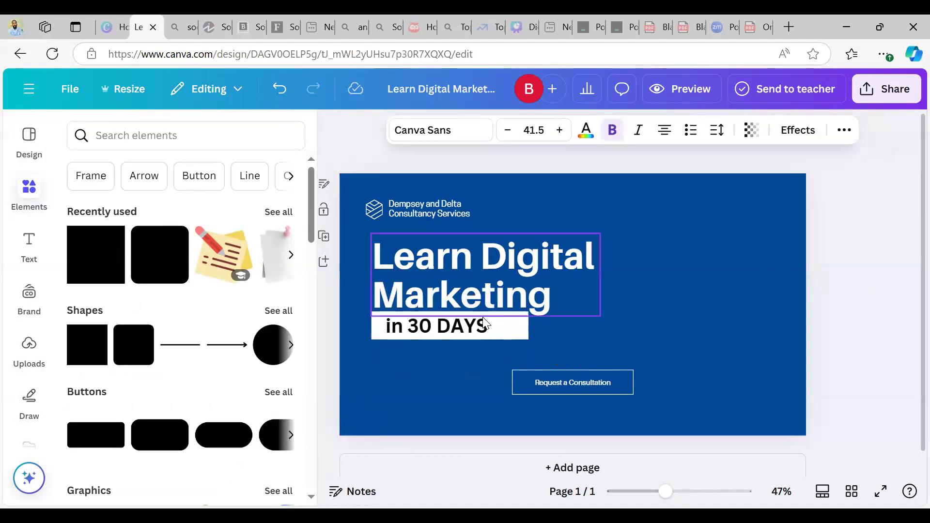
{"action": "left_click", "coordinate": [486, 326]}
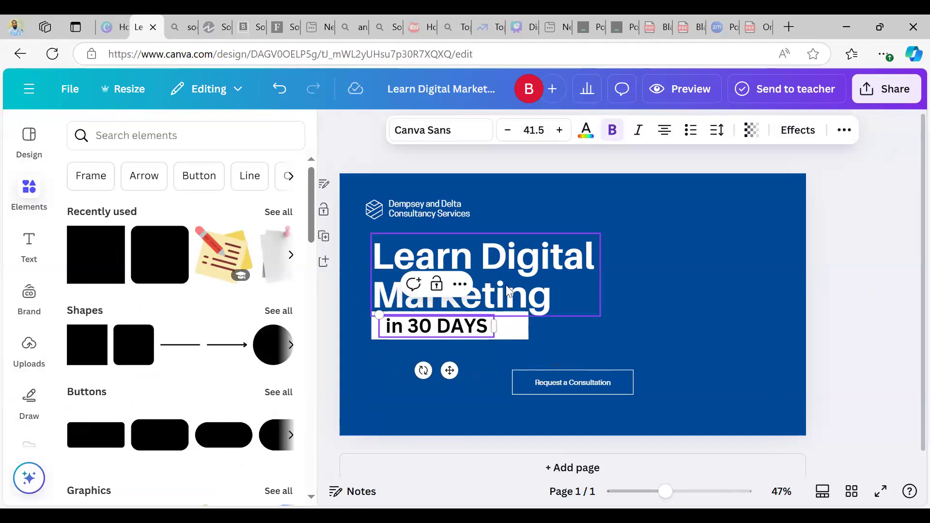
{"action": "left_click", "coordinate": [508, 290]}
{"action": "left_click", "coordinate": [466, 328]}
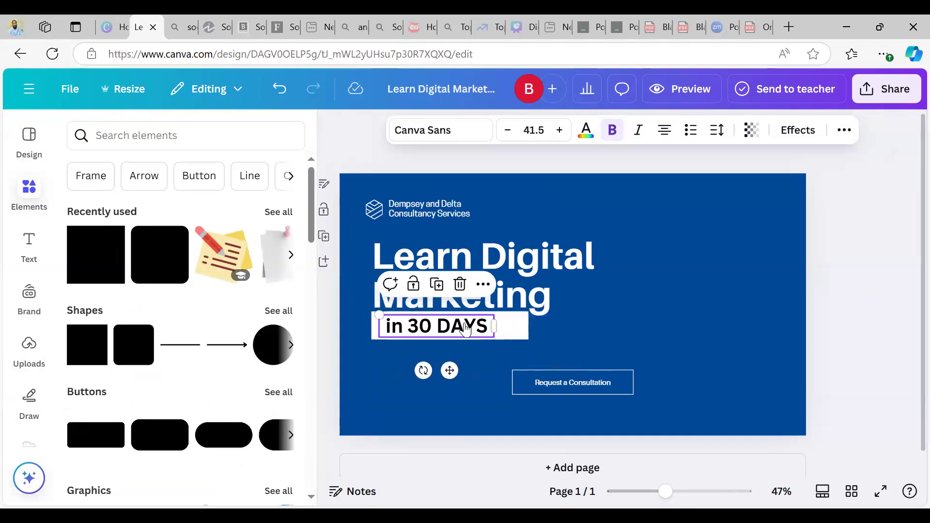
{"action": "left_click", "coordinate": [472, 135]}
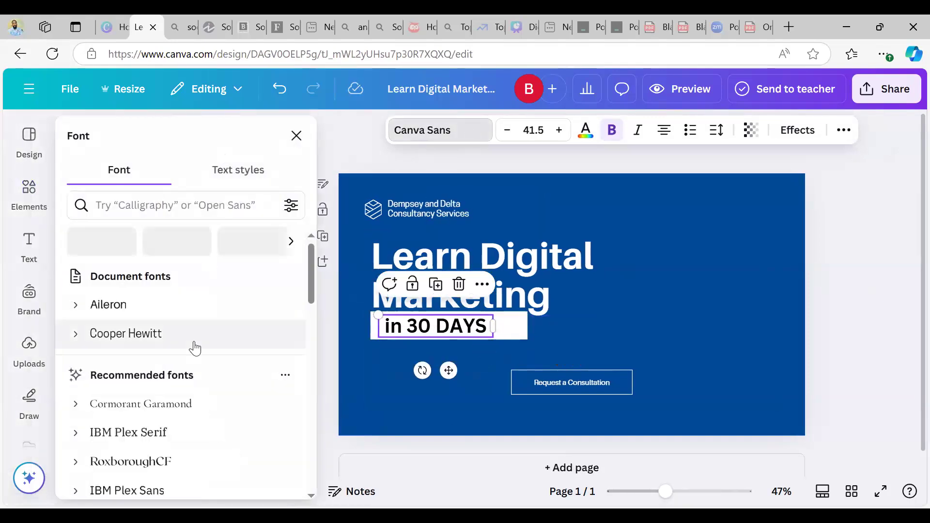
{"action": "left_click", "coordinate": [121, 319]}
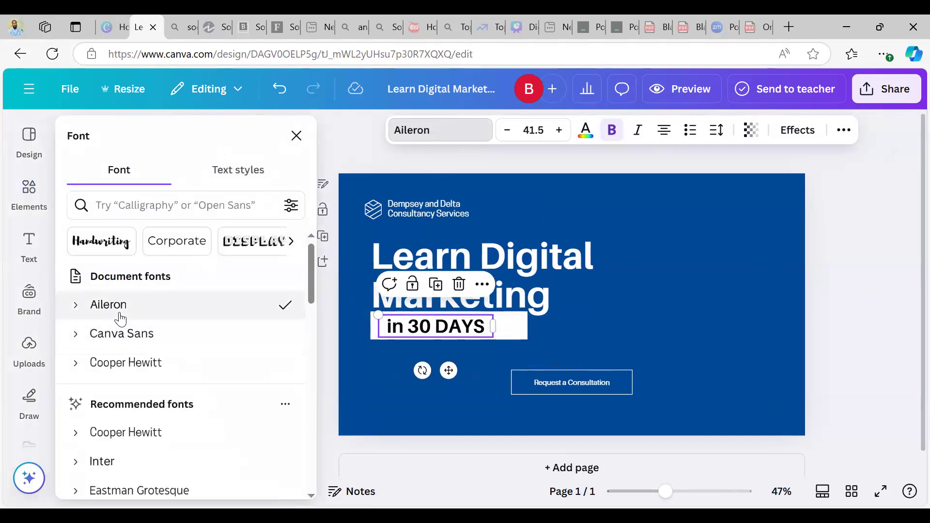
{"action": "left_click", "coordinate": [122, 362]}
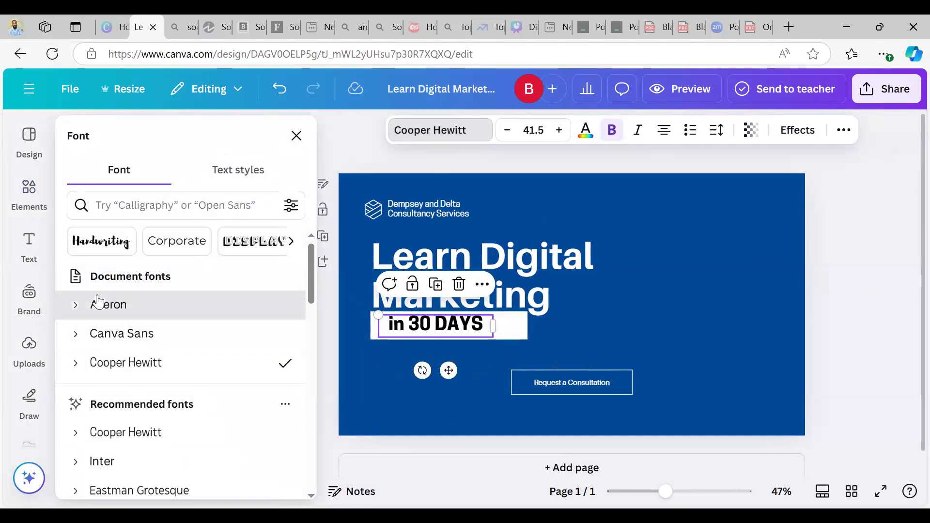
{"action": "left_click", "coordinate": [104, 305]}
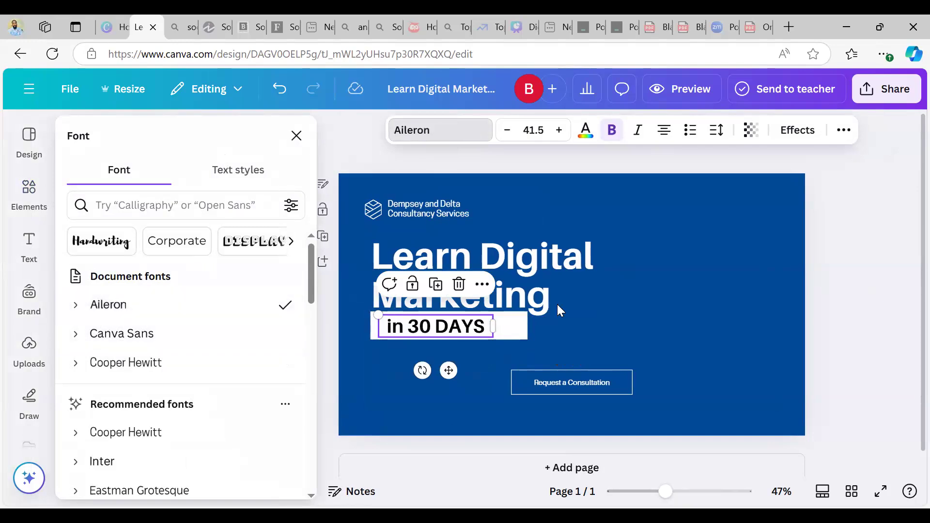
{"action": "left_click", "coordinate": [629, 294]}
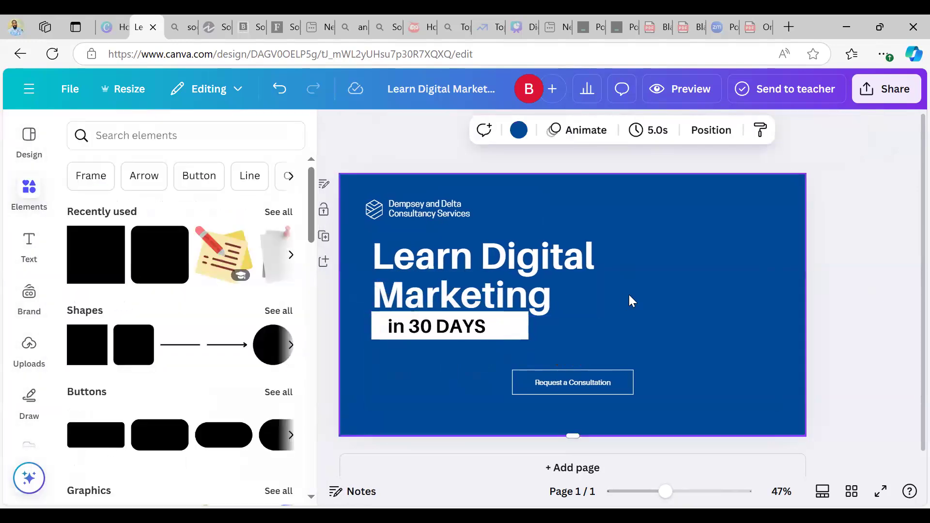
Narrow the "in 30 DAYS" text box slightly and shorten the white bar to fit closely around the text
{"action": "left_click", "coordinate": [527, 328]}
{"action": "mouse_move", "coordinate": [528, 327]}
{"action": "left_mouse_down"}
{"action": "mouse_move", "coordinate": [497, 326]}
{"action": "mouse_move", "coordinate": [527, 328]}
{"action": "left_mouse_up"}
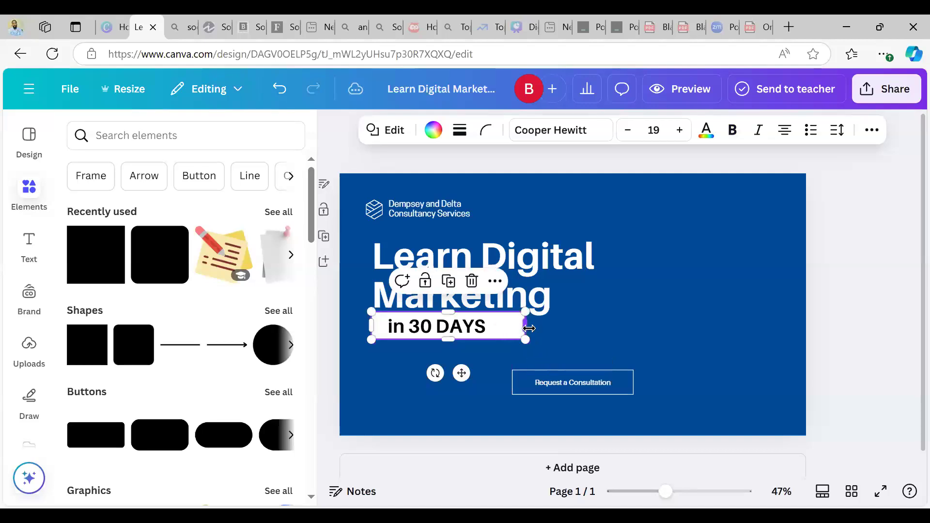
{"action": "left_click", "coordinate": [478, 330]}
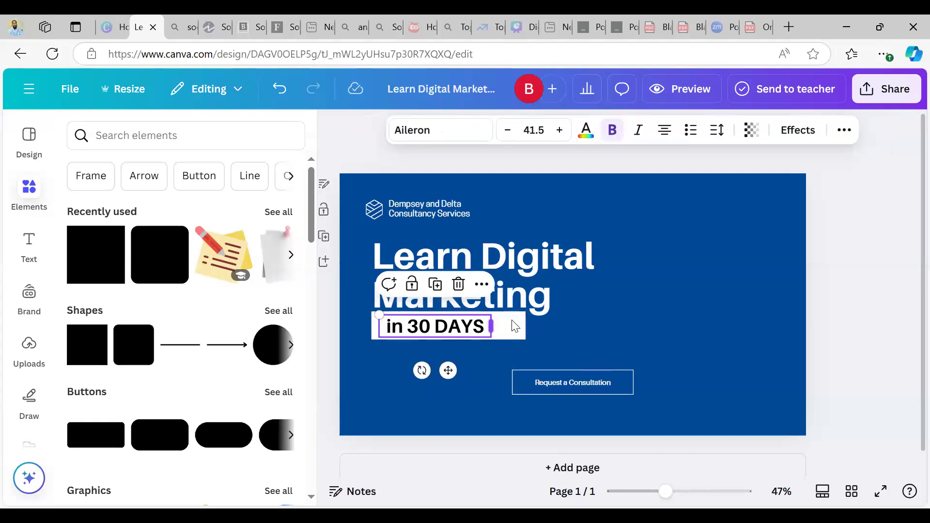
{"action": "left_click", "coordinate": [574, 330]}
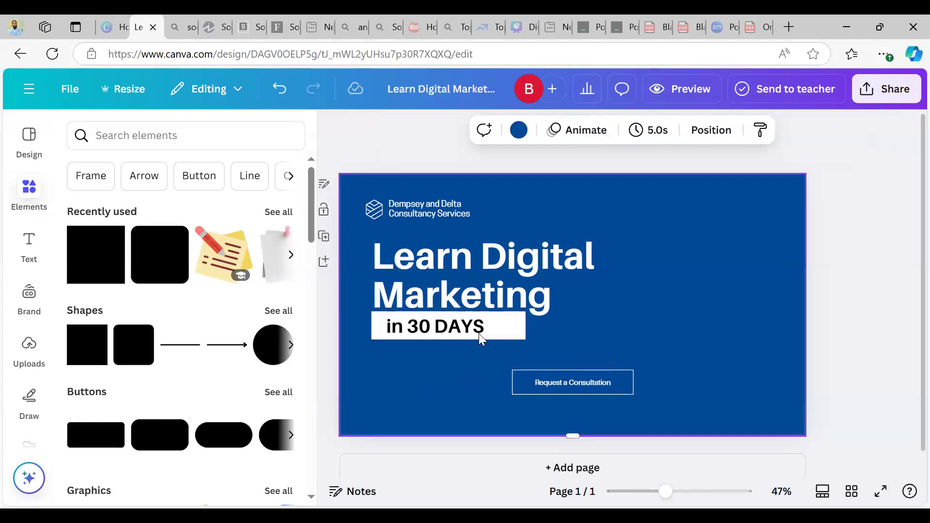
{"action": "left_click", "coordinate": [455, 329]}
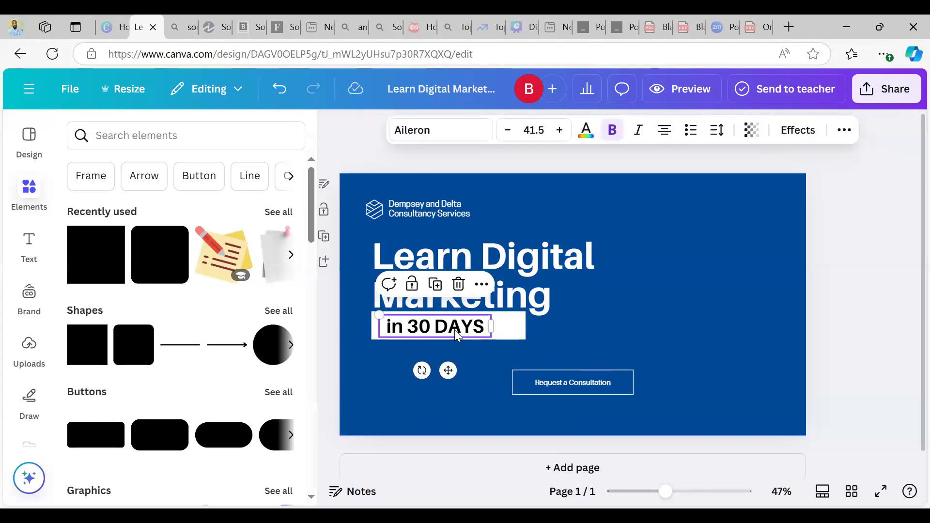
{"action": "double_click", "coordinate": [454, 329]}
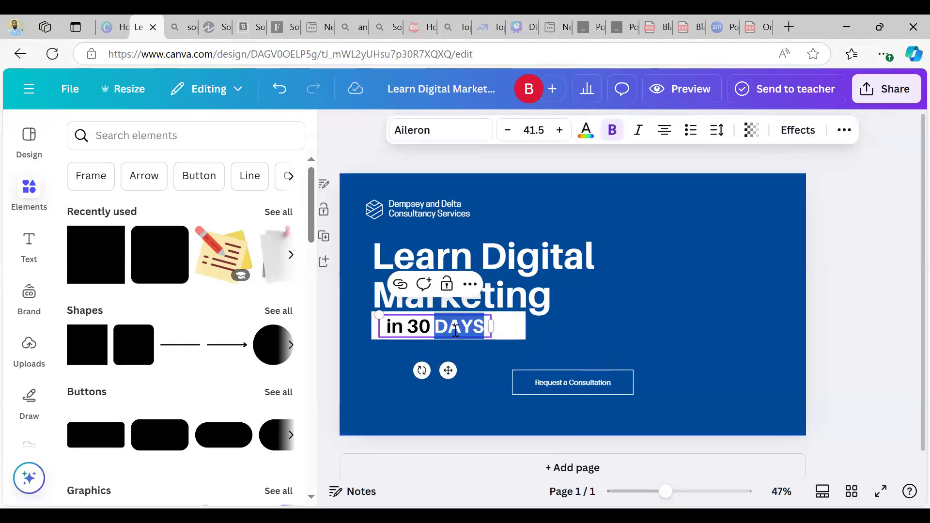
{"action": "left_click", "coordinate": [483, 327]}
{"action": "left_click_drag", "start_coordinate": [483, 327], "coordinate": [413, 329]}
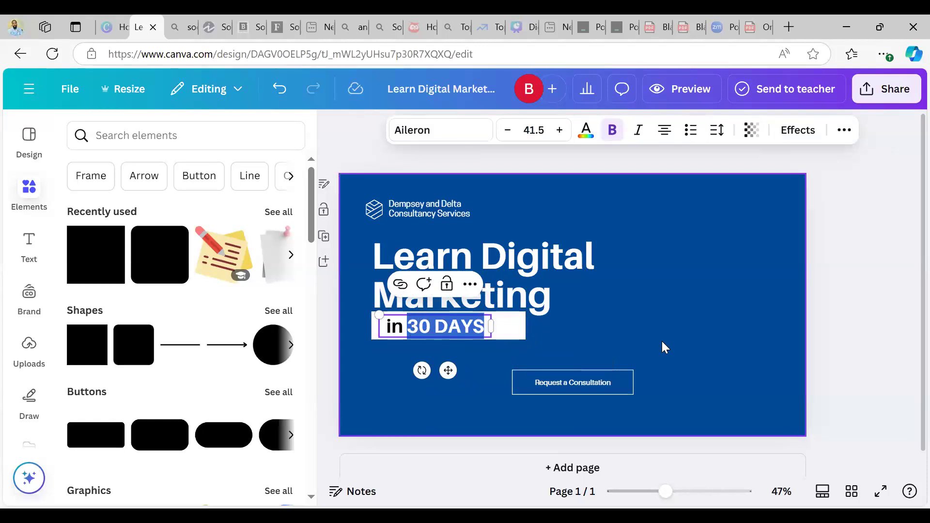
{"action": "left_click", "coordinate": [662, 341]}
{"action": "left_click", "coordinate": [518, 330]}
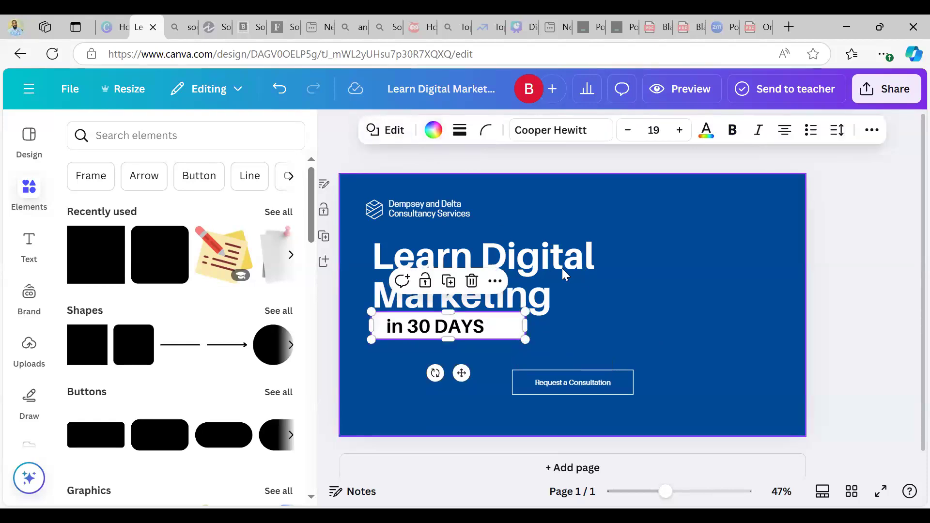
{"action": "left_click_drag", "start_coordinate": [523, 324], "coordinate": [502, 326]}
{"action": "left_click", "coordinate": [824, 282]}
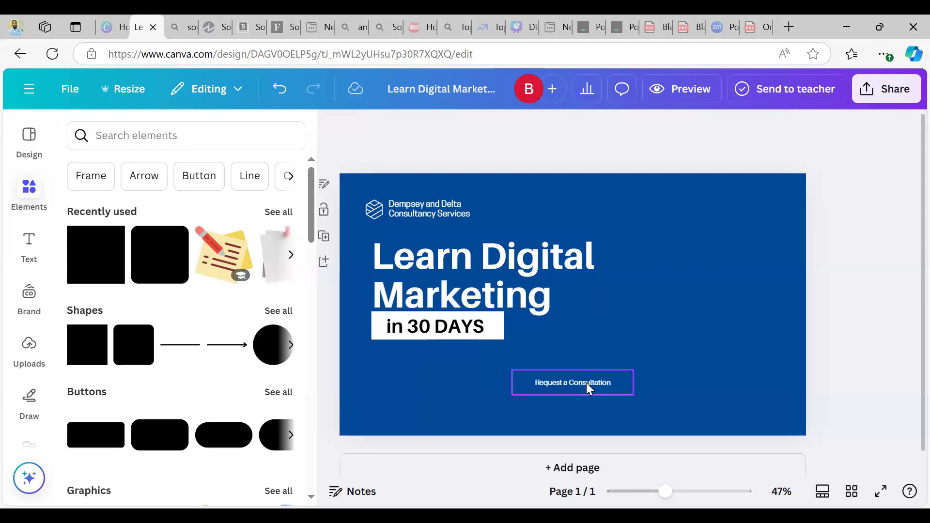
Move the "Request a Consultation" button below the white bar, aligned with its left edge, and ungroup it
{"action": "left_click_drag", "start_coordinate": [584, 383], "coordinate": [516, 382]}
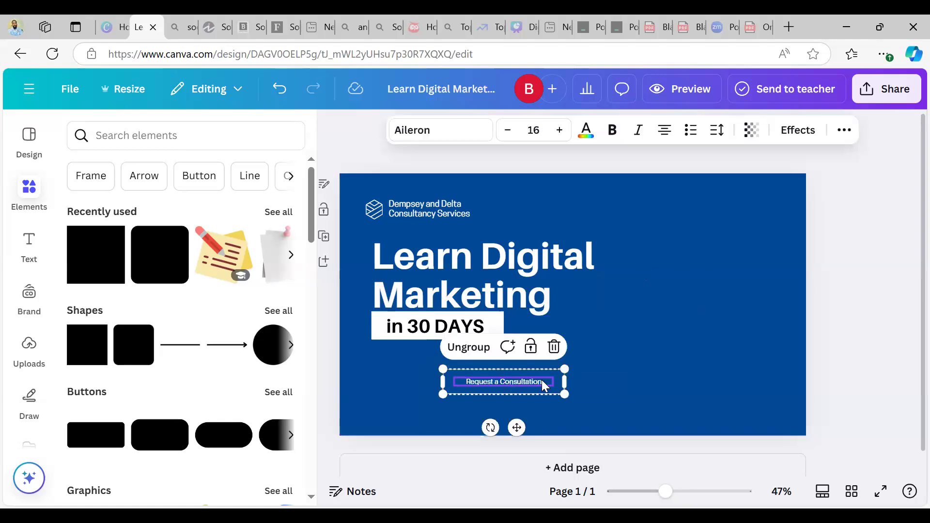
{"action": "left_click", "coordinate": [570, 383]}
{"action": "left_click", "coordinate": [535, 381]}
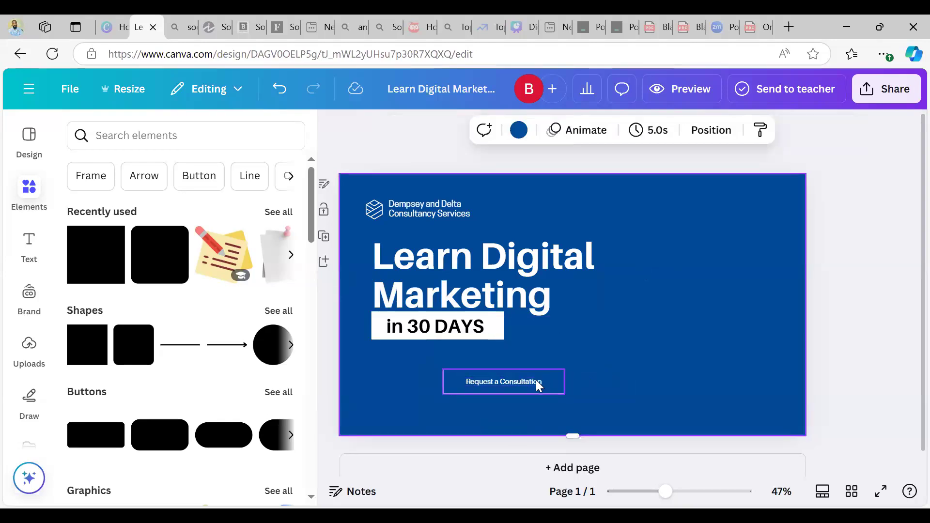
{"action": "left_click", "coordinate": [510, 381]}
{"action": "left_click_drag", "start_coordinate": [510, 381], "coordinate": [471, 383]}
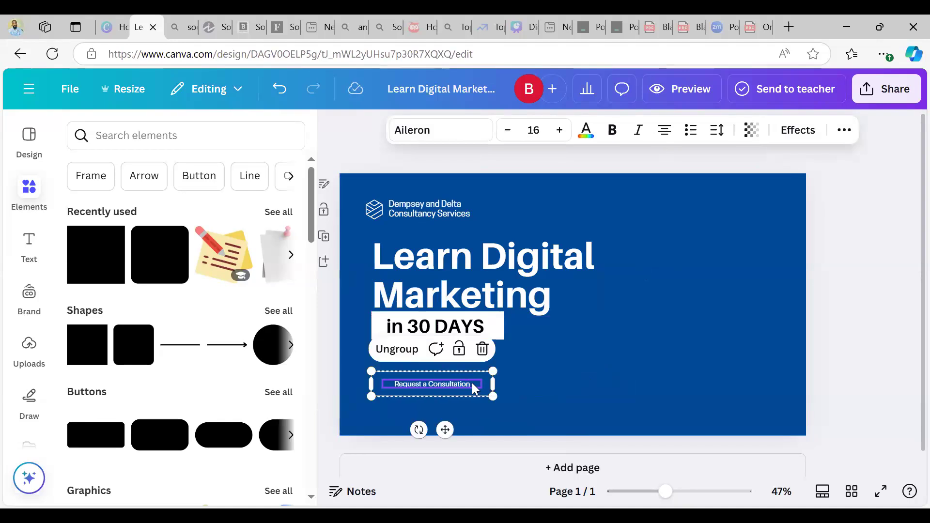
{"action": "left_click", "coordinate": [406, 358]}
{"action": "left_click", "coordinate": [683, 399]}
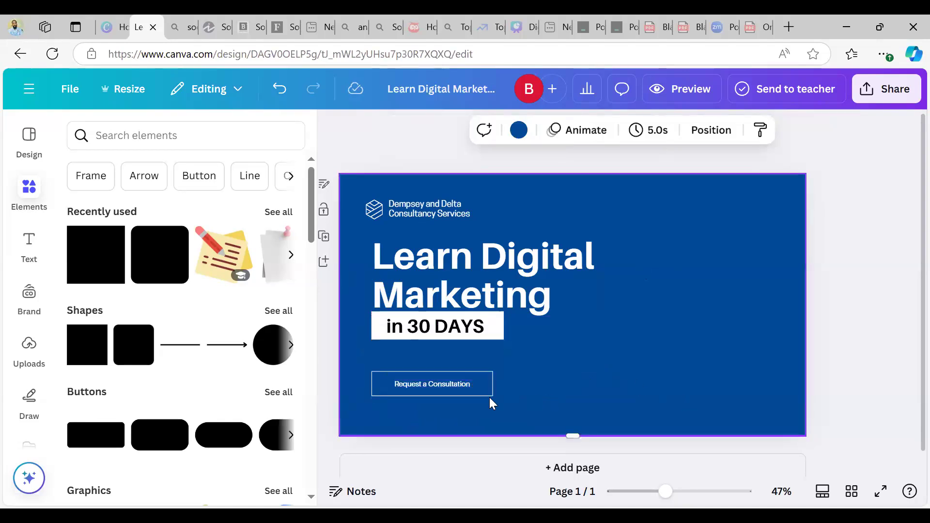
Replace the button's "Request a Consultation" label with "Register Now" and nudge the label slightly to the left
{"action": "left_click", "coordinate": [462, 386]}
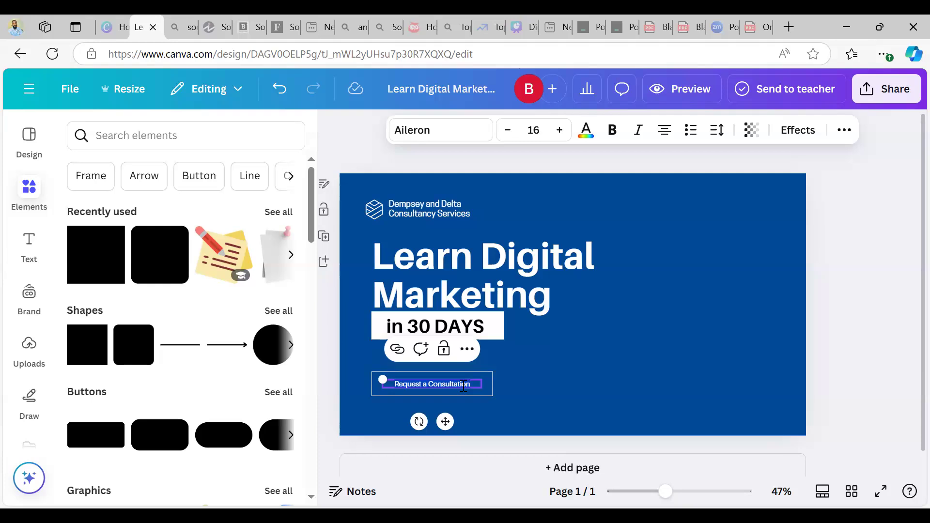
{"action": "left_click", "coordinate": [410, 110]}
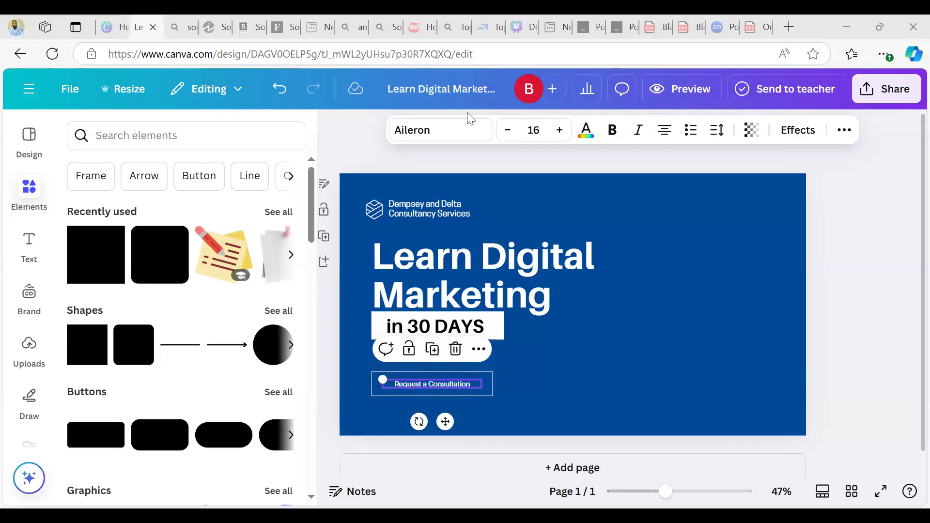
{"action": "left_click", "coordinate": [436, 384]}
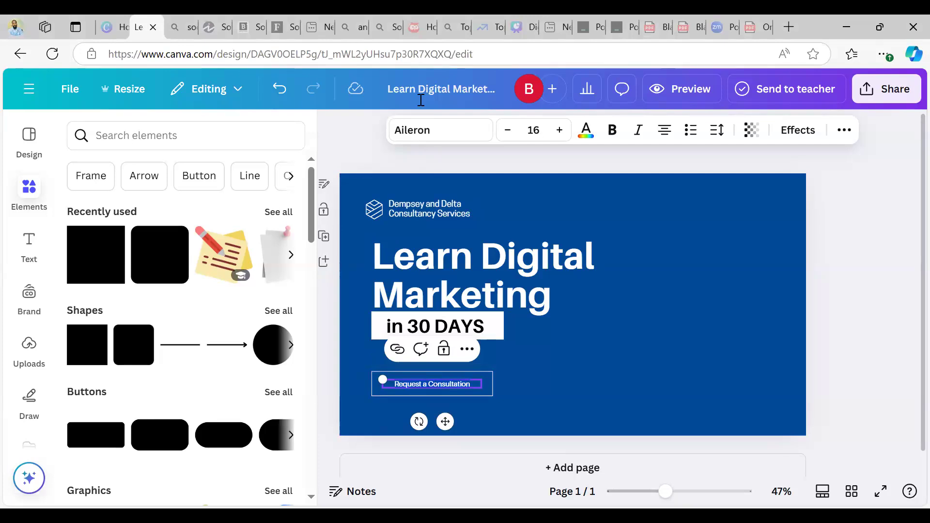
{"action": "key", "text": "alt+Tab"}
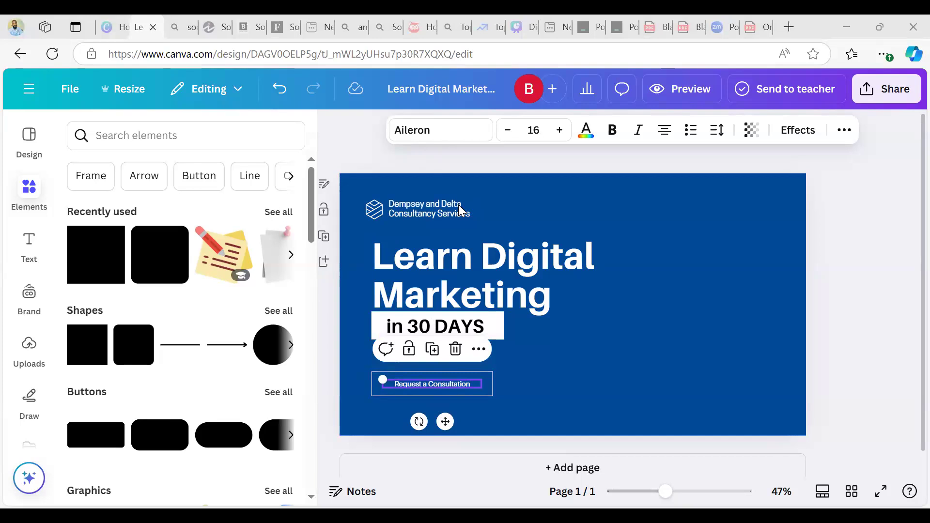
{"action": "double_click", "coordinate": [444, 384]}
{"action": "type", "text": "Register Now"}
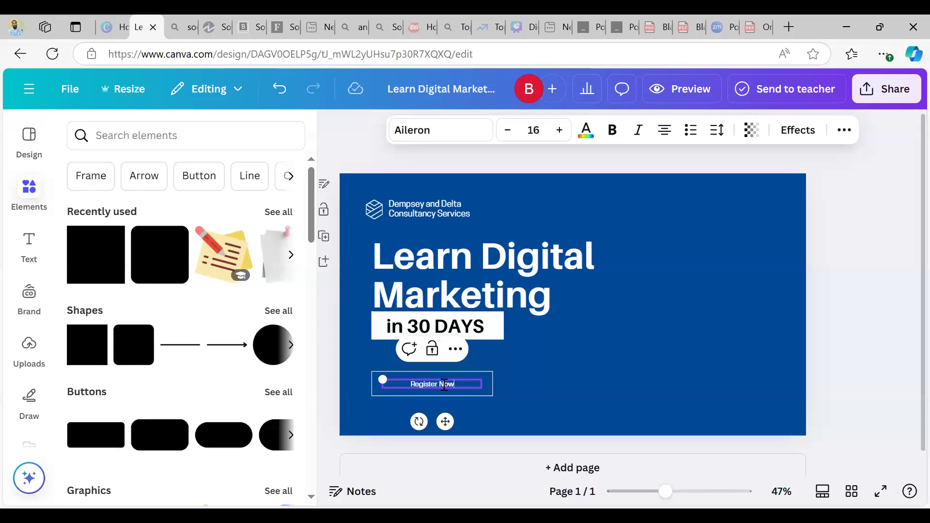
{"action": "left_click", "coordinate": [517, 372]}
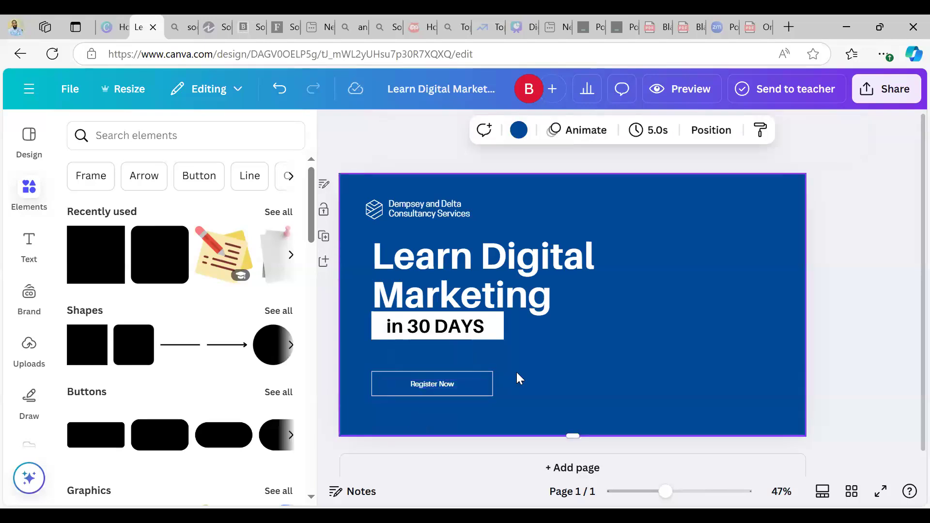
{"action": "left_click", "coordinate": [455, 383]}
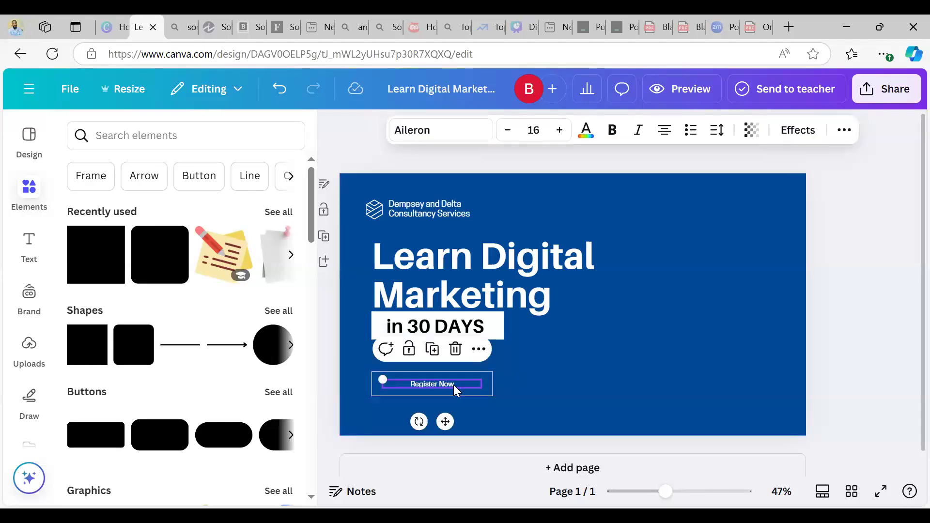
{"action": "left_click_drag", "start_coordinate": [452, 385], "coordinate": [452, 383]}
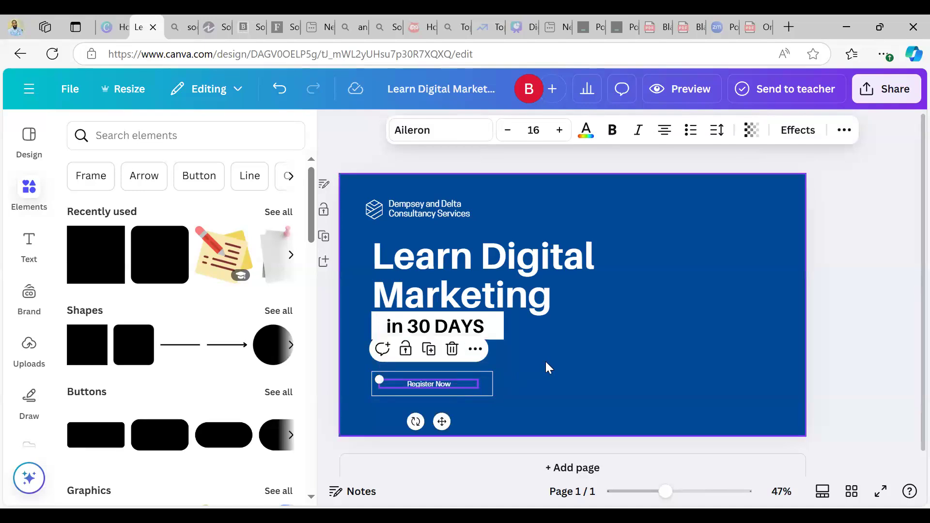
{"action": "left_click", "coordinate": [546, 362]}
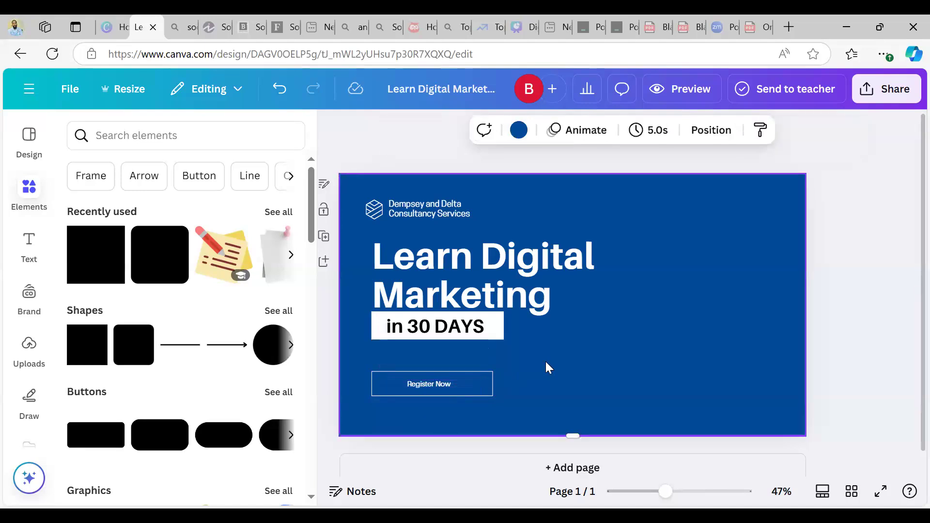
{"action": "left_click", "coordinate": [485, 373]}
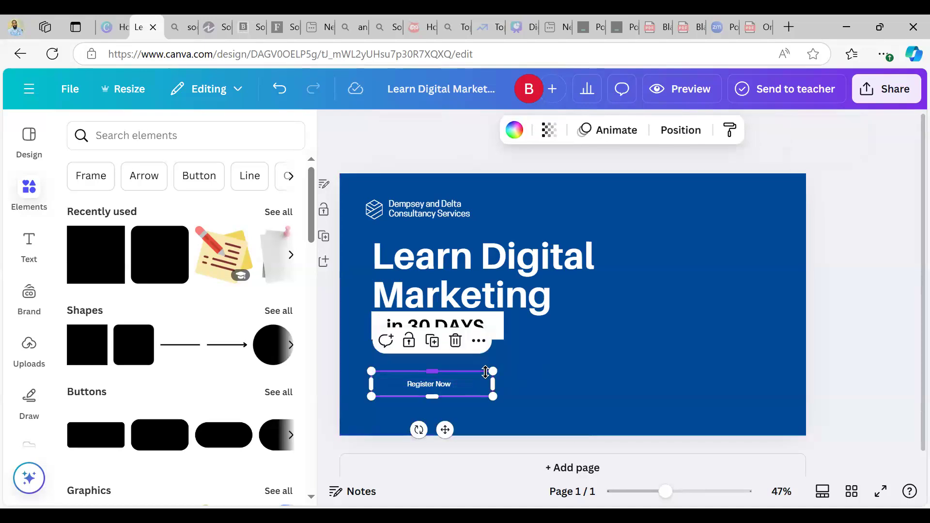
{"action": "left_click", "coordinate": [479, 341]}
{"action": "scroll", "coordinate": [552, 238], "scroll_direction": "down", "scroll_amount": 3}
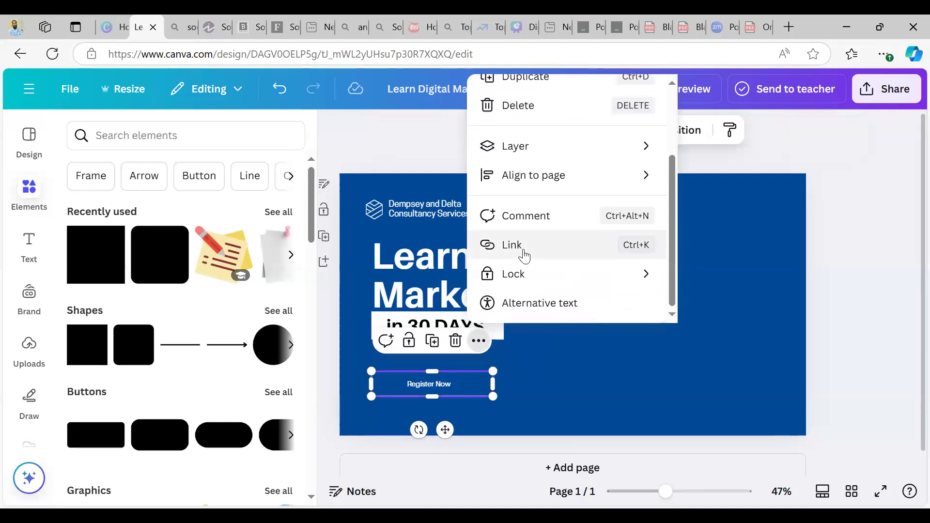
{"action": "key", "text": "Escape"}
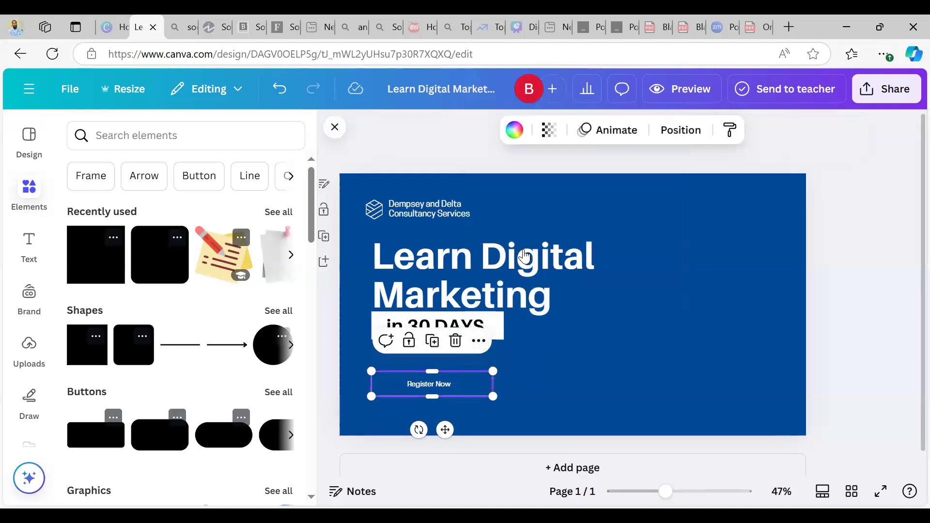
{"action": "left_click", "coordinate": [563, 346]}
{"action": "left_click", "coordinate": [477, 378]}
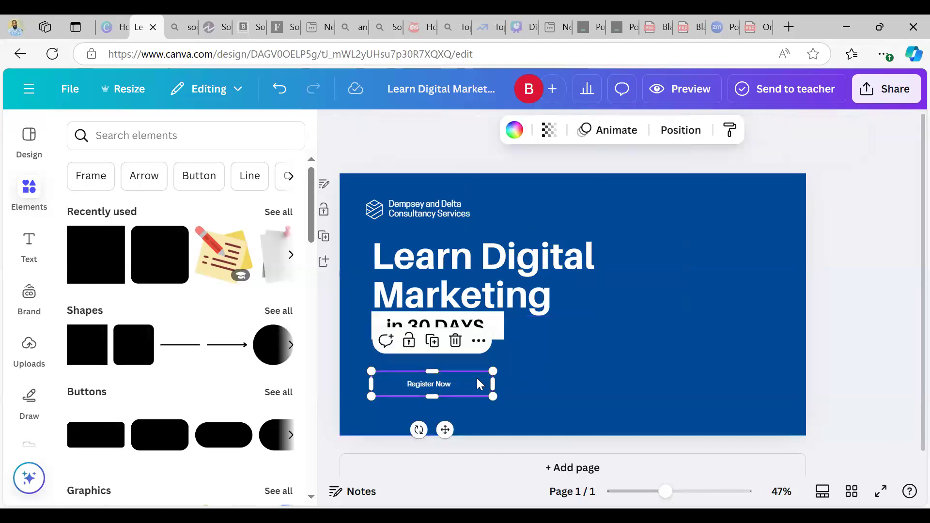
{"action": "left_click", "coordinate": [583, 345]}
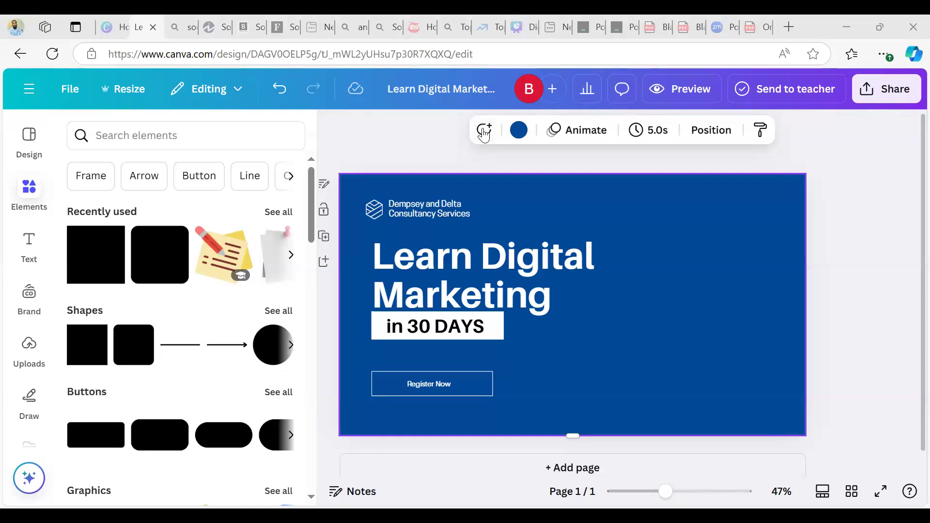
Open freepik.com in a new browser tab and look over its home page
{"action": "left_click", "coordinate": [789, 27]}
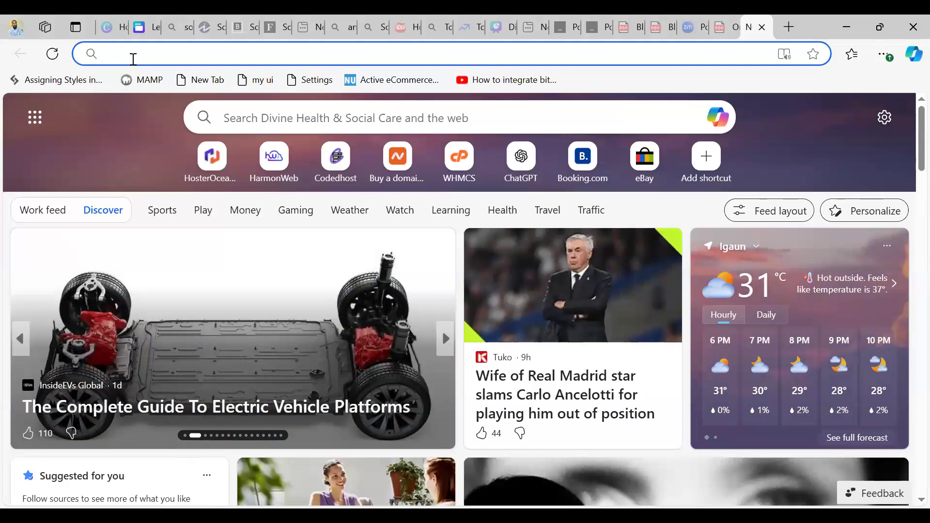
{"action": "type", "text": "freepik"}
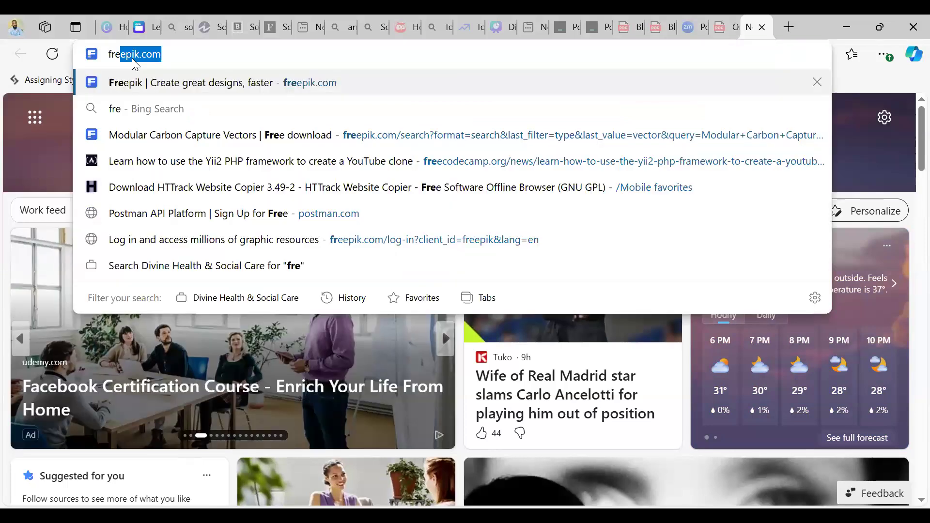
{"action": "type", "text": ".com"}
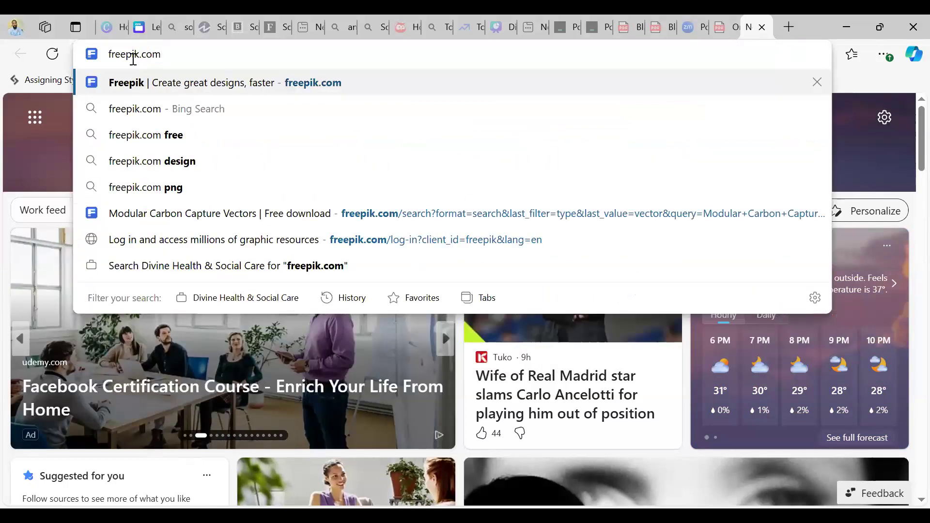
{"action": "key", "text": "Return"}
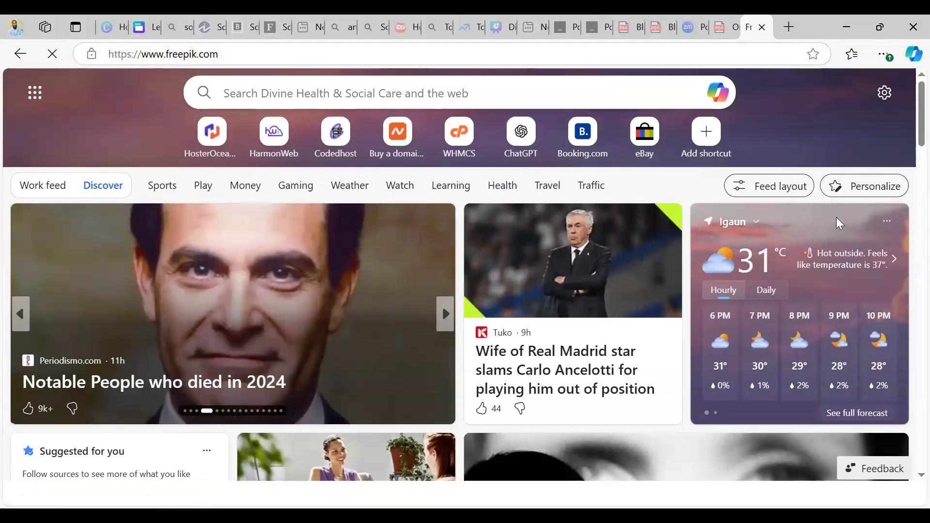
{"action": "scroll", "coordinate": [414, 389], "scroll_direction": "down", "scroll_amount": 3}
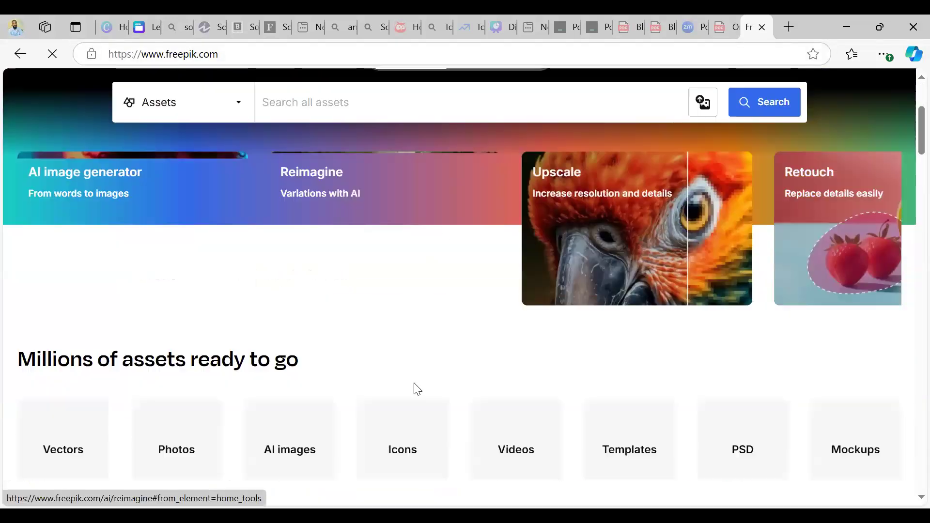
{"action": "scroll", "coordinate": [415, 390], "scroll_direction": "down", "scroll_amount": 4}
{"action": "scroll", "coordinate": [416, 390], "scroll_direction": "up", "scroll_amount": 5}
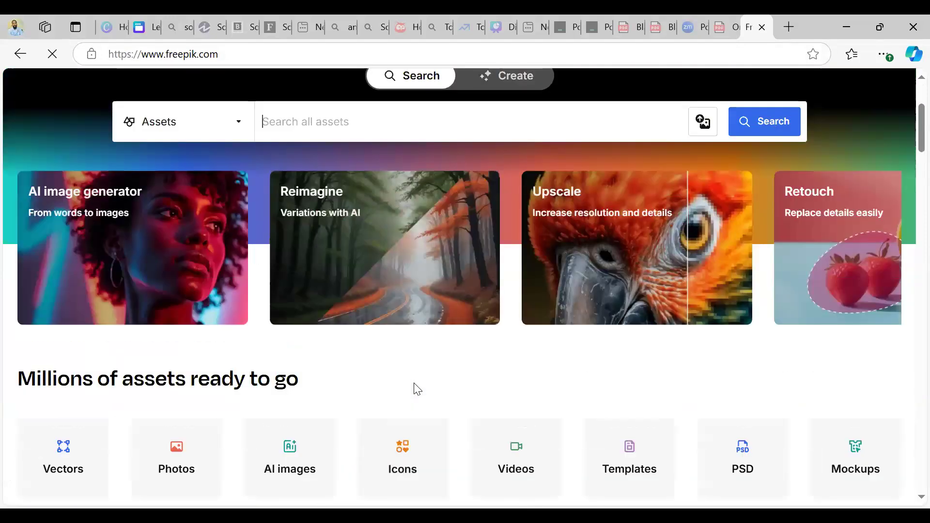
{"action": "scroll", "coordinate": [414, 388], "scroll_direction": "down", "scroll_amount": 5}
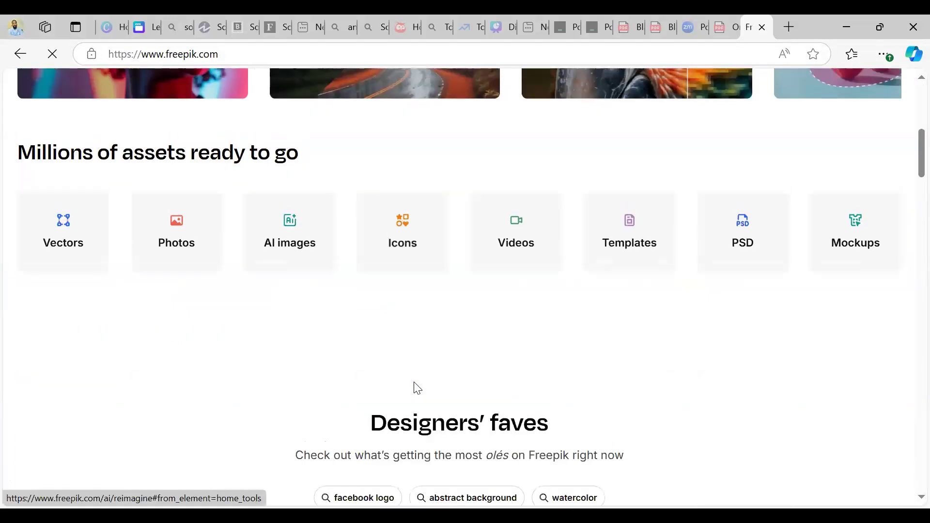
{"action": "scroll", "coordinate": [414, 387], "scroll_direction": "up", "scroll_amount": 6}
{"action": "type", "text": "s"}
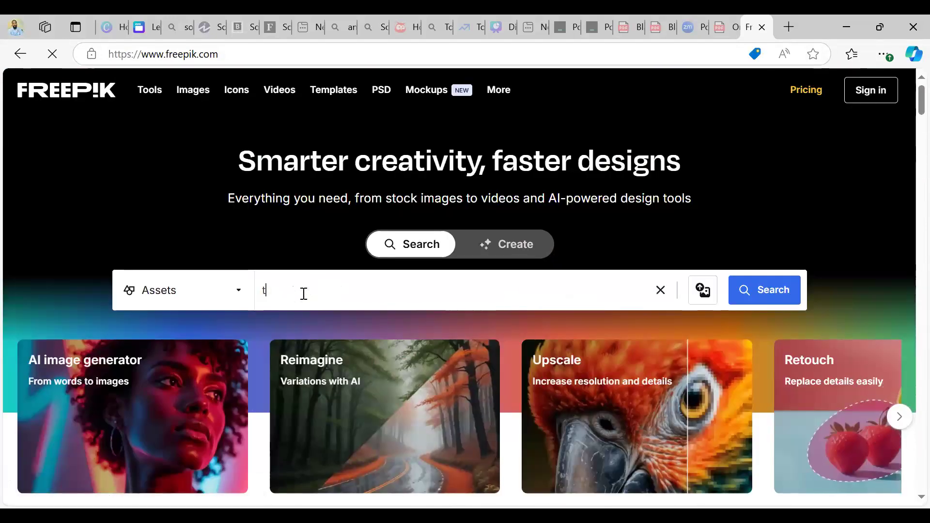
{"action": "key", "text": "BackSpace"}
{"action": "type", "text": "Black"}
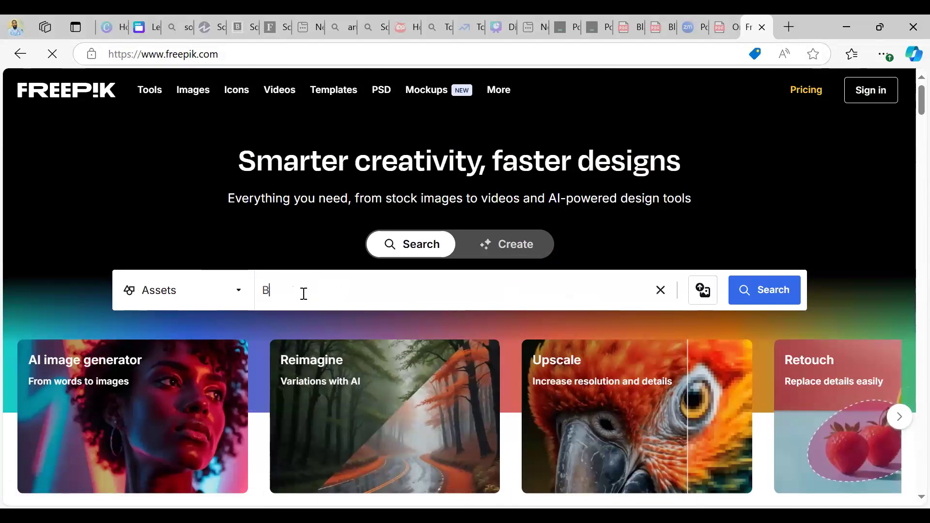
{"action": "key", "text": "BackSpace"}
{"action": "key", "text": "BackSpace"}
{"action": "key", "text": "BackSpace"}
{"action": "key", "text": "BackSpace"}
{"action": "key", "text": "BackSpace"}
{"action": "key", "text": "BackSpace"}
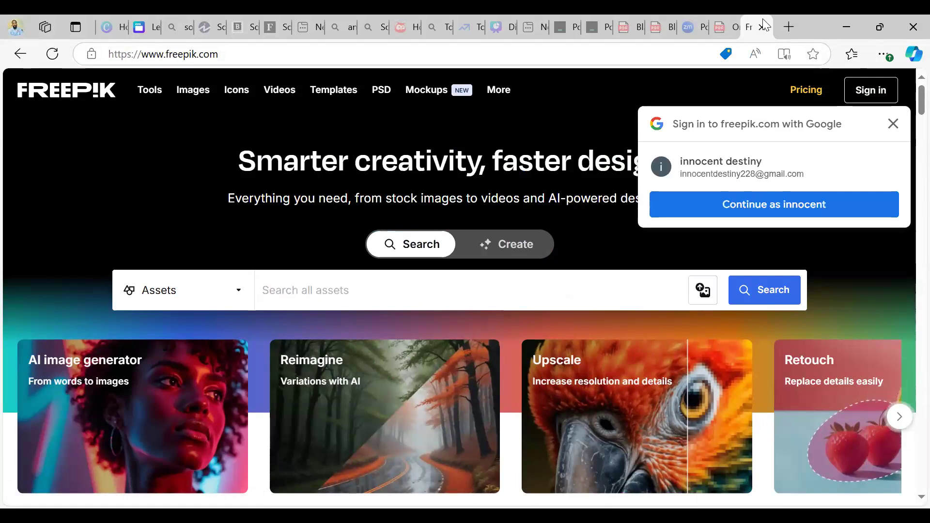
Search Freepik's assets for "Young black students" and look through the image results
{"action": "left_click", "coordinate": [324, 293]}
{"action": "type", "text": "Yo"}
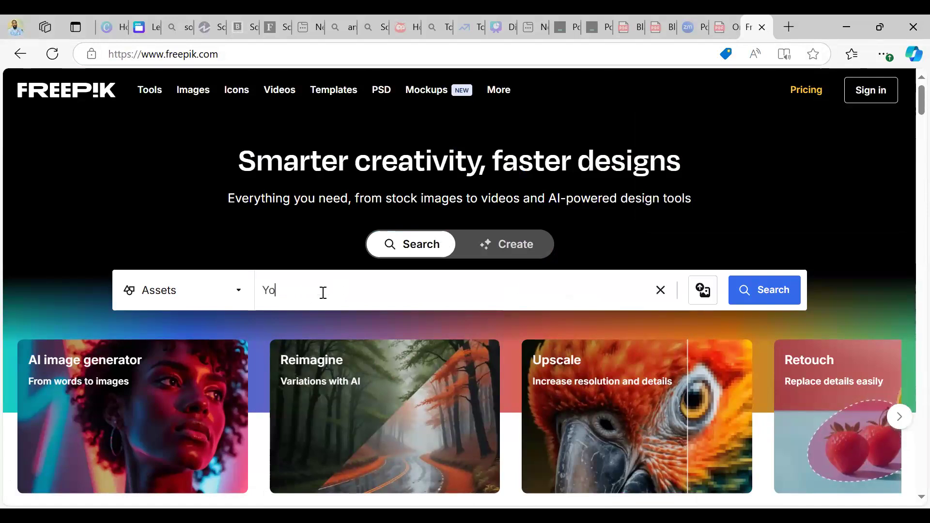
{"action": "type", "text": "ung black"}
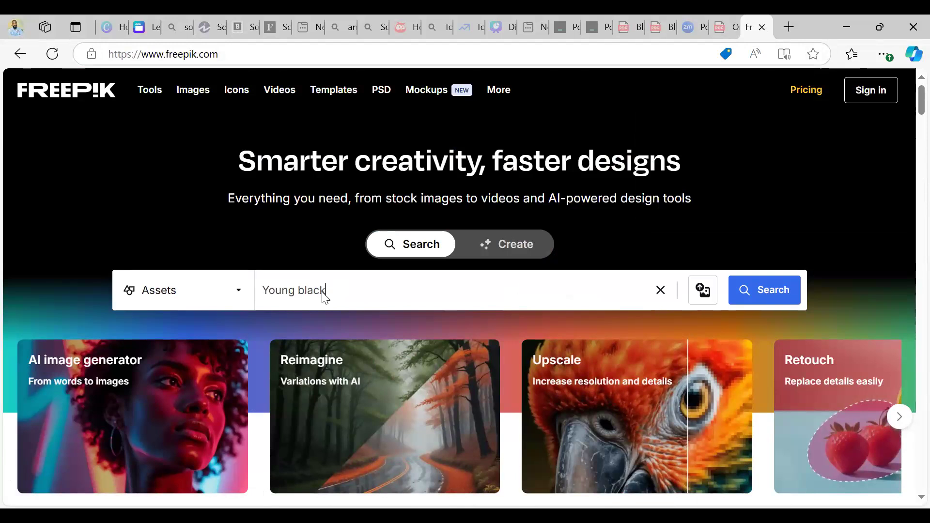
{"action": "type", "text": " students"}
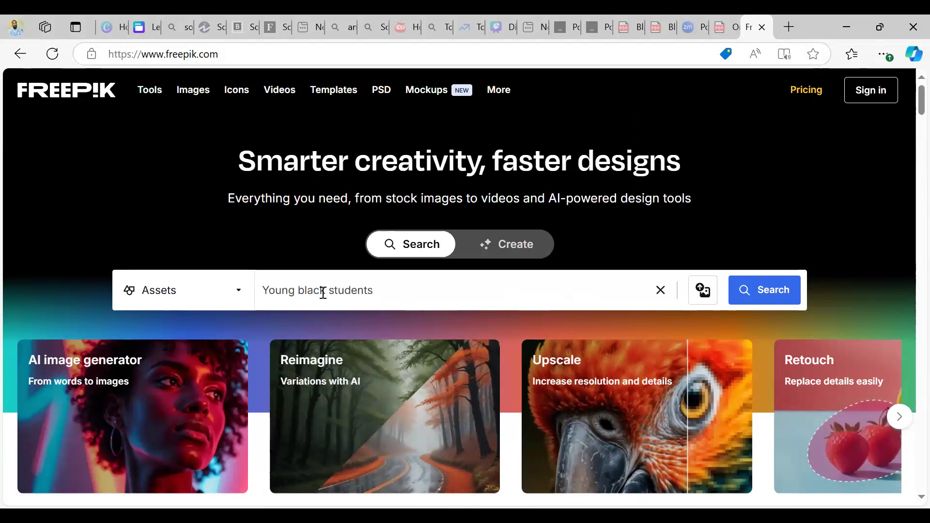
{"action": "key", "text": "Return"}
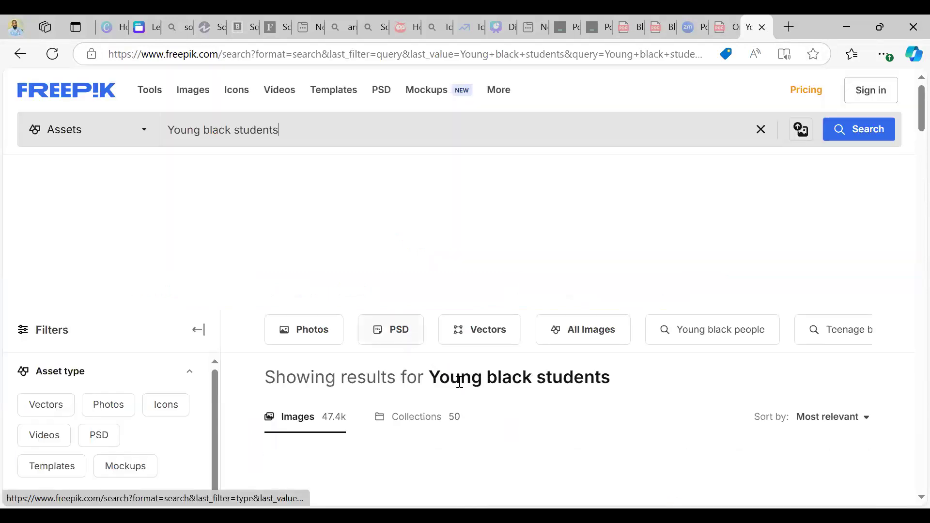
{"action": "scroll", "coordinate": [460, 383], "scroll_direction": "down", "scroll_amount": 2}
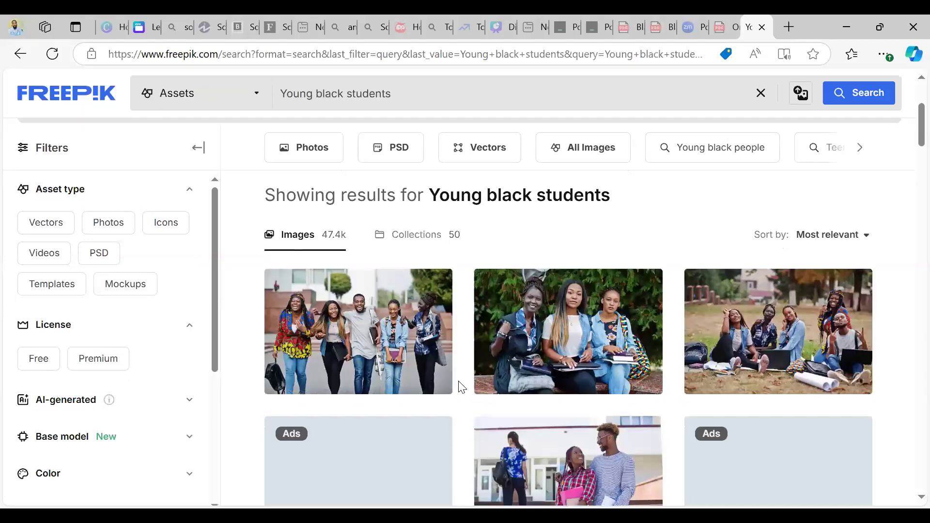
{"action": "scroll", "coordinate": [485, 363], "scroll_direction": "down", "scroll_amount": 2}
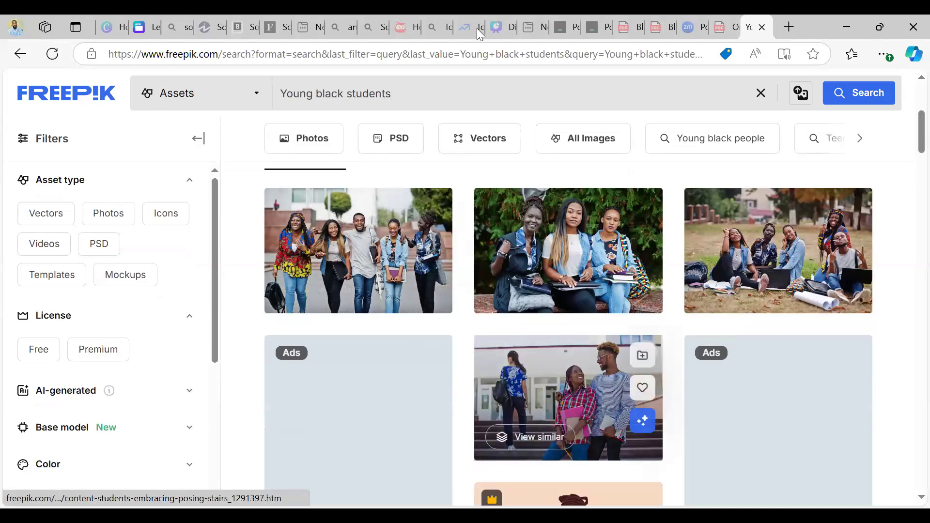
{"action": "scroll", "coordinate": [702, 336], "scroll_direction": "down", "scroll_amount": 6}
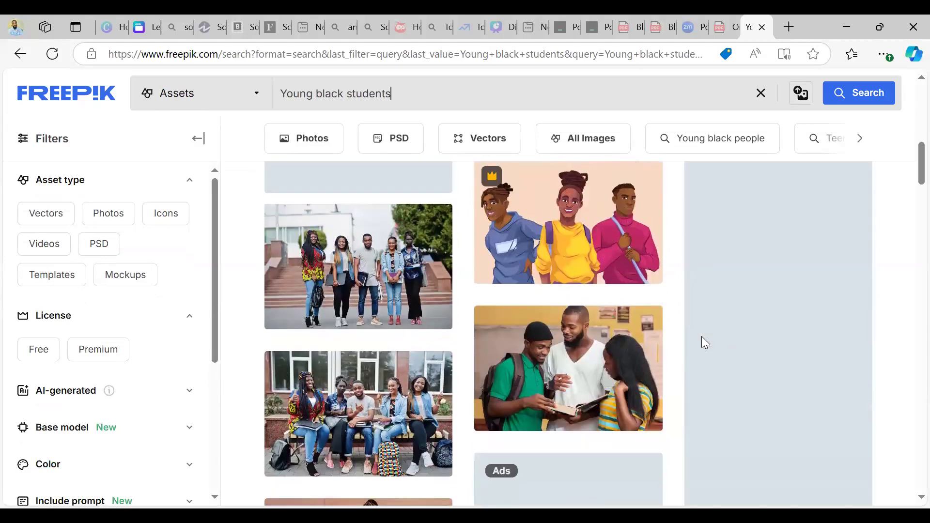
{"action": "mouse_move", "coordinate": [595, 362]}
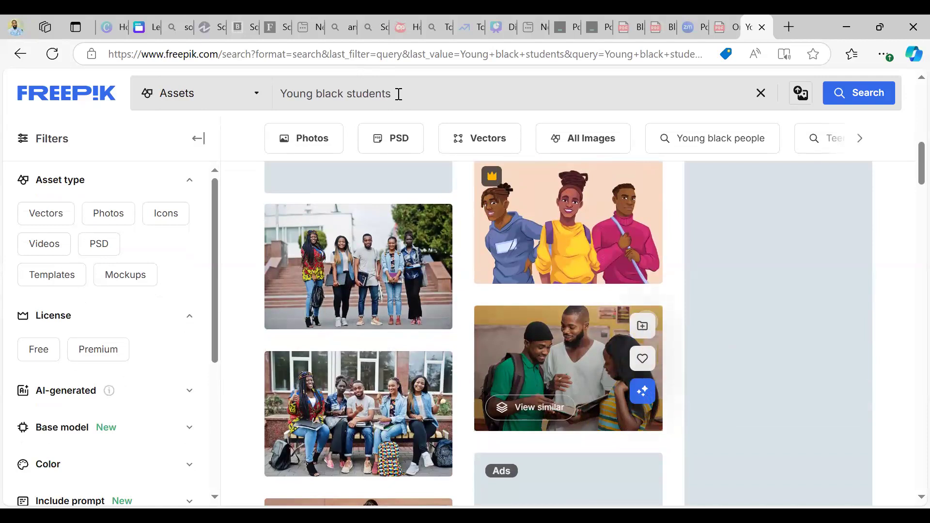
Refine the search to "Young black students on laptop" and open the photo of the smiling student in glasses typing on a laptop
{"action": "type", "text": "on lapto"}
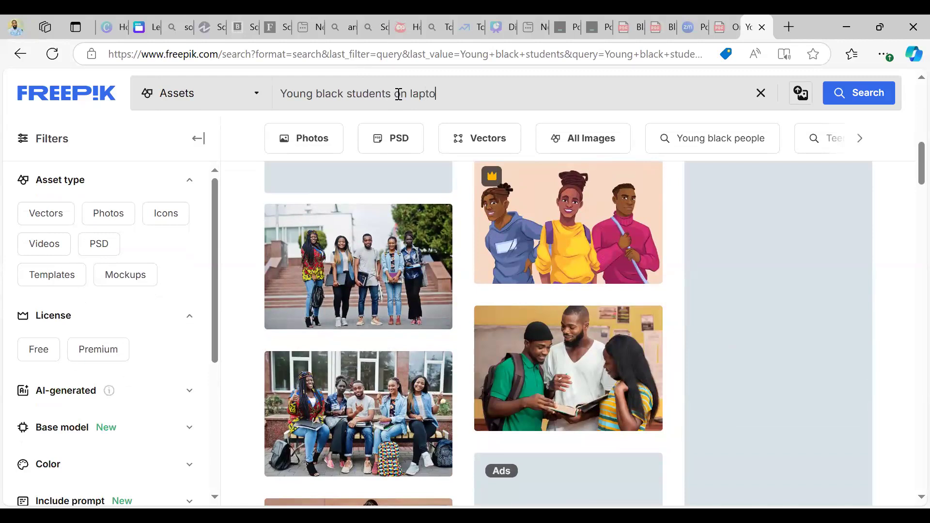
{"action": "type", "text": "p"}
{"action": "key", "text": "Return"}
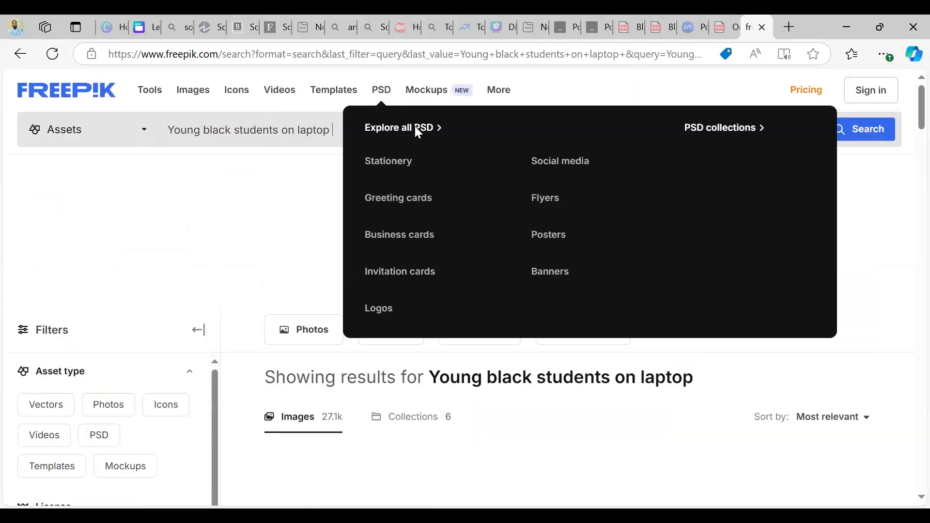
{"action": "scroll", "coordinate": [395, 334], "scroll_direction": "down", "scroll_amount": 3}
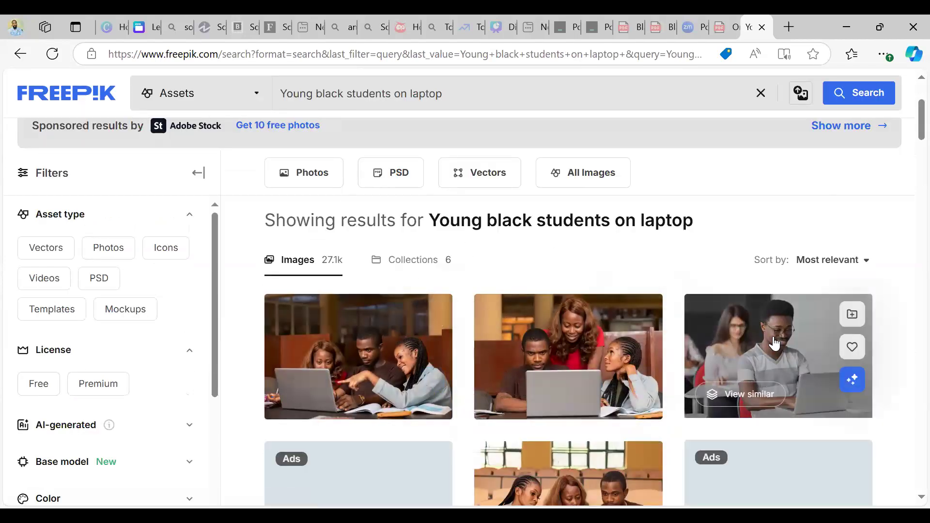
{"action": "left_click", "coordinate": [749, 329]}
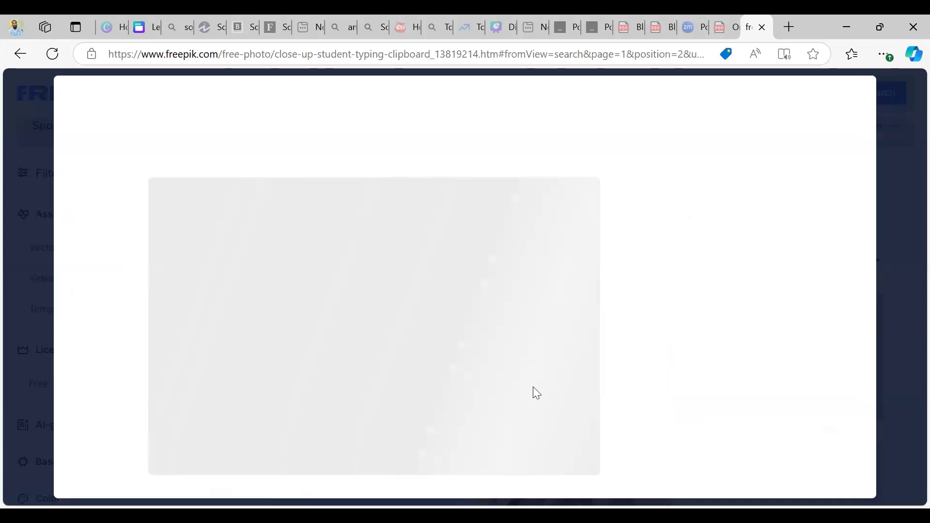
Examine the student photo's preview, file and license details, and its download and background removal options
{"action": "scroll", "coordinate": [421, 209], "scroll_direction": "up", "scroll_amount": 2}
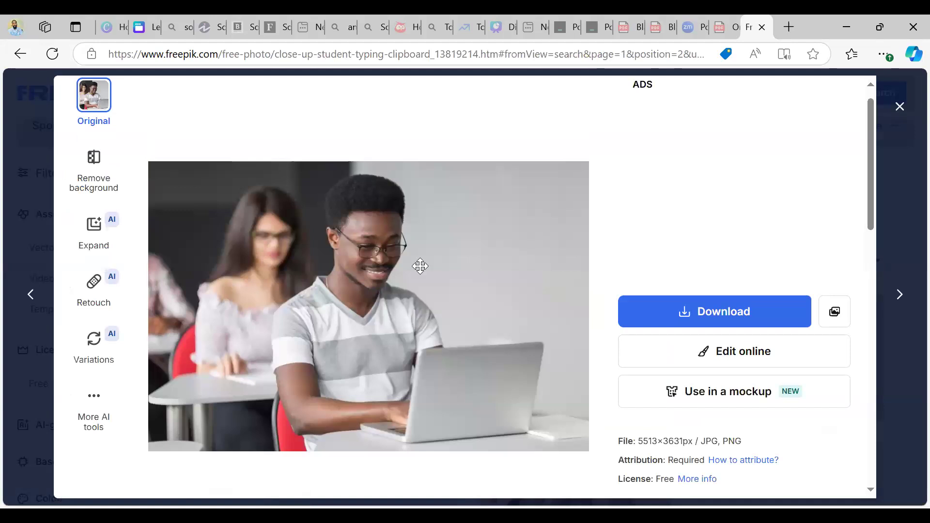
{"action": "mouse_move", "coordinate": [421, 266]}
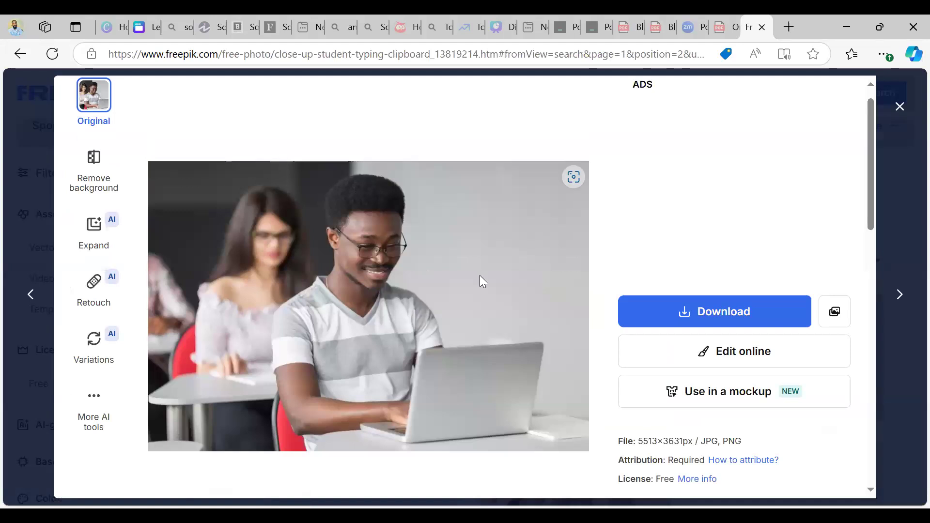
{"action": "scroll", "coordinate": [480, 276], "scroll_direction": "down", "scroll_amount": 2}
{"action": "scroll", "coordinate": [403, 245], "scroll_direction": "up", "scroll_amount": 2}
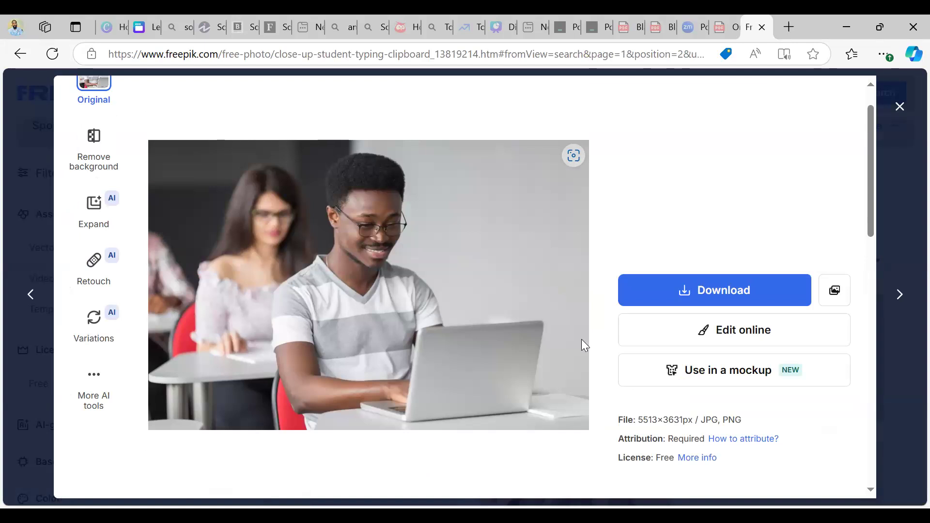
{"action": "scroll", "coordinate": [581, 340], "scroll_direction": "down", "scroll_amount": 3}
{"action": "scroll", "coordinate": [581, 334], "scroll_direction": "down", "scroll_amount": 3}
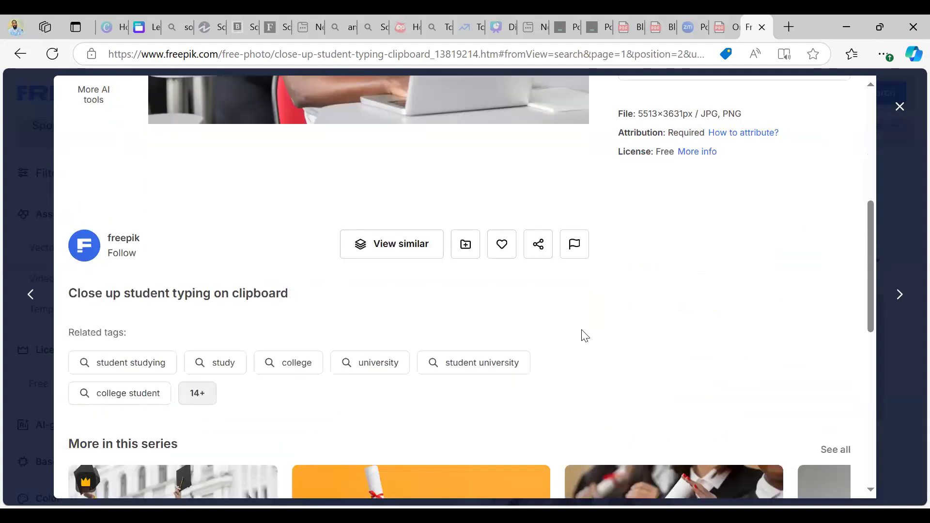
{"action": "scroll", "coordinate": [584, 335], "scroll_direction": "up", "scroll_amount": 7}
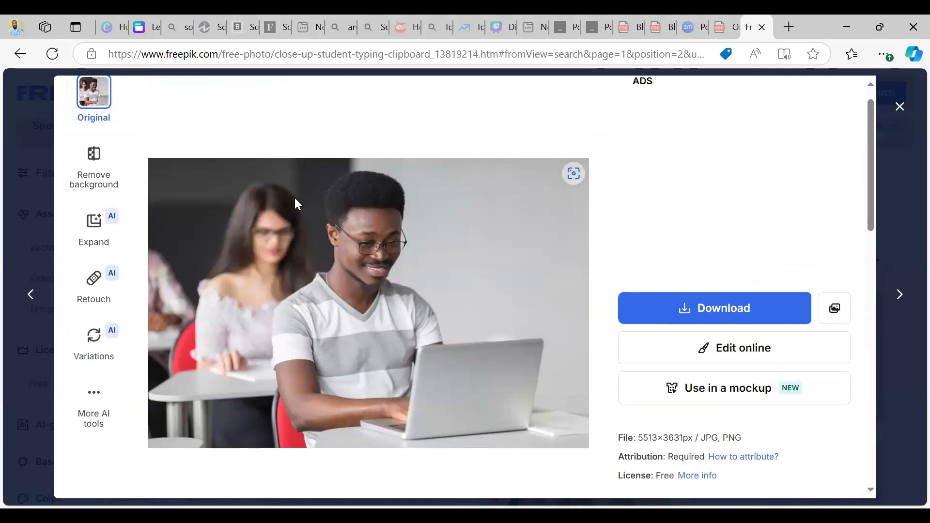
{"action": "mouse_move", "coordinate": [95, 177]}
{"action": "scroll", "coordinate": [294, 252], "scroll_direction": "down", "scroll_amount": 3}
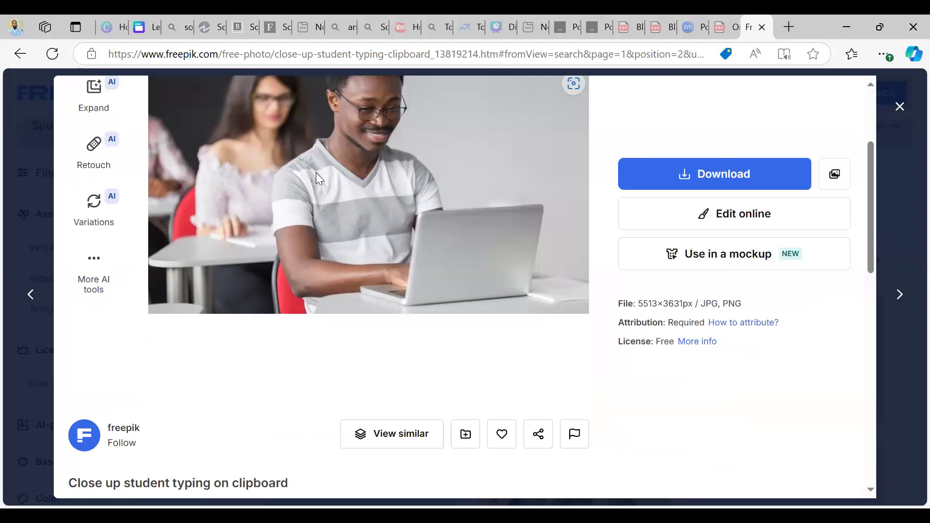
{"action": "scroll", "coordinate": [317, 175], "scroll_direction": "up", "scroll_amount": 2}
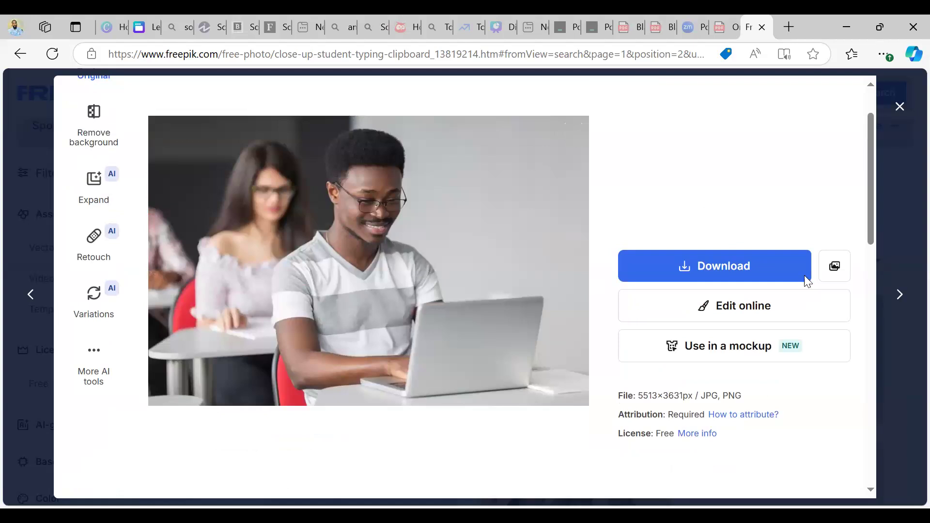
Transfer the student photo from Freepik into the Canva design and place it in the page's lower right area
{"action": "left_click", "coordinate": [776, 277]}
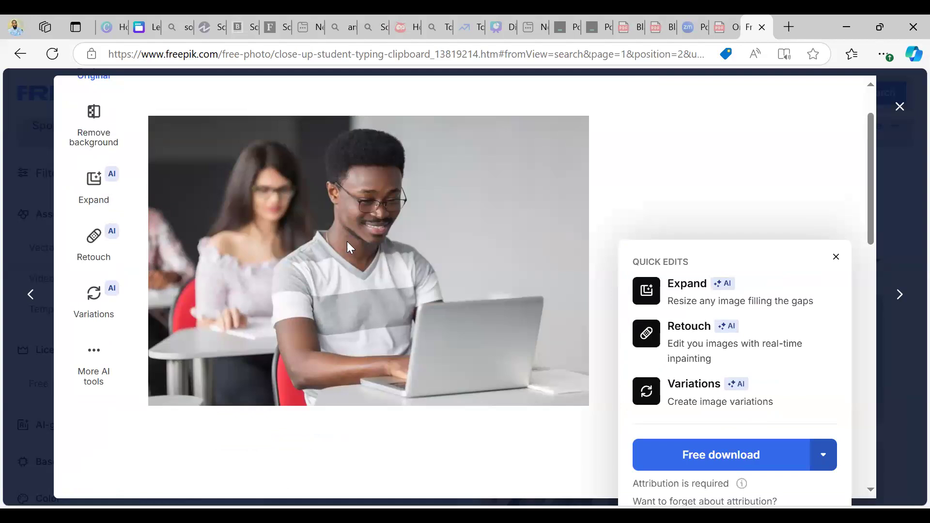
{"action": "left_click", "coordinate": [333, 234]}
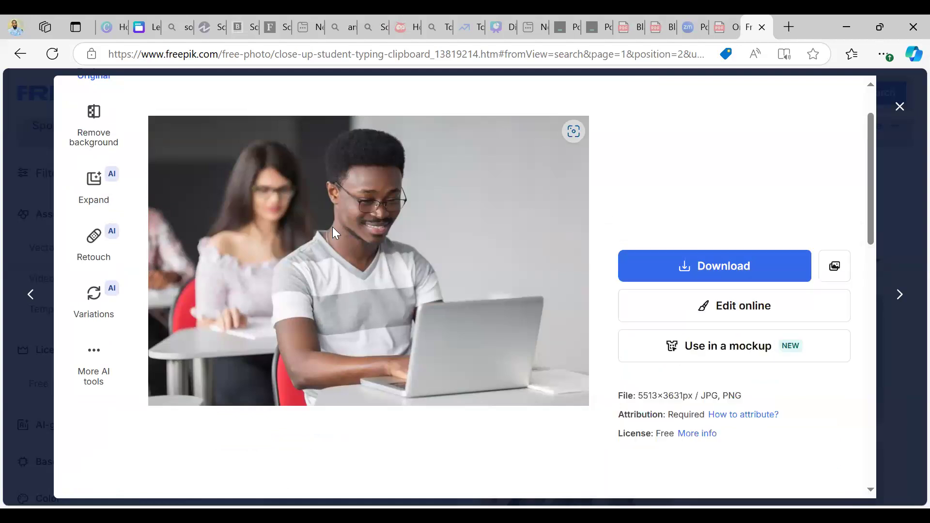
{"action": "left_click_drag", "start_coordinate": [319, 218], "coordinate": [643, 36]}
{"action": "left_click_drag", "start_coordinate": [538, 29], "coordinate": [765, 332]}
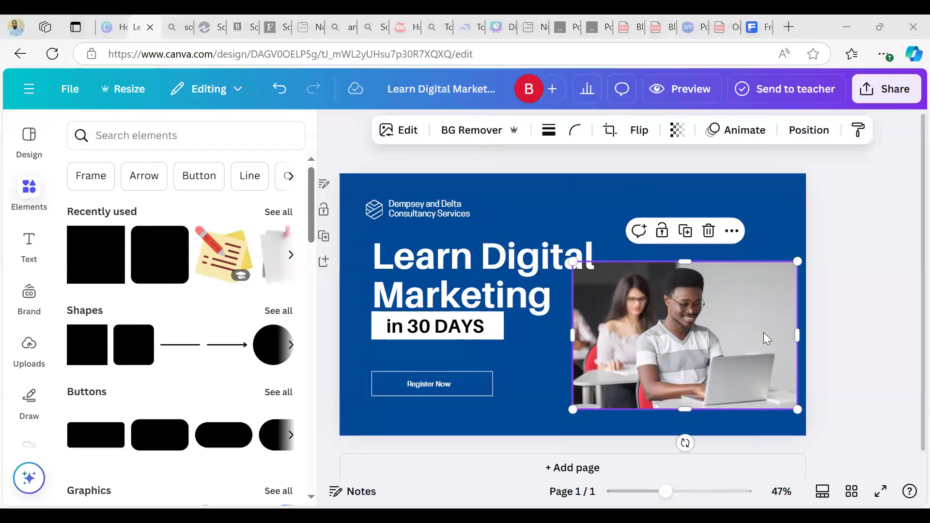
Return to Freepik and save the student photo to Downloads as a JPEG image named "Black student on computer"
{"action": "left_click", "coordinate": [754, 34]}
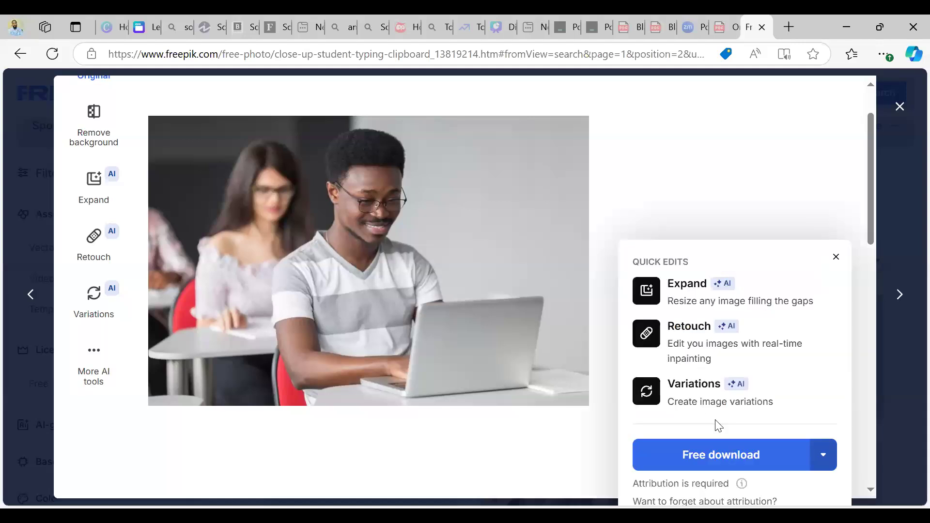
{"action": "left_click", "coordinate": [824, 458]}
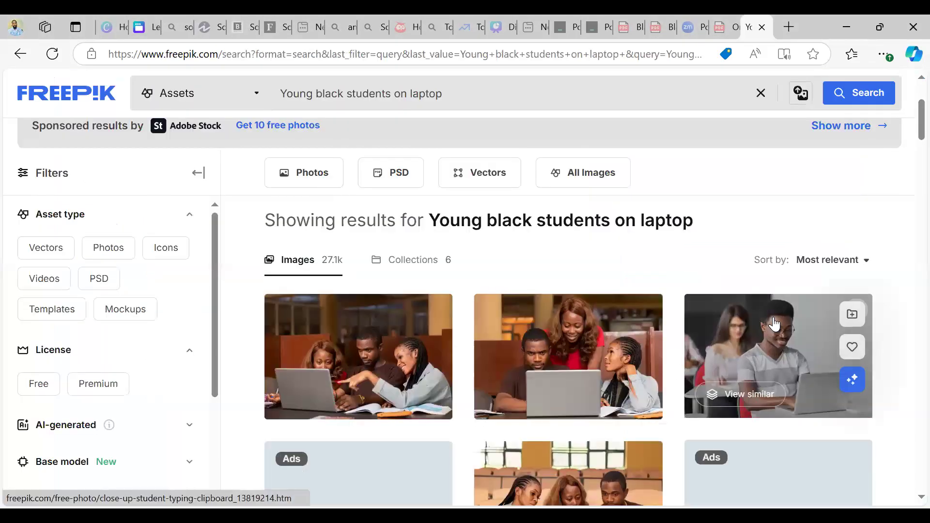
{"action": "left_click", "coordinate": [774, 325]}
{"action": "right_click", "coordinate": [431, 251]}
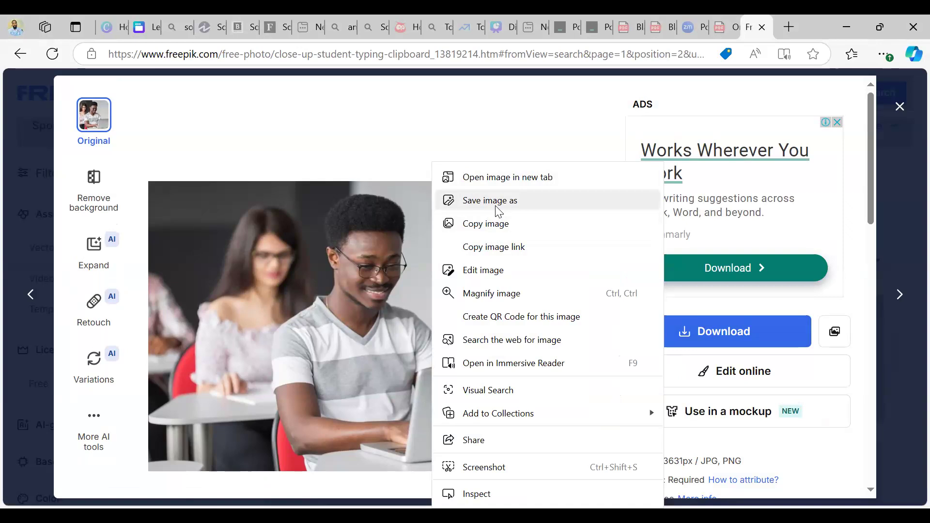
{"action": "left_click", "coordinate": [498, 212]}
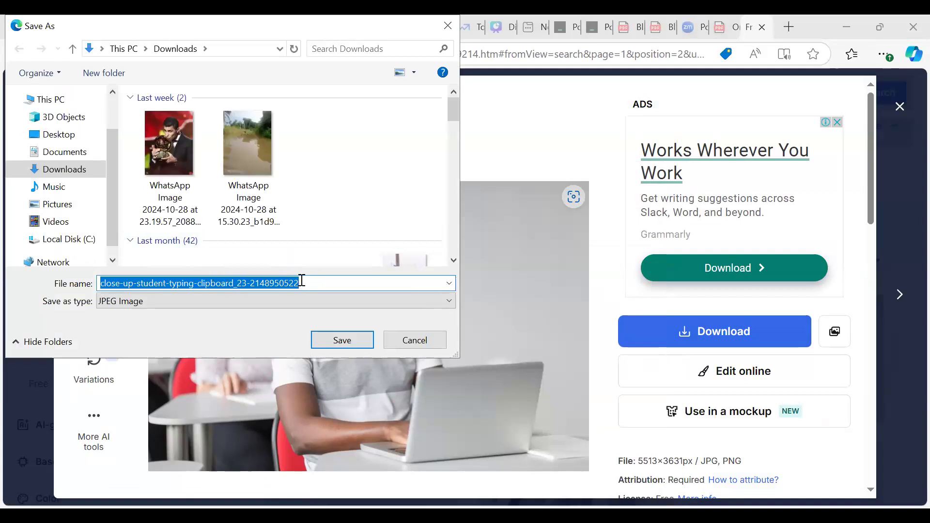
{"action": "type", "text": "Black student on computer"}
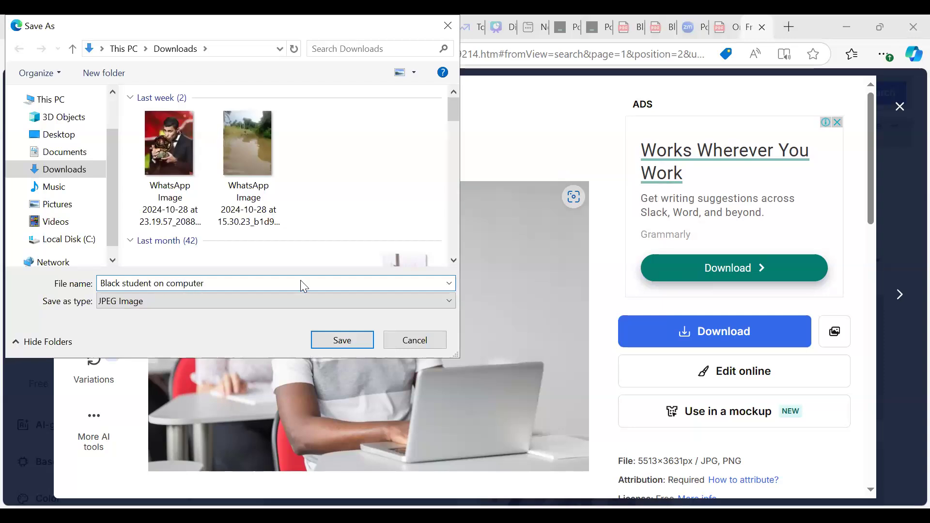
{"action": "key", "text": "Return"}
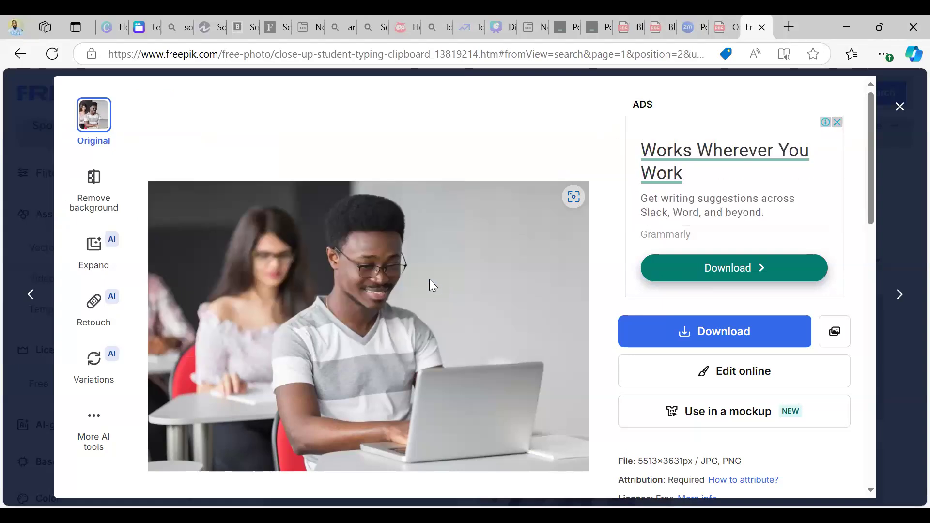
{"action": "right_click", "coordinate": [429, 280]}
{"action": "key", "text": "Escape"}
{"action": "right_click", "coordinate": [455, 288]}
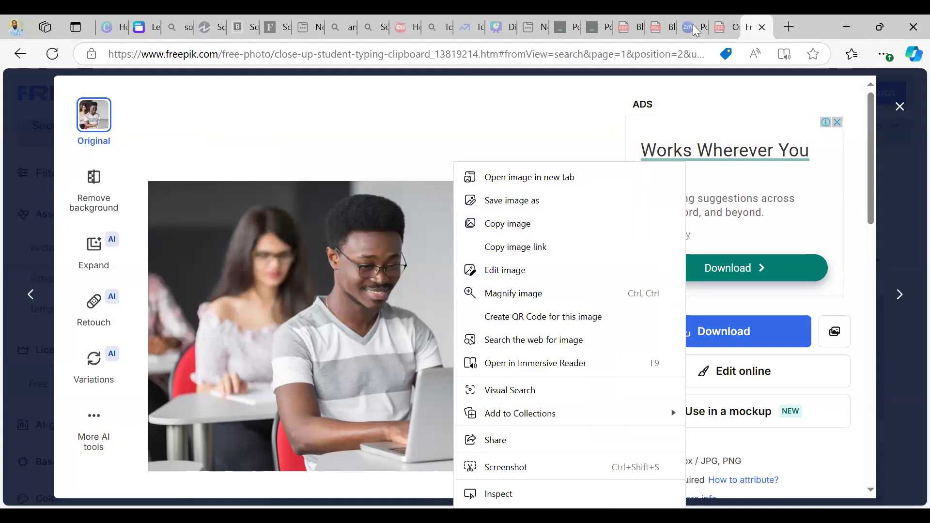
Switch back to the Canva design and move the uncropped student photo flush with the page's right edge
{"action": "left_click", "coordinate": [137, 20]}
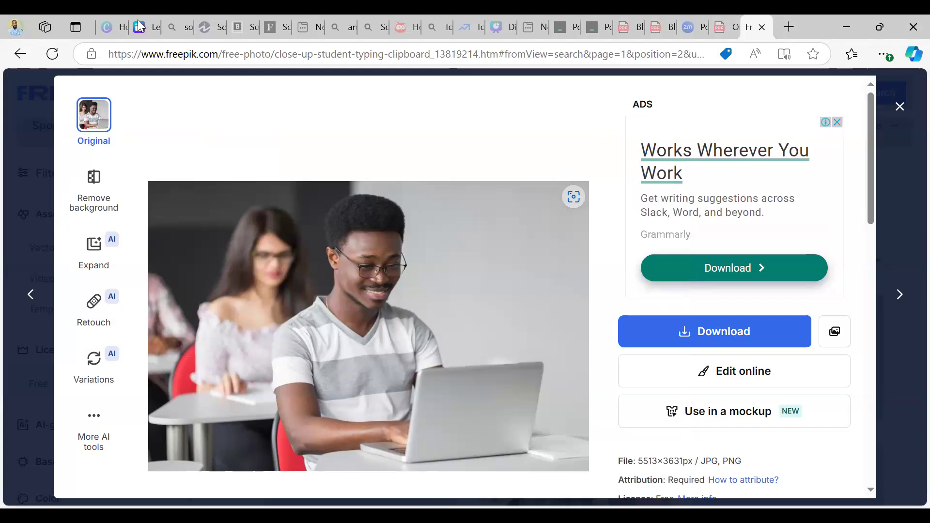
{"action": "left_click", "coordinate": [138, 19]}
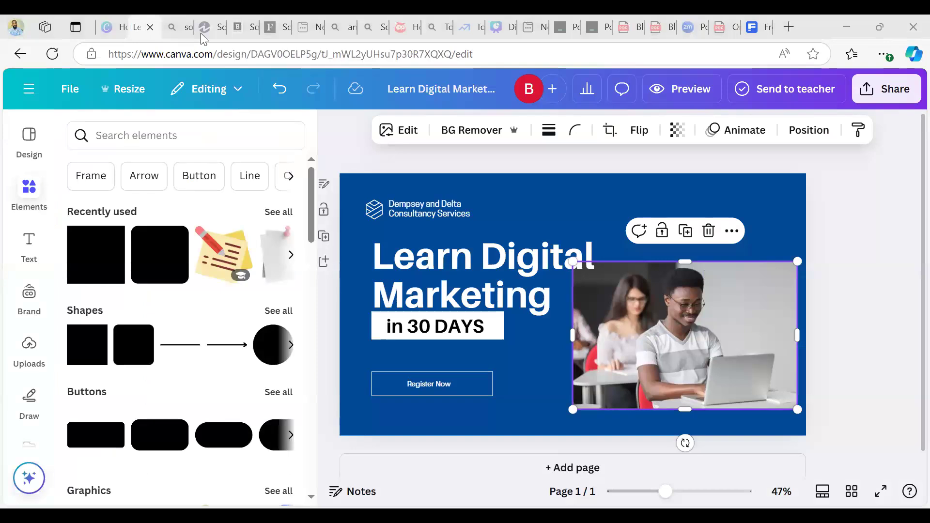
{"action": "left_click_drag", "start_coordinate": [753, 410], "coordinate": [747, 376]}
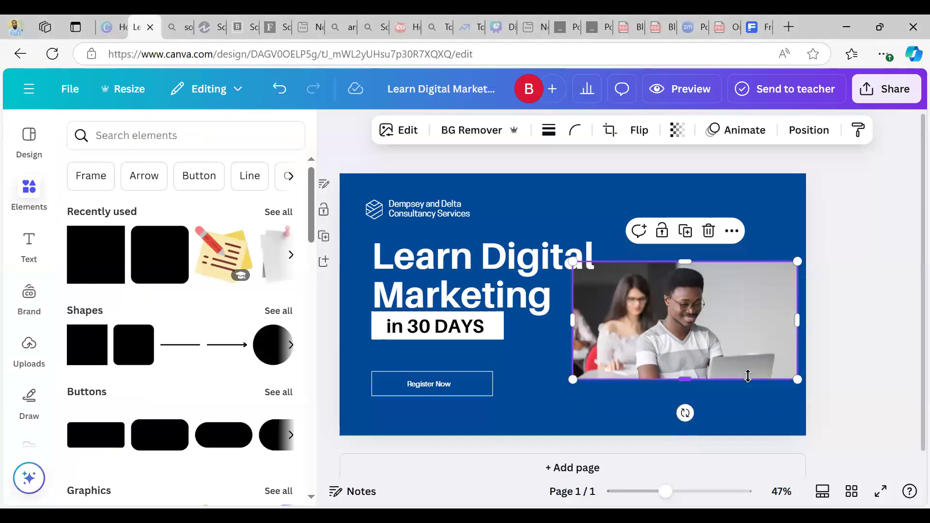
{"action": "key", "text": "ctrl+z"}
{"action": "mouse_move", "coordinate": [722, 332]}
{"action": "left_mouse_down"}
{"action": "mouse_move", "coordinate": [728, 310]}
{"action": "mouse_move", "coordinate": [693, 334]}
{"action": "mouse_move", "coordinate": [716, 336]}
{"action": "left_mouse_up"}
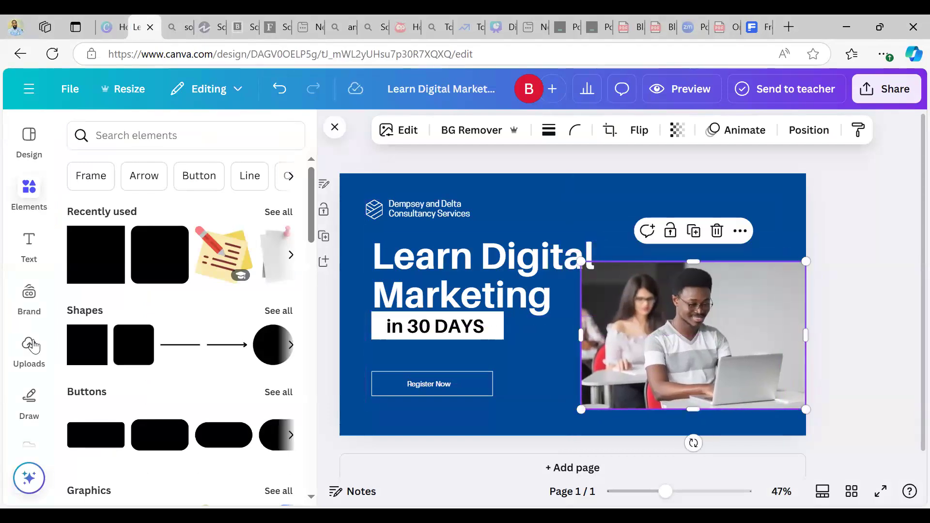
Search the elements for "frames" and show all the frame results
{"action": "left_click", "coordinate": [138, 129]}
{"action": "type", "text": "frames"}
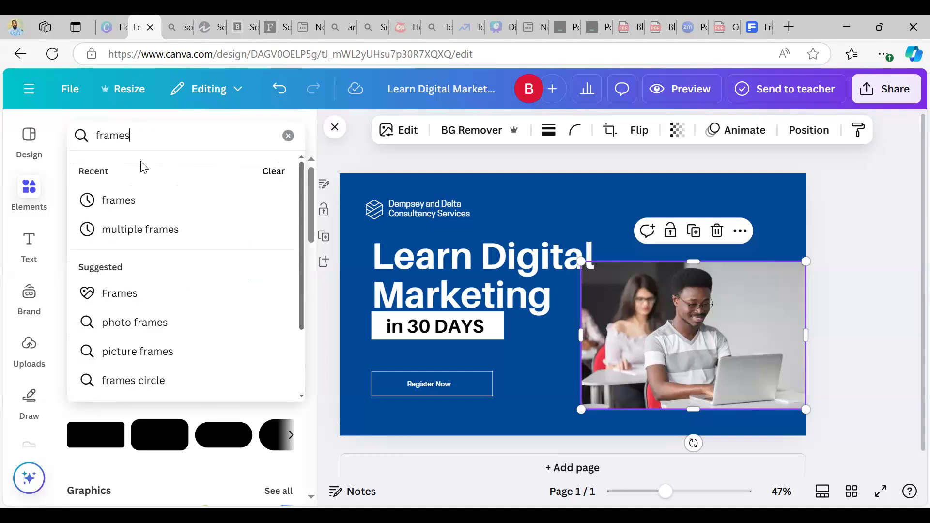
{"action": "left_click", "coordinate": [137, 197]}
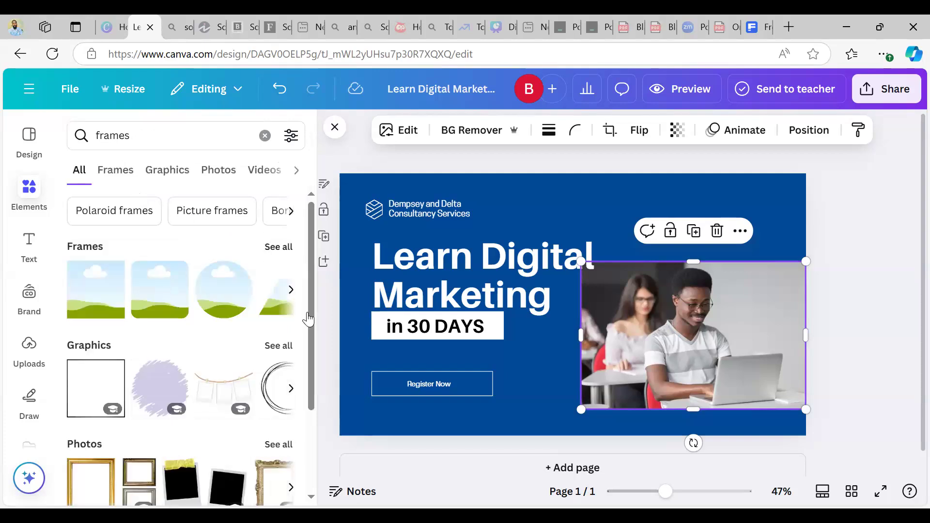
{"action": "left_click", "coordinate": [269, 250]}
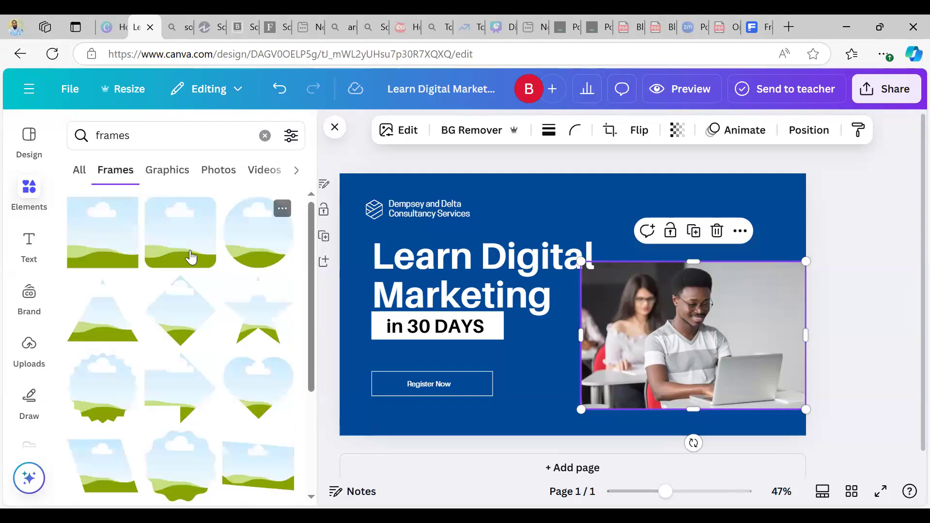
Add the square frame with rounded corners, fill it with the student photo and enlarge it beside the headline
{"action": "left_click", "coordinate": [190, 257]}
{"action": "left_click_drag", "start_coordinate": [755, 326], "coordinate": [741, 306]}
{"action": "left_click_drag", "start_coordinate": [627, 372], "coordinate": [584, 414]}
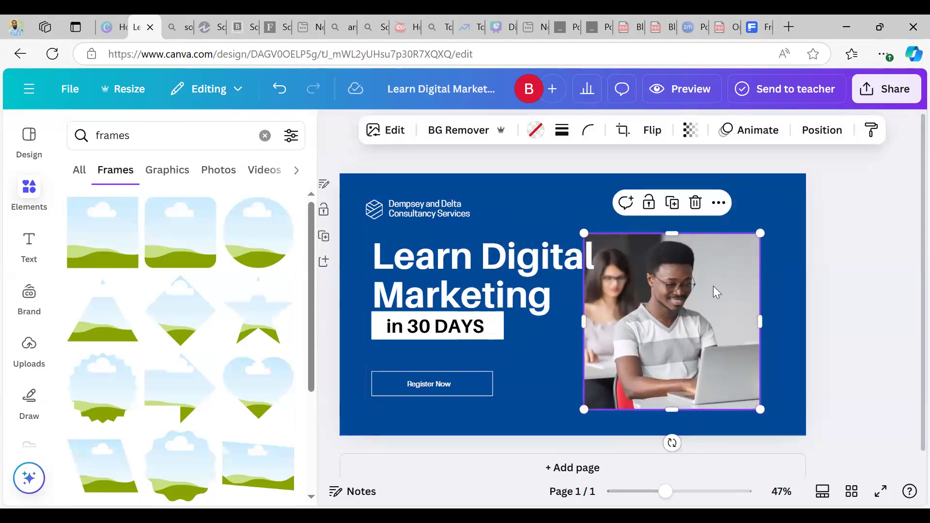
Move the framed student photo to the right so it clears the "Learn Digital Marketing" headline
{"action": "right_click", "coordinate": [758, 290]}
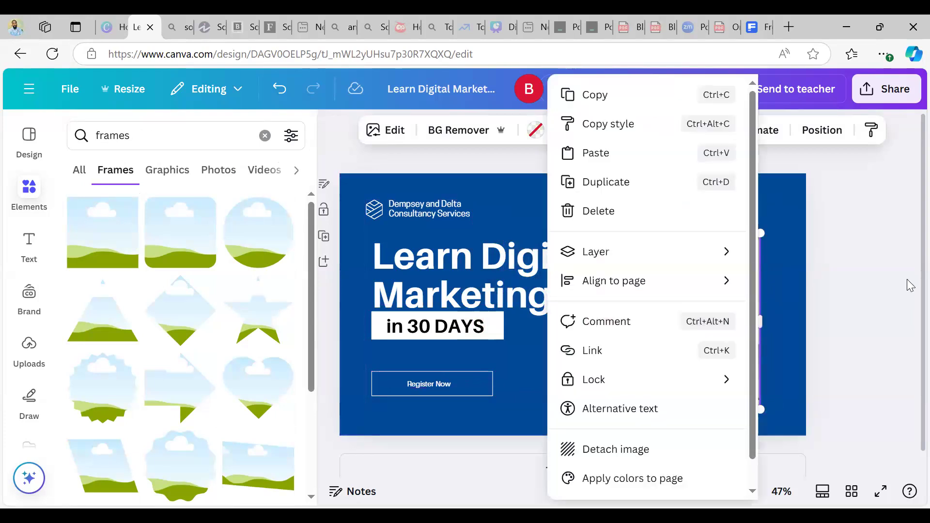
{"action": "left_click", "coordinate": [908, 280]}
{"action": "right_click", "coordinate": [788, 292]}
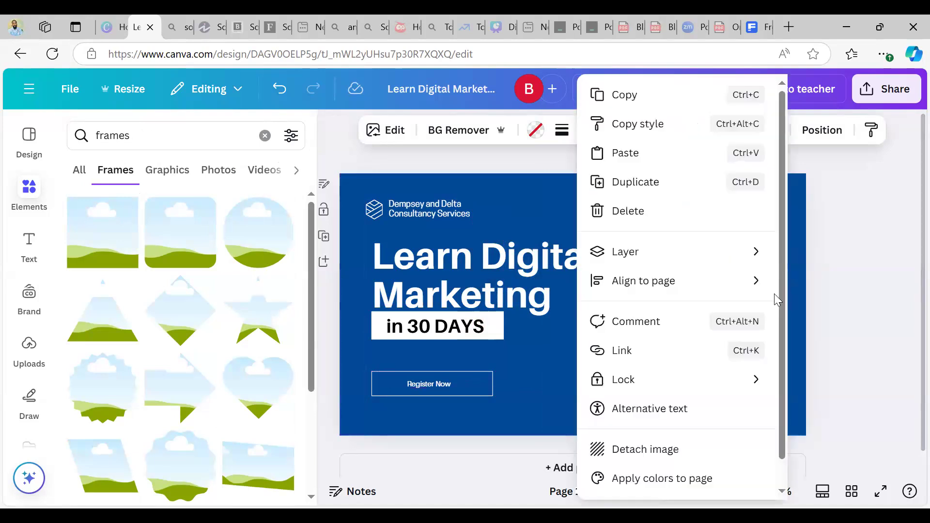
{"action": "left_click", "coordinate": [850, 286]}
{"action": "left_click_drag", "start_coordinate": [695, 285], "coordinate": [714, 286]}
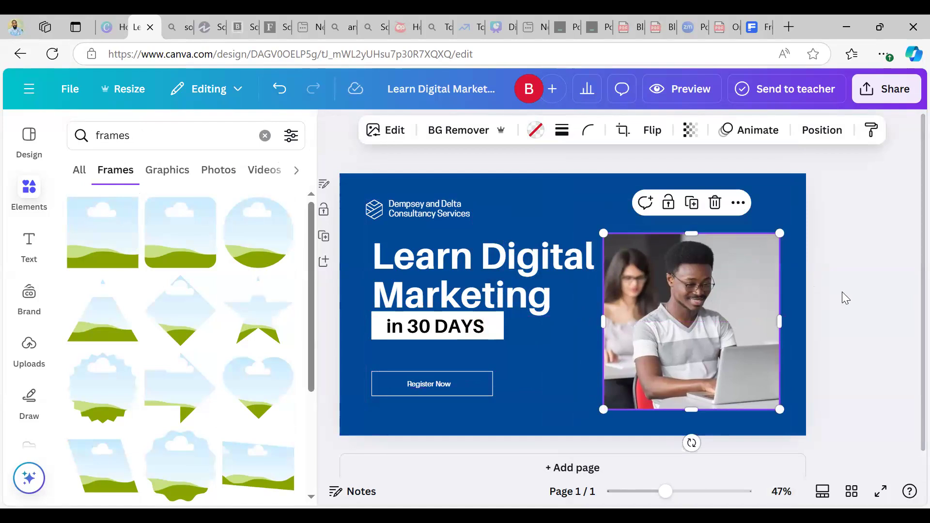
{"action": "left_click", "coordinate": [842, 292]}
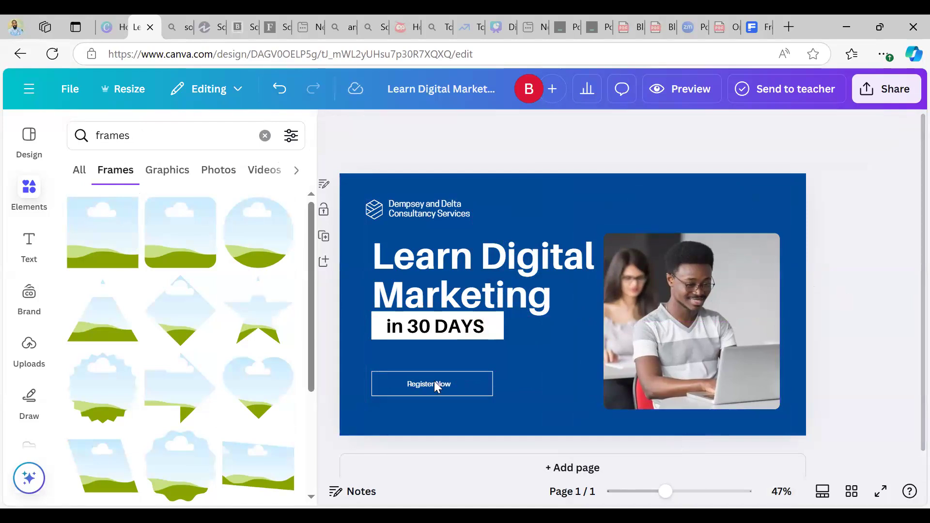
Browse the frame shapes, try a tablet-shaped frame on the page and delete it
{"action": "scroll", "coordinate": [187, 376], "scroll_direction": "down", "scroll_amount": 5}
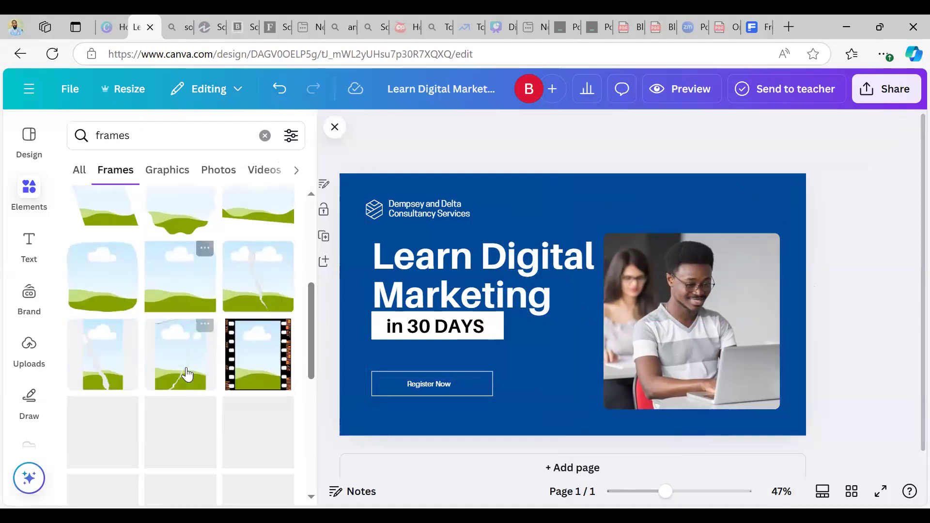
{"action": "scroll", "coordinate": [187, 376], "scroll_direction": "down", "scroll_amount": 5}
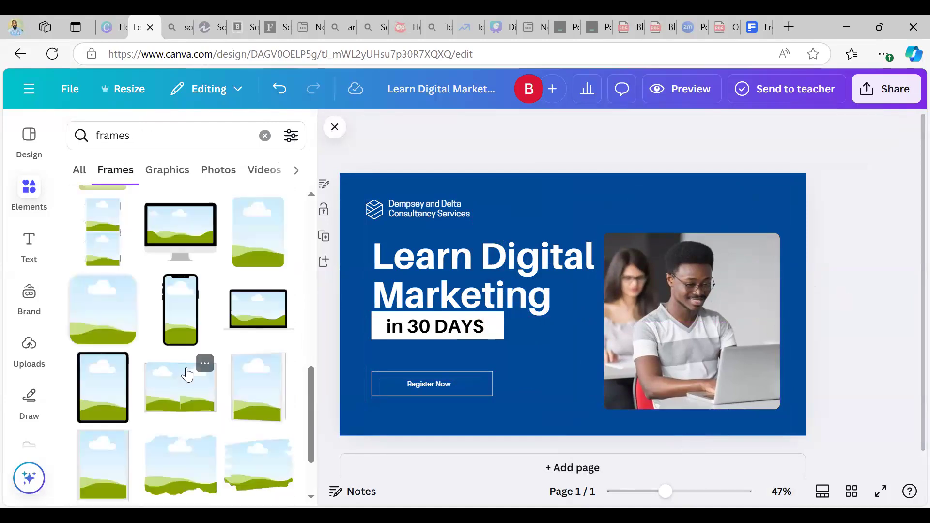
{"action": "scroll", "coordinate": [187, 374], "scroll_direction": "up", "scroll_amount": 2}
{"action": "scroll", "coordinate": [187, 374], "scroll_direction": "down", "scroll_amount": 2}
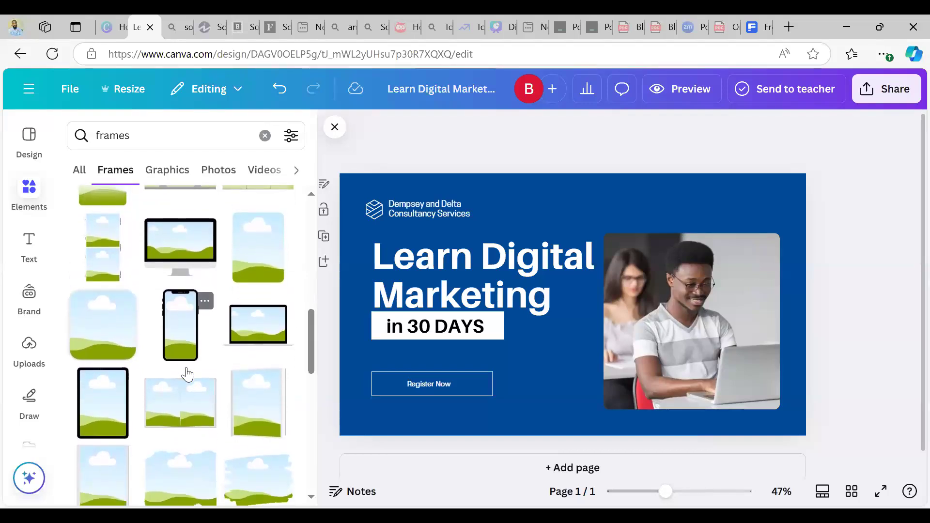
{"action": "scroll", "coordinate": [187, 375], "scroll_direction": "down", "scroll_amount": 2}
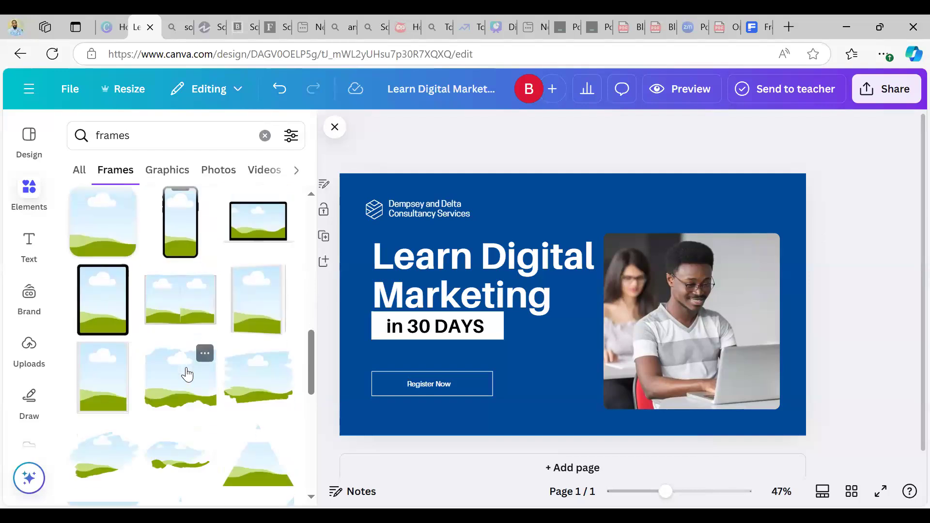
{"action": "scroll", "coordinate": [187, 374], "scroll_direction": "down", "scroll_amount": 1}
{"action": "scroll", "coordinate": [187, 375], "scroll_direction": "up", "scroll_amount": 1}
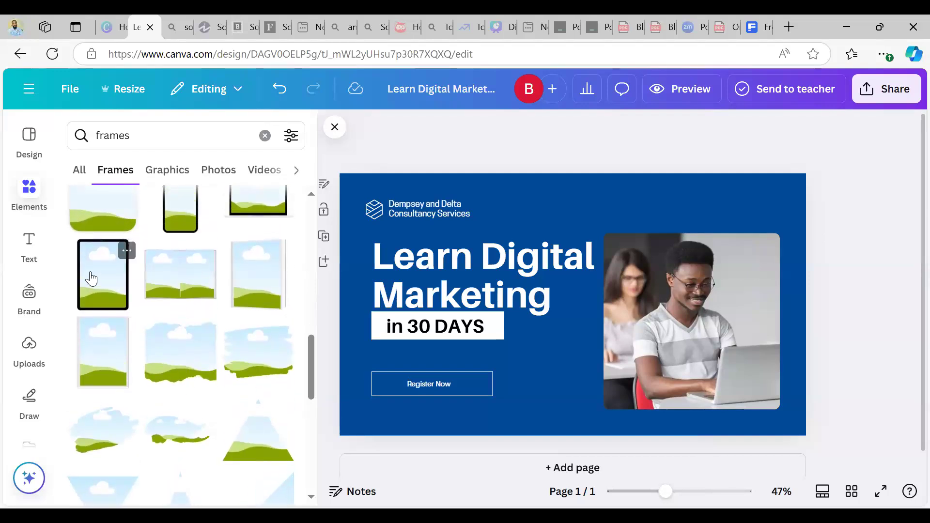
{"action": "left_click", "coordinate": [91, 279]}
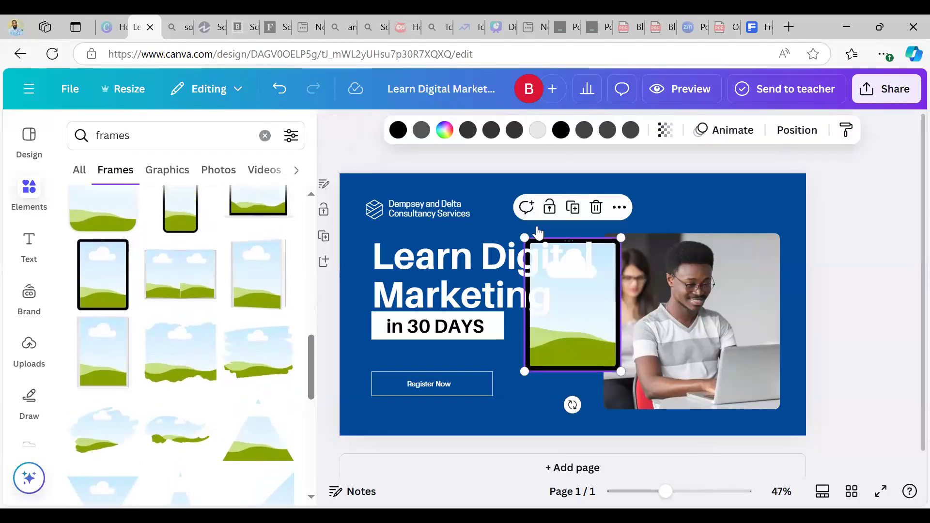
{"action": "key", "text": "Delete"}
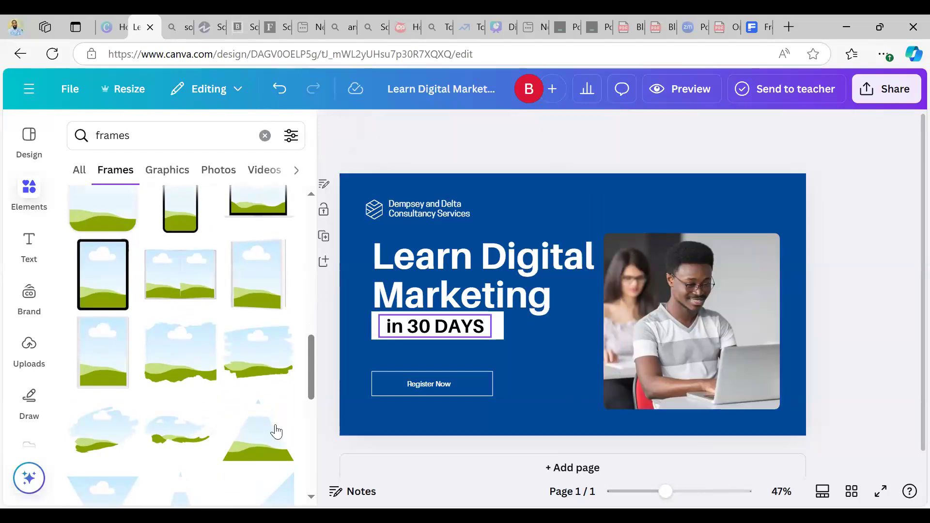
Try a circular frame with a round hole in its centre on the page and delete it
{"action": "scroll", "coordinate": [199, 412], "scroll_direction": "down", "scroll_amount": 6}
{"action": "scroll", "coordinate": [198, 412], "scroll_direction": "down", "scroll_amount": 5}
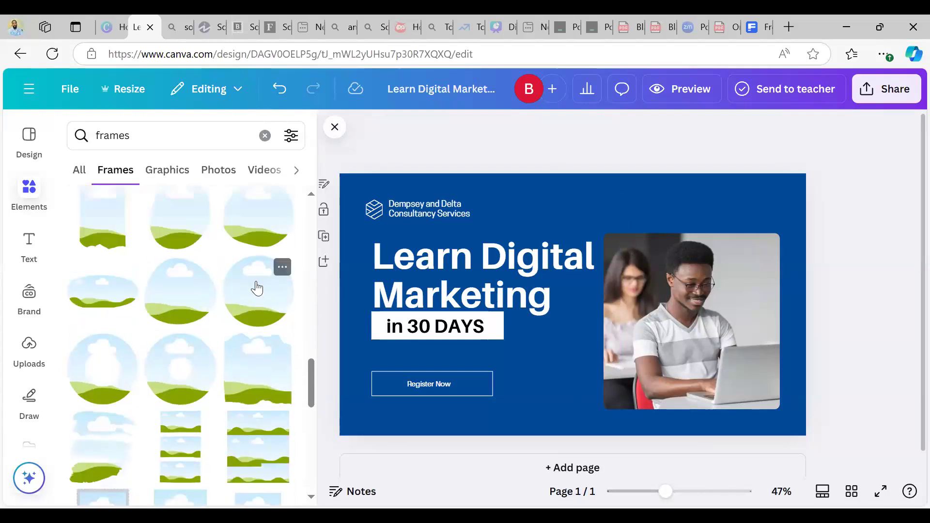
{"action": "left_click", "coordinate": [256, 288]}
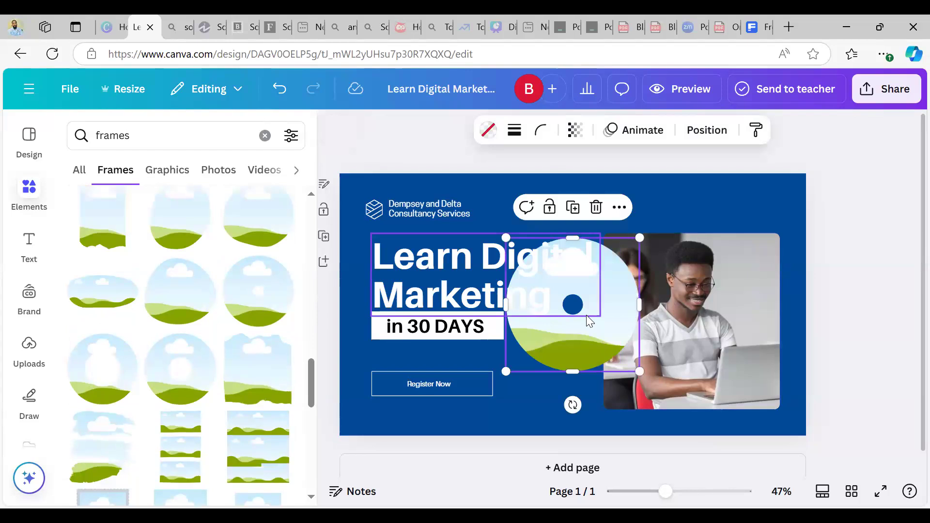
{"action": "key", "text": "Delete"}
Add the plain circular frame from the frame shapes to the page
{"action": "scroll", "coordinate": [224, 316], "scroll_direction": "up", "scroll_amount": 3}
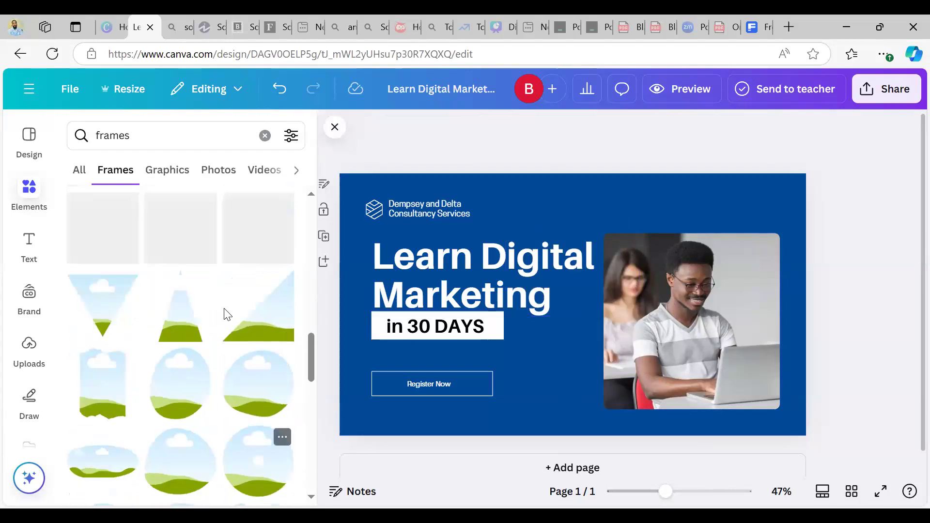
{"action": "scroll", "coordinate": [226, 313], "scroll_direction": "up", "scroll_amount": 5}
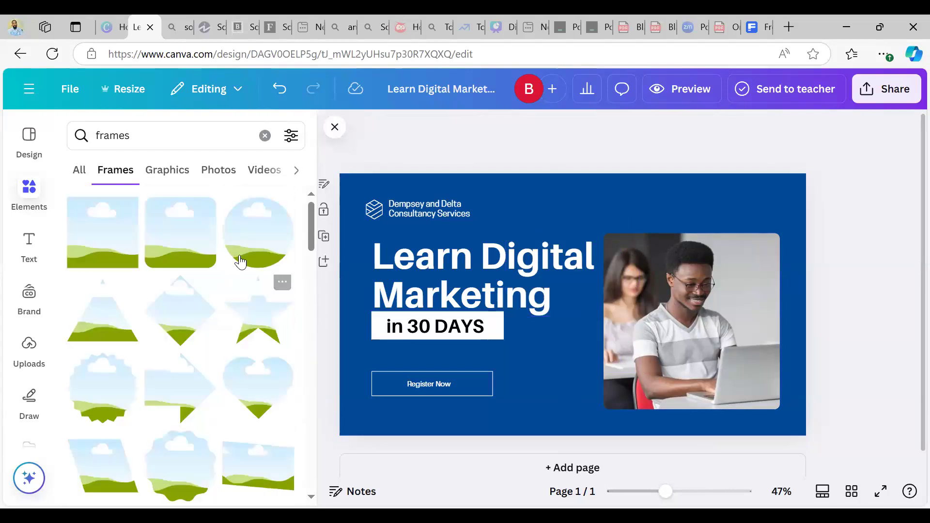
{"action": "left_click", "coordinate": [241, 263]}
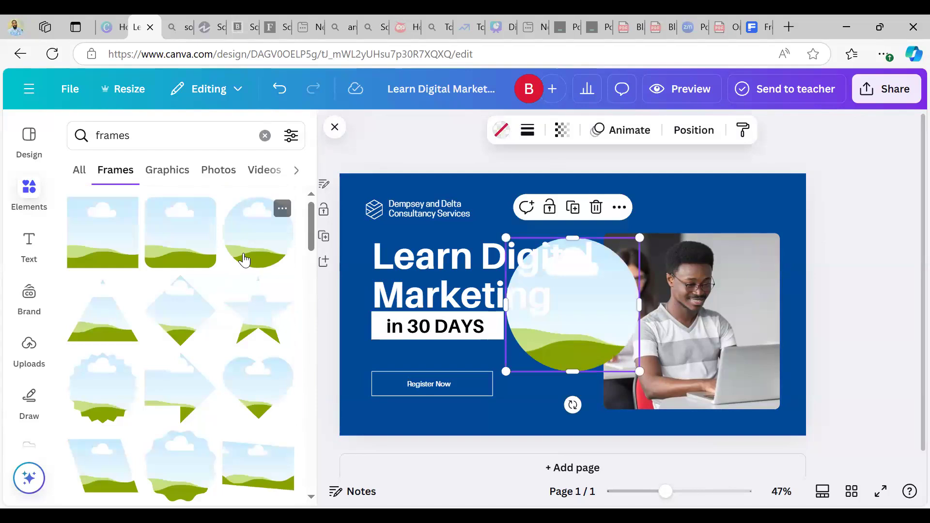
Detach the student photo from the rounded square frame and delete the emptied frame
{"action": "right_click", "coordinate": [731, 282]}
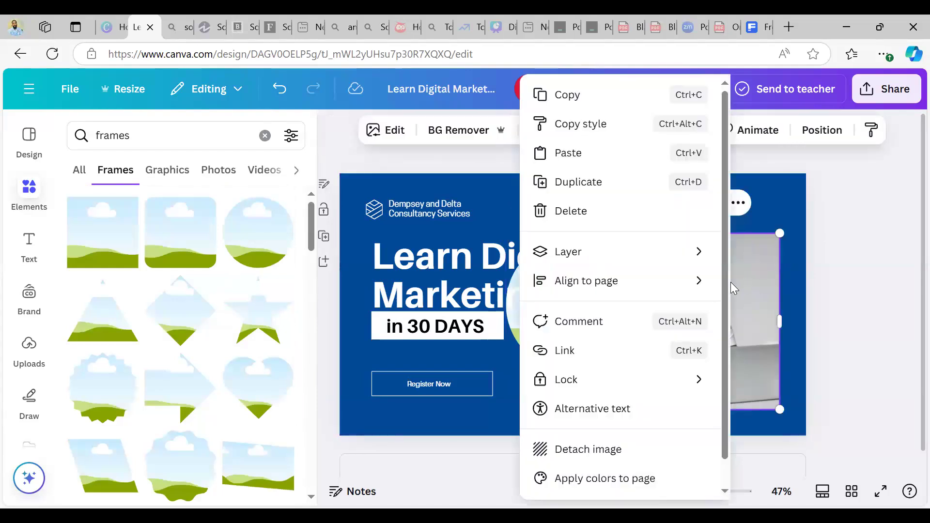
{"action": "left_click", "coordinate": [573, 451]}
{"action": "left_click", "coordinate": [761, 308]}
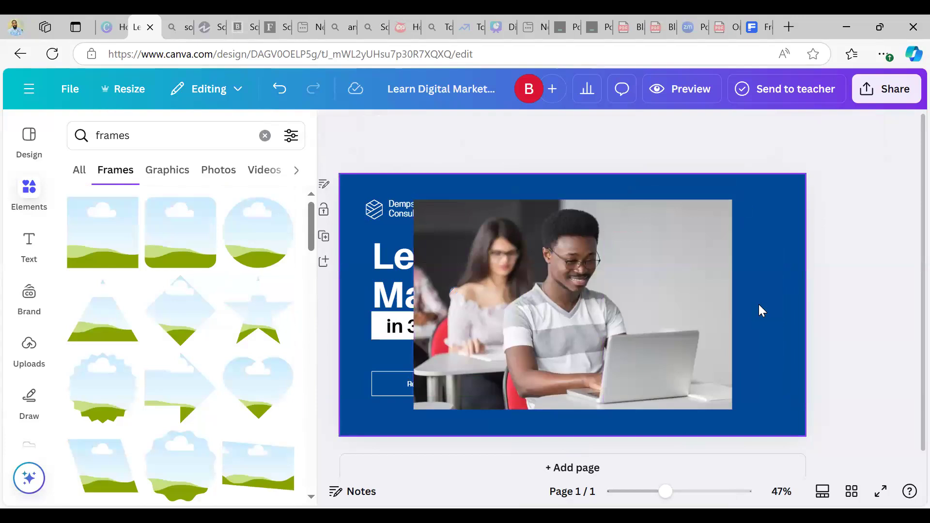
Fill the circular frame with the student photo, then enlarge it and place it to the right of the "Learn Digital Marketing" headline
{"action": "right_click", "coordinate": [691, 306]}
{"action": "left_click", "coordinate": [632, 311]}
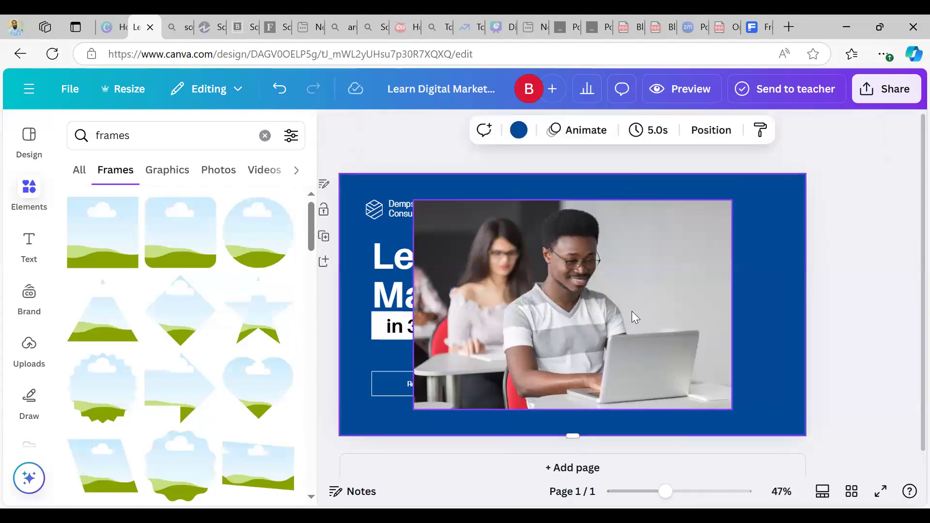
{"action": "left_click", "coordinate": [655, 323]}
{"action": "right_click", "coordinate": [582, 323]}
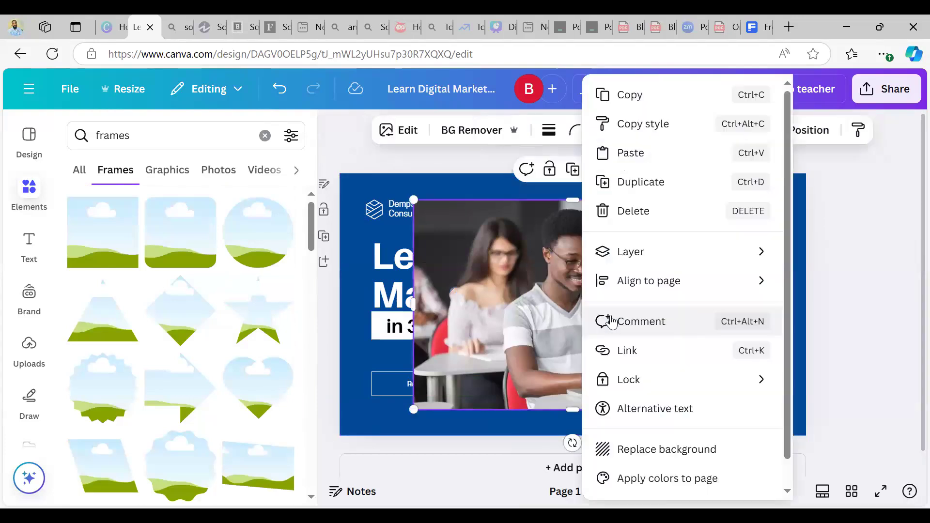
{"action": "left_click", "coordinate": [874, 263]}
{"action": "left_click_drag", "start_coordinate": [585, 305], "coordinate": [768, 301]}
{"action": "key", "text": "ctrl+z"}
{"action": "left_click_drag", "start_coordinate": [636, 344], "coordinate": [622, 401]}
{"action": "mouse_move", "coordinate": [709, 247]}
{"action": "left_mouse_down"}
{"action": "mouse_move", "coordinate": [716, 273]}
{"action": "mouse_move", "coordinate": [719, 262]}
{"action": "left_mouse_up"}
{"action": "left_click", "coordinate": [844, 268]}
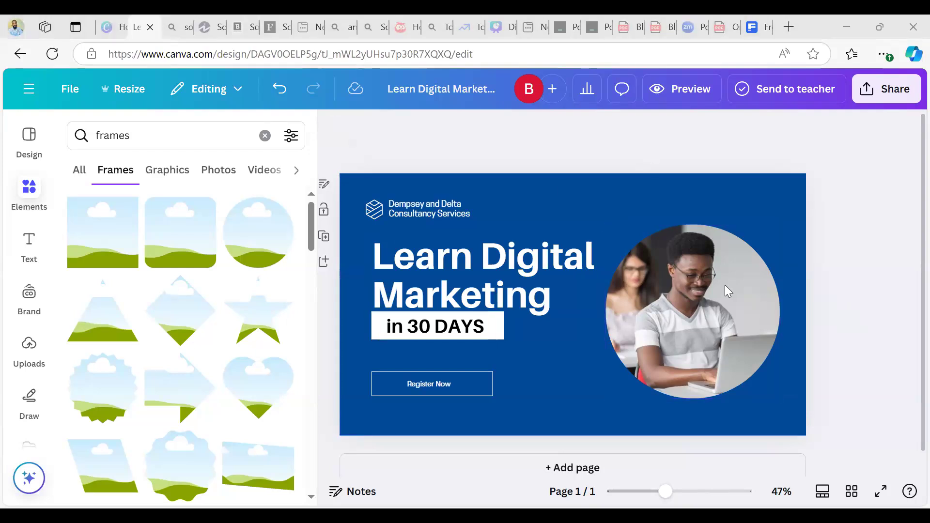
Delete the "Dempsey and Delta Consultancy Services" text and the logo above the headline
{"action": "left_click", "coordinate": [395, 215]}
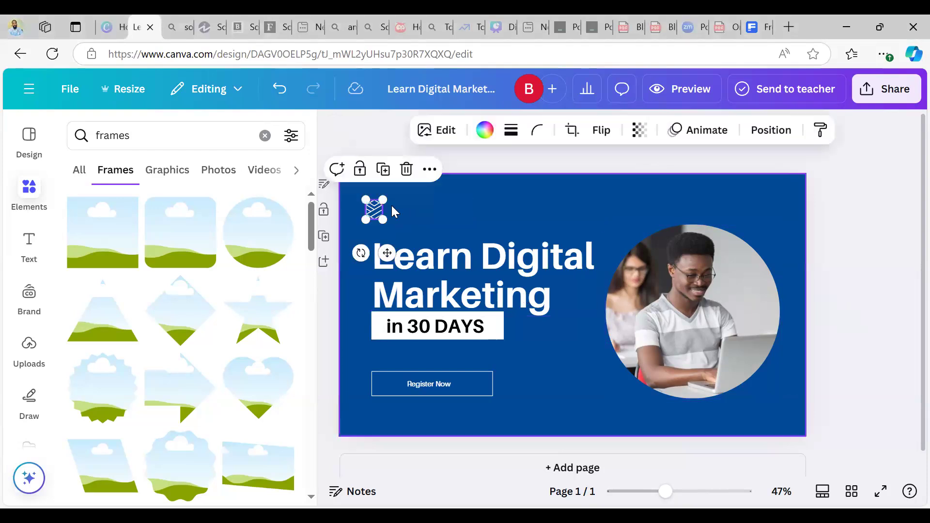
{"action": "left_click", "coordinate": [448, 218]}
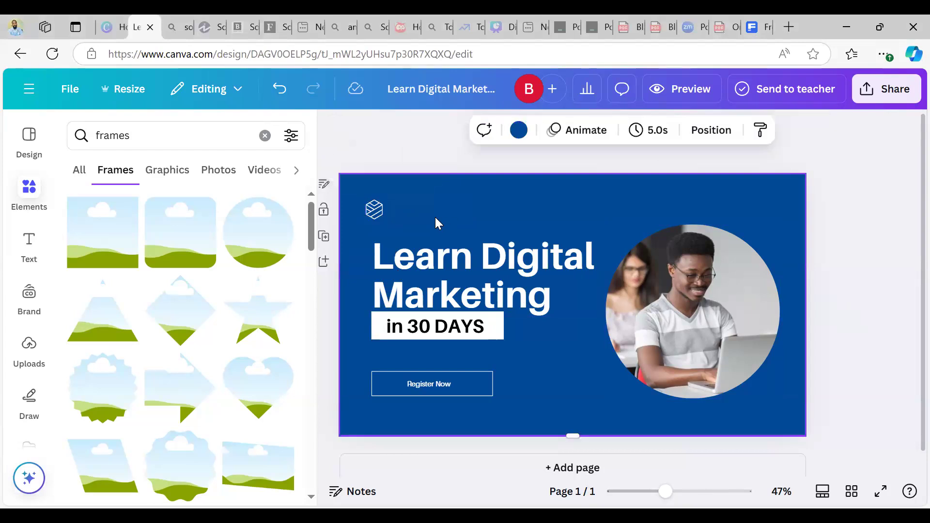
{"action": "left_click", "coordinate": [376, 210]}
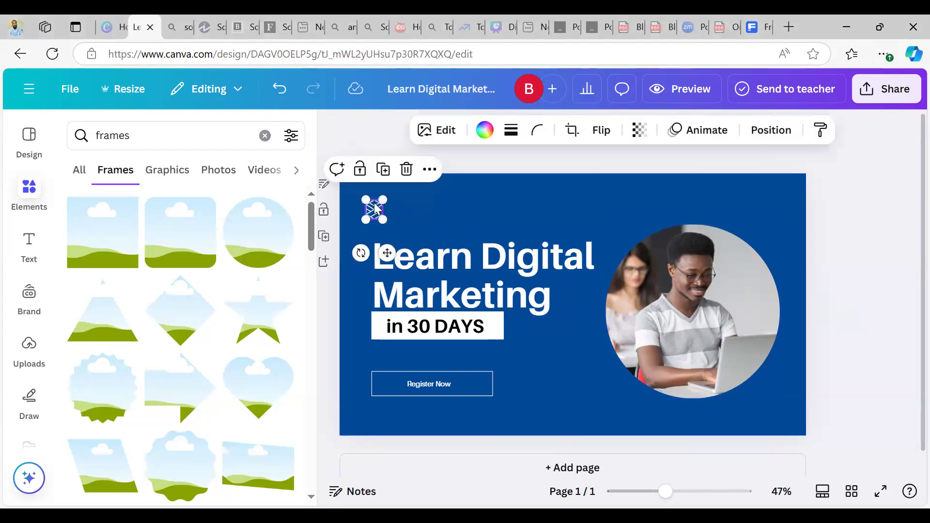
{"action": "key", "text": "Delete"}
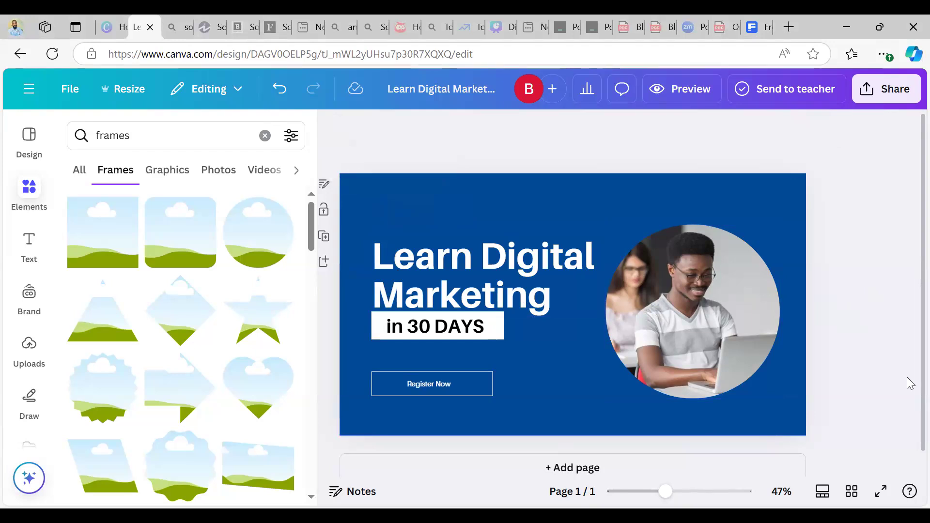
Open the link entry for the "Register Now" button and close it without adding a link
{"action": "left_click", "coordinate": [468, 378]}
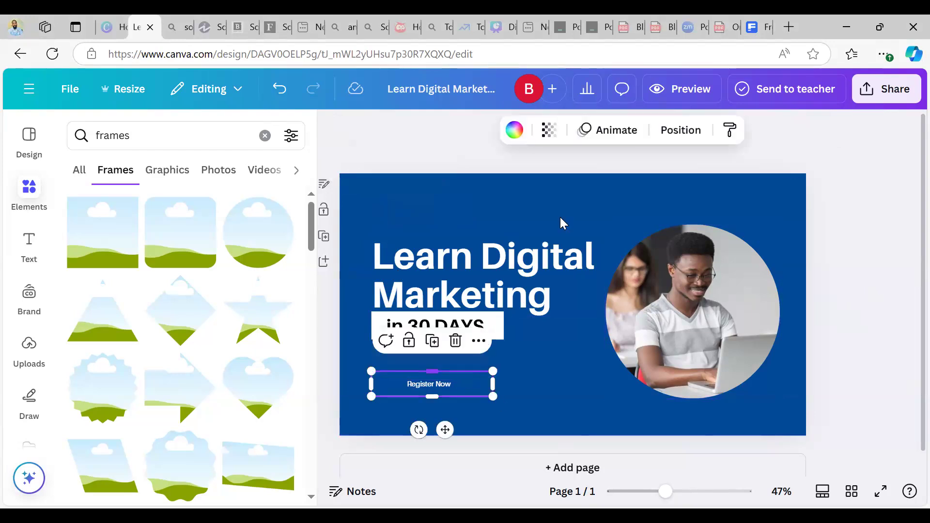
{"action": "left_click", "coordinate": [478, 341]}
{"action": "mouse_move", "coordinate": [531, 297]}
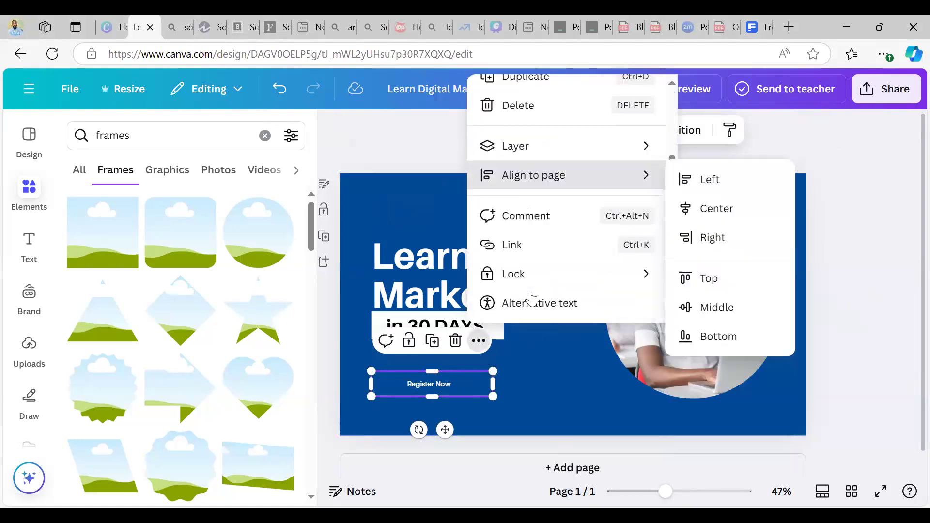
{"action": "left_click", "coordinate": [498, 244]}
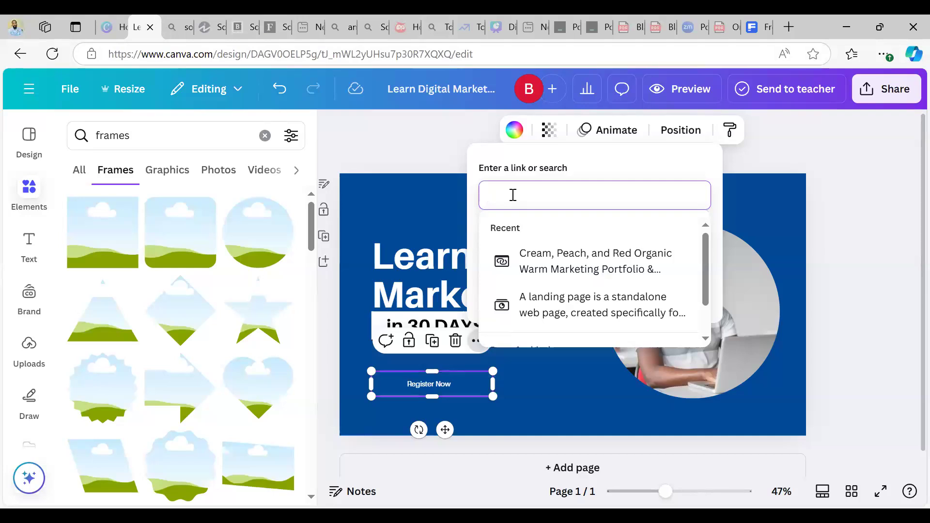
{"action": "type", "text": "1"}
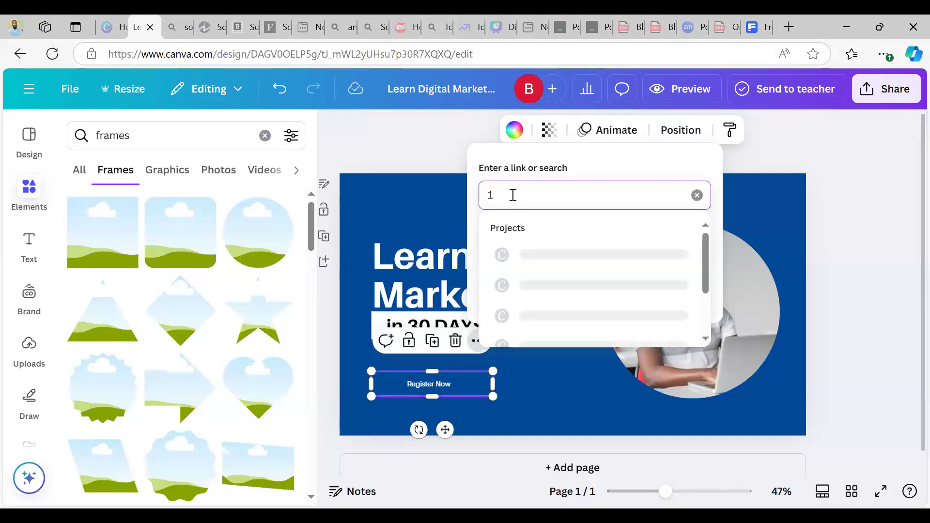
{"action": "key", "text": "BackSpace"}
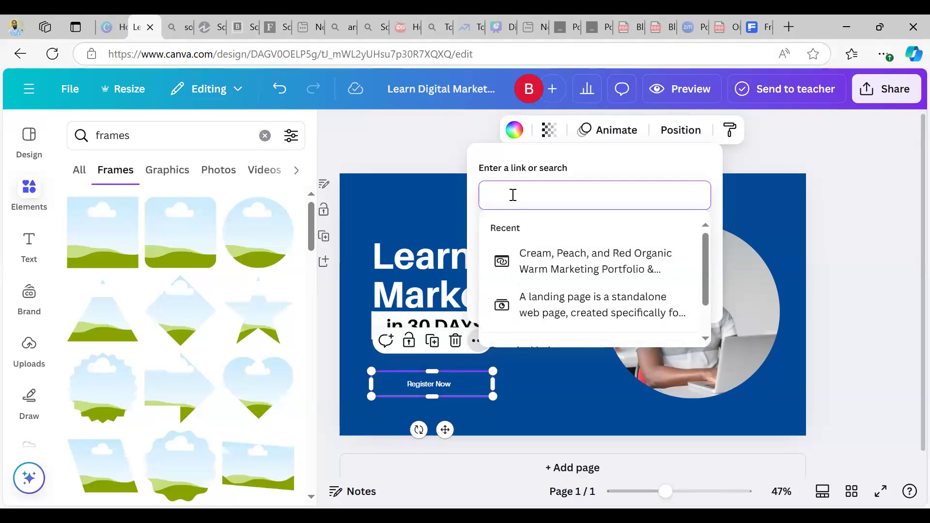
{"action": "left_click", "coordinate": [798, 137]}
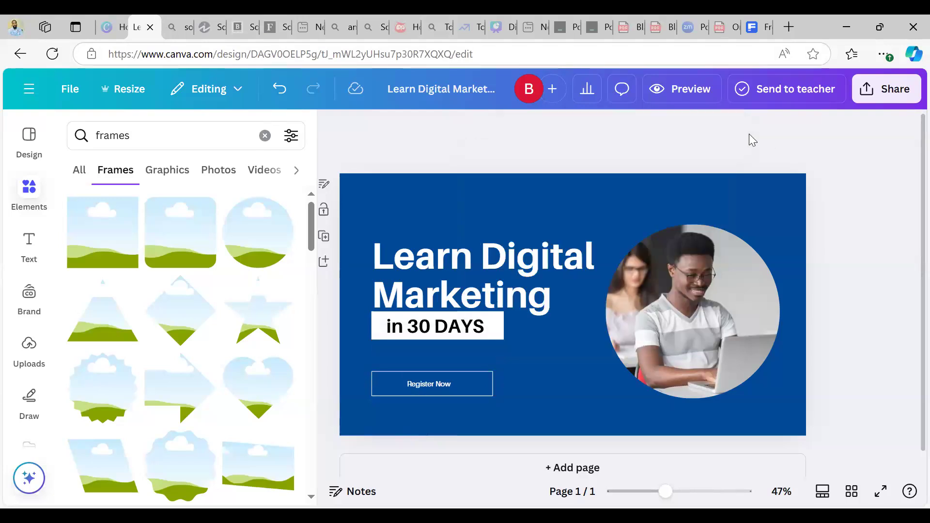
Review the blue website template's pages against the current landing page and return to the website template list
{"action": "left_click", "coordinate": [503, 40]}
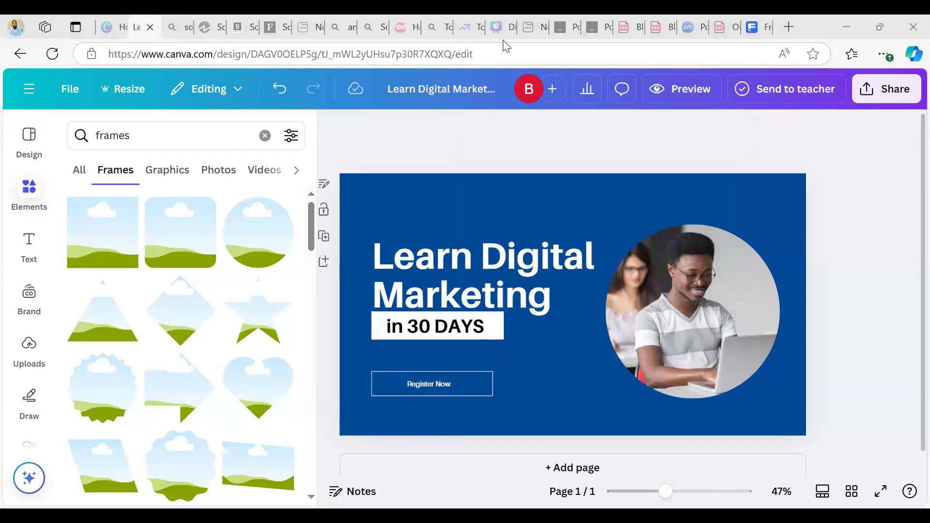
{"action": "left_click", "coordinate": [23, 143]}
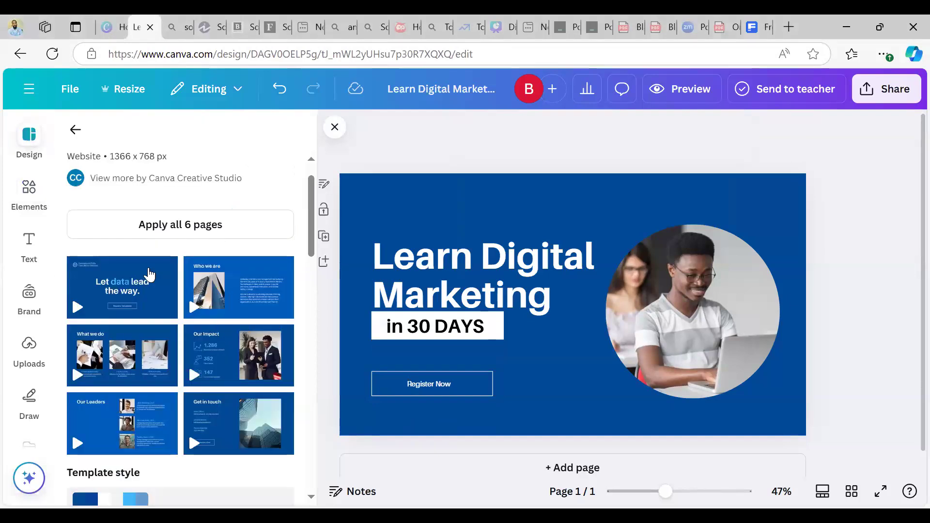
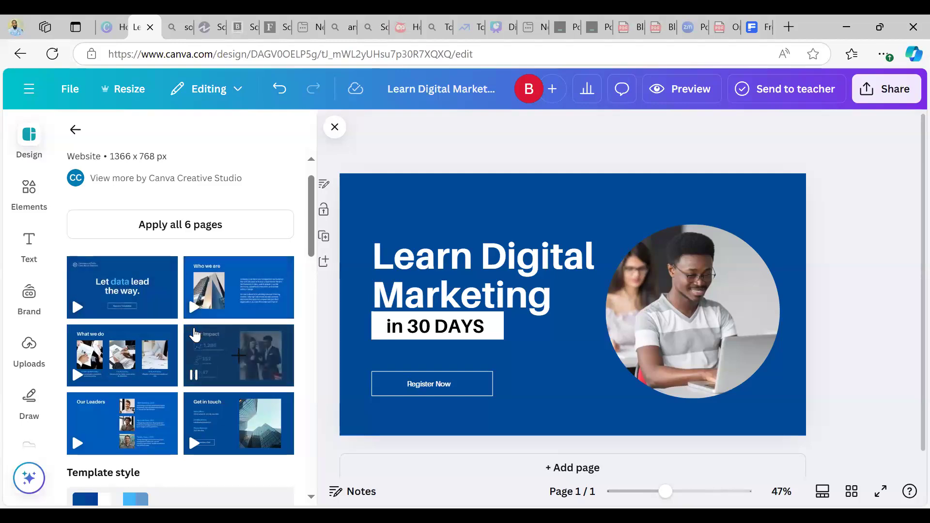
{"action": "left_click", "coordinate": [507, 214]}
{"action": "scroll", "coordinate": [561, 289], "scroll_direction": "down", "scroll_amount": 1}
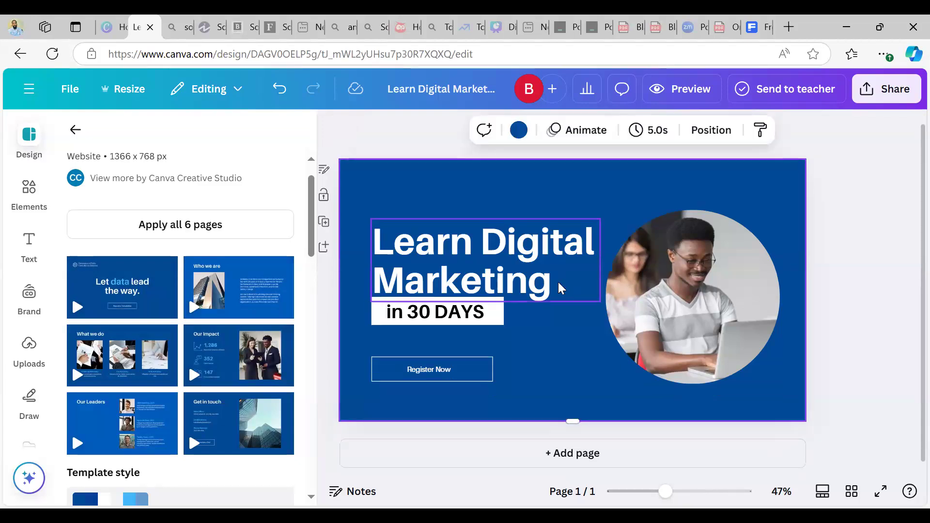
{"action": "scroll", "coordinate": [561, 288], "scroll_direction": "up", "scroll_amount": 1}
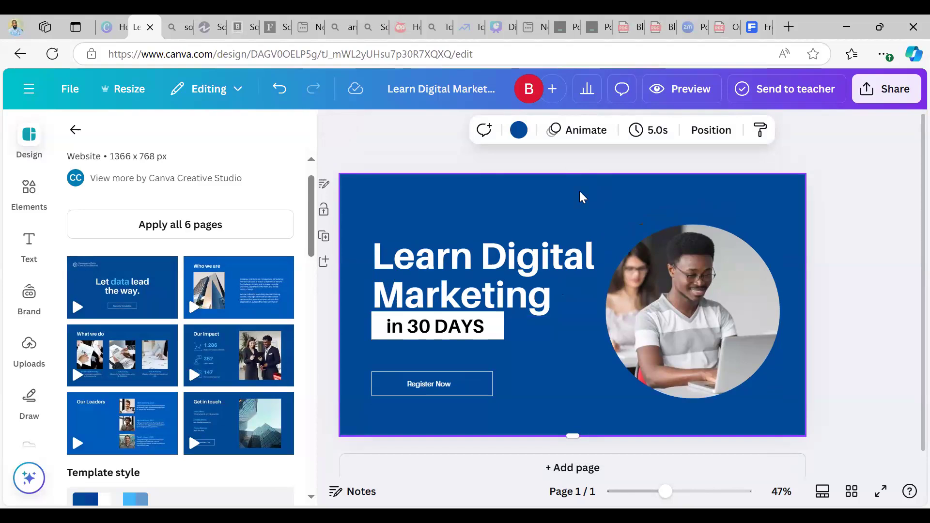
{"action": "scroll", "coordinate": [493, 282], "scroll_direction": "down", "scroll_amount": 1}
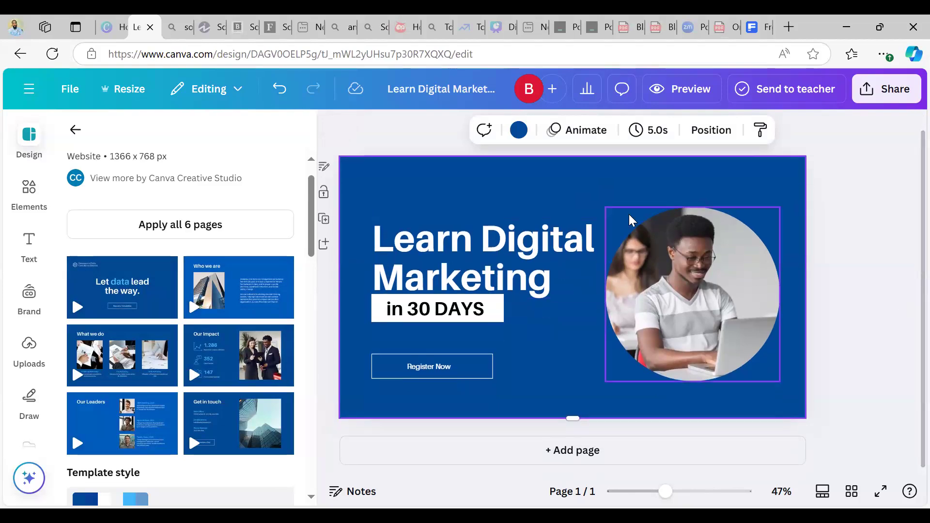
{"action": "scroll", "coordinate": [631, 219], "scroll_direction": "up", "scroll_amount": 1}
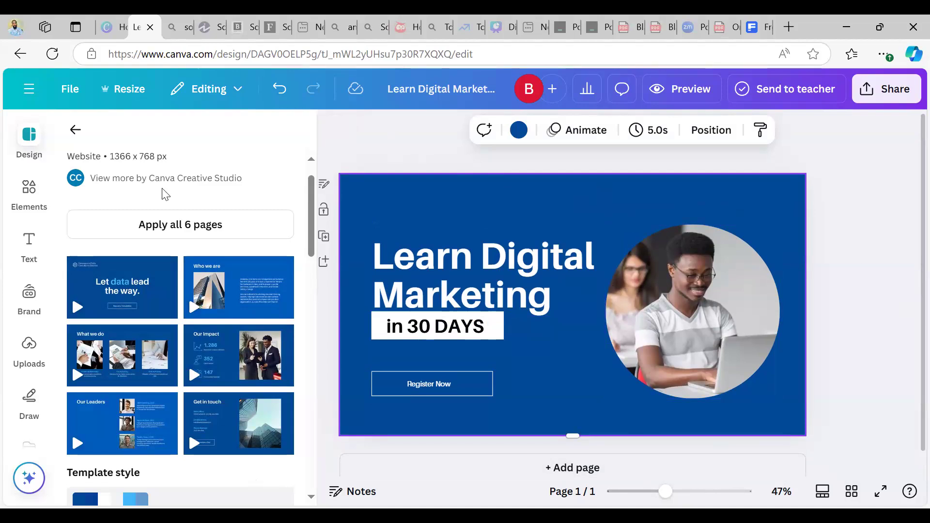
{"action": "left_click", "coordinate": [43, 133]}
{"action": "left_click", "coordinate": [73, 132]}
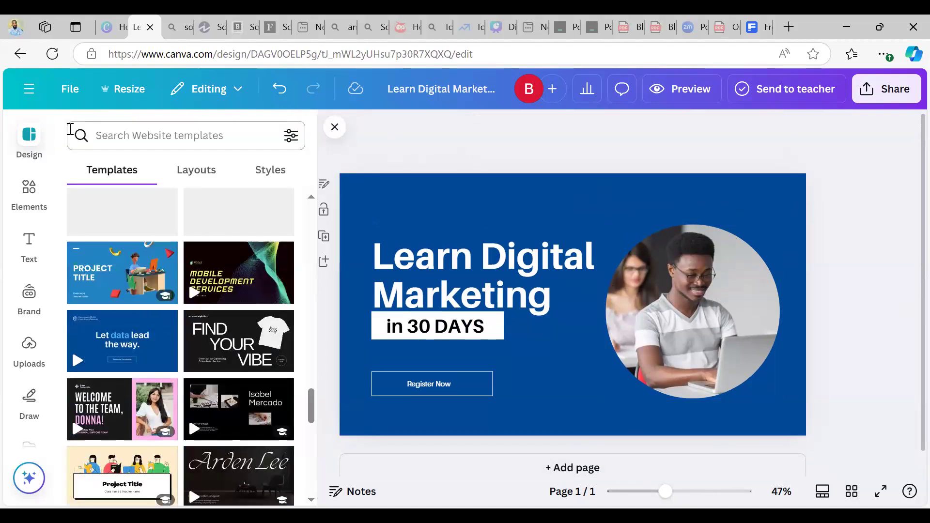
Add a new page below the landing page's first section and bring up the design elements
{"action": "scroll", "coordinate": [528, 245], "scroll_direction": "down", "scroll_amount": 1}
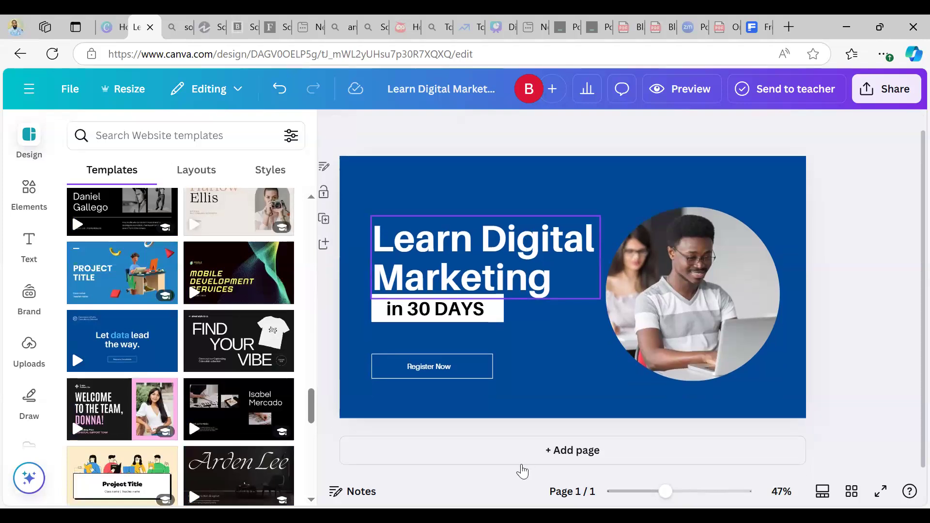
{"action": "scroll", "coordinate": [699, 395], "scroll_direction": "down", "scroll_amount": 2}
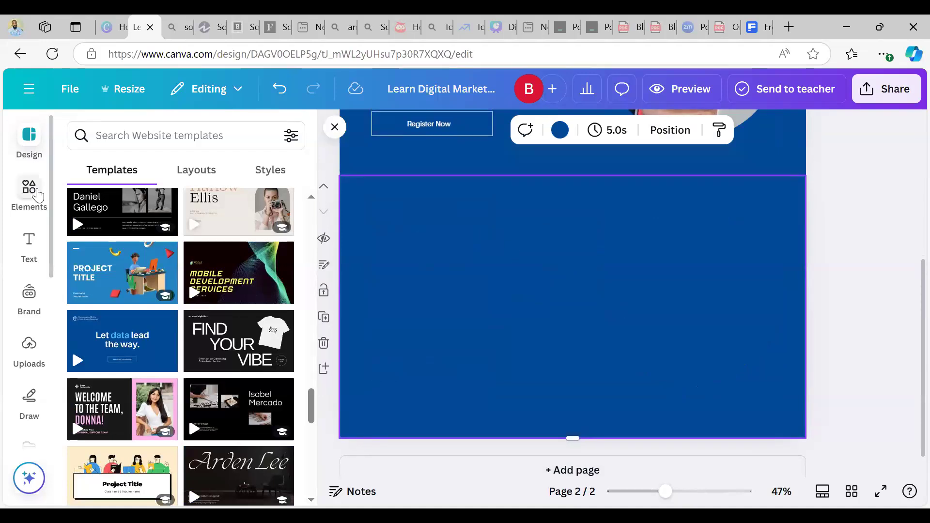
{"action": "left_click", "coordinate": [35, 193]}
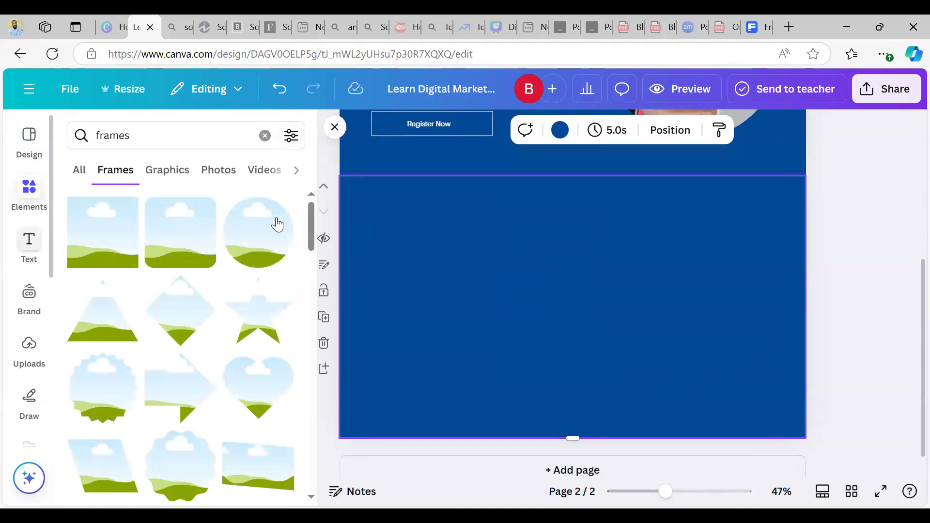
Try white as the second page's background, then set it to the custom light grey #DFDCDC
{"action": "left_click", "coordinate": [565, 135]}
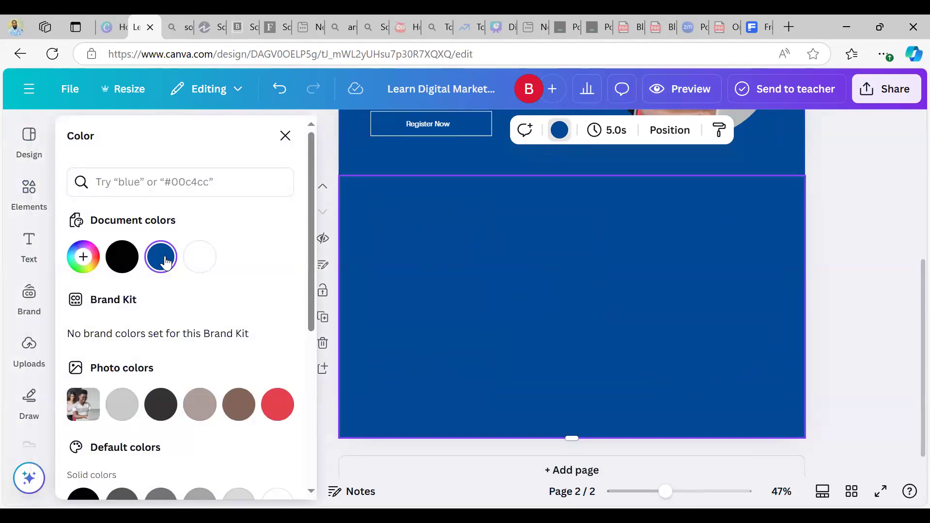
{"action": "left_click", "coordinate": [200, 257]}
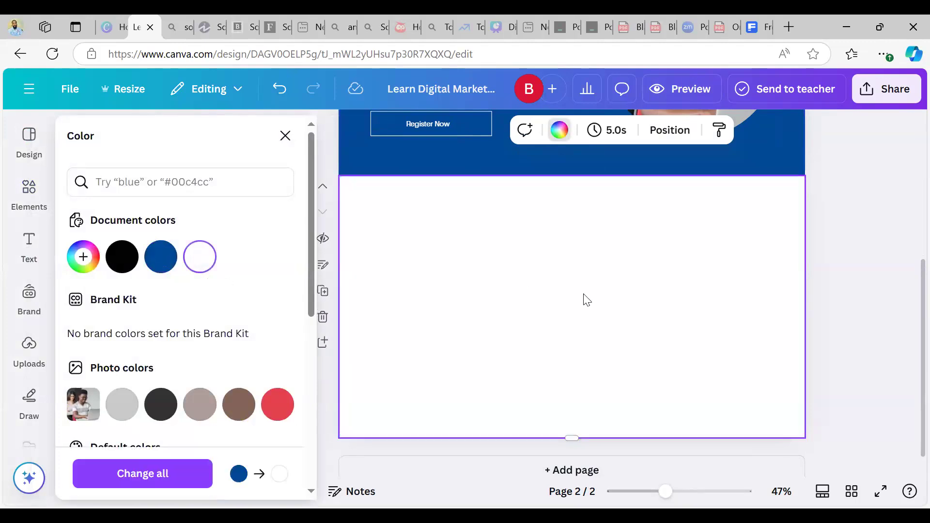
{"action": "scroll", "coordinate": [586, 300], "scroll_direction": "up", "scroll_amount": 2}
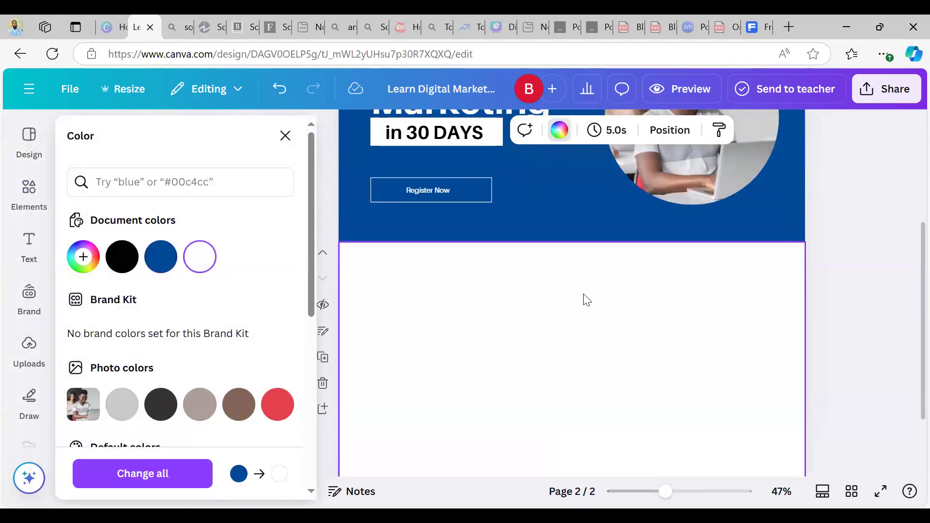
{"action": "left_click", "coordinate": [84, 271]}
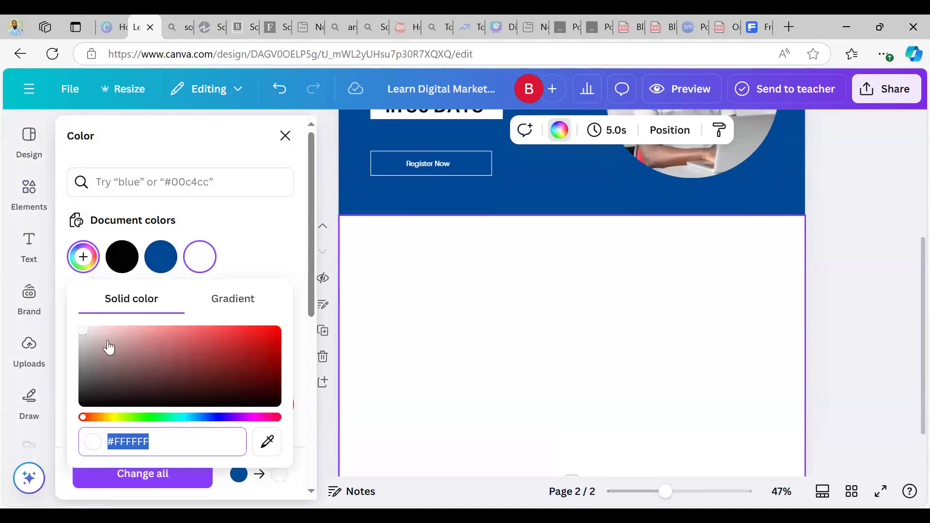
{"action": "left_click", "coordinate": [94, 333]}
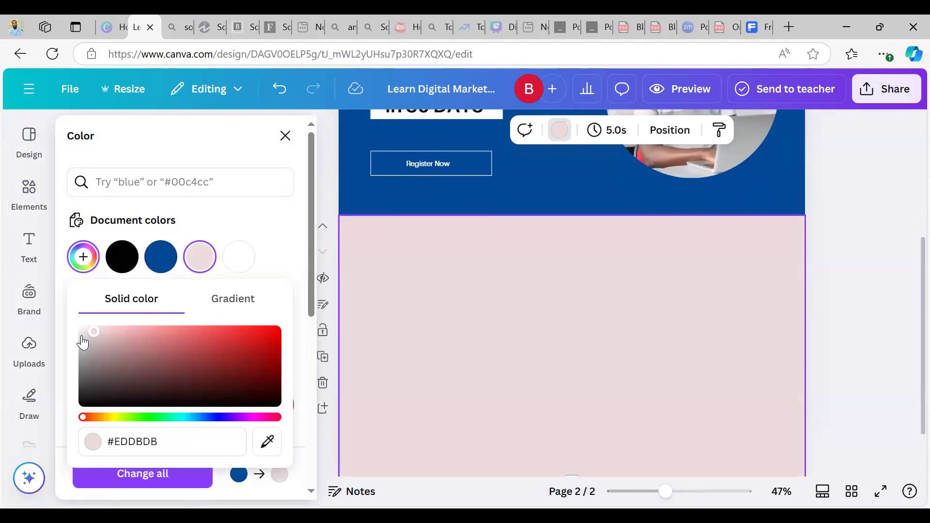
{"action": "left_click", "coordinate": [85, 334]}
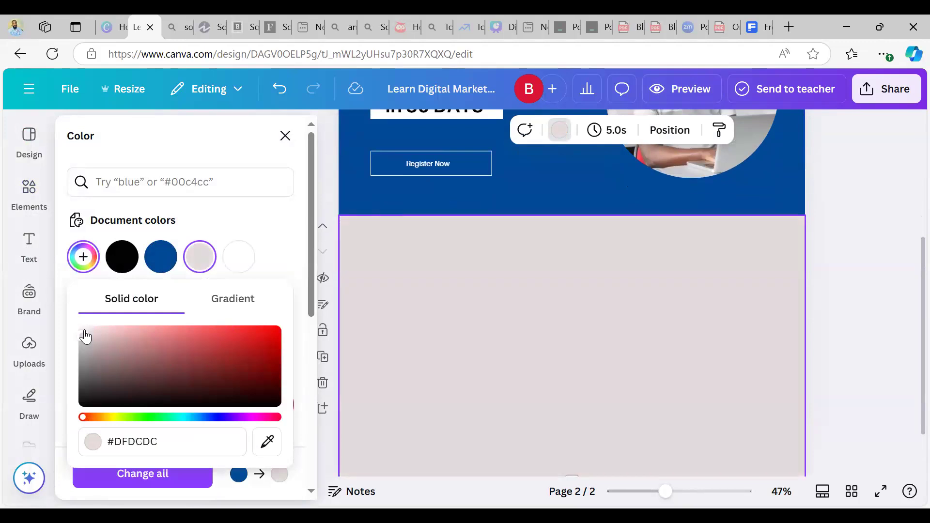
Lighten the second page's background to the custom grey #F1F0F0 and close the colour choices
{"action": "left_click", "coordinate": [84, 332]}
{"action": "left_click_drag", "start_coordinate": [87, 338], "coordinate": [83, 330]}
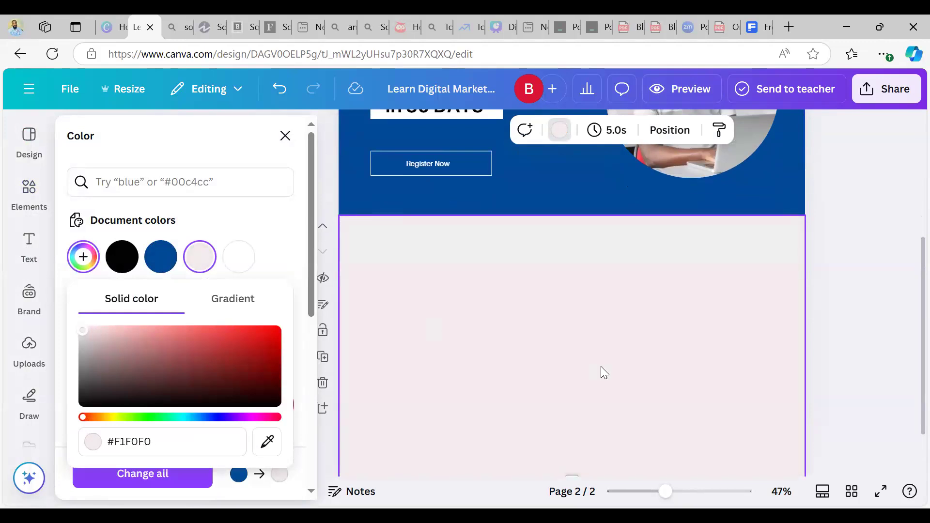
{"action": "left_click", "coordinate": [869, 325]}
{"action": "scroll", "coordinate": [869, 326], "scroll_direction": "up", "scroll_amount": 2}
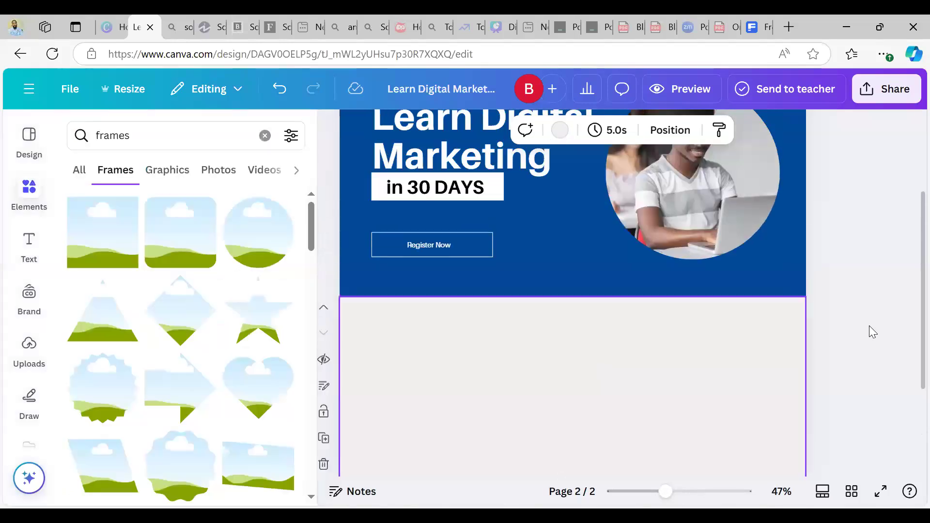
{"action": "scroll", "coordinate": [869, 325], "scroll_direction": "down", "scroll_amount": 2}
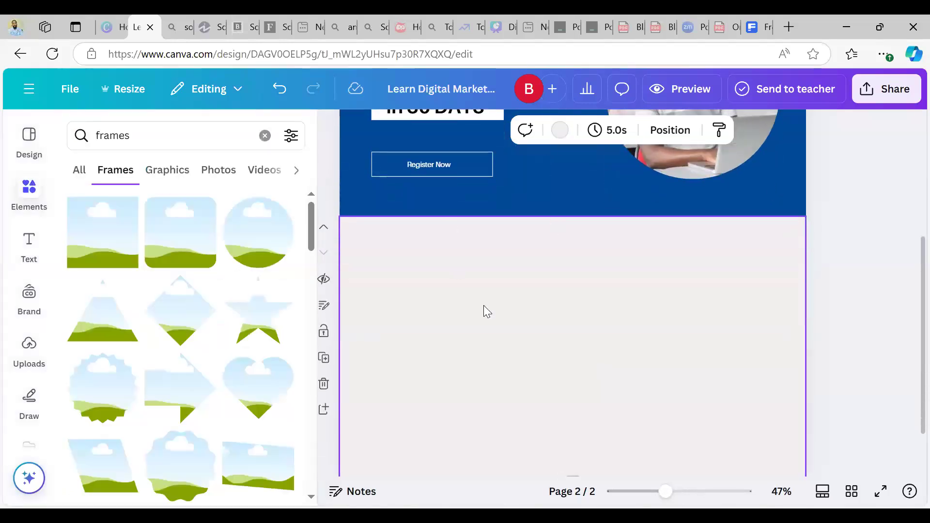
{"action": "scroll", "coordinate": [487, 312], "scroll_direction": "down", "scroll_amount": 2}
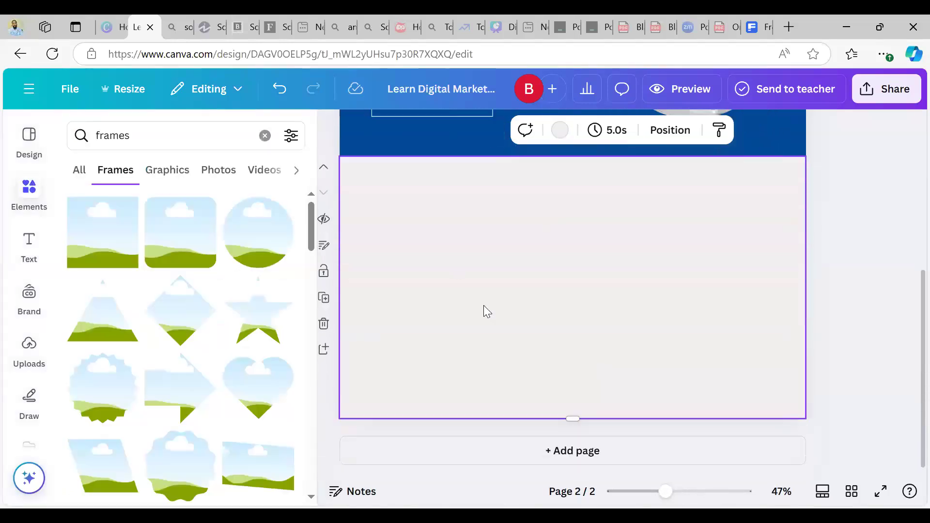
Add a body text box on the second page and begin its sentence with "Become a Digital Marketing, solving"
{"action": "left_click", "coordinate": [28, 265]}
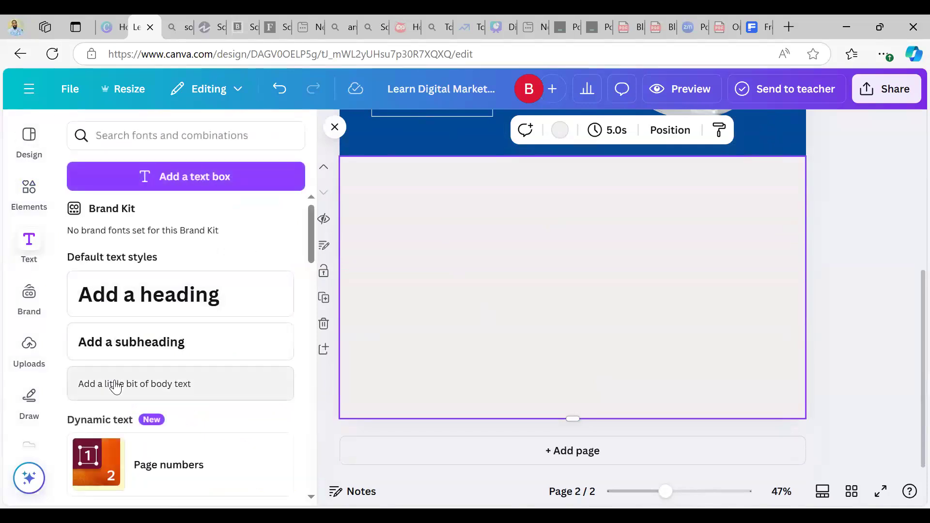
{"action": "left_click", "coordinate": [147, 385]}
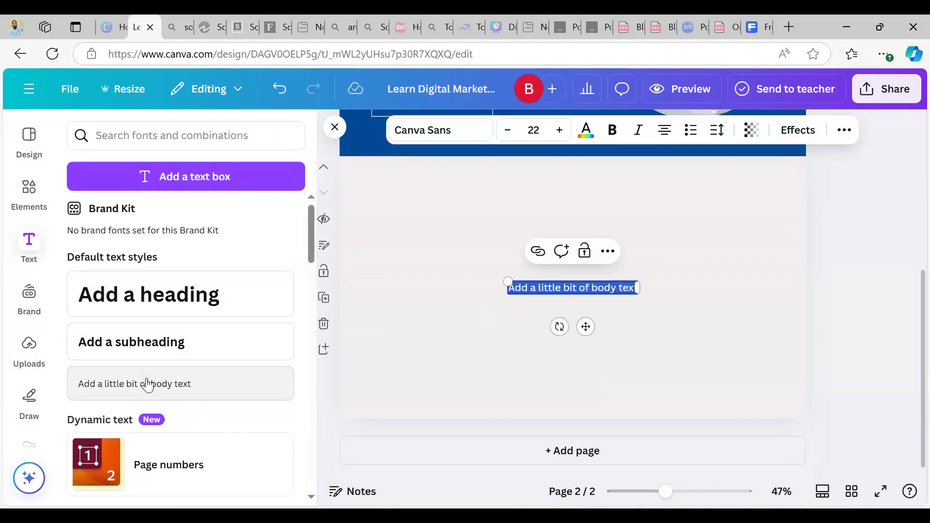
{"action": "type", "text": "Become a"}
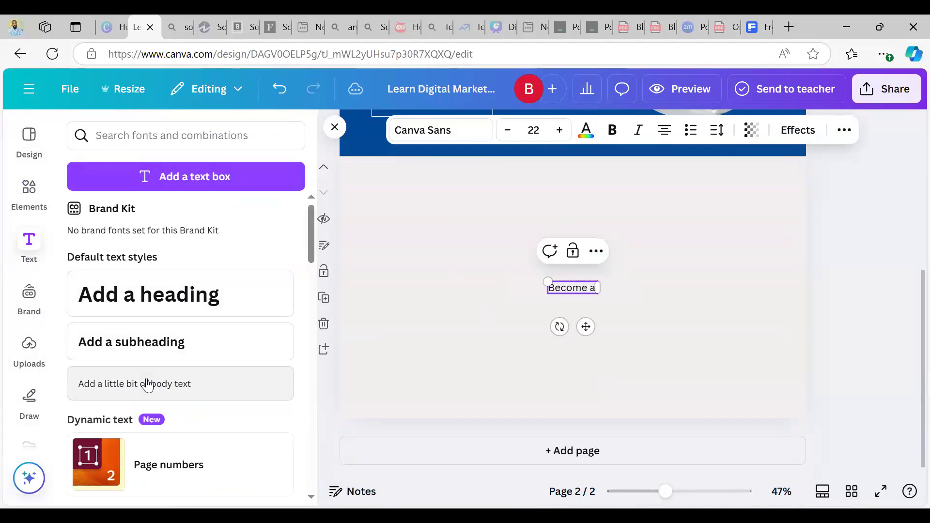
{"action": "type", "text": " Dig"}
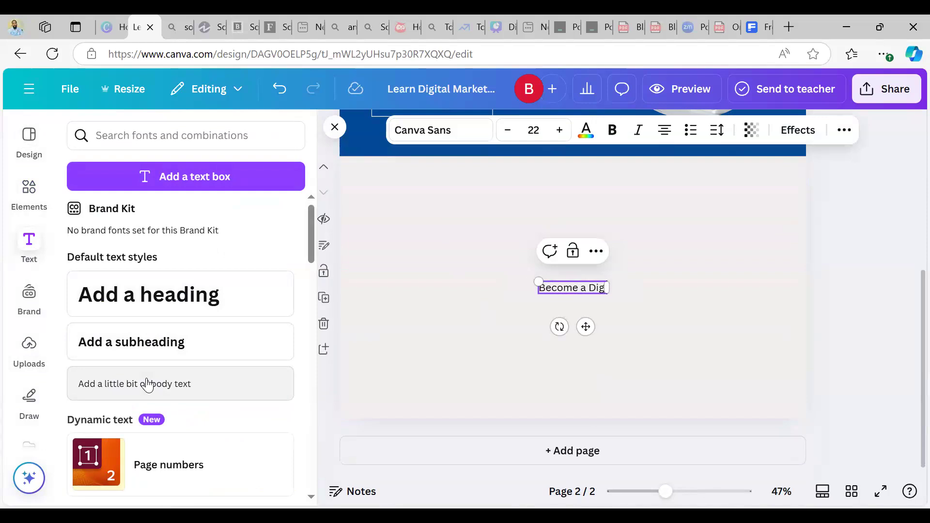
{"action": "type", "text": "ital Meaki"}
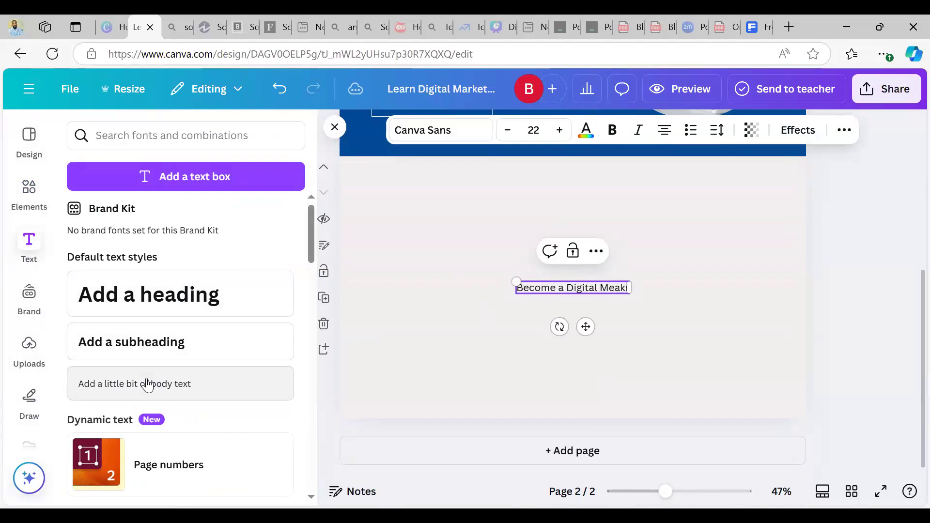
{"action": "key", "text": "BackSpace"}
{"action": "key", "text": "BackSpace"}
{"action": "key", "text": "BackSpace"}
{"action": "key", "text": "BackSpace"}
{"action": "type", "text": "a"}
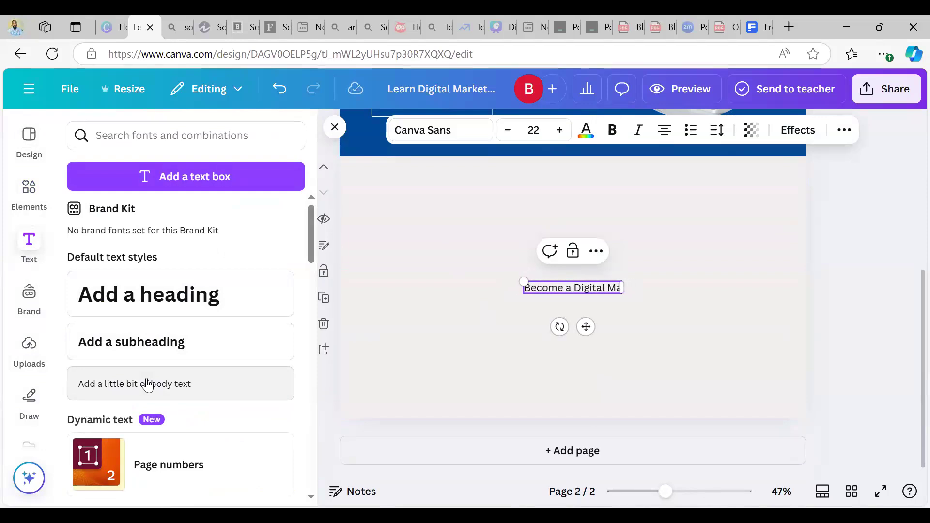
{"action": "type", "text": "rkting Pro"}
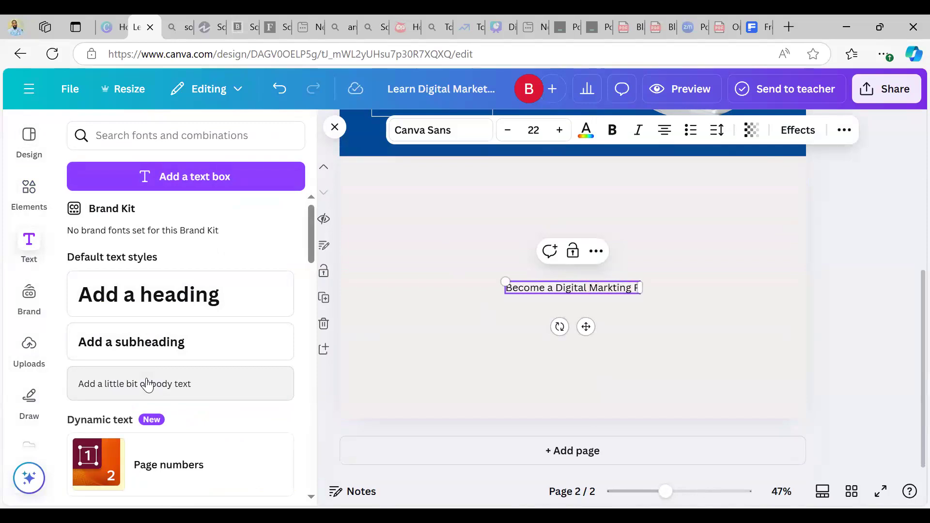
{"action": "key", "text": "BackSpace"}
{"action": "key", "text": "BackSpace"}
{"action": "key", "text": "BackSpace"}
{"action": "key", "text": "BackSpace"}
{"action": "key", "text": "BackSpace"}
{"action": "key", "text": "BackSpace"}
{"action": "key", "text": "BackSpace"}
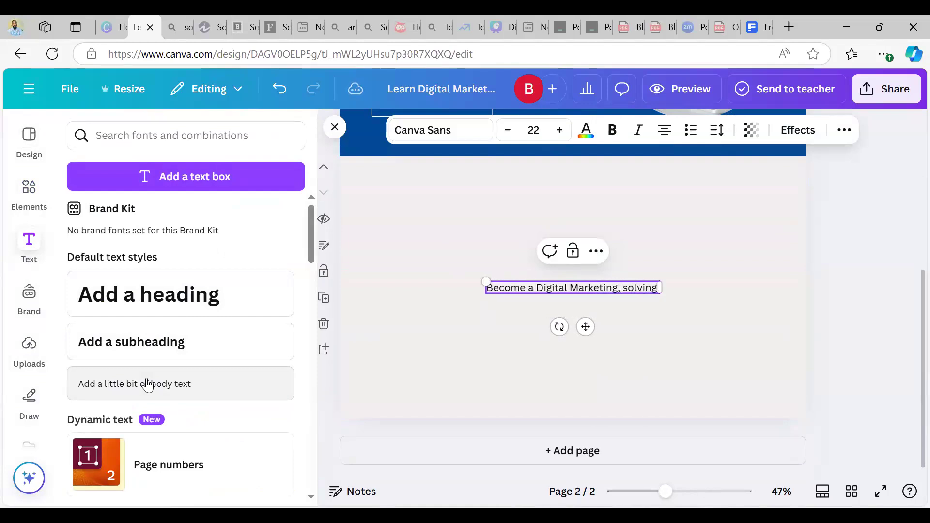
Continue the body text sentence with "promoting top businesses and live the life of your dreams"
{"action": "key", "text": "BackSpace"}
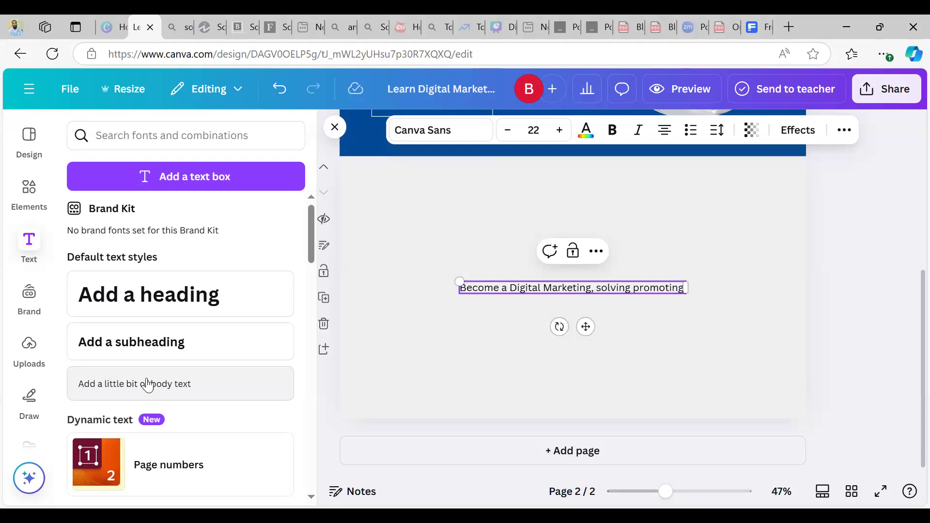
{"action": "type", "text": "us"}
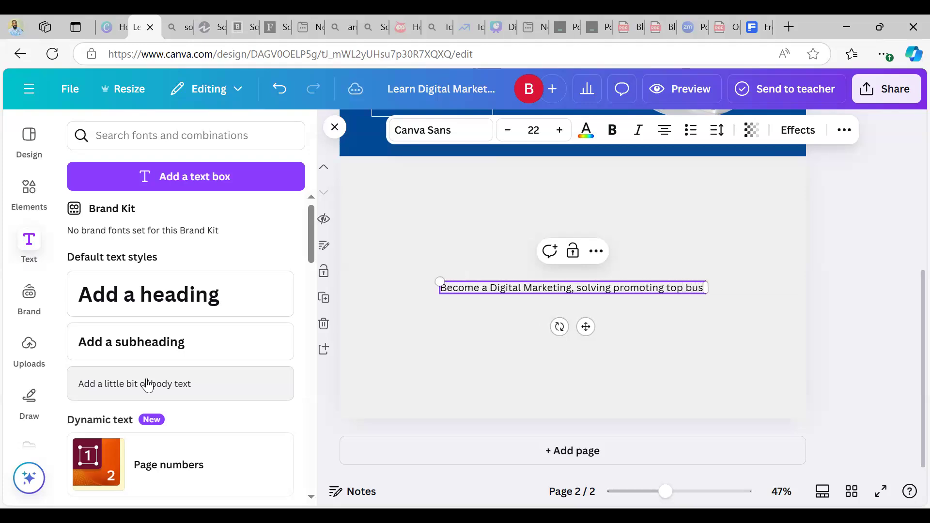
{"action": "type", "text": "inesses ard aerning"}
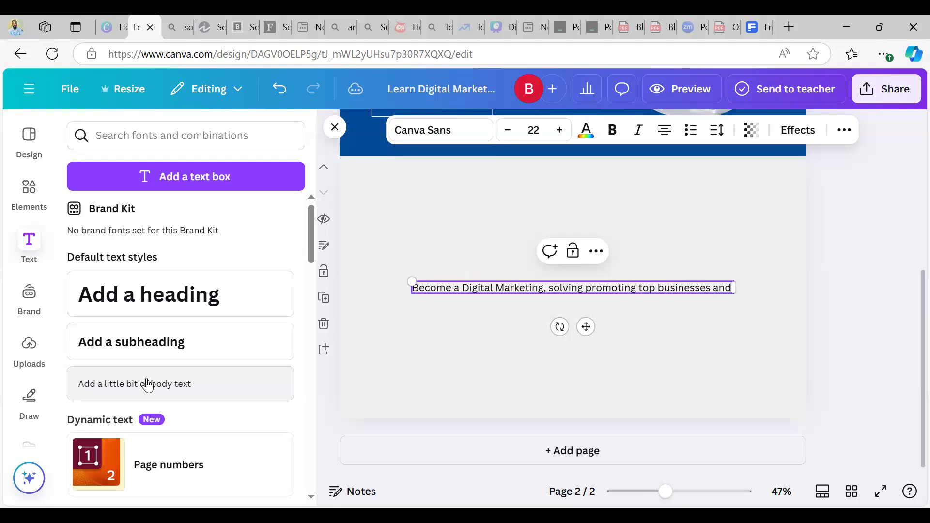
{"action": "key", "text": "BackSpace"}
{"action": "key", "text": "BackSpace"}
{"action": "key", "text": "BackSpace"}
{"action": "key", "text": "BackSpace"}
{"action": "key", "text": "BackSpace"}
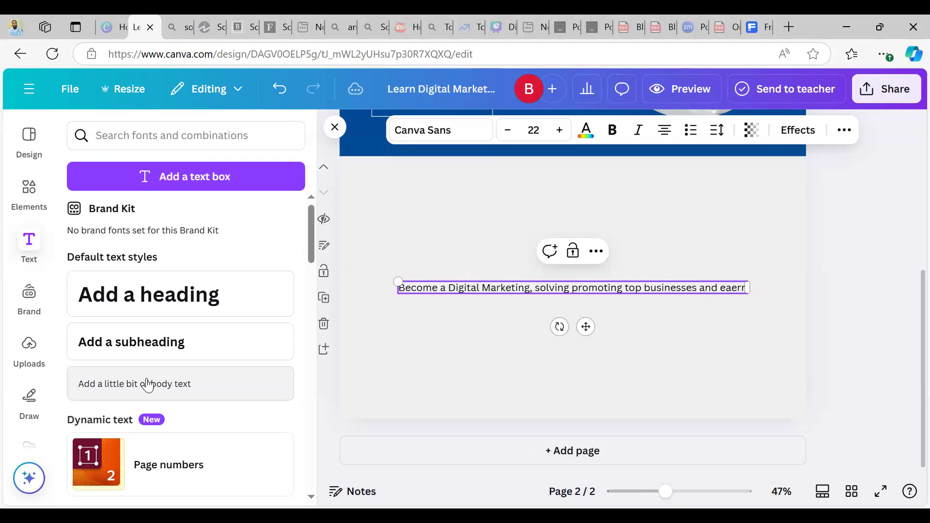
{"action": "type", "text": "rining"}
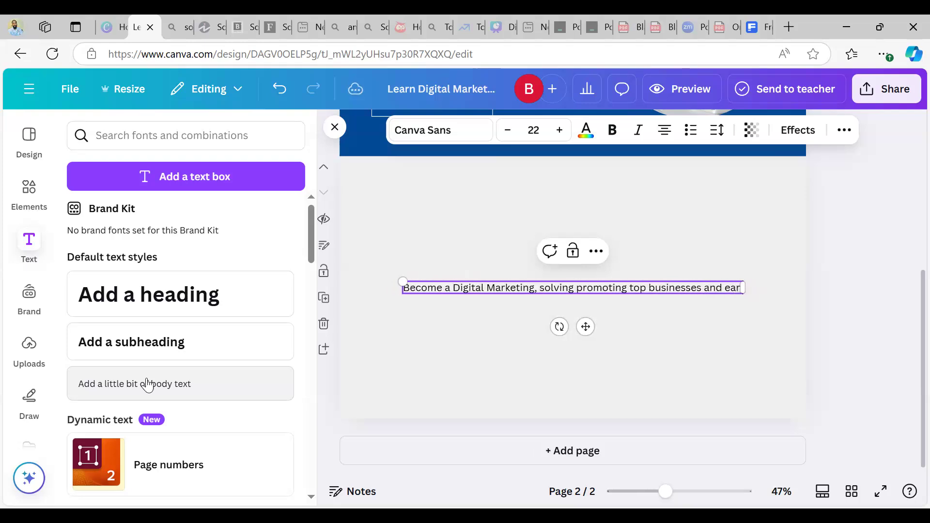
{"action": "key", "text": "BackSpace"}
{"action": "key", "text": "BackSpace"}
{"action": "key", "text": "BackSpace"}
{"action": "key", "text": "BackSpace"}
{"action": "key", "text": "BackSpace"}
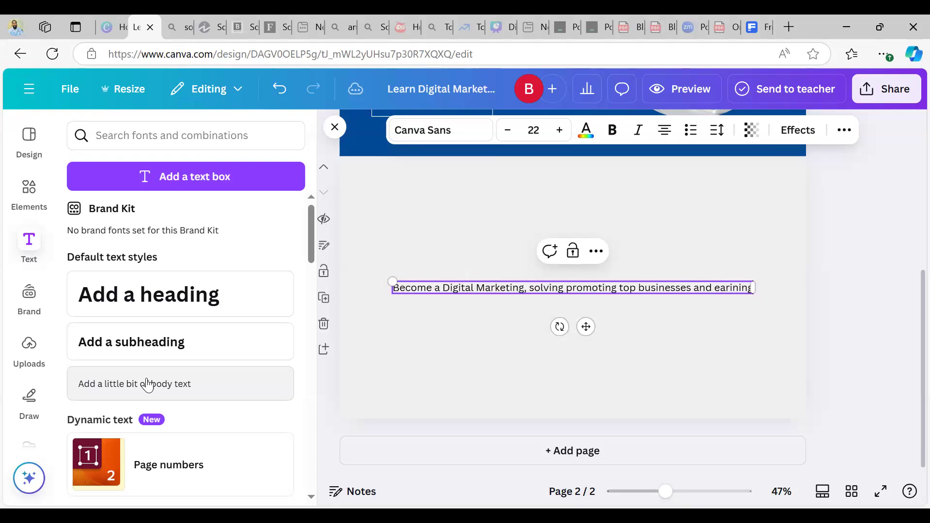
{"action": "key", "text": "BackSpace"}
{"action": "key", "text": "BackSpace"}
{"action": "key", "text": "BackSpace"}
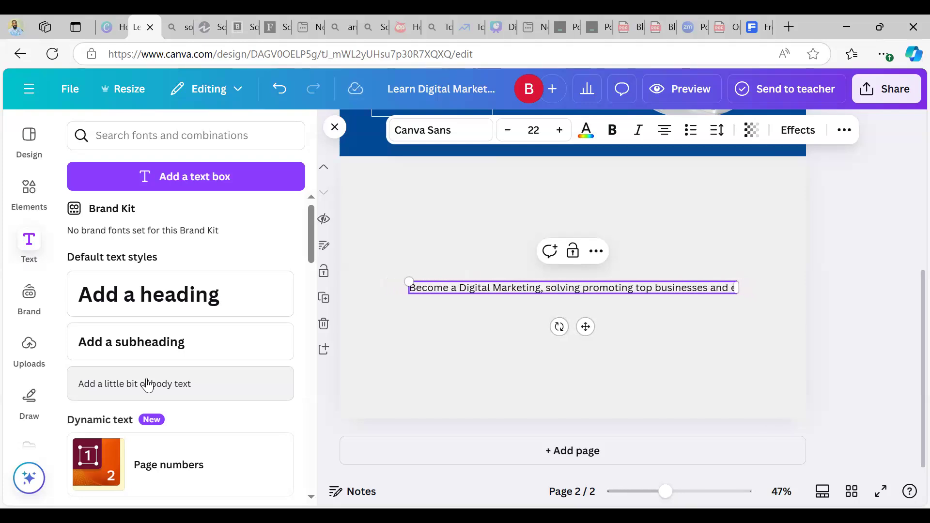
{"action": "type", "text": "live th"}
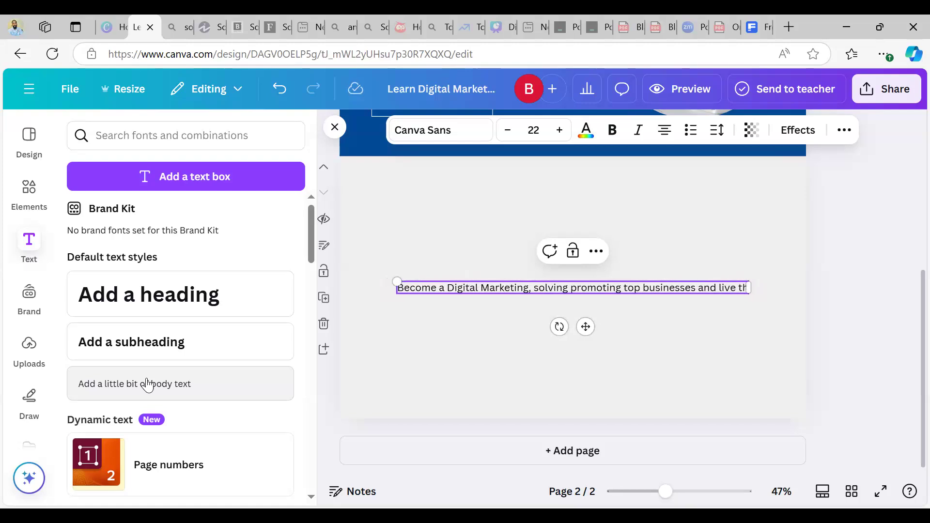
{"action": "type", "text": "e li"}
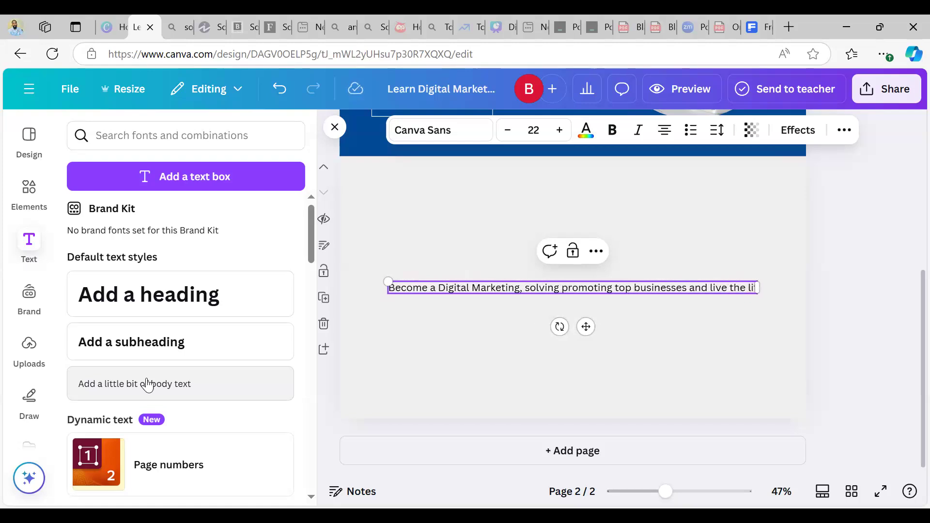
{"action": "type", "text": "fe of your dreams"}
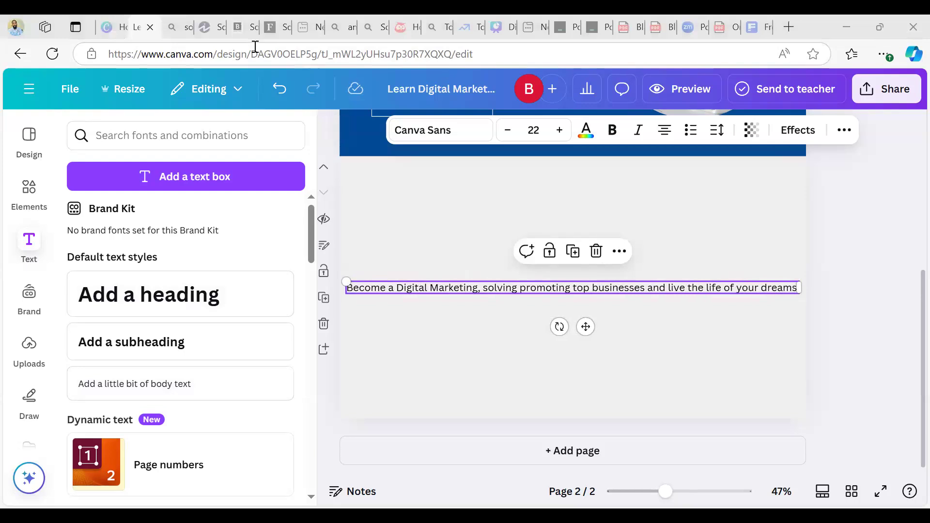
Narrow the body text box to wrap onto two lines near the page's centre and set its font to Aileron
{"action": "left_click_drag", "start_coordinate": [800, 288], "coordinate": [583, 294]}
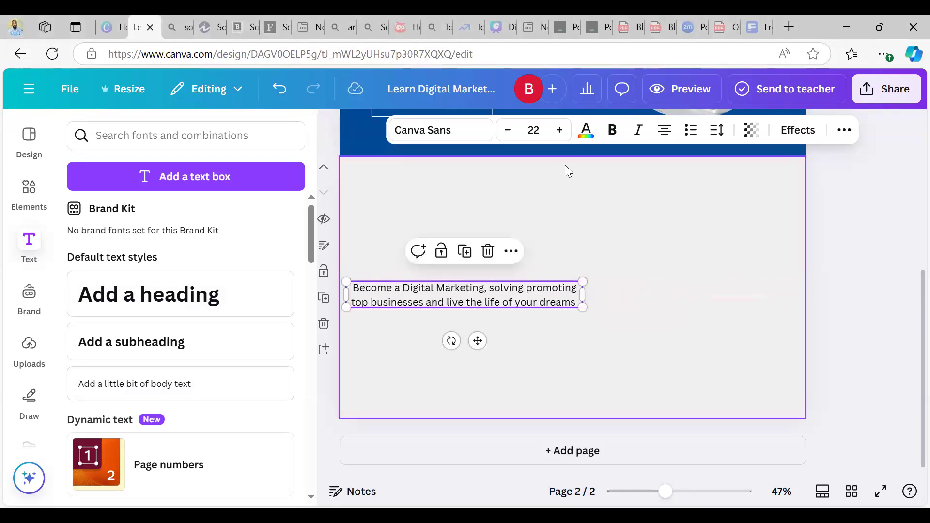
{"action": "left_click_drag", "start_coordinate": [476, 339], "coordinate": [578, 332]}
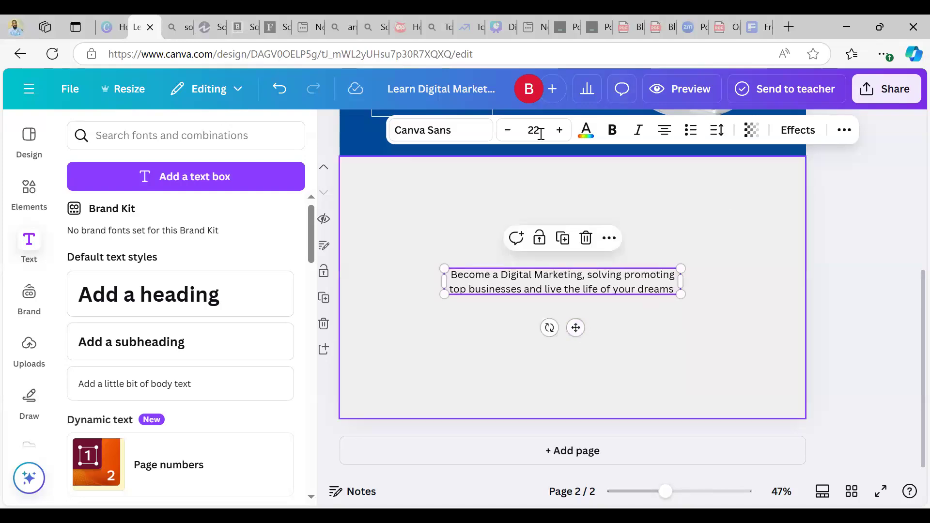
{"action": "left_click", "coordinate": [458, 127]}
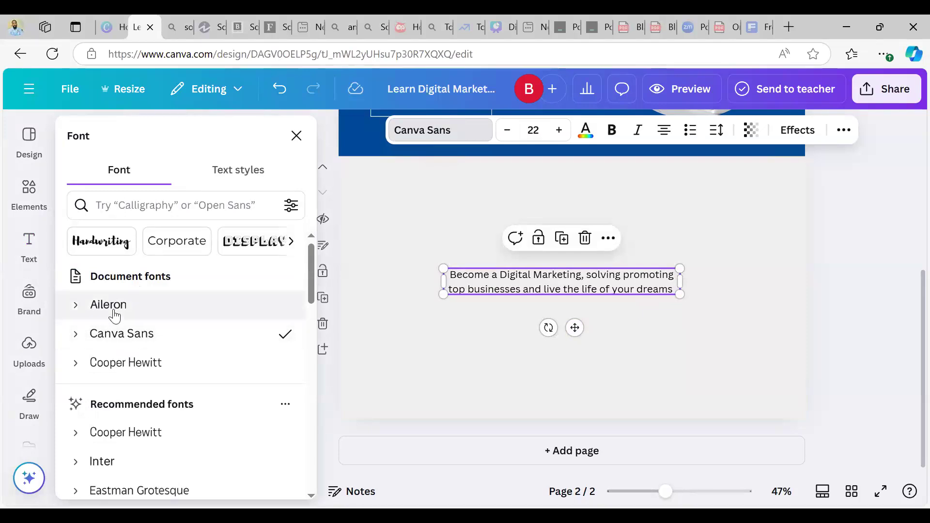
{"action": "left_click", "coordinate": [109, 305]}
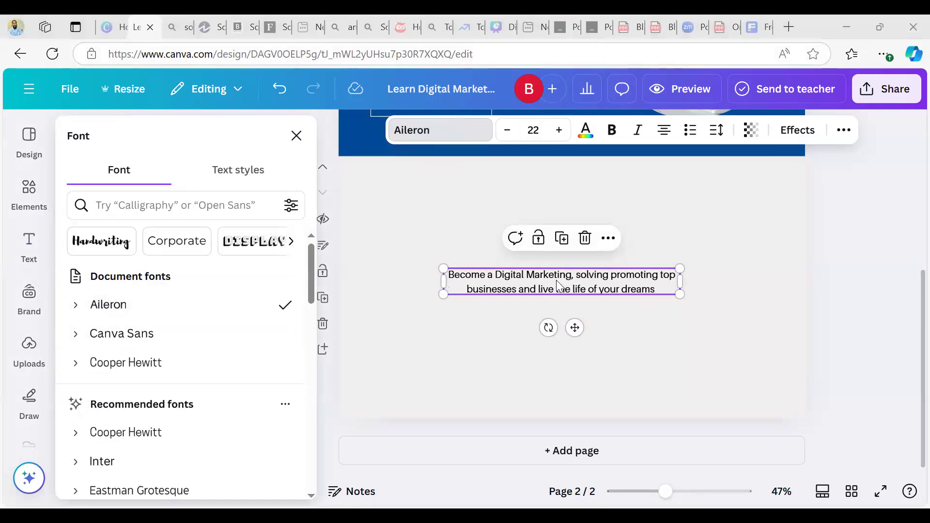
Reword the body text's opening to "Become a Digital Marketing Pro, promoting top businesses", inserting "Pro" and removing "solving"
{"action": "double_click", "coordinate": [572, 274]}
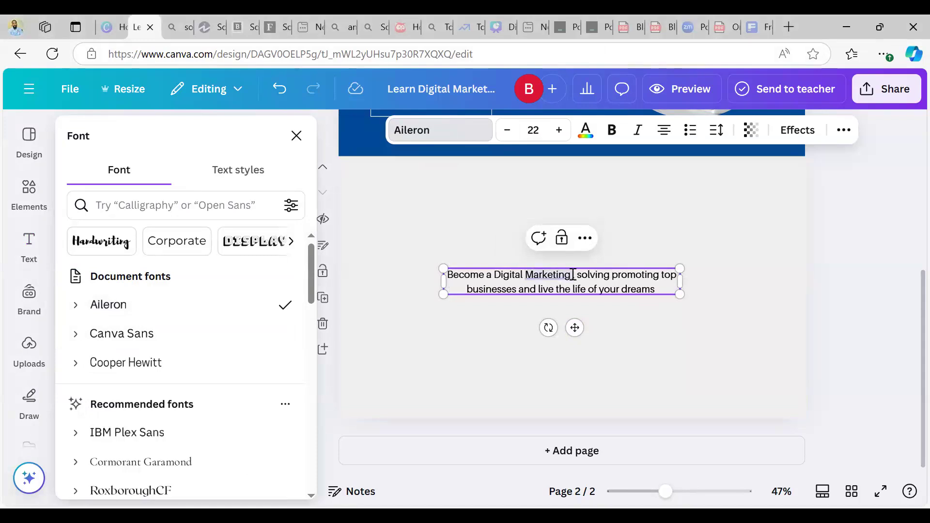
{"action": "left_click", "coordinate": [573, 275]}
{"action": "type", "text": "Pro,"}
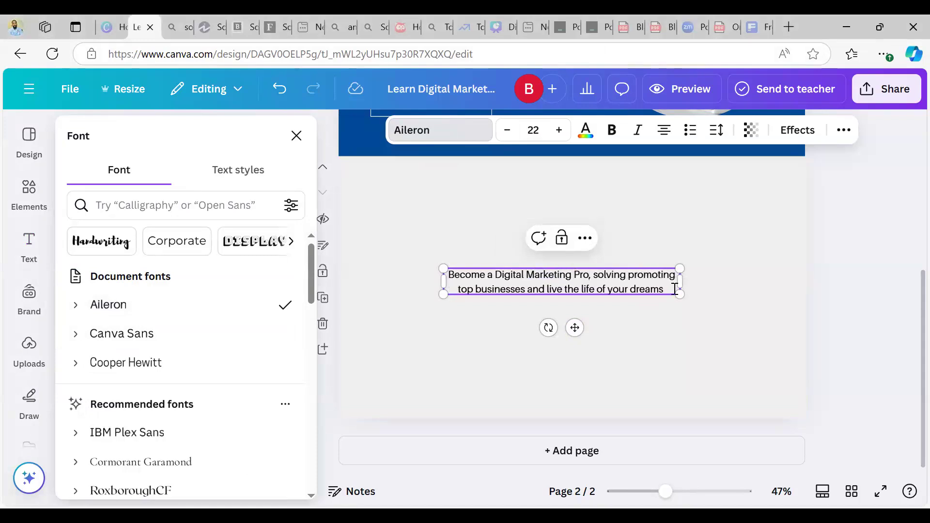
{"action": "left_click", "coordinate": [630, 275]}
{"action": "key", "text": "BackSpace"}
{"action": "key", "text": "BackSpace"}
{"action": "key", "text": "BackSpace"}
{"action": "key", "text": "BackSpace"}
{"action": "key", "text": "BackSpace"}
{"action": "key", "text": "BackSpace"}
{"action": "key", "text": "BackSpace"}
{"action": "key", "text": "BackSpace"}
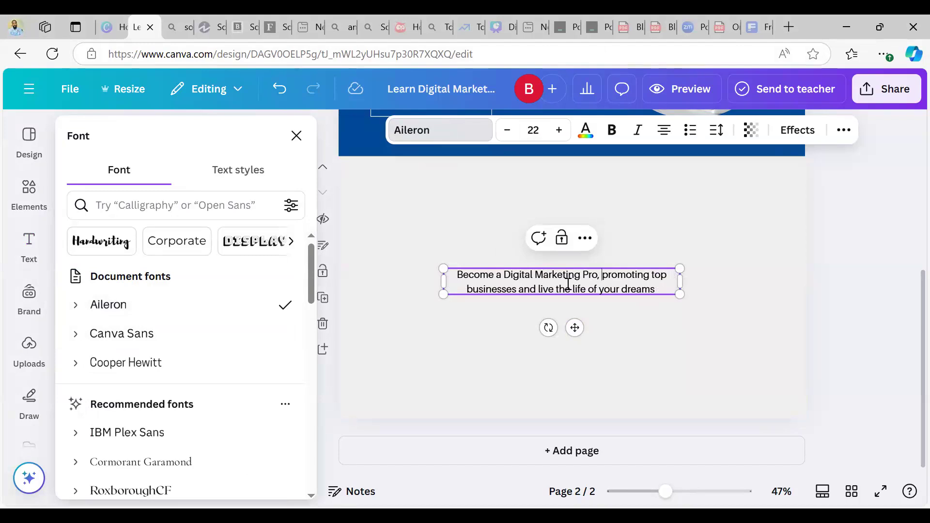
Extend the body text sentence after "your dreams" with "while getting paid for doing what"
{"action": "type", "text": "w"}
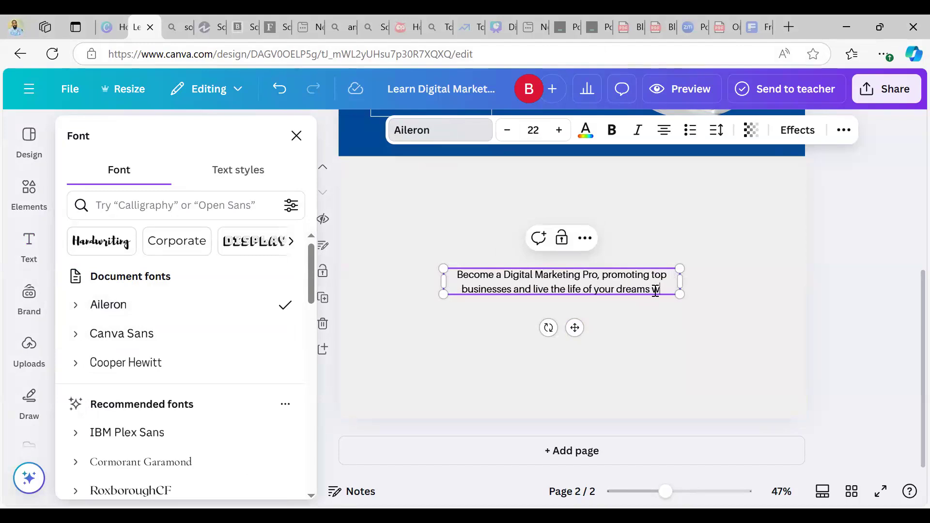
{"action": "type", "text": "hile gettin"}
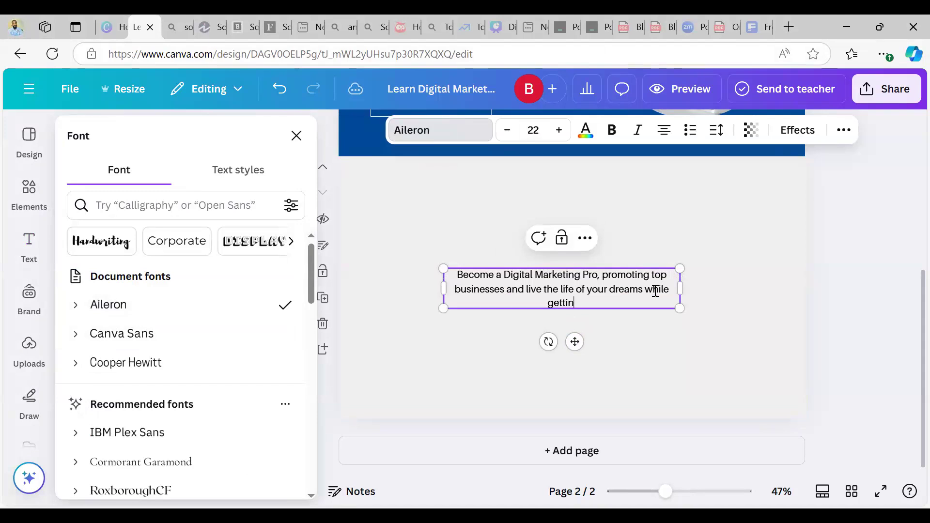
{"action": "type", "text": "g paid for doung"}
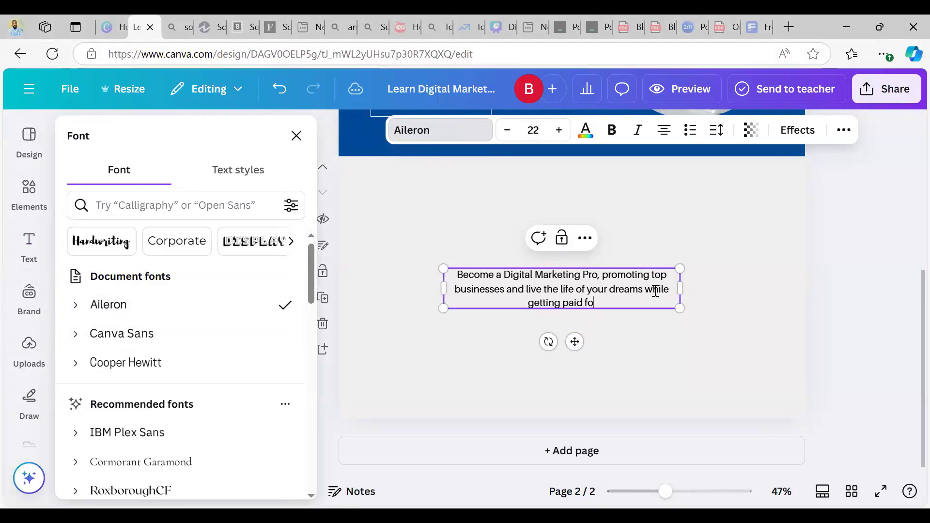
{"action": "key", "text": "BackSpace"}
{"action": "key", "text": "BackSpace"}
{"action": "key", "text": "BackSpace"}
{"action": "key", "text": "BackSpace"}
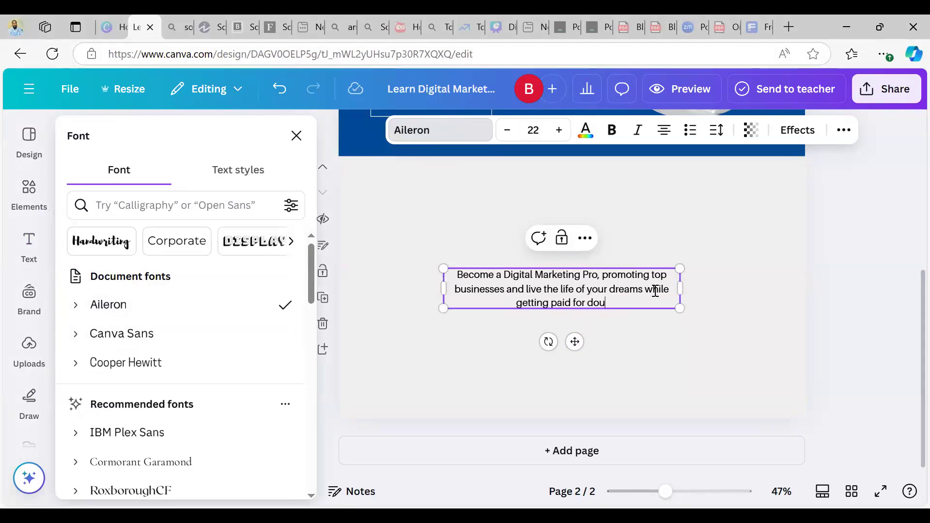
{"action": "type", "text": "oing what yo"}
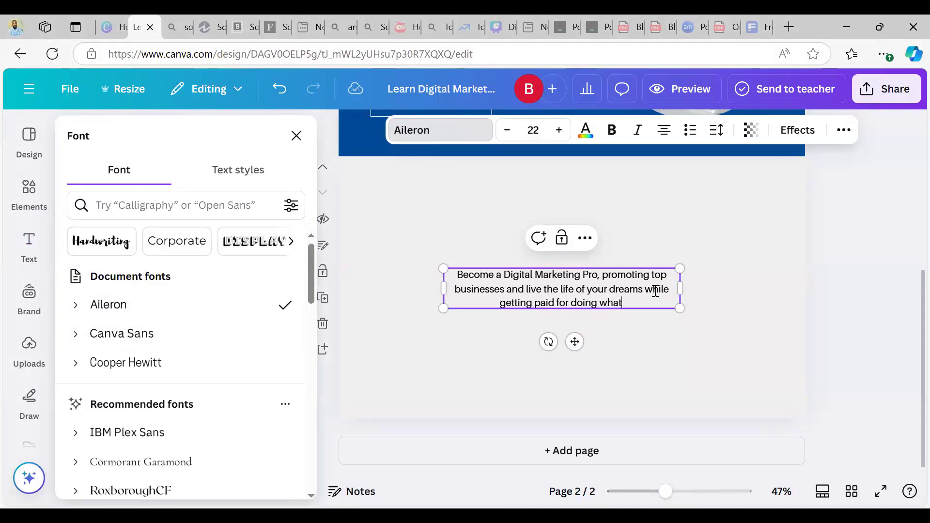
Finish the body text sentence with the words "you love"
{"action": "key", "text": "BackSpace"}
{"action": "key", "text": "BackSpace"}
{"action": "type", "text": "you"}
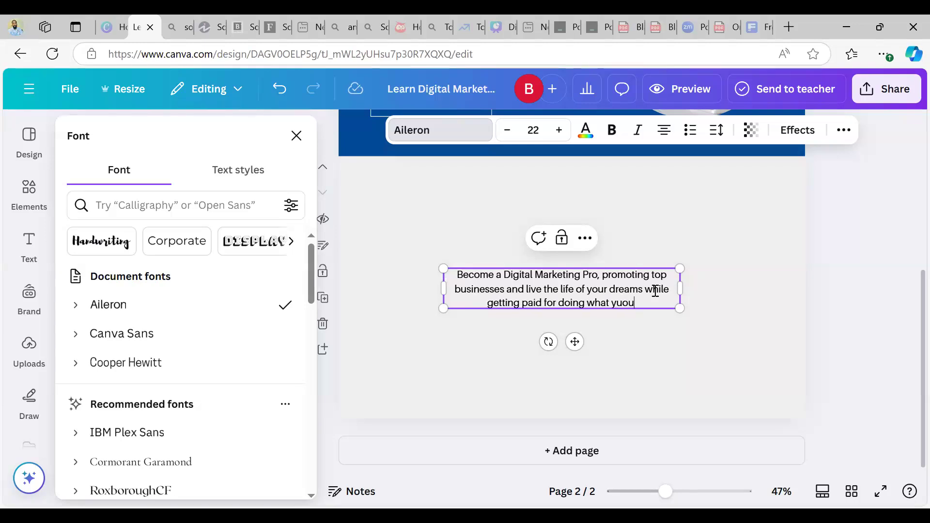
{"action": "key", "text": "BackSpace"}
{"action": "key", "text": "BackSpace"}
{"action": "type", "text": "u"}
{"action": "key", "text": "BackSpace"}
{"action": "type", "text": "ou lovbe"}
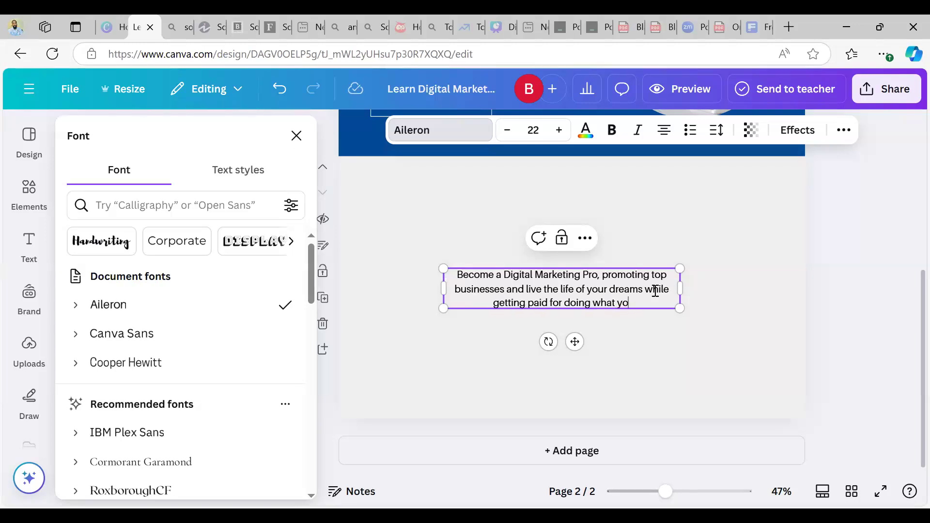
{"action": "key", "text": "BackSpace"}
{"action": "key", "text": "BackSpace"}
{"action": "type", "text": "e"}
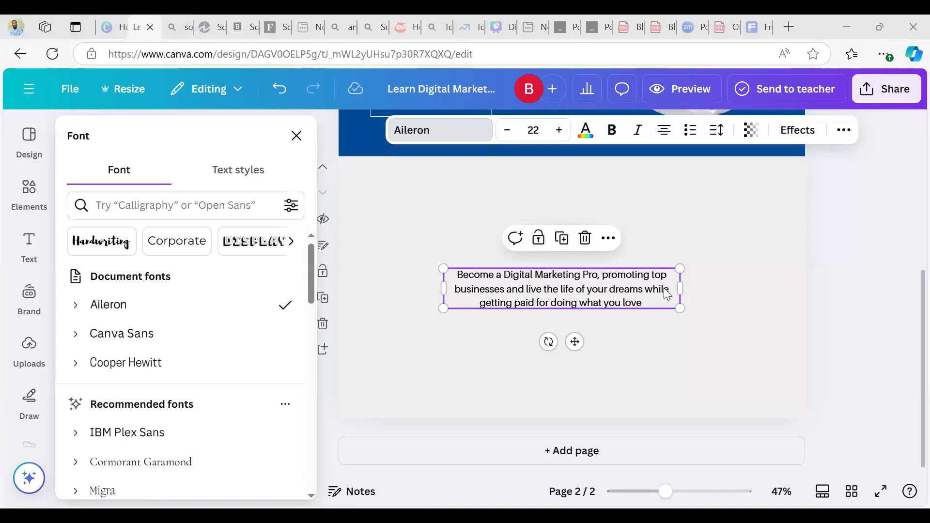
Enlarge the body text box to a font size of about 23.8 and shift it slightly on the page
{"action": "left_click_drag", "start_coordinate": [679, 308], "coordinate": [700, 312]}
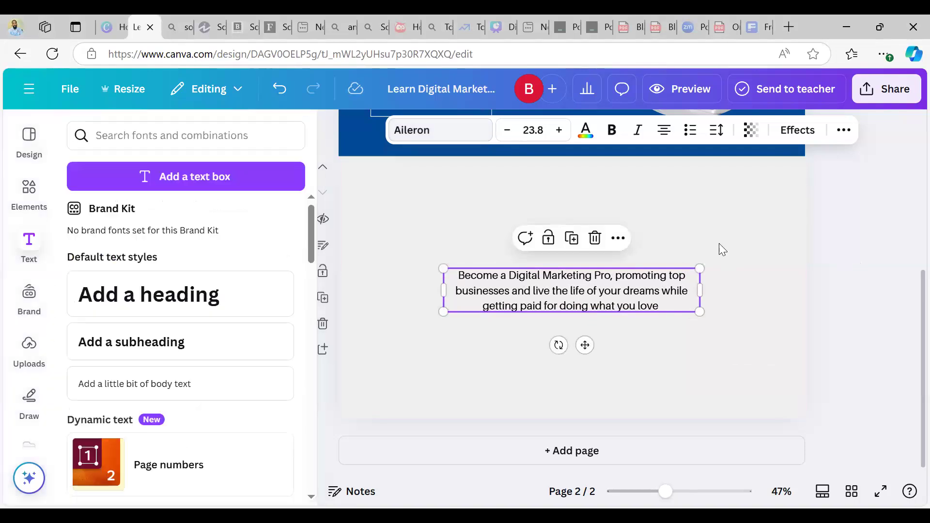
{"action": "left_click", "coordinate": [687, 245]}
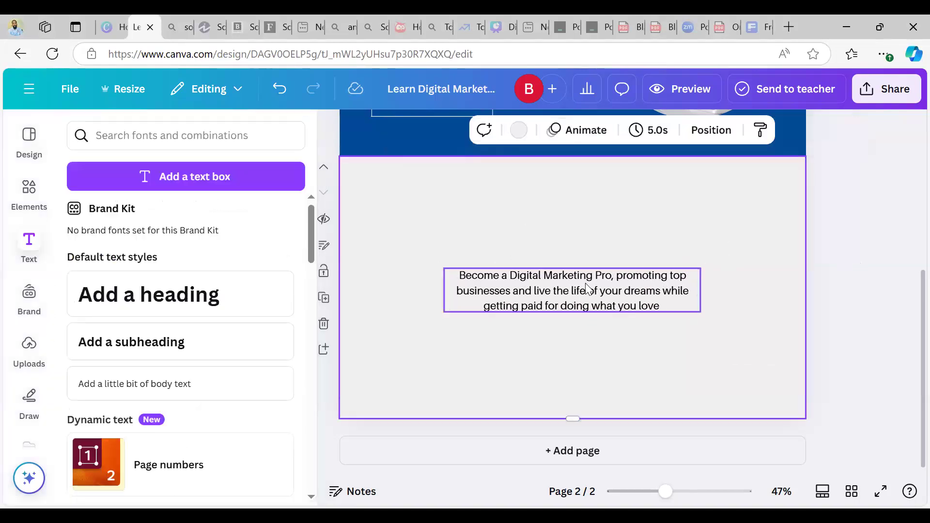
{"action": "mouse_move", "coordinate": [581, 285]}
{"action": "left_mouse_down"}
{"action": "mouse_move", "coordinate": [588, 270]}
{"action": "mouse_move", "coordinate": [596, 277]}
{"action": "left_mouse_up"}
Replace the word "promoting" in the body text with "working for"
{"action": "double_click", "coordinate": [667, 274]}
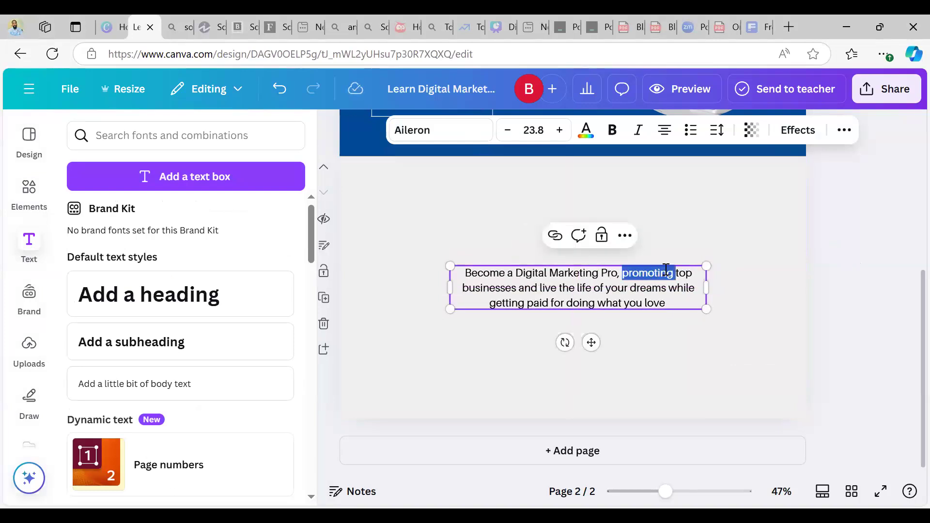
{"action": "type", "text": "working"}
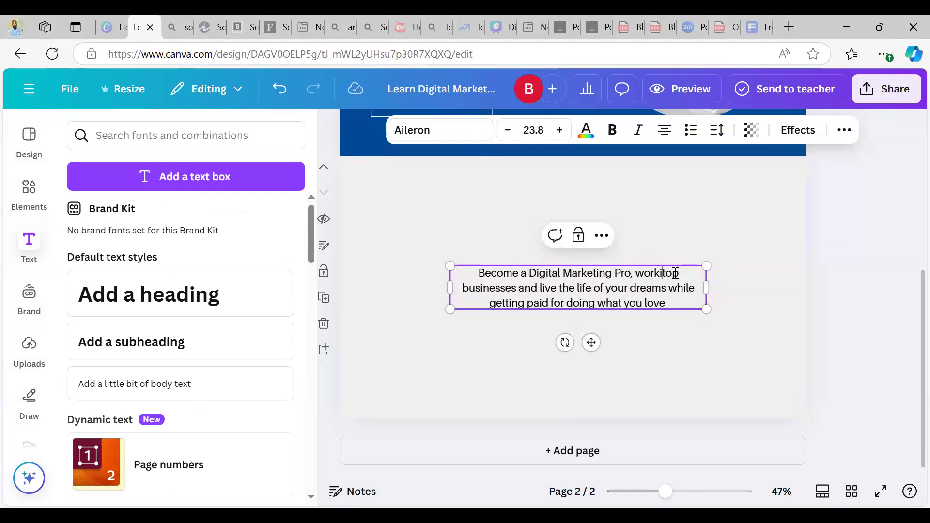
{"action": "type", "text": " for"}
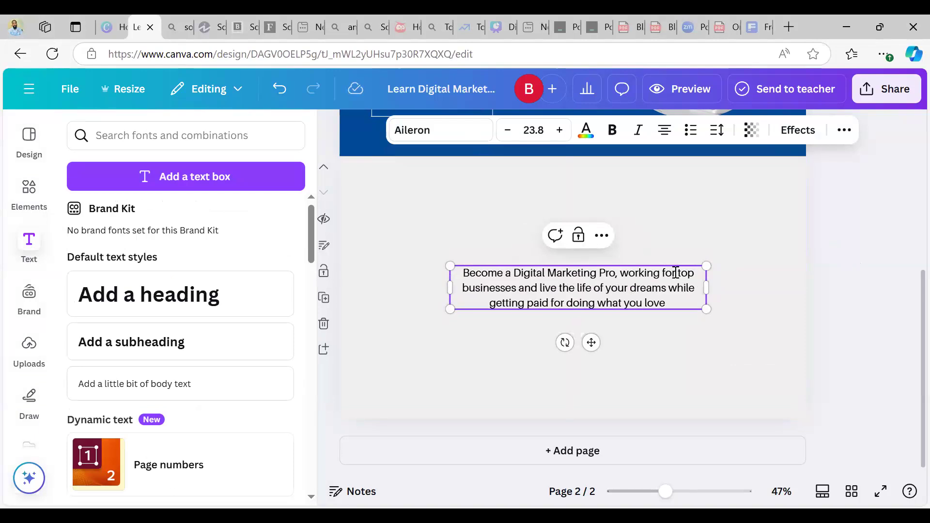
{"action": "key", "text": "alt+Tab"}
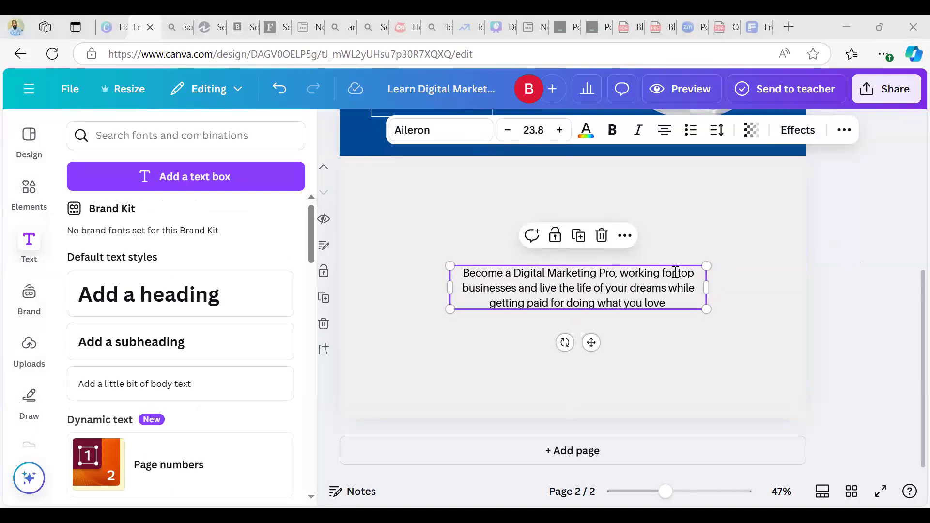
Search the elements library for "video wiith white background" in place of the frames search
{"action": "left_click", "coordinate": [28, 194]}
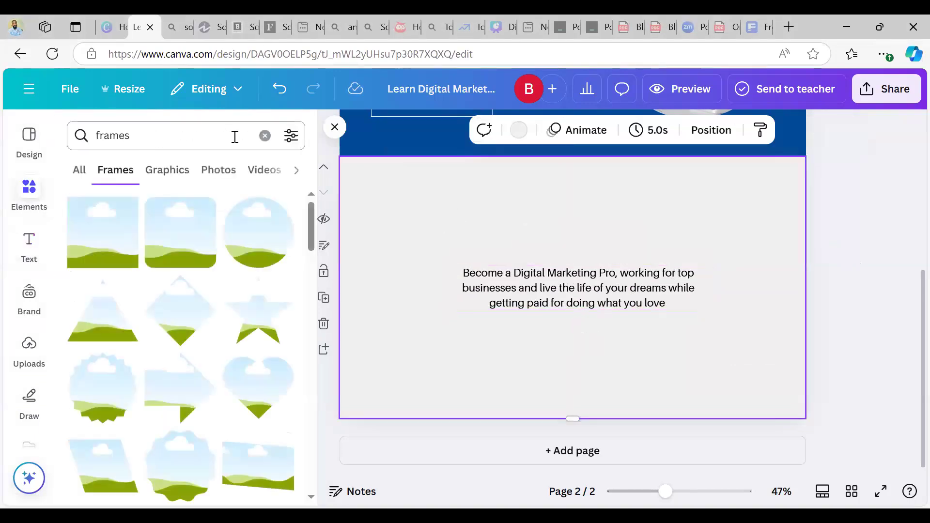
{"action": "left_click", "coordinate": [265, 135]}
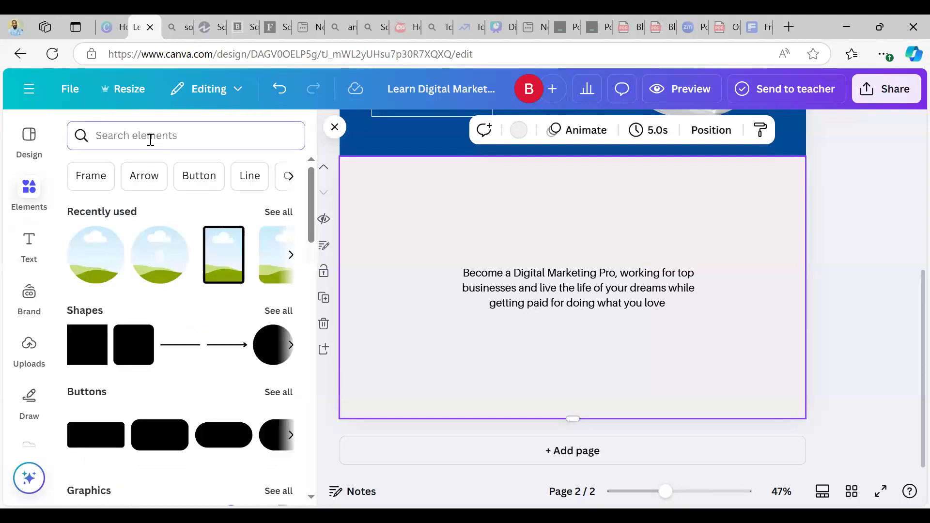
{"action": "type", "text": "video wioth"}
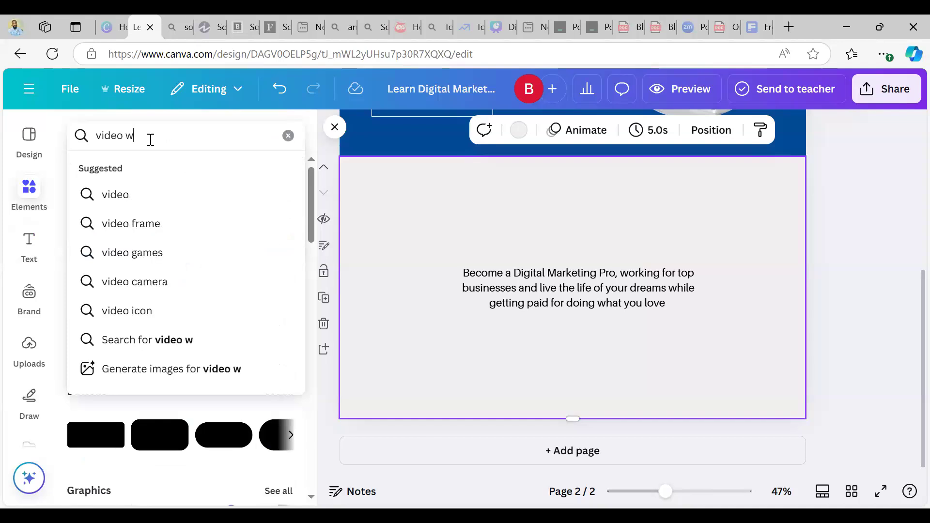
{"action": "key", "text": "BackSpace"}
{"action": "key", "text": "BackSpace"}
{"action": "key", "text": "BackSpace"}
{"action": "type", "text": "ith white"}
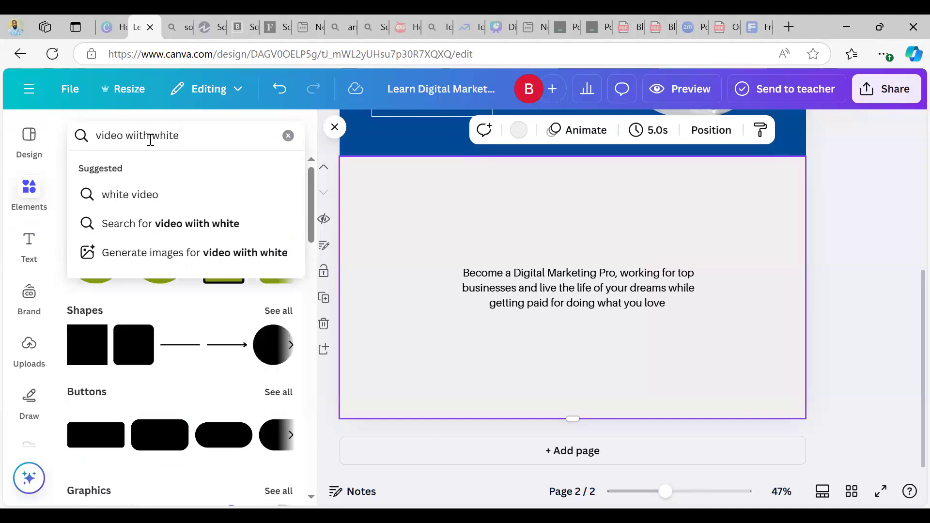
{"action": "type", "text": " background"}
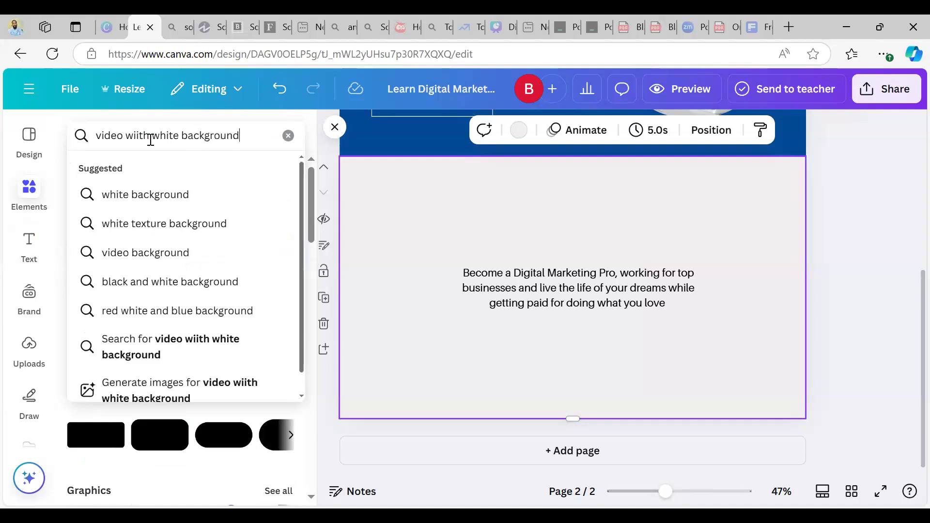
{"action": "key", "text": "Return"}
Show all video results and insert the 20-second white video with folded-paper shapes onto the second page
{"action": "scroll", "coordinate": [240, 394], "scroll_direction": "down", "scroll_amount": 3}
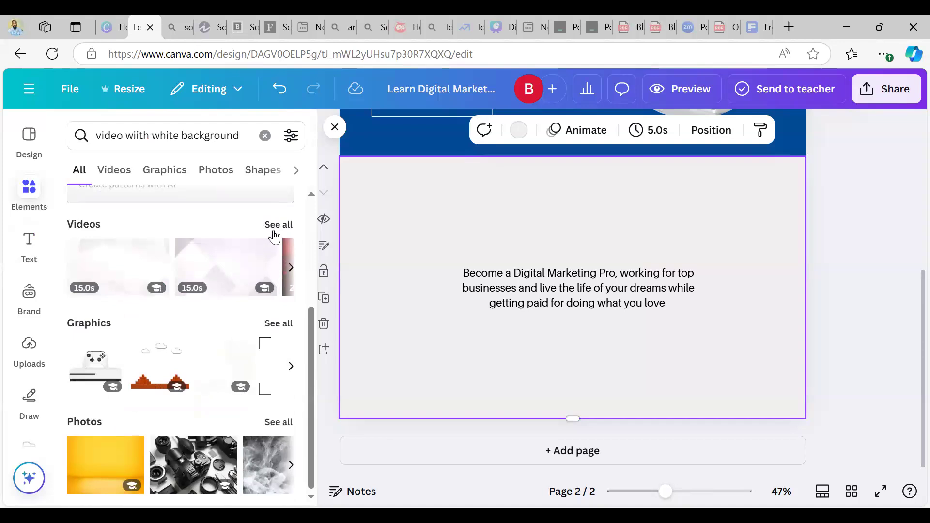
{"action": "left_click", "coordinate": [273, 233]}
{"action": "scroll", "coordinate": [145, 351], "scroll_direction": "down", "scroll_amount": 6}
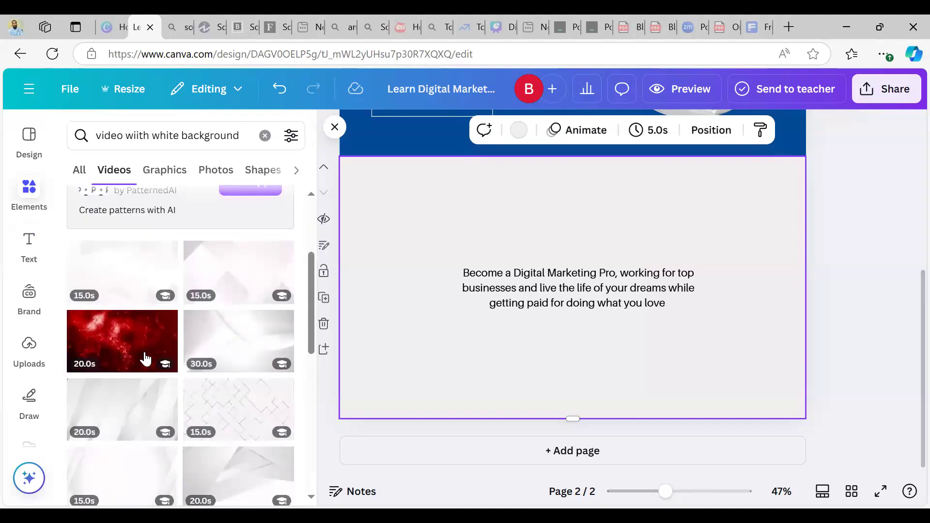
{"action": "scroll", "coordinate": [144, 358], "scroll_direction": "down", "scroll_amount": 4}
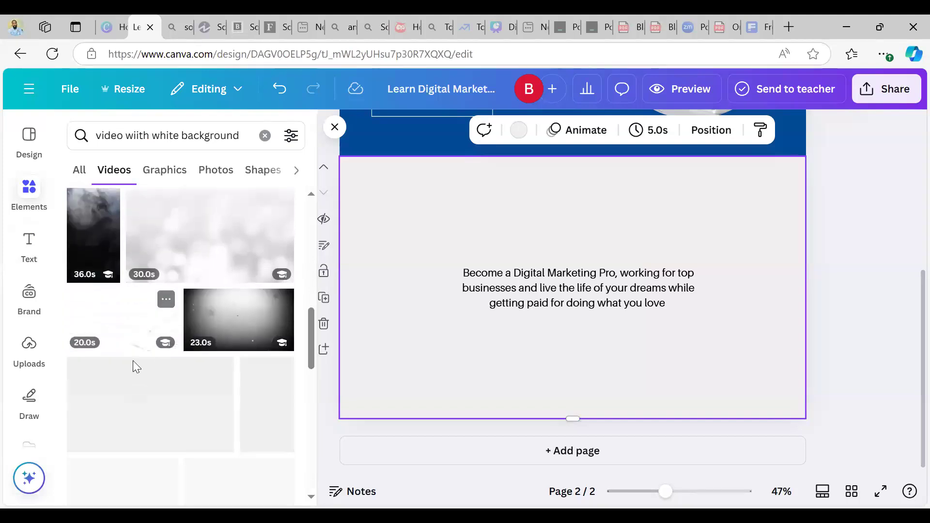
{"action": "left_click", "coordinate": [128, 334]}
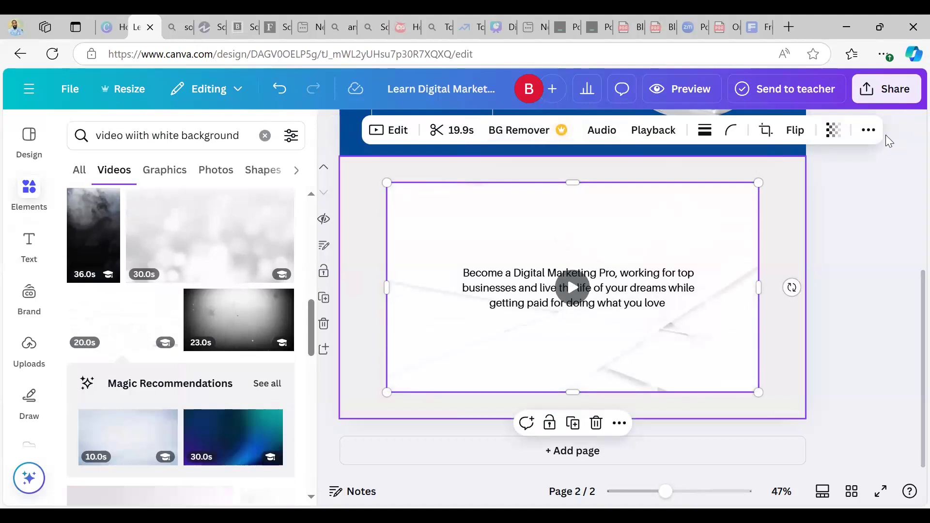
{"action": "left_click", "coordinate": [867, 131]}
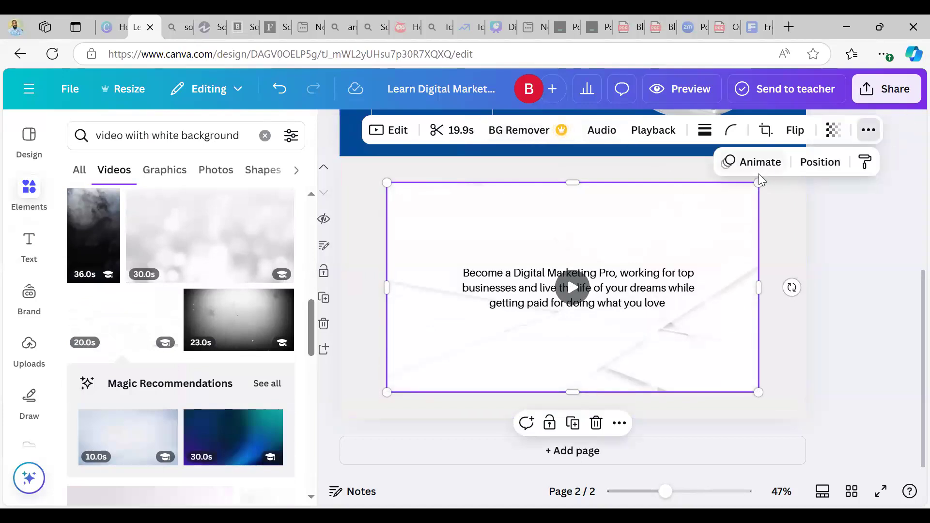
{"action": "left_click", "coordinate": [873, 301]}
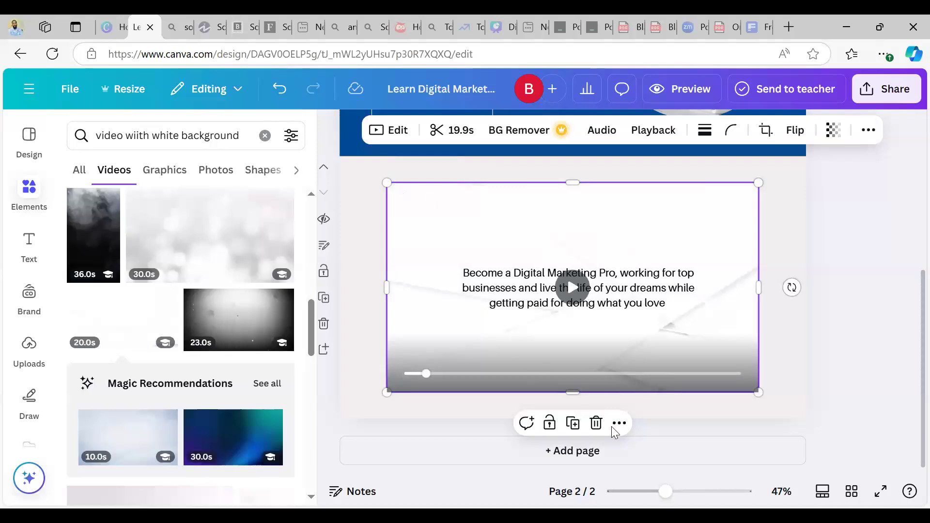
{"action": "double_click", "coordinate": [531, 278]}
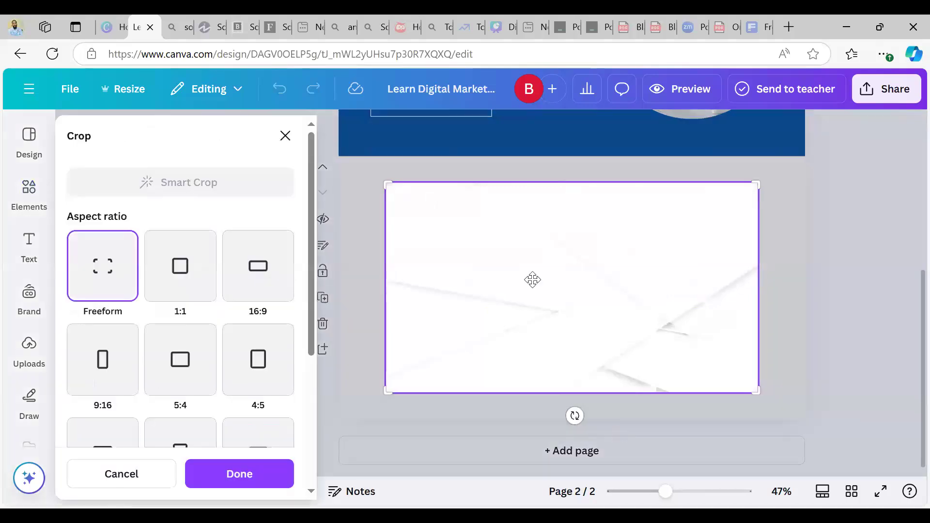
{"action": "left_click", "coordinate": [821, 322]}
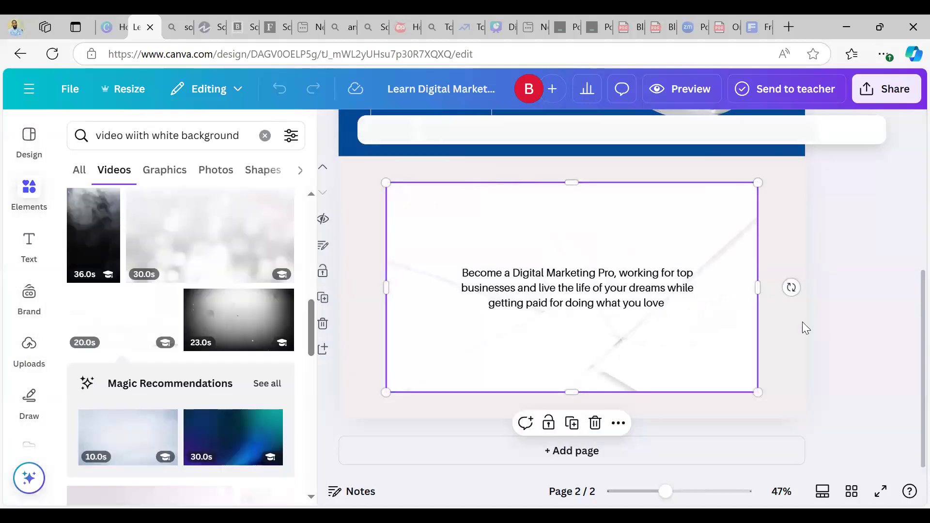
Replace the second page's background with the inserted white video
{"action": "left_click", "coordinate": [619, 424]}
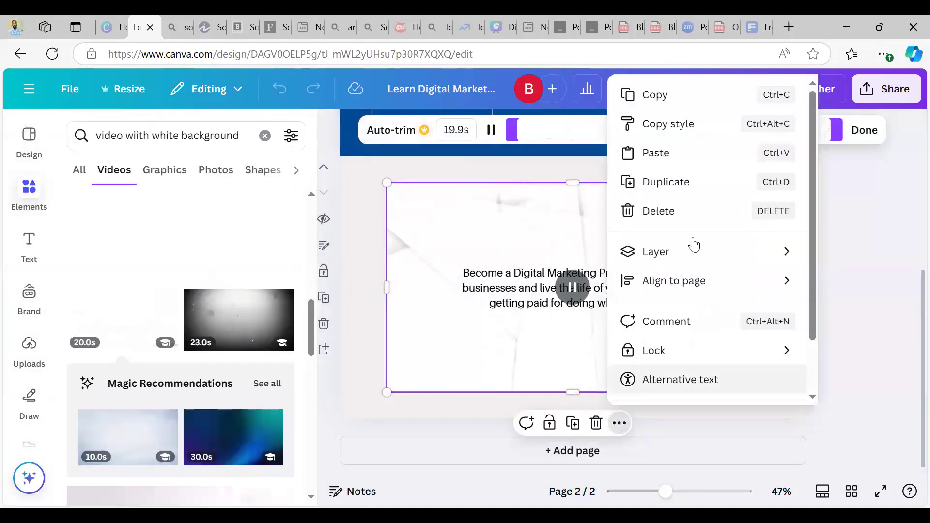
{"action": "scroll", "coordinate": [711, 305], "scroll_direction": "down", "scroll_amount": 2}
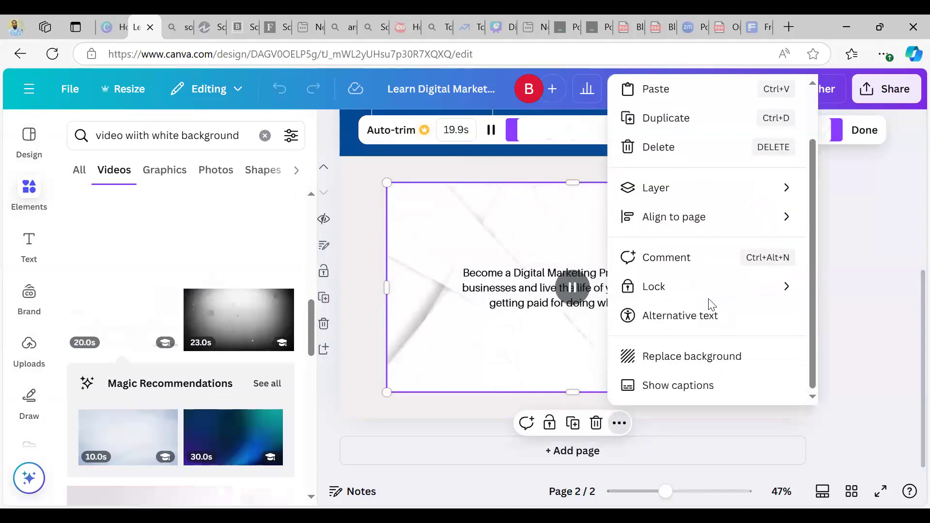
{"action": "left_click", "coordinate": [678, 371]}
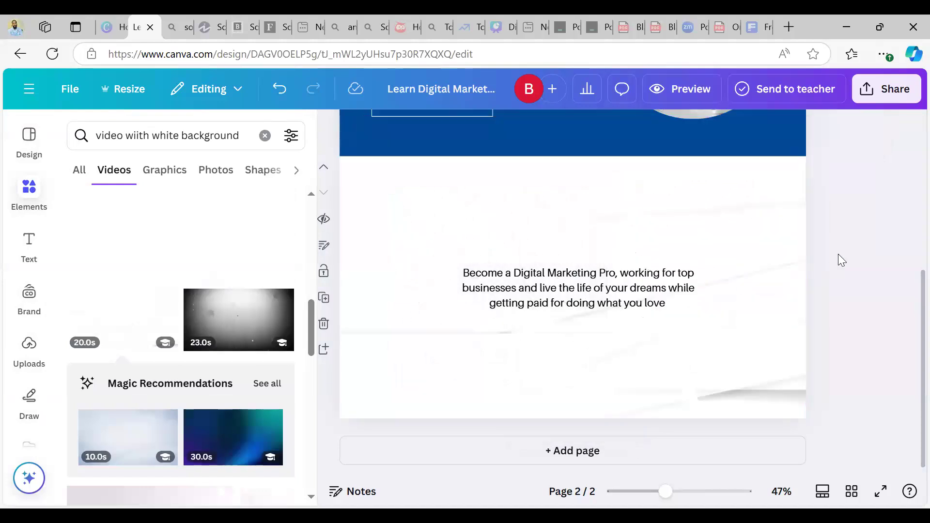
Enlarge the body text to a font size of about 26.9 and move it slightly higher on the page
{"action": "left_click", "coordinate": [554, 266]}
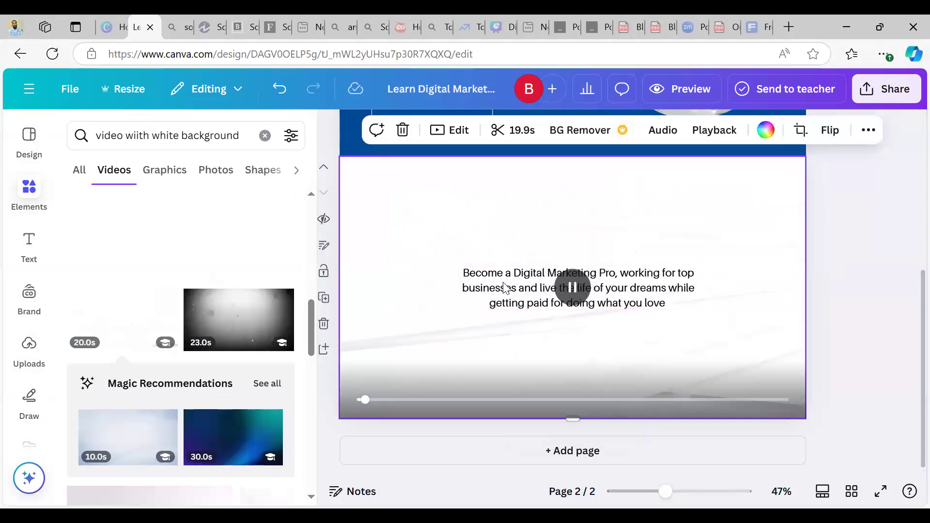
{"action": "left_click", "coordinate": [477, 304]}
{"action": "left_click_drag", "start_coordinate": [451, 310], "coordinate": [419, 330]}
{"action": "left_click_drag", "start_coordinate": [651, 293], "coordinate": [644, 274]}
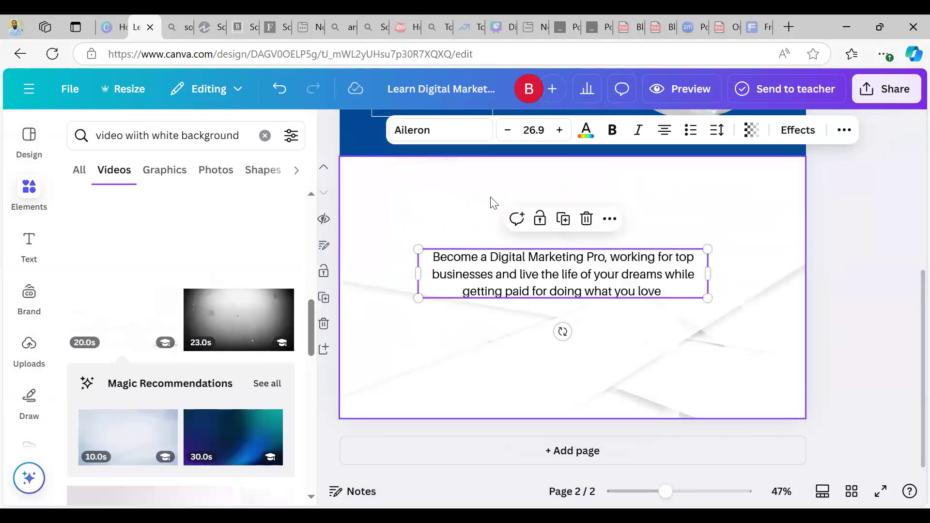
Change the body text's font to Cooper Hewitt and deselect the text box
{"action": "left_click", "coordinate": [436, 137]}
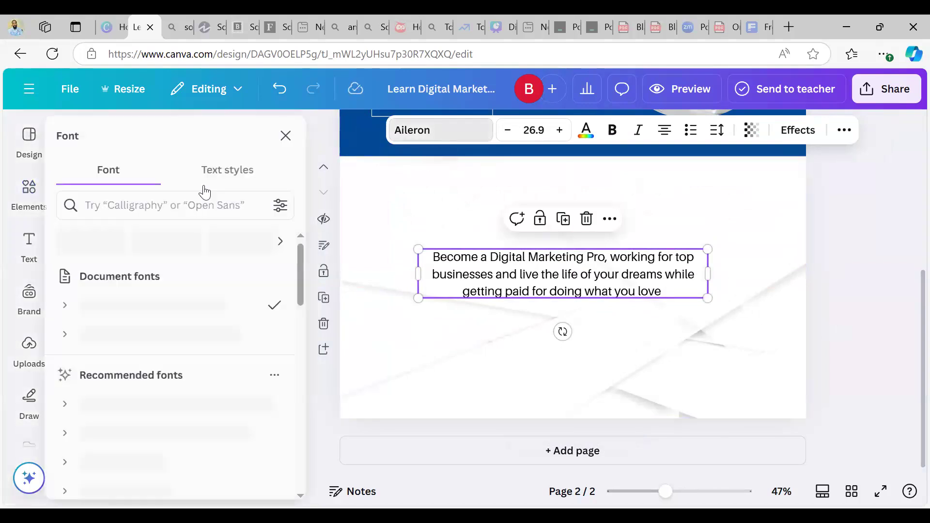
{"action": "left_click", "coordinate": [105, 335]}
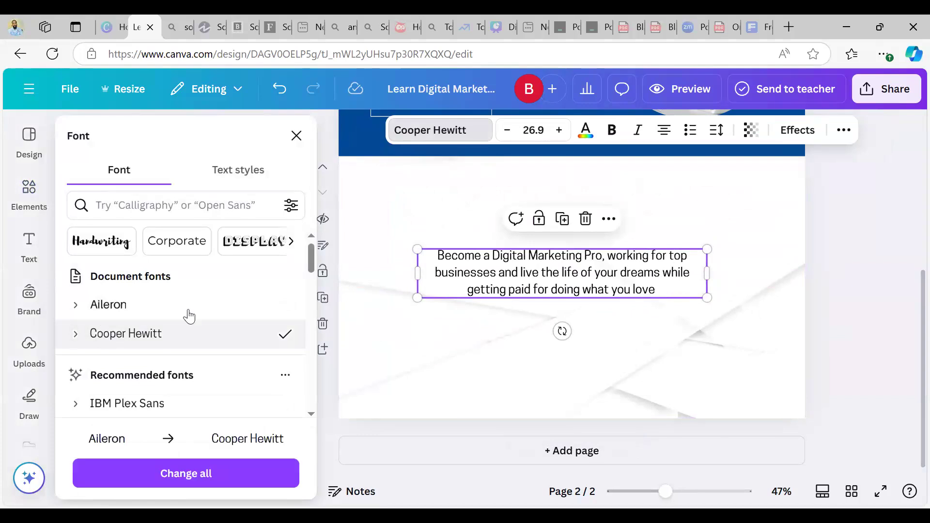
{"action": "left_click", "coordinate": [867, 304]}
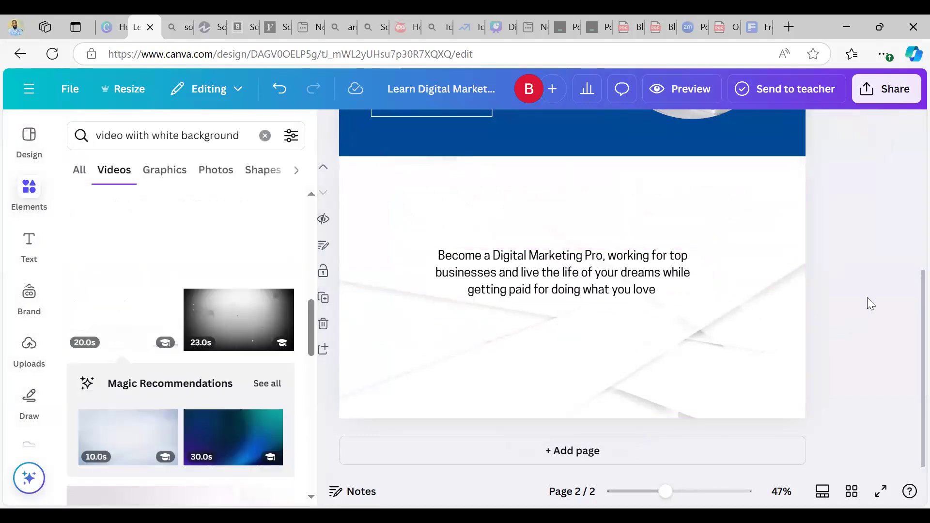
{"action": "scroll", "coordinate": [751, 319], "scroll_direction": "up", "scroll_amount": 2}
{"action": "scroll", "coordinate": [750, 318], "scroll_direction": "down", "scroll_amount": 2}
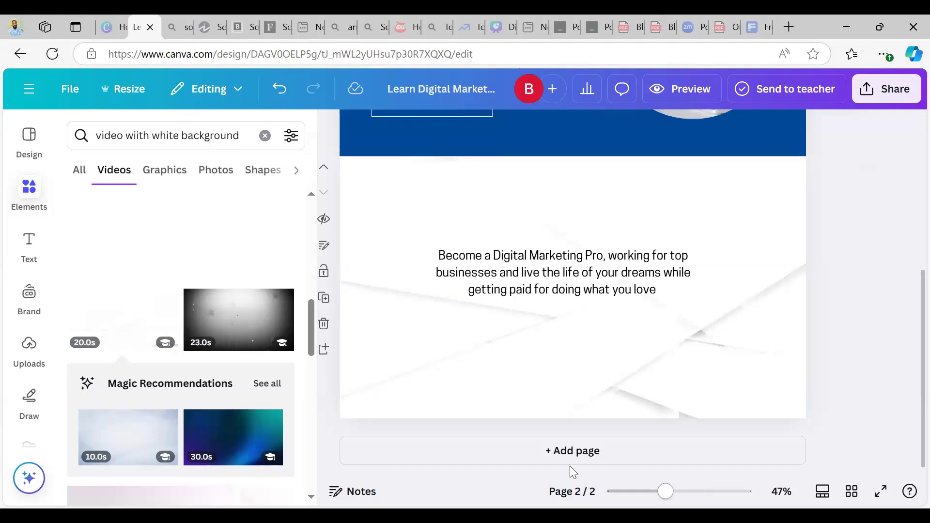
{"action": "scroll", "coordinate": [488, 237], "scroll_direction": "up", "scroll_amount": 2}
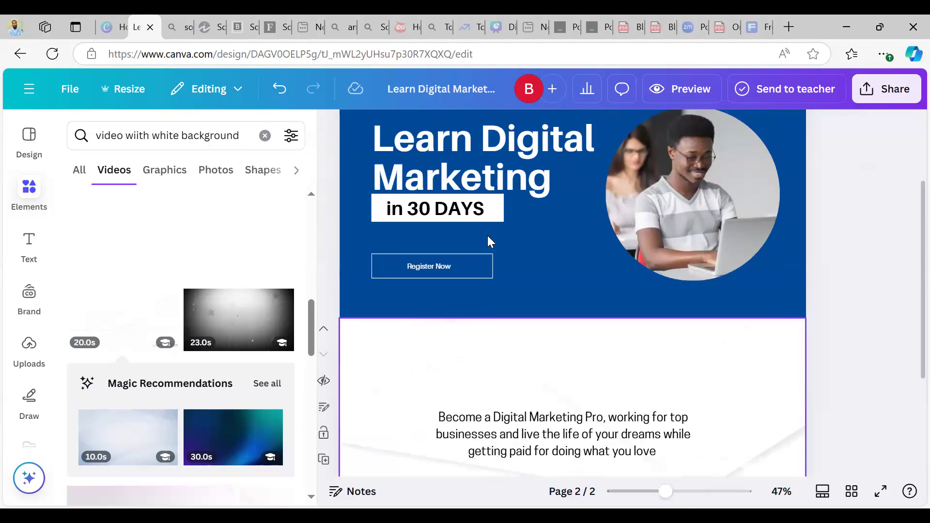
{"action": "scroll", "coordinate": [489, 237], "scroll_direction": "down", "scroll_amount": 2}
{"action": "scroll", "coordinate": [488, 238], "scroll_direction": "up", "scroll_amount": 4}
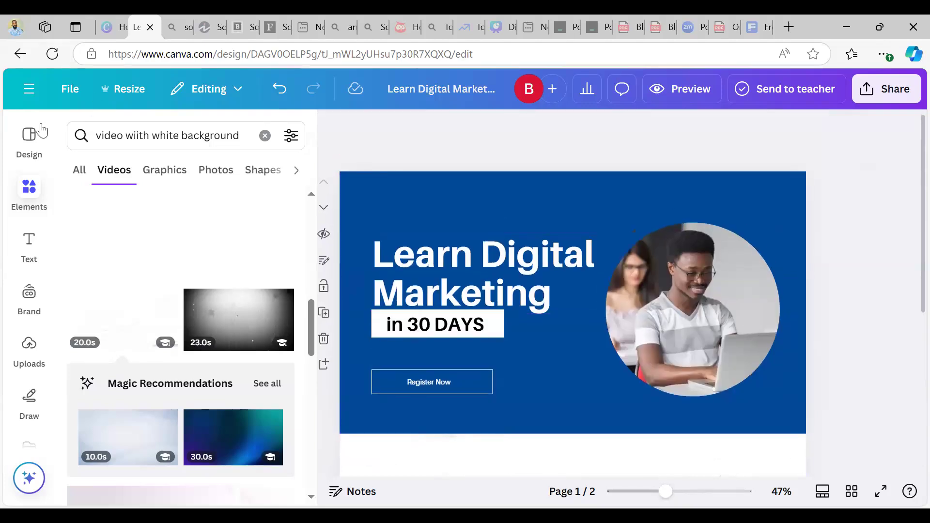
Open the recently used Consultancy Website template and examine its page layouts and template style
{"action": "left_click", "coordinate": [29, 138]}
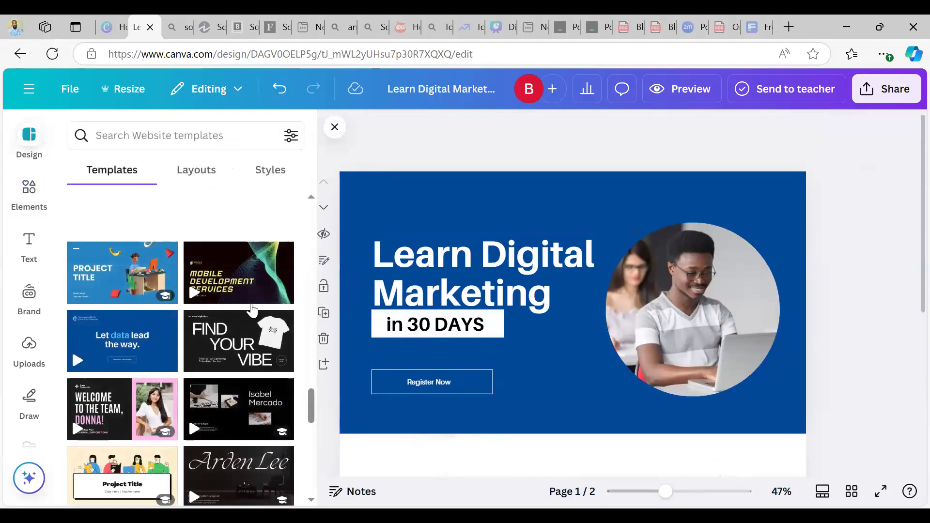
{"action": "scroll", "coordinate": [252, 314], "scroll_direction": "down", "scroll_amount": 2}
{"action": "scroll", "coordinate": [251, 314], "scroll_direction": "up", "scroll_amount": 3}
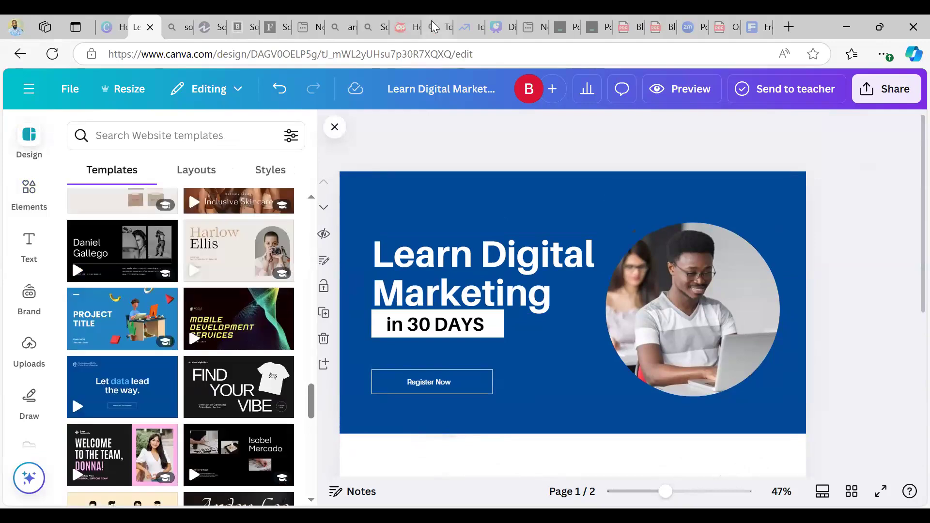
{"action": "scroll", "coordinate": [241, 306], "scroll_direction": "up", "scroll_amount": 3}
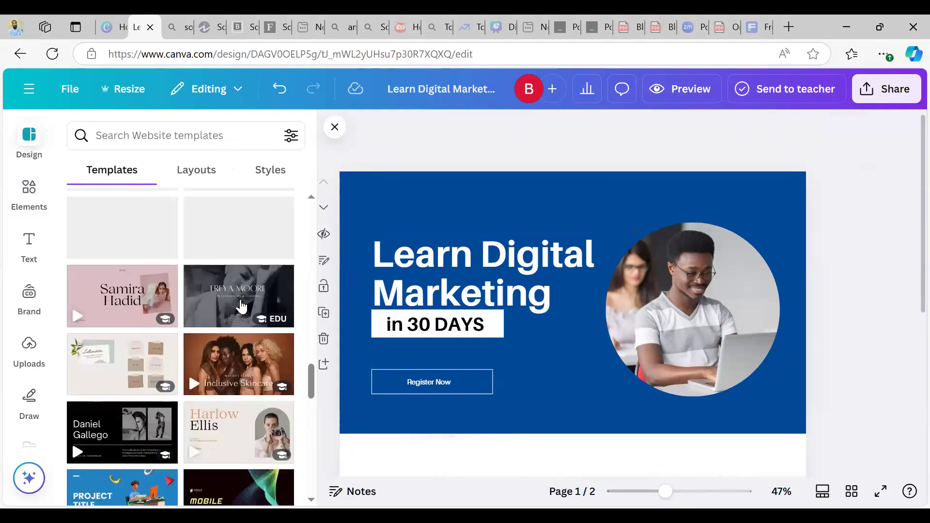
{"action": "scroll", "coordinate": [118, 225], "scroll_direction": "up", "scroll_amount": 2}
{"action": "scroll", "coordinate": [116, 221], "scroll_direction": "up", "scroll_amount": 6}
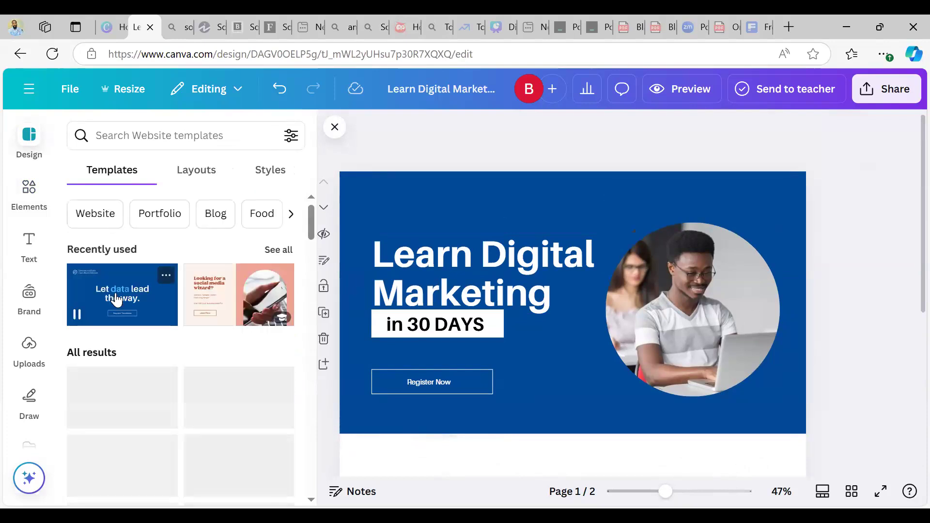
{"action": "left_click", "coordinate": [116, 299]}
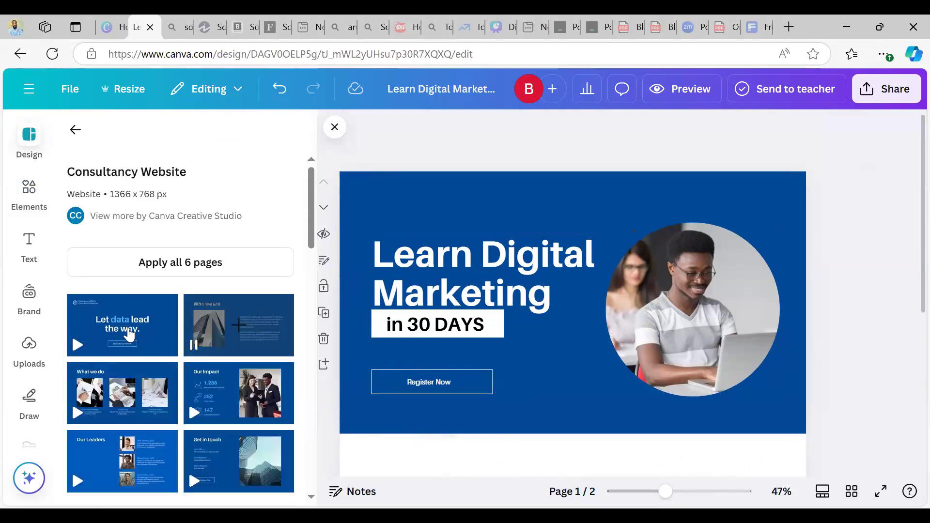
{"action": "scroll", "coordinate": [280, 415], "scroll_direction": "down", "scroll_amount": 1}
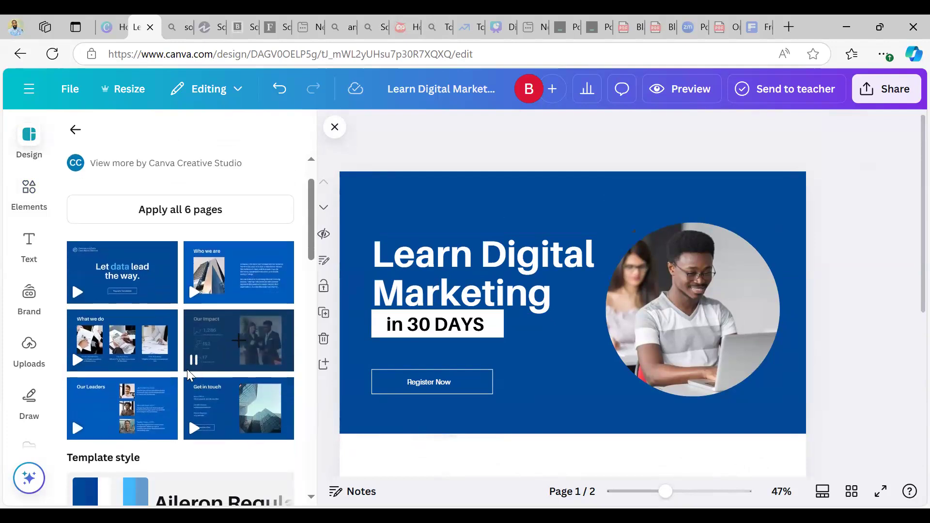
{"action": "scroll", "coordinate": [187, 373], "scroll_direction": "down", "scroll_amount": 2}
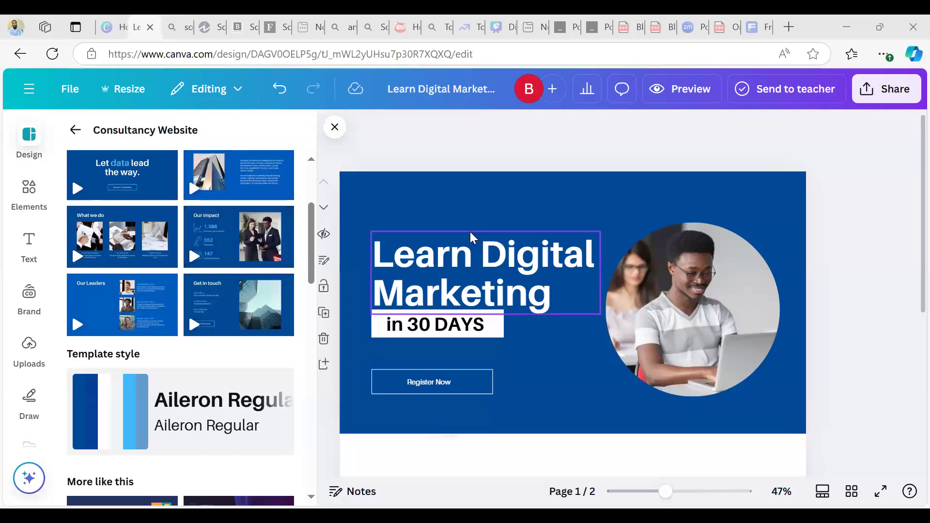
Add a third page after the white video section and set its background to the document's dark blue
{"action": "left_click", "coordinate": [595, 233]}
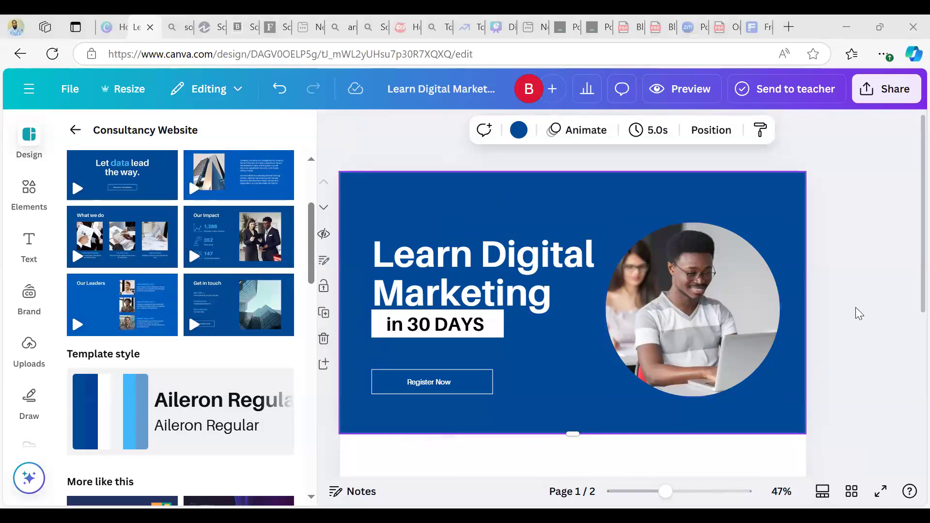
{"action": "scroll", "coordinate": [856, 307], "scroll_direction": "down", "scroll_amount": 5}
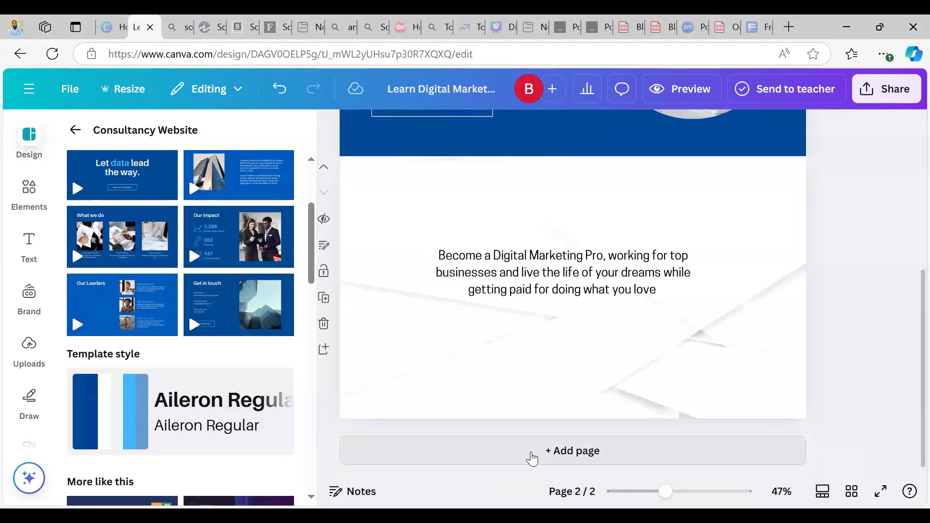
{"action": "left_click", "coordinate": [532, 453]}
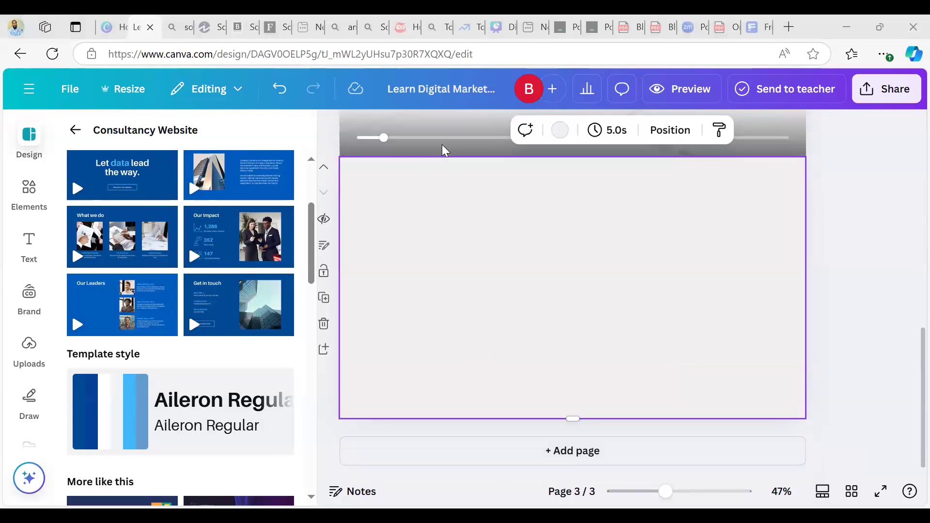
{"action": "left_click", "coordinate": [560, 130]}
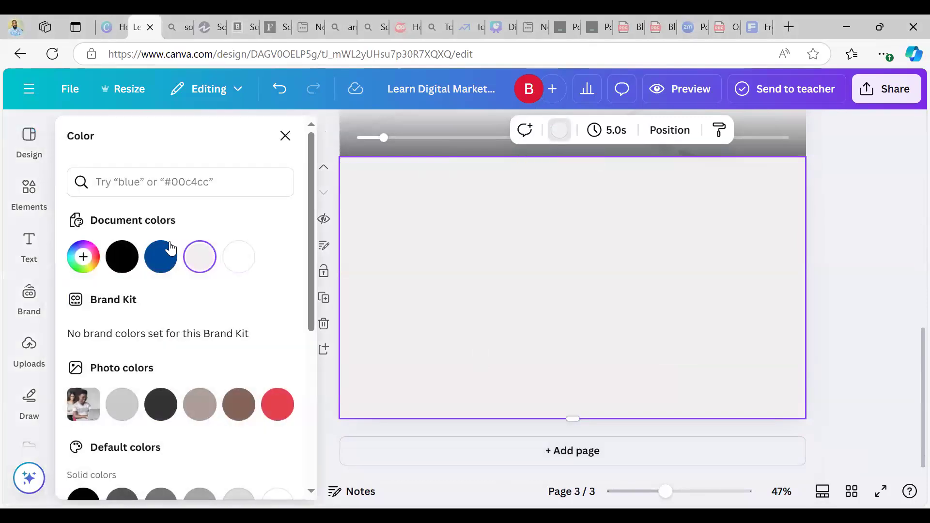
{"action": "left_click", "coordinate": [160, 257]}
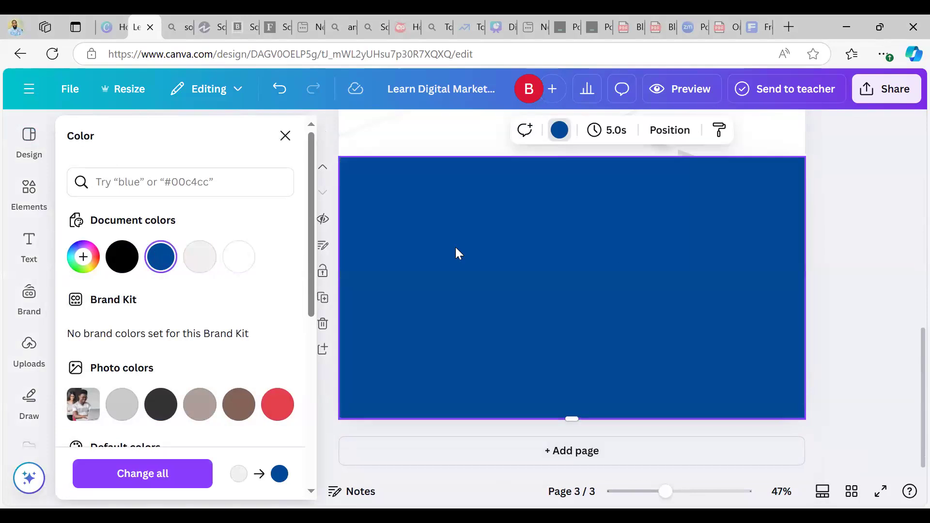
Add a body text box reading "Get Remote Job Opportunities" to the blue third page
{"action": "left_click", "coordinate": [32, 194]}
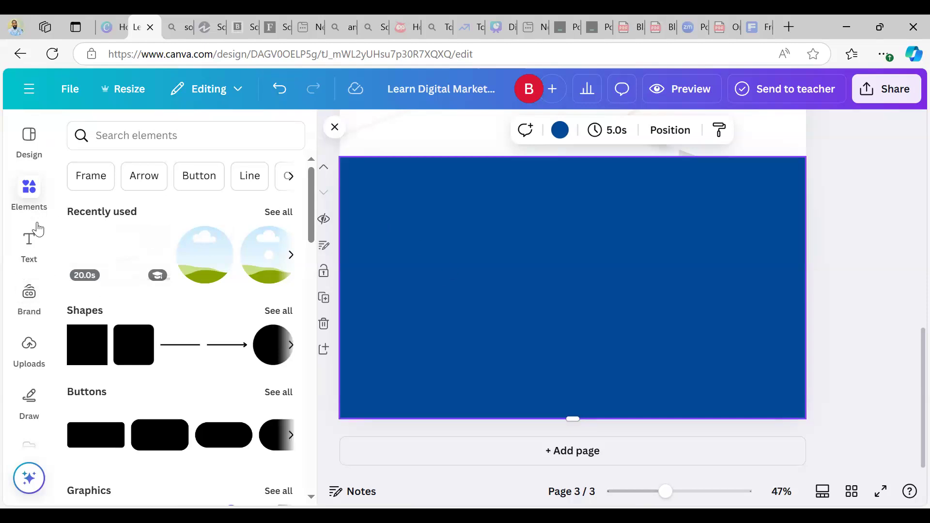
{"action": "left_click", "coordinate": [35, 248]}
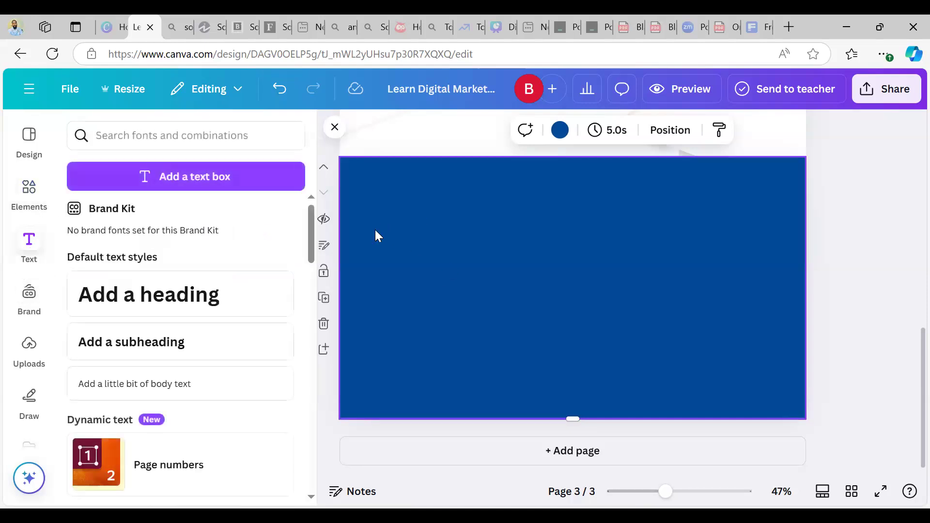
{"action": "left_click", "coordinate": [160, 383]}
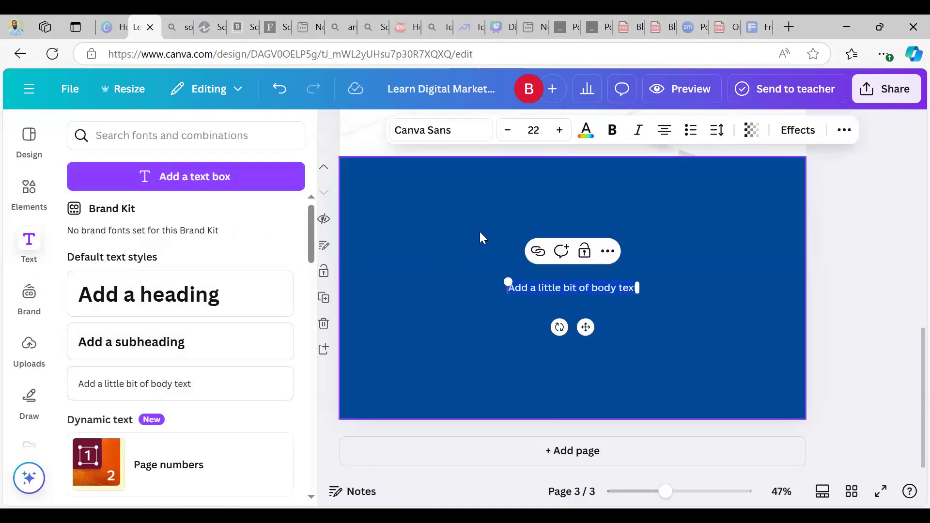
{"action": "type", "text": "Get"}
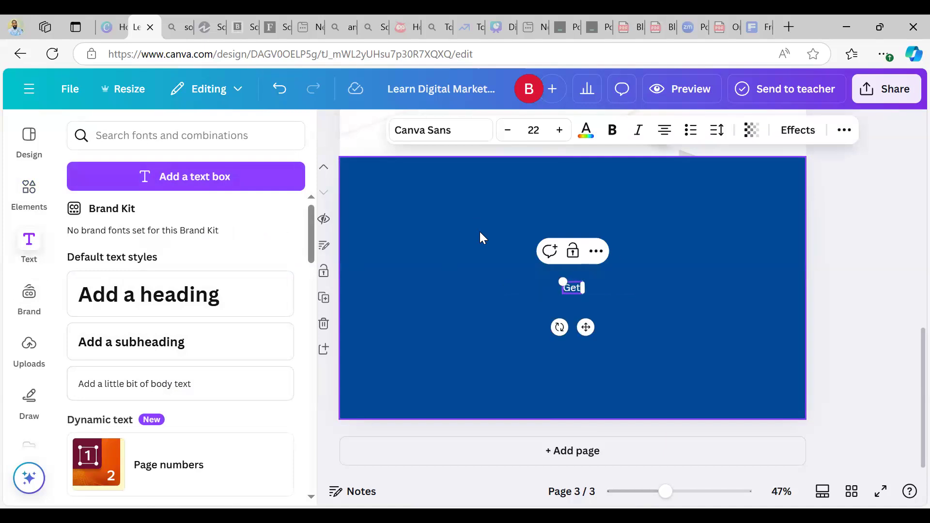
{"action": "type", "text": " Remote Jo"}
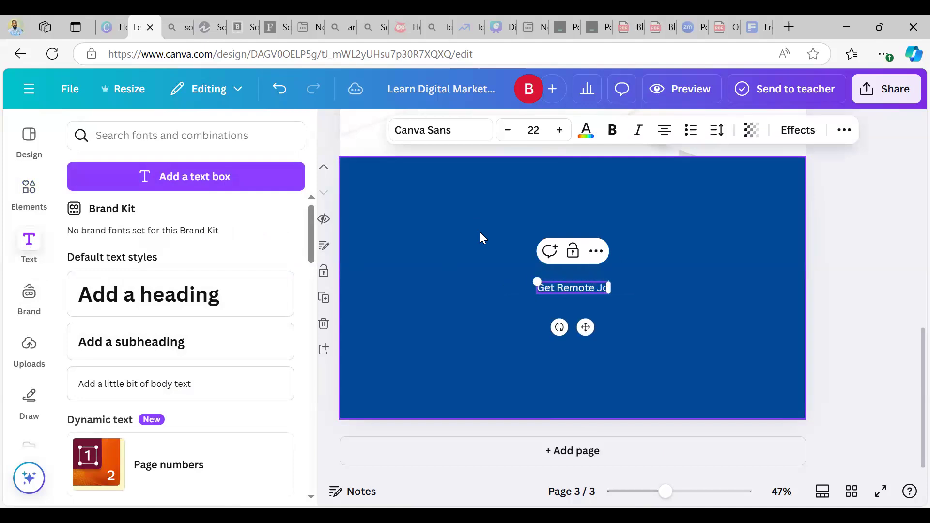
{"action": "type", "text": "b Oppo"}
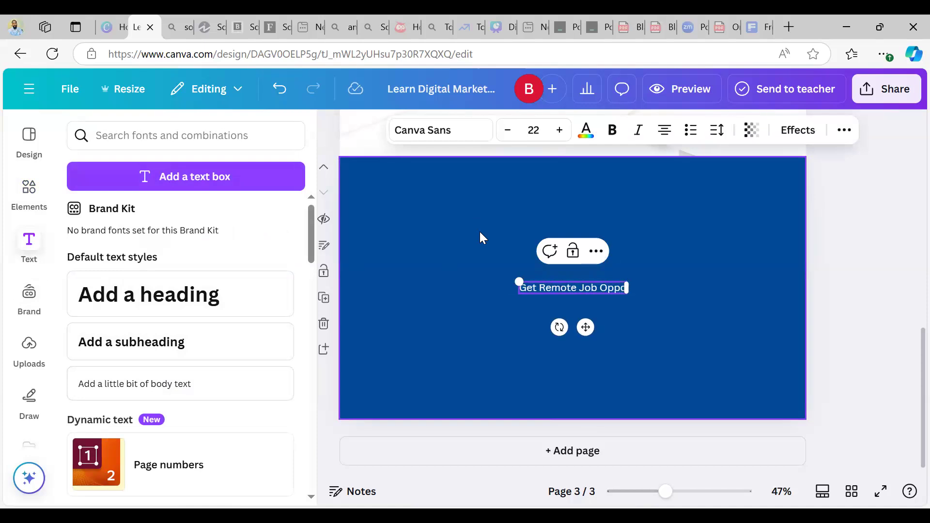
{"action": "type", "text": "rtunities"}
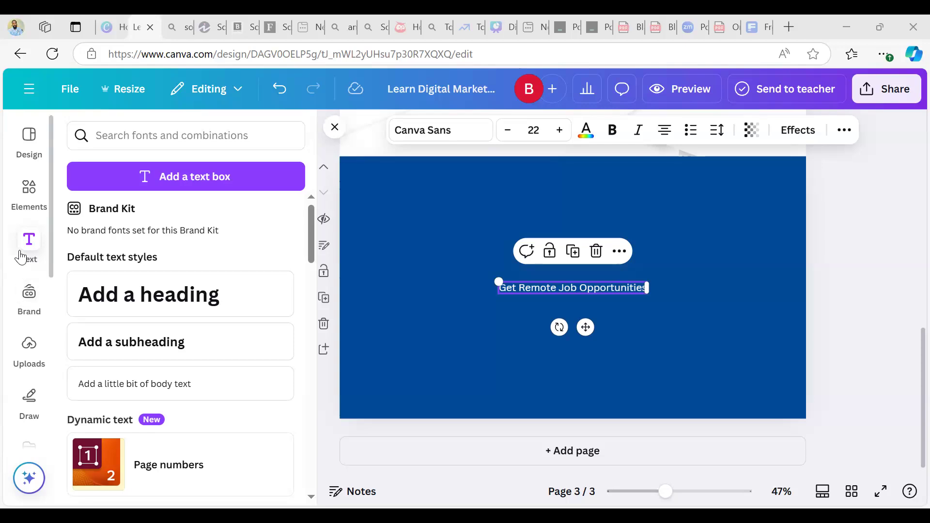
Add a heading reading "Why Should You Learn from Us?" to the third page and widen it to fit on two lines
{"action": "left_click", "coordinate": [131, 298]}
{"action": "type", "text": "Why "}
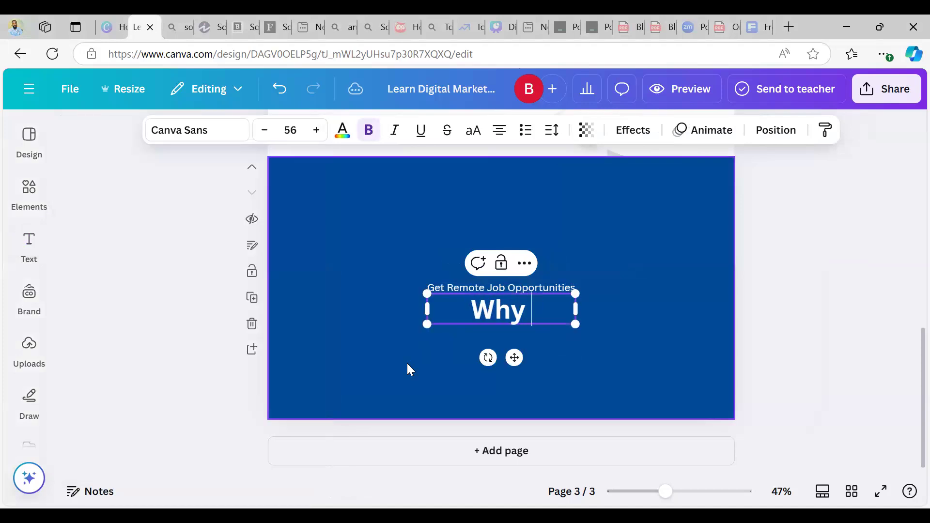
{"action": "type", "text": "Should You"}
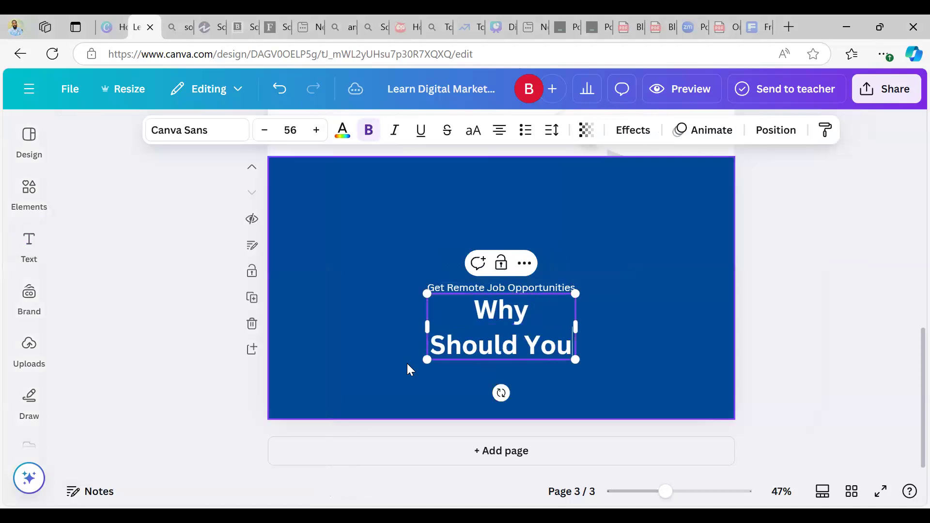
{"action": "type", "text": " Learn "}
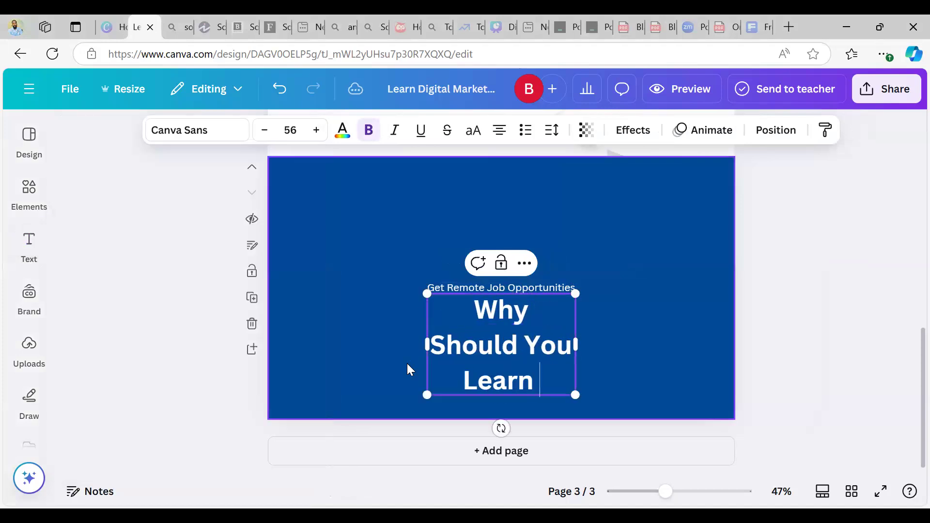
{"action": "type", "text": "from "}
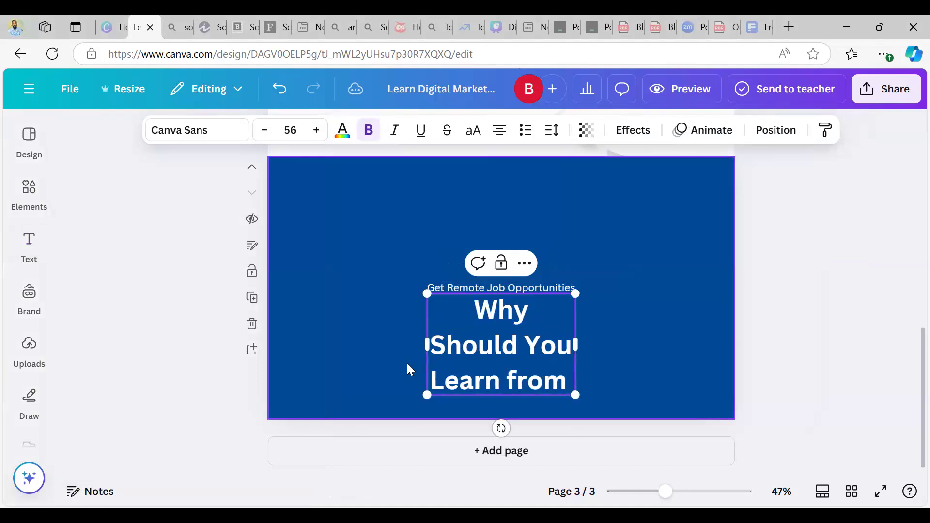
{"action": "type", "text": "Us?"}
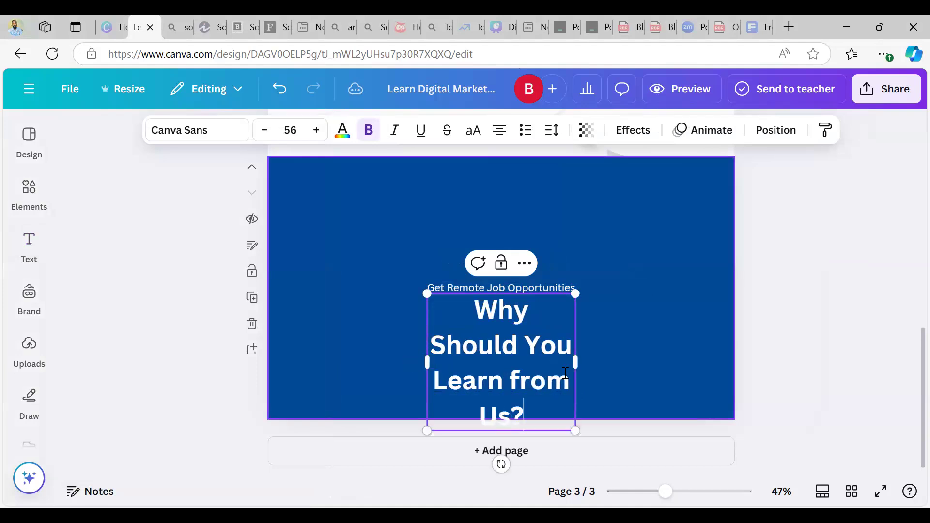
{"action": "left_click_drag", "start_coordinate": [576, 362], "coordinate": [658, 327]}
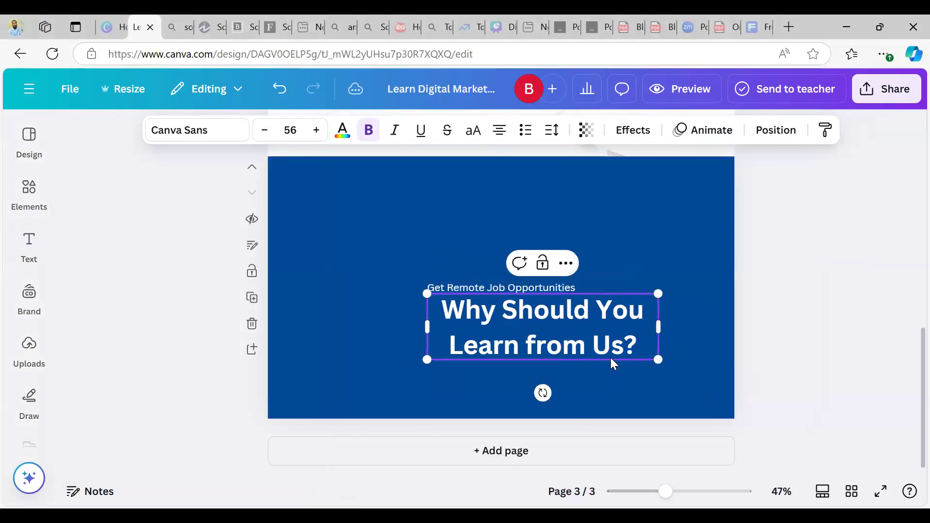
Change the heading's font to Aileron and set its line spacing to 1.06
{"action": "key", "text": "ctrl+shift+f"}
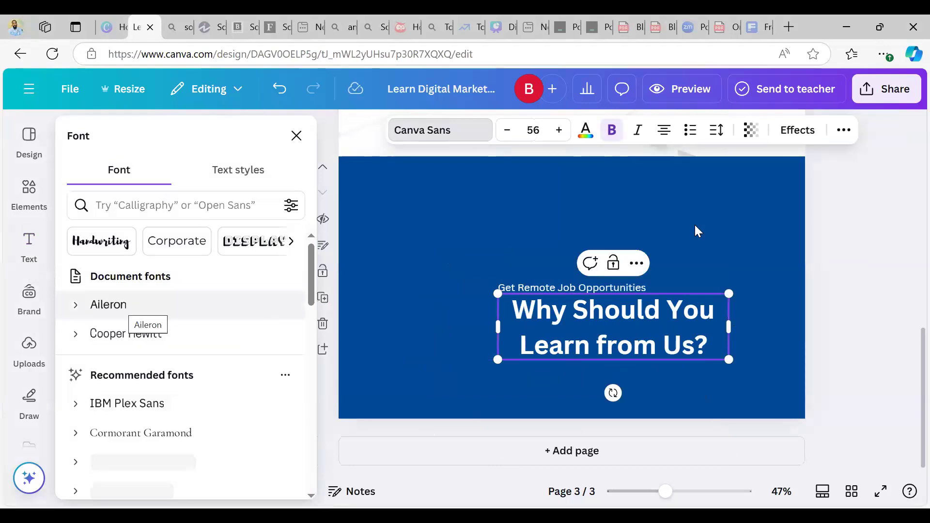
{"action": "left_click", "coordinate": [145, 305]}
{"action": "mouse_move", "coordinate": [729, 328]}
{"action": "left_mouse_down"}
{"action": "mouse_move", "coordinate": [786, 328]}
{"action": "mouse_move", "coordinate": [727, 327]}
{"action": "left_mouse_up"}
{"action": "left_click", "coordinate": [717, 130]}
{"action": "left_click_drag", "start_coordinate": [691, 240], "coordinate": [672, 241]}
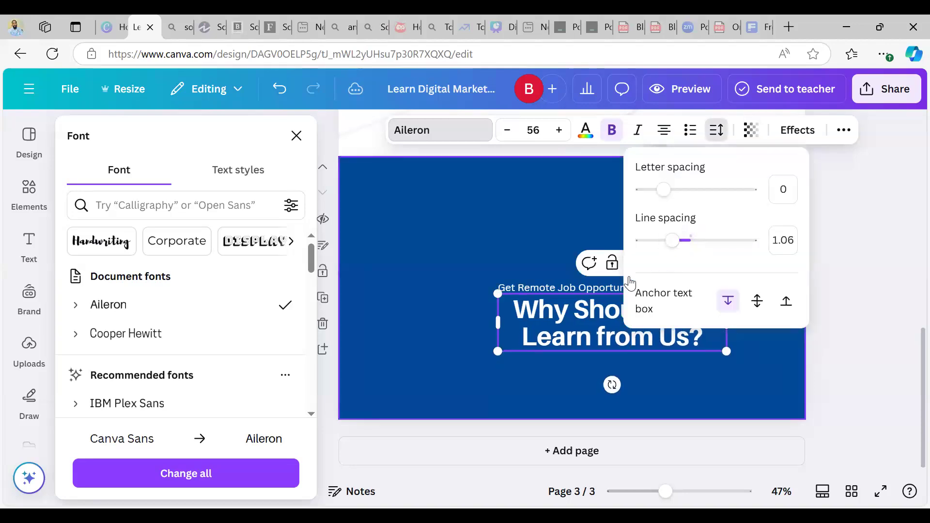
{"action": "left_click", "coordinate": [572, 213]}
Move the heading near the top centre of the blue page and the "Get Remote Job Opportunities" text to the page's left side
{"action": "left_click_drag", "start_coordinate": [625, 310], "coordinate": [605, 199]}
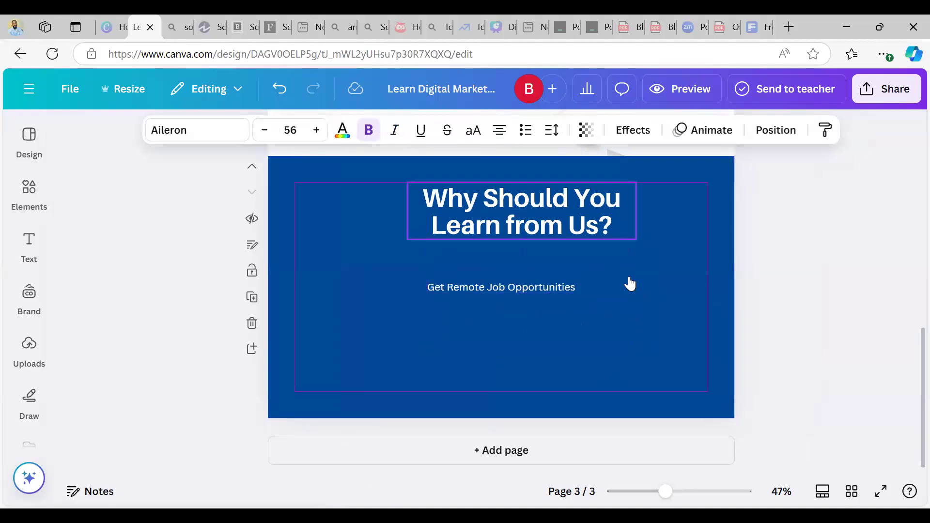
{"action": "left_click_drag", "start_coordinate": [540, 295], "coordinate": [375, 293]}
{"action": "left_click", "coordinate": [486, 290]}
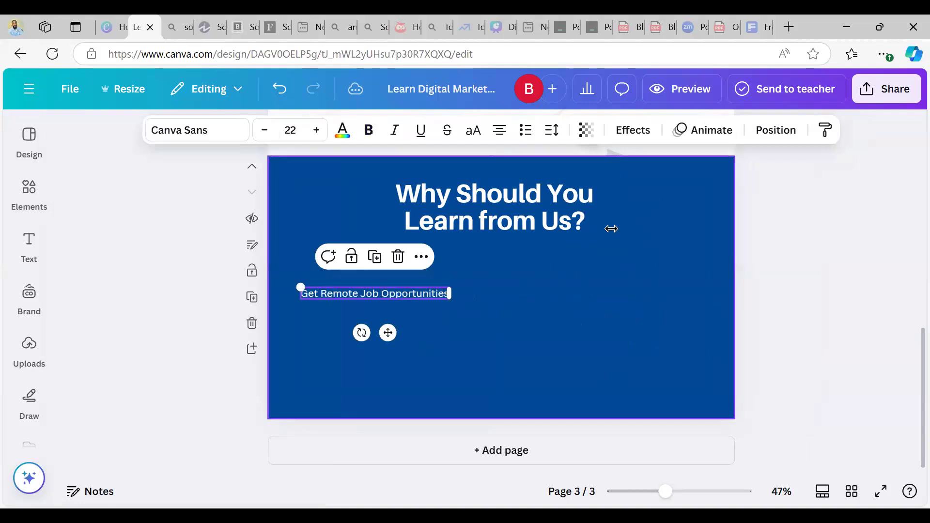
{"action": "left_click", "coordinate": [612, 230]}
{"action": "left_click", "coordinate": [605, 233]}
{"action": "scroll", "coordinate": [606, 248], "scroll_direction": "up", "scroll_amount": 1}
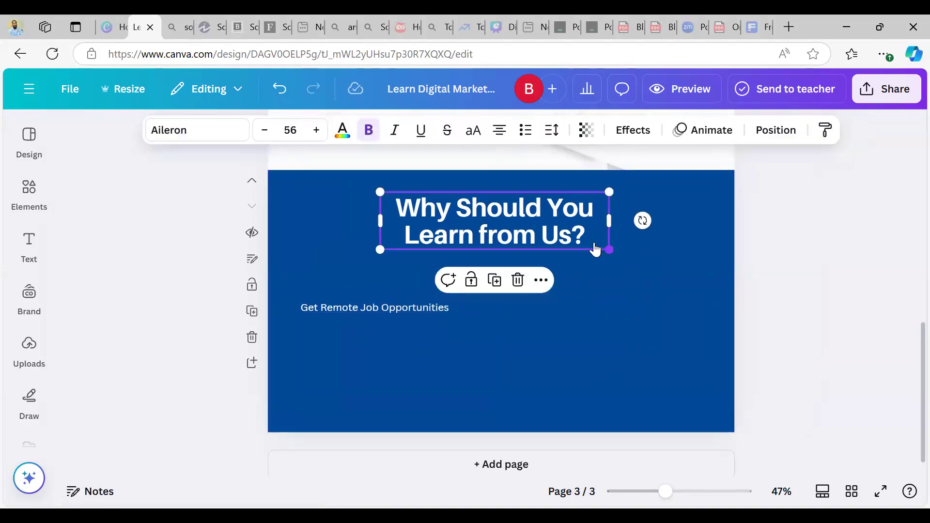
{"action": "right_click", "coordinate": [595, 249]}
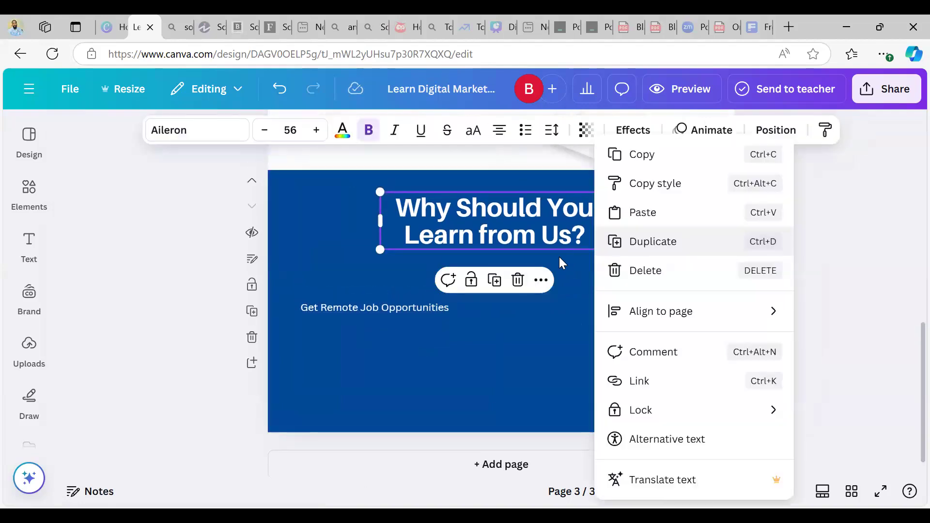
{"action": "left_click", "coordinate": [605, 246]}
{"action": "right_click", "coordinate": [586, 238]}
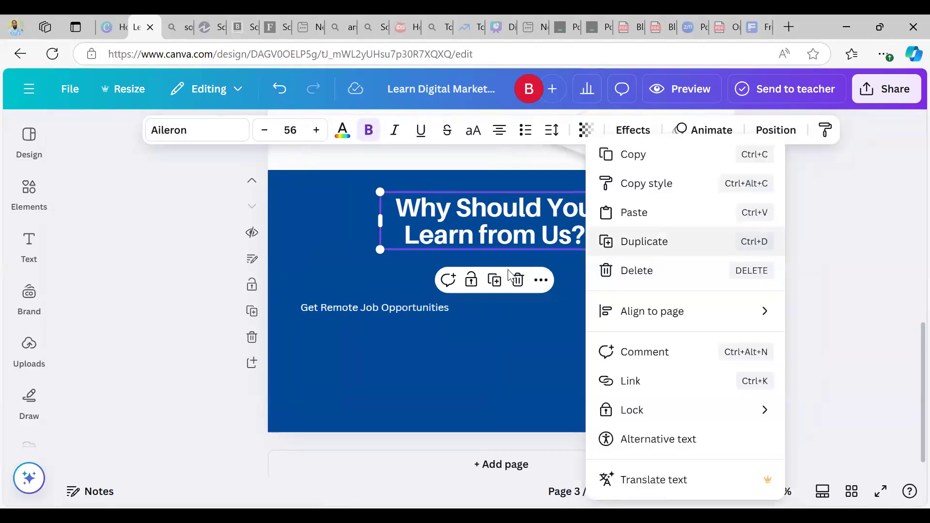
{"action": "left_click", "coordinate": [617, 292]}
{"action": "left_click", "coordinate": [616, 265]}
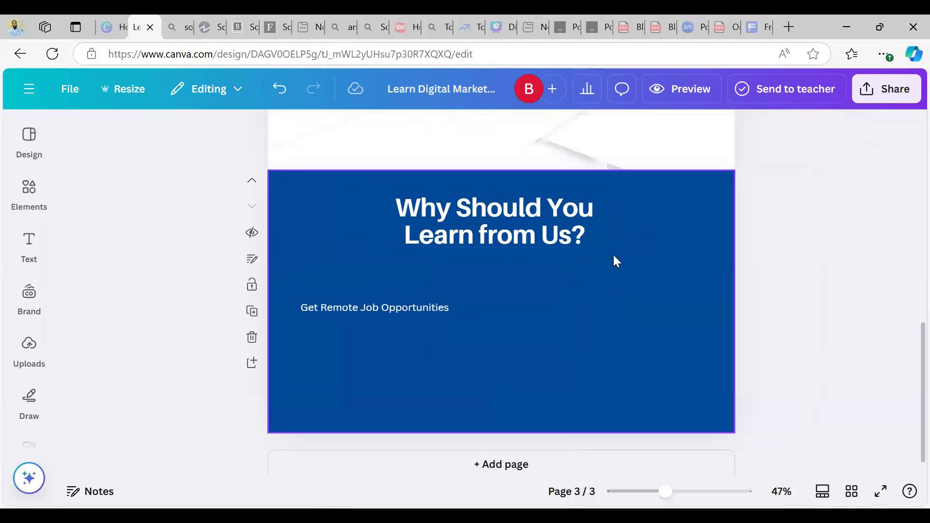
Shrink the "Why Should You Learn from Us?" heading to font size 48 and centre it horizontally near the top of the blue page
{"action": "left_click", "coordinate": [587, 240]}
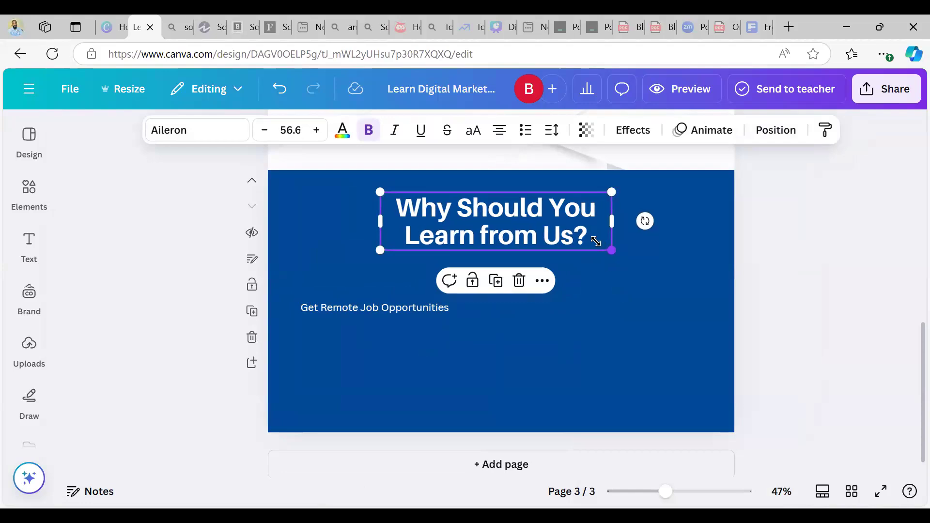
{"action": "left_click_drag", "start_coordinate": [596, 241], "coordinate": [577, 241]}
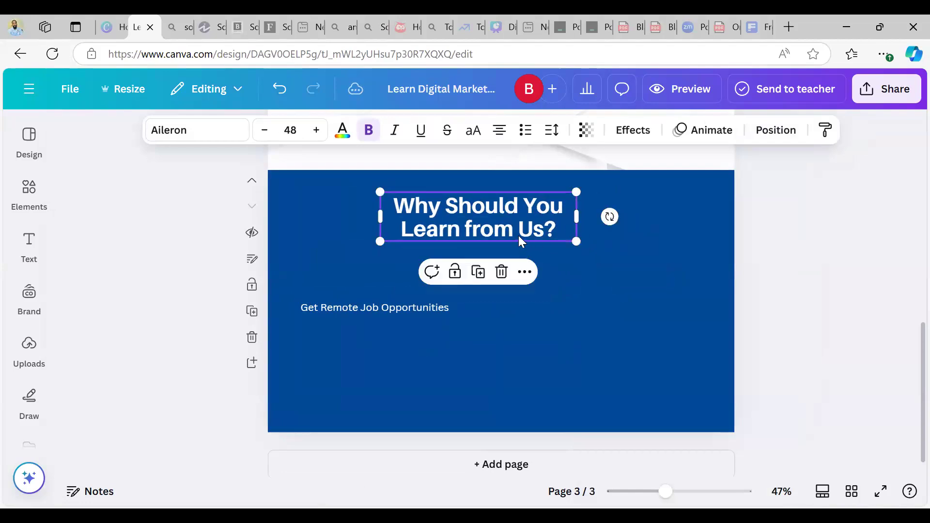
{"action": "right_click", "coordinate": [705, 259]}
{"action": "left_click", "coordinate": [828, 282]}
{"action": "left_click", "coordinate": [828, 282]}
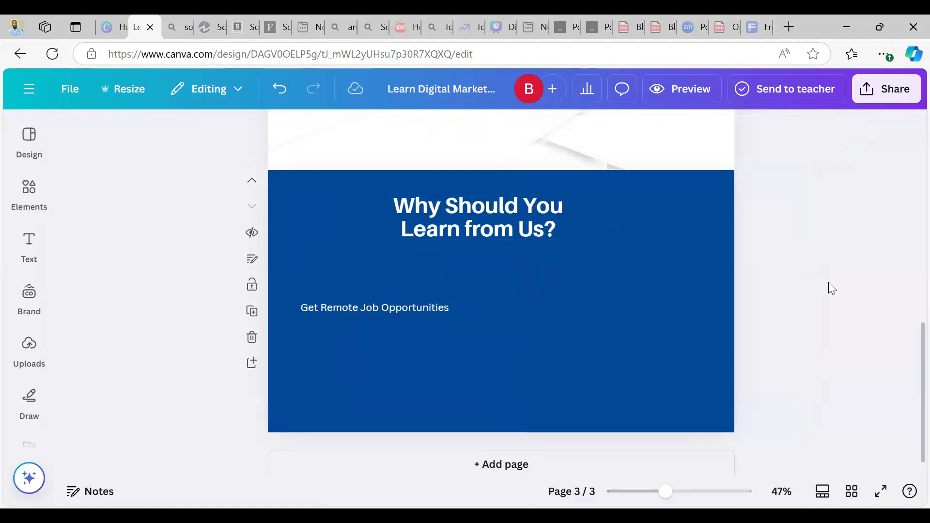
{"action": "left_click_drag", "start_coordinate": [479, 217], "coordinate": [502, 221]}
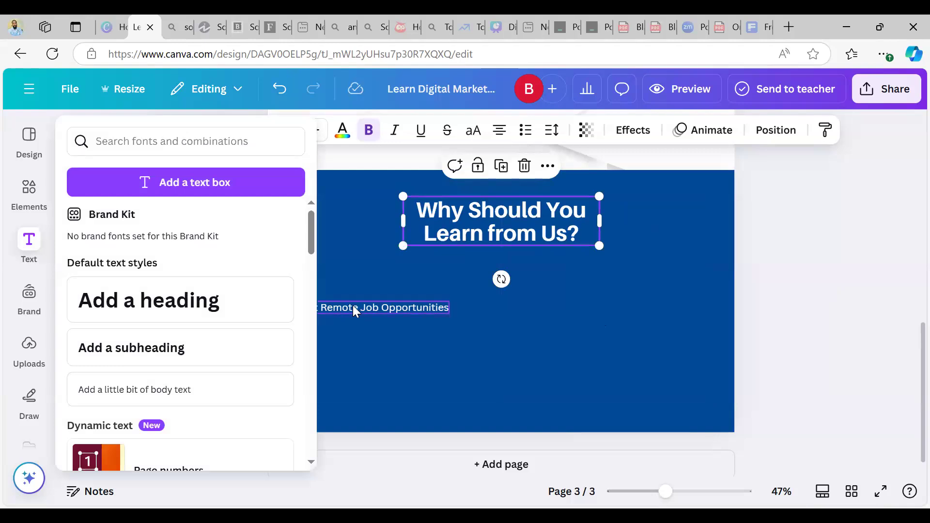
Duplicate the "Get Remote Job Opportunities" text, place the copy level with it on the page's right half, and reword it "Access to mentorship from Industry Experts"
{"action": "left_click", "coordinate": [353, 307]}
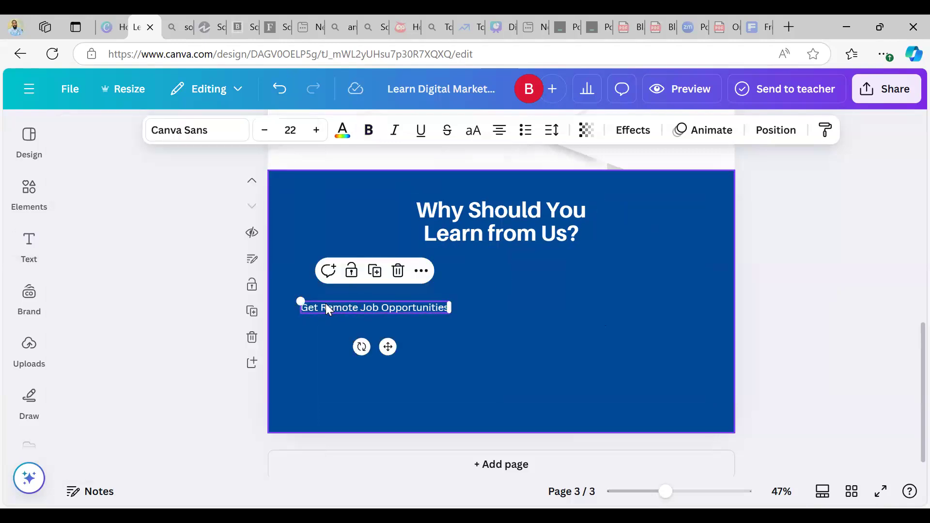
{"action": "left_click", "coordinate": [374, 275]}
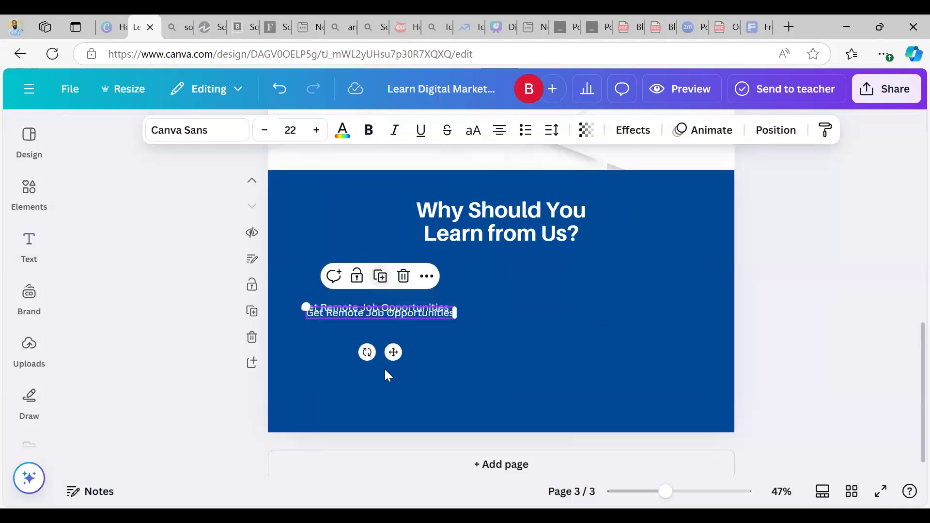
{"action": "left_click_drag", "start_coordinate": [439, 354], "coordinate": [579, 324]}
{"action": "double_click", "coordinate": [569, 311]}
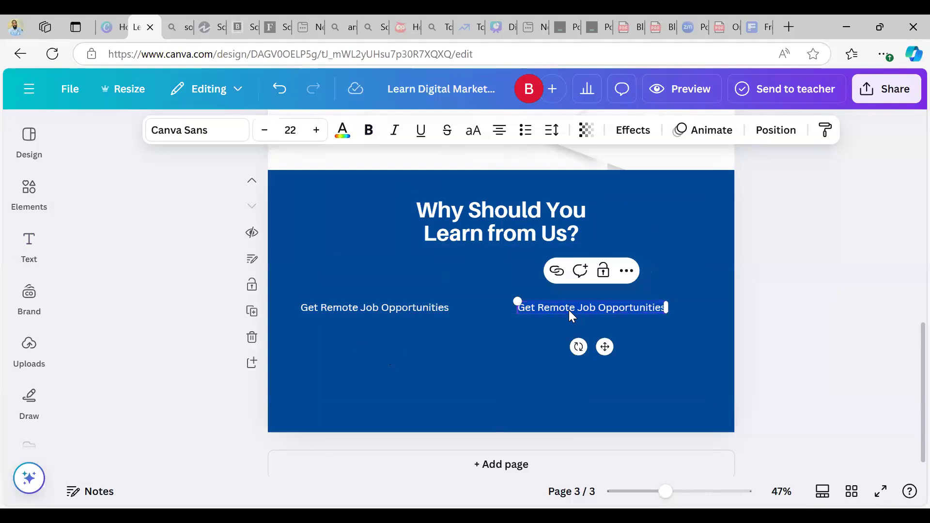
{"action": "type", "text": "Access t"}
{"action": "type", "text": "to"}
{"action": "key", "text": "BackSpace"}
{"action": "key", "text": "BackSpace"}
{"action": "type", "text": "o"}
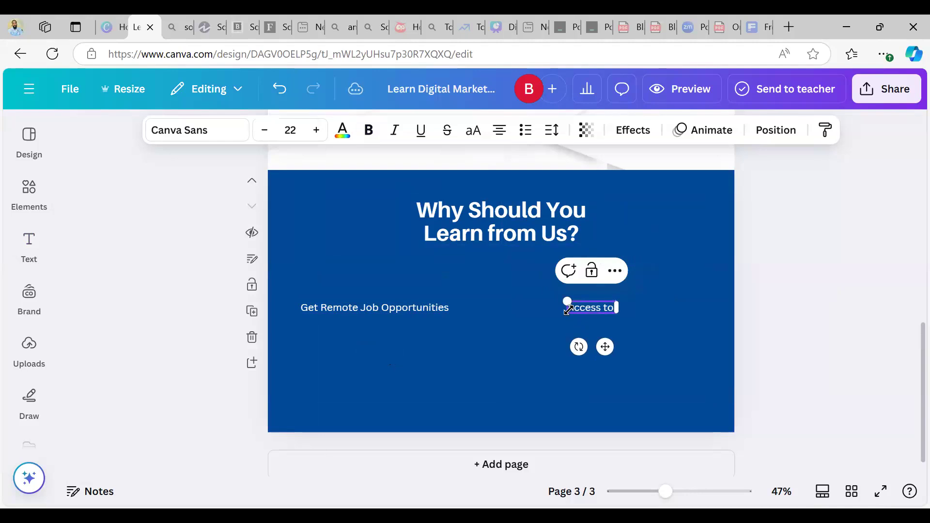
{"action": "type", "text": " mentorship t"}
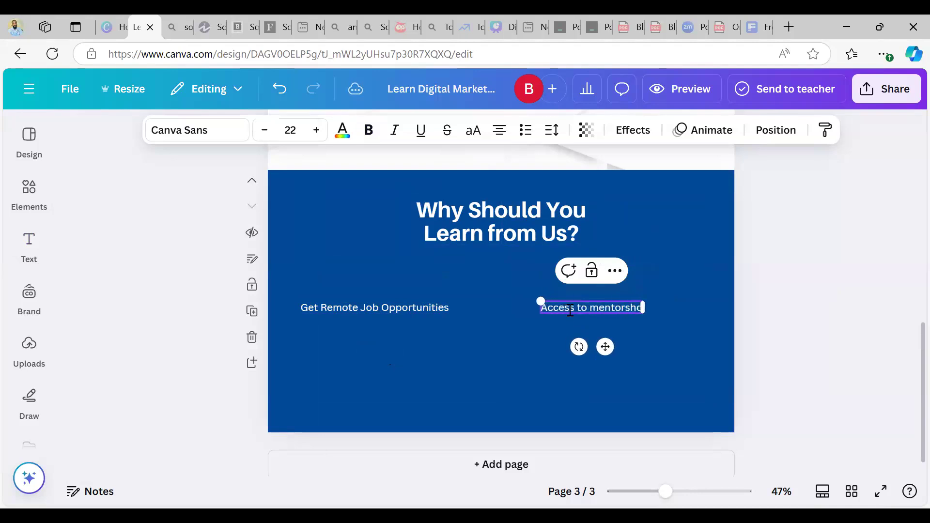
{"action": "type", "text": "rom"}
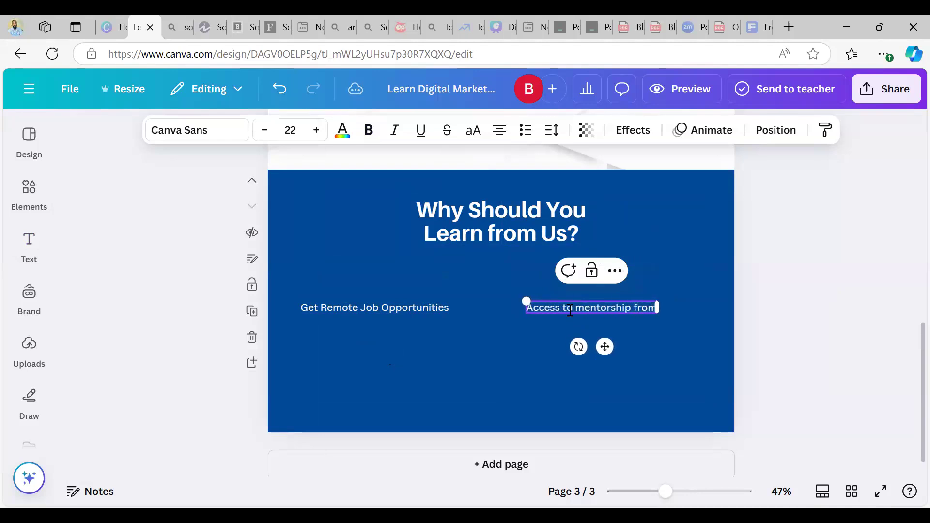
{"action": "type", "text": " Industry Experts"}
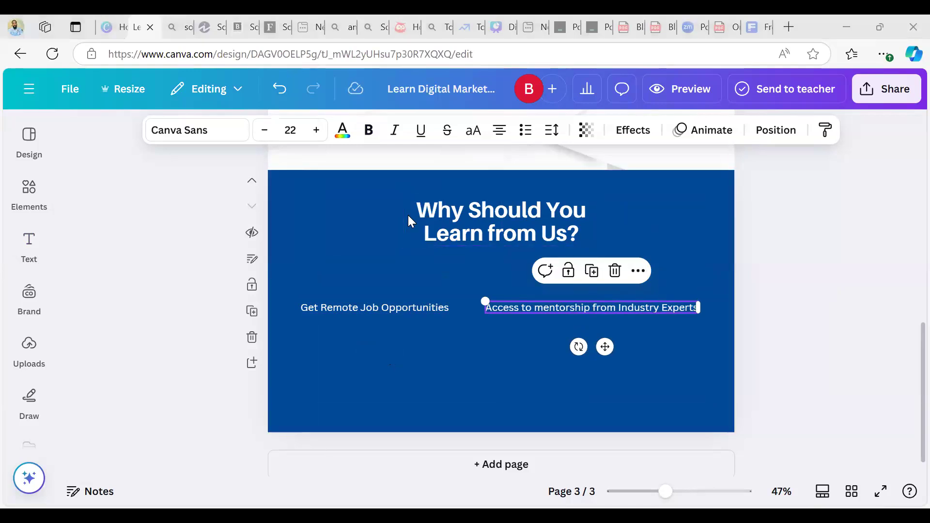
Duplicate the mentorship text below "Get Remote Job Opportunities" and replace the copy's wording with "Recieve Internationally Recognized certification"
{"action": "left_click", "coordinate": [591, 281]}
{"action": "left_click_drag", "start_coordinate": [789, 345], "coordinate": [405, 393]}
{"action": "double_click", "coordinate": [397, 379]}
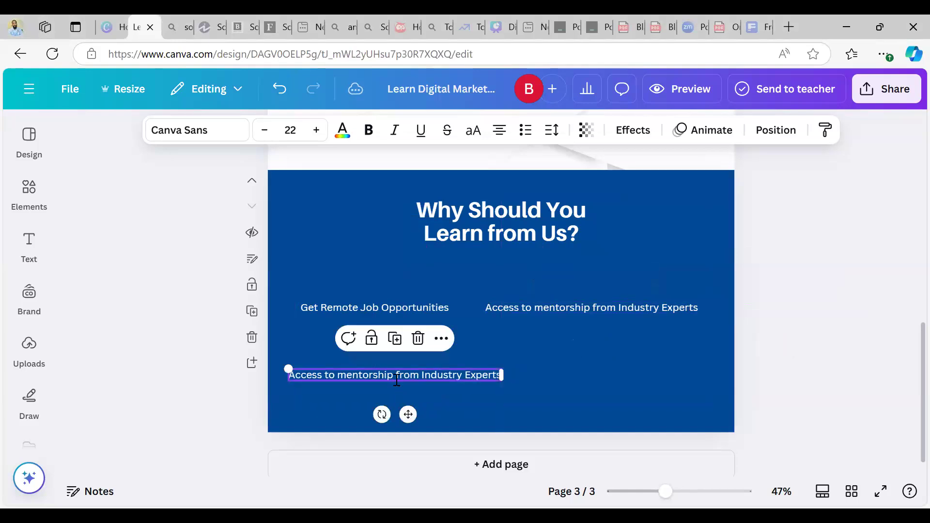
{"action": "type", "text": "Get"}
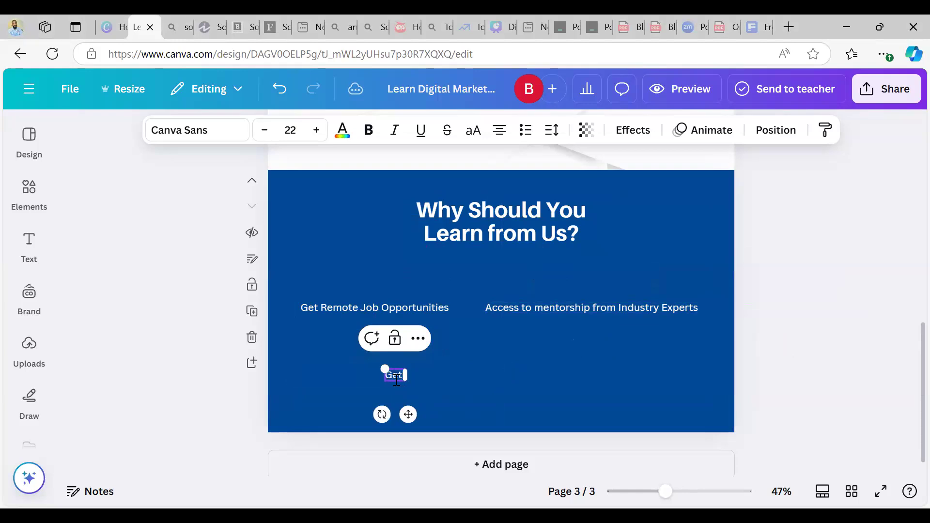
{"action": "key", "text": "BackSpace"}
{"action": "type", "text": "Recieve In"}
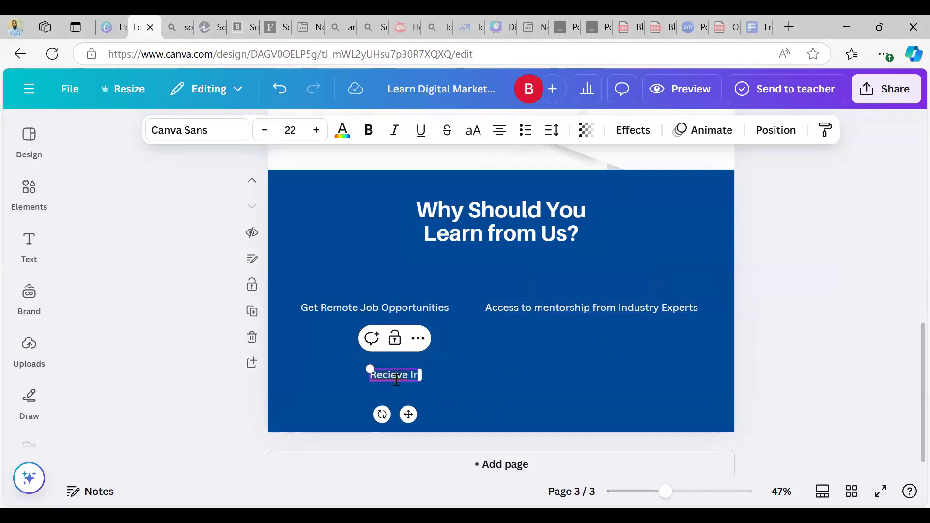
{"action": "type", "text": "ternationally Re"}
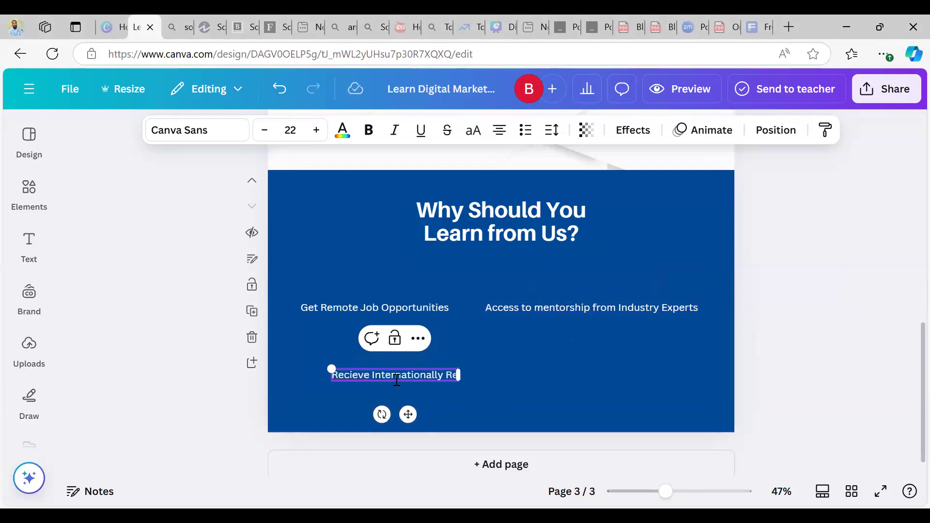
{"action": "type", "text": "cogn"}
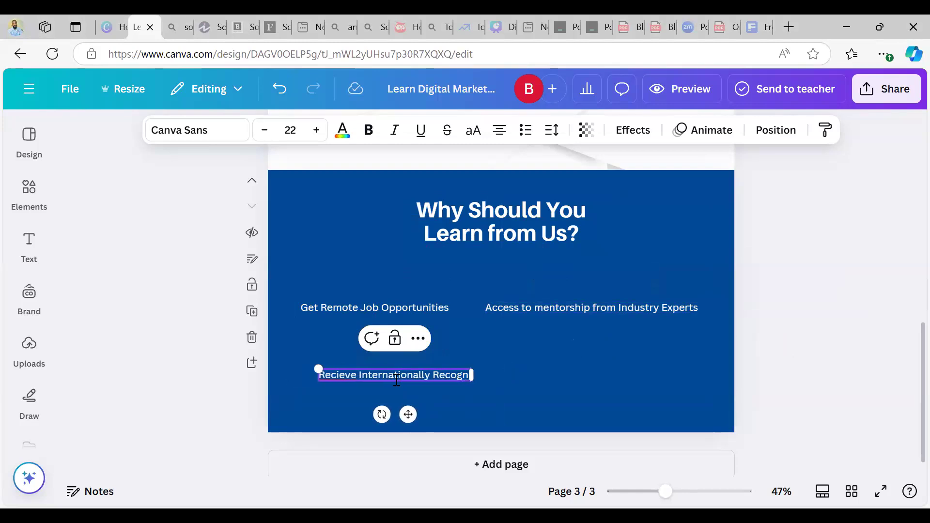
{"action": "type", "text": "ized certificatiuon"}
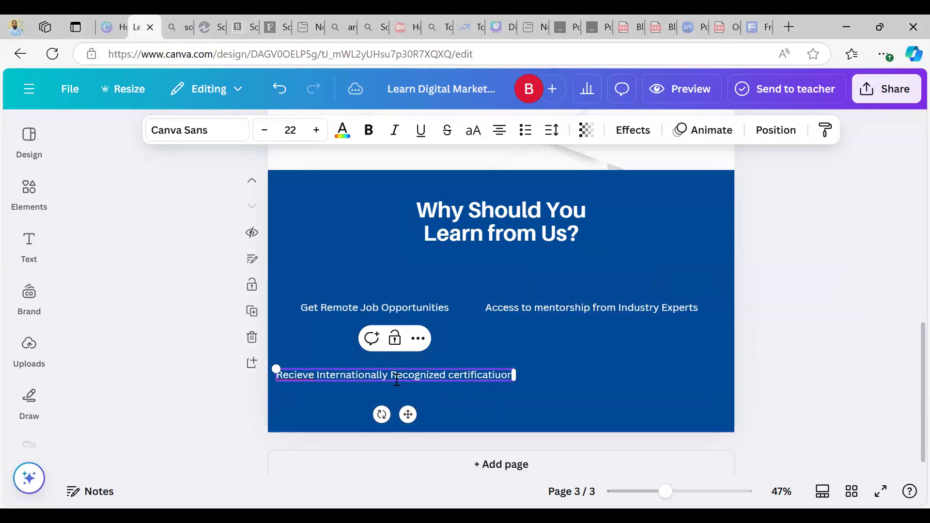
{"action": "key", "text": "BackSpace"}
{"action": "key", "text": "BackSpace"}
{"action": "type", "text": "on"}
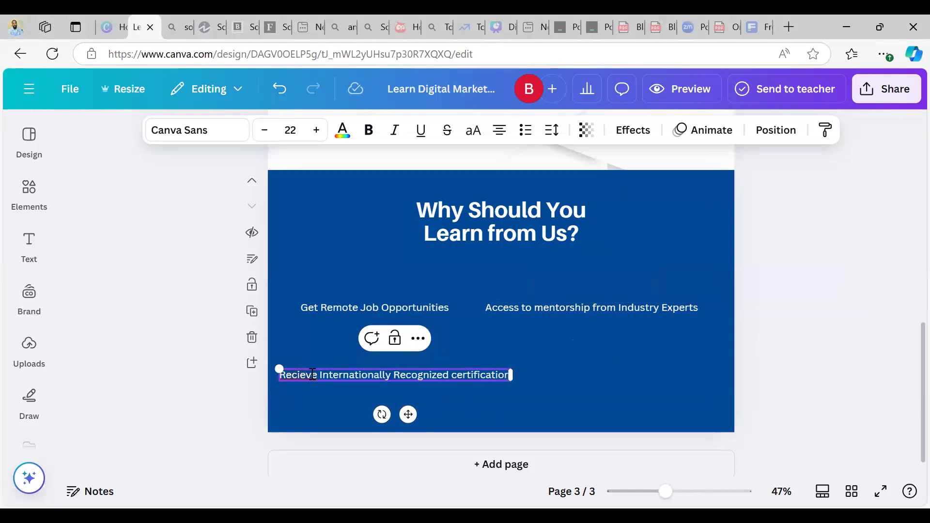
Correct the spelling of the first word in the certification text to "Receive"
{"action": "left_click", "coordinate": [313, 375]}
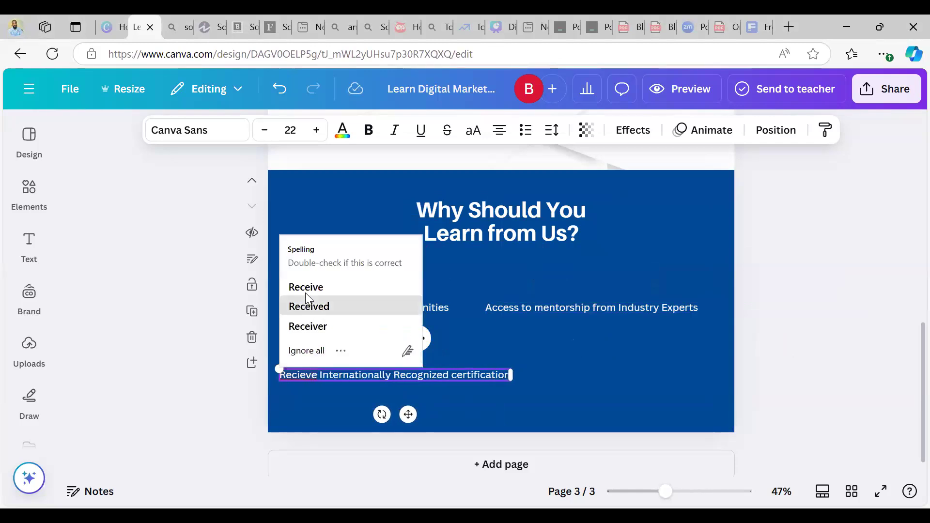
{"action": "left_click", "coordinate": [305, 376]}
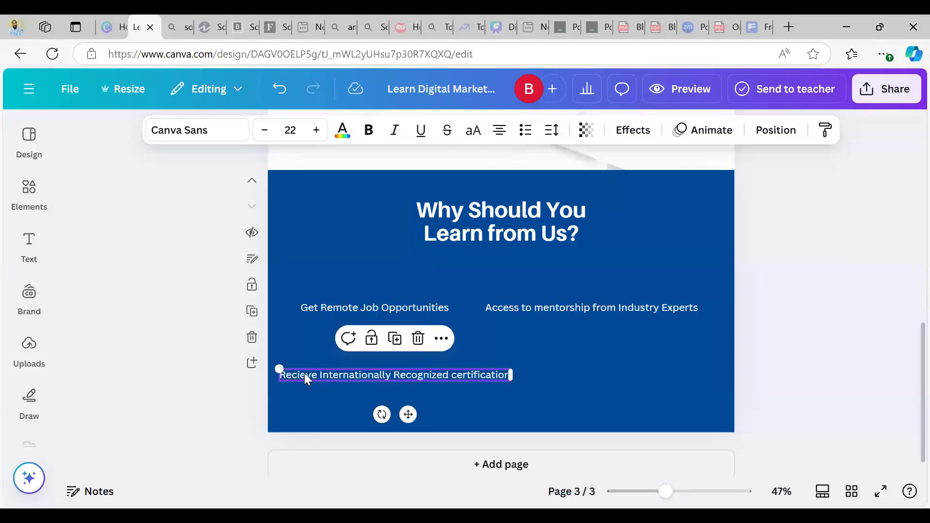
{"action": "key", "text": "BackSpace"}
{"action": "key", "text": "BackSpace"}
{"action": "type", "text": "ei"}
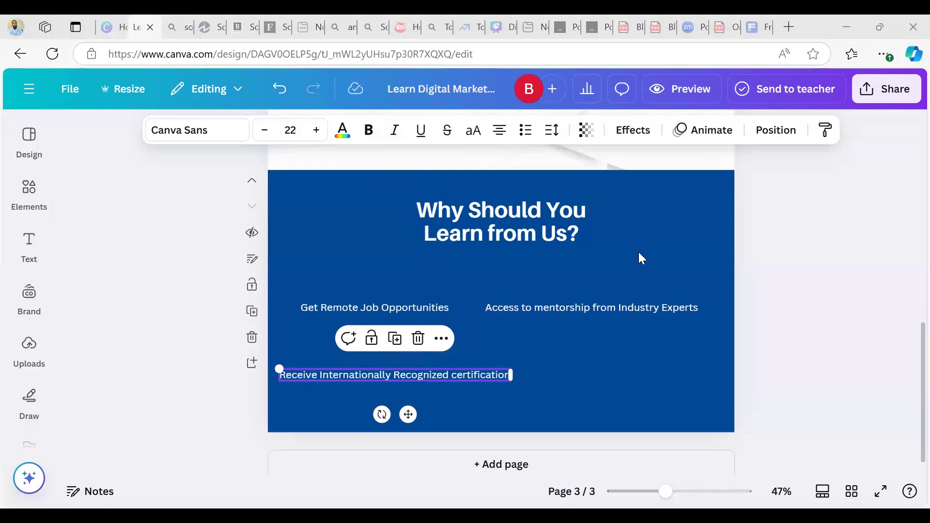
Duplicate the "Access to mentorship from Industry Experts" text, place the copy below it, and replace its wording with "Free Digital Marketing resources on the go"
{"action": "left_click", "coordinate": [594, 308]}
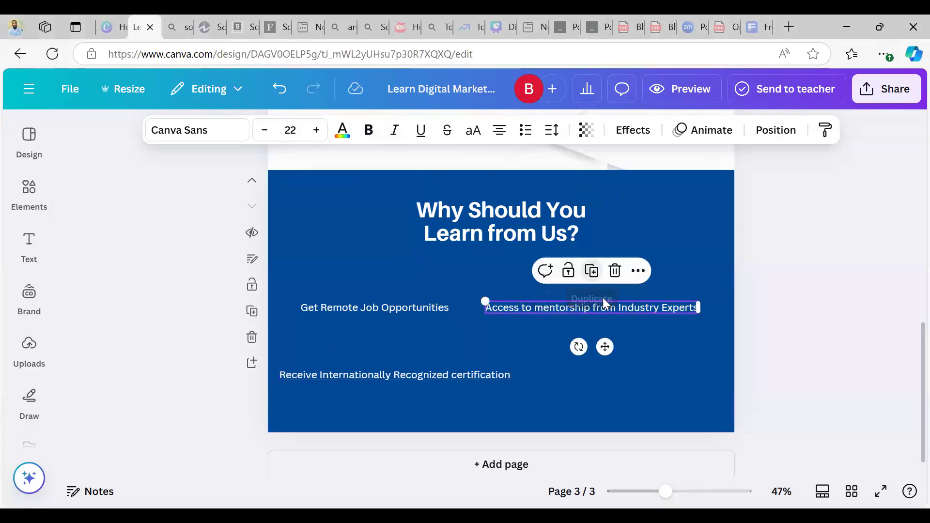
{"action": "left_click_drag", "start_coordinate": [605, 347], "coordinate": [616, 394]}
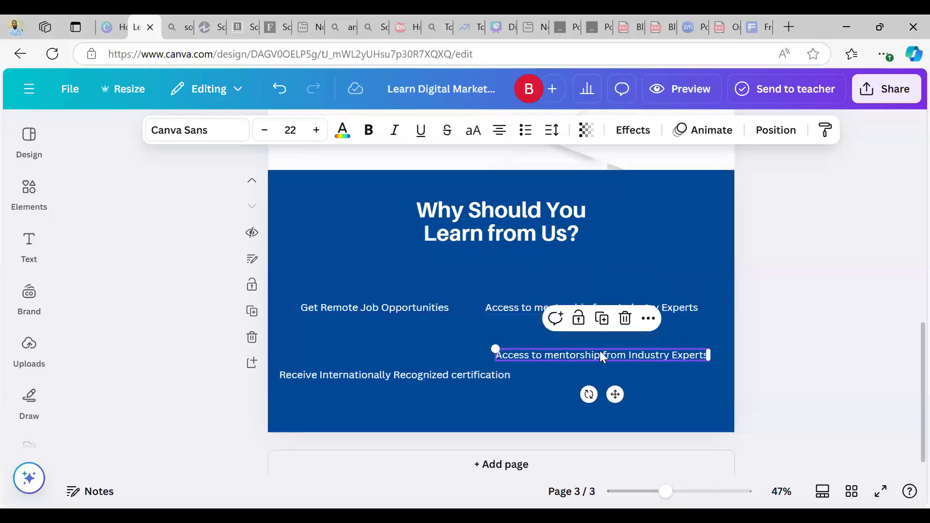
{"action": "left_click", "coordinate": [600, 353]}
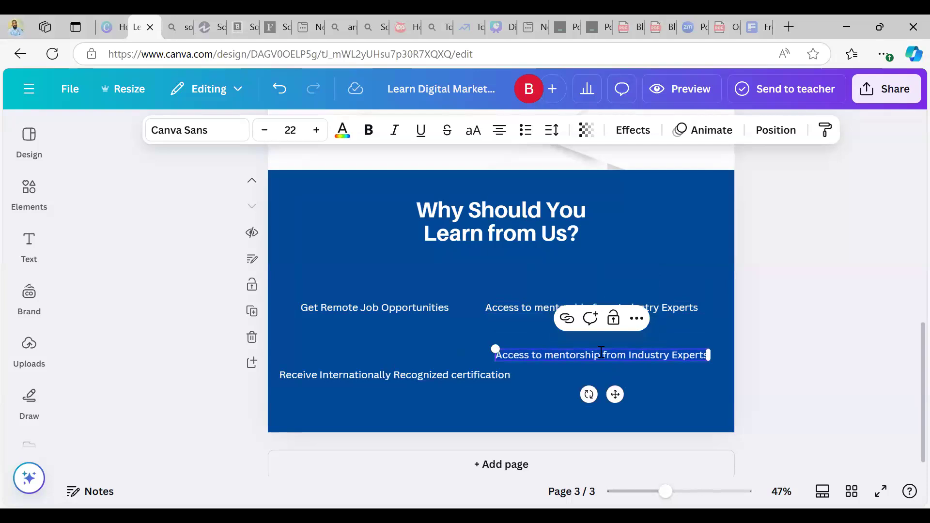
{"action": "type", "text": "Free"}
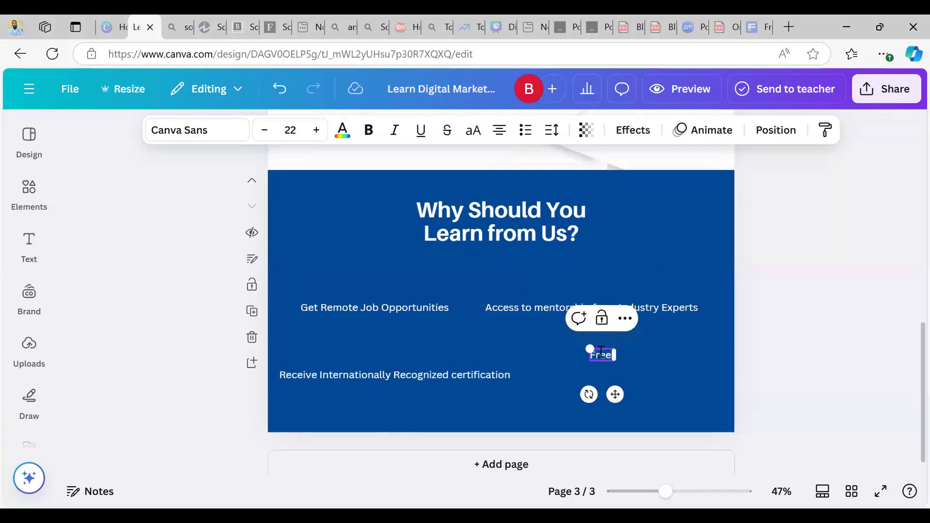
{"action": "type", "text": " Digital"}
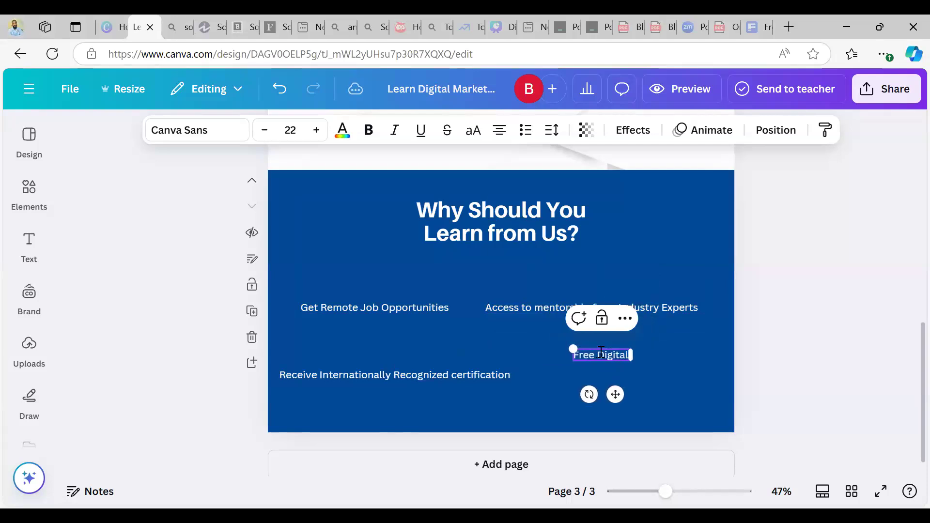
{"action": "type", "text": " Marketing"}
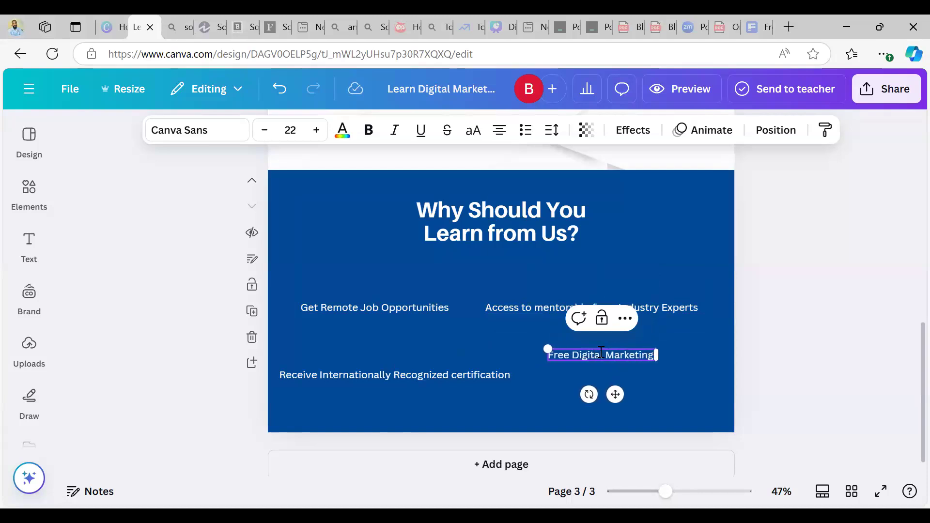
{"action": "type", "text": " resources"}
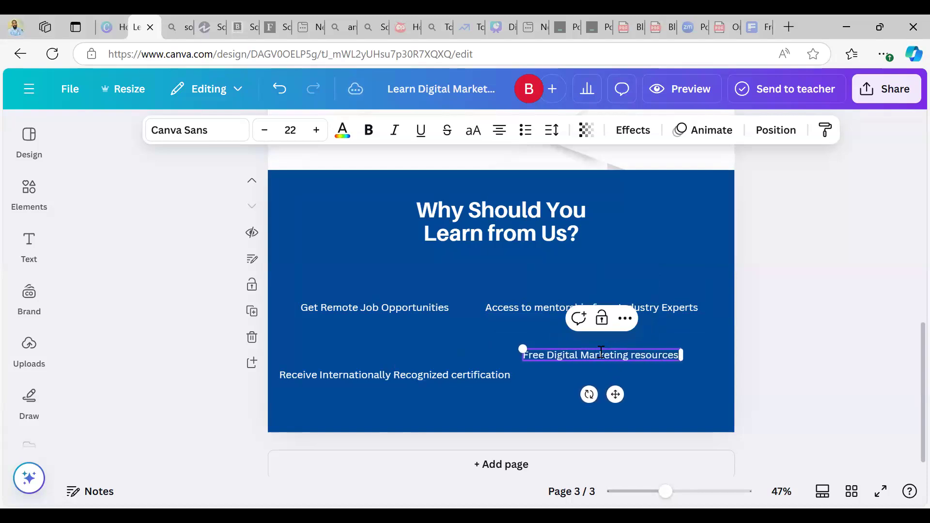
{"action": "type", "text": " c"}
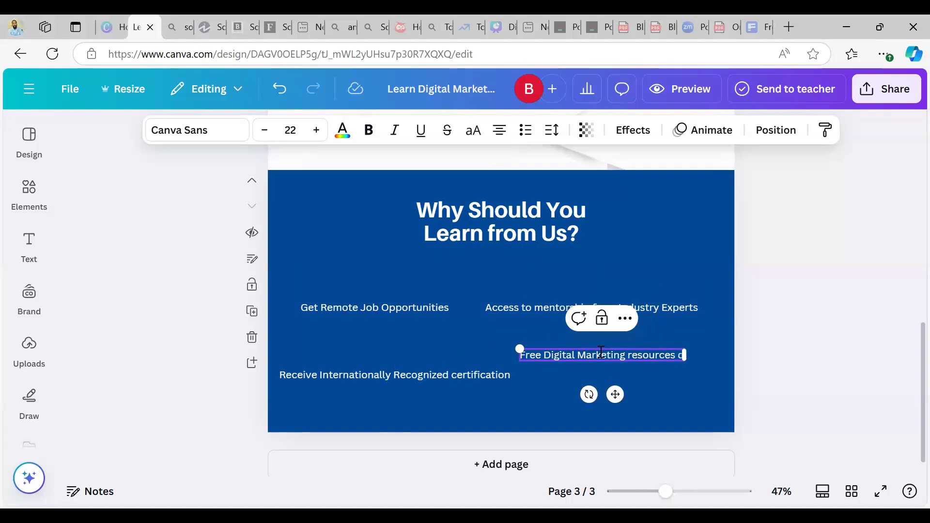
{"action": "type", "text": "n the"}
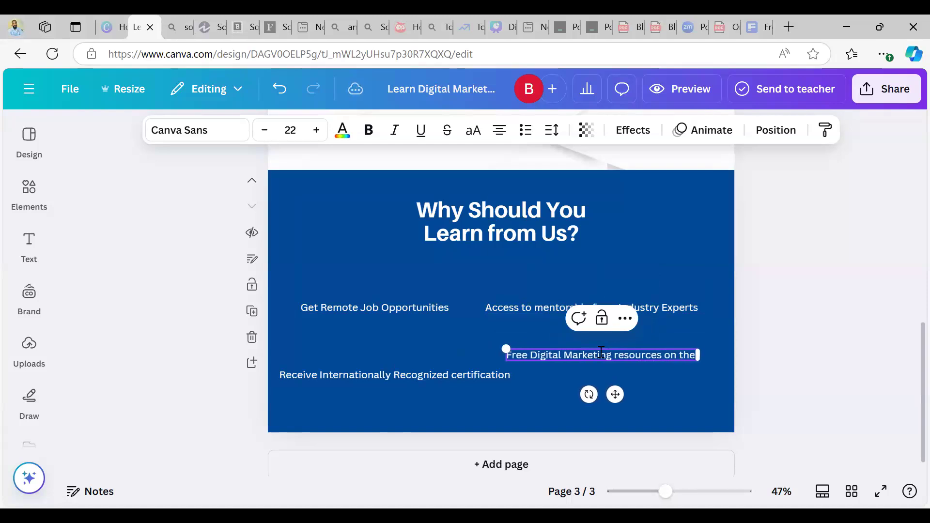
{"action": "type", "text": " go"}
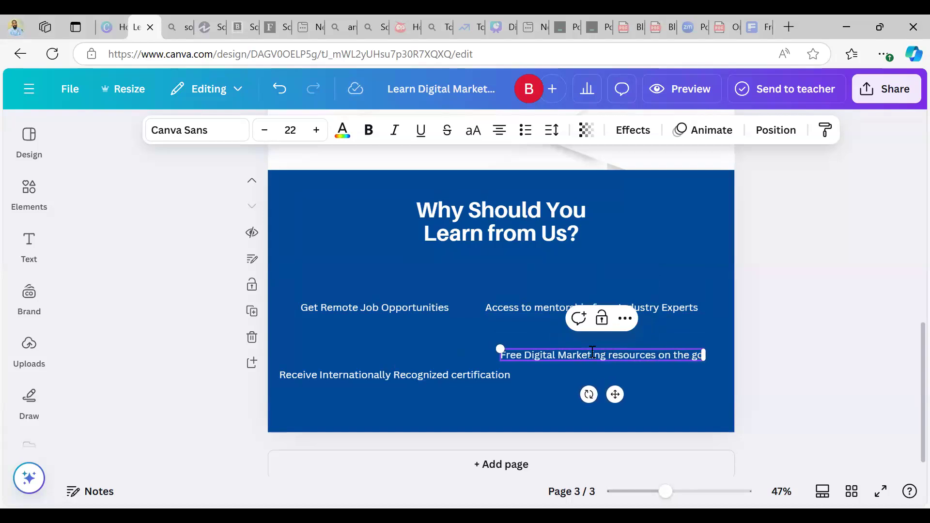
Insert the word "Access" after "Free" in the "Free Digital Marketing resources on the go" text
{"action": "left_click", "coordinate": [526, 356]}
{"action": "type", "text": "Access"}
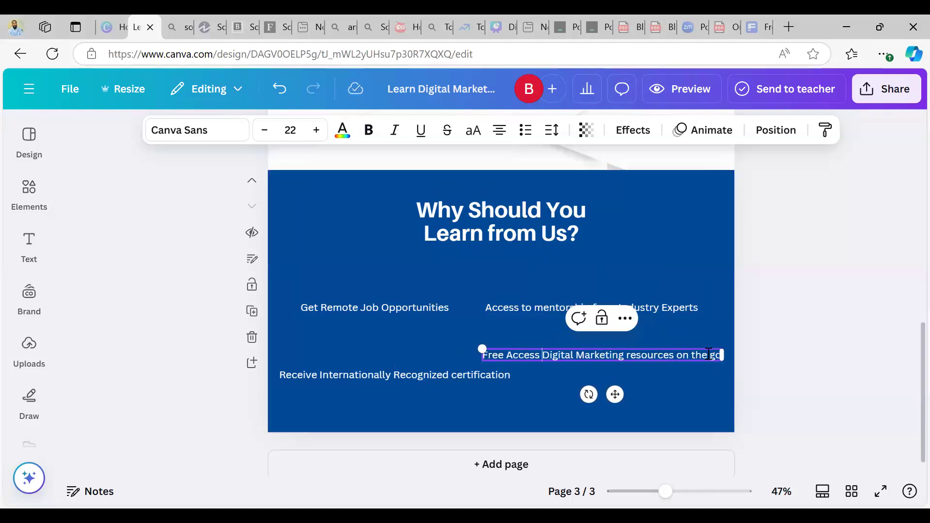
{"action": "left_click", "coordinate": [440, 306]}
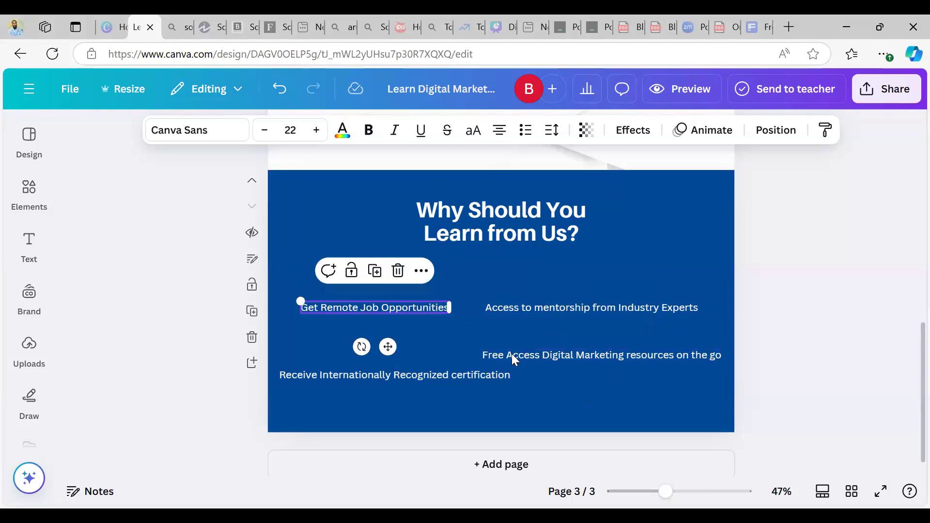
Narrow the "Free Access Digital Marketing resources on the go" and mentorship texts to two lines each, placing the resources text level with the certification text
{"action": "left_click", "coordinate": [548, 358]}
{"action": "left_click_drag", "start_coordinate": [727, 355], "coordinate": [654, 376]}
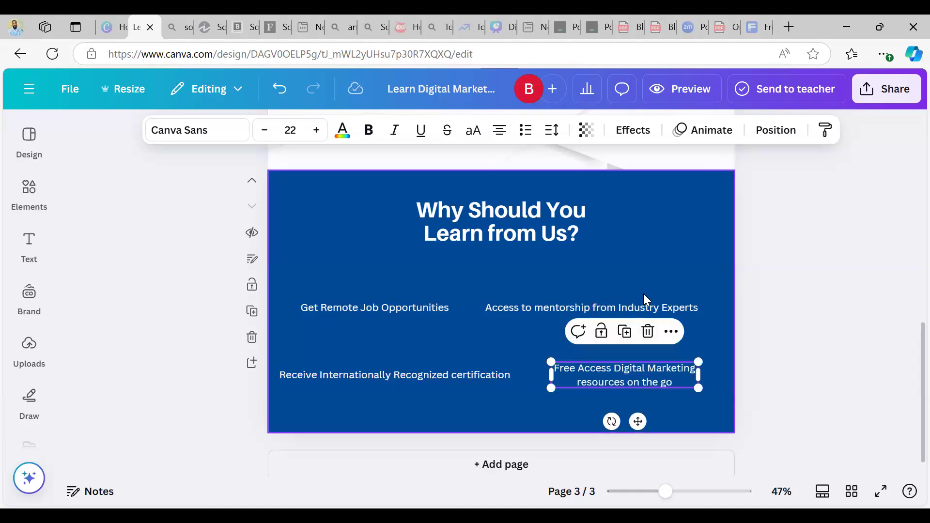
{"action": "left_click", "coordinate": [644, 305]}
{"action": "left_click_drag", "start_coordinate": [700, 309], "coordinate": [660, 310]}
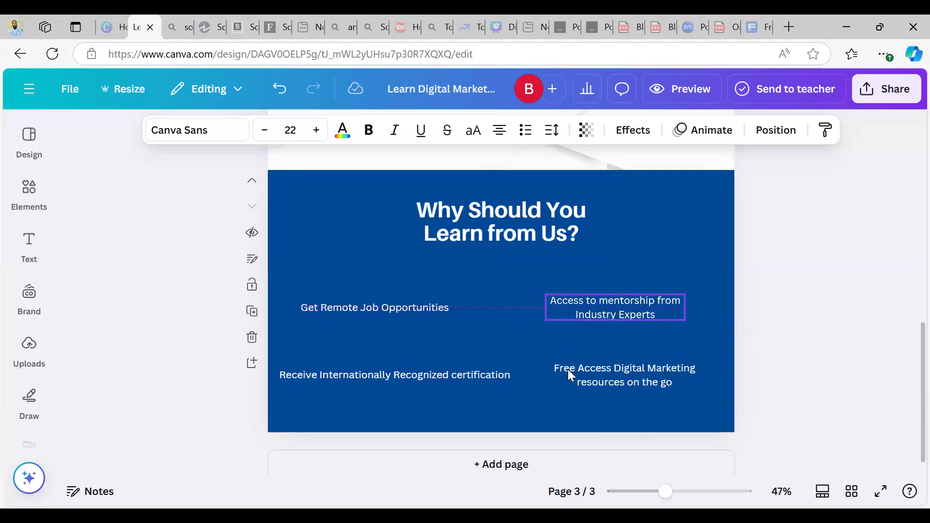
Wrap the certification text onto two lines centred under "Get Remote Job Opportunities", and raise that text level with the mentorship text's first line
{"action": "left_click", "coordinate": [454, 377]}
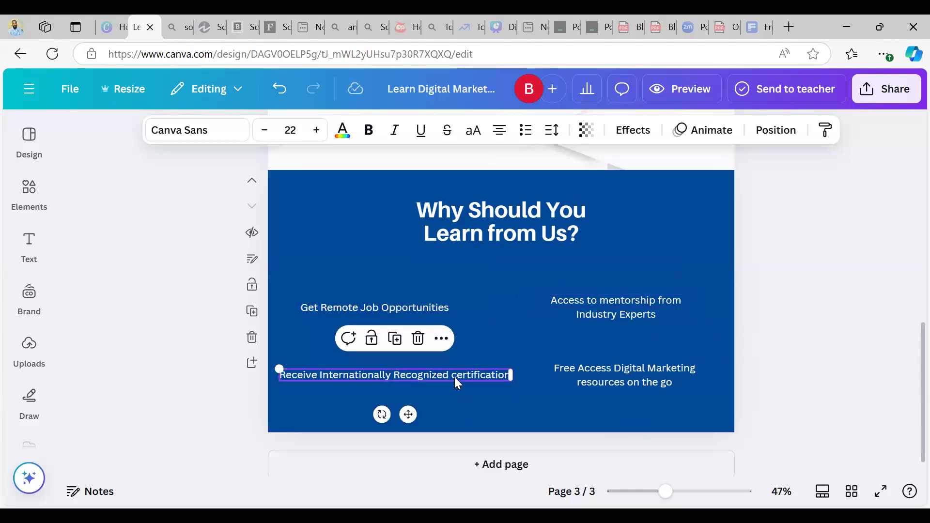
{"action": "left_click_drag", "start_coordinate": [514, 376], "coordinate": [425, 369]}
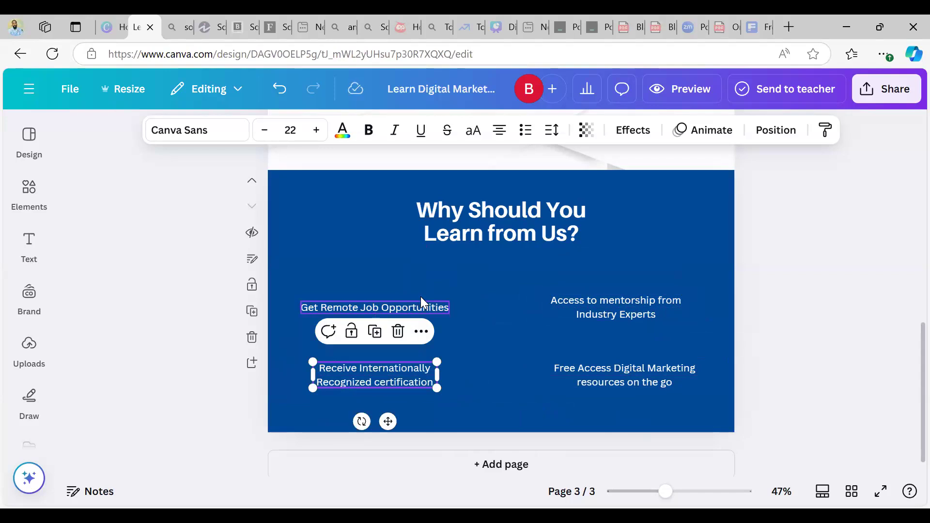
{"action": "left_click_drag", "start_coordinate": [420, 301], "coordinate": [420, 297]}
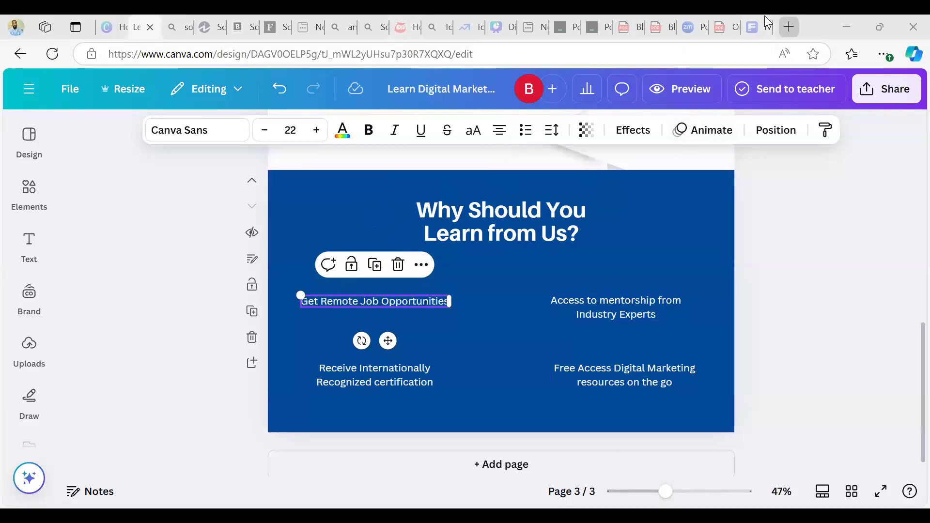
Switch to Freepik, close the open photo preview and browse the "Young black students on laptop" results
{"action": "left_click", "coordinate": [747, 17]}
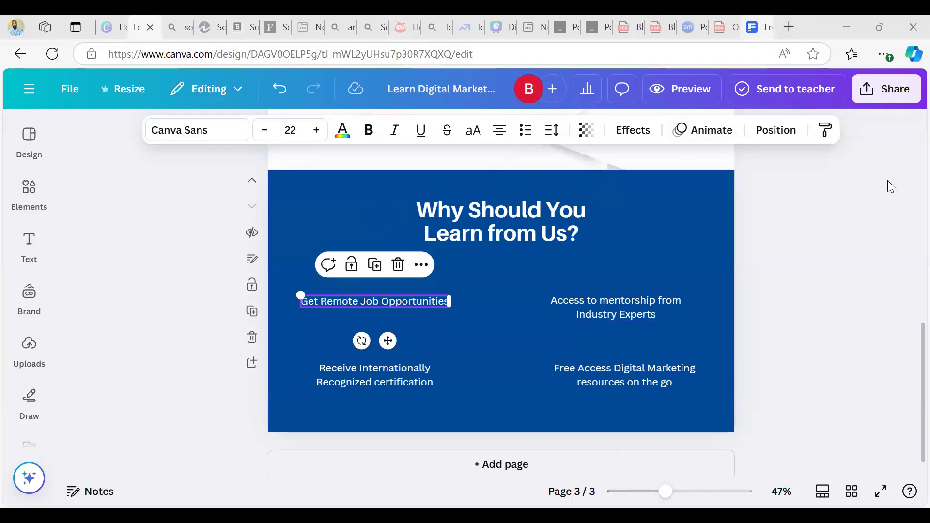
{"action": "left_click", "coordinate": [900, 106]}
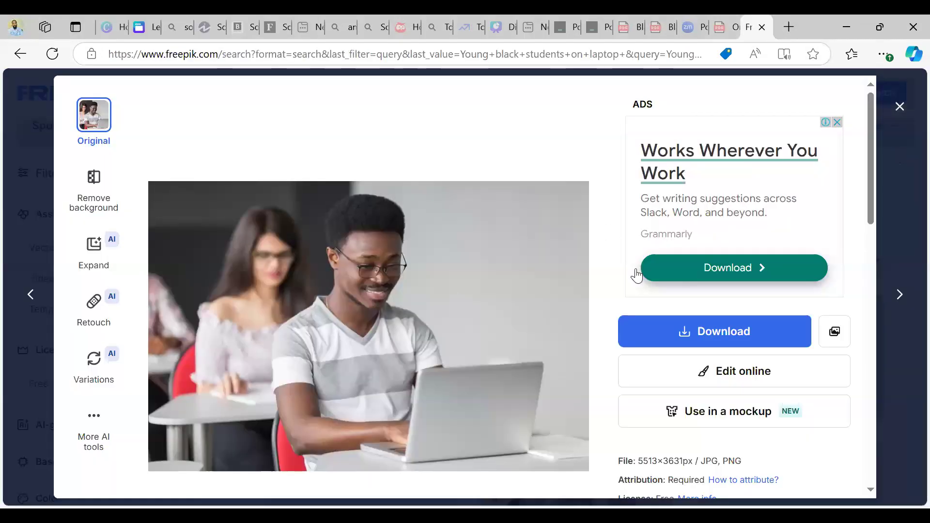
{"action": "scroll", "coordinate": [413, 380], "scroll_direction": "down", "scroll_amount": 3}
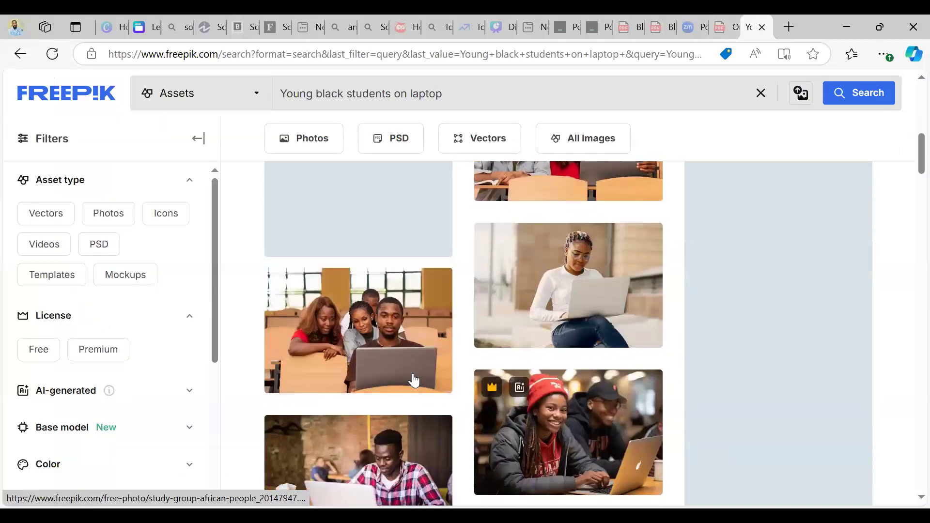
{"action": "scroll", "coordinate": [450, 326], "scroll_direction": "down", "scroll_amount": 3}
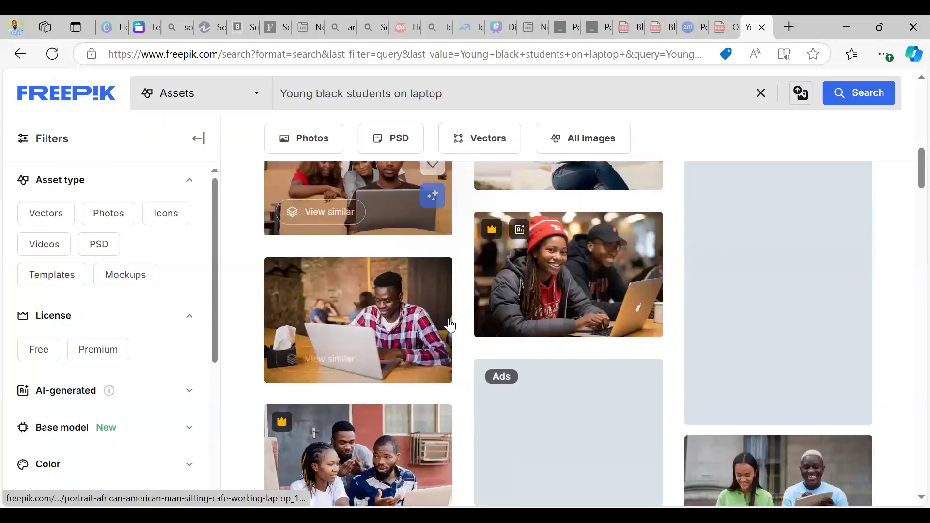
{"action": "scroll", "coordinate": [326, 157], "scroll_direction": "down", "scroll_amount": 3}
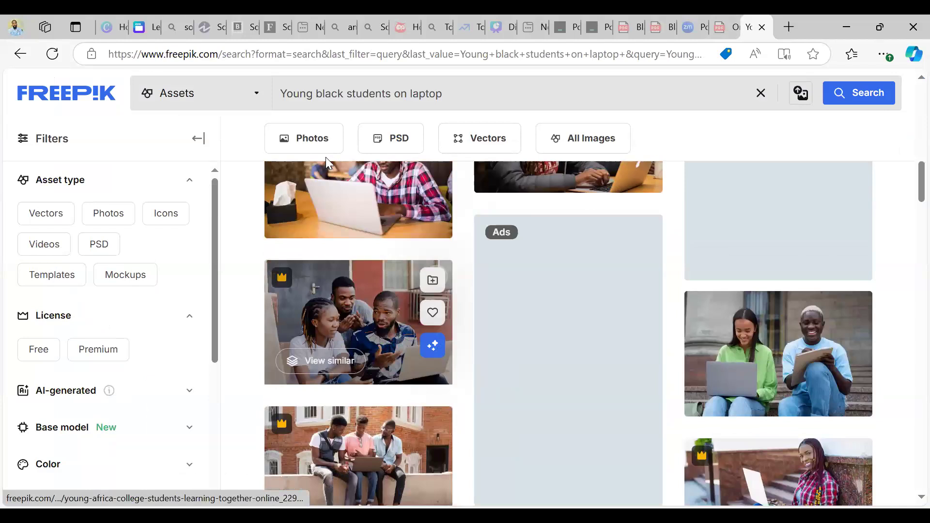
Reword the Freepik search query after "Young" to start with "black lady"
{"action": "key", "text": "BackSpace"}
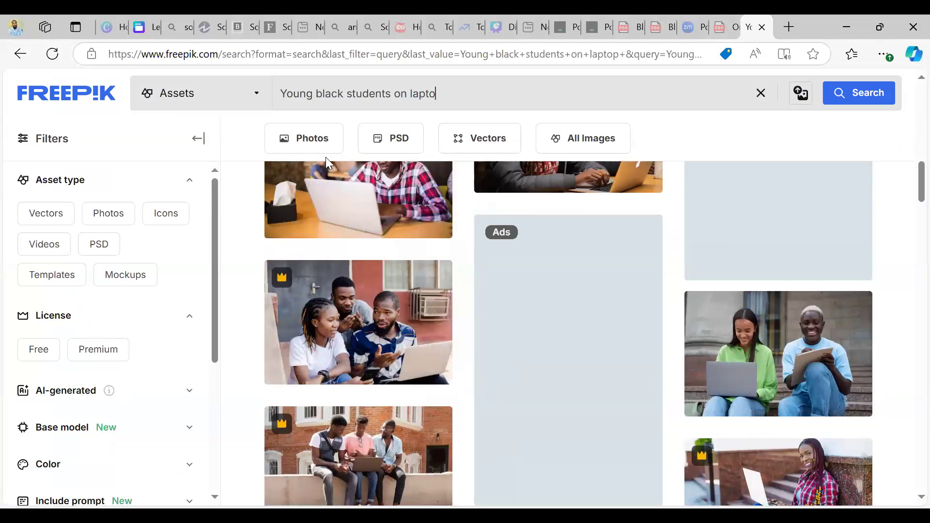
{"action": "key", "text": "ctrl+BackSpace"}
{"action": "key", "text": "ctrl+BackSpace"}
{"action": "key", "text": "ctrl+BackSpace"}
{"action": "key", "text": "ctrl+BackSpace"}
{"action": "type", "text": "lady wo"}
{"action": "key", "text": "ctrl+BackSpace"}
{"action": "key", "text": "ctrl+BackSpace"}
{"action": "type", "text": "black lady wok"}
{"action": "key", "text": "BackSpace"}
{"action": "key", "text": "BackSpace"}
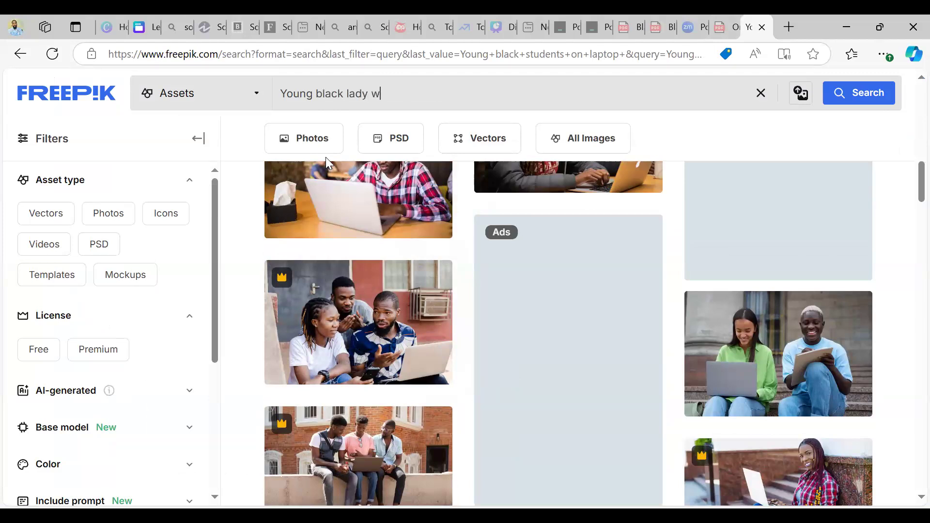
Search the stock images for "Young black lady working remotely" and look through the photo results
{"action": "type", "text": "orking remotely"}
{"action": "key", "text": "Return"}
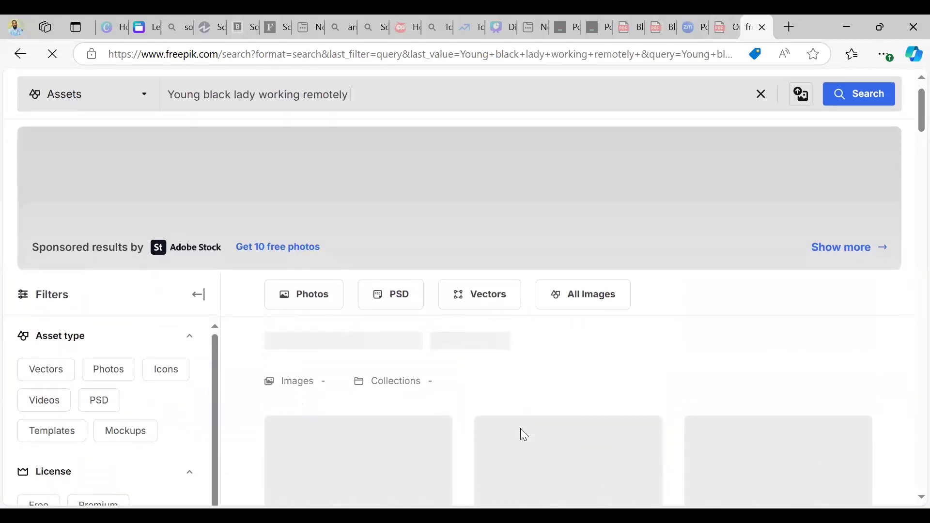
{"action": "scroll", "coordinate": [520, 428], "scroll_direction": "down", "scroll_amount": 3}
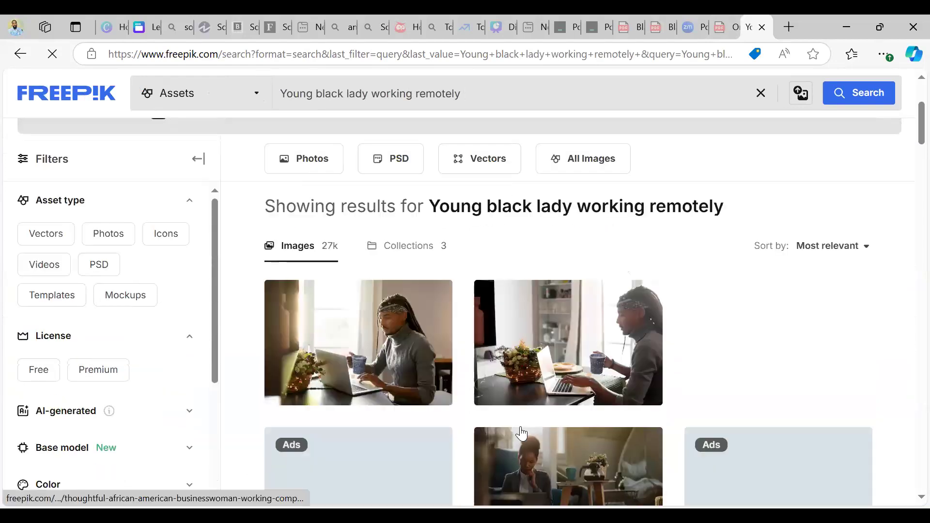
{"action": "scroll", "coordinate": [521, 433], "scroll_direction": "down", "scroll_amount": 1}
{"action": "scroll", "coordinate": [521, 427], "scroll_direction": "down", "scroll_amount": 1}
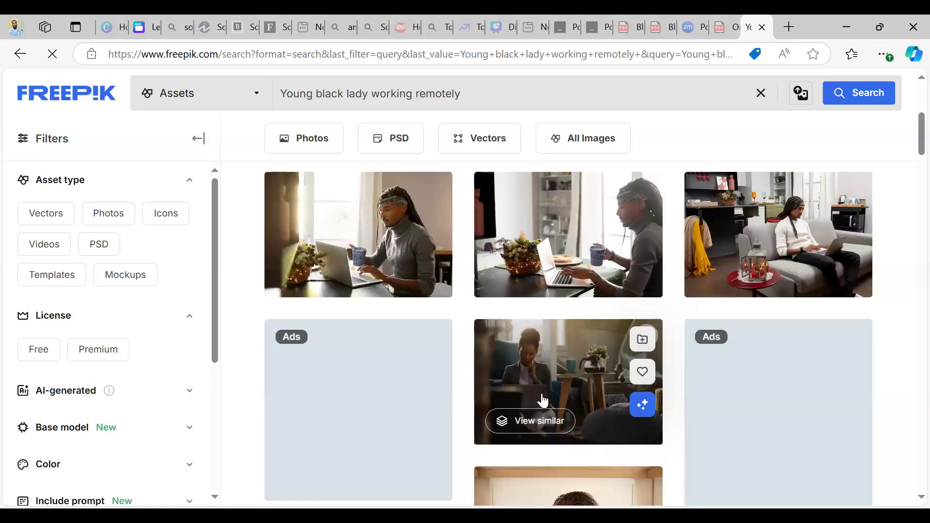
{"action": "scroll", "coordinate": [543, 401], "scroll_direction": "down", "scroll_amount": 1}
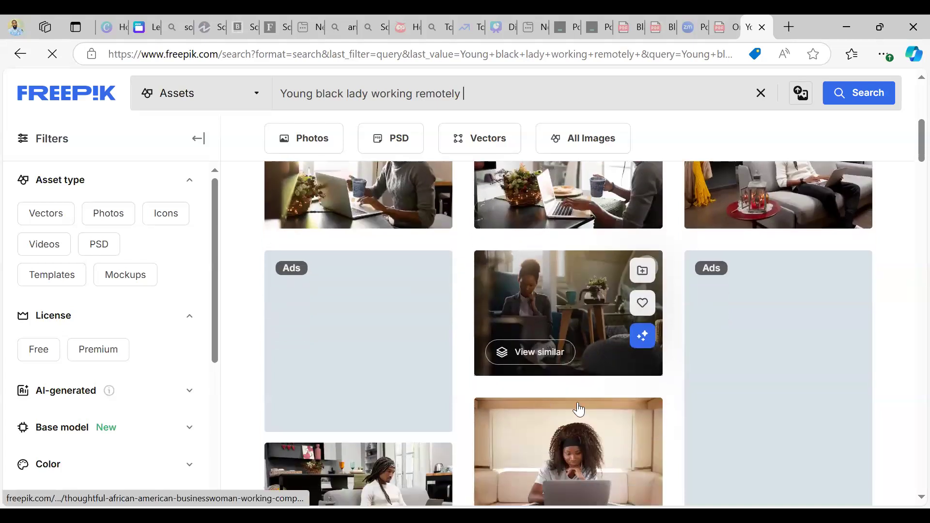
{"action": "scroll", "coordinate": [580, 412], "scroll_direction": "down", "scroll_amount": 3}
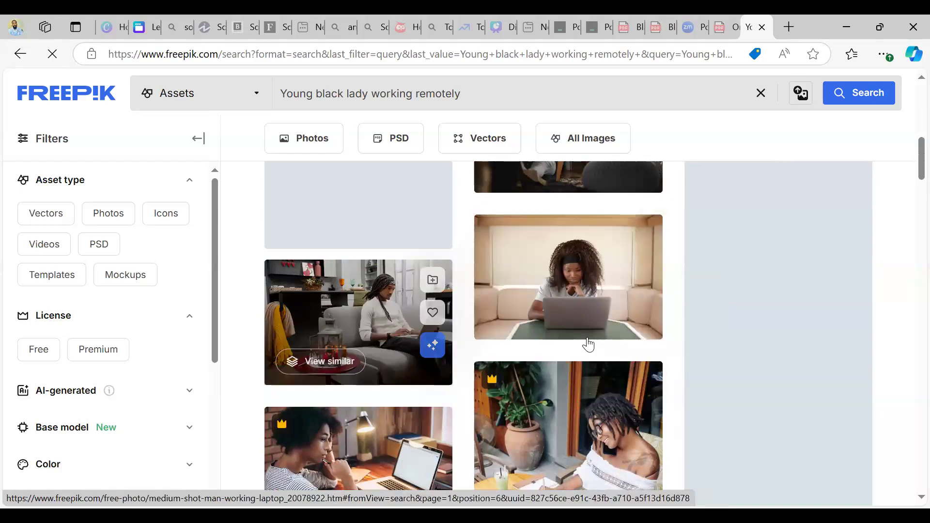
{"action": "scroll", "coordinate": [472, 373], "scroll_direction": "down", "scroll_amount": 3}
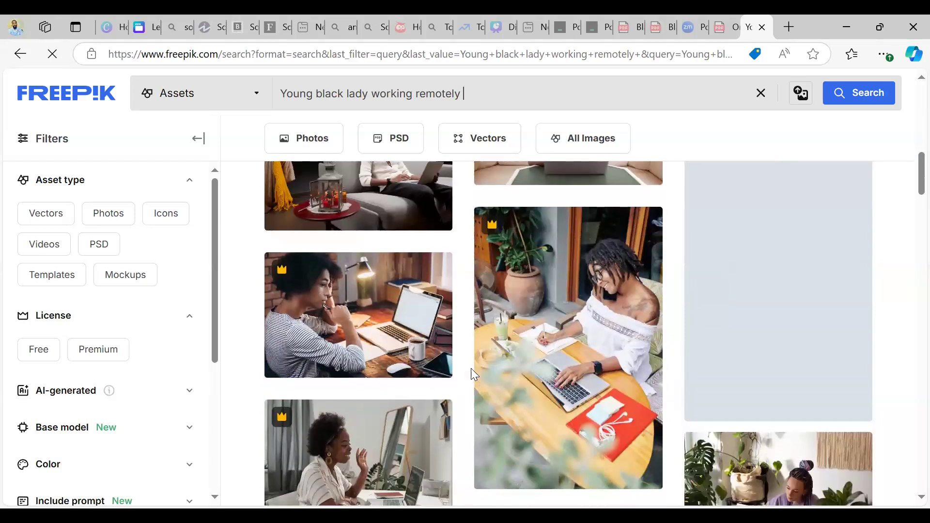
{"action": "scroll", "coordinate": [471, 369], "scroll_direction": "down", "scroll_amount": 4}
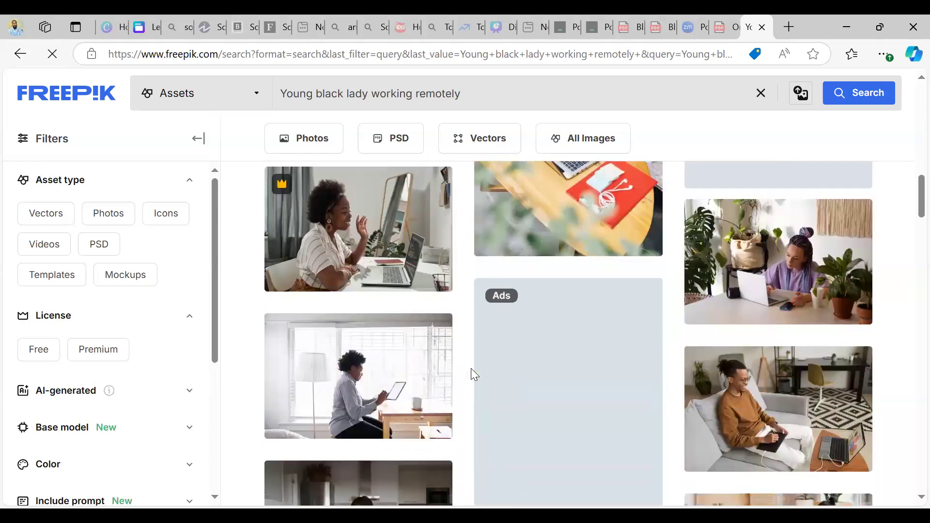
{"action": "scroll", "coordinate": [470, 367], "scroll_direction": "down", "scroll_amount": 3}
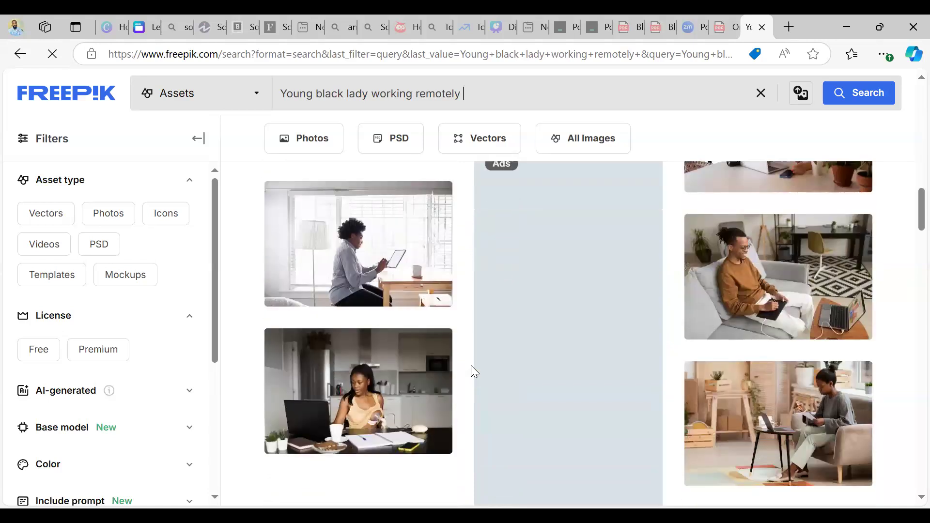
{"action": "scroll", "coordinate": [471, 368], "scroll_direction": "down", "scroll_amount": 2}
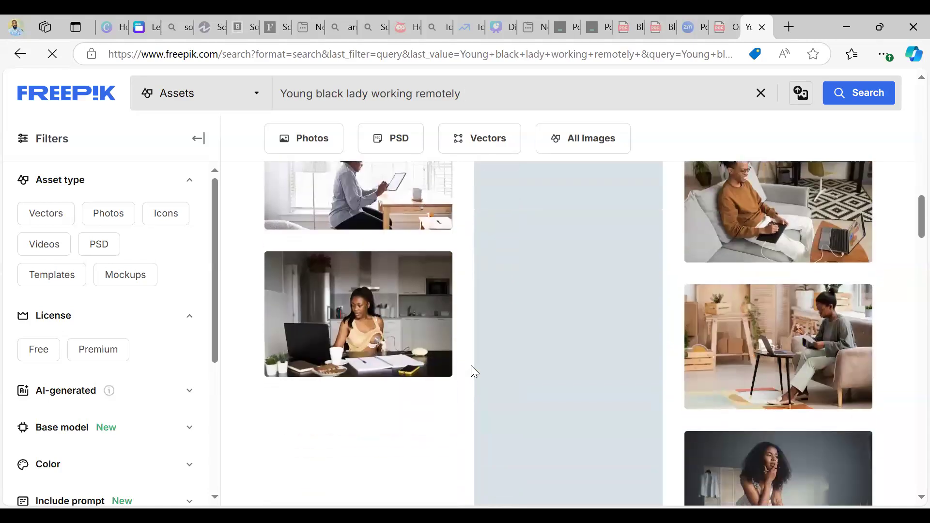
Examine the free photo of the woman at a laptop in a kitchen, including its details, and close its preview
{"action": "left_click", "coordinate": [339, 317]}
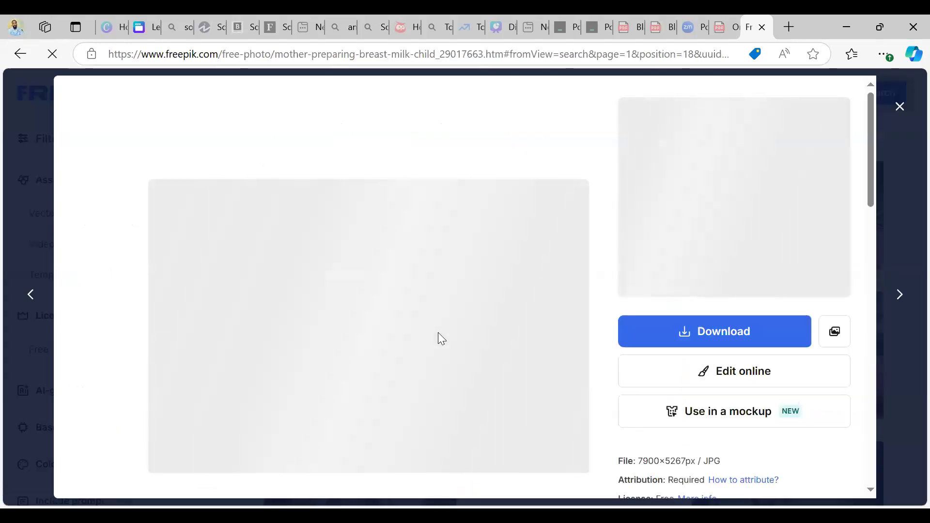
{"action": "scroll", "coordinate": [479, 341], "scroll_direction": "down", "scroll_amount": 1}
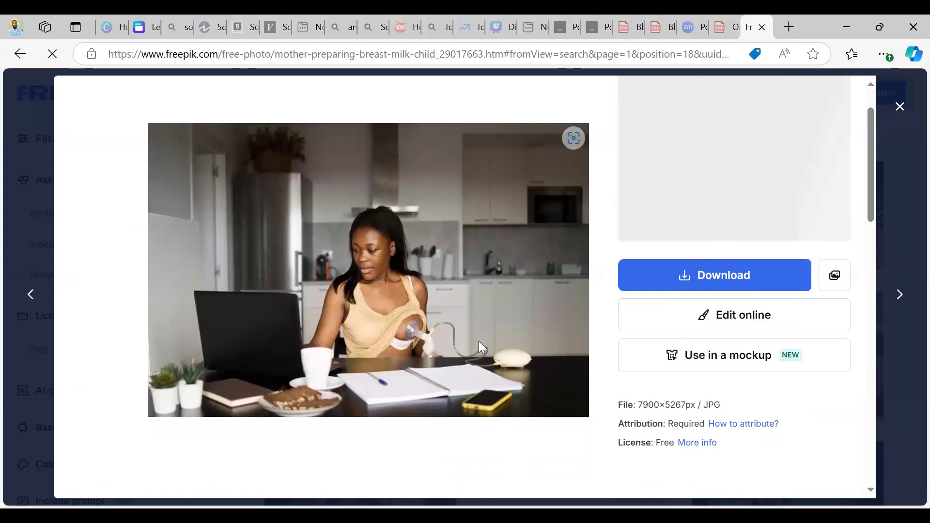
{"action": "scroll", "coordinate": [479, 331], "scroll_direction": "down", "scroll_amount": 8}
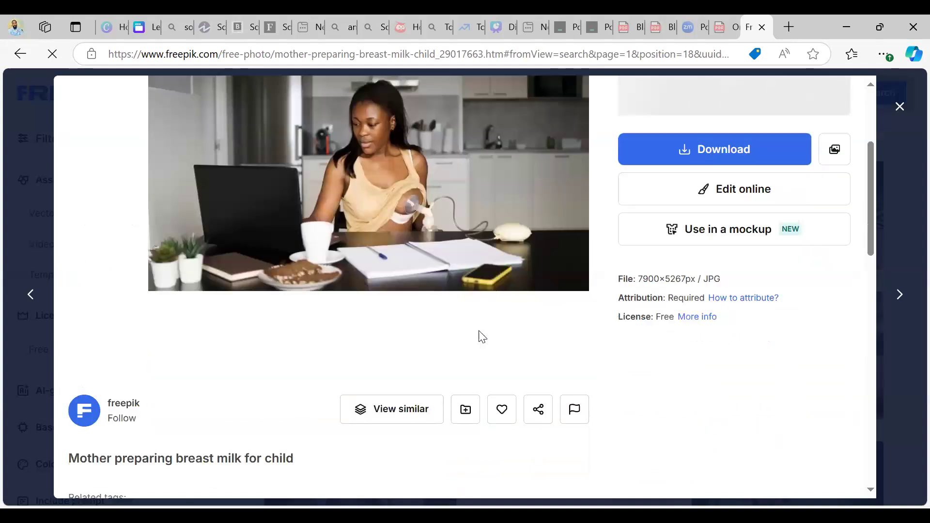
{"action": "scroll", "coordinate": [479, 332], "scroll_direction": "up", "scroll_amount": 6}
{"action": "scroll", "coordinate": [479, 335], "scroll_direction": "down", "scroll_amount": 7}
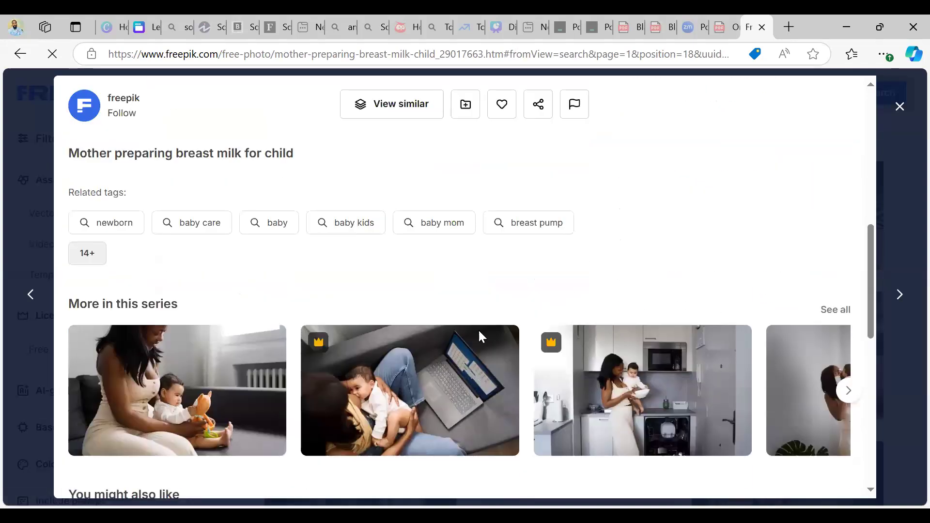
{"action": "scroll", "coordinate": [473, 361], "scroll_direction": "up", "scroll_amount": 10}
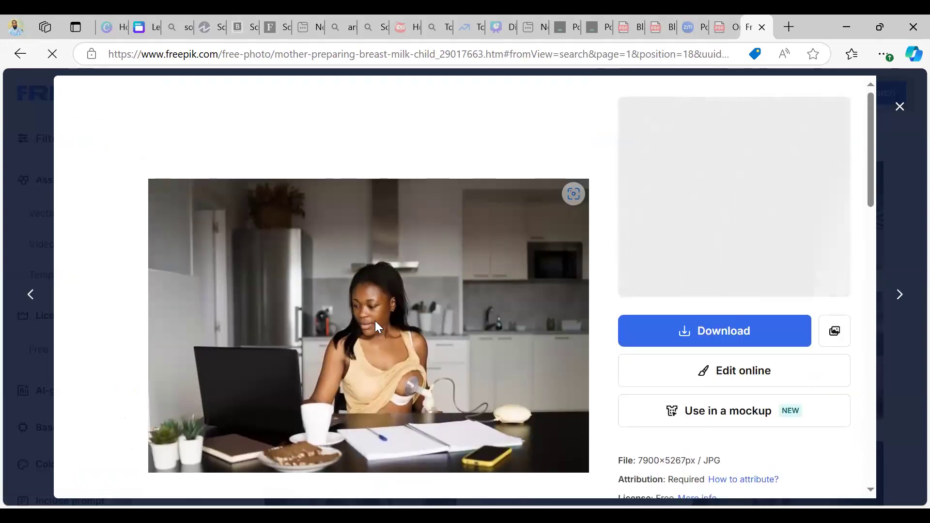
{"action": "left_click", "coordinate": [899, 107]}
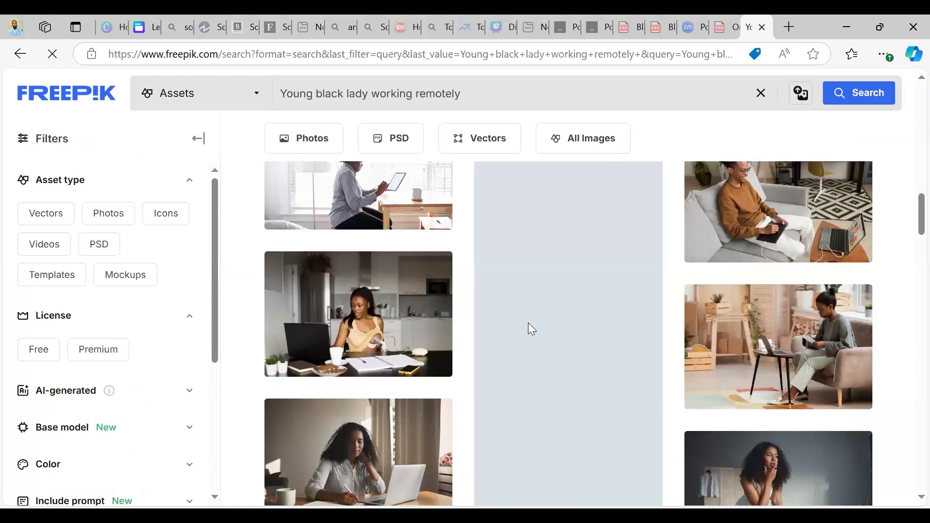
Open the photo of the woman writing in a notebook beside a laptop and copy the image
{"action": "scroll", "coordinate": [385, 369], "scroll_direction": "down", "scroll_amount": 3}
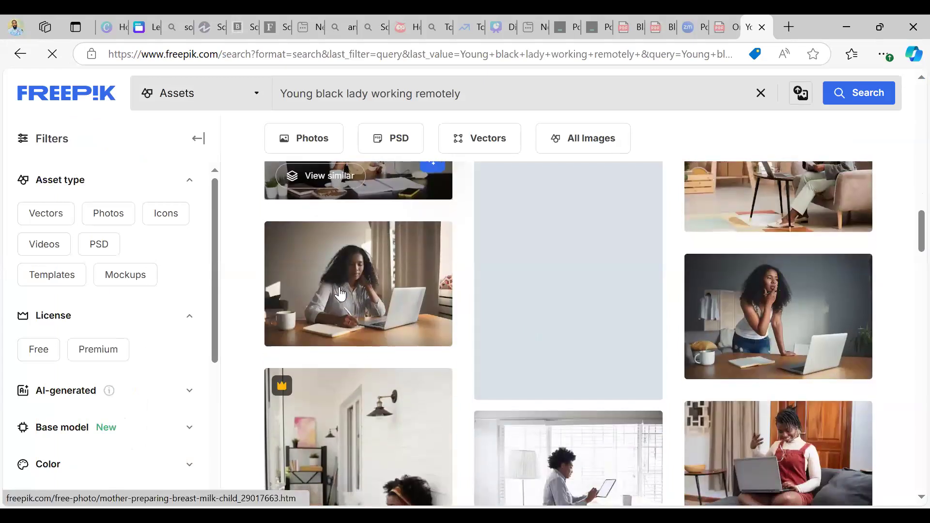
{"action": "left_click", "coordinate": [341, 294]}
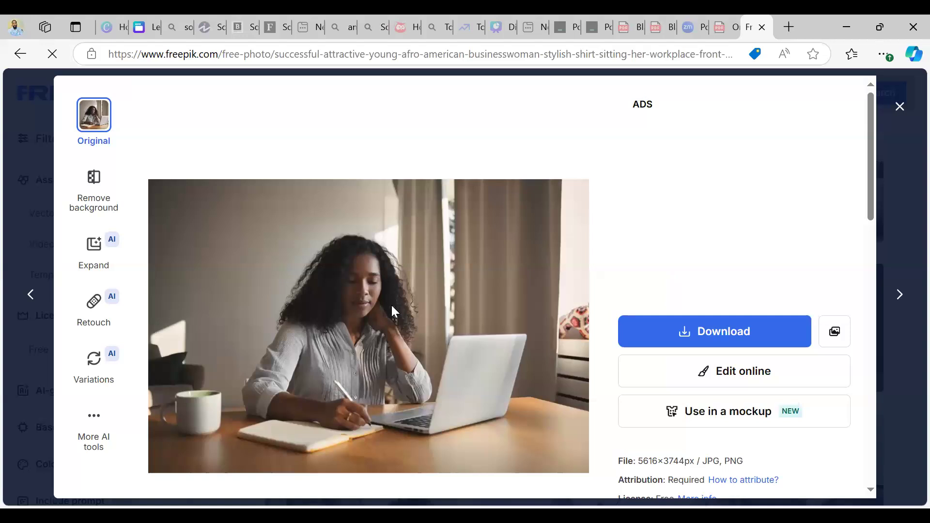
{"action": "right_click", "coordinate": [494, 243]}
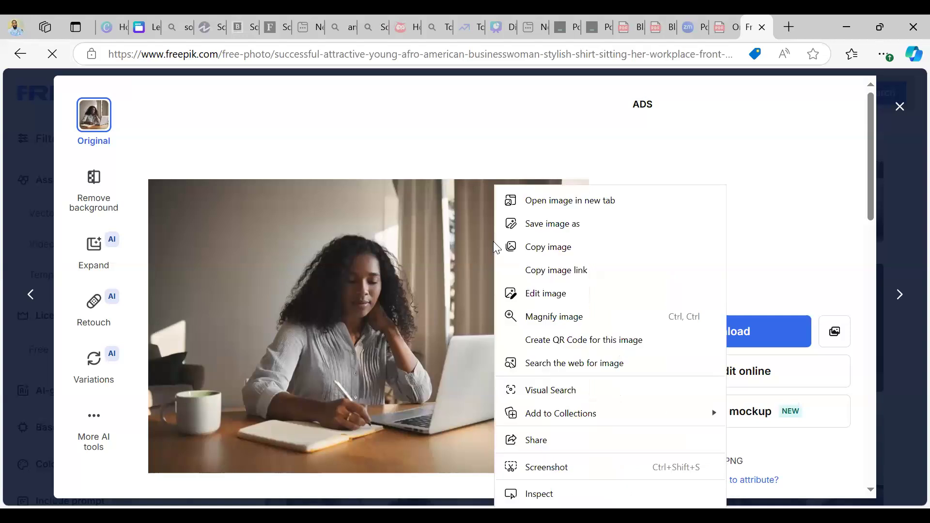
{"action": "left_click", "coordinate": [576, 243]}
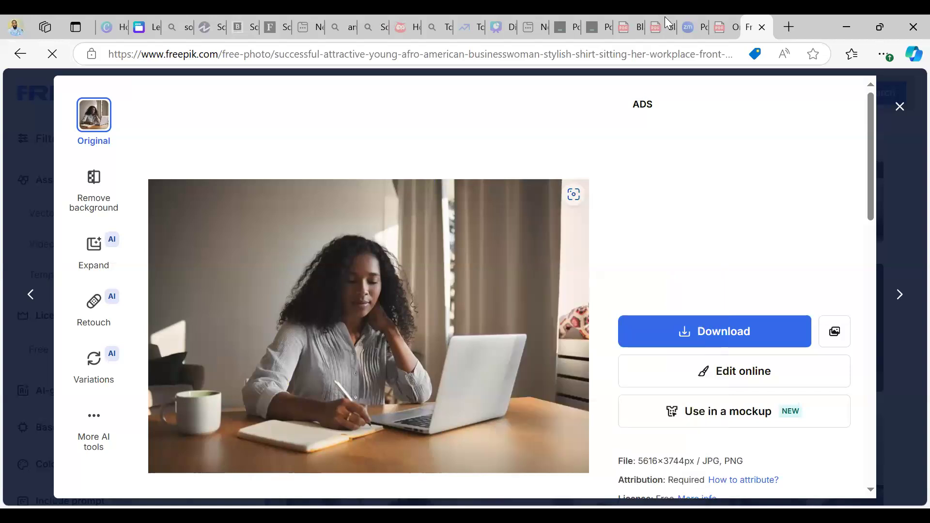
Switch to the Canva design, paste the copied photo onto page 3 and add the plain circle frame from the recently used elements
{"action": "left_click", "coordinate": [164, 26]}
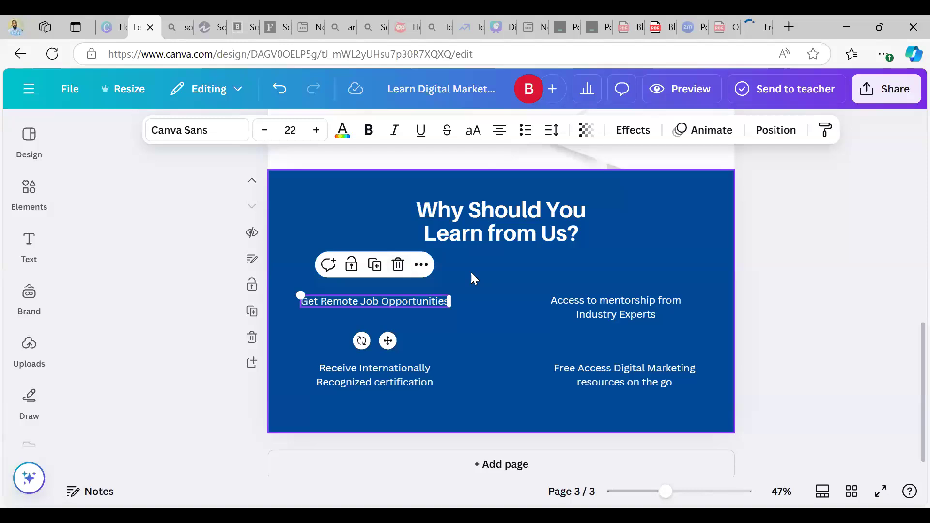
{"action": "key", "text": "ctrl+v"}
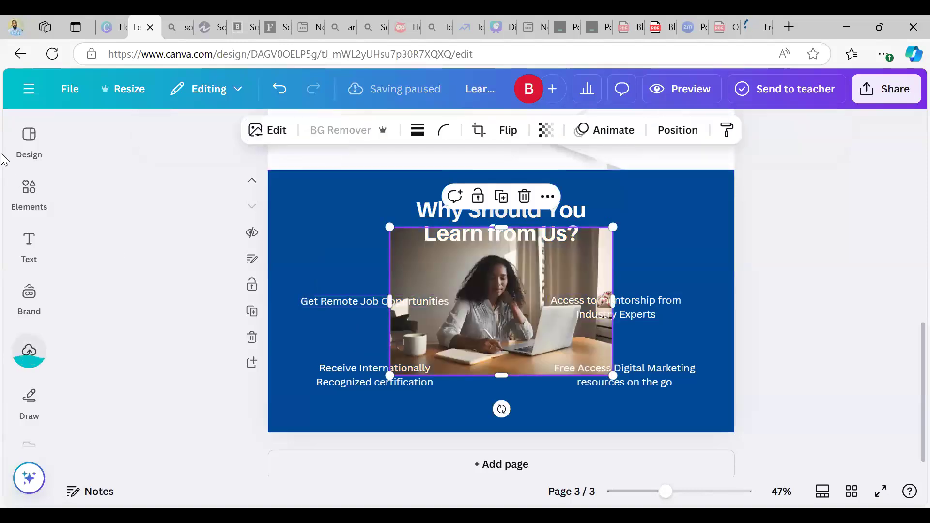
{"action": "left_click", "coordinate": [22, 195]}
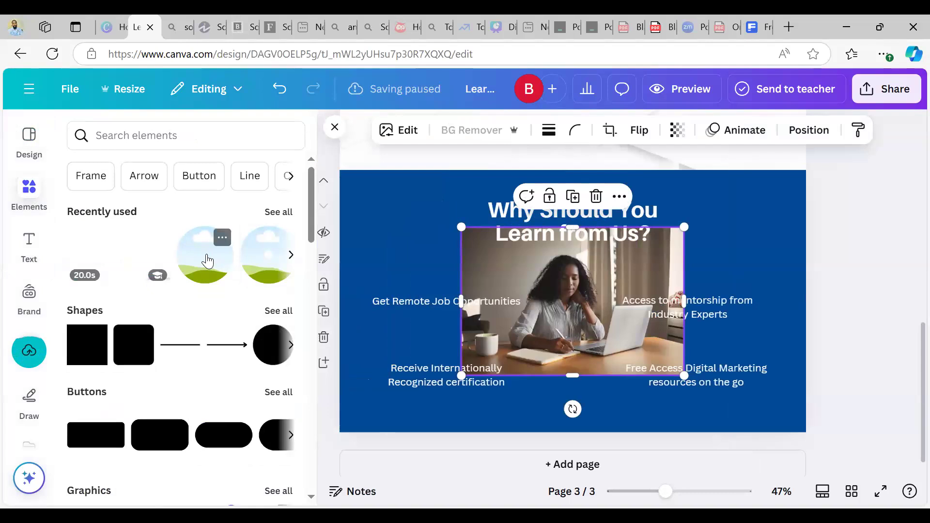
{"action": "left_click", "coordinate": [207, 260]}
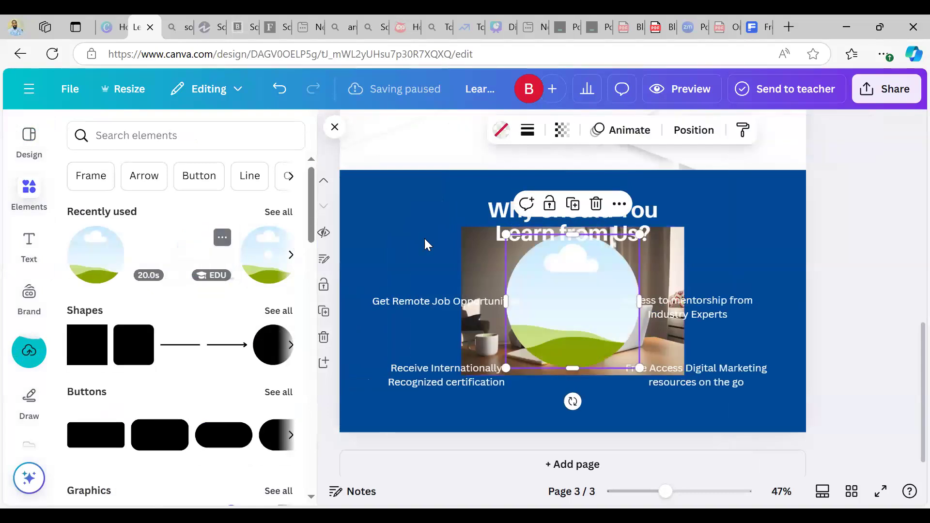
Place the pasted photo inside the circle frame and shrink the framed photo over the "Get Remote Job Opportunities" text
{"action": "left_click", "coordinate": [486, 256]}
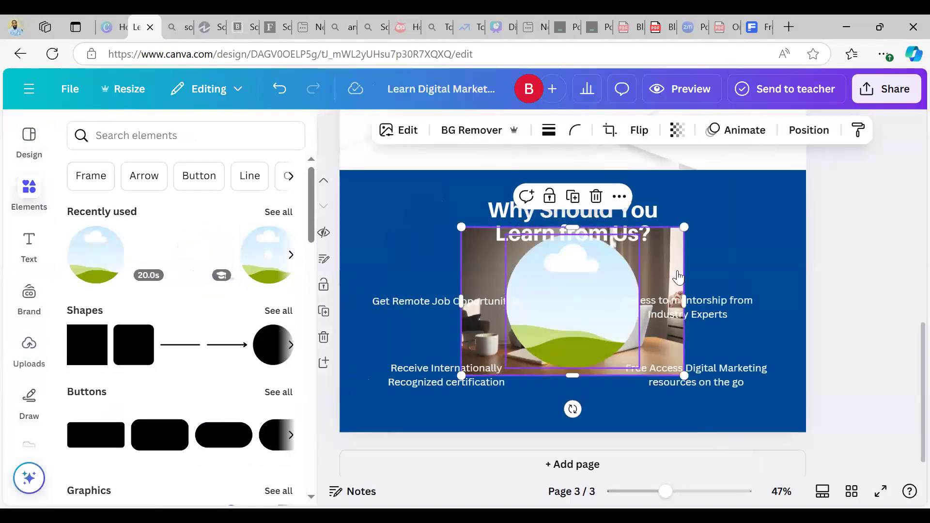
{"action": "right_click", "coordinate": [596, 298]}
{"action": "left_click", "coordinate": [829, 268]}
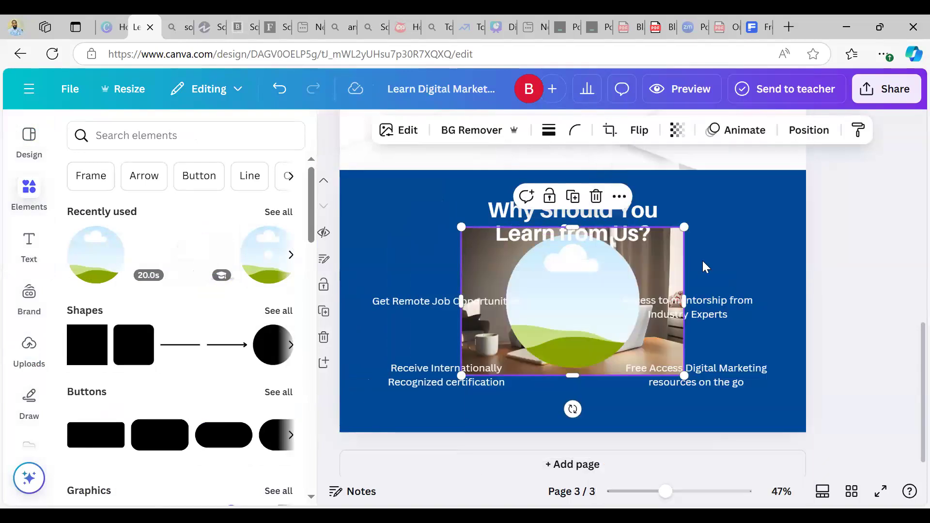
{"action": "left_click", "coordinate": [656, 266]}
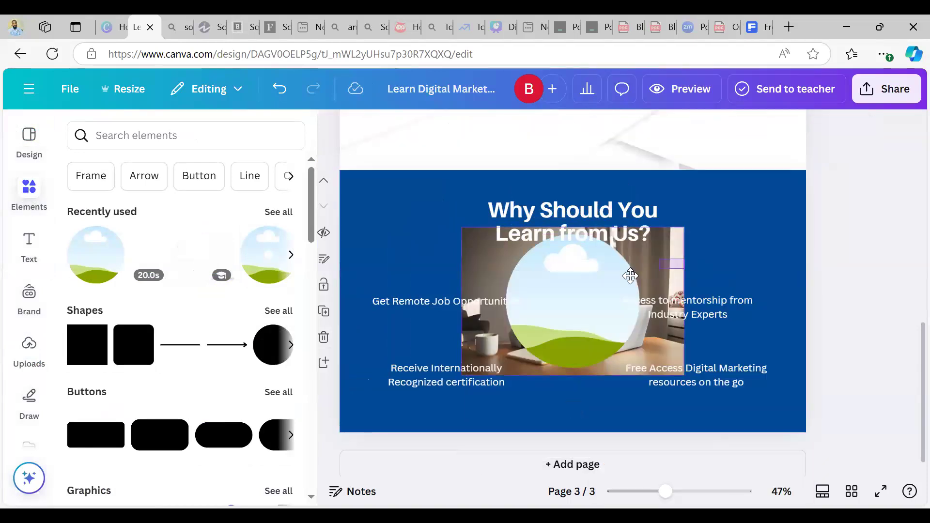
{"action": "left_click_drag", "start_coordinate": [611, 282], "coordinate": [443, 253]}
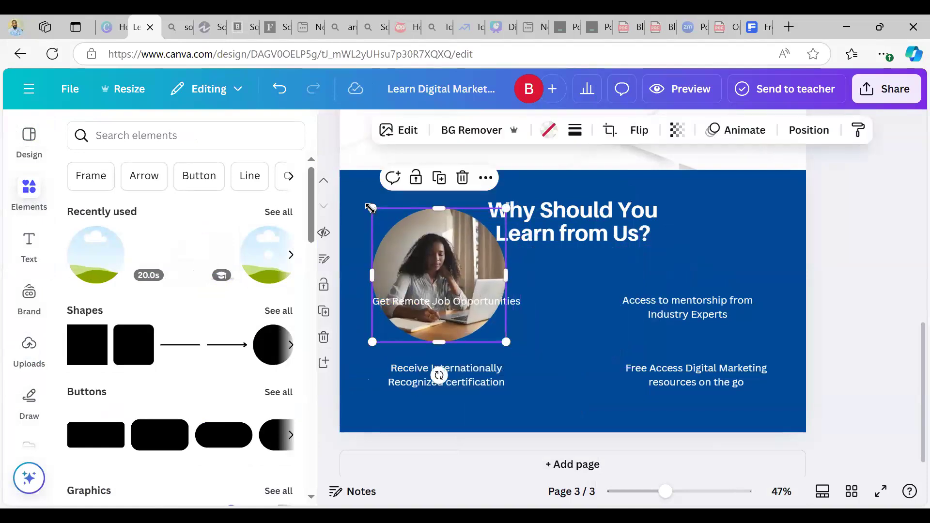
{"action": "left_click_drag", "start_coordinate": [372, 209], "coordinate": [433, 269]}
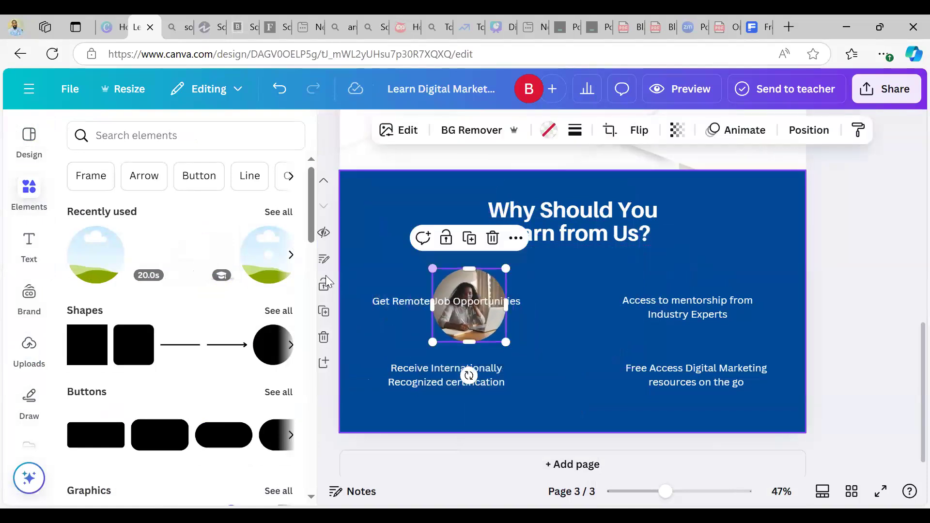
{"action": "left_click", "coordinate": [274, 219]}
{"action": "scroll", "coordinate": [90, 145], "scroll_direction": "down", "scroll_amount": 4}
{"action": "scroll", "coordinate": [90, 145], "scroll_direction": "down", "scroll_amount": 2}
{"action": "scroll", "coordinate": [70, 116], "scroll_direction": "up", "scroll_amount": 5}
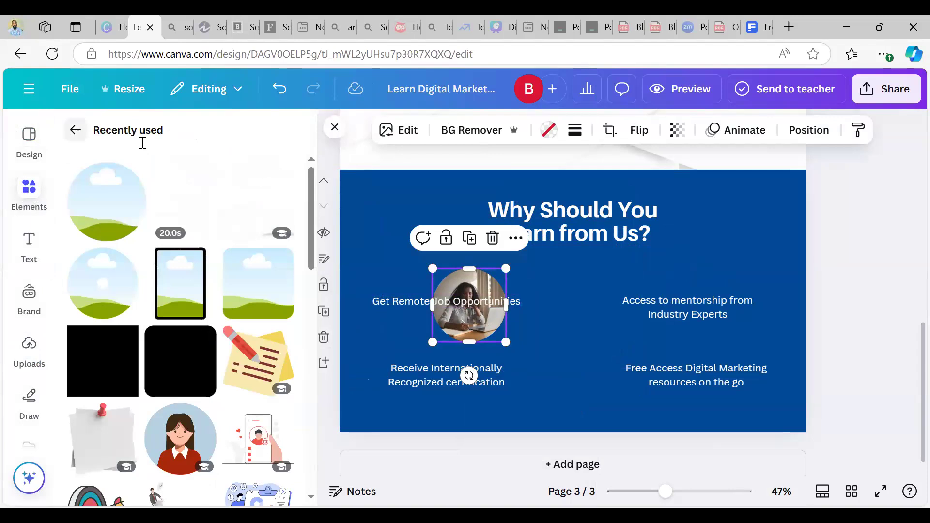
{"action": "left_click", "coordinate": [75, 130]}
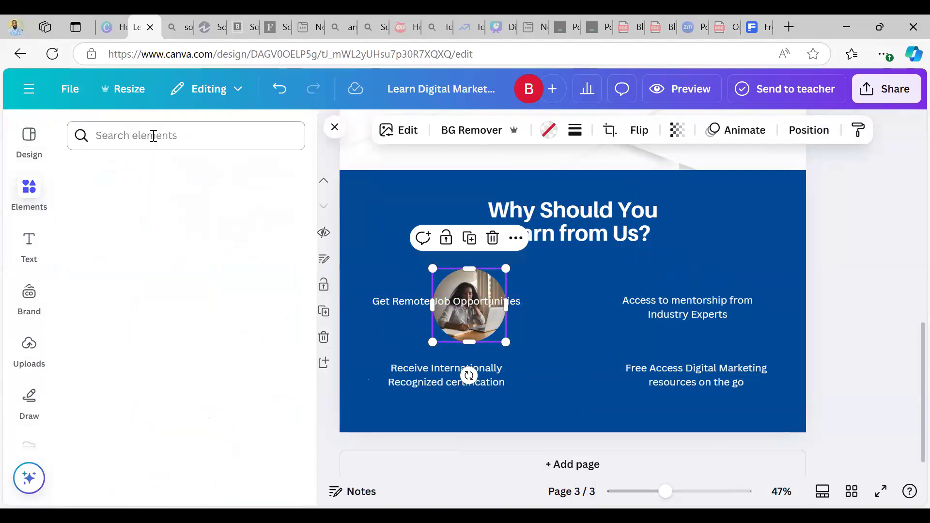
Search the elements for "circle frame" and add the green-outlined double-ring frame and the fourth circle frame to page 3
{"action": "left_click", "coordinate": [186, 135]}
{"action": "type", "text": "circle frame"}
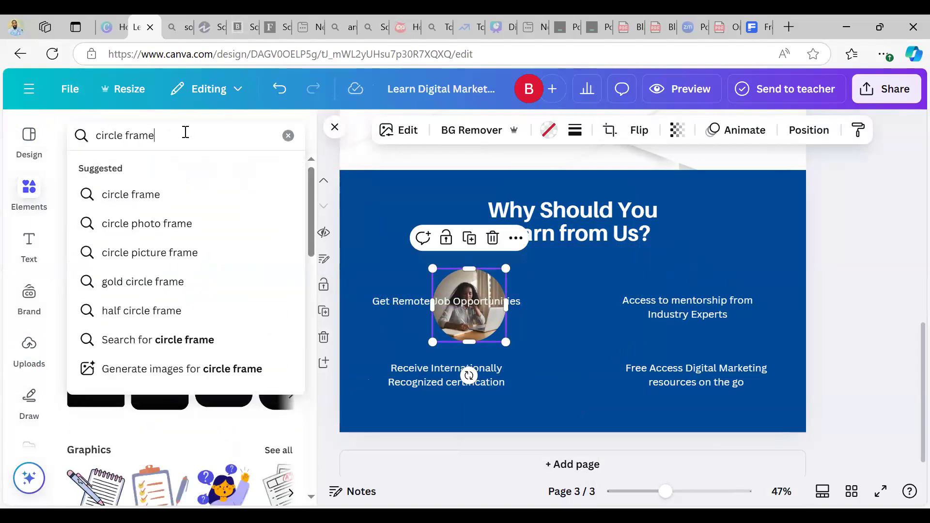
{"action": "key", "text": "Return"}
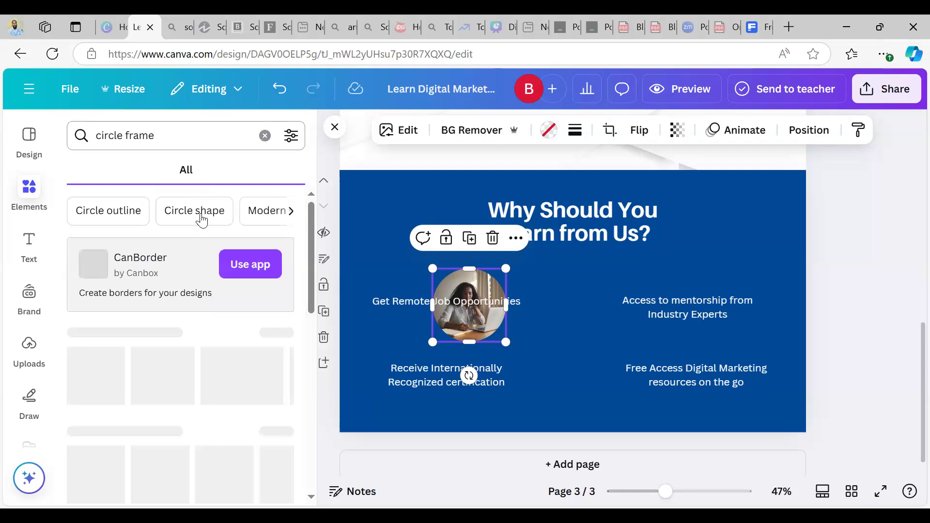
{"action": "scroll", "coordinate": [232, 387], "scroll_direction": "down", "scroll_amount": 1}
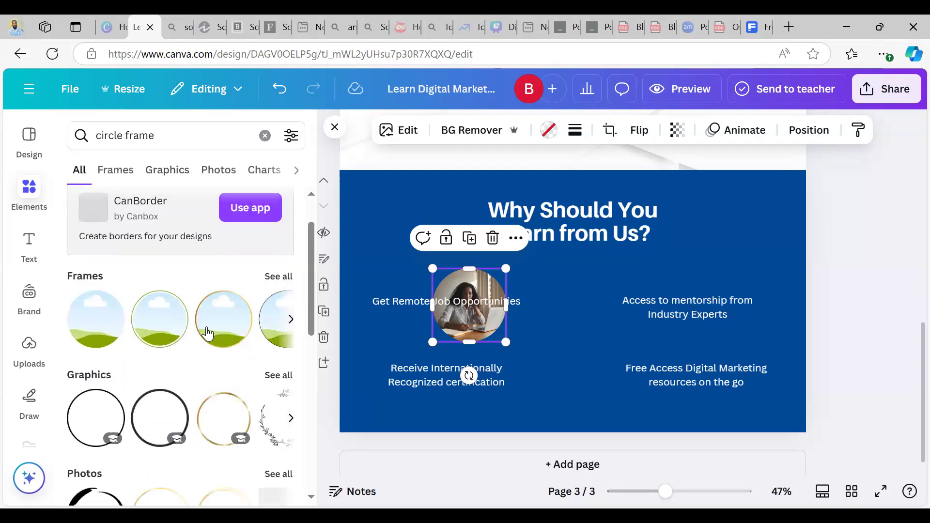
{"action": "left_click", "coordinate": [150, 331]}
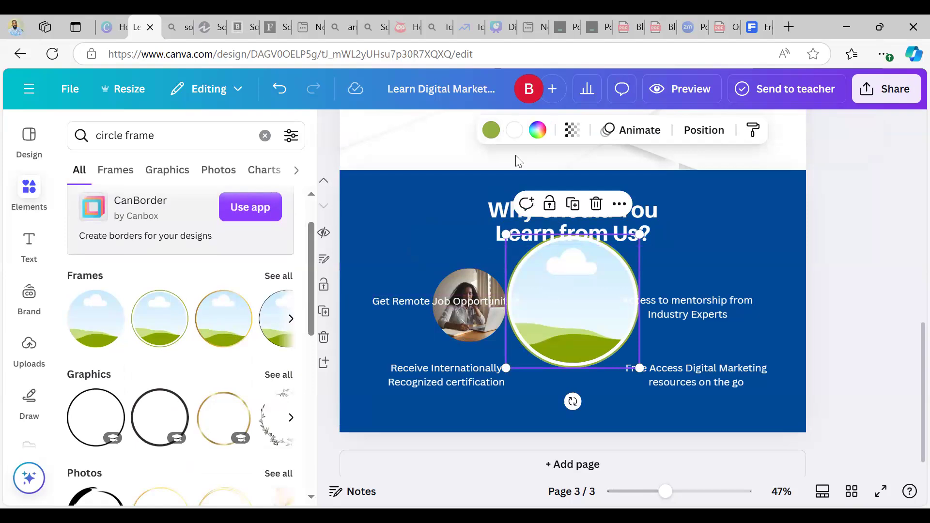
{"action": "left_click", "coordinate": [272, 305]}
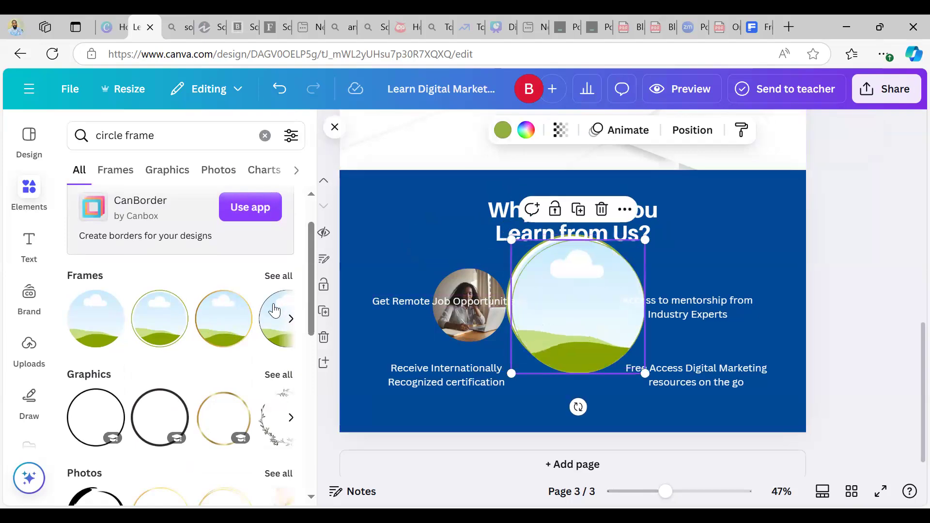
Move the thin-outlined circle frame over the "Access to mentorship" text and delete the double-ring frame
{"action": "left_click_drag", "start_coordinate": [604, 321], "coordinate": [704, 309]}
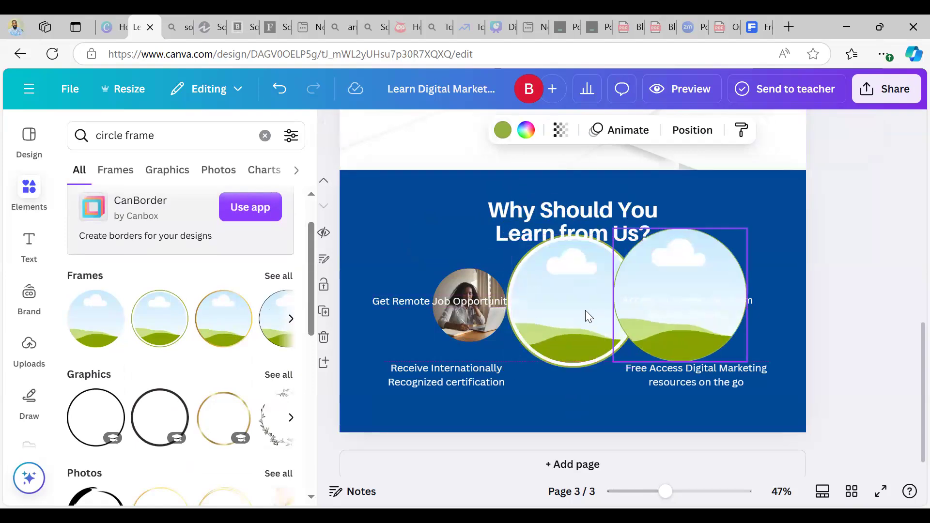
{"action": "left_click", "coordinate": [567, 305]}
{"action": "key", "text": "Delete"}
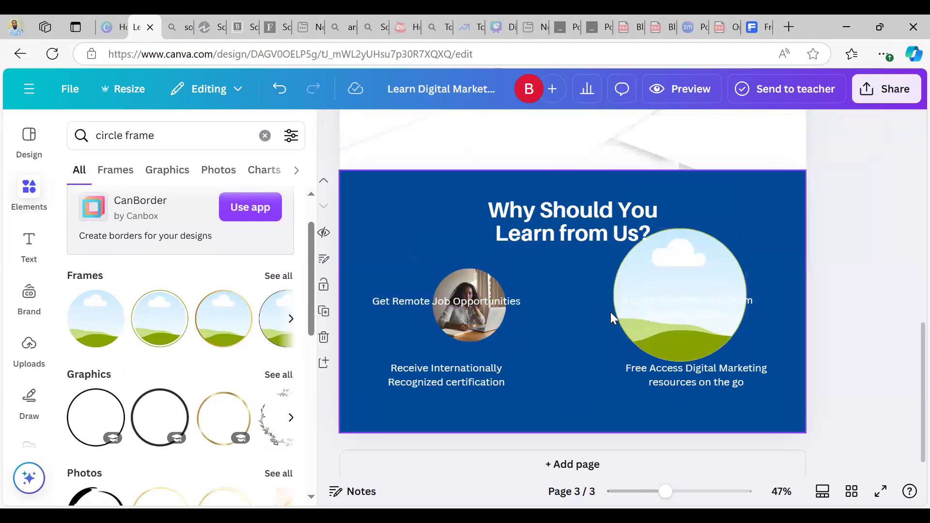
Change the outline color of the remaining large circle frame to white #ffffff
{"action": "left_click", "coordinate": [640, 304]}
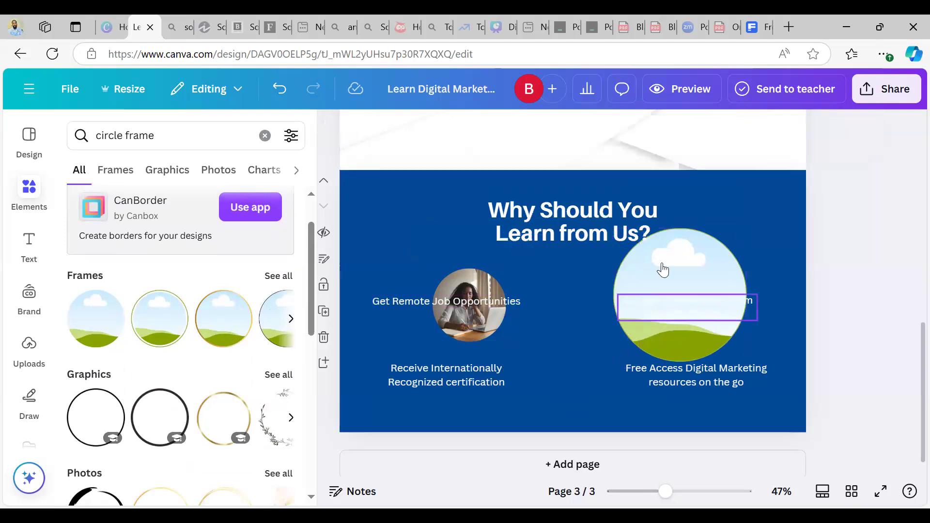
{"action": "left_click", "coordinate": [675, 237]}
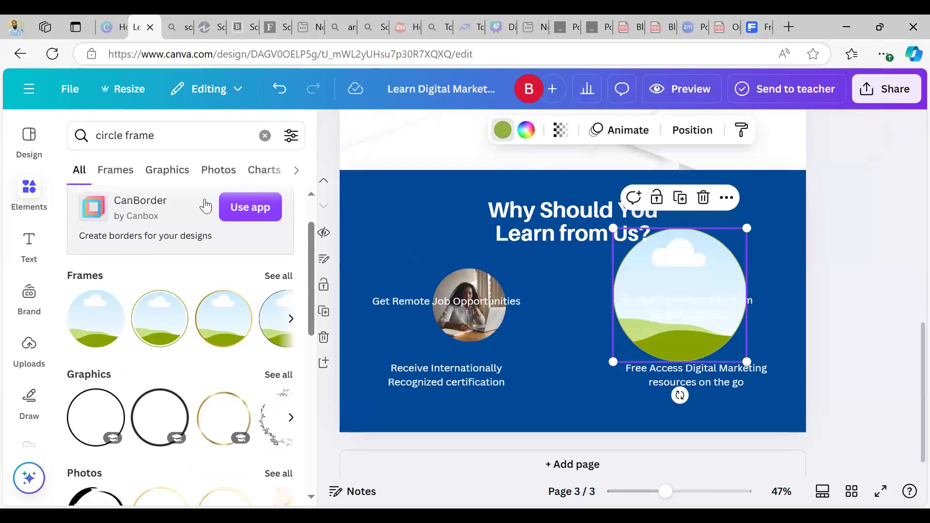
{"action": "left_click", "coordinate": [502, 130]}
{"action": "left_click", "coordinate": [277, 257]}
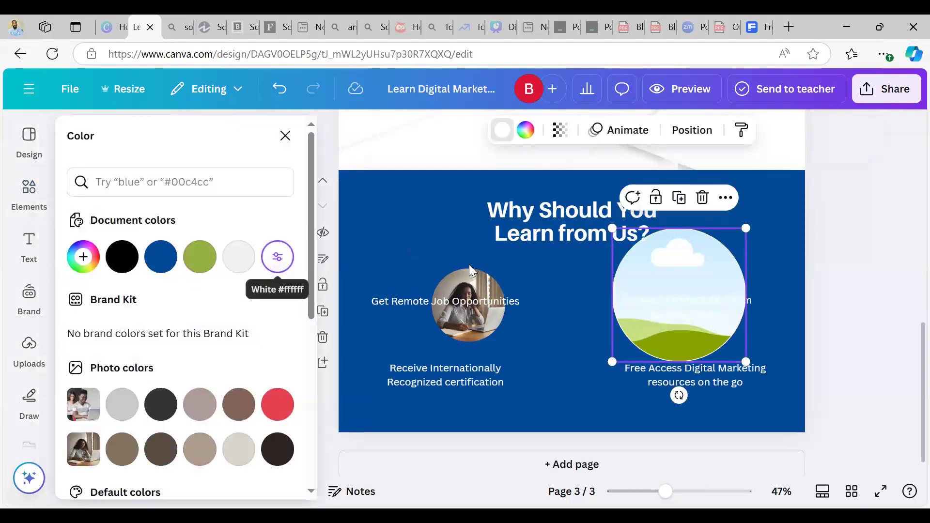
Detach the photo from the small circle frame, place it in the white-outlined frame and delete the empty frame
{"action": "left_click", "coordinate": [458, 288]}
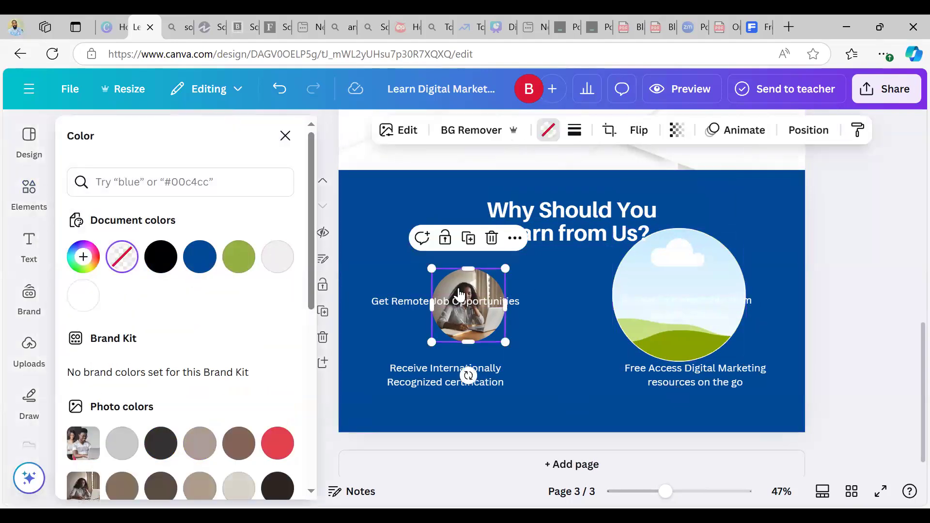
{"action": "right_click", "coordinate": [458, 288]}
{"action": "left_click", "coordinate": [522, 455]}
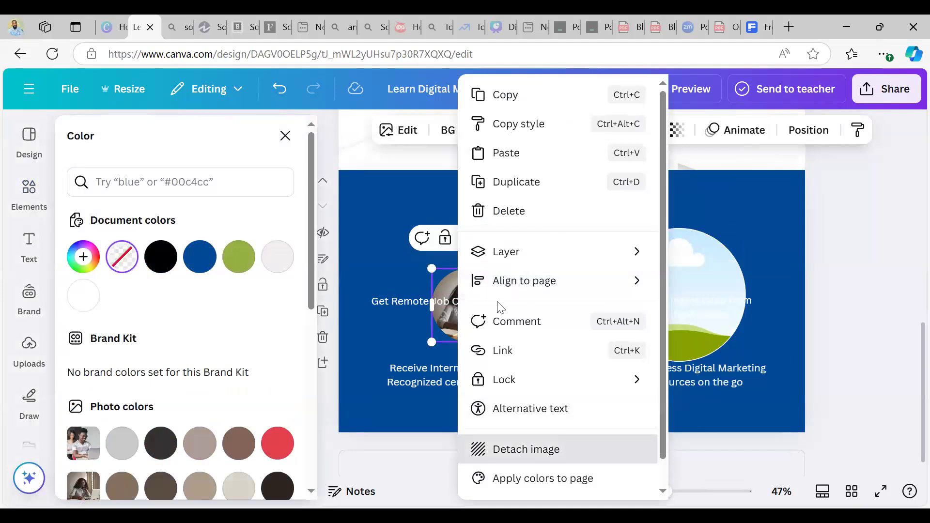
{"action": "left_click_drag", "start_coordinate": [573, 313], "coordinate": [618, 289]}
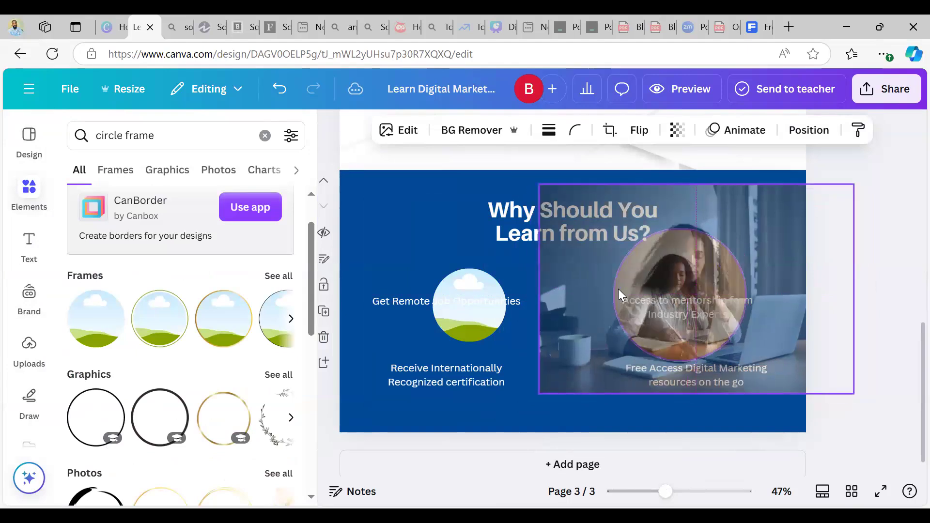
{"action": "left_click_drag", "start_coordinate": [466, 322], "coordinate": [466, 321]}
{"action": "left_click", "coordinate": [466, 322]}
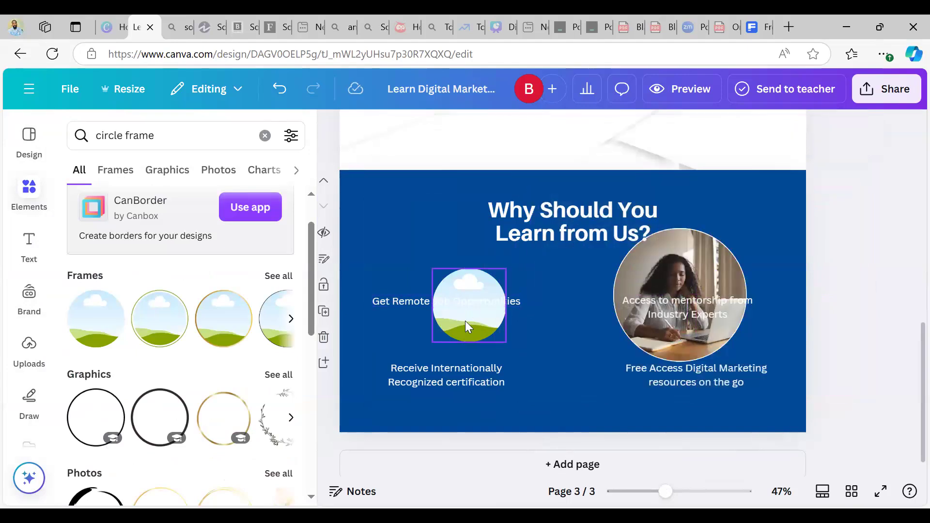
{"action": "key", "text": "Delete"}
Shrink the white-outlined framed photo and position it just above the "Get Remote Job Opportunities" text
{"action": "left_click_drag", "start_coordinate": [661, 266], "coordinate": [388, 247]}
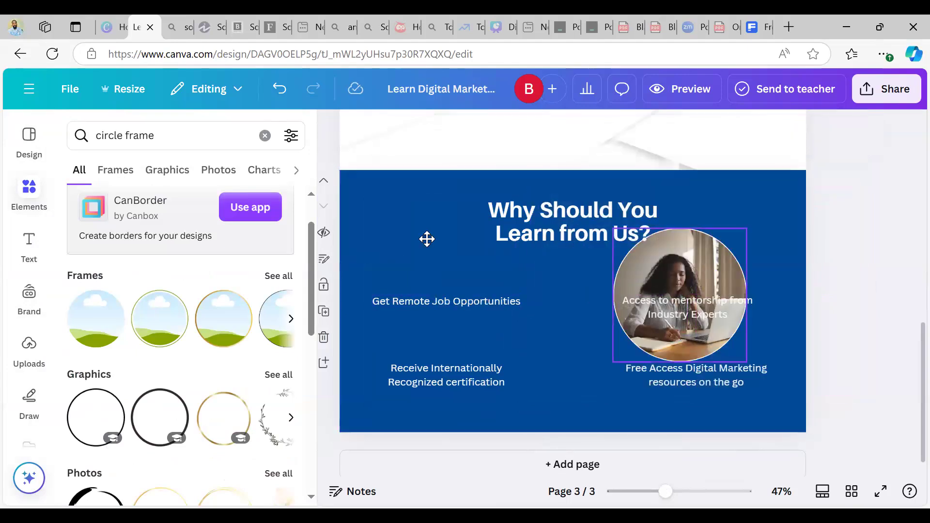
{"action": "left_click_drag", "start_coordinate": [472, 210], "coordinate": [445, 264]}
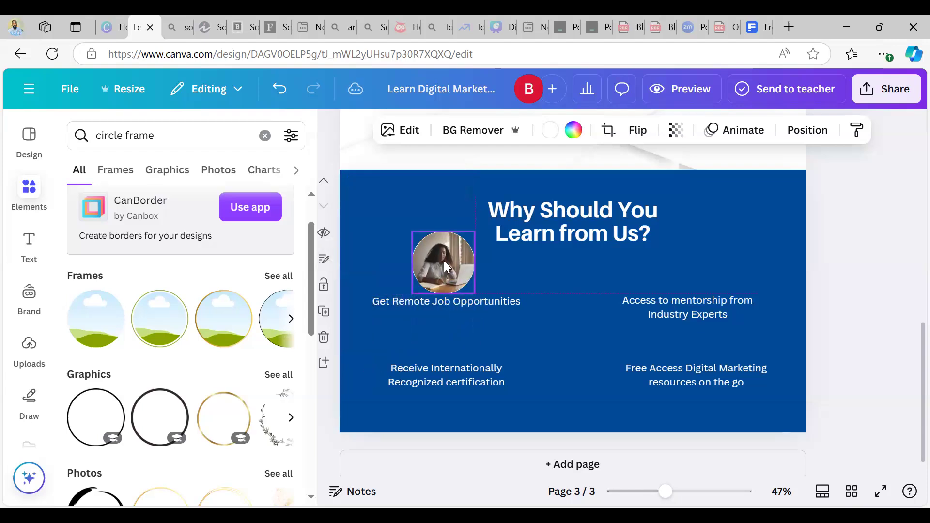
Widen the "Why Should You Learn from Us?" heading onto one line and move it up near the page's top edge
{"action": "left_click", "coordinate": [658, 219]}
{"action": "left_click_drag", "start_coordinate": [672, 221], "coordinate": [809, 209]}
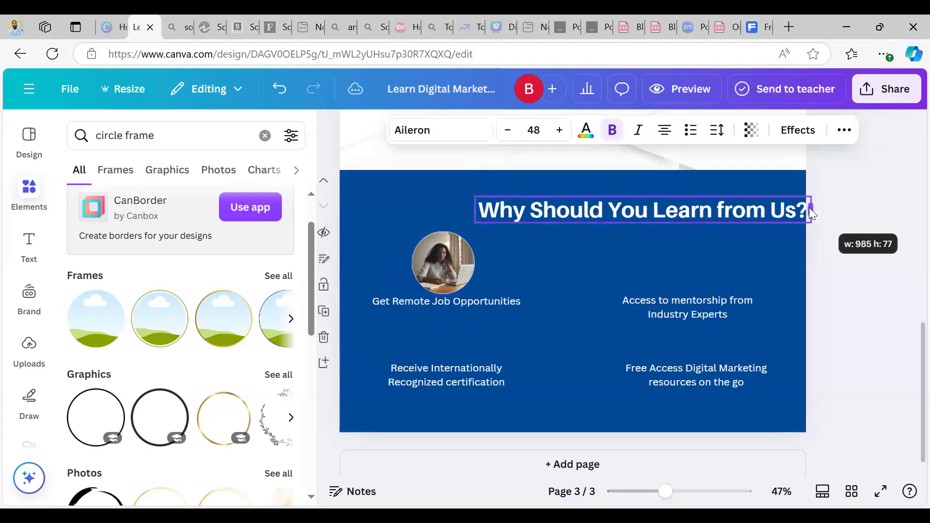
{"action": "left_click_drag", "start_coordinate": [709, 208], "coordinate": [707, 205]}
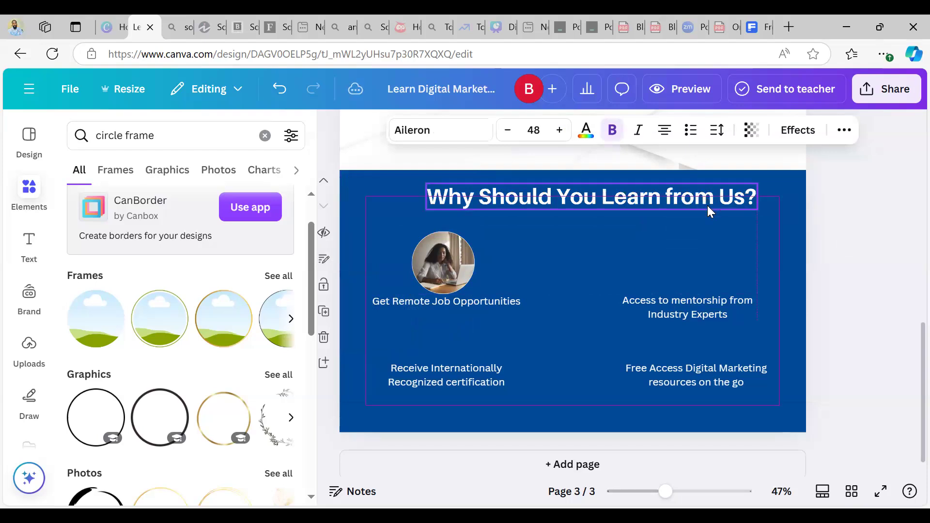
{"action": "left_click_drag", "start_coordinate": [707, 206], "coordinate": [708, 206]}
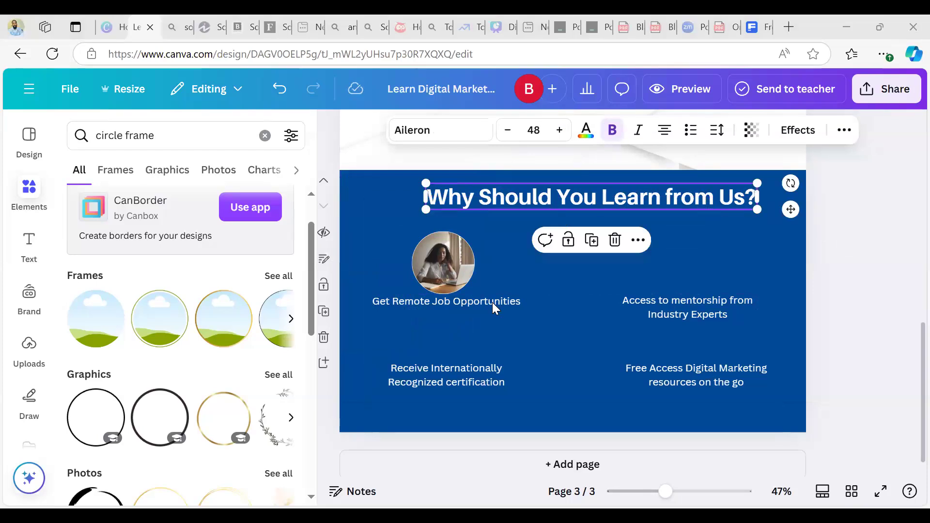
Narrow the "Get Remote Job Opportunities" text box so the text wraps onto two lines
{"action": "left_click", "coordinate": [518, 301]}
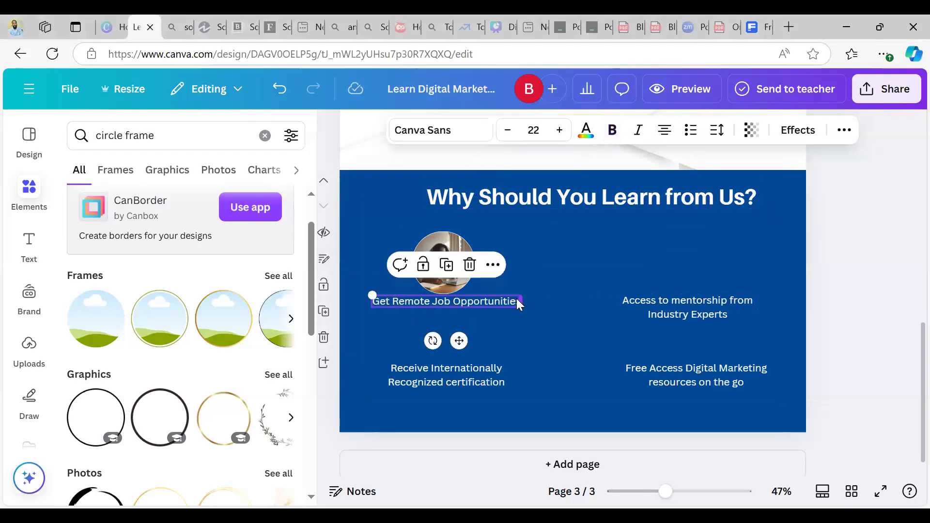
{"action": "left_click_drag", "start_coordinate": [517, 303], "coordinate": [427, 316]}
{"action": "right_click", "coordinate": [436, 314]}
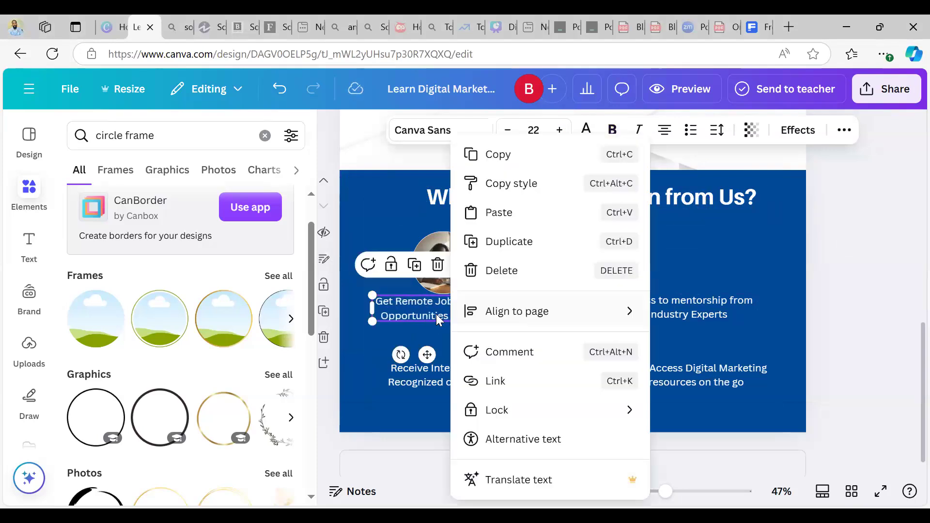
{"action": "right_click", "coordinate": [438, 309]}
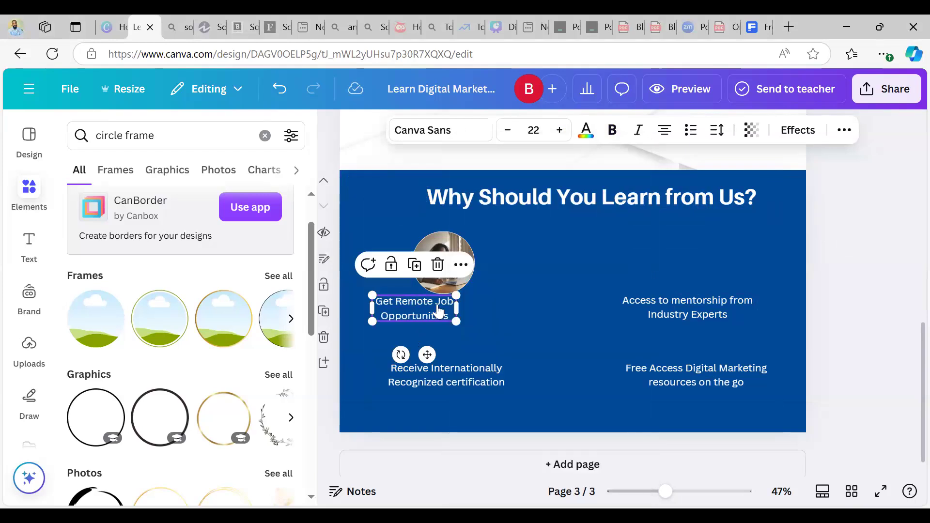
{"action": "left_click", "coordinate": [731, 243]}
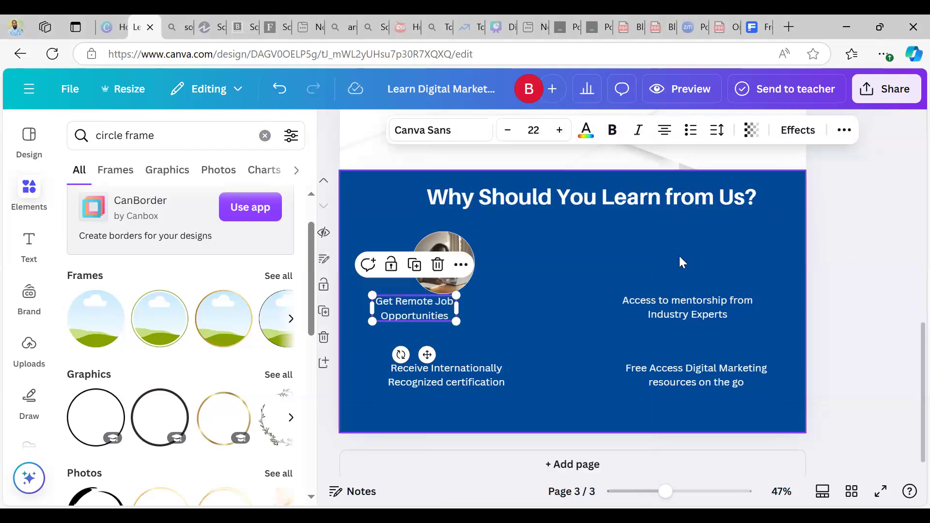
{"action": "left_click", "coordinate": [429, 312]}
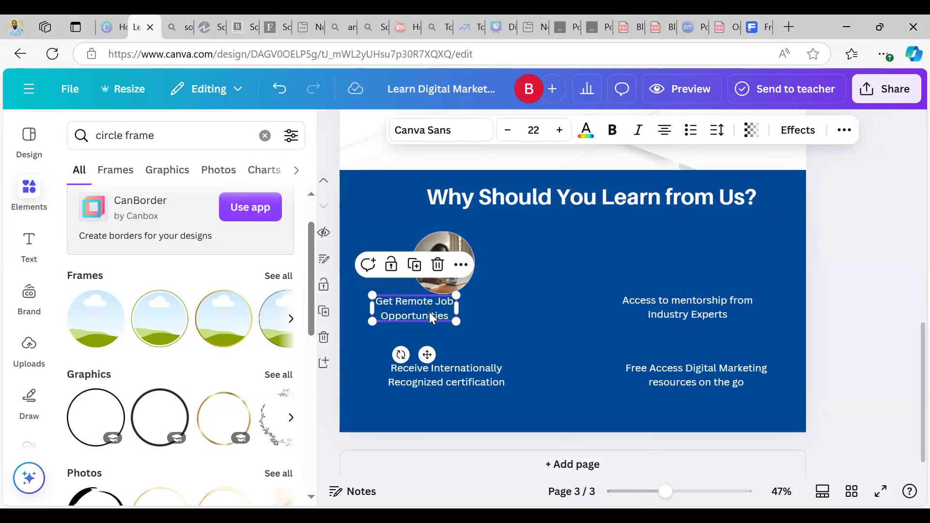
{"action": "left_click", "coordinate": [417, 320]}
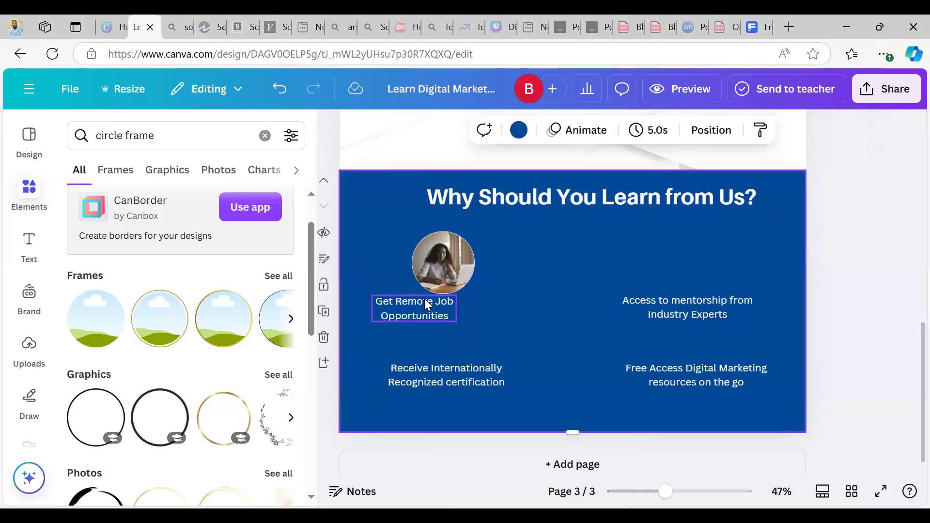
Nudge the "Get Remote Job Opportunities" text right until it is centered beneath the framed photo
{"action": "left_click", "coordinate": [424, 299]}
{"action": "key", "text": "Right"}
{"action": "key", "text": "Right"}
{"action": "key", "text": "Right"}
{"action": "key", "text": "Right"}
{"action": "key", "text": "Right"}
{"action": "key", "text": "Right"}
{"action": "key", "text": "Right"}
{"action": "key", "text": "Right"}
{"action": "key", "text": "Right"}
{"action": "key", "text": "Right"}
{"action": "key", "text": "Right"}
{"action": "key", "text": "Right"}
{"action": "key", "text": "Right"}
{"action": "key", "text": "Right"}
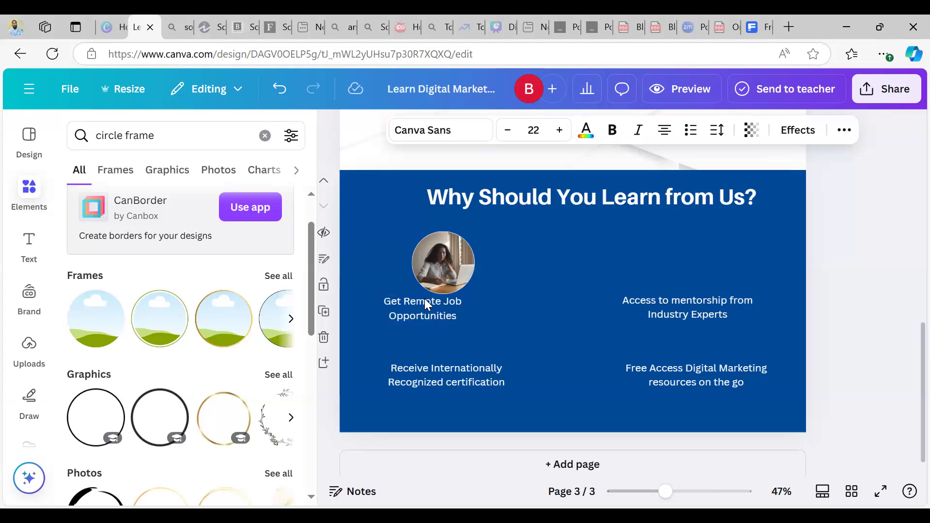
{"action": "key", "text": "Right"}
{"action": "key", "text": "Right"}
{"action": "key", "text": "Right"}
{"action": "key", "text": "Right"}
{"action": "key", "text": "Right"}
{"action": "key", "text": "Right"}
{"action": "key", "text": "Right"}
{"action": "key", "text": "Right"}
{"action": "key", "text": "Right"}
{"action": "key", "text": "Right"}
{"action": "key", "text": "Right"}
{"action": "key", "text": "Right"}
{"action": "key", "text": "Right"}
{"action": "key", "text": "Right"}
{"action": "key", "text": "Right"}
{"action": "key", "text": "Right"}
{"action": "key", "text": "Right"}
{"action": "key", "text": "Right"}
{"action": "key", "text": "Right"}
{"action": "key", "text": "Right"}
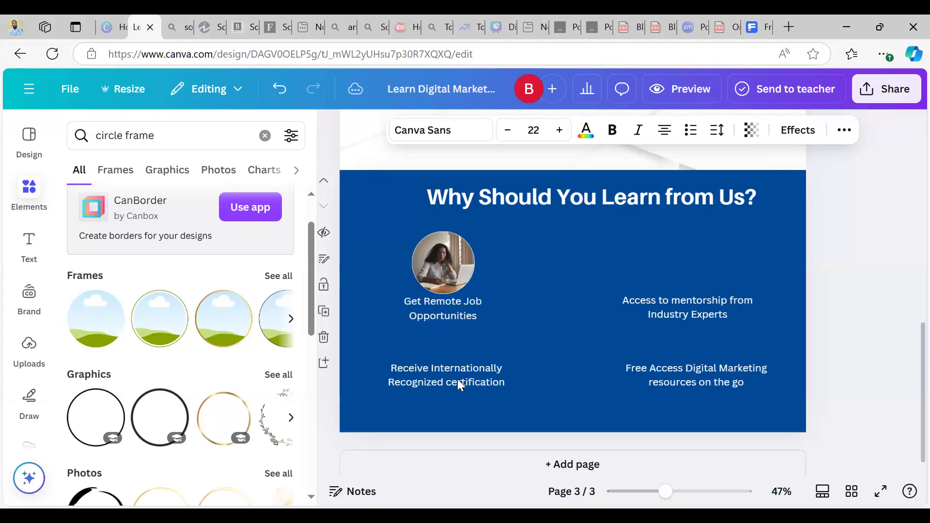
Nudge the "Receive Internationally Recognized certification" text slightly down
{"action": "left_click", "coordinate": [459, 386]}
{"action": "key", "text": "Down"}
{"action": "key", "text": "Down"}
{"action": "key", "text": "Down"}
{"action": "key", "text": "Down"}
{"action": "key", "text": "Down"}
{"action": "key", "text": "Down"}
{"action": "key", "text": "Down"}
{"action": "key", "text": "Down"}
{"action": "key", "text": "Down"}
{"action": "key", "text": "Down"}
{"action": "key", "text": "Down"}
{"action": "key", "text": "Down"}
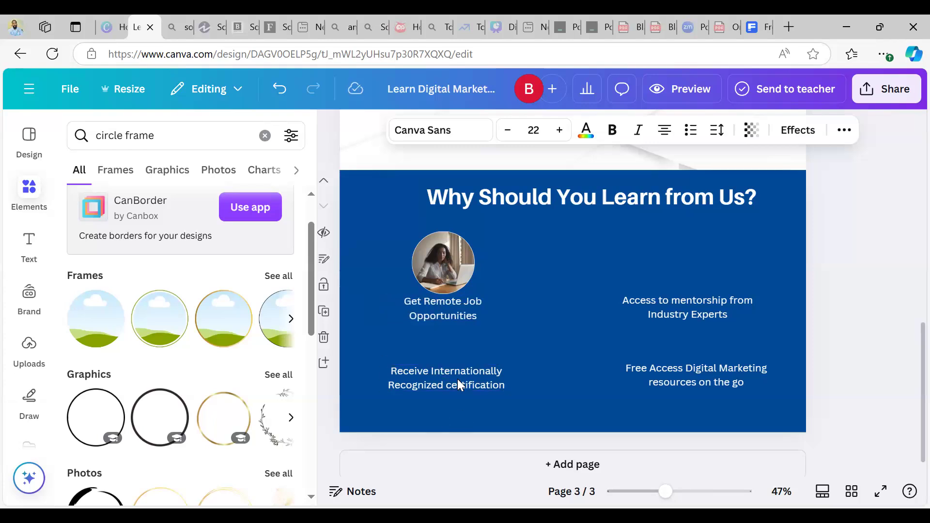
Nudge the framed photo and its "Get Remote Job Opportunities" caption slightly up
{"action": "left_click", "coordinate": [445, 268]}
{"action": "key", "text": "Up"}
{"action": "key", "text": "Up"}
{"action": "key", "text": "Up"}
{"action": "key", "text": "Up"}
{"action": "key", "text": "Up"}
{"action": "key", "text": "Up"}
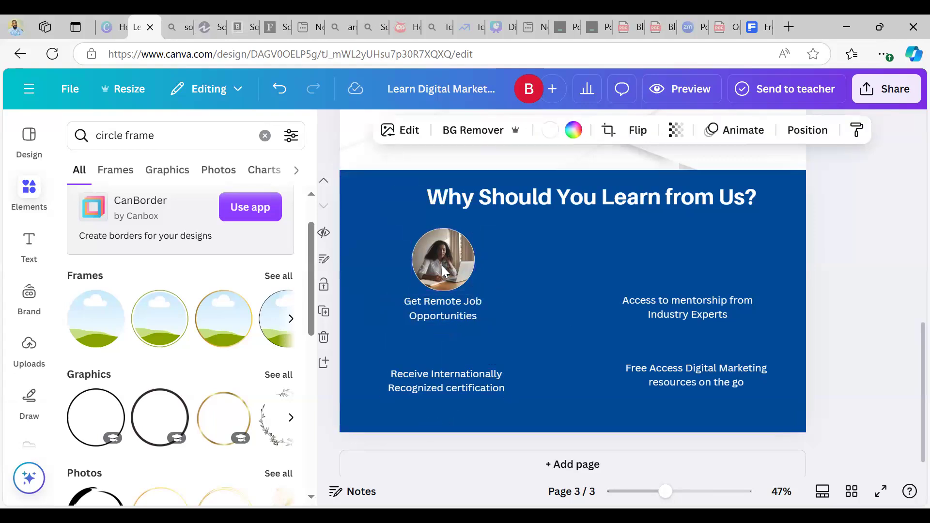
{"action": "left_click", "coordinate": [438, 305]}
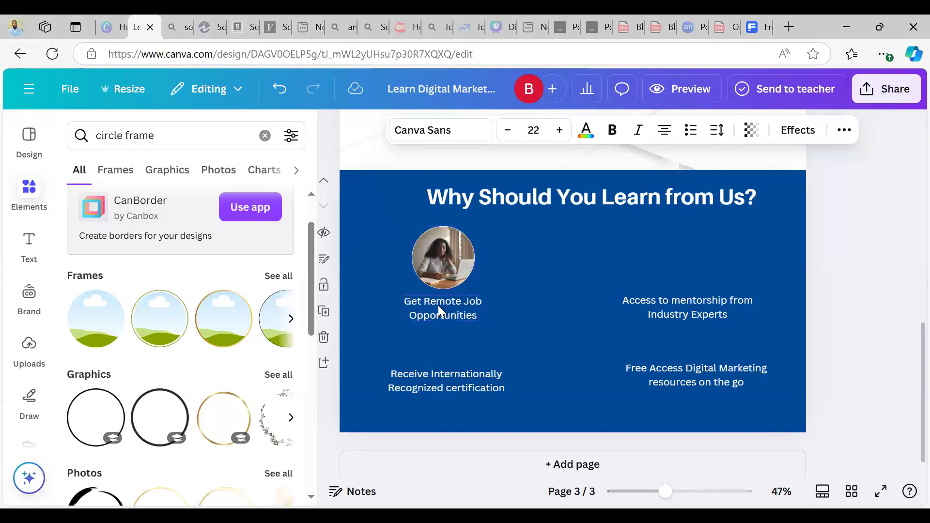
{"action": "key", "text": "Up"}
{"action": "key", "text": "Up"}
{"action": "key", "text": "Up"}
{"action": "key", "text": "Up"}
{"action": "key", "text": "Up"}
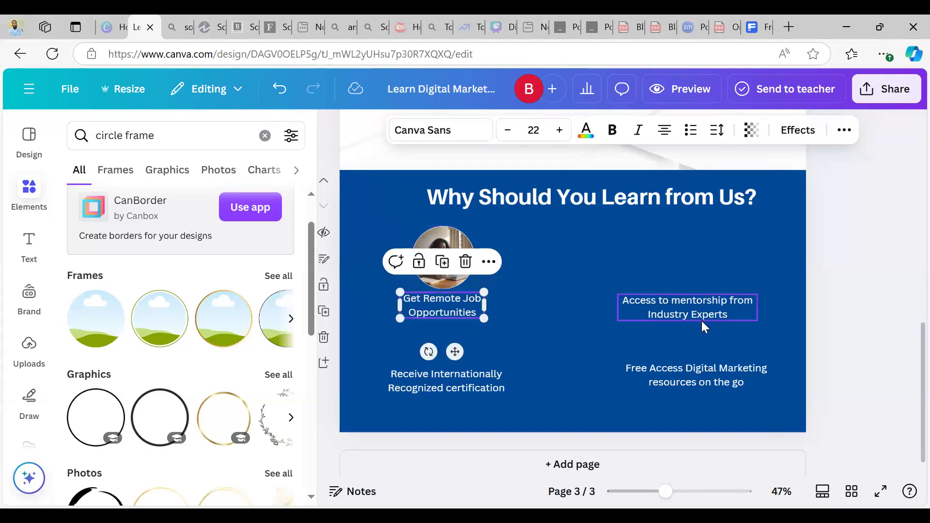
Narrow the "Access to mentorship from Industry Experts" text box so "from" wraps onto the second line
{"action": "left_click", "coordinate": [701, 321]}
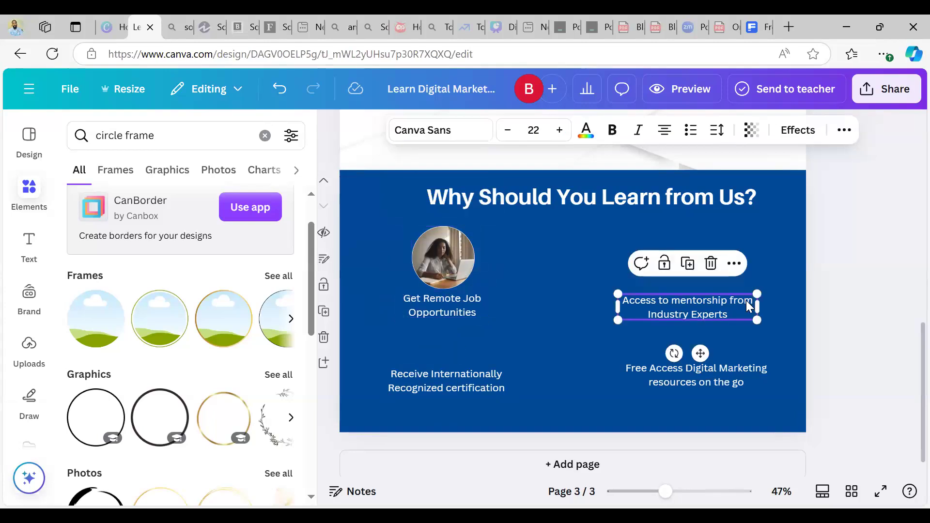
{"action": "left_click", "coordinate": [760, 303]}
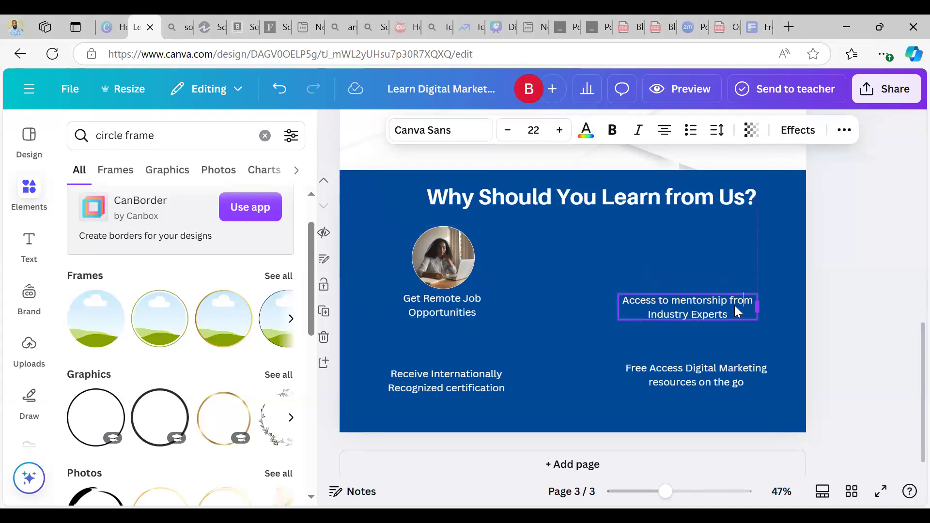
{"action": "left_click_drag", "start_coordinate": [758, 306], "coordinate": [728, 306]}
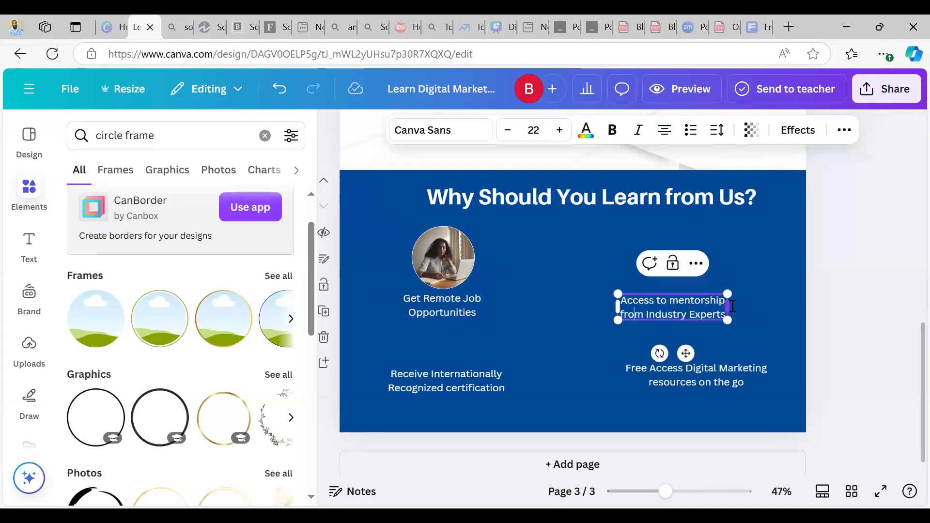
Slightly narrow the "Free Access Digital Marketing" text box and move the "Access to mentorship" text level with "Get Remote Job Opportunities"
{"action": "left_click", "coordinate": [751, 380]}
{"action": "left_click", "coordinate": [769, 377]}
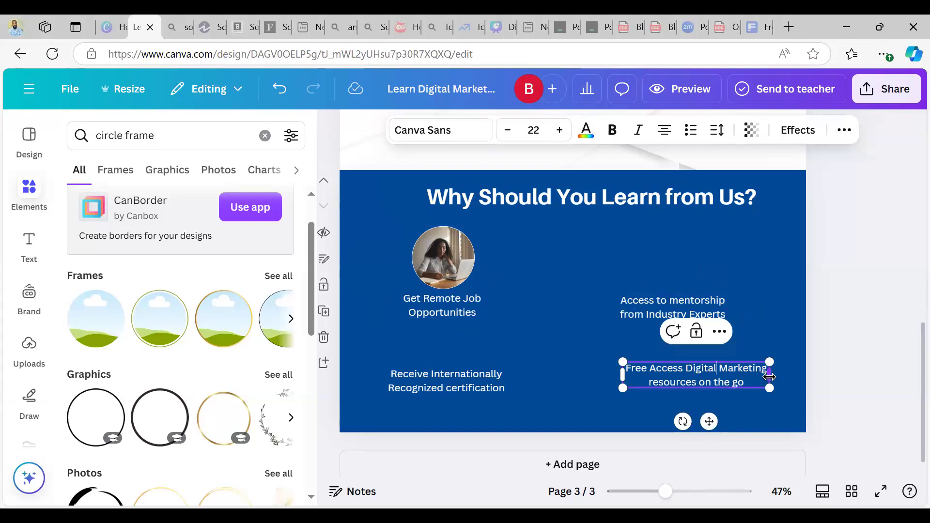
{"action": "left_click_drag", "start_coordinate": [754, 379], "coordinate": [769, 379]}
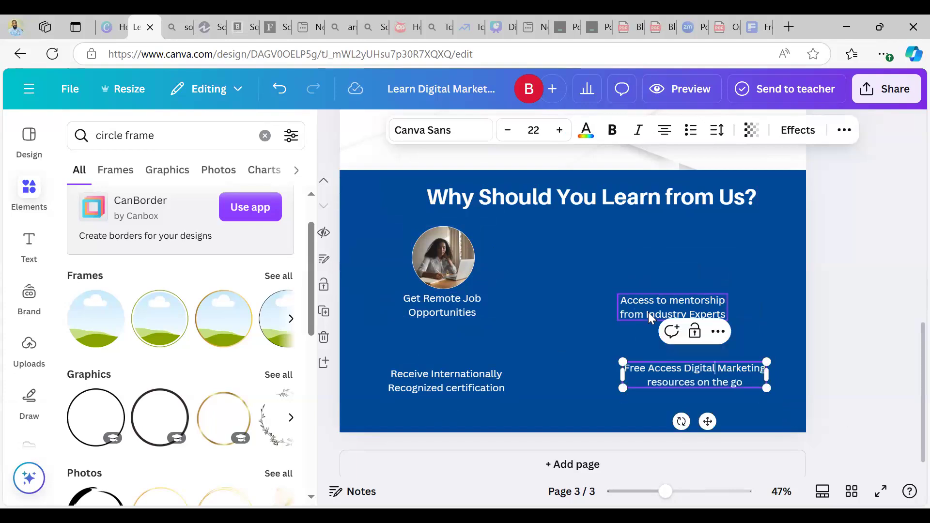
{"action": "left_click_drag", "start_coordinate": [655, 313], "coordinate": [662, 311]}
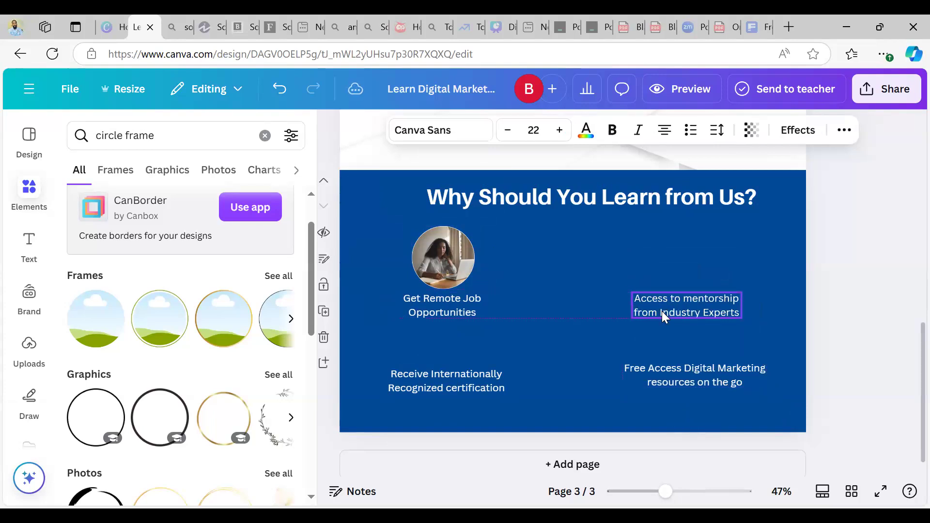
{"action": "left_click", "coordinate": [836, 279]}
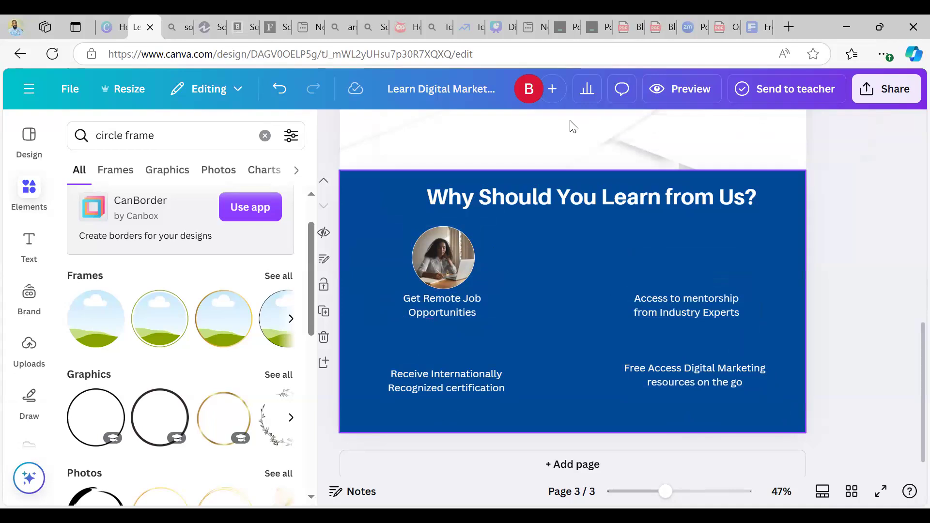
Switch to Freepik and close the preview of the woman writing beside a laptop
{"action": "left_click", "coordinate": [759, 27]}
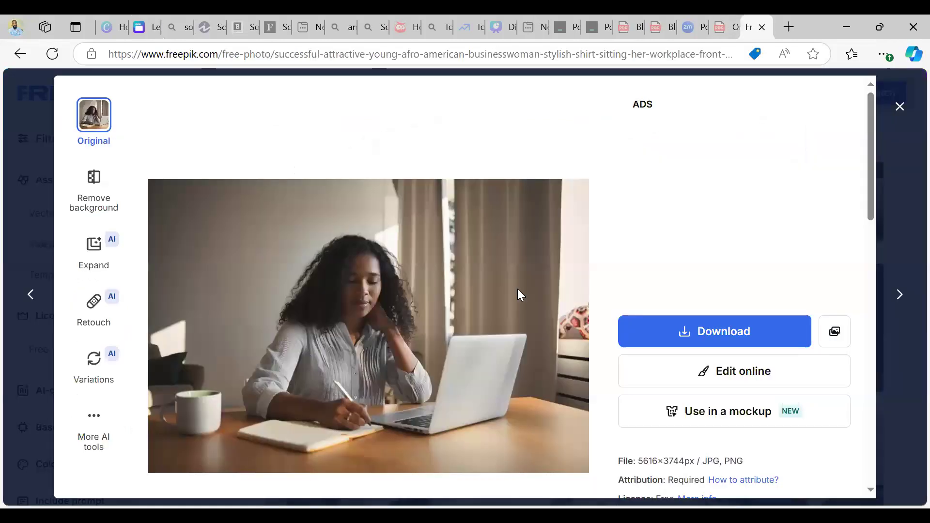
{"action": "left_click", "coordinate": [905, 125]}
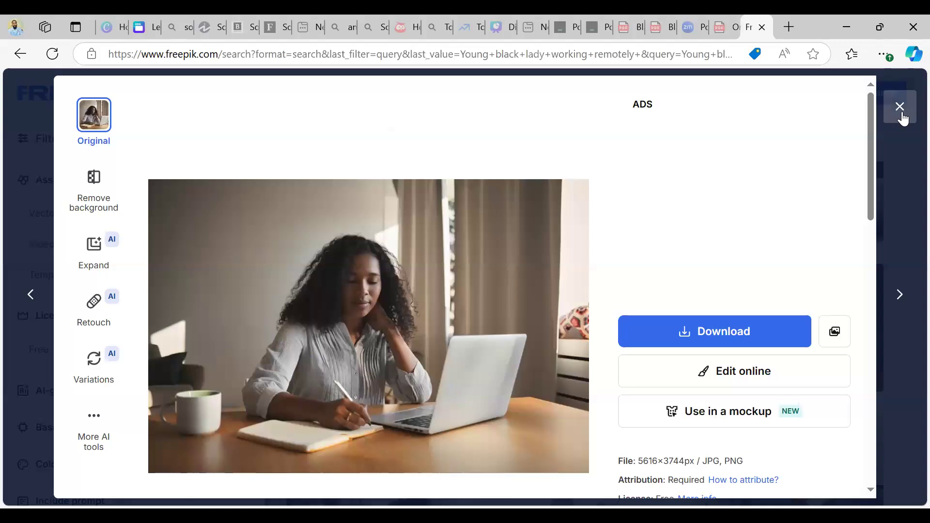
Close the photo preview and search Freepik for "Black man mentoring young people"
{"action": "left_click", "coordinate": [901, 107]}
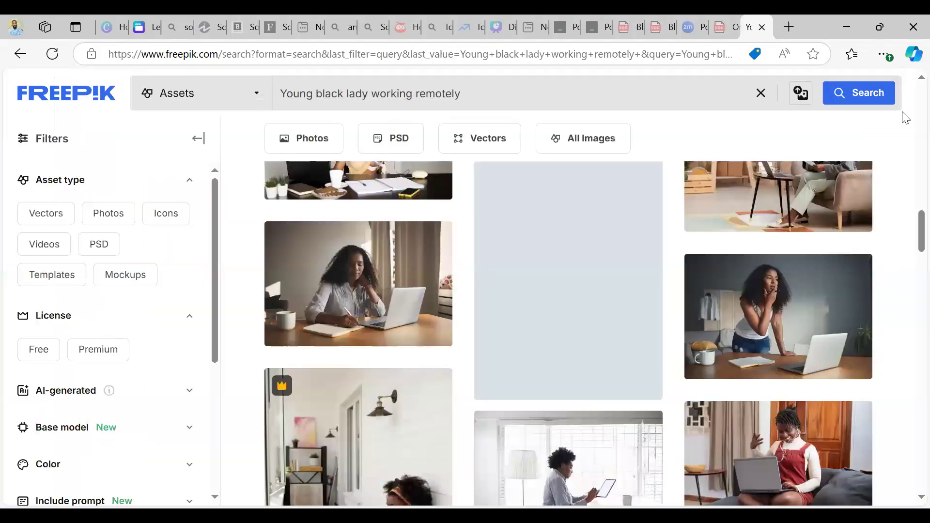
{"action": "key", "text": "ctrl+a"}
{"action": "type", "text": "B"}
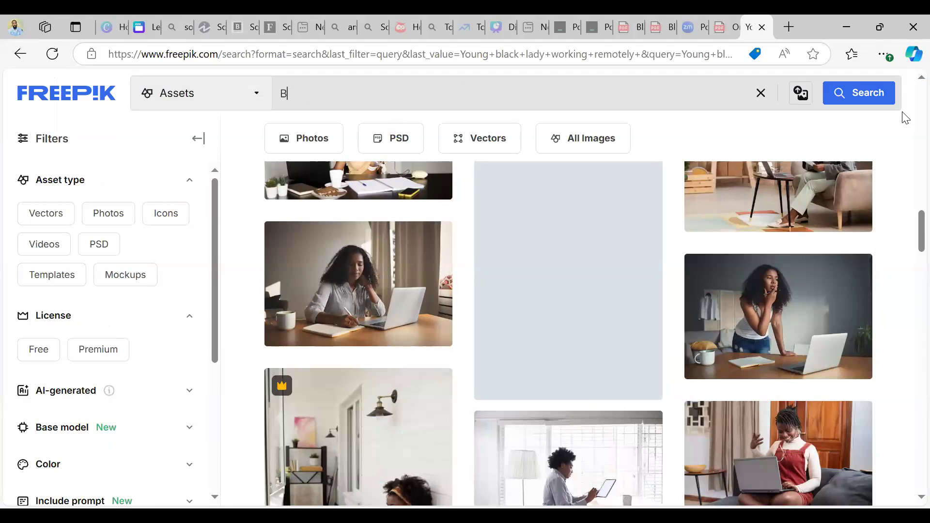
{"action": "type", "text": "lack man mentoring "}
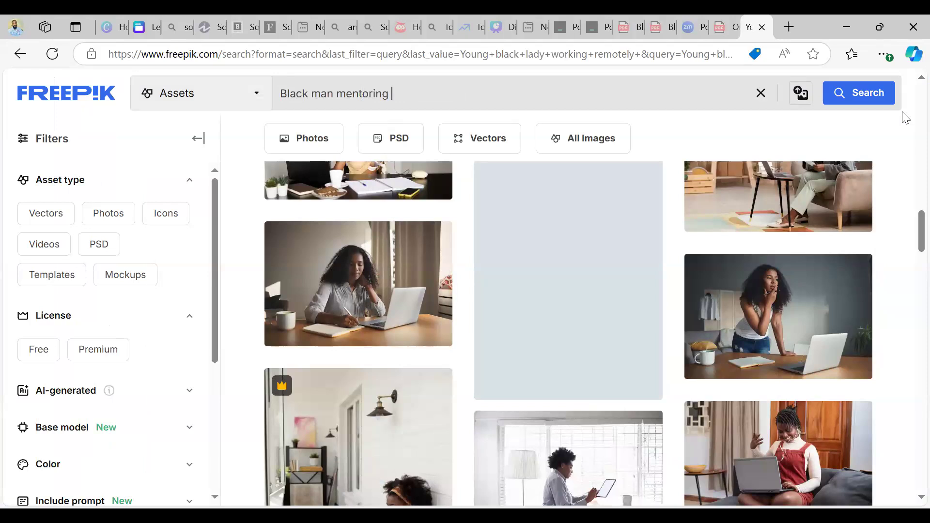
{"action": "type", "text": "young people"}
{"action": "key", "text": "Return"}
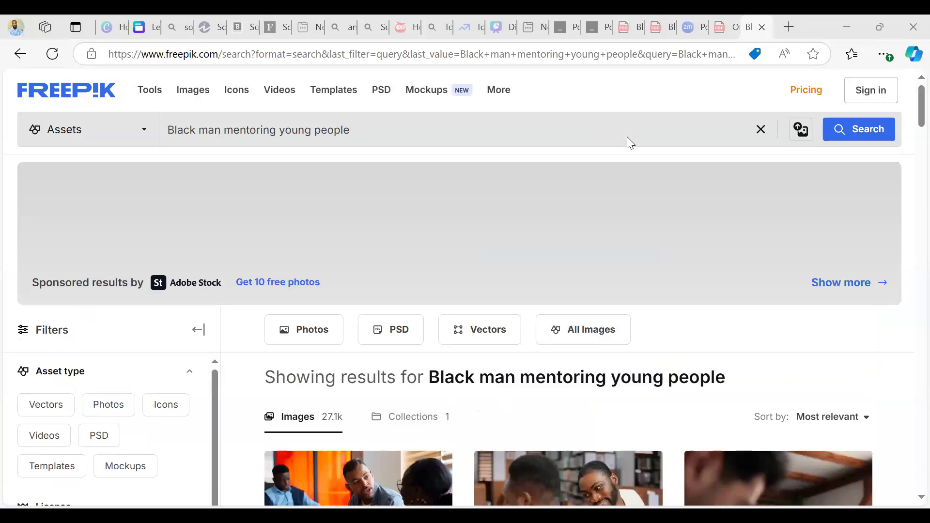
Look through the search results for a free photo that suits the mentorship benefit
{"action": "scroll", "coordinate": [628, 138], "scroll_direction": "down", "scroll_amount": 3}
{"action": "scroll", "coordinate": [630, 143], "scroll_direction": "down", "scroll_amount": 4}
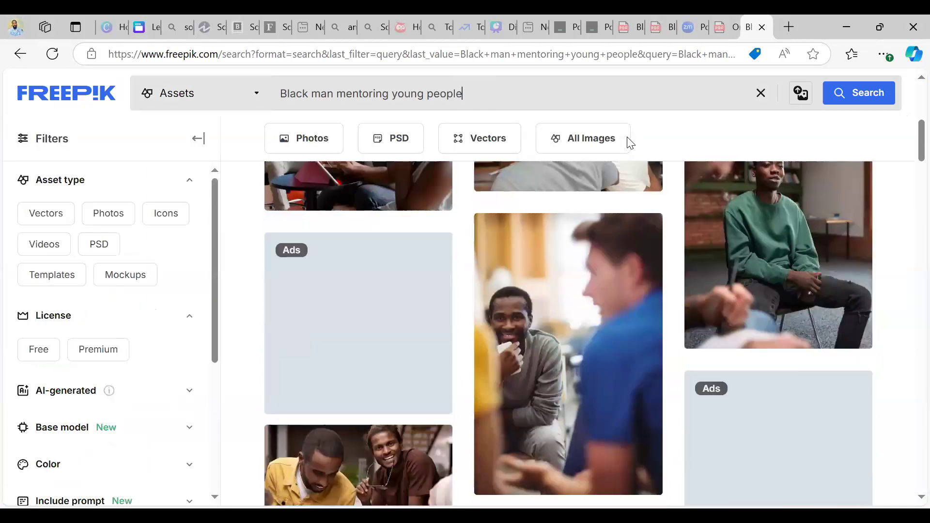
{"action": "scroll", "coordinate": [629, 143], "scroll_direction": "down", "scroll_amount": 4}
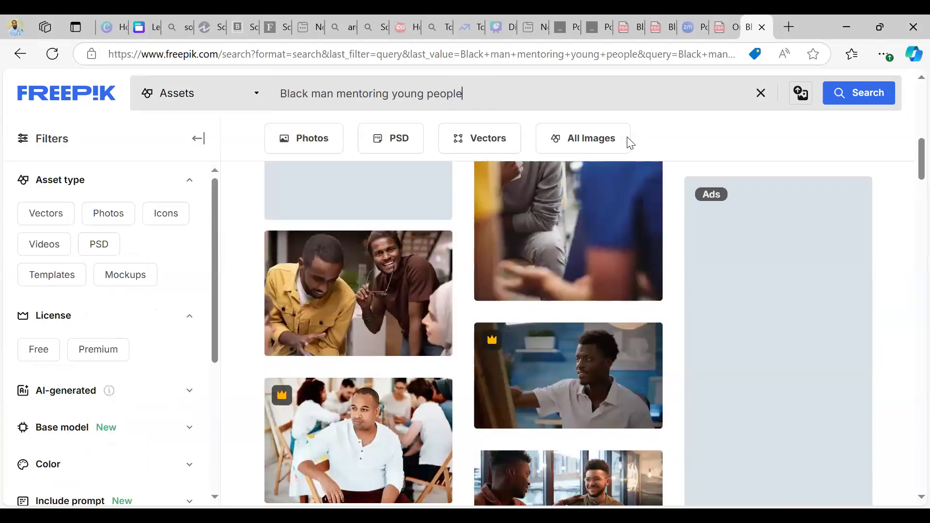
{"action": "scroll", "coordinate": [630, 143], "scroll_direction": "down", "scroll_amount": 1}
{"action": "scroll", "coordinate": [630, 143], "scroll_direction": "down", "scroll_amount": 1}
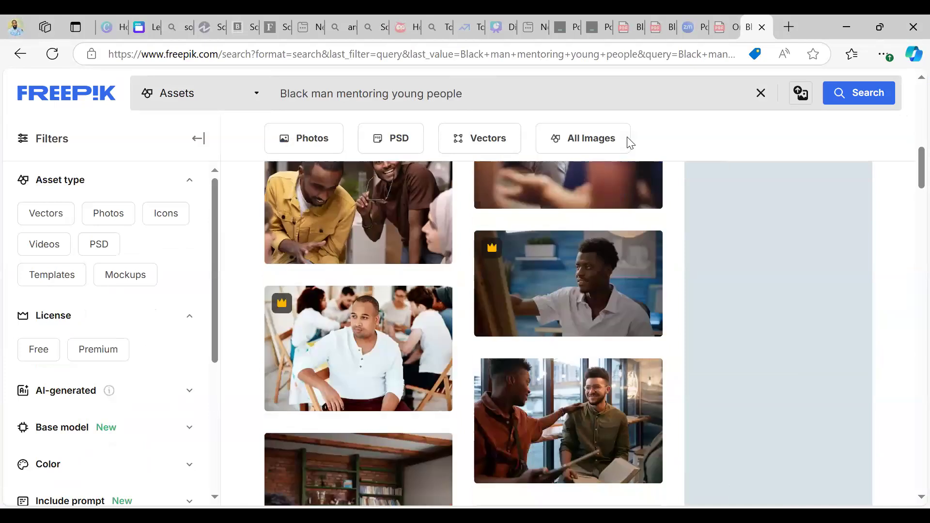
{"action": "scroll", "coordinate": [630, 143], "scroll_direction": "down", "scroll_amount": 1}
{"action": "scroll", "coordinate": [630, 143], "scroll_direction": "down", "scroll_amount": 2}
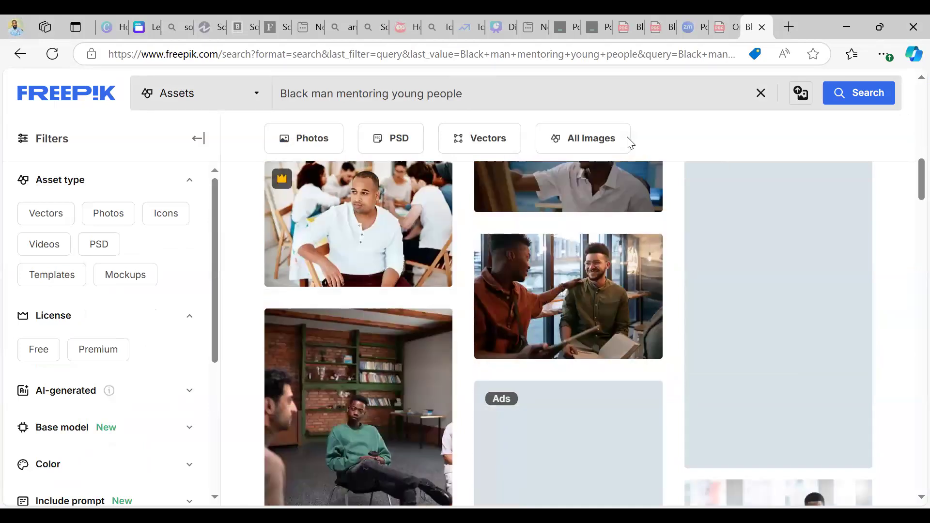
{"action": "scroll", "coordinate": [630, 143], "scroll_direction": "down", "scroll_amount": 2}
{"action": "scroll", "coordinate": [630, 143], "scroll_direction": "down", "scroll_amount": 1}
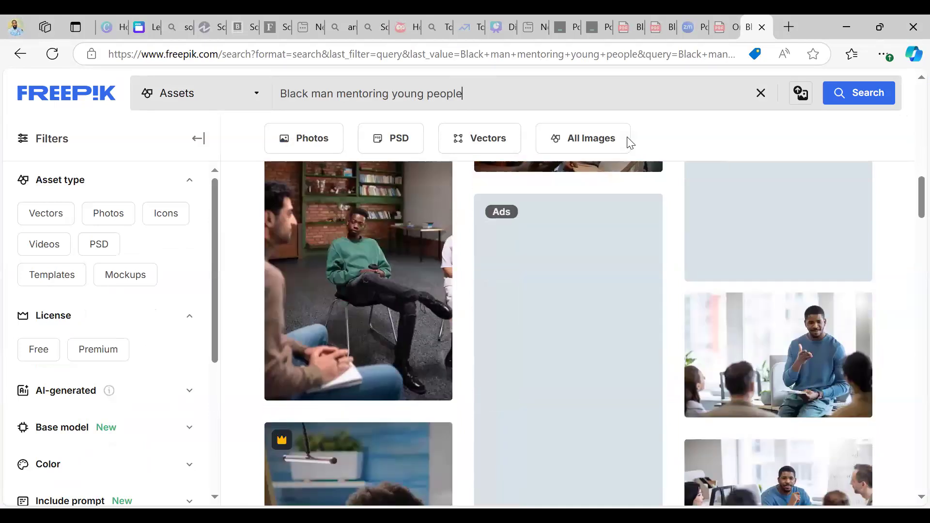
{"action": "scroll", "coordinate": [631, 143], "scroll_direction": "down", "scroll_amount": 1}
{"action": "scroll", "coordinate": [631, 143], "scroll_direction": "down", "scroll_amount": 2}
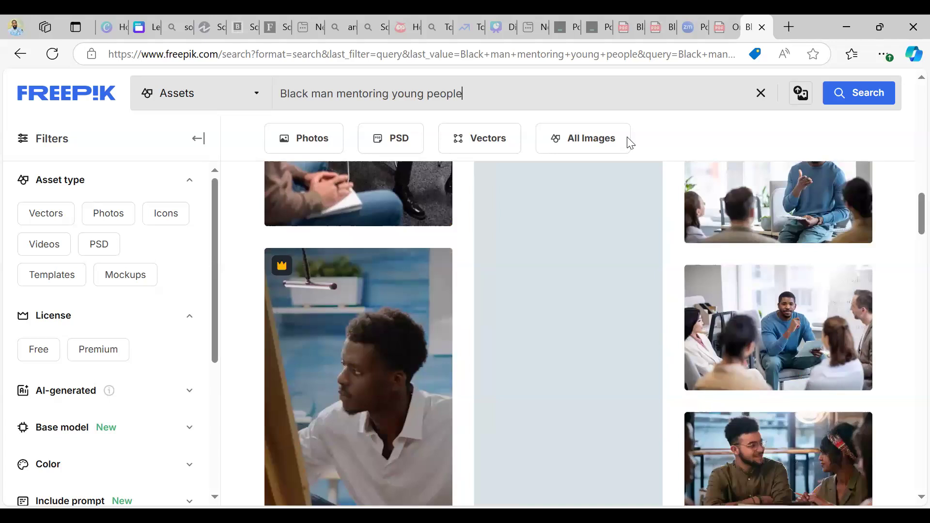
{"action": "scroll", "coordinate": [630, 142], "scroll_direction": "down", "scroll_amount": 2}
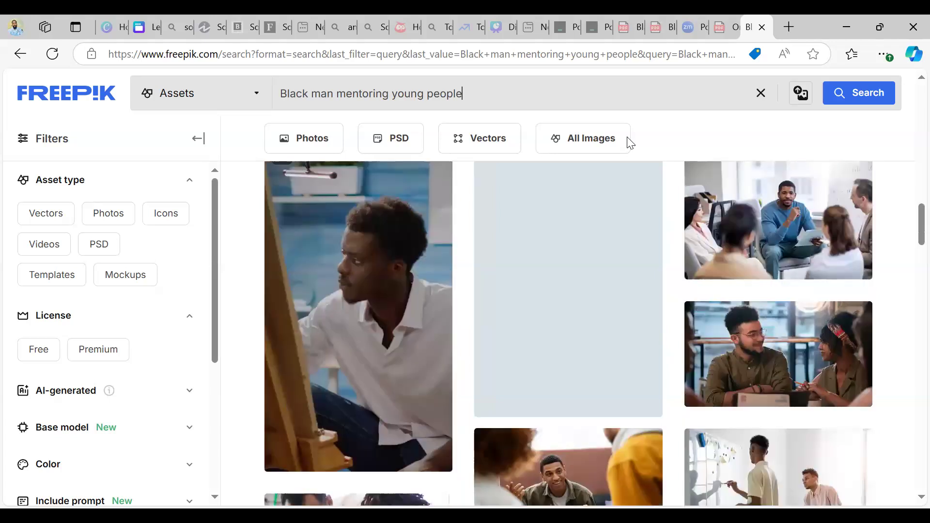
{"action": "scroll", "coordinate": [630, 143], "scroll_direction": "down", "scroll_amount": 3}
{"action": "scroll", "coordinate": [630, 143], "scroll_direction": "down", "scroll_amount": 1}
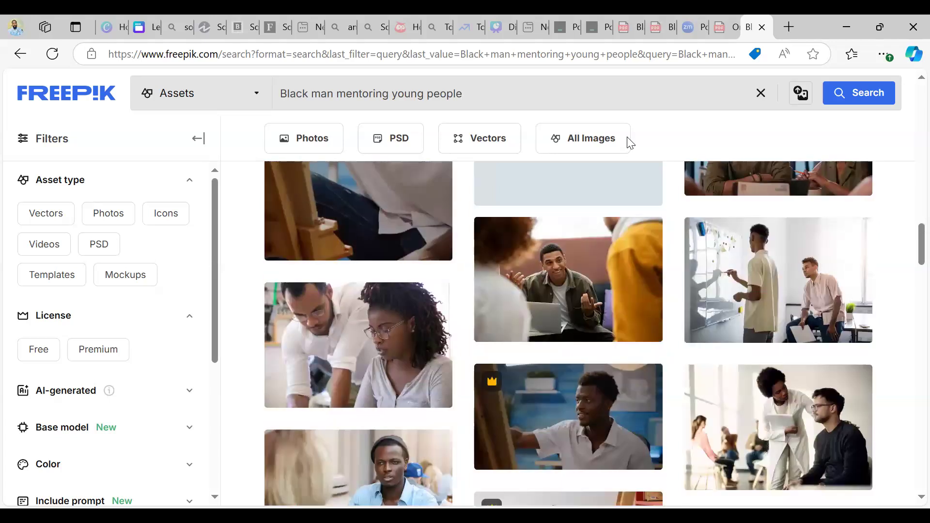
{"action": "scroll", "coordinate": [631, 143], "scroll_direction": "down", "scroll_amount": 1}
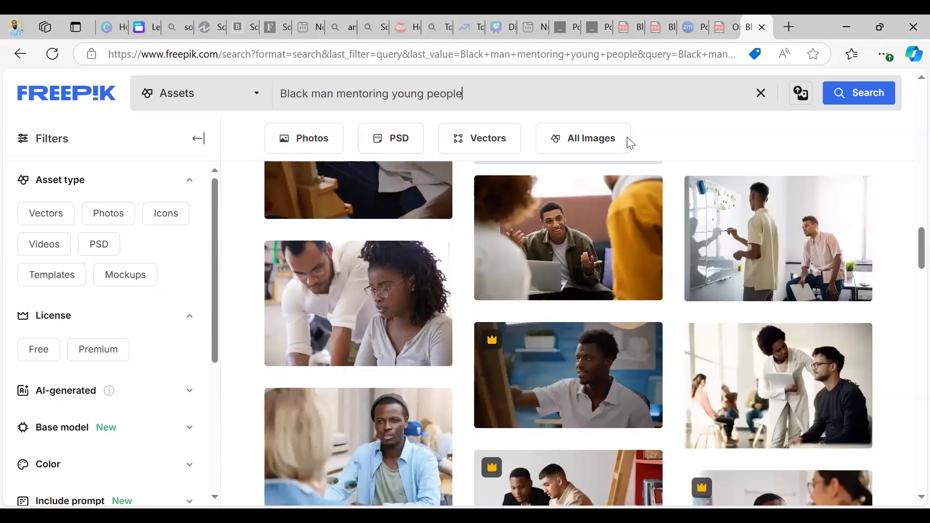
Copy the photo of the instructor leaning beside a woman with glasses and paste it onto the "Why Should You Learn from Us?" page in Canva
{"action": "left_click", "coordinate": [381, 346]}
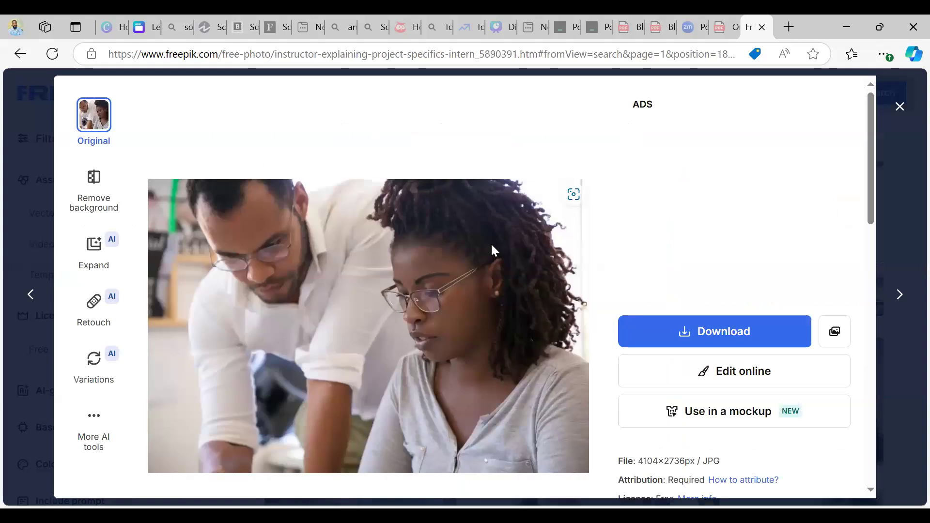
{"action": "scroll", "coordinate": [493, 247], "scroll_direction": "down", "scroll_amount": 1}
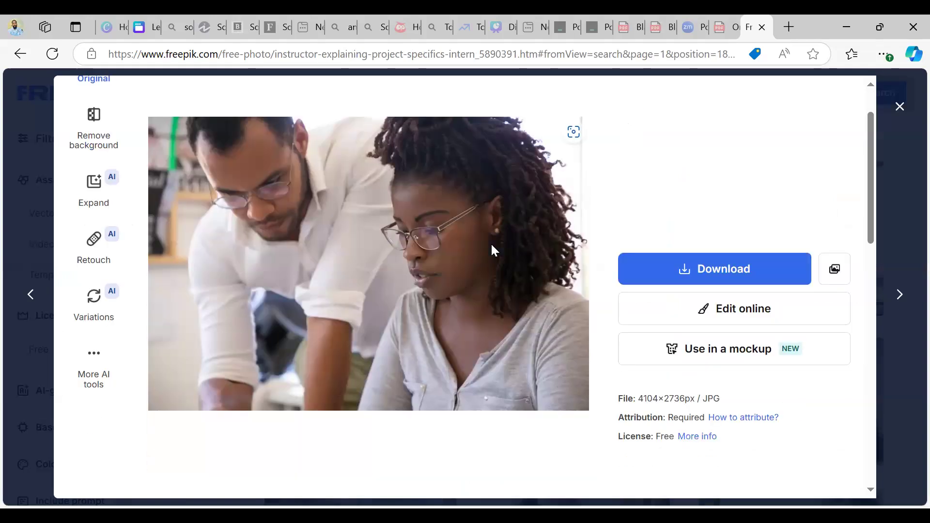
{"action": "right_click", "coordinate": [490, 204]}
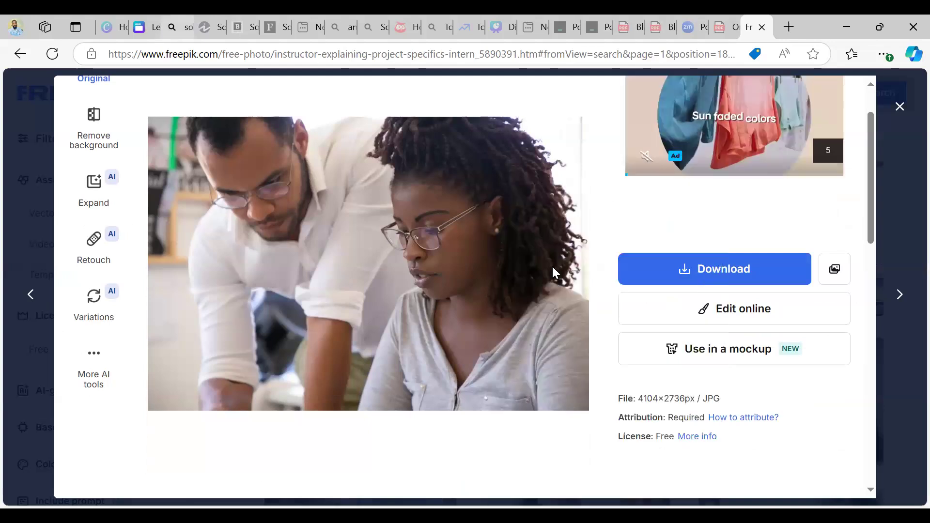
{"action": "key", "text": "ctrl+2"}
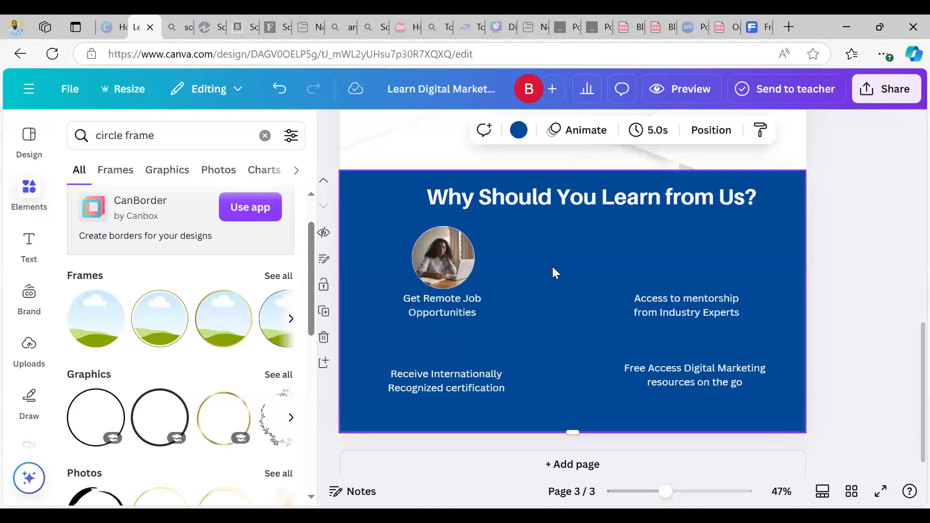
{"action": "key", "text": "ctrl+v"}
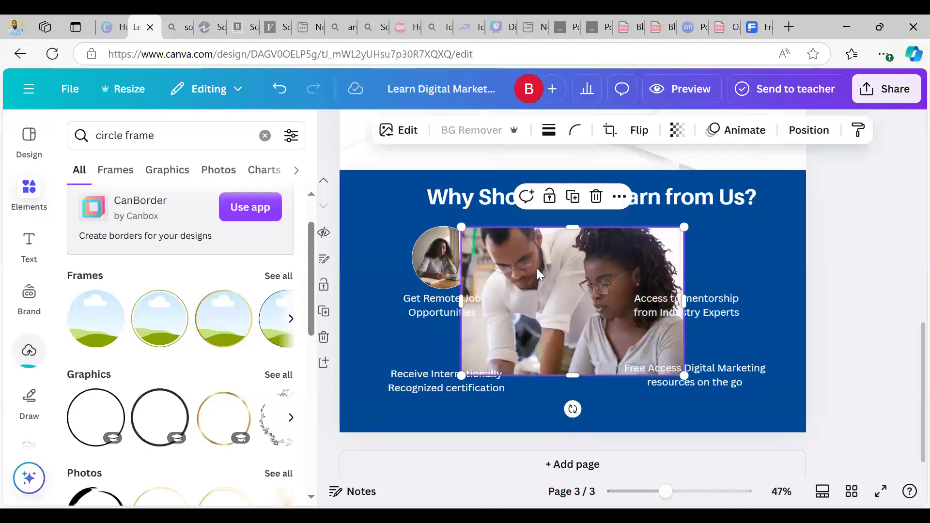
Duplicate the circle-framed photo above "Access to mentorship from Industry Experts", then detach and delete the duplicate's image to leave an empty frame
{"action": "left_click", "coordinate": [440, 248]}
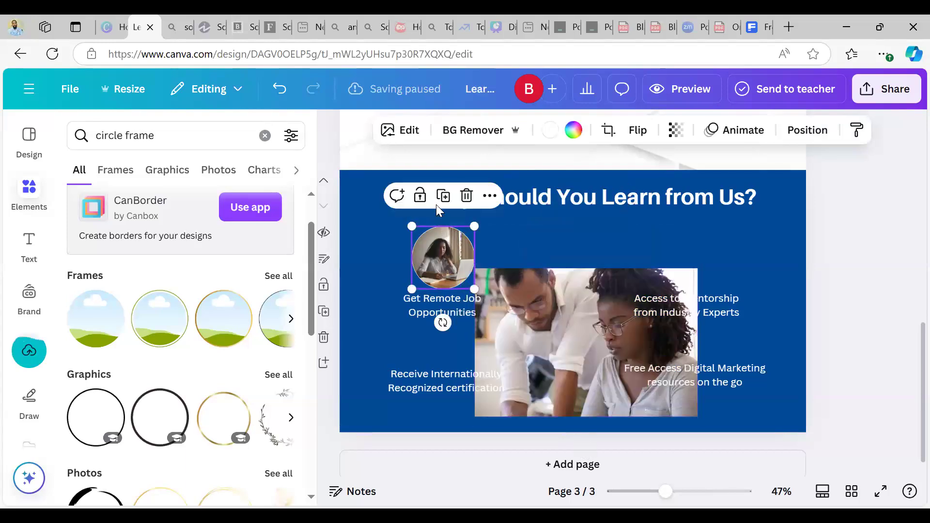
{"action": "left_click_drag", "start_coordinate": [447, 256], "coordinate": [681, 251]}
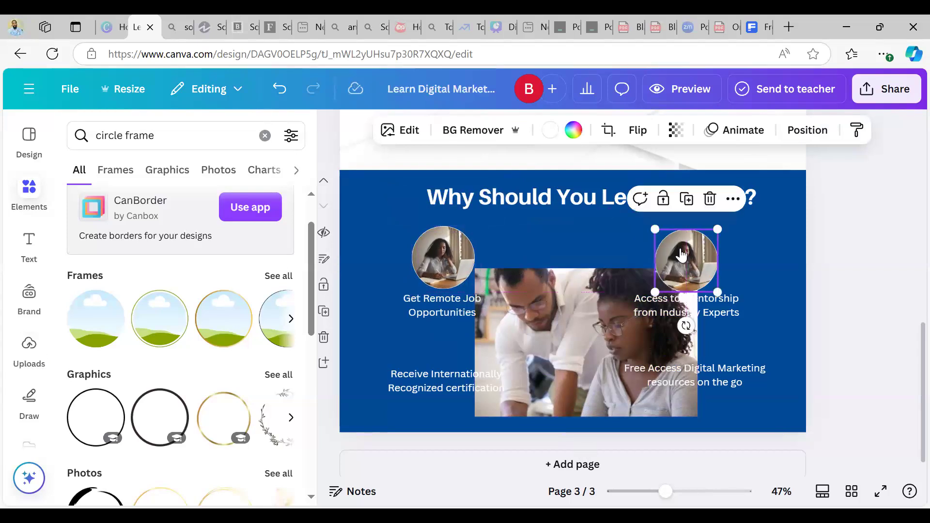
{"action": "right_click", "coordinate": [739, 450]}
{"action": "left_click", "coordinate": [739, 450]}
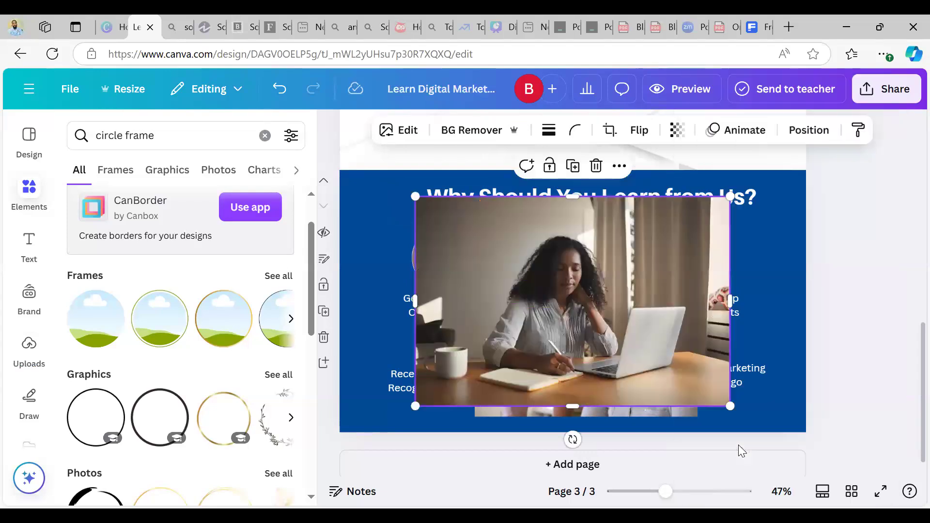
{"action": "key", "text": "Delete"}
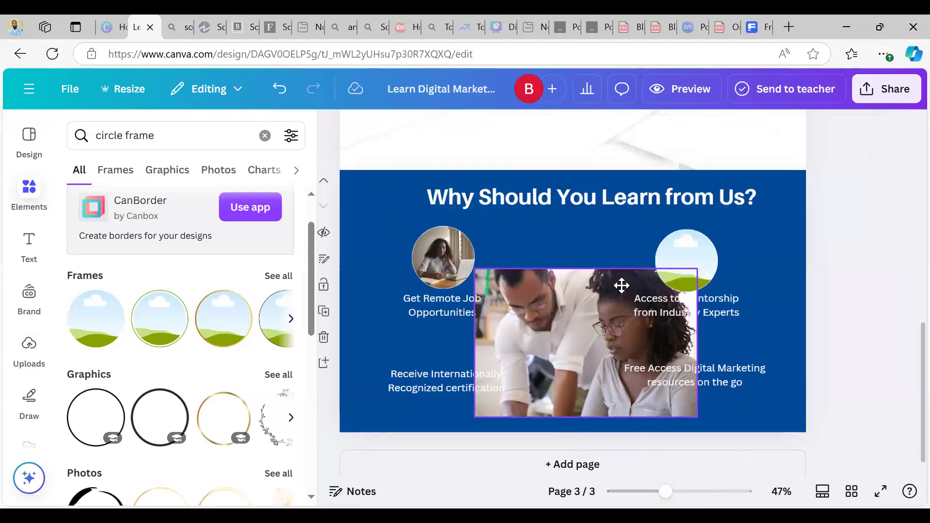
Fill the empty circle frame with the mentoring photo and shift the image right within the crop so both people show
{"action": "left_click_drag", "start_coordinate": [588, 333], "coordinate": [710, 273]}
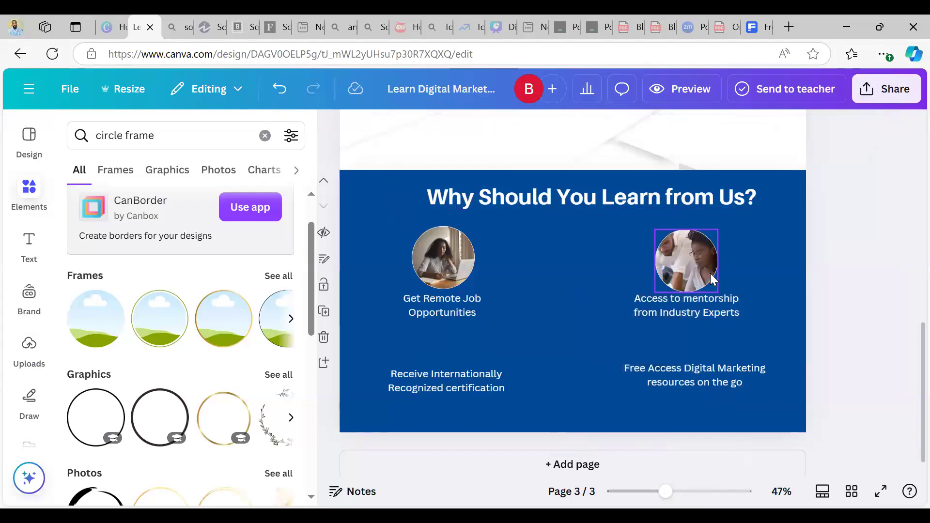
{"action": "double_click", "coordinate": [711, 273]}
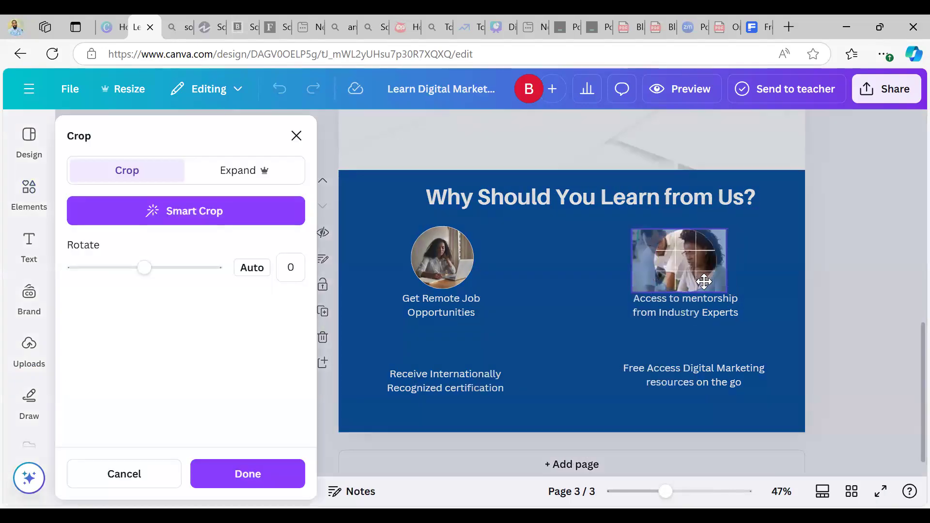
{"action": "left_click_drag", "start_coordinate": [707, 285], "coordinate": [716, 285]}
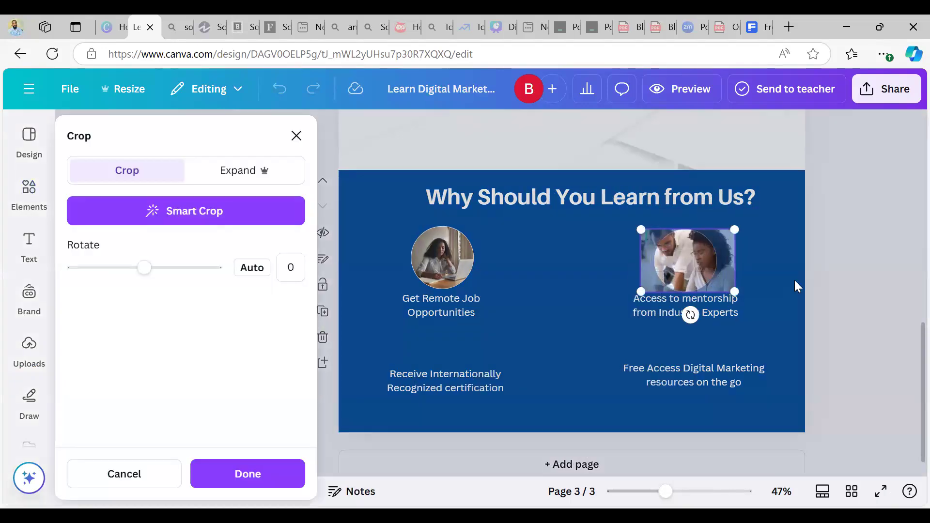
{"action": "left_click", "coordinate": [722, 241]}
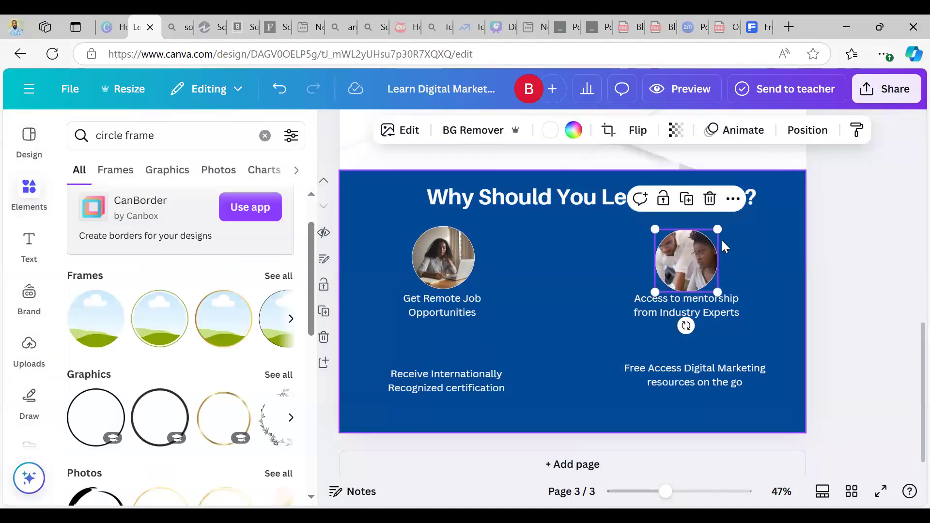
Move the mentoring photo frame up level with the framed photo above "Get Remote Job Opportunities" and deselect it
{"action": "left_click_drag", "start_coordinate": [704, 248], "coordinate": [702, 248]}
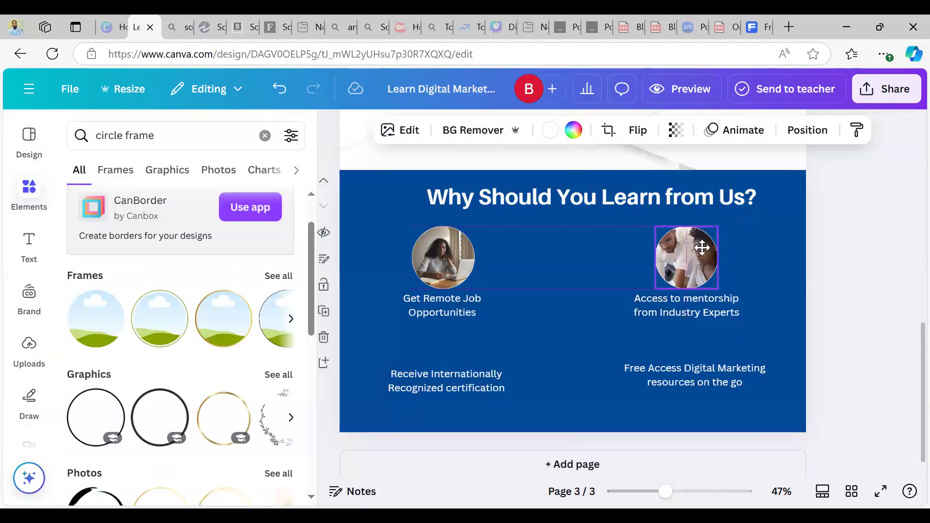
{"action": "left_click", "coordinate": [834, 280]}
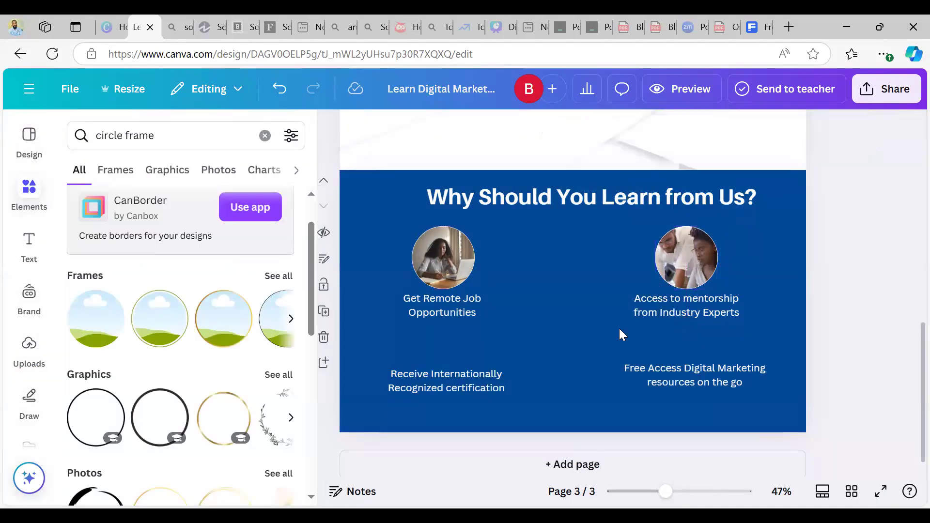
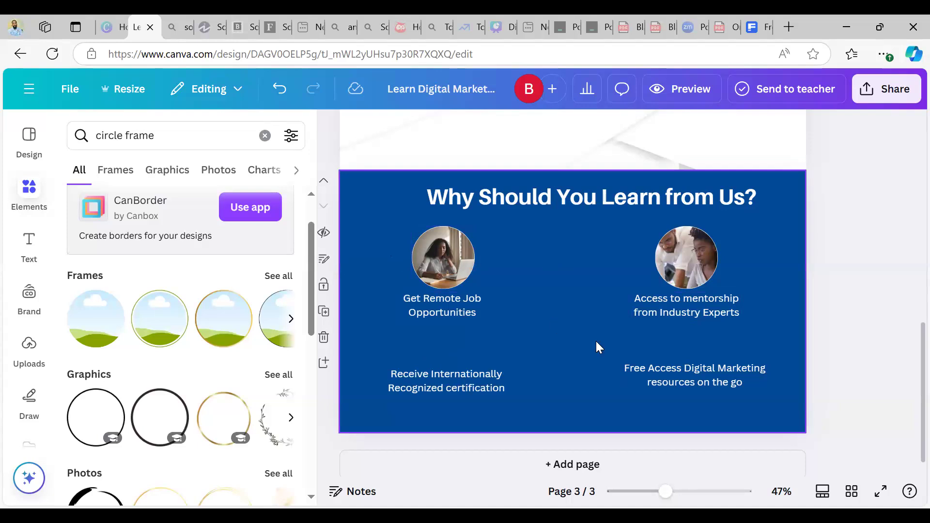
Add a fourth page and apply the "Who we are" layout from the Consultancy Website template to it
{"action": "scroll", "coordinate": [596, 347], "scroll_direction": "down", "scroll_amount": 1}
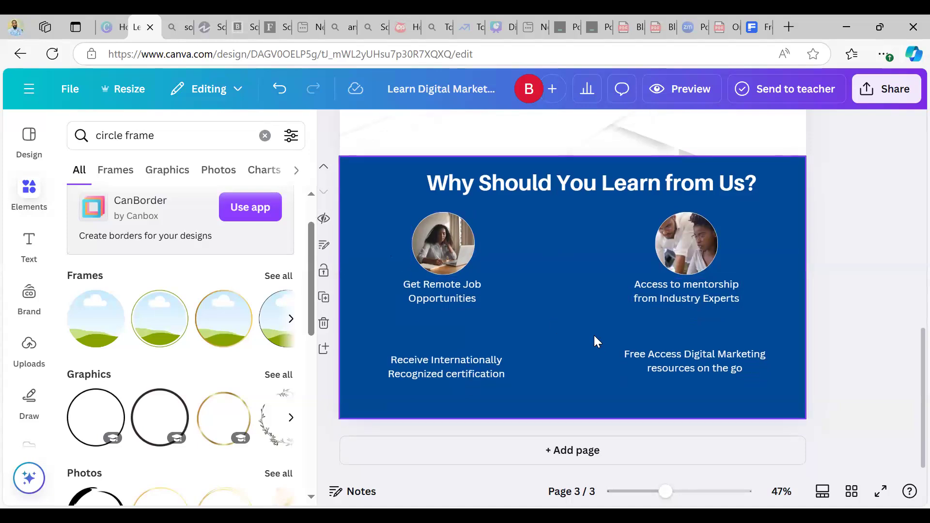
{"action": "scroll", "coordinate": [543, 250], "scroll_direction": "up", "scroll_amount": 1}
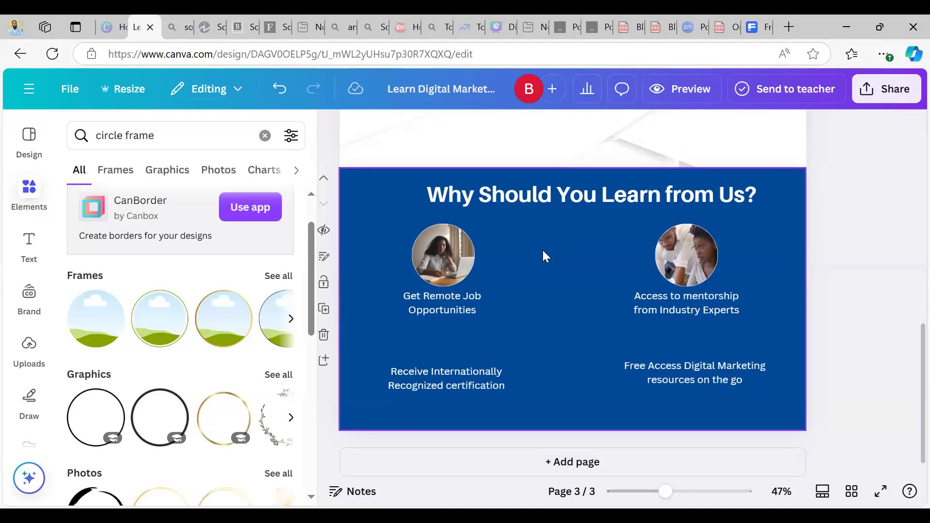
{"action": "left_click", "coordinate": [545, 462]}
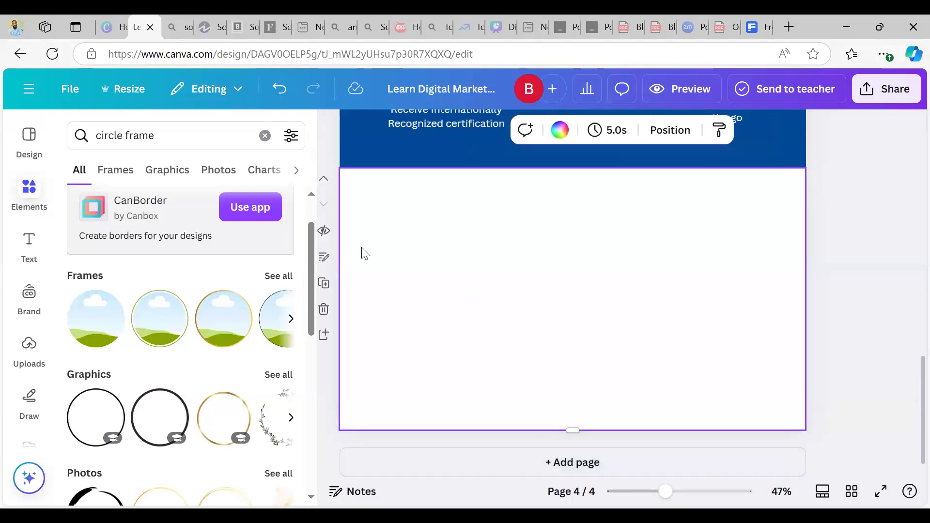
{"action": "left_click", "coordinate": [15, 149]}
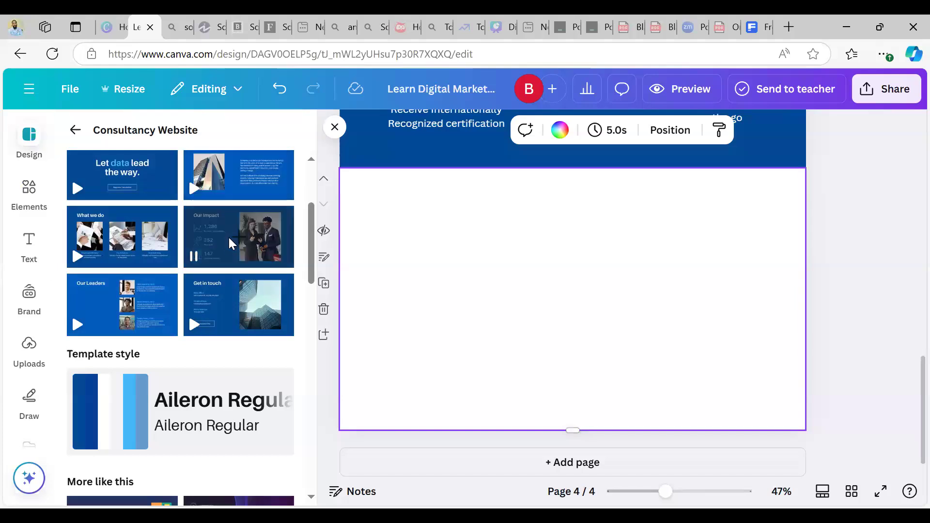
{"action": "scroll", "coordinate": [225, 310], "scroll_direction": "up", "scroll_amount": 3}
{"action": "left_click", "coordinate": [223, 325]}
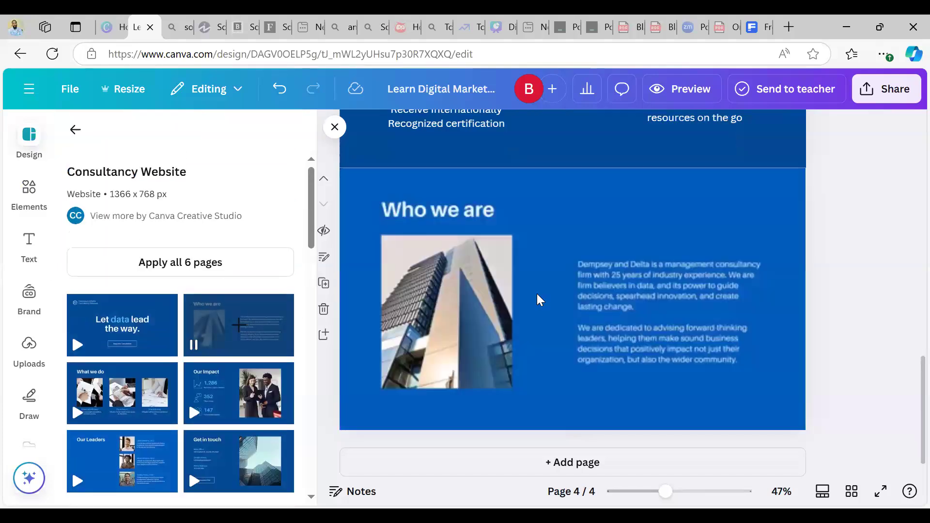
{"action": "scroll", "coordinate": [694, 270], "scroll_direction": "up", "scroll_amount": 2}
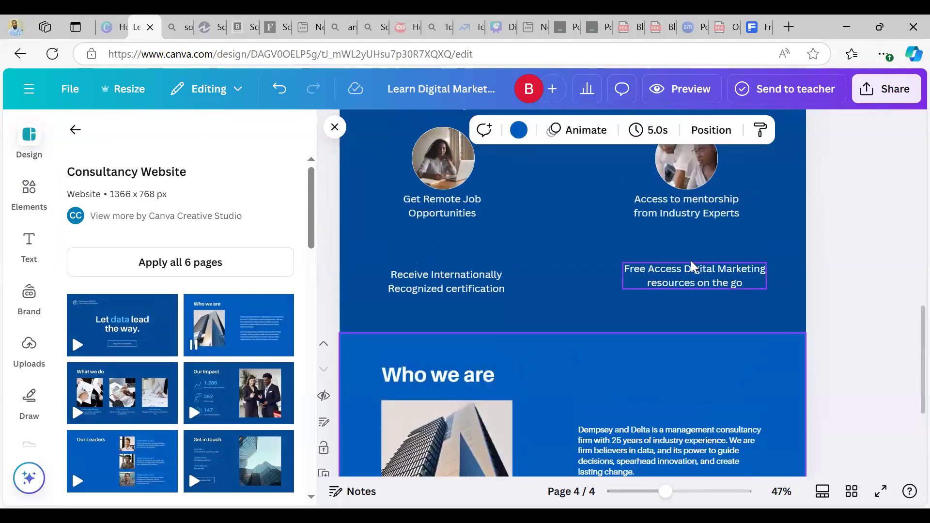
Review the "Who we are" page's photo and text alongside the preceding pages of the design
{"action": "scroll", "coordinate": [694, 269], "scroll_direction": "down", "scroll_amount": 1}
{"action": "scroll", "coordinate": [592, 293], "scroll_direction": "down", "scroll_amount": 1}
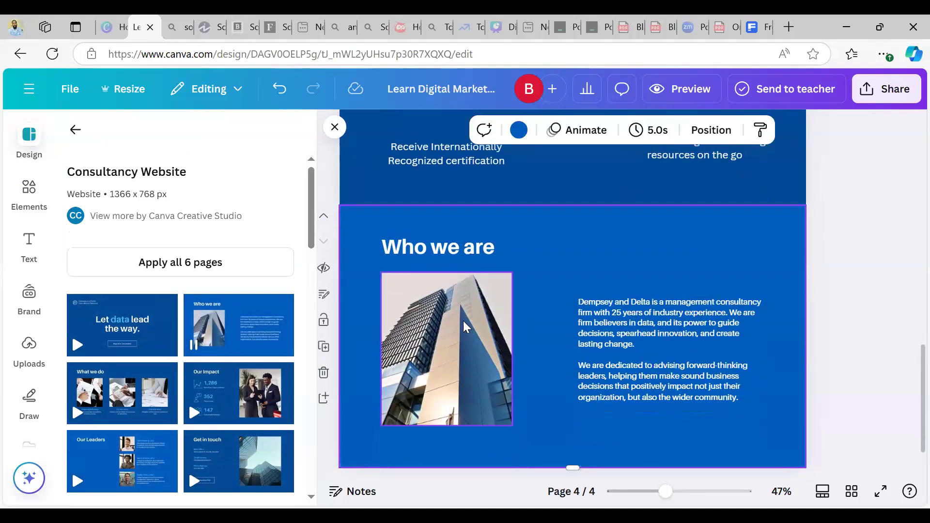
{"action": "left_click", "coordinate": [669, 345]}
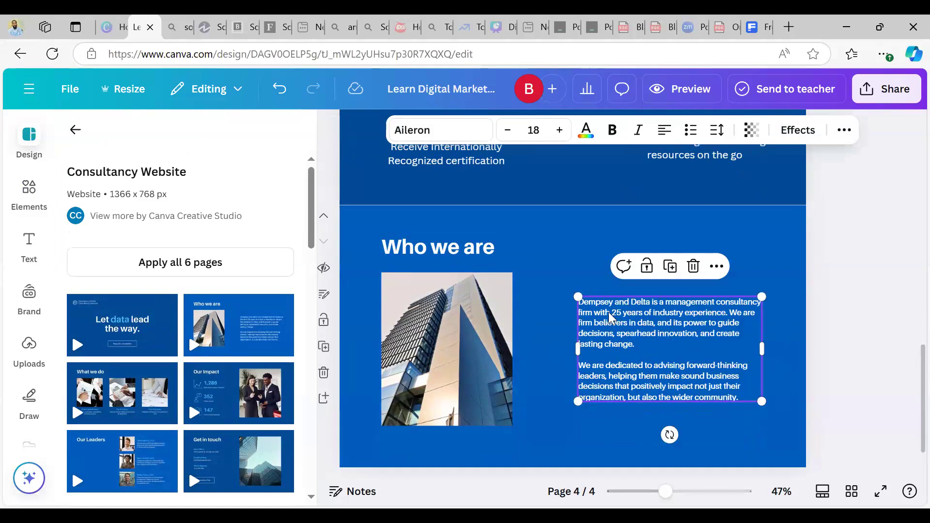
{"action": "scroll", "coordinate": [610, 318], "scroll_direction": "down", "scroll_amount": 1}
{"action": "scroll", "coordinate": [610, 318], "scroll_direction": "up", "scroll_amount": 3}
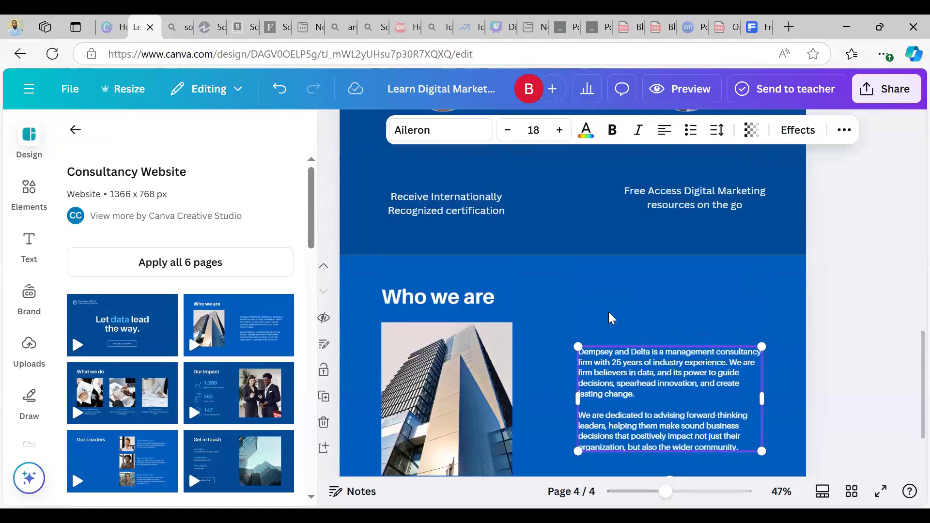
{"action": "scroll", "coordinate": [608, 312], "scroll_direction": "up", "scroll_amount": 10}
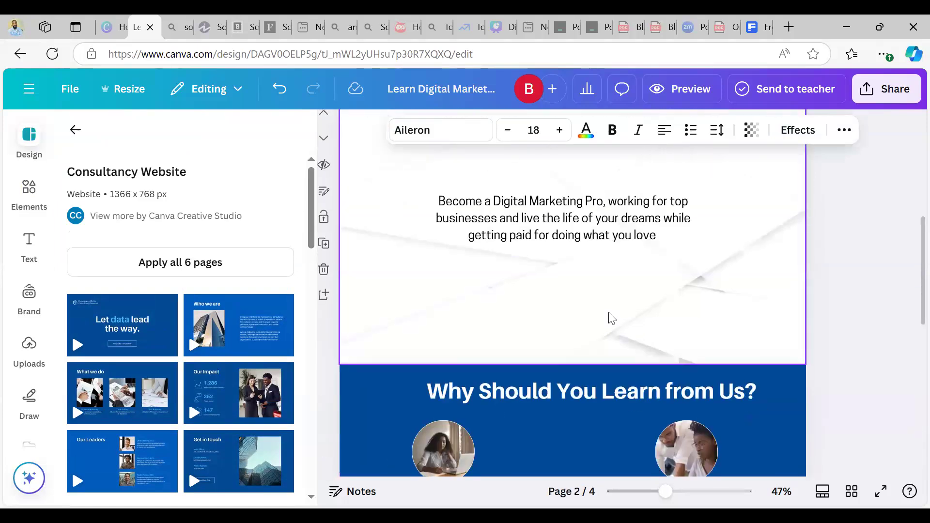
{"action": "scroll", "coordinate": [609, 316], "scroll_direction": "down", "scroll_amount": 10}
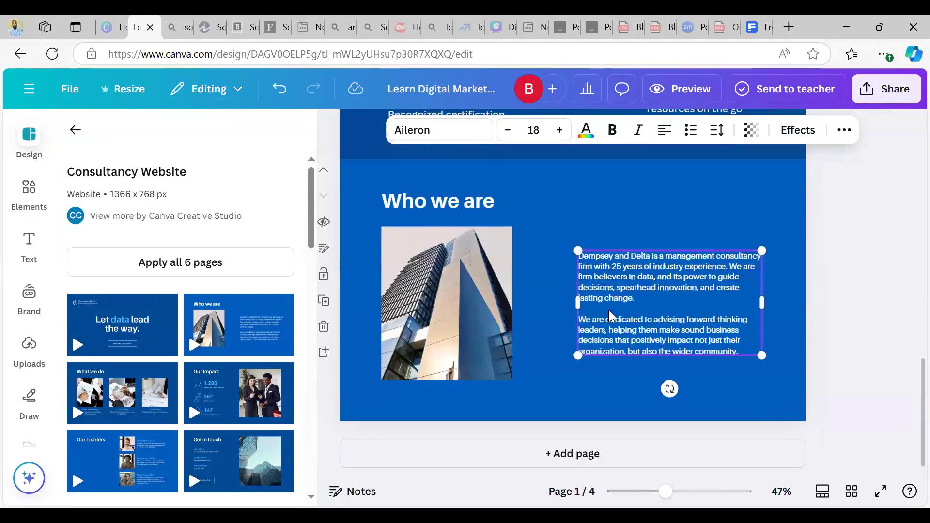
{"action": "left_click", "coordinate": [446, 264]}
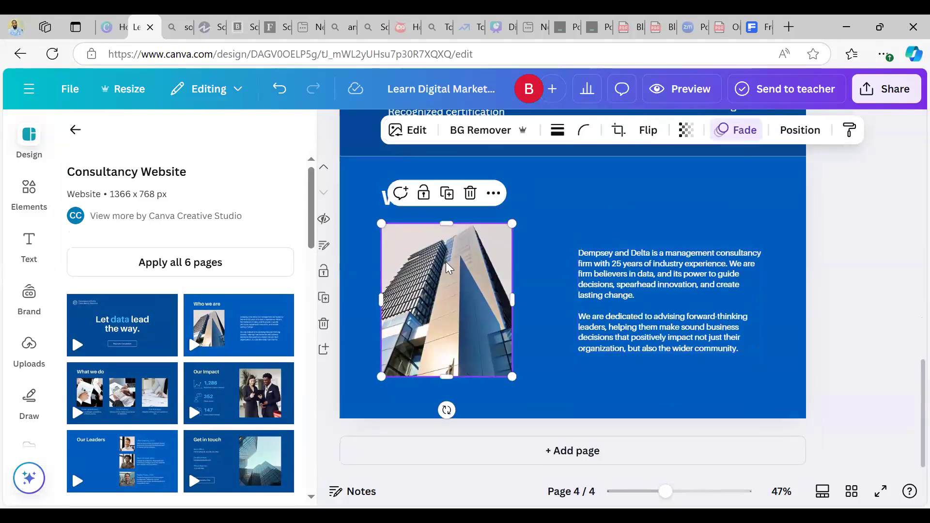
{"action": "key", "text": "Delete"}
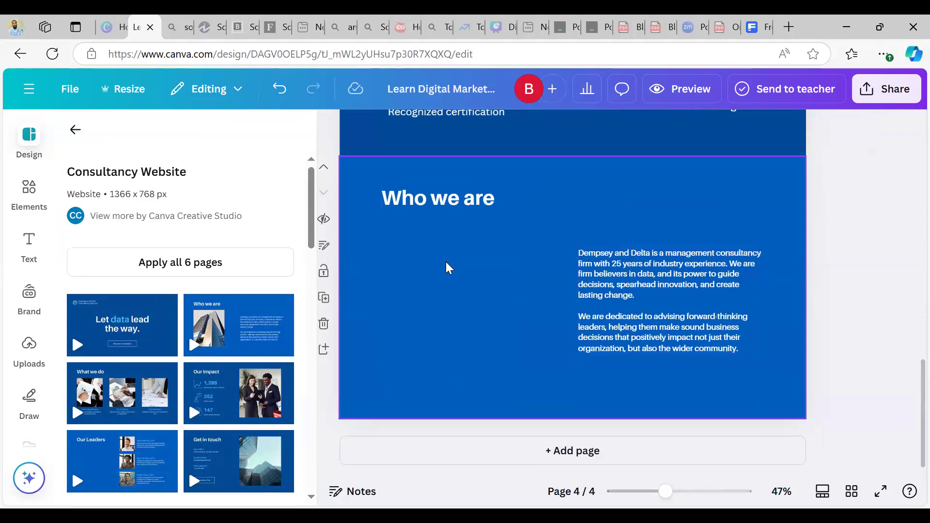
{"action": "key", "text": "ctrl+z"}
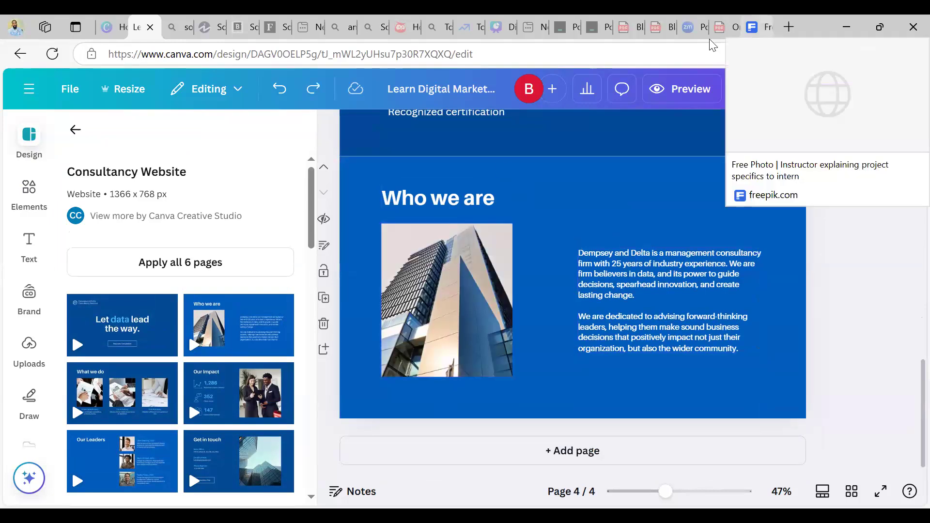
Switch to Freepik, close the open mentoring photo preview, and search for "Young black digital marketer"
{"action": "left_click", "coordinate": [758, 27]}
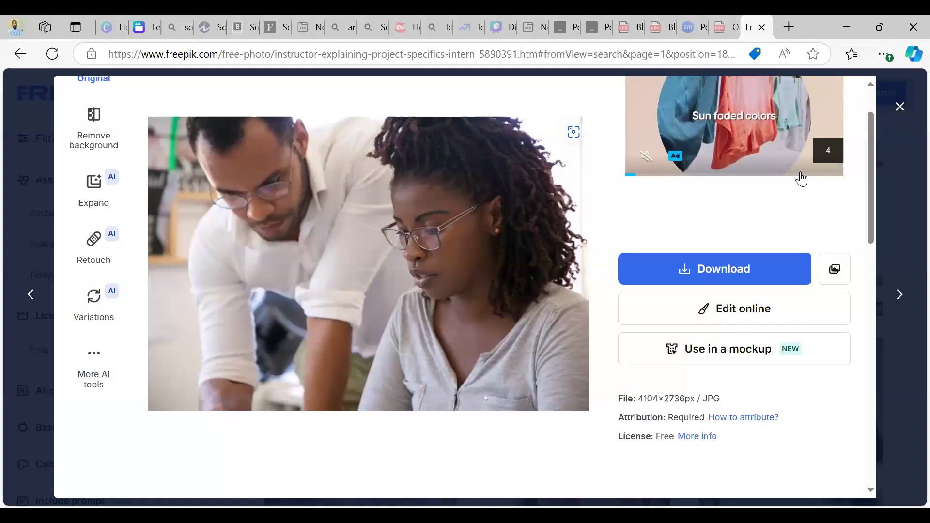
{"action": "left_click", "coordinate": [901, 107]}
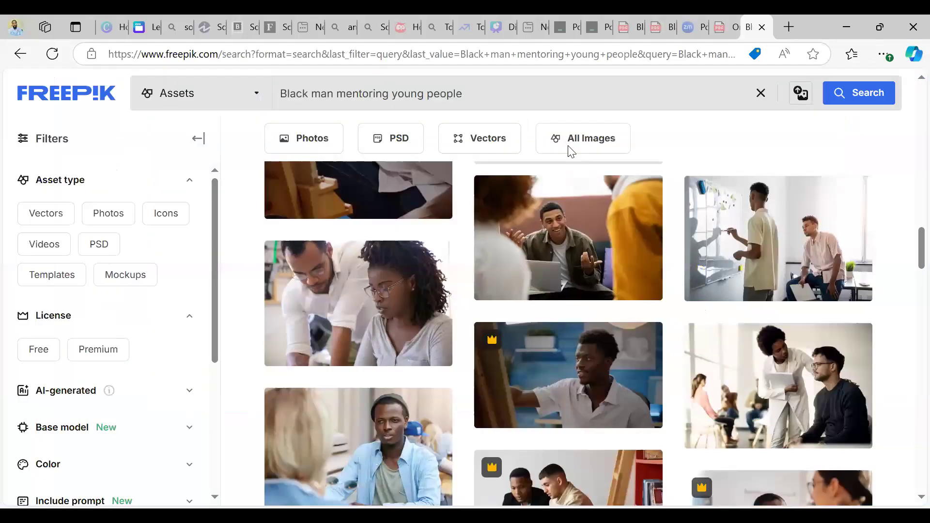
{"action": "key", "text": "BackSpace"}
{"action": "key", "text": "ctrl+a"}
{"action": "key", "text": "BackSpace"}
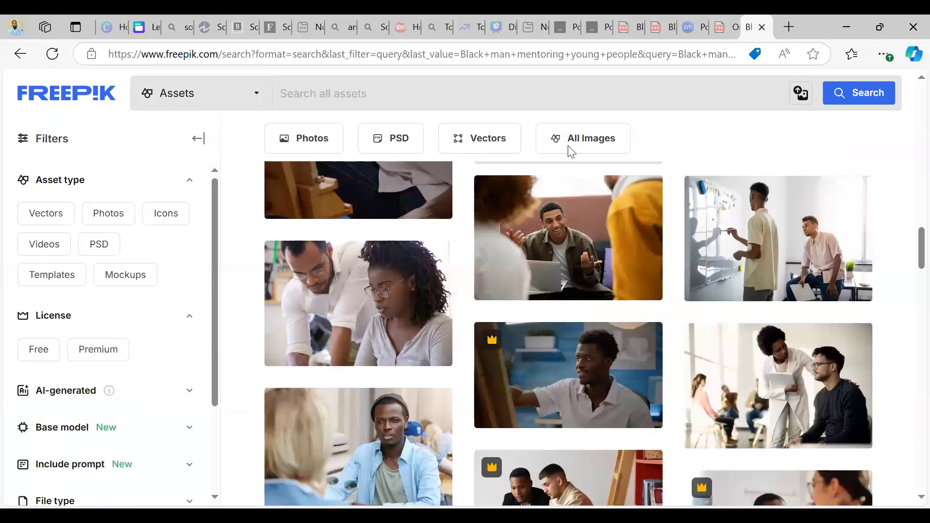
{"action": "type", "text": "Blavc"}
{"action": "key", "text": "ctrl+a"}
{"action": "type", "text": "Younf"}
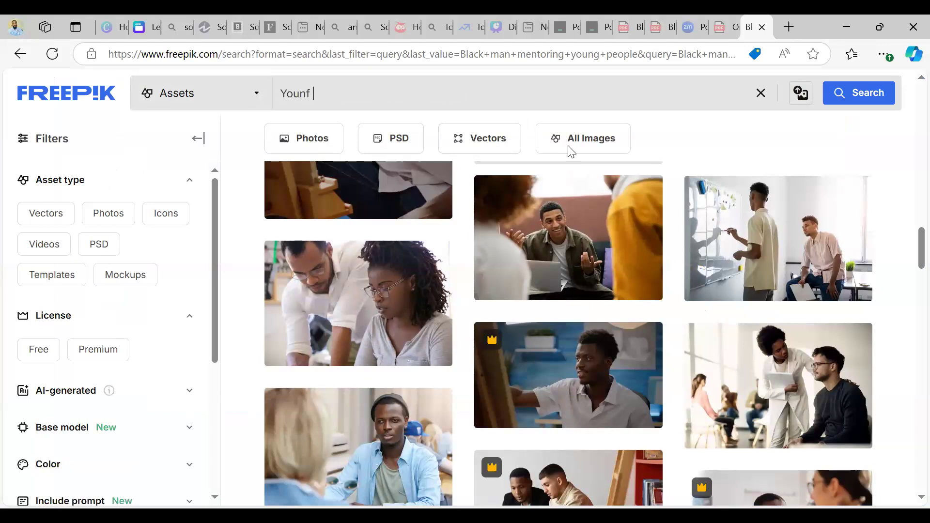
{"action": "key", "text": "BackSpace"}
{"action": "key", "text": "BackSpace"}
{"action": "type", "text": "g "}
{"action": "type", "text": "bla"}
{"action": "type", "text": "ck "}
{"action": "type", "text": "ma"}
{"action": "key", "text": "BackSpace"}
{"action": "key", "text": "BackSpace"}
{"action": "type", "text": "g black digital "}
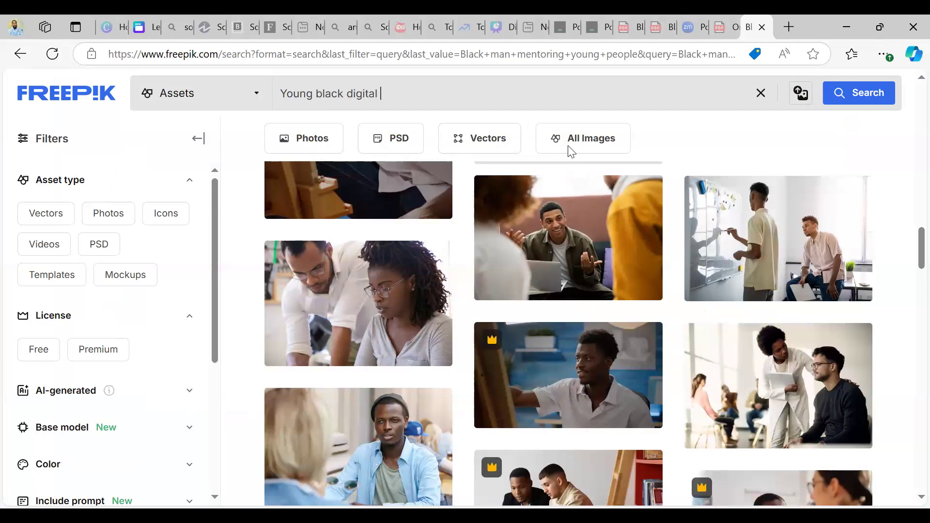
{"action": "type", "text": "marketer"}
{"action": "key", "text": "Return"}
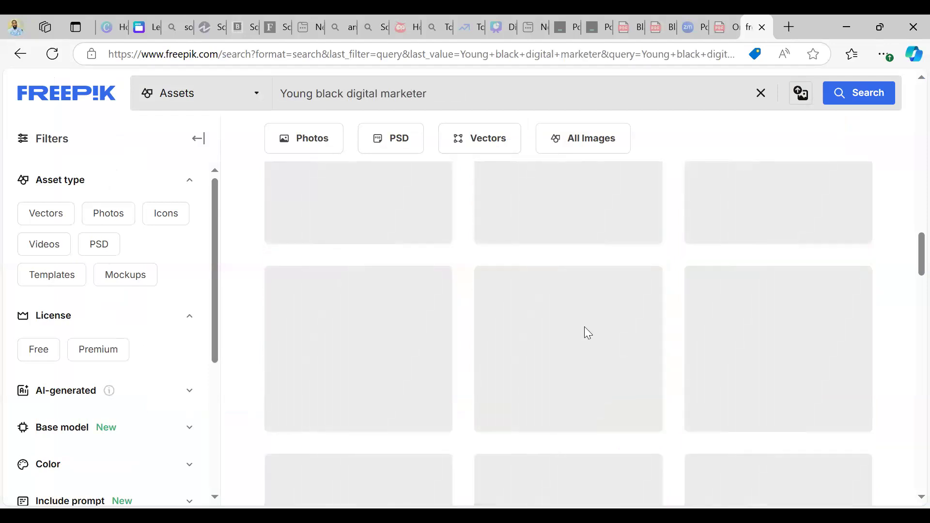
Browse the search results for a suitable laptop-worker photo and preview the one of the smiling man in a plaid shirt
{"action": "scroll", "coordinate": [576, 363], "scroll_direction": "down", "scroll_amount": 4}
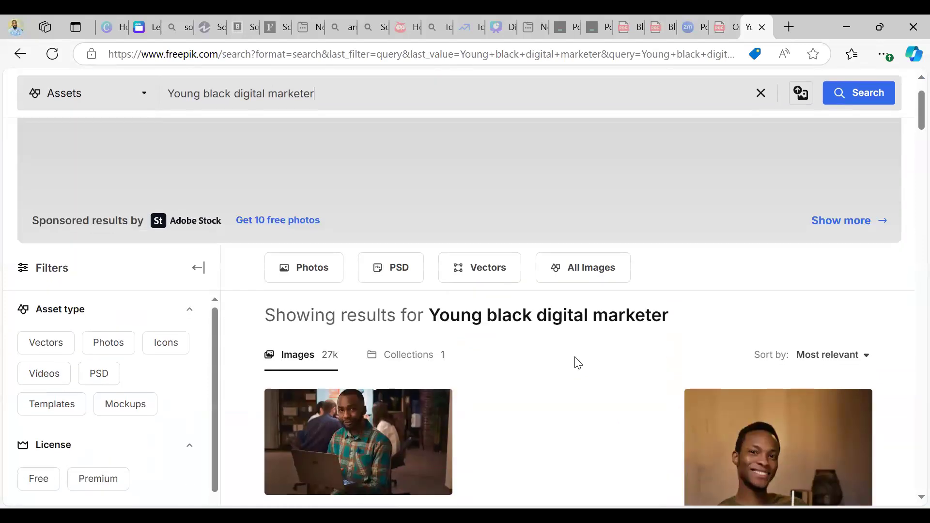
{"action": "scroll", "coordinate": [575, 364], "scroll_direction": "down", "scroll_amount": 1}
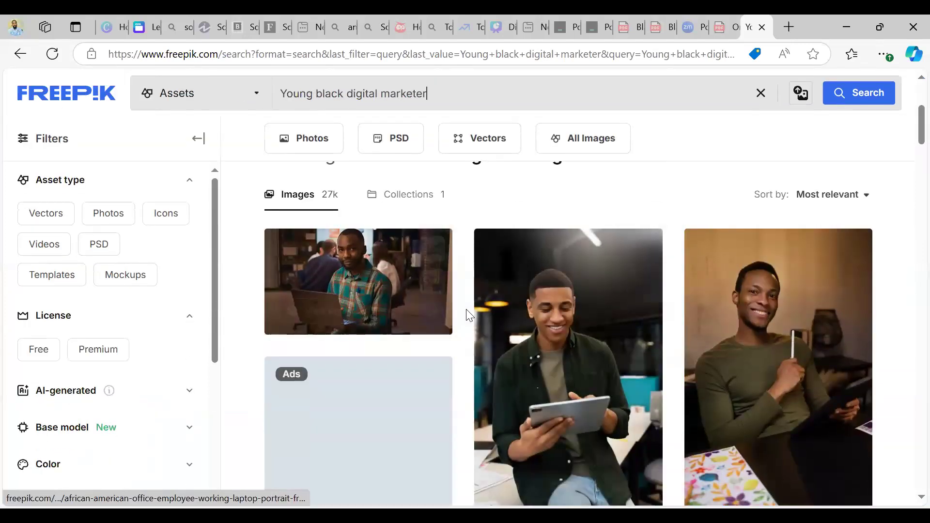
{"action": "scroll", "coordinate": [469, 315], "scroll_direction": "down", "scroll_amount": 2}
{"action": "scroll", "coordinate": [469, 315], "scroll_direction": "down", "scroll_amount": 5}
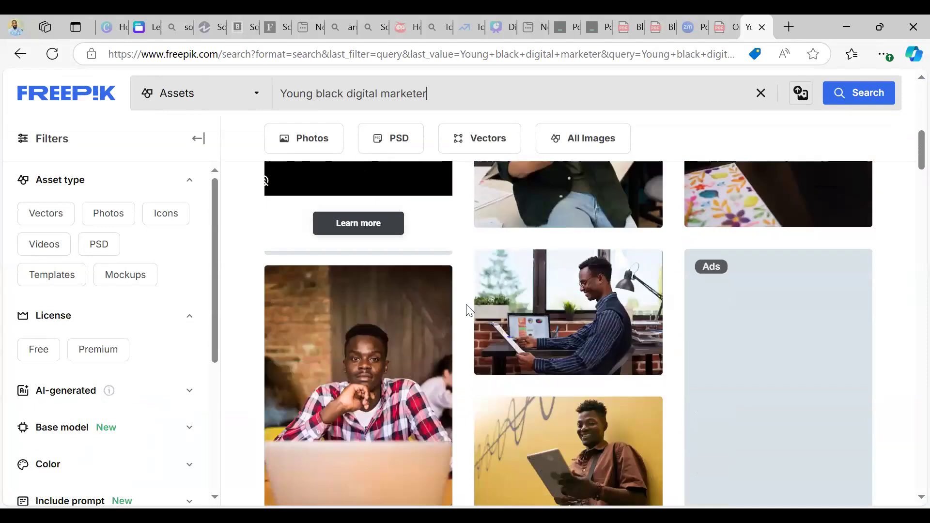
{"action": "scroll", "coordinate": [557, 376], "scroll_direction": "down", "scroll_amount": 6}
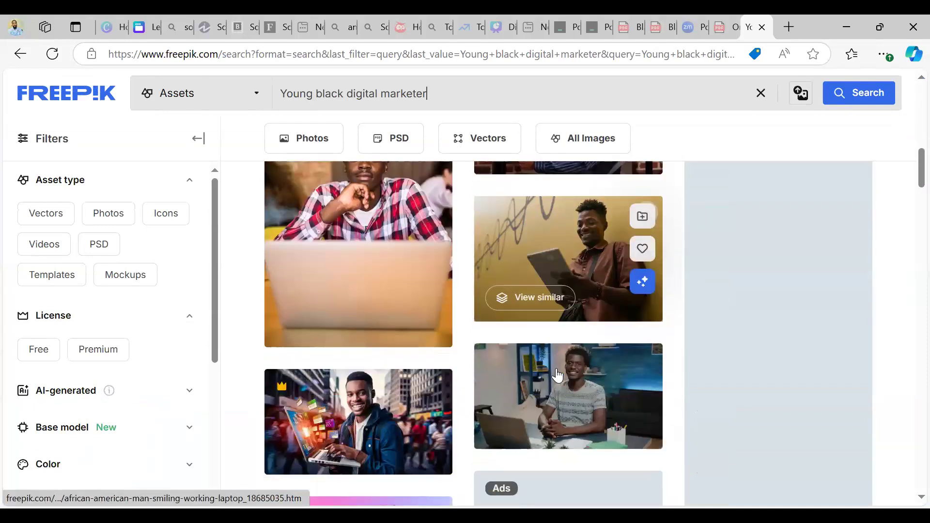
{"action": "scroll", "coordinate": [559, 373], "scroll_direction": "down", "scroll_amount": 4}
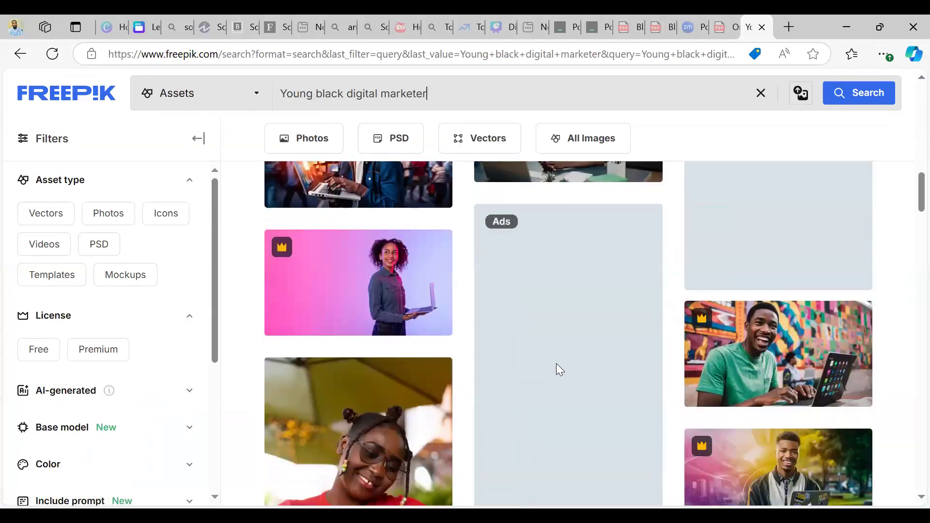
{"action": "scroll", "coordinate": [556, 364], "scroll_direction": "down", "scroll_amount": 4}
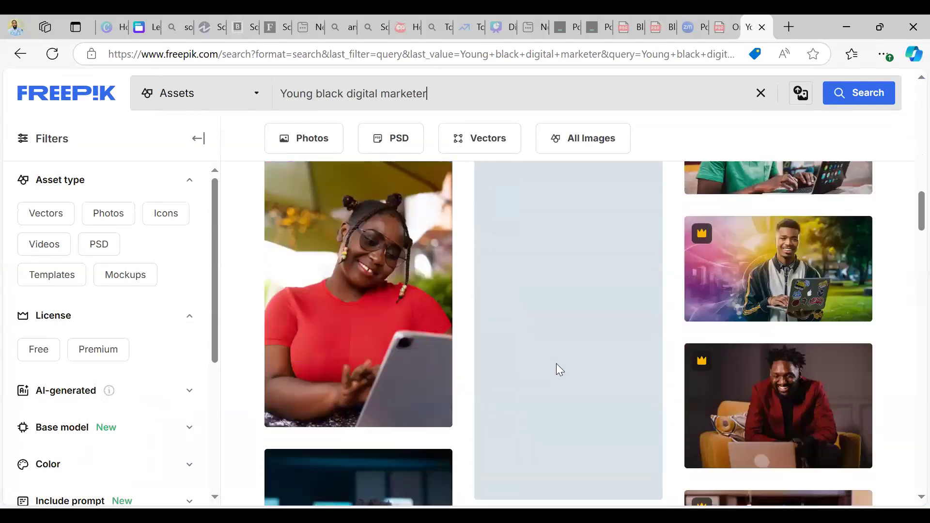
{"action": "scroll", "coordinate": [556, 364], "scroll_direction": "down", "scroll_amount": 6}
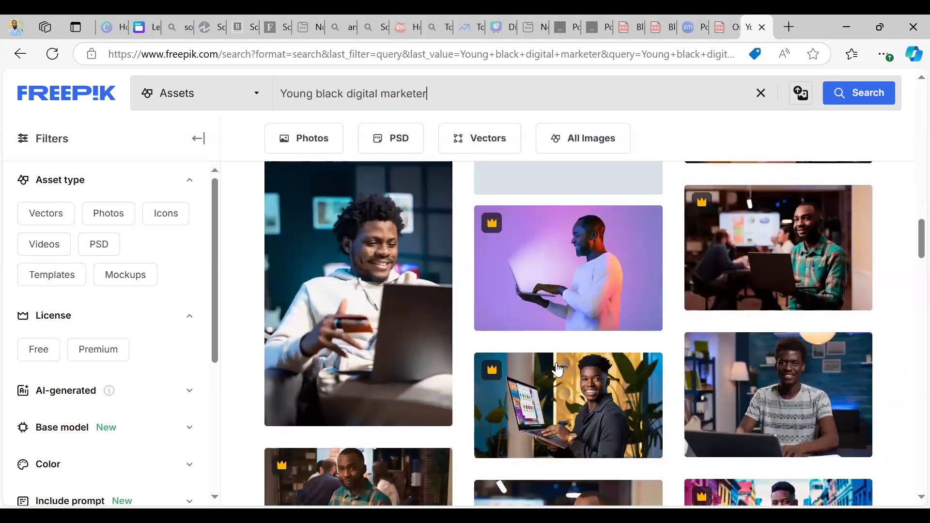
{"action": "scroll", "coordinate": [543, 376], "scroll_direction": "down", "scroll_amount": 4}
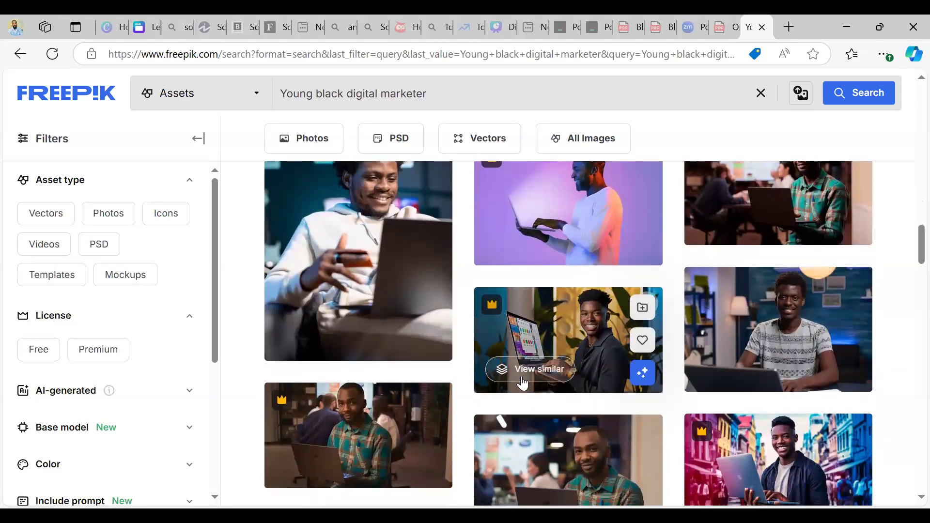
{"action": "scroll", "coordinate": [522, 384], "scroll_direction": "down", "scroll_amount": 1}
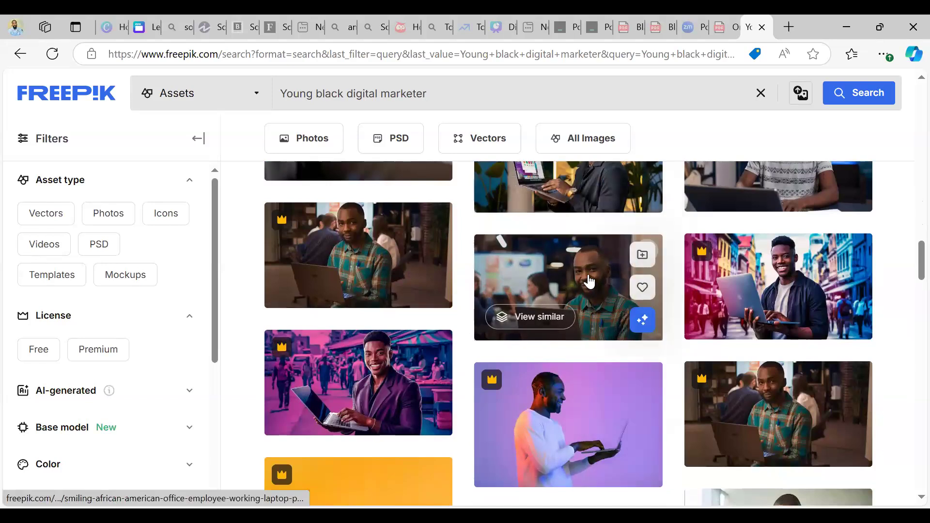
{"action": "left_click", "coordinate": [307, 254]}
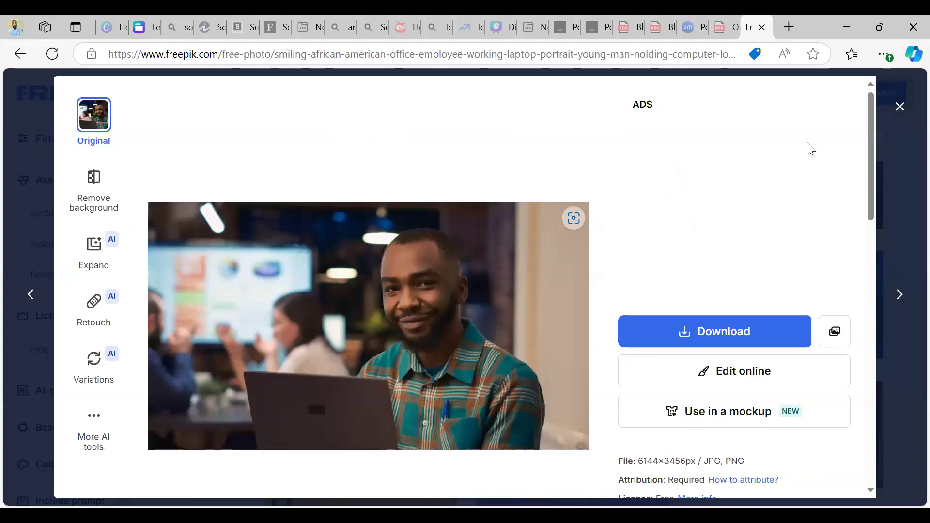
{"action": "key", "text": "Escape"}
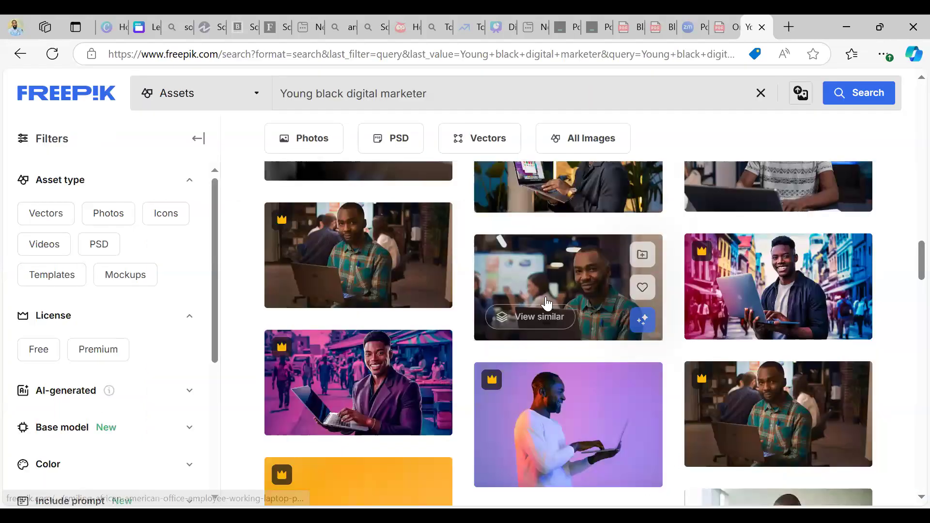
Open the photo of the smiling man in a patterned T-shirt at a laptop and copy the image
{"action": "scroll", "coordinate": [529, 324], "scroll_direction": "down", "scroll_amount": 2}
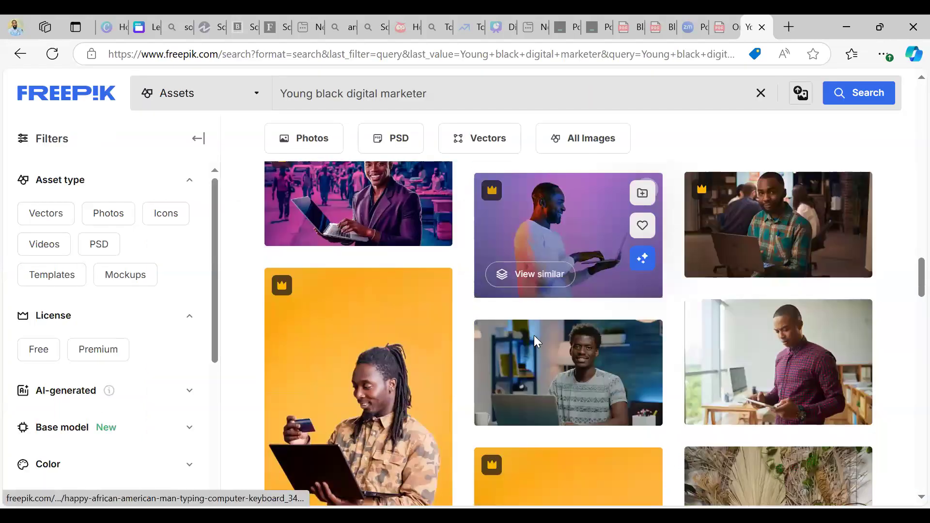
{"action": "left_click", "coordinate": [534, 335]}
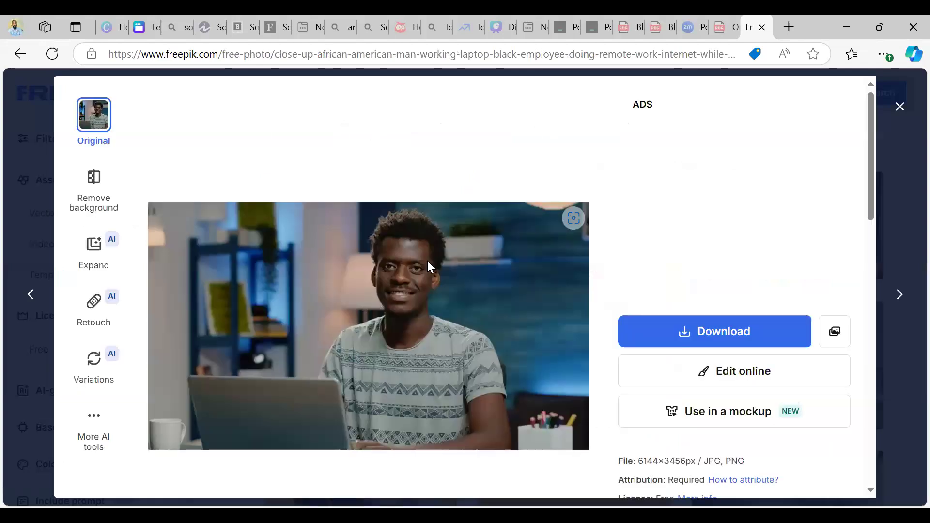
{"action": "right_click", "coordinate": [400, 257]}
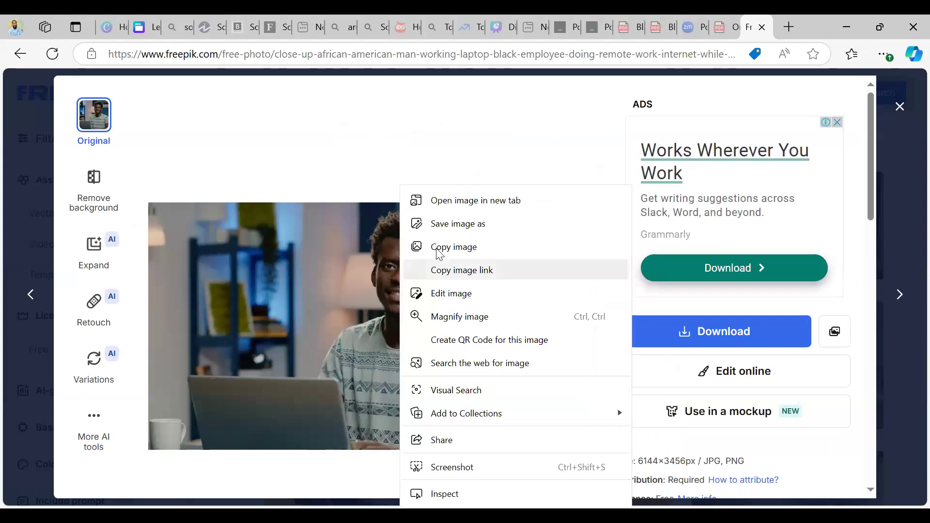
{"action": "left_click", "coordinate": [438, 251]}
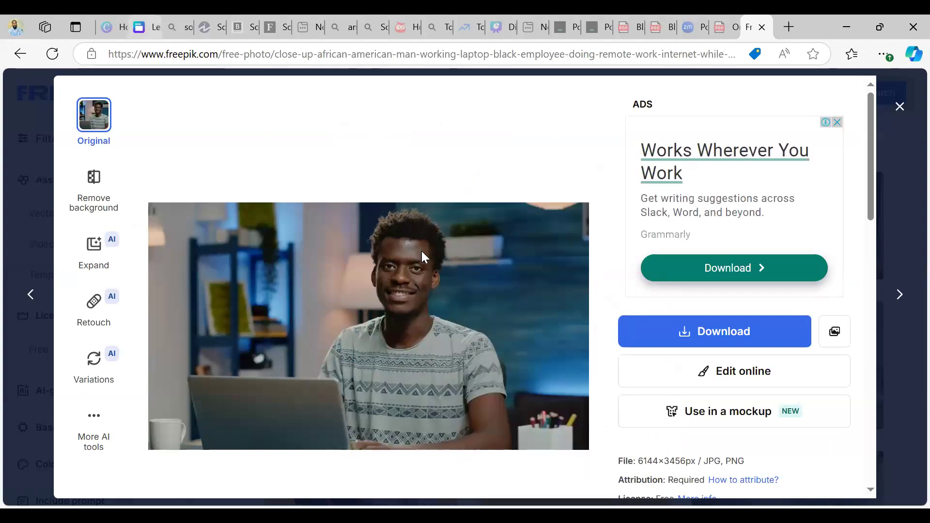
Return to the Canva design, paste the copied photo onto the "Who we are" page and move it clear of the building photo
{"action": "key", "text": "ctrl+2"}
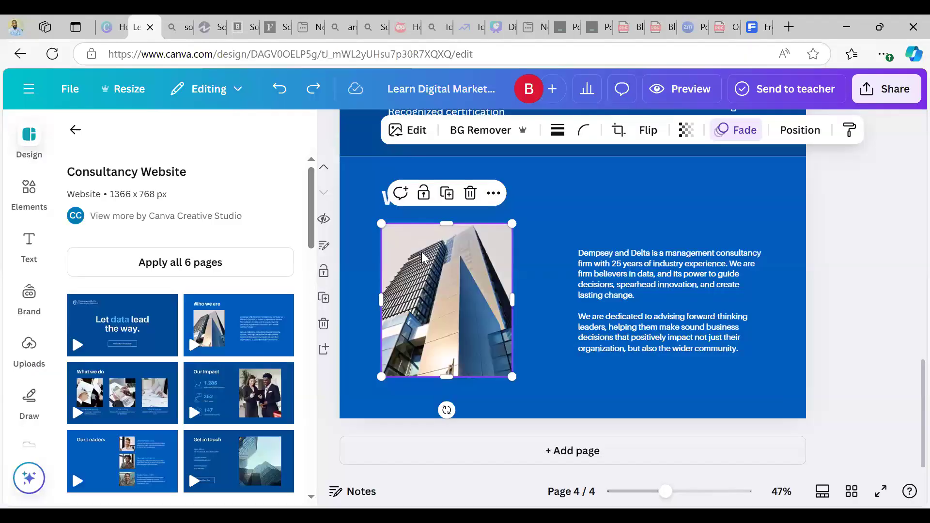
{"action": "key", "text": "ctrl+v"}
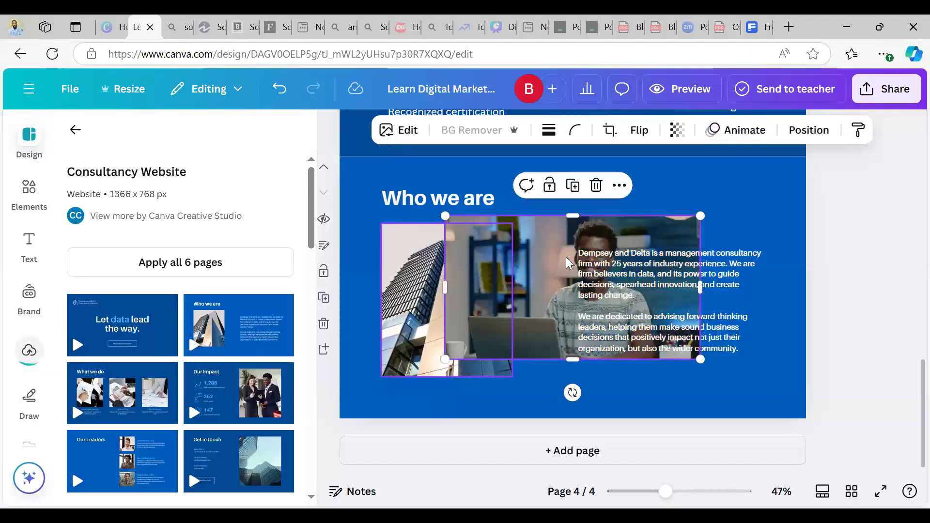
{"action": "left_click_drag", "start_coordinate": [566, 257], "coordinate": [468, 265]}
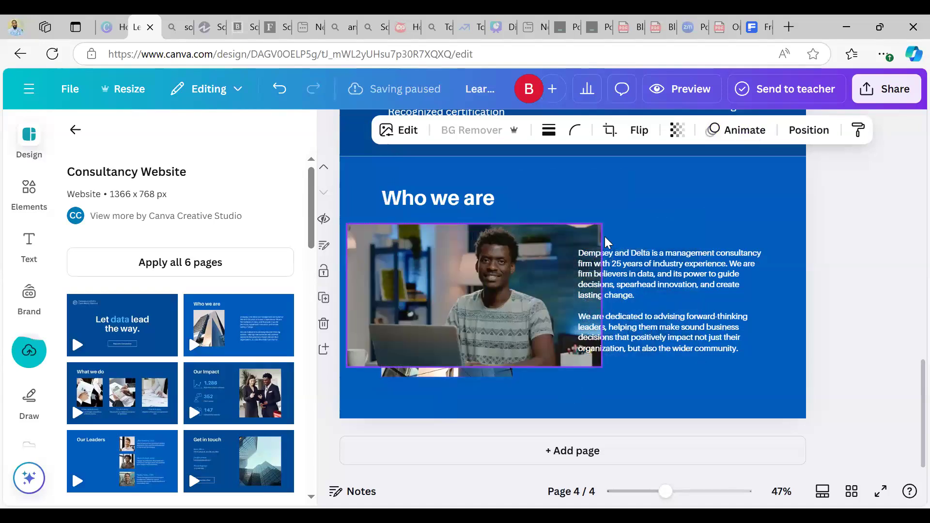
{"action": "left_click_drag", "start_coordinate": [604, 236], "coordinate": [664, 212]}
Delete the building photo, then shrink the laptop photo and position it in the freed space beside the paragraph text
{"action": "left_click", "coordinate": [489, 258]}
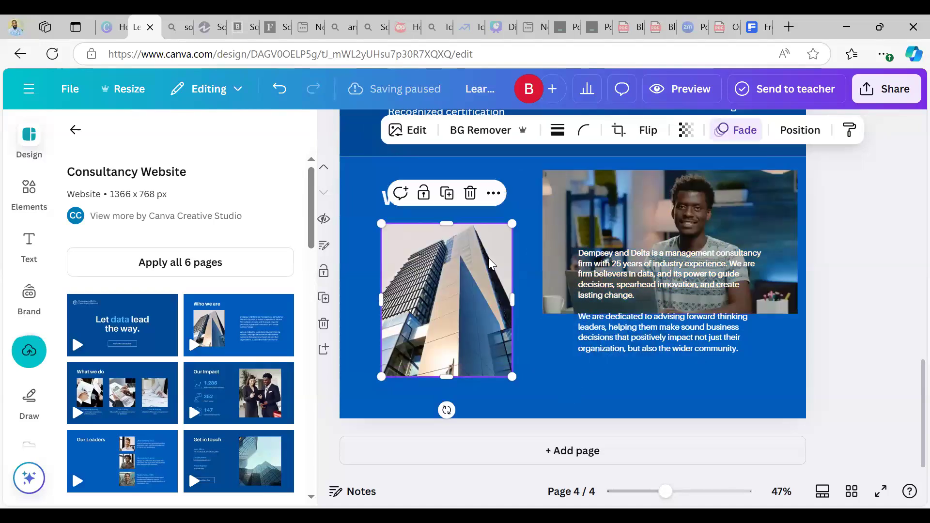
{"action": "key", "text": "Delete"}
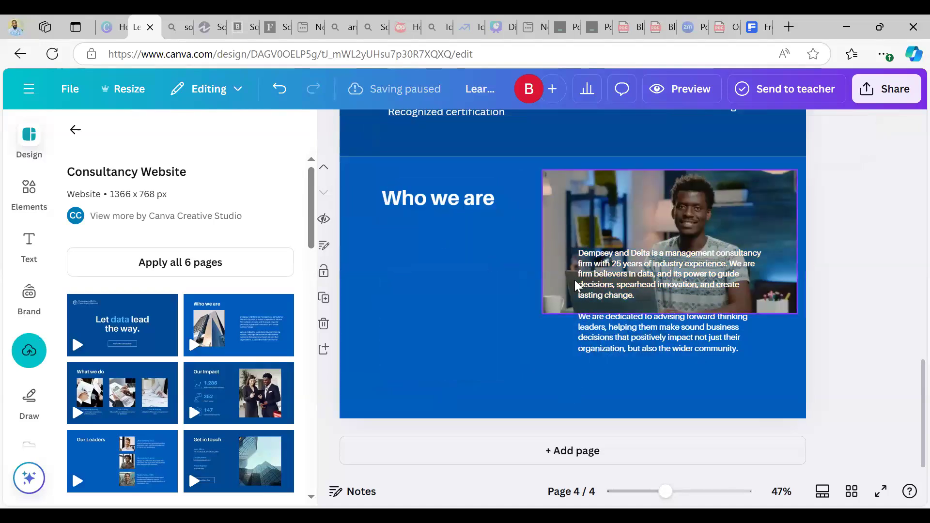
{"action": "left_click_drag", "start_coordinate": [575, 280], "coordinate": [397, 333]}
{"action": "left_click_drag", "start_coordinate": [621, 228], "coordinate": [495, 278]}
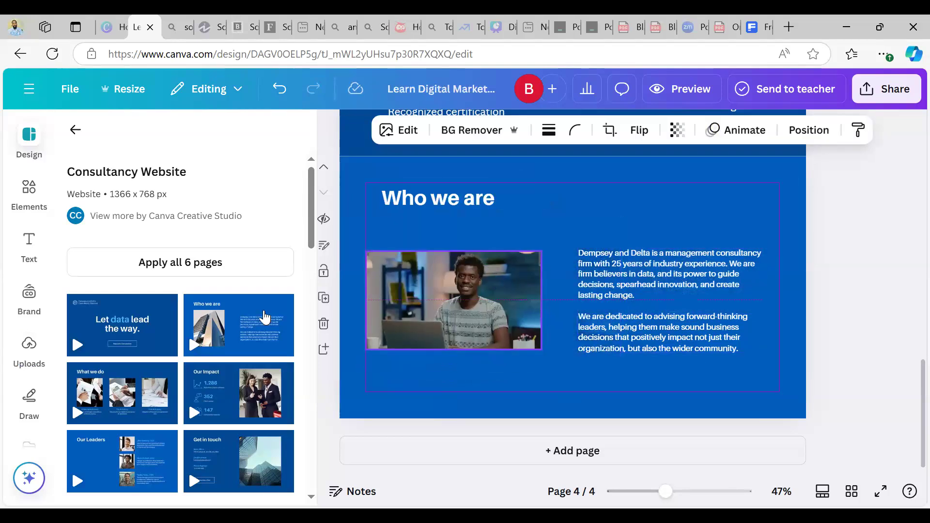
Apply the template's "Our Leaders" layout to the fourth page and replace its heading with "Don't take our word for it"
{"action": "left_click", "coordinate": [630, 264]}
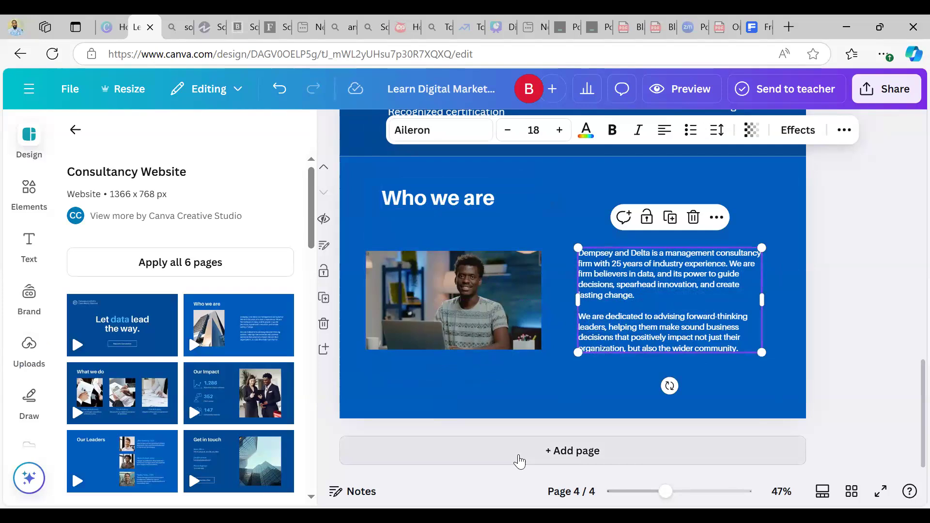
{"action": "left_click", "coordinate": [125, 440]}
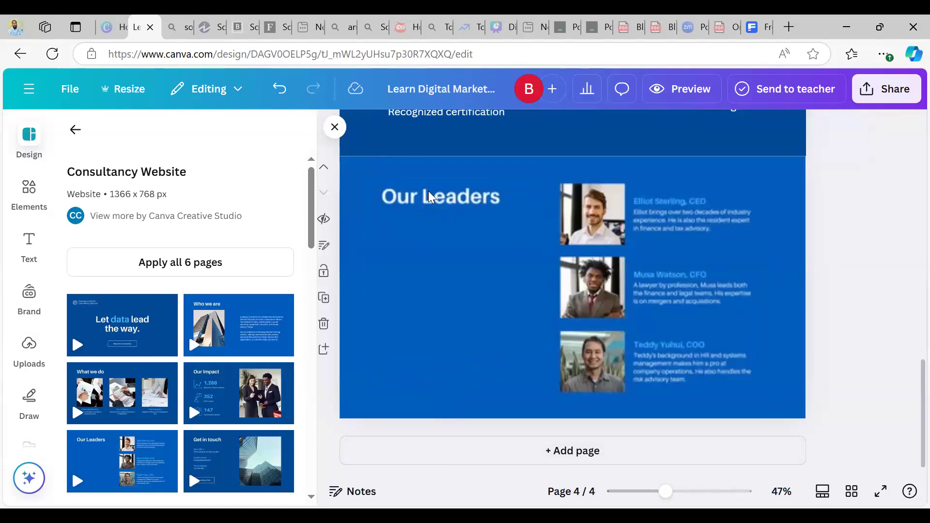
{"action": "left_click", "coordinate": [487, 196]}
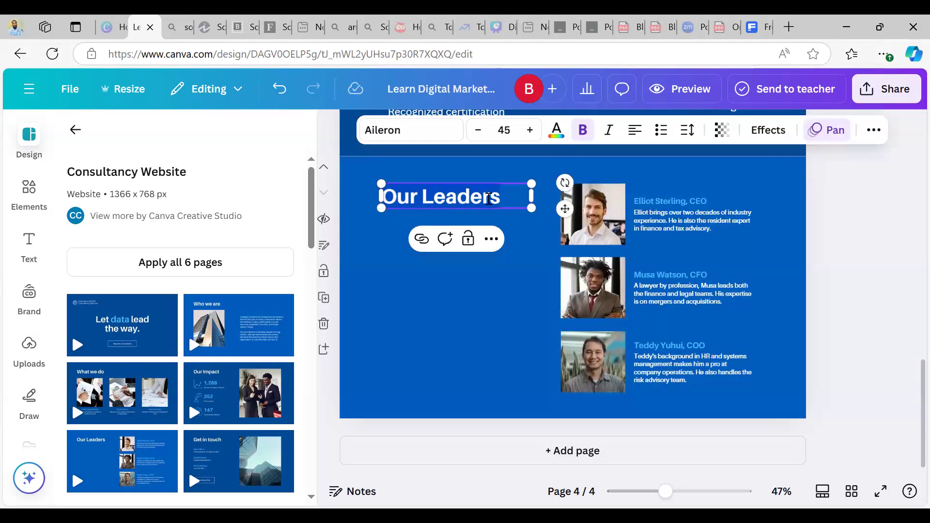
{"action": "type", "text": "Don"}
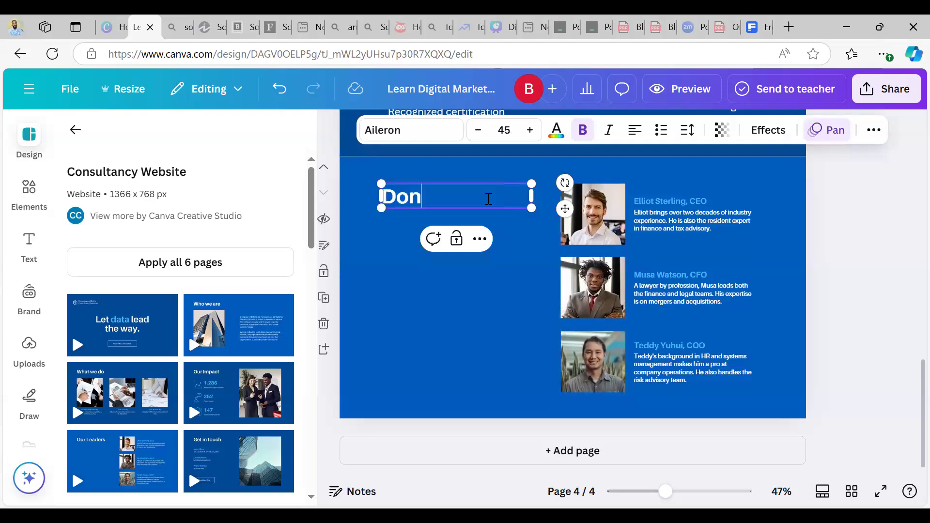
{"action": "type", "text": "'t take p"}
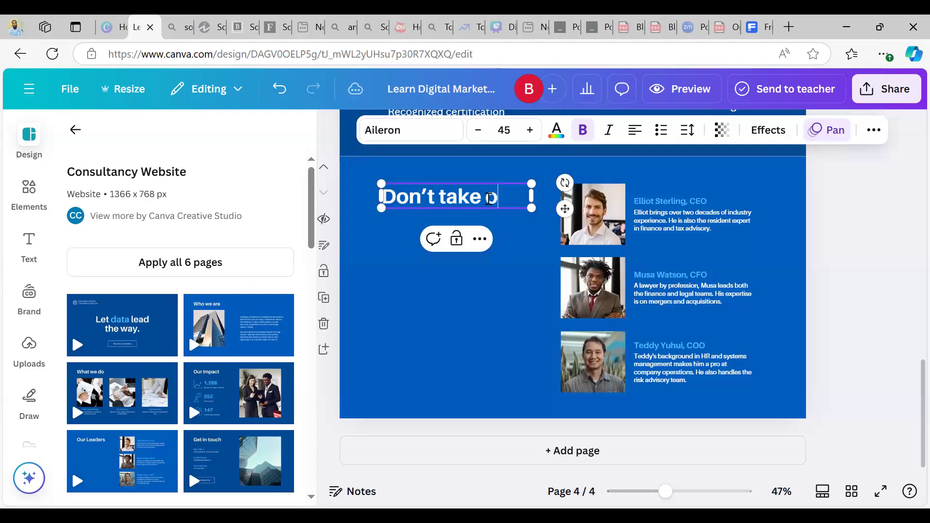
{"action": "type", "text": "ur workd"}
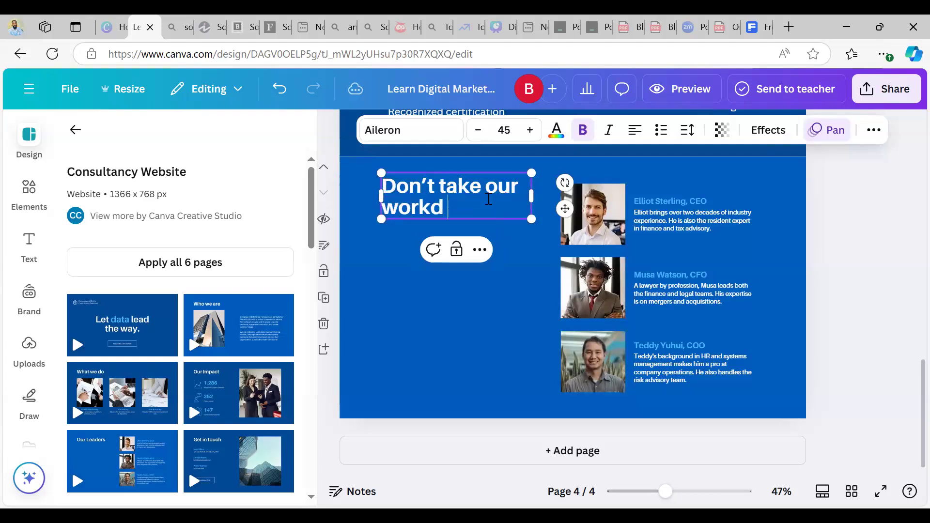
{"action": "key", "text": "BackSpace"}
{"action": "key", "text": "BackSpace"}
{"action": "key", "text": "BackSpace"}
{"action": "type", "text": "d for it"}
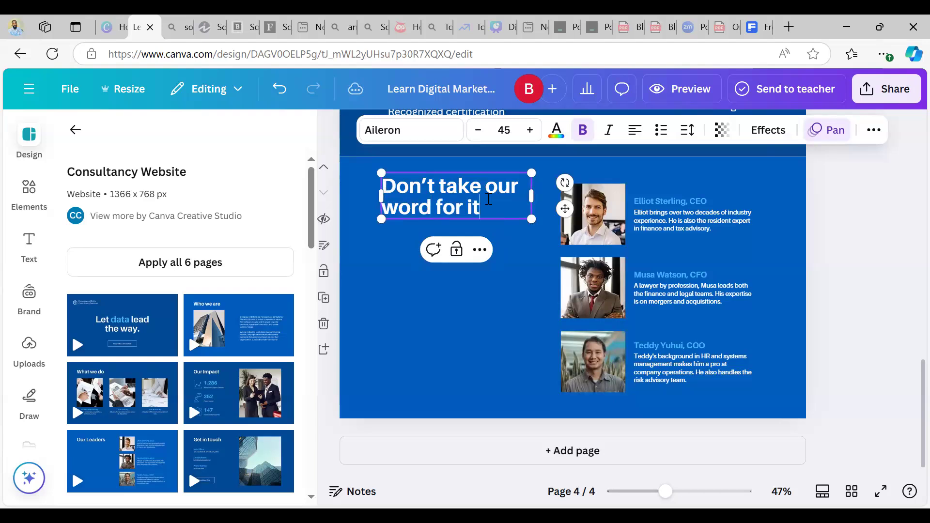
Extend the heading with a second sentence so that it reads "Don't take our word for it. Hear what others have to say"
{"action": "type", "text": ". hear wha"}
{"action": "key", "text": "BackSpace"}
{"action": "key", "text": "BackSpace"}
{"action": "key", "text": "BackSpace"}
{"action": "key", "text": "BackSpace"}
{"action": "key", "text": "BackSpace"}
{"action": "key", "text": "BackSpace"}
{"action": "key", "text": "BackSpace"}
{"action": "key", "text": "BackSpace"}
{"action": "type", "text": "Hea"}
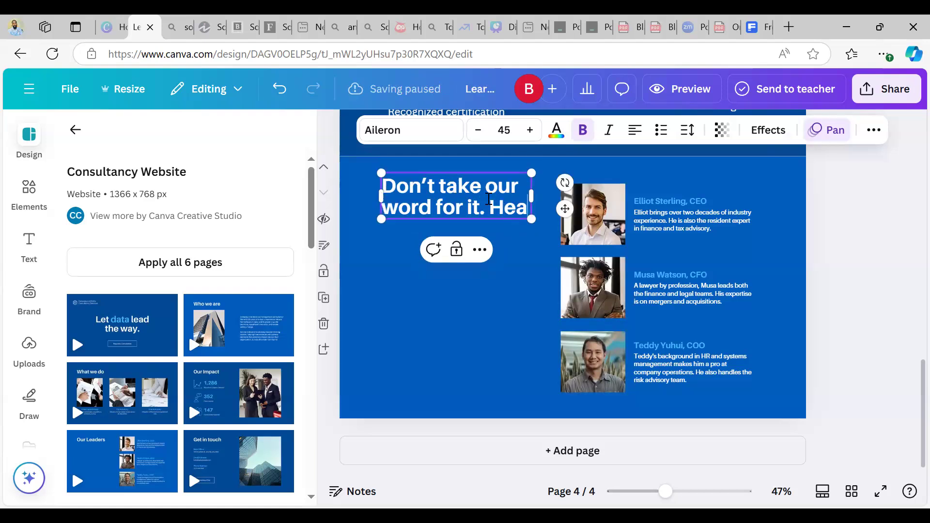
{"action": "type", "text": "r whjat"}
{"action": "key", "text": "BackSpace"}
{"action": "key", "text": "BackSpace"}
{"action": "key", "text": "BackSpace"}
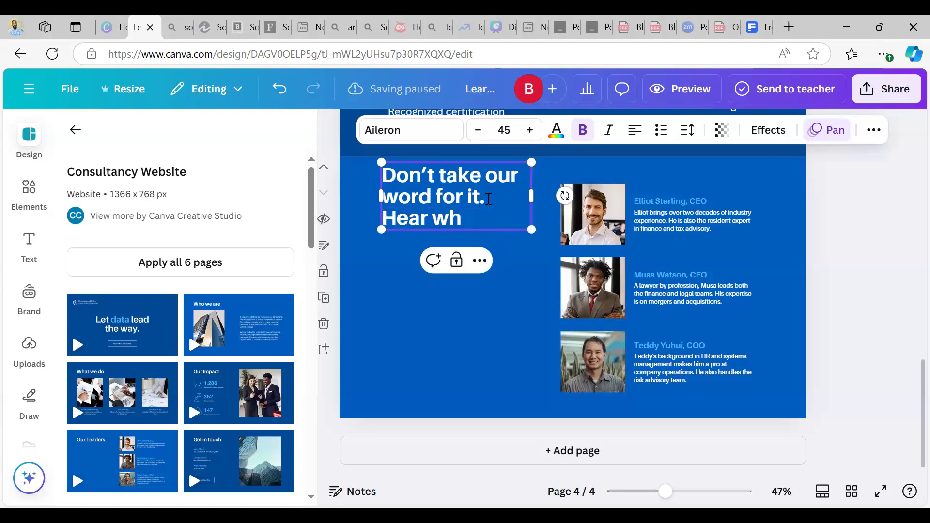
{"action": "type", "text": "at others gave"}
{"action": "key", "text": "BackSpace"}
{"action": "key", "text": "BackSpace"}
{"action": "key", "text": "BackSpace"}
{"action": "key", "text": "BackSpace"}
{"action": "key", "text": "BackSpace"}
{"action": "type", "text": "have to say"}
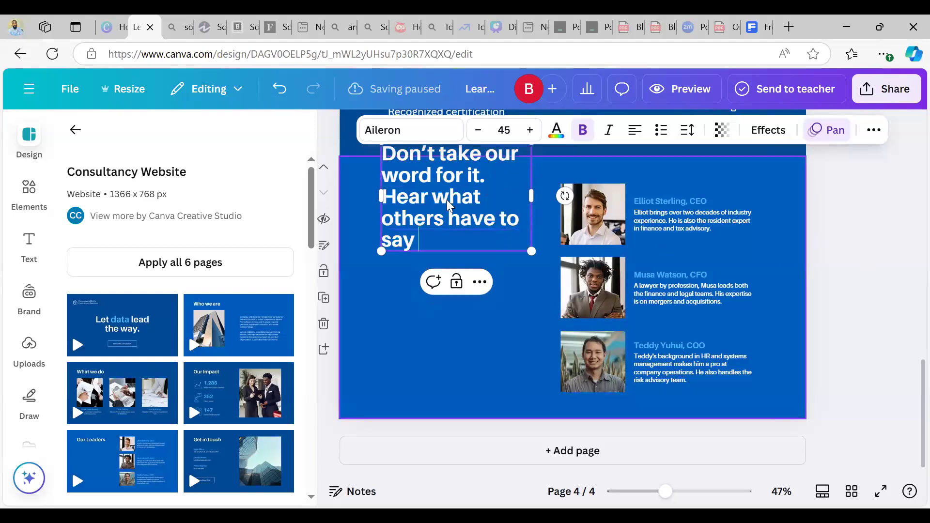
Move the heading down to roughly the vertical middle of the page beside the three portraits
{"action": "key", "text": "Escape"}
{"action": "left_click_drag", "start_coordinate": [446, 218], "coordinate": [466, 276]}
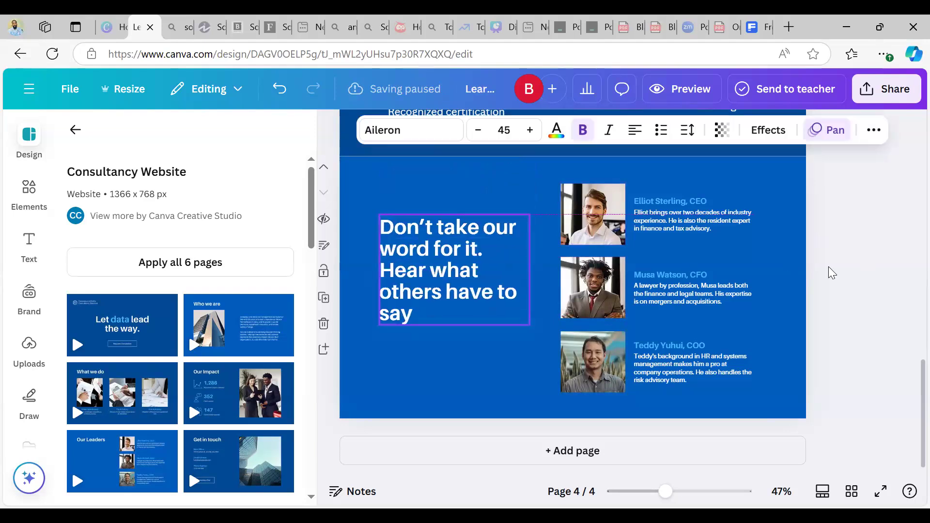
{"action": "key", "text": "Escape"}
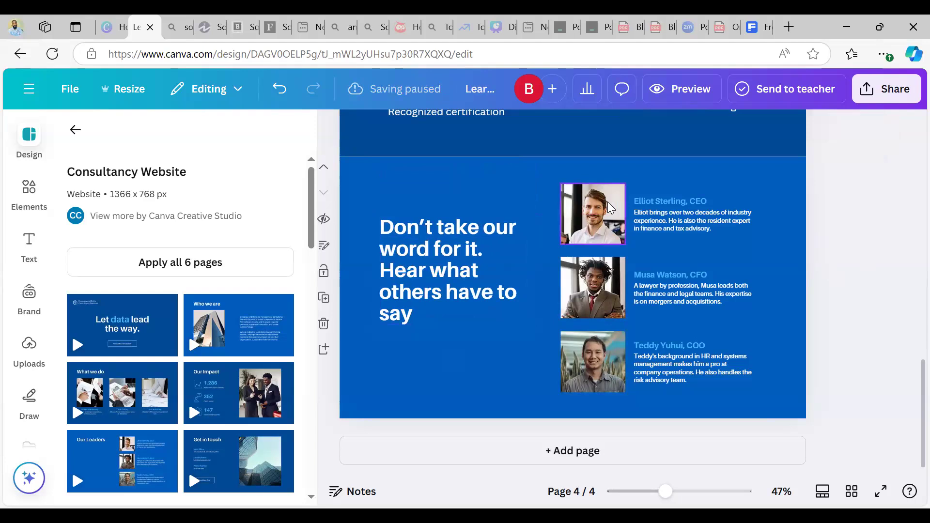
Finish the heading with "about us." after "say", leaving a single space between the words
{"action": "double_click", "coordinate": [432, 300]}
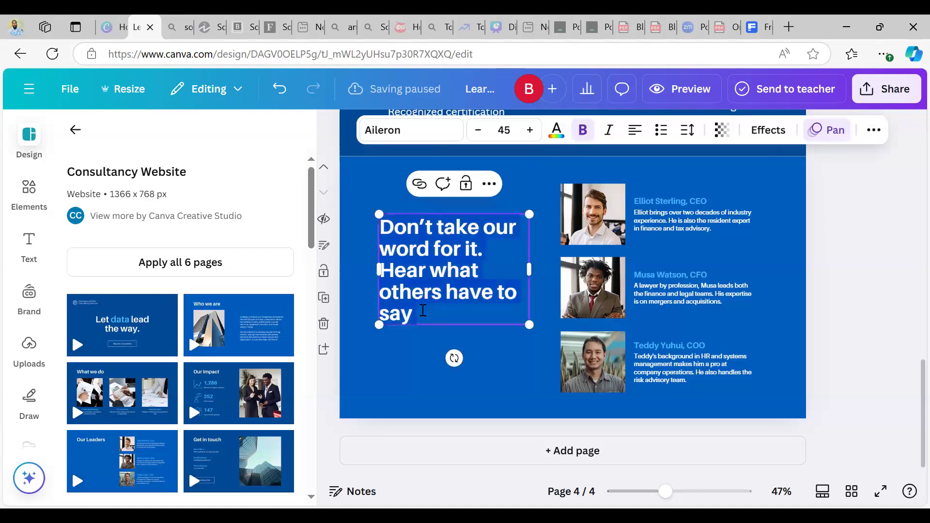
{"action": "left_click", "coordinate": [423, 310]}
{"action": "type", "text": "abo"}
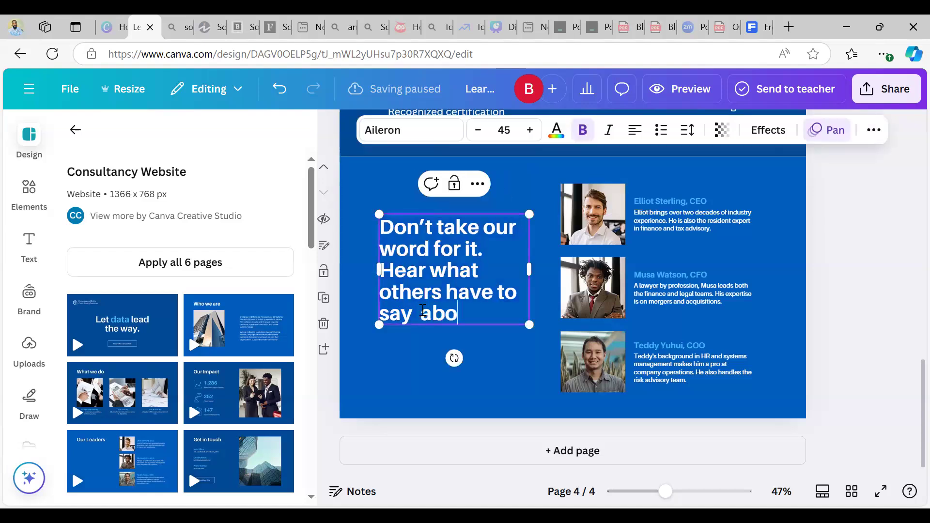
{"action": "type", "text": "ut us"}
{"action": "left_click", "coordinate": [429, 317]}
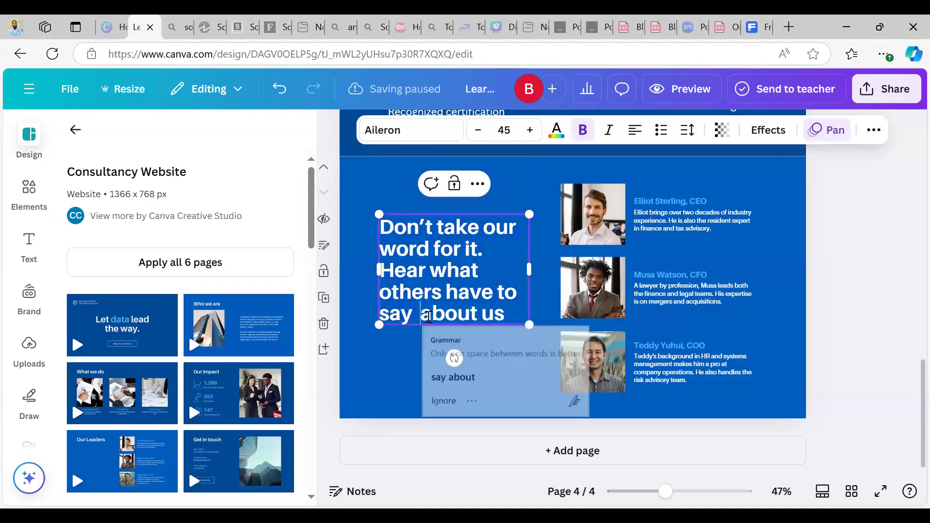
{"action": "key", "text": "BackSpace"}
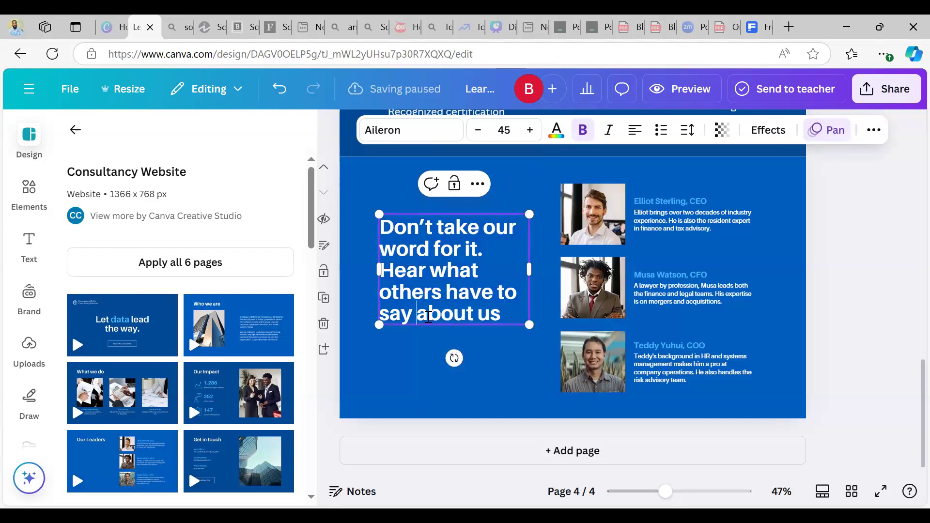
{"action": "left_click", "coordinate": [508, 307]}
{"action": "type", "text": "."}
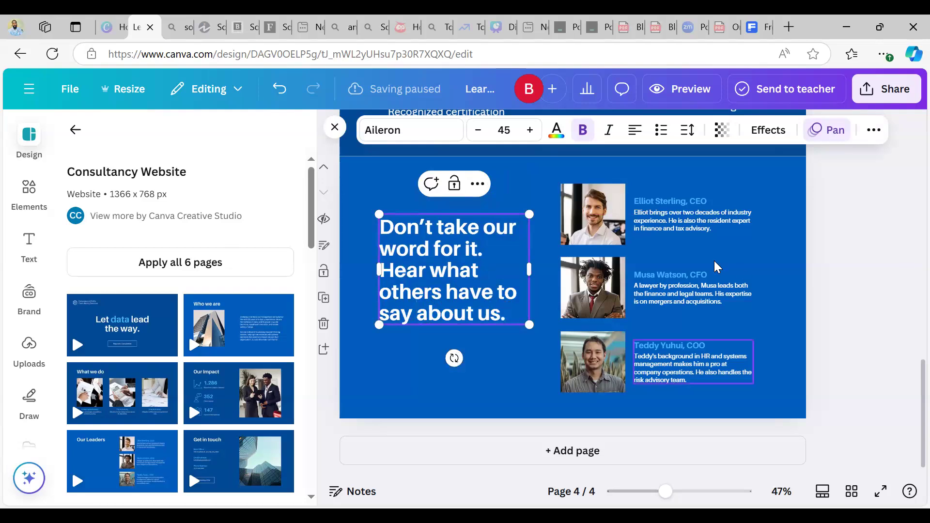
{"action": "key", "text": "Escape"}
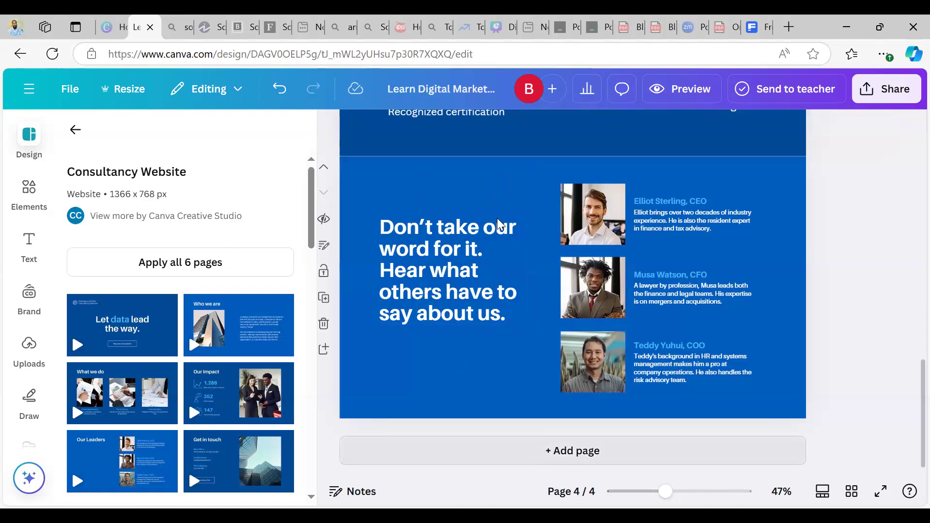
Add a fifth page after the leaders page and set its background colour to black
{"action": "left_click", "coordinate": [481, 439]}
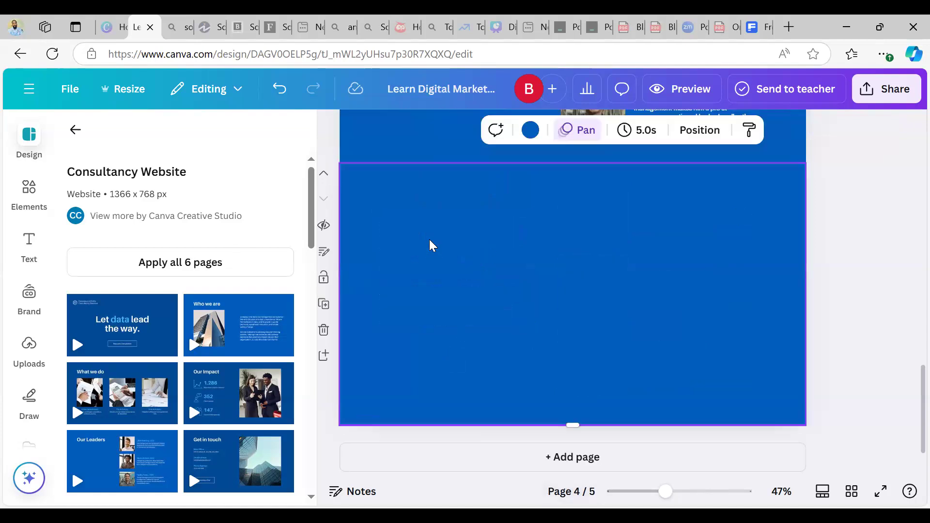
{"action": "left_click", "coordinate": [527, 134]}
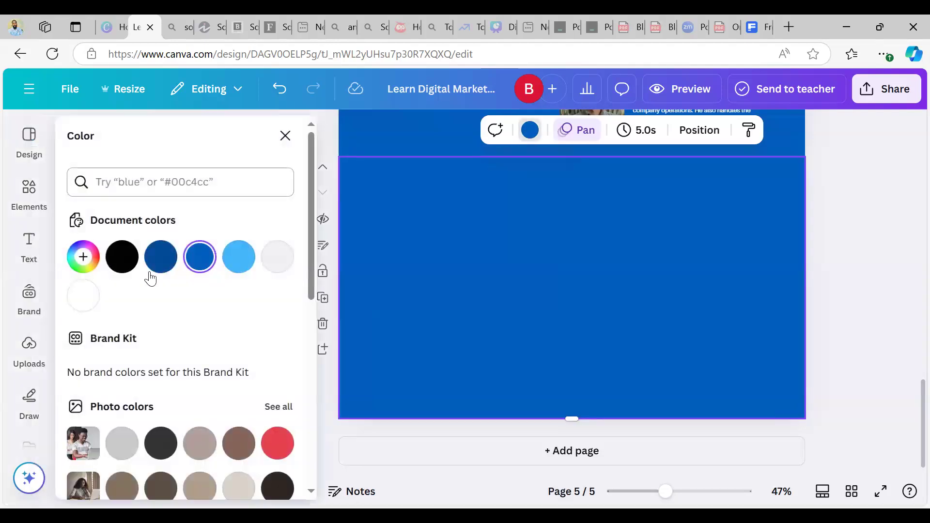
{"action": "left_click", "coordinate": [116, 274]}
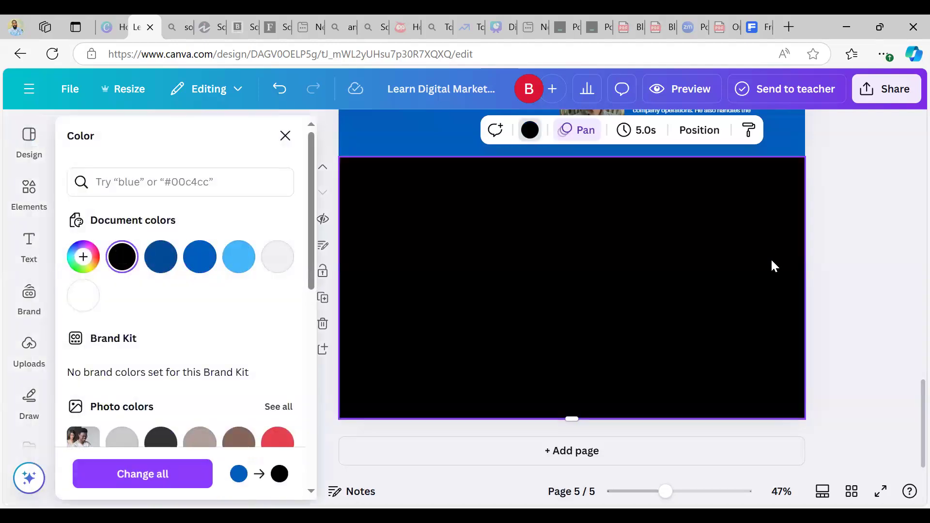
{"action": "scroll", "coordinate": [771, 258], "scroll_direction": "up", "scroll_amount": 5}
{"action": "scroll", "coordinate": [772, 260], "scroll_direction": "down", "scroll_amount": 2}
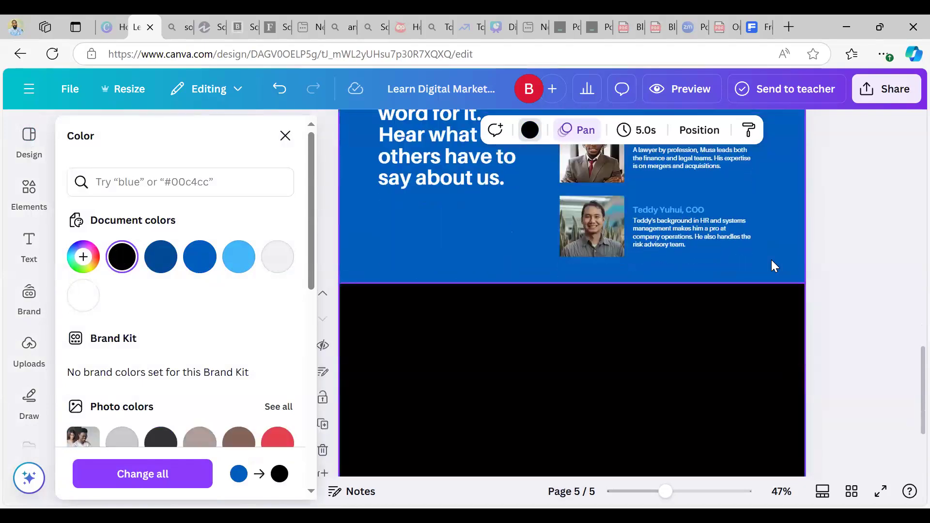
{"action": "scroll", "coordinate": [558, 322], "scroll_direction": "down", "scroll_amount": 2}
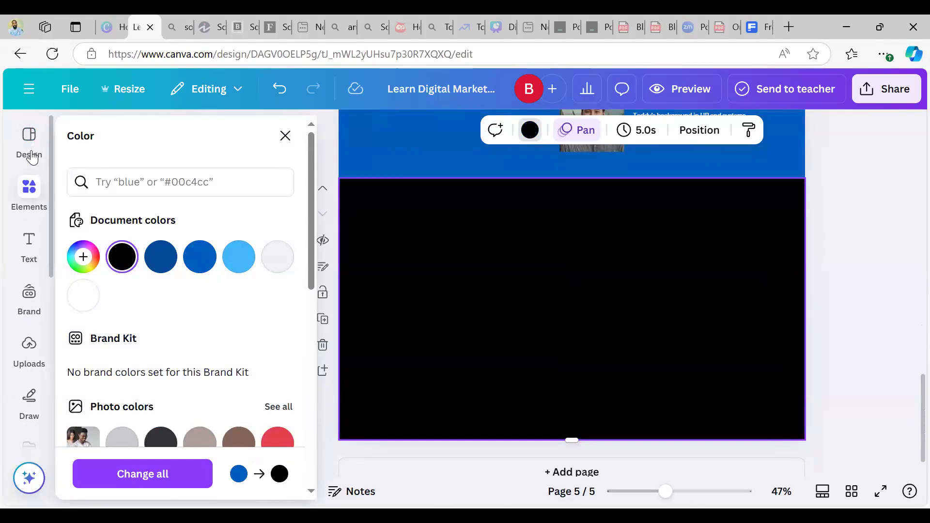
Add a heading to the black page and start its text with "Register Today a"
{"action": "left_click", "coordinate": [30, 248]}
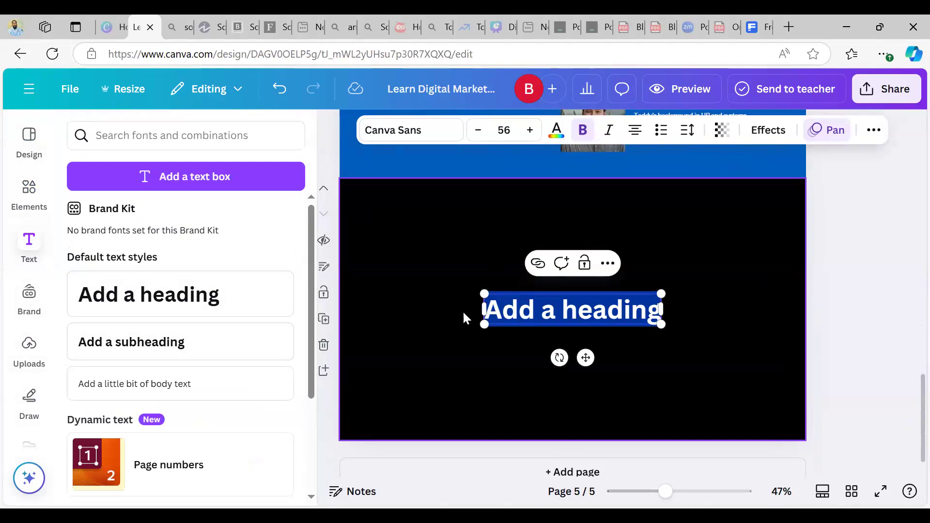
{"action": "type", "text": "Register Now"}
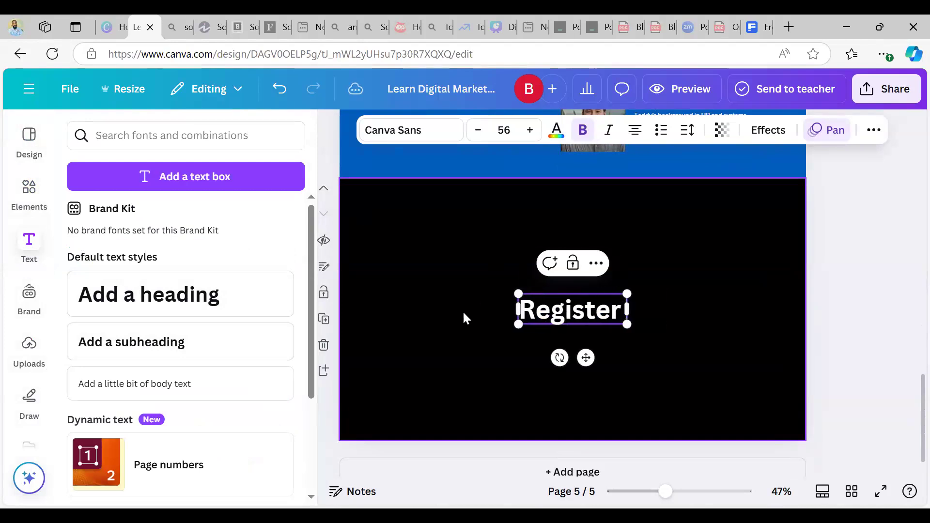
{"action": "key", "text": "BackSpace"}
{"action": "key", "text": "BackSpace"}
{"action": "key", "text": "BackSpace"}
{"action": "key", "text": "BackSpace"}
{"action": "type", "text": "To"}
{"action": "key", "text": "BackSpace"}
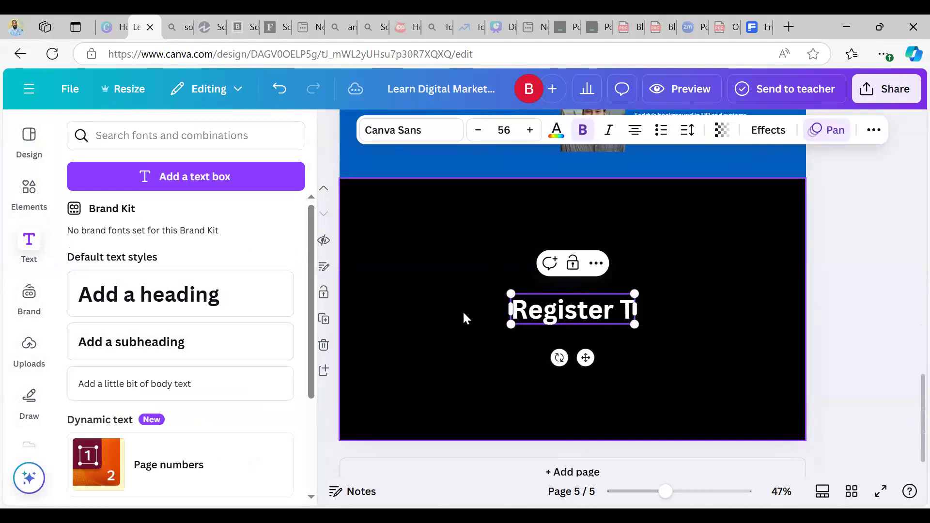
{"action": "type", "text": "dua"}
{"action": "key", "text": "BackSpace"}
{"action": "key", "text": "BackSpace"}
{"action": "key", "text": "BackSpace"}
{"action": "type", "text": "oay"}
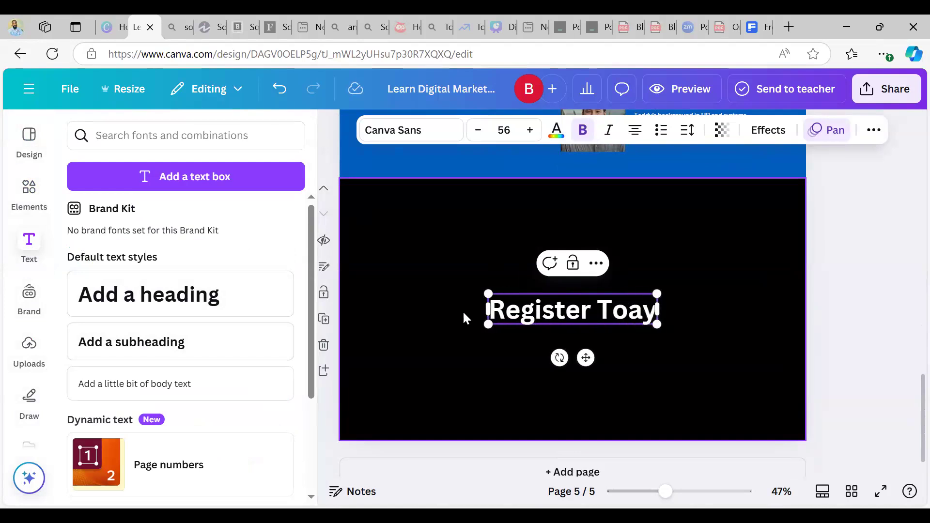
{"action": "key", "text": "BackSpace"}
{"action": "key", "text": "BackSpace"}
{"action": "type", "text": "day a"}
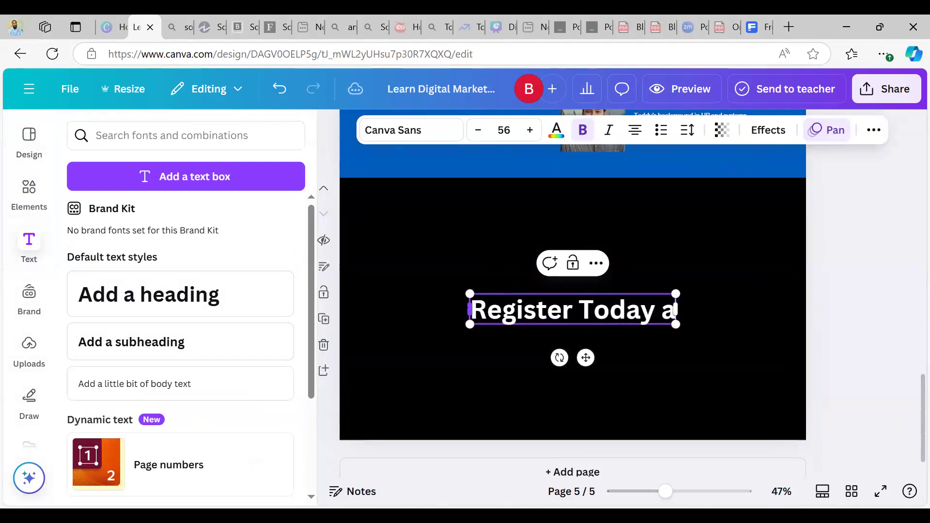
Continue the heading so that it reads "Register Today and get a 50%", removing the wrongly capitalised word at its end
{"action": "type", "text": "nd get a"}
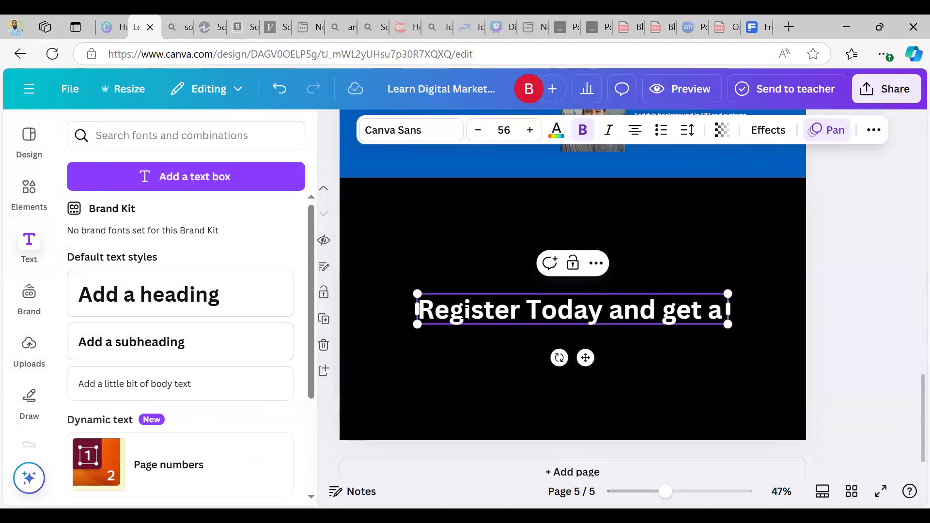
{"action": "type", "text": " %0"}
{"action": "key", "text": "BackSpace"}
{"action": "key", "text": "BackSpace"}
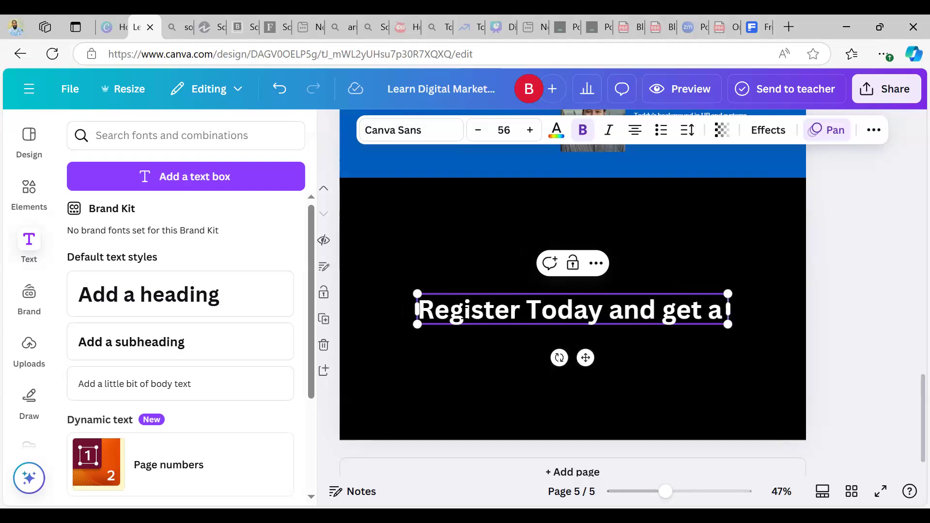
{"action": "type", "text": "505"}
{"action": "key", "text": "BackSpace"}
{"action": "type", "text": "5"}
{"action": "key", "text": "BackSpace"}
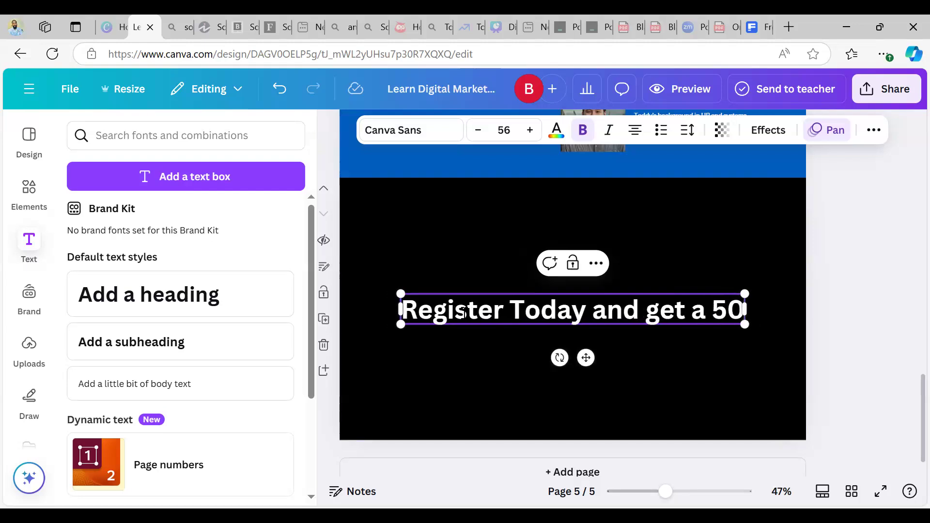
{"action": "type", "text": "%! dISCOUNT"}
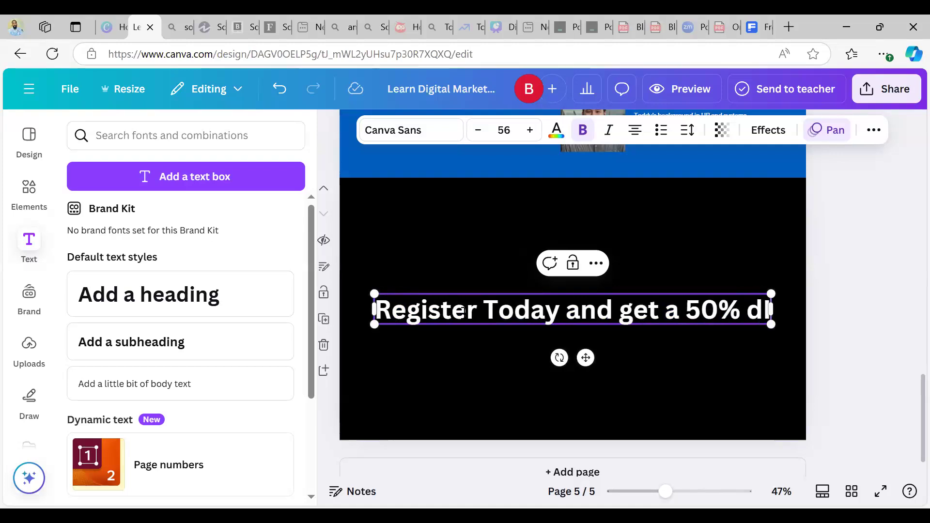
{"action": "key", "text": "BackSpace"}
{"action": "key", "text": "BackSpace"}
{"action": "key", "text": "BackSpace"}
{"action": "key", "text": "BackSpace"}
{"action": "key", "text": "BackSpace"}
{"action": "key", "text": "BackSpace"}
{"action": "key", "text": "BackSpace"}
{"action": "key", "text": "BackSpace"}
{"action": "key", "text": "BackSpace"}
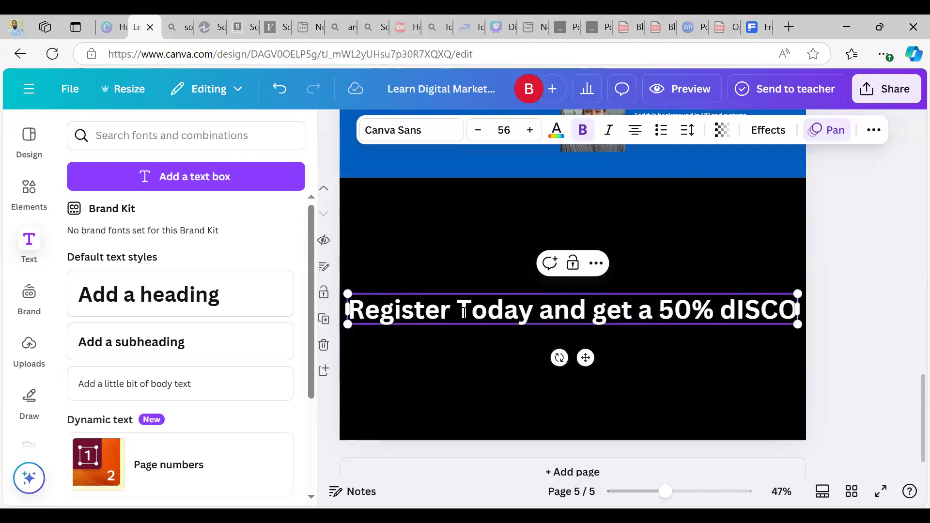
Complete the black page's heading with the word "DISCOUNT" in capitals after "50%"
{"action": "type", "text": "discount"}
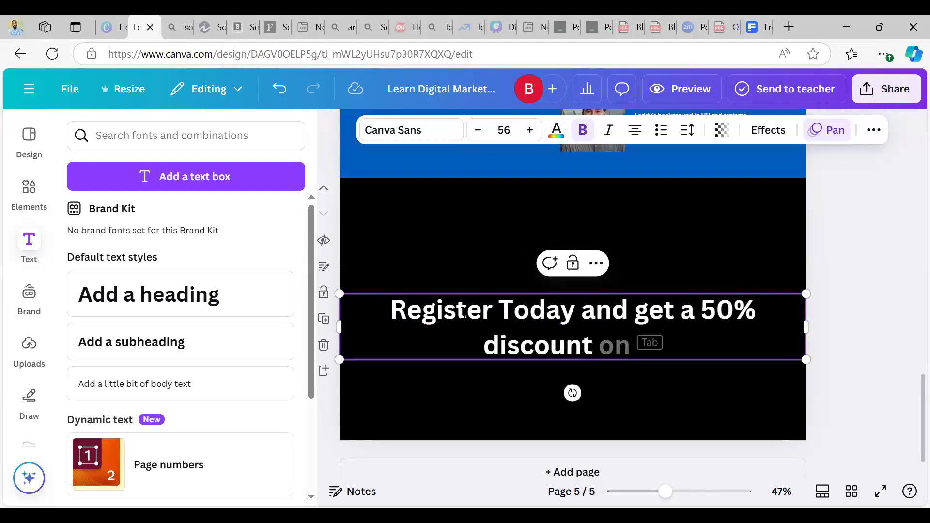
{"action": "key", "text": "BackSpace"}
{"action": "key", "text": "BackSpace"}
{"action": "key", "text": "BackSpace"}
{"action": "key", "text": "BackSpace"}
{"action": "key", "text": "BackSpace"}
{"action": "key", "text": "BackSpace"}
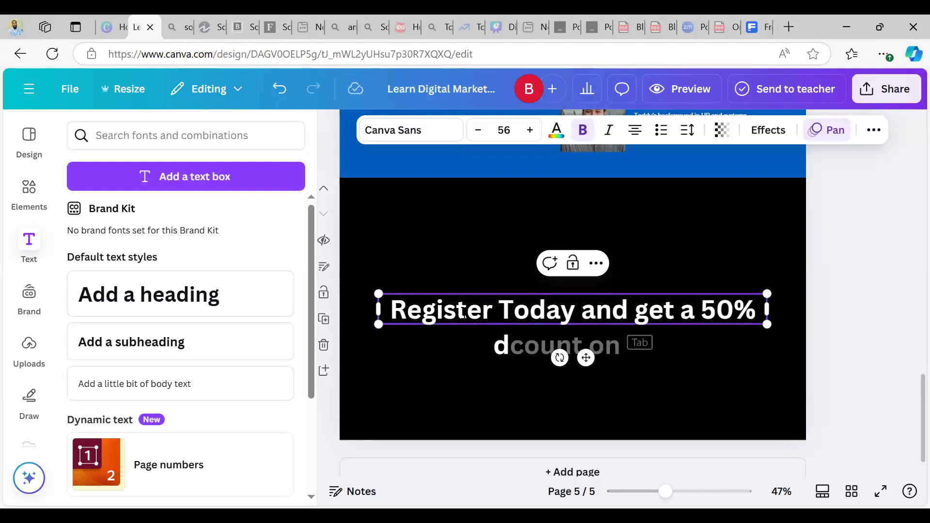
{"action": "type", "text": "DISCOUNT"}
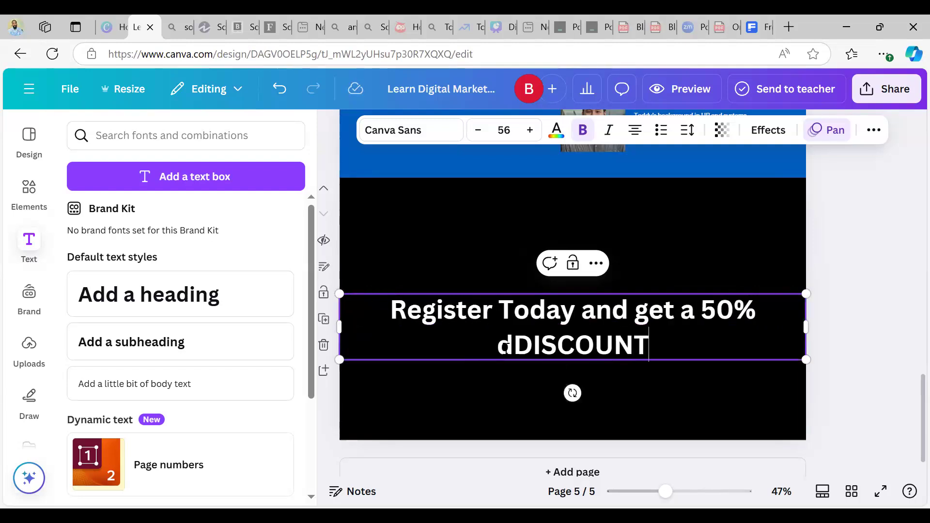
{"action": "left_click", "coordinate": [506, 347]}
{"action": "key", "text": "BackSpace"}
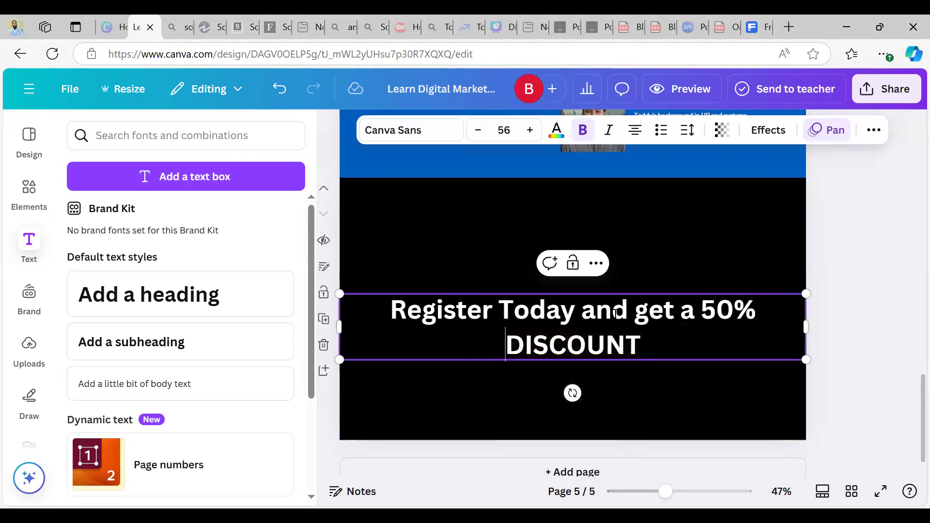
Wrap the heading onto three lines with "50% DISCOUNT" on the last, and move it to the right half of the black page
{"action": "left_click_drag", "start_coordinate": [806, 328], "coordinate": [619, 330]}
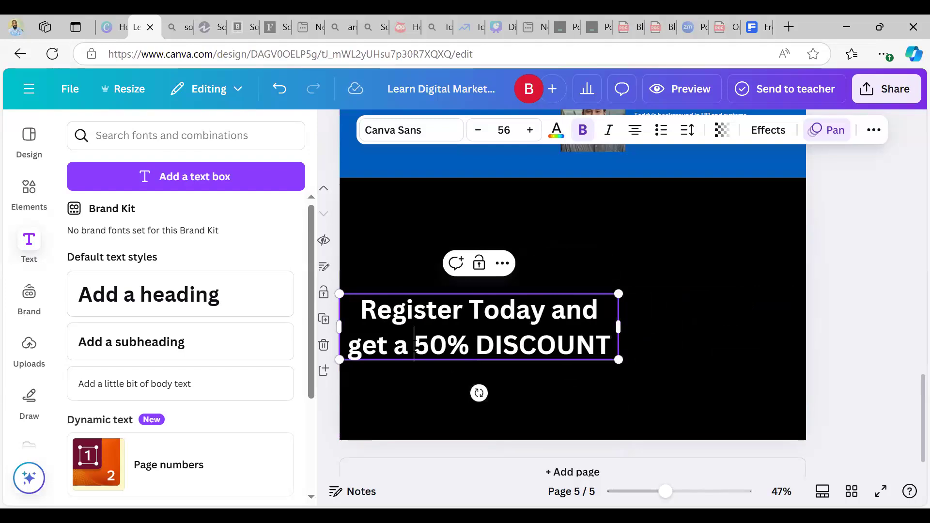
{"action": "key", "text": "Return"}
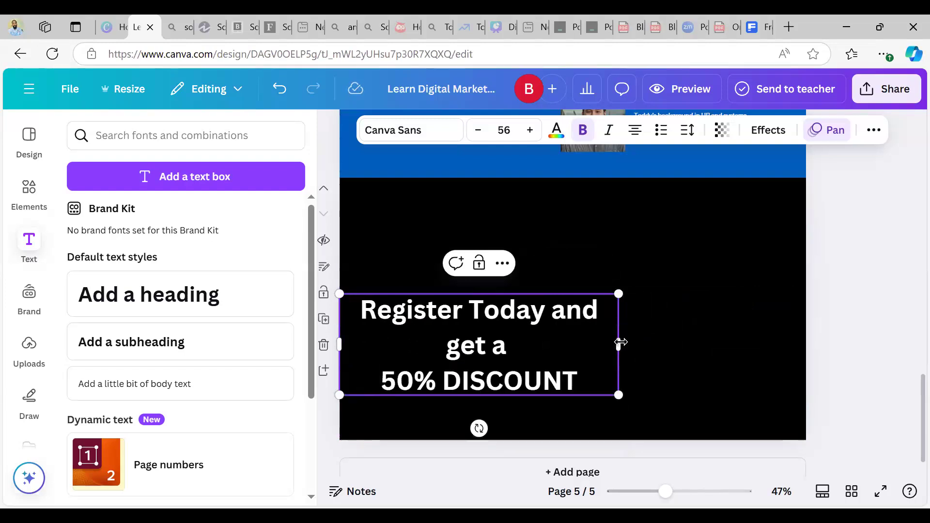
{"action": "left_click_drag", "start_coordinate": [671, 349], "coordinate": [562, 345]}
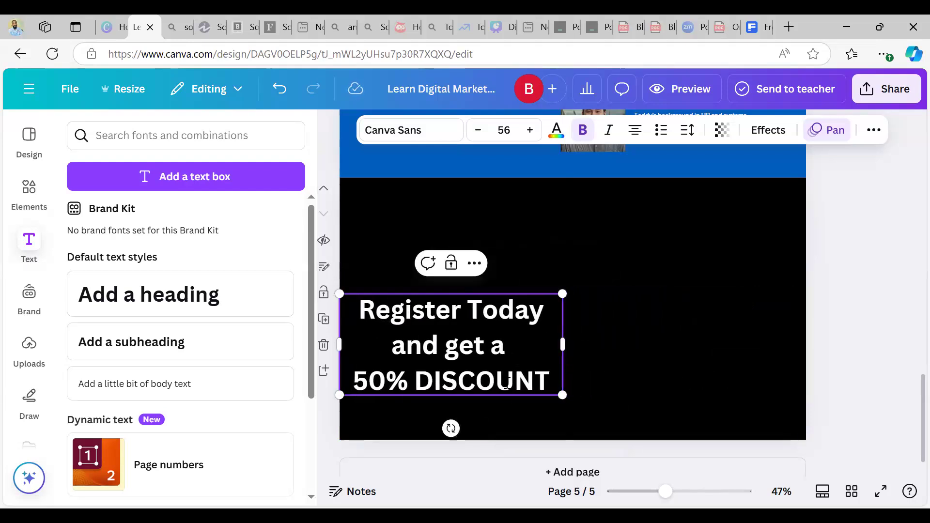
{"action": "left_click", "coordinate": [862, 301]}
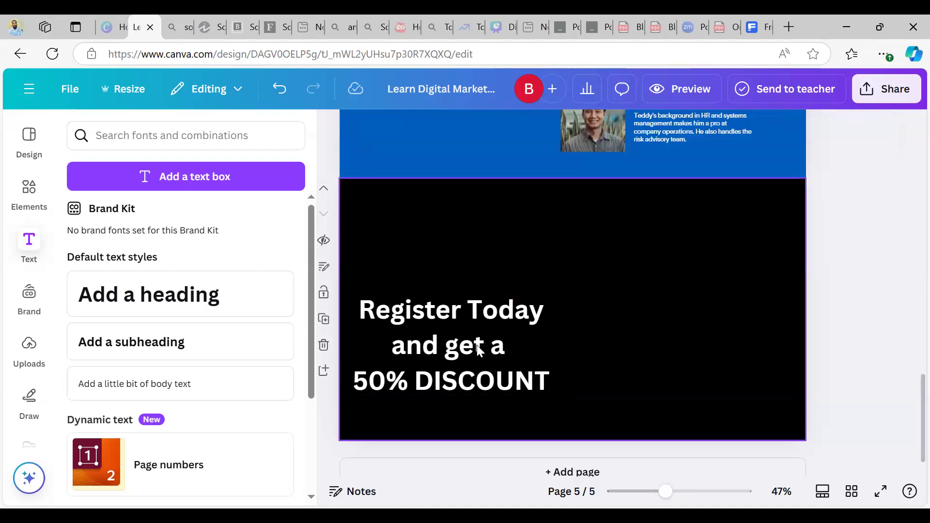
{"action": "left_click_drag", "start_coordinate": [471, 350], "coordinate": [692, 273]}
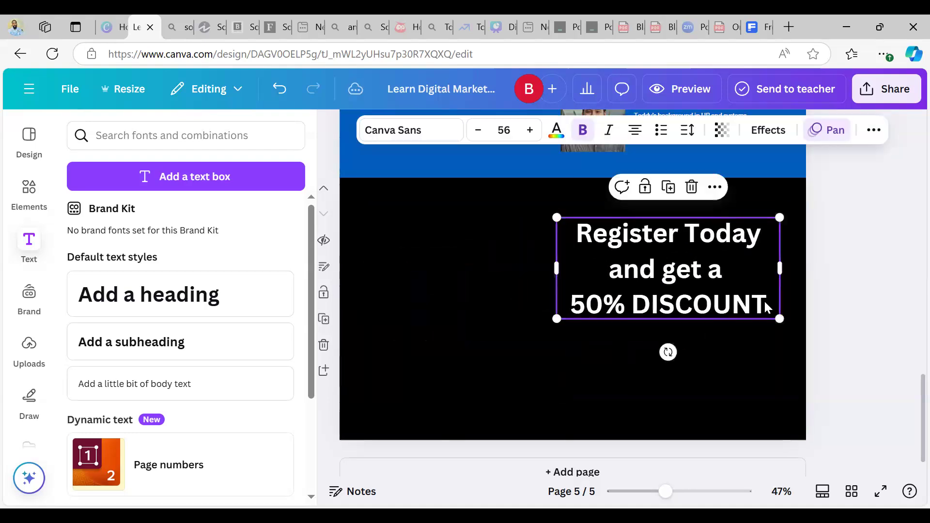
Take the "50% DISCOUNT" line out of the heading and paste it onto the page as a separate text box
{"action": "triple_click", "coordinate": [687, 299]}
{"action": "key", "text": "ctrl+c"}
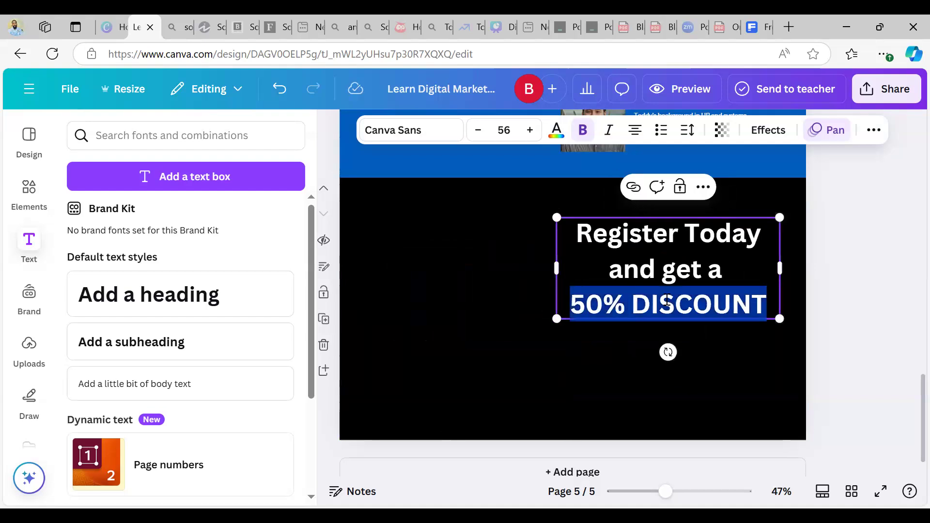
{"action": "key", "text": "BackSpace"}
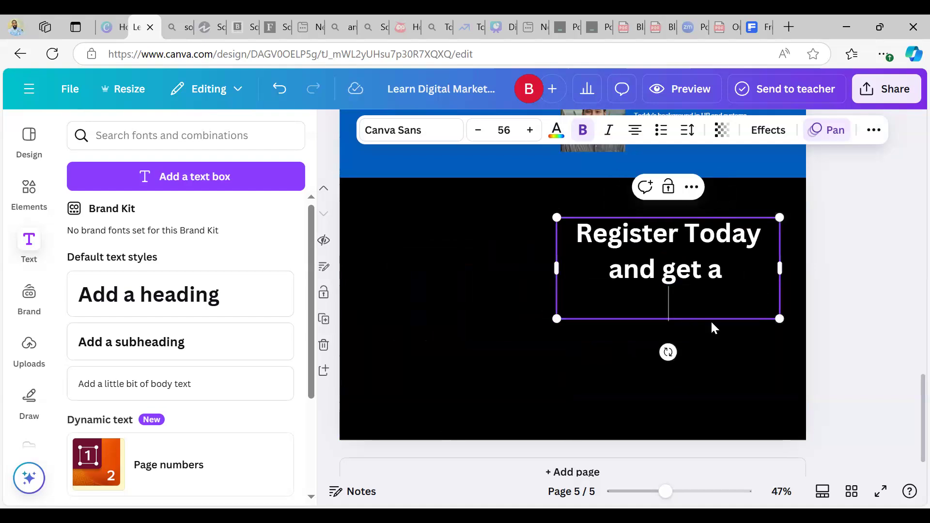
{"action": "key", "text": "BackSpace"}
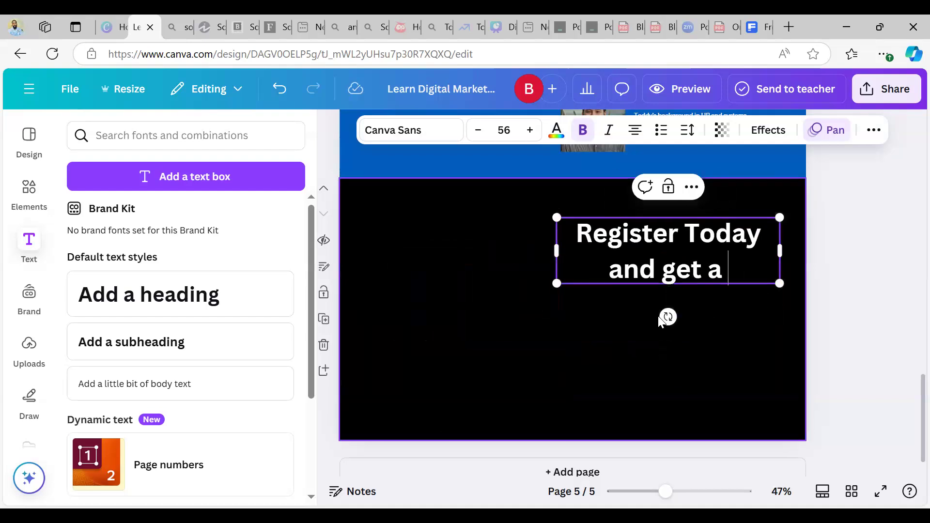
{"action": "left_click", "coordinate": [704, 310]}
{"action": "key", "text": "ctrl+v"}
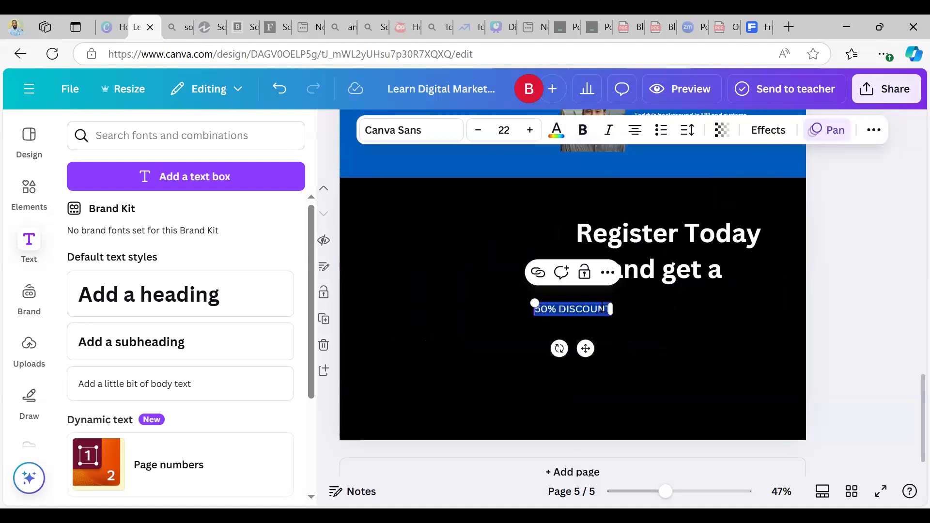
Colour the separate "50% DISCOUNT" text yellow from the default solid colours
{"action": "left_click", "coordinate": [556, 134]}
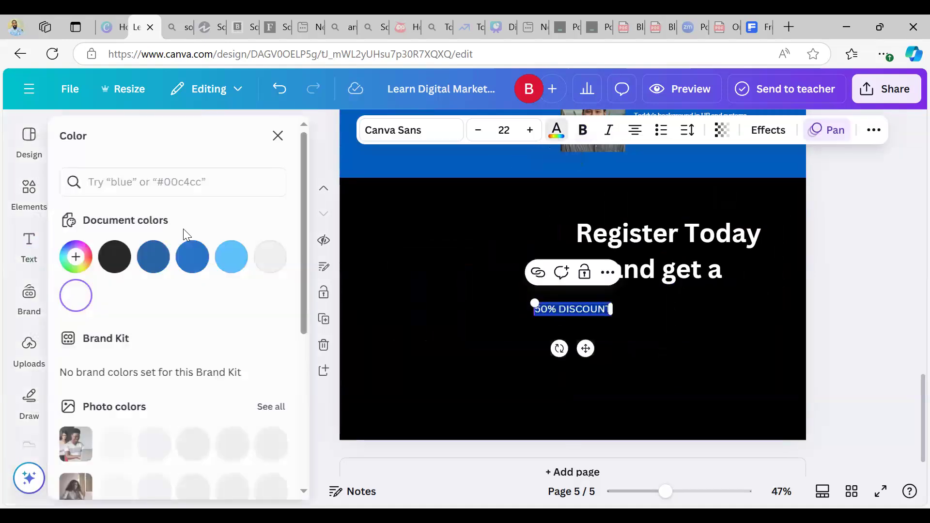
{"action": "scroll", "coordinate": [312, 420], "scroll_direction": "down", "scroll_amount": 5}
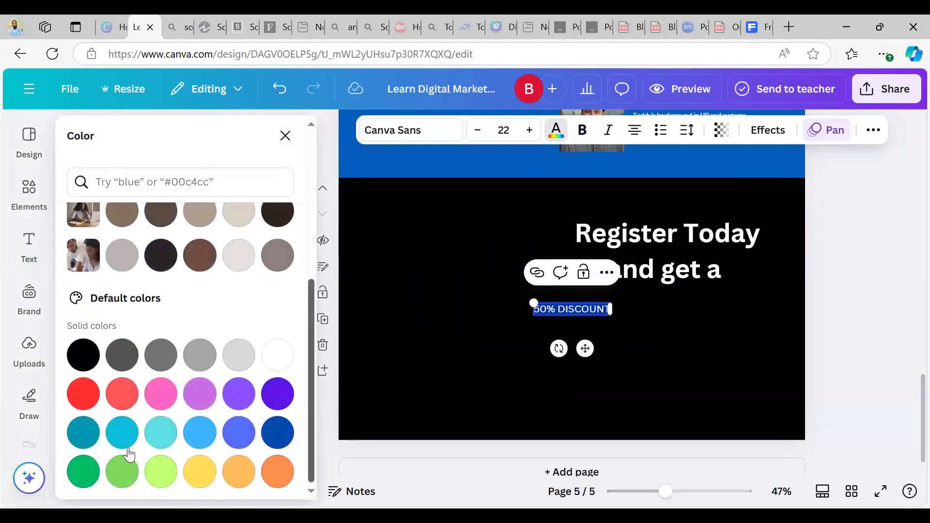
{"action": "left_click", "coordinate": [201, 474]}
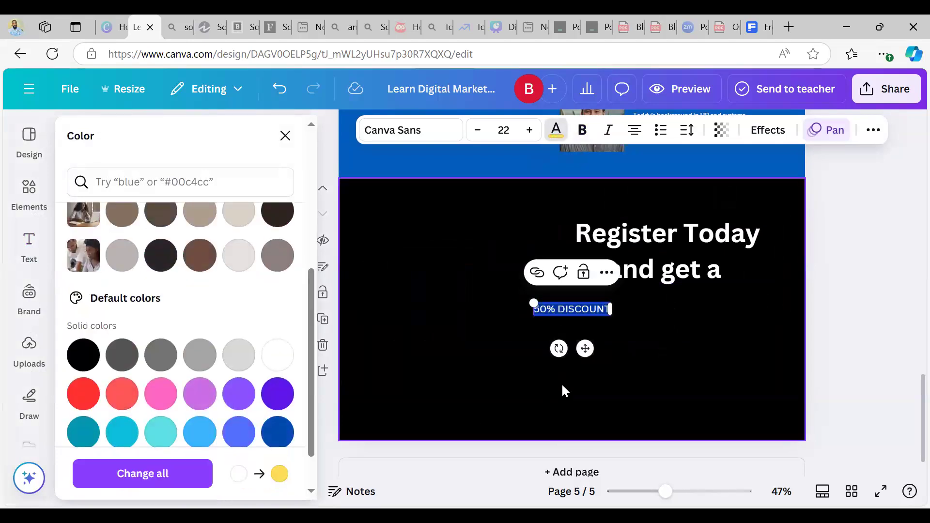
{"action": "left_click", "coordinate": [617, 328]}
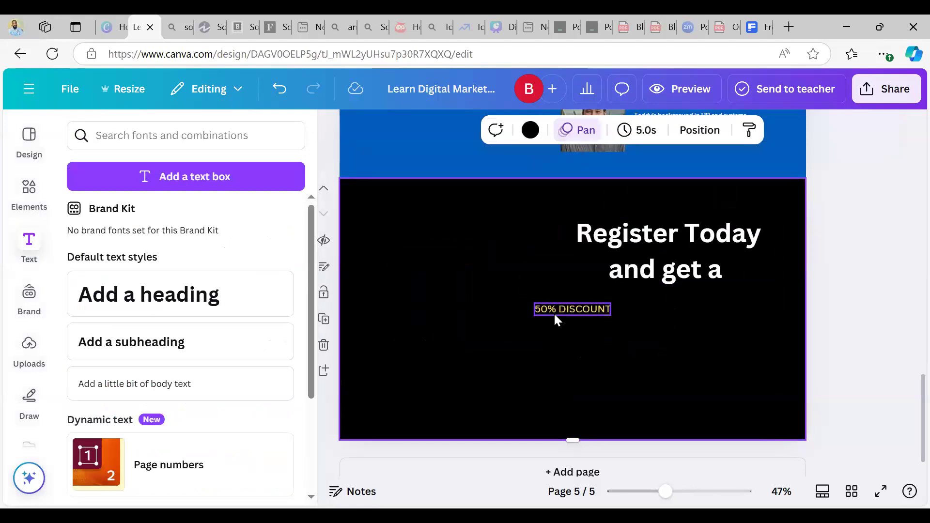
Enlarge the "50% DISCOUNT" text to size 43 and place it centred beneath the "Register Today and get a" heading
{"action": "left_click", "coordinate": [554, 313]}
{"action": "left_click_drag", "start_coordinate": [483, 274], "coordinate": [461, 274]}
{"action": "left_click_drag", "start_coordinate": [627, 345], "coordinate": [683, 343]}
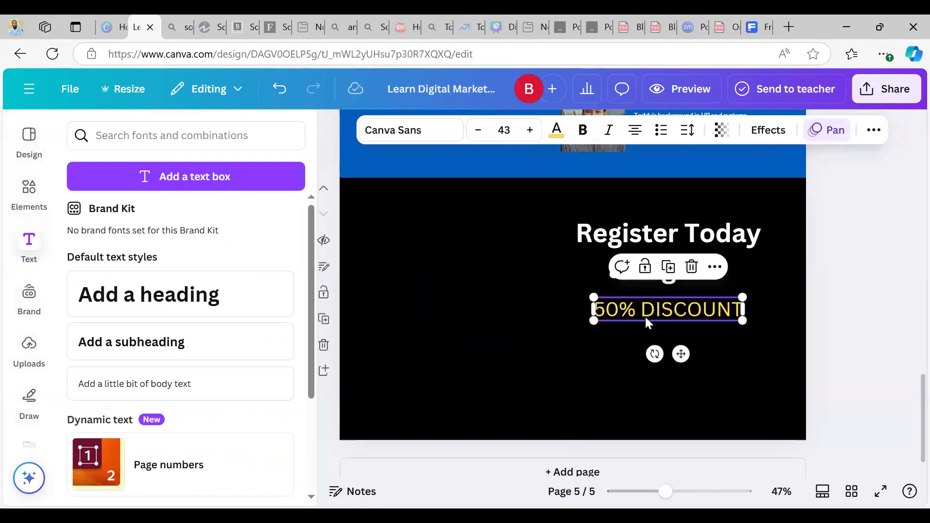
Set the font of both the "50% DISCOUNT" text and the "Register Today and get a" heading to Aileron
{"action": "left_click", "coordinate": [402, 134]}
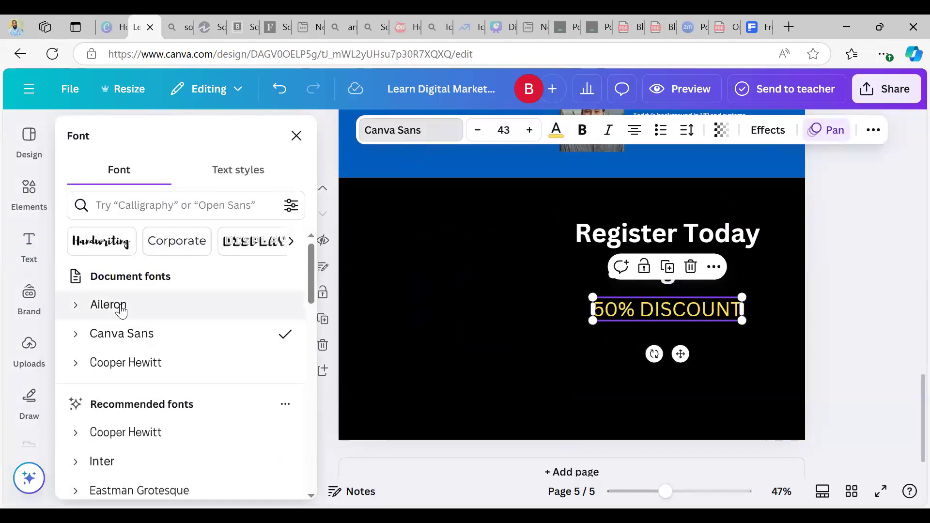
{"action": "left_click", "coordinate": [122, 307]}
{"action": "left_click", "coordinate": [667, 234]}
{"action": "left_click", "coordinate": [170, 310]}
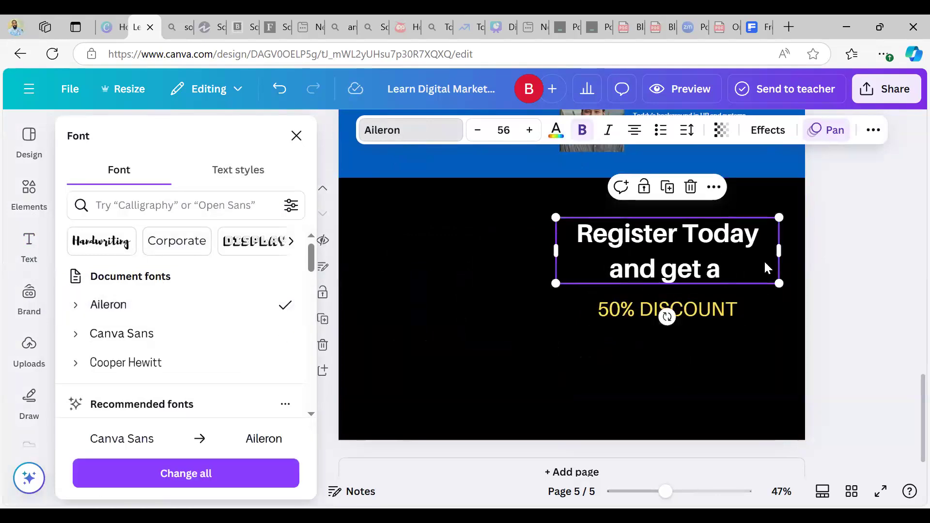
Narrow the "Register Today and get a" text box and reposition it centred above the yellow discount text
{"action": "mouse_move", "coordinate": [766, 256]}
{"action": "left_mouse_down"}
{"action": "mouse_move", "coordinate": [740, 251]}
{"action": "mouse_move", "coordinate": [758, 252]}
{"action": "left_mouse_up"}
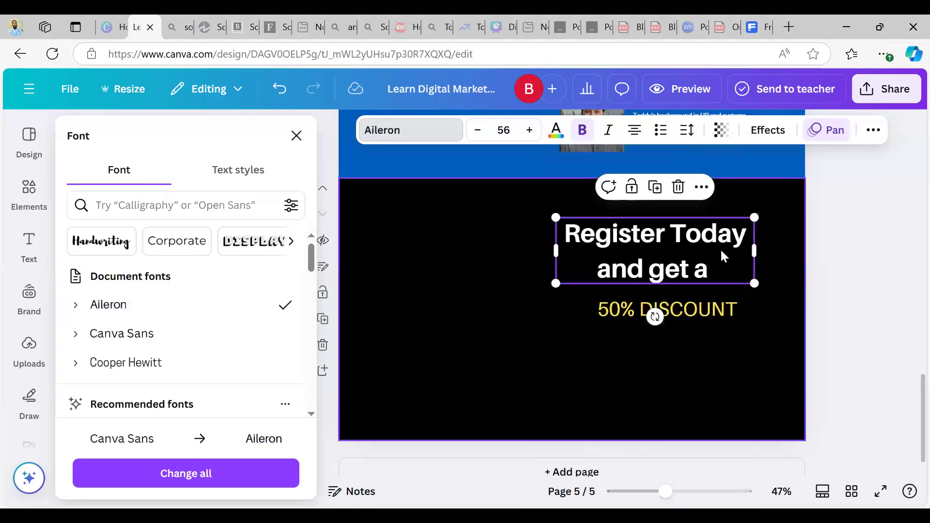
{"action": "left_click_drag", "start_coordinate": [724, 256], "coordinate": [741, 252]}
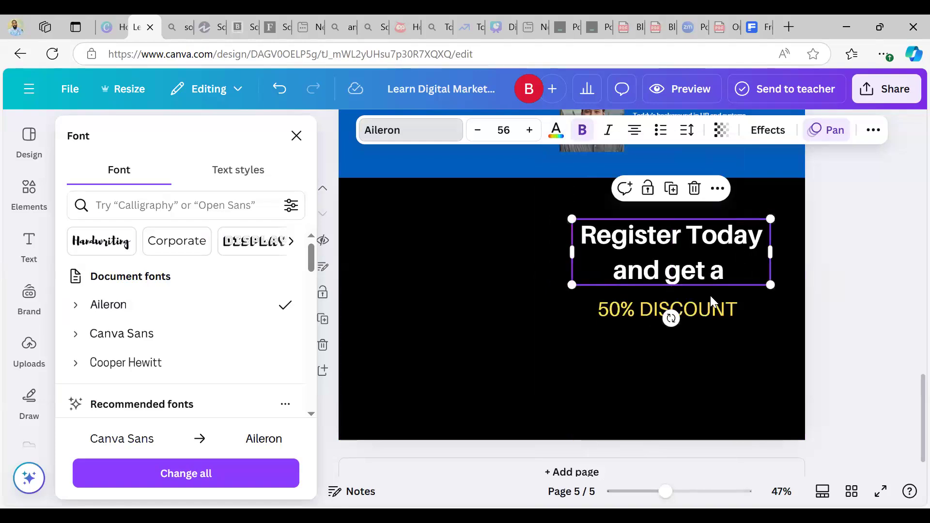
{"action": "left_click", "coordinate": [703, 306]}
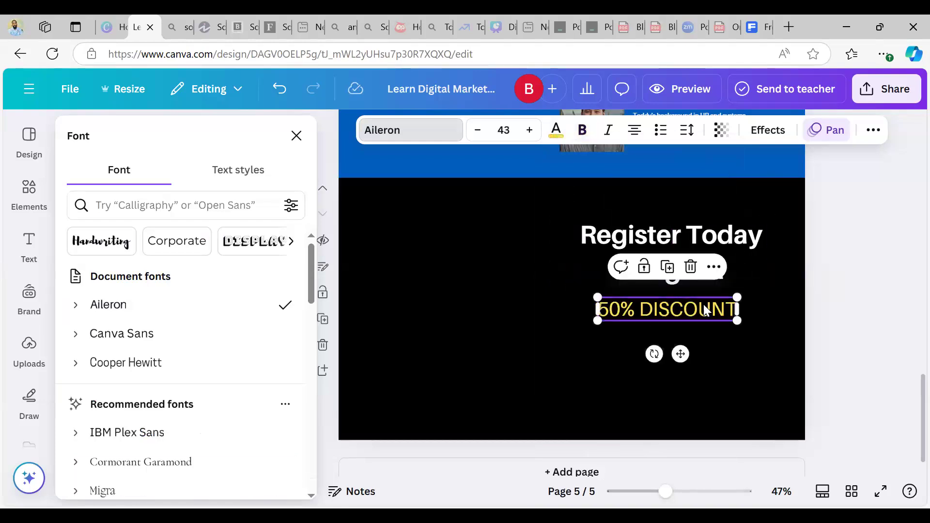
{"action": "left_click", "coordinate": [703, 305]}
{"action": "left_click", "coordinate": [723, 345]}
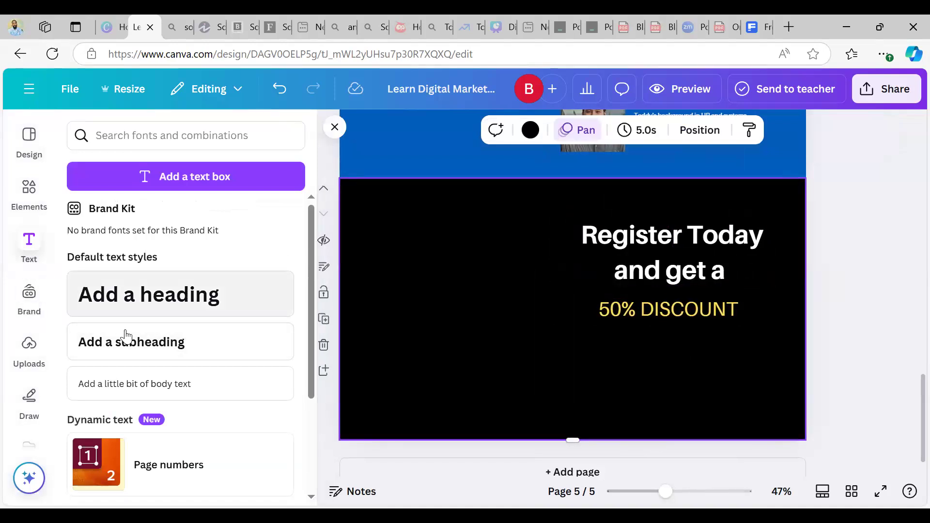
Add a body text box to the black page reading "Offer ends at 1PM"
{"action": "left_click", "coordinate": [130, 386]}
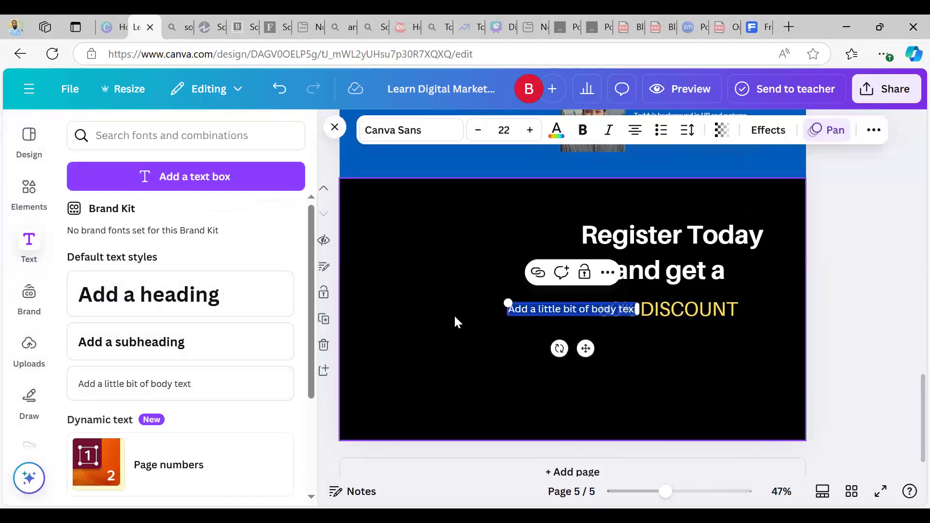
{"action": "type", "text": "OFFERS"}
{"action": "key", "text": "BackSpace"}
{"action": "key", "text": "BackSpace"}
{"action": "key", "text": "BackSpace"}
{"action": "key", "text": "BackSpace"}
{"action": "key", "text": "BackSpace"}
{"action": "type", "text": "FF"}
{"action": "key", "text": "BackSpace"}
{"action": "key", "text": "BackSpace"}
{"action": "type", "text": "ffer ends at"}
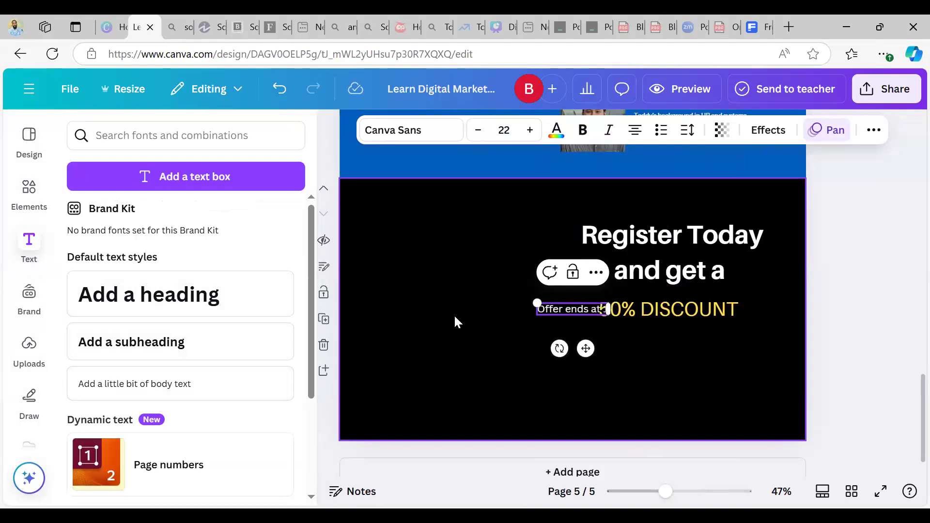
{"action": "type", "text": " 1PM"}
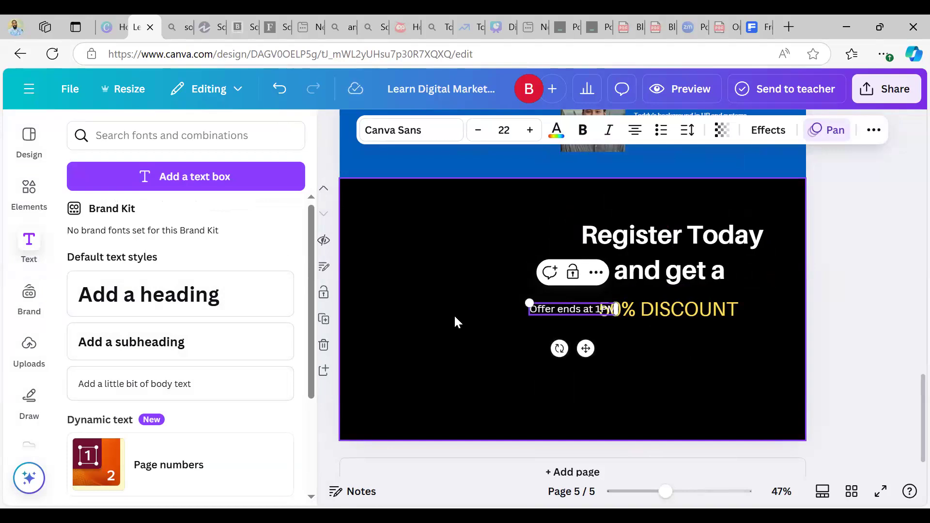
Extend the offer text with ", 10th November" and place it near the page's lower edge, centred under the discount text
{"action": "left_click_drag", "start_coordinate": [585, 348], "coordinate": [586, 374]}
{"action": "type", "text": ","}
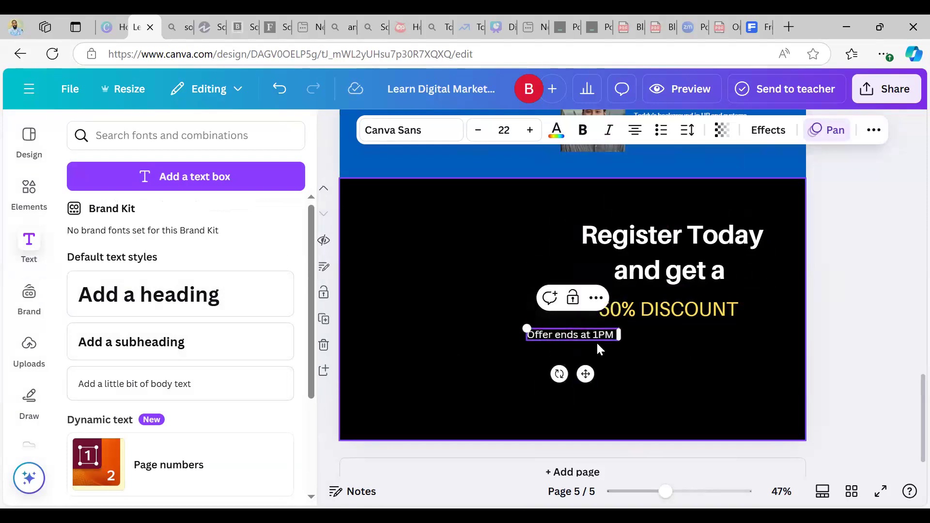
{"action": "type", "text": " 10th Novem"}
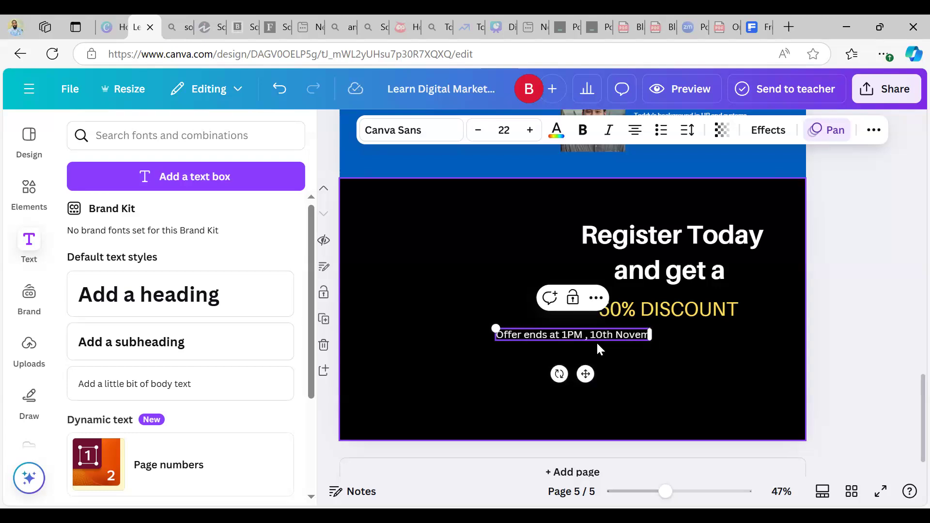
{"action": "type", "text": "ber"}
{"action": "left_click_drag", "start_coordinate": [586, 373], "coordinate": [676, 430]}
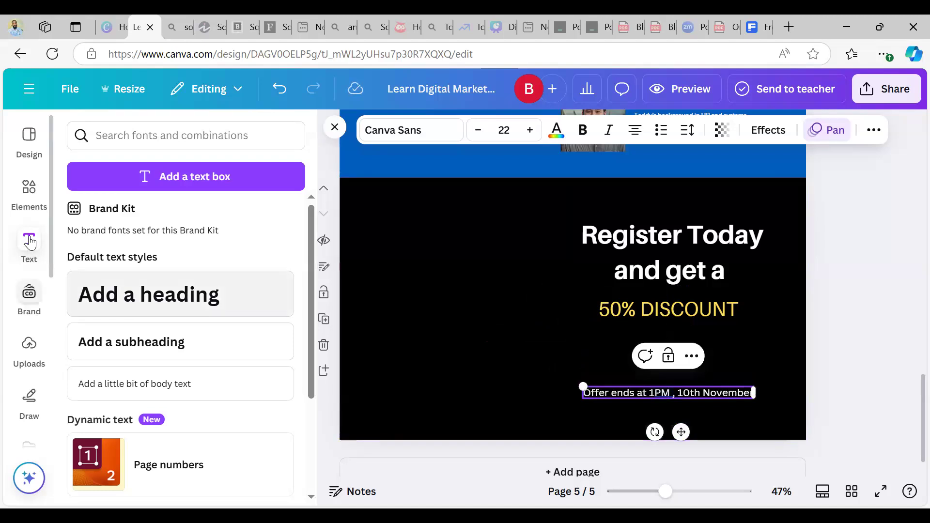
Add a subheading reading "REGISTER NOW" in capitals and place it between the discount text and the offer deadline
{"action": "left_click", "coordinate": [109, 358]}
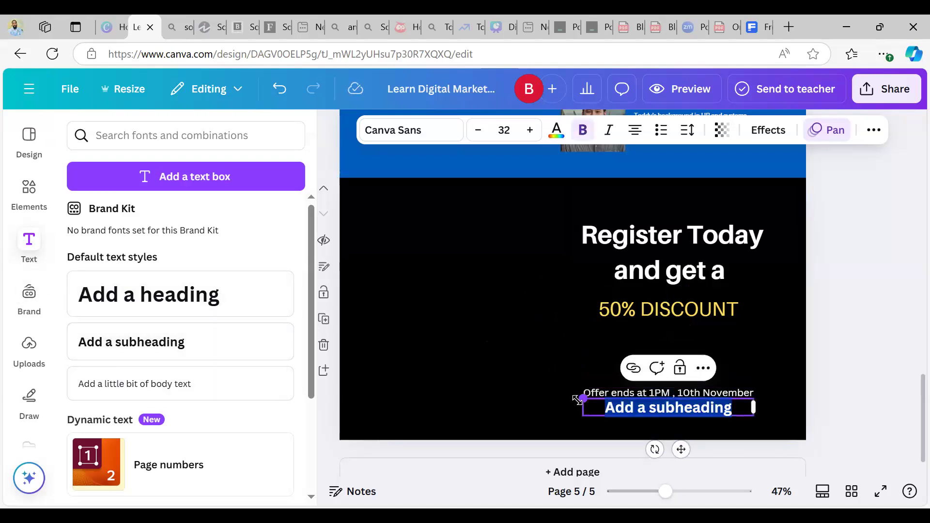
{"action": "type", "text": "Register NOW"}
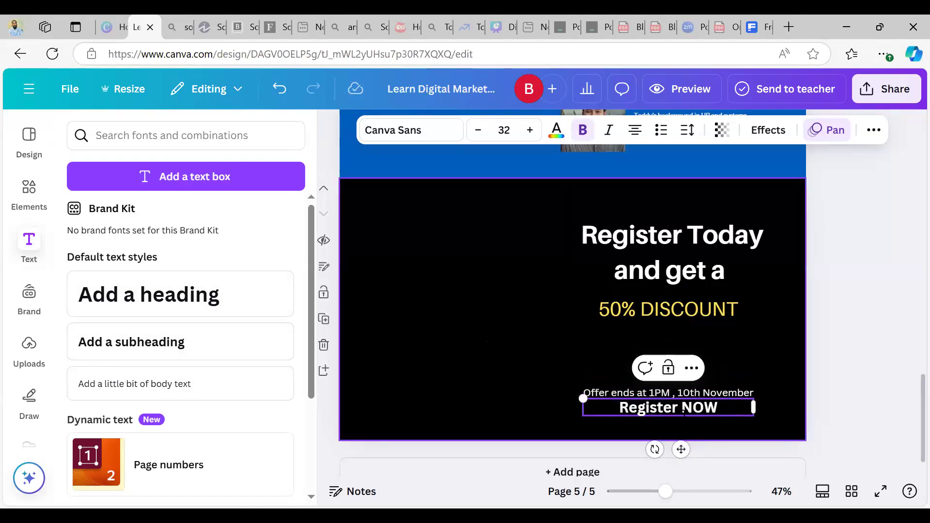
{"action": "key", "text": "BackSpace"}
{"action": "key", "text": "BackSpace"}
{"action": "key", "text": "BackSpace"}
{"action": "key", "text": "BackSpace"}
{"action": "key", "text": "BackSpace"}
{"action": "key", "text": "BackSpace"}
{"action": "key", "text": "BackSpace"}
{"action": "key", "text": "BackSpace"}
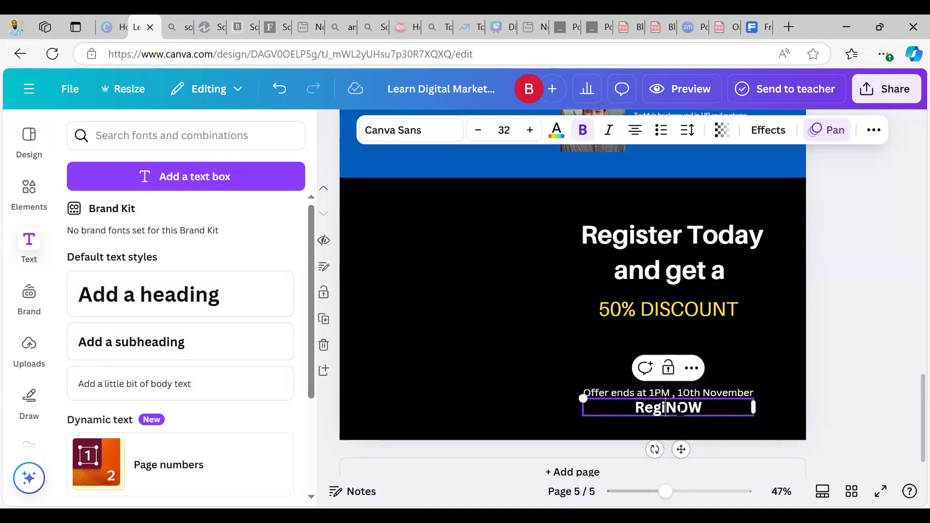
{"action": "type", "text": "EGISTER"}
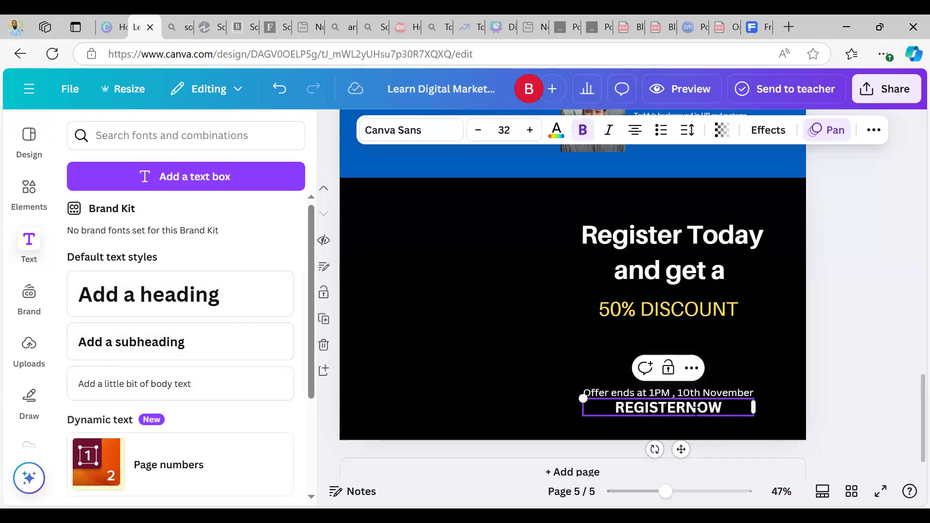
{"action": "left_click_drag", "start_coordinate": [687, 443], "coordinate": [683, 395]}
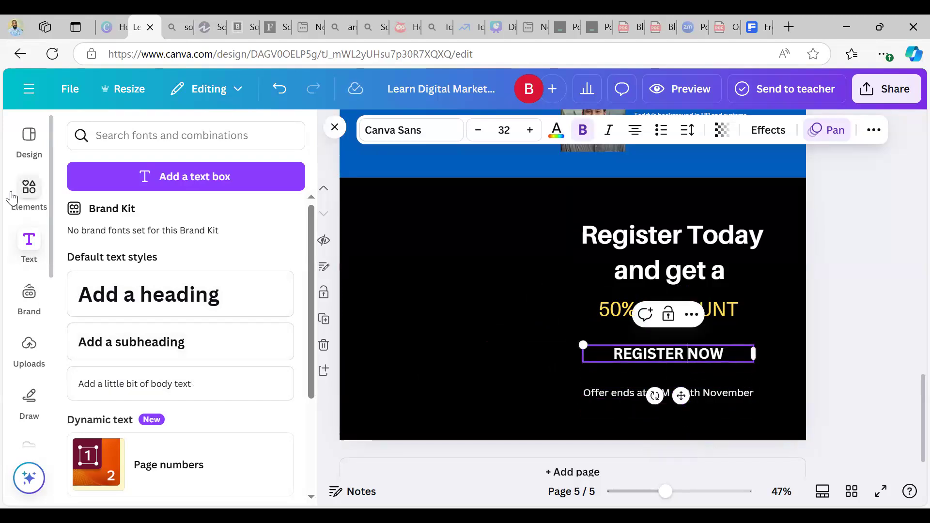
Add a square shape and resize it into a rectangle forming a button background behind the "REGISTER NOW" text on the black page
{"action": "left_click", "coordinate": [25, 191]}
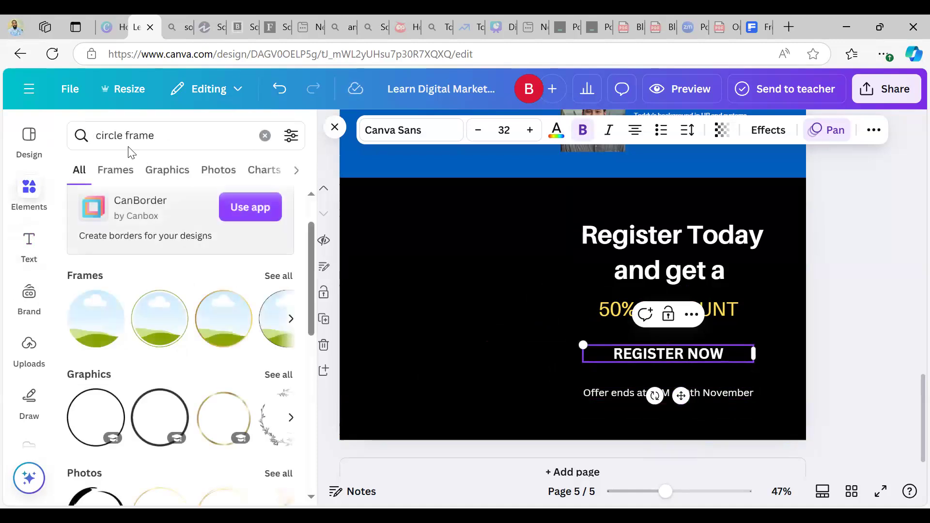
{"action": "left_click", "coordinate": [264, 136]}
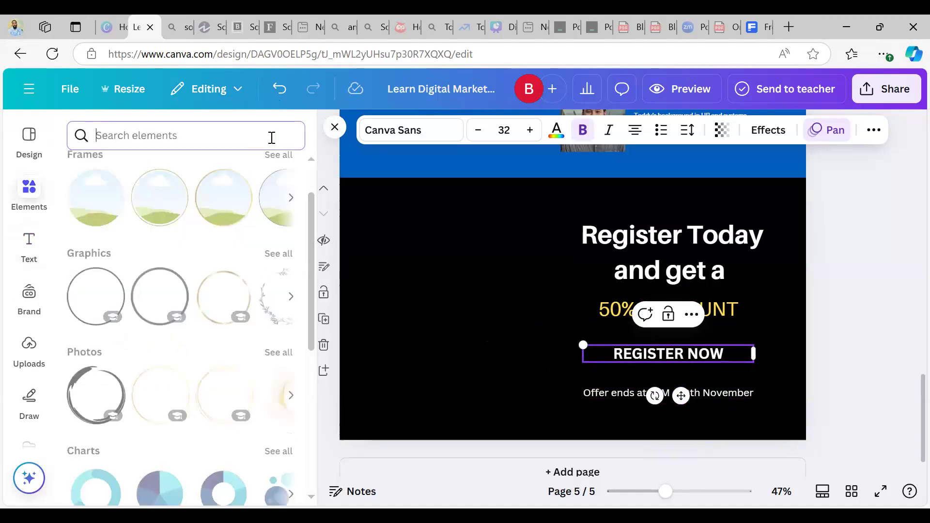
{"action": "left_click", "coordinate": [92, 352]}
{"action": "left_click", "coordinate": [563, 275]}
{"action": "left_click_drag", "start_coordinate": [572, 270], "coordinate": [569, 321]}
{"action": "left_click_drag", "start_coordinate": [645, 347], "coordinate": [739, 350]}
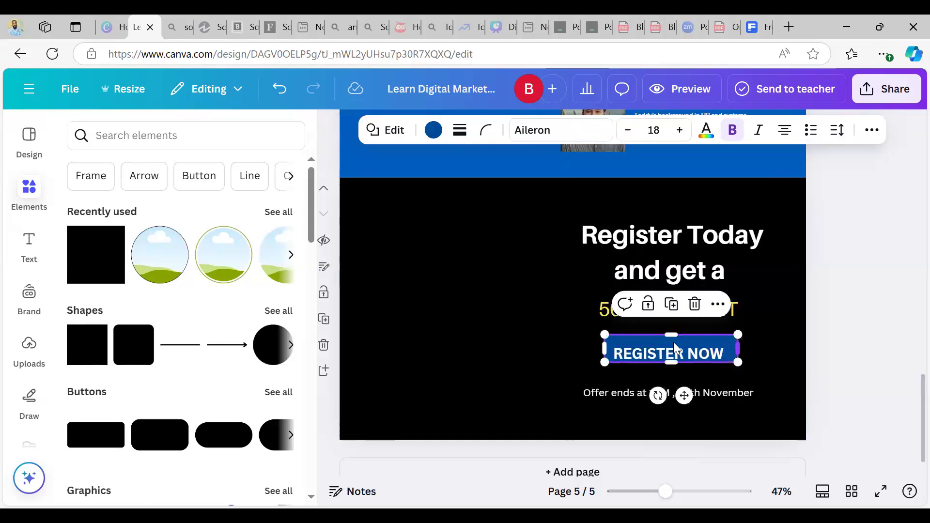
{"action": "left_click_drag", "start_coordinate": [656, 348], "coordinate": [657, 353]}
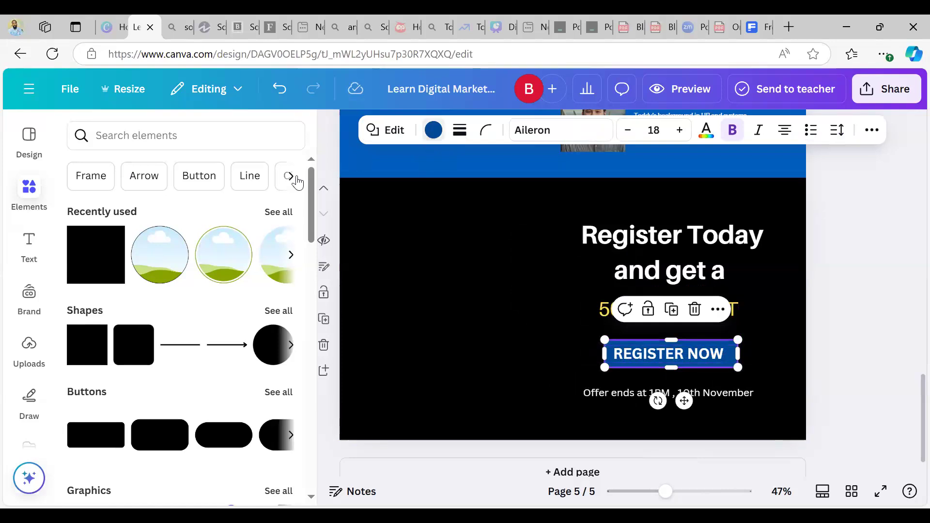
Fill the rectangle behind "REGISTER NOW" with white and colour the text red, trying blue #005dbf and yellow along the way
{"action": "left_click", "coordinate": [433, 131]}
{"action": "left_click", "coordinate": [165, 300]}
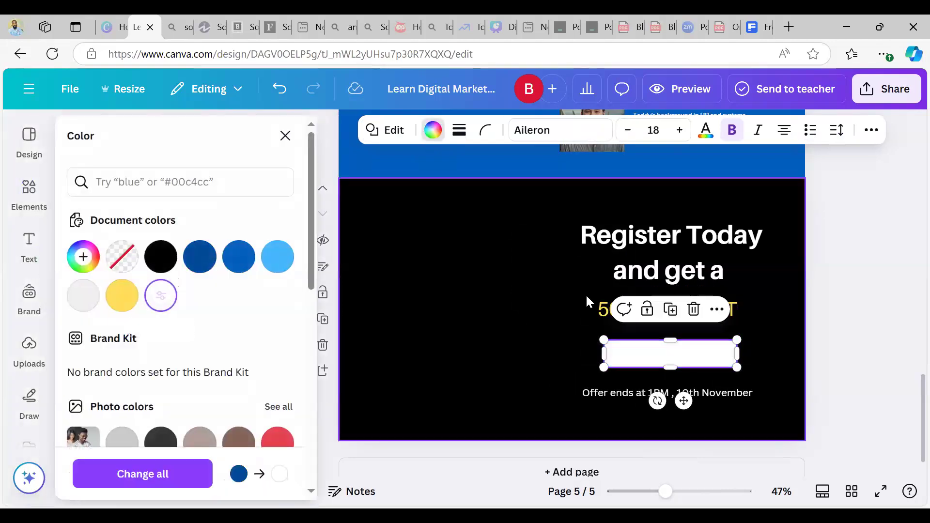
{"action": "left_click", "coordinate": [635, 359]}
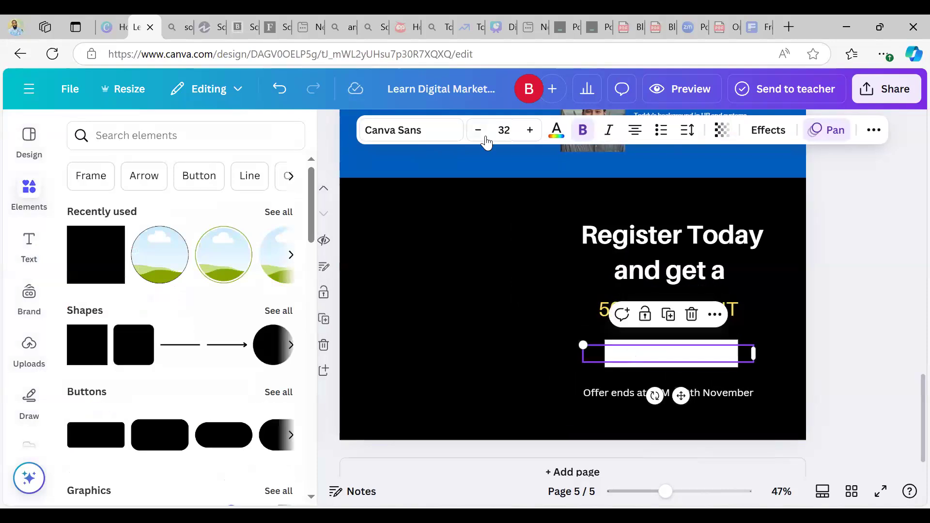
{"action": "left_click", "coordinate": [556, 129]}
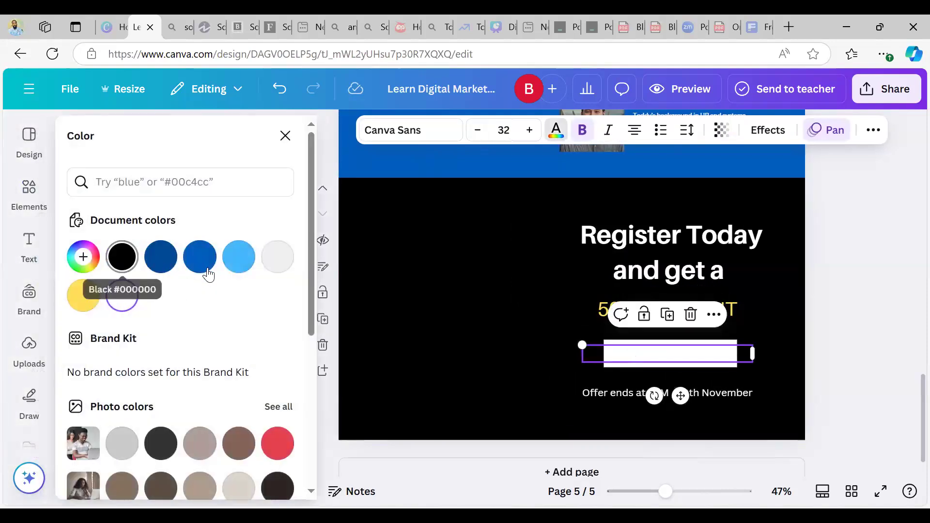
{"action": "left_click", "coordinate": [201, 262]}
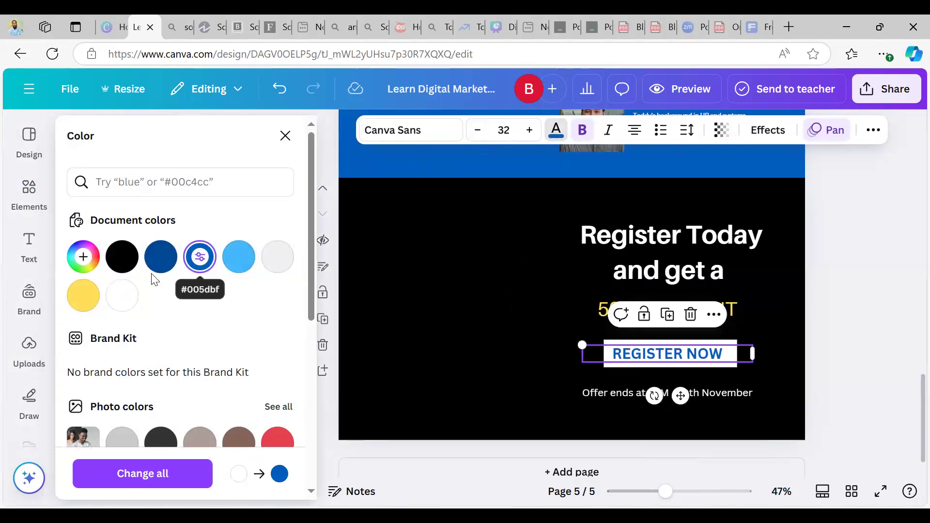
{"action": "left_click", "coordinate": [94, 298]}
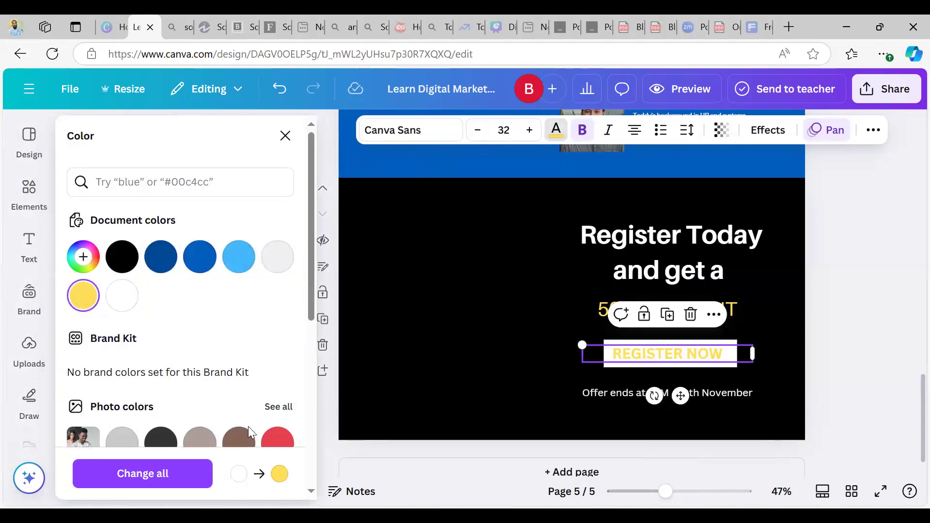
{"action": "left_click", "coordinate": [283, 437]}
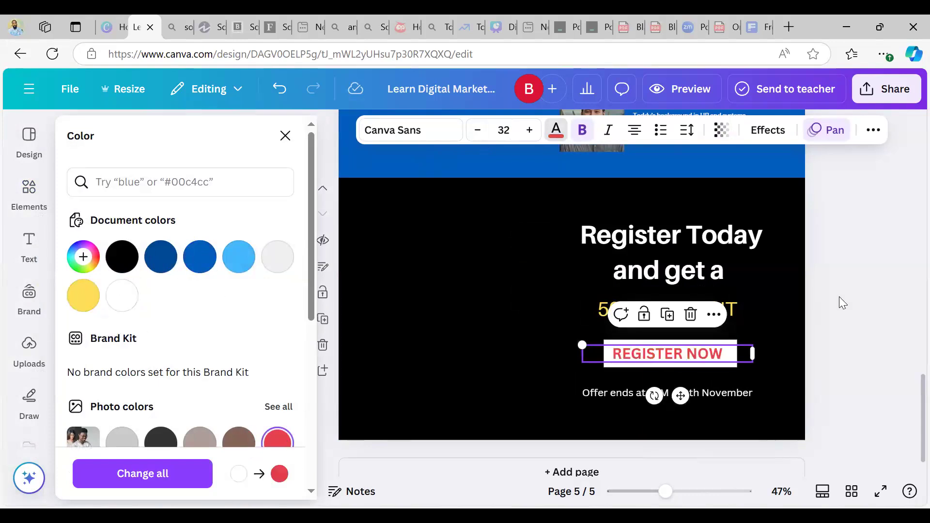
{"action": "left_click", "coordinate": [885, 268]}
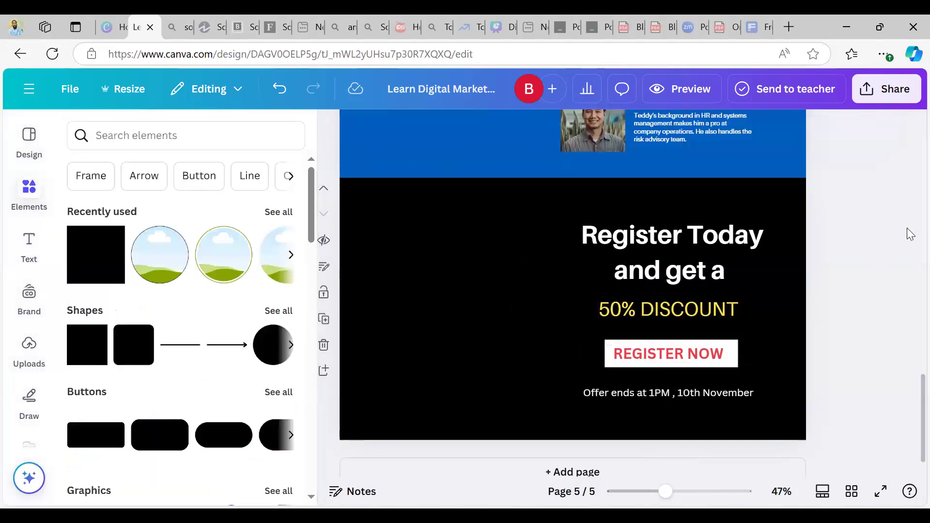
Narrow the "Register Today and get a" text box slightly and cycle its alignment through left and justified back to centred
{"action": "left_click", "coordinate": [703, 266]}
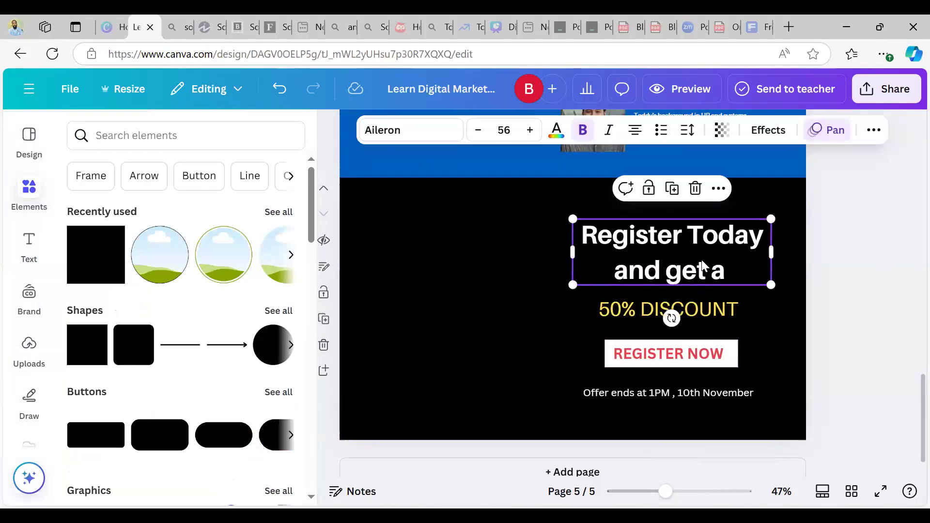
{"action": "left_click_drag", "start_coordinate": [750, 258], "coordinate": [759, 251]}
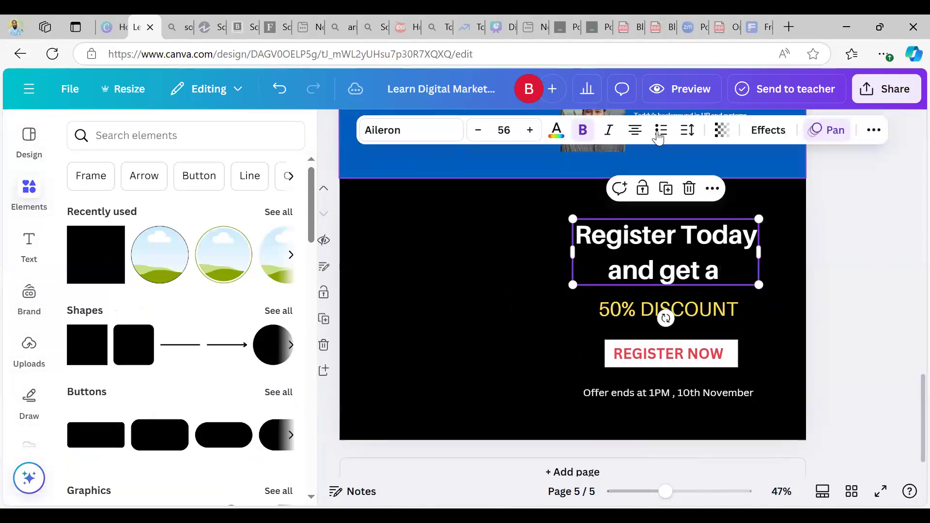
{"action": "left_click", "coordinate": [635, 131]}
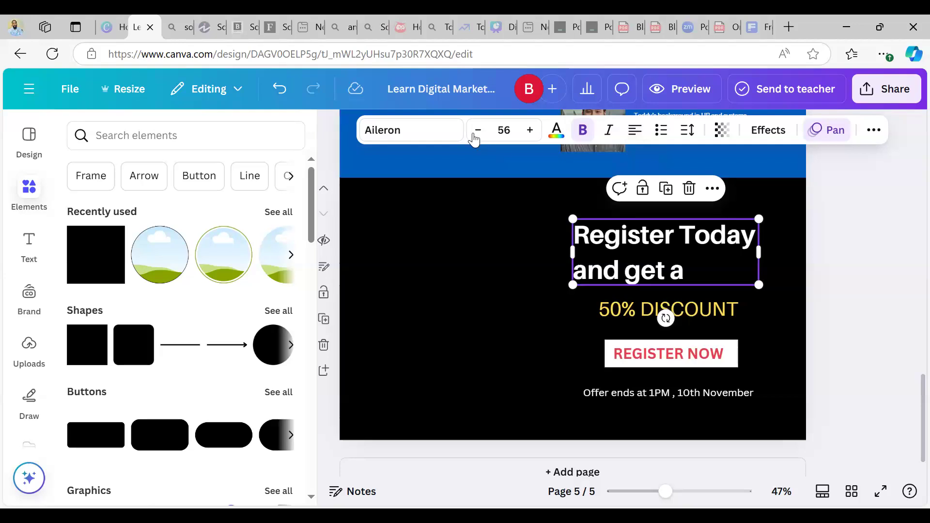
{"action": "left_click", "coordinate": [635, 130]}
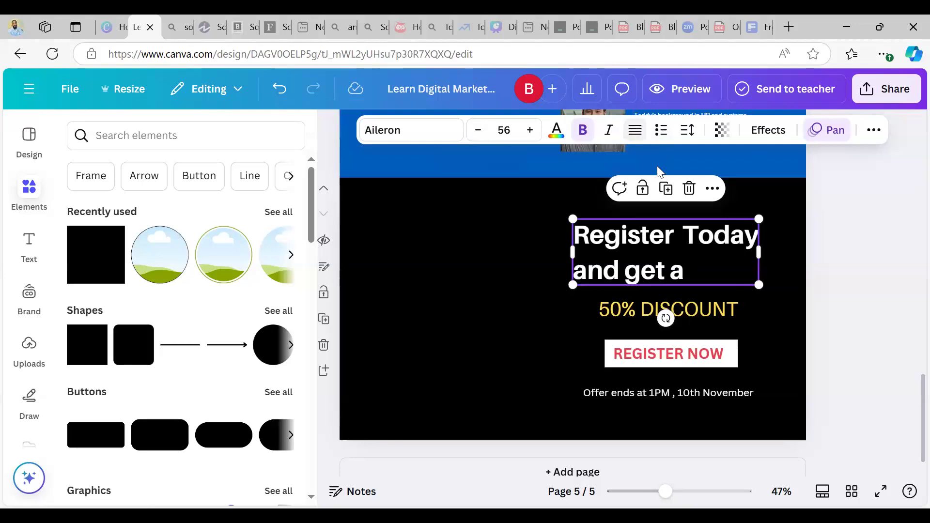
{"action": "left_click", "coordinate": [635, 129]}
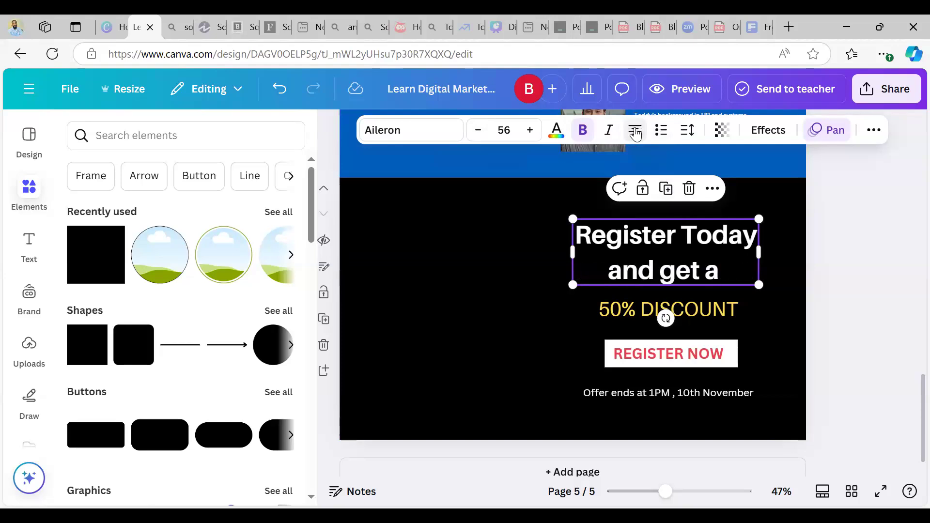
{"action": "left_click", "coordinate": [856, 333]}
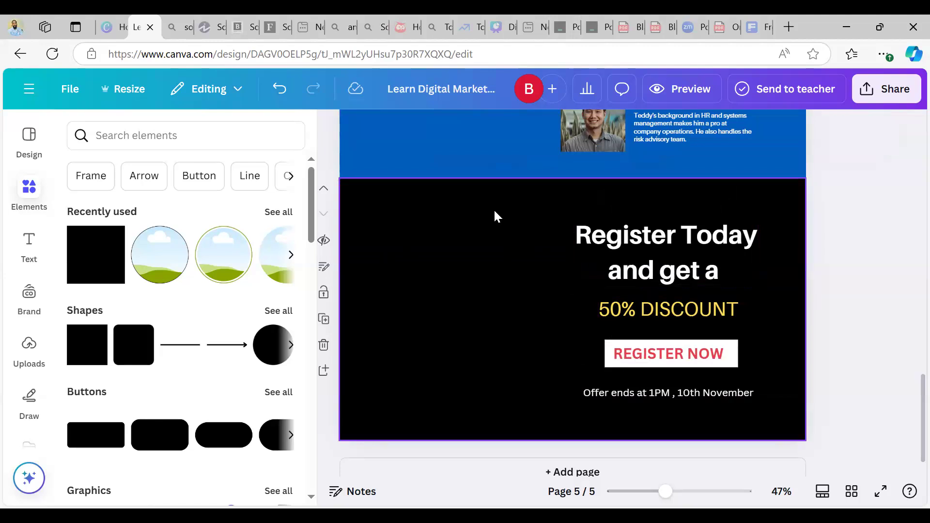
Review all five pages in the editor, and examine how each section is laid out in the mobile website preview
{"action": "scroll", "coordinate": [671, 276], "scroll_direction": "up", "scroll_amount": 10}
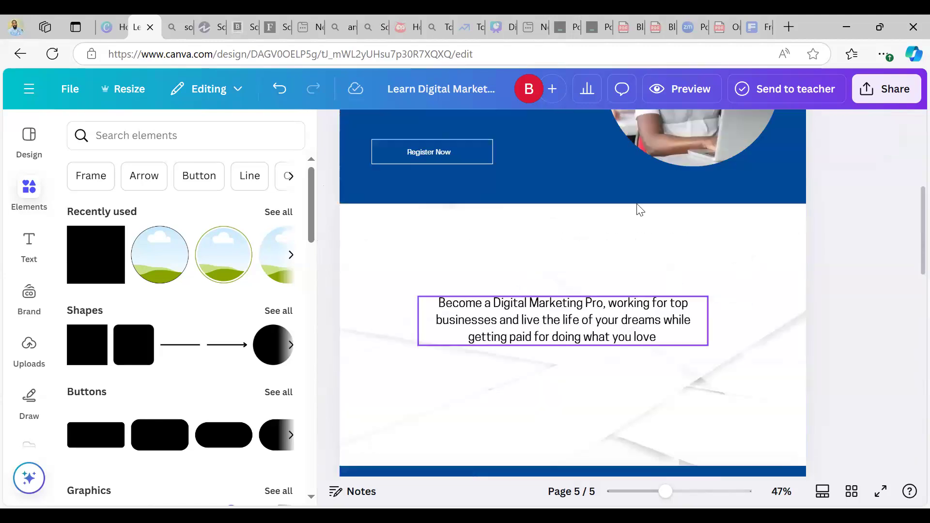
{"action": "scroll", "coordinate": [640, 209], "scroll_direction": "up", "scroll_amount": 5}
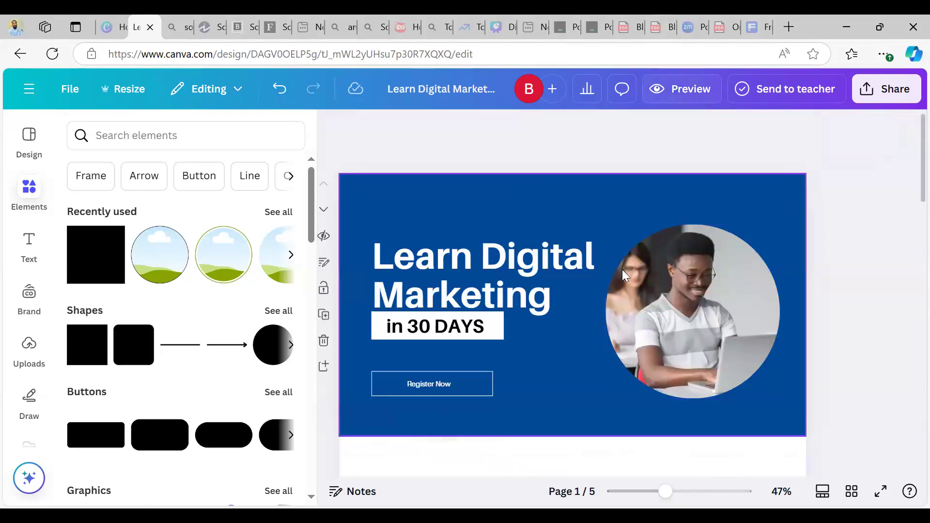
{"action": "scroll", "coordinate": [622, 269], "scroll_direction": "down", "scroll_amount": 15}
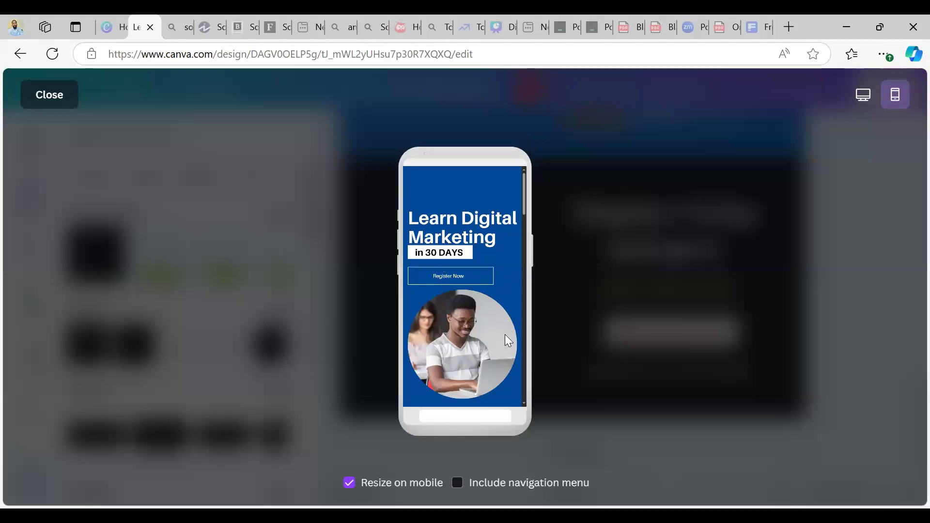
{"action": "scroll", "coordinate": [517, 297], "scroll_direction": "down", "scroll_amount": 1}
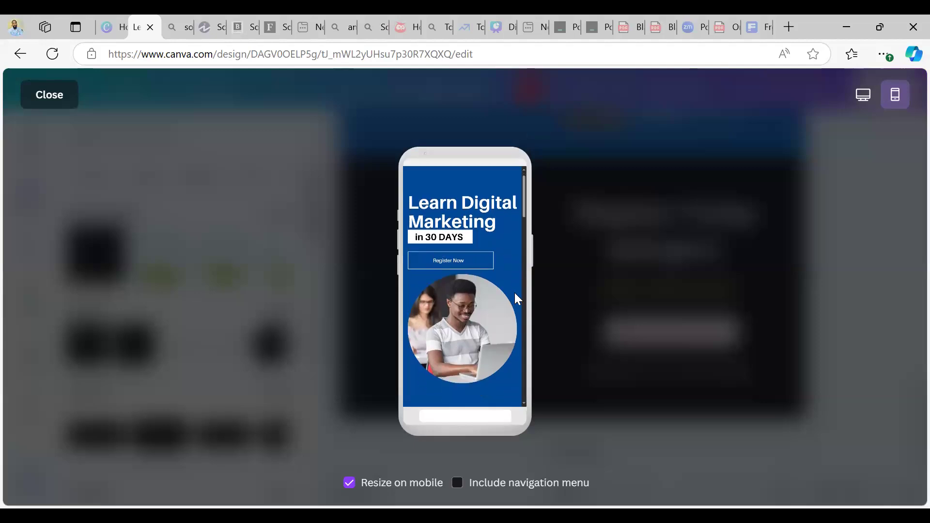
{"action": "scroll", "coordinate": [517, 297], "scroll_direction": "down", "scroll_amount": 5}
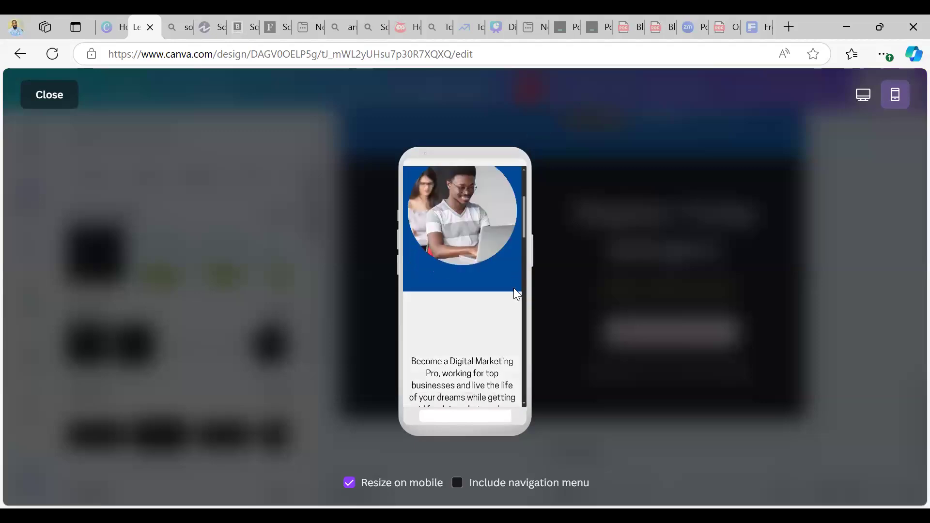
{"action": "scroll", "coordinate": [516, 294], "scroll_direction": "down", "scroll_amount": 4}
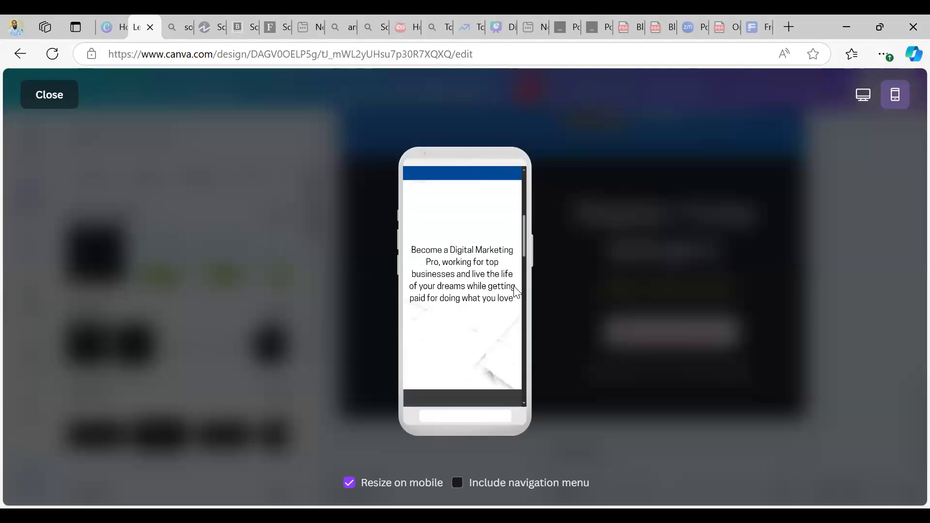
{"action": "scroll", "coordinate": [517, 293], "scroll_direction": "down", "scroll_amount": 6}
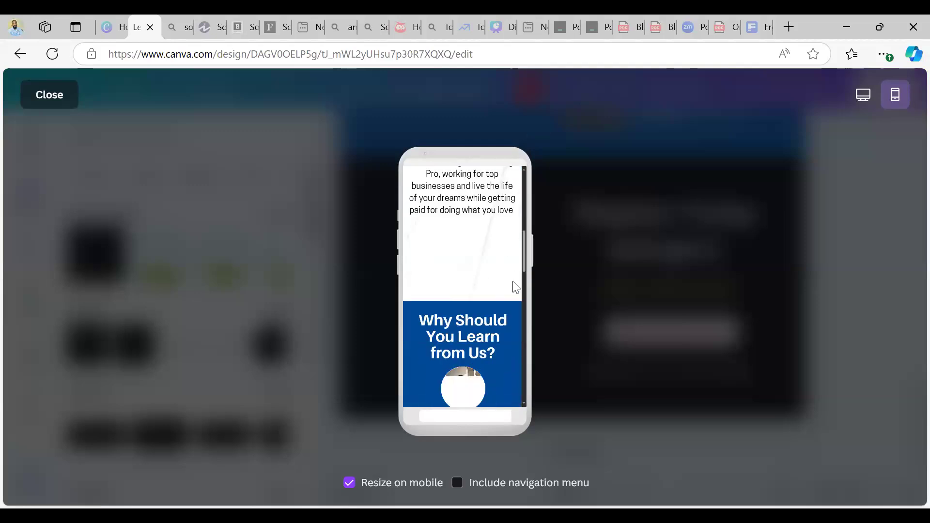
{"action": "scroll", "coordinate": [514, 286], "scroll_direction": "down", "scroll_amount": 3}
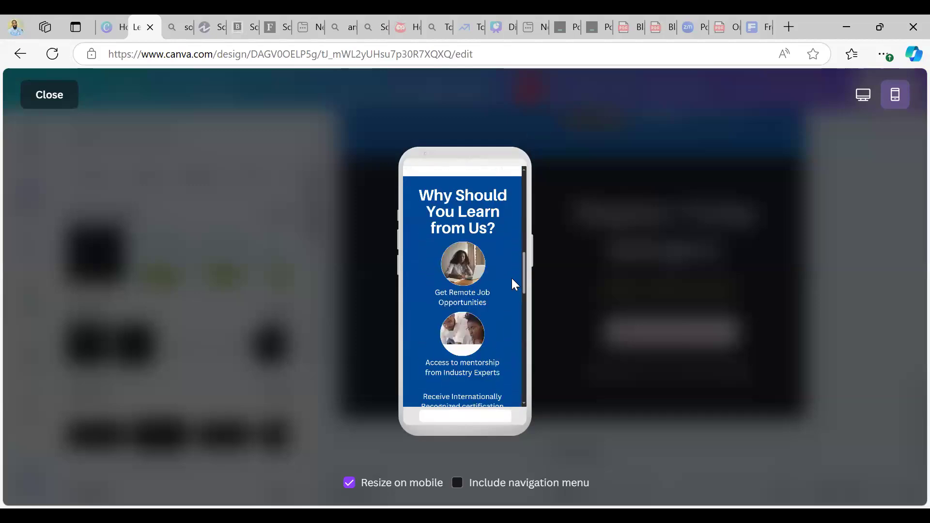
{"action": "scroll", "coordinate": [513, 275], "scroll_direction": "down", "scroll_amount": 3}
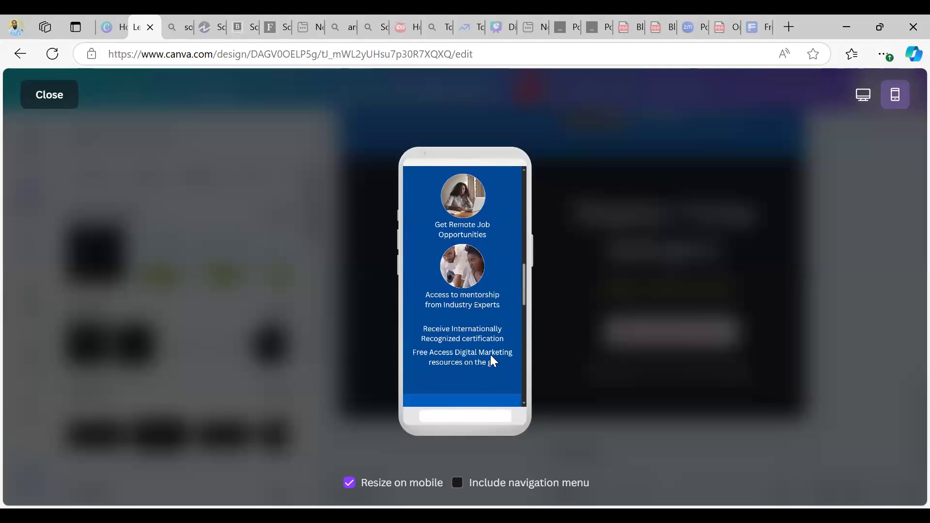
{"action": "scroll", "coordinate": [492, 352], "scroll_direction": "down", "scroll_amount": 5}
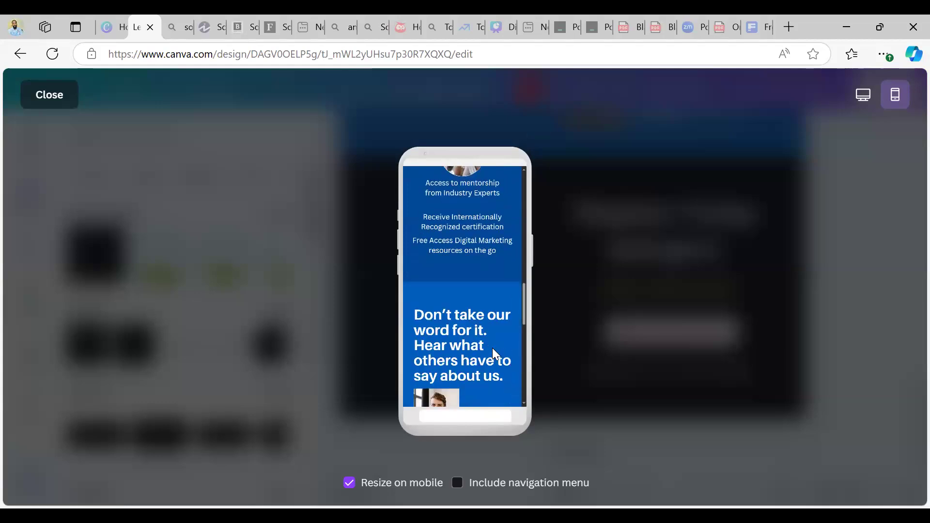
{"action": "scroll", "coordinate": [492, 348], "scroll_direction": "down", "scroll_amount": 1}
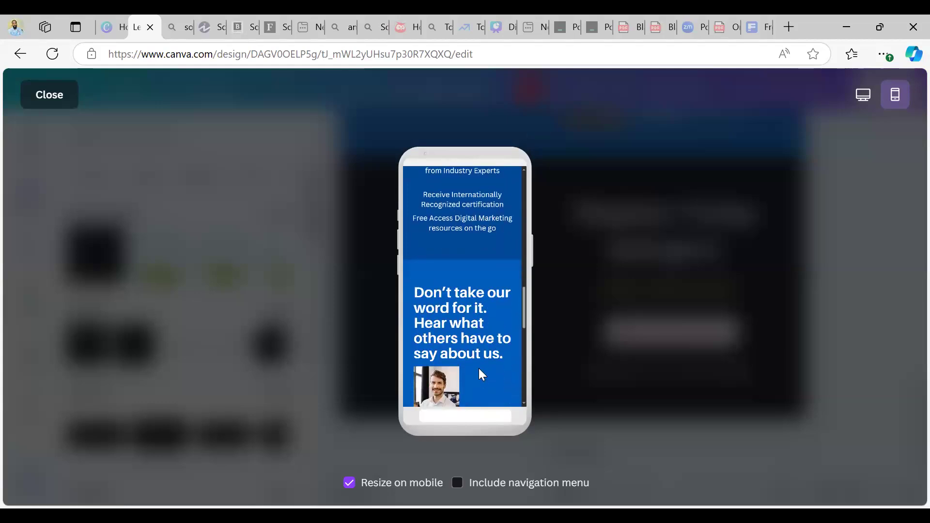
{"action": "scroll", "coordinate": [480, 369], "scroll_direction": "down", "scroll_amount": 4}
{"action": "scroll", "coordinate": [480, 367], "scroll_direction": "down", "scroll_amount": 6}
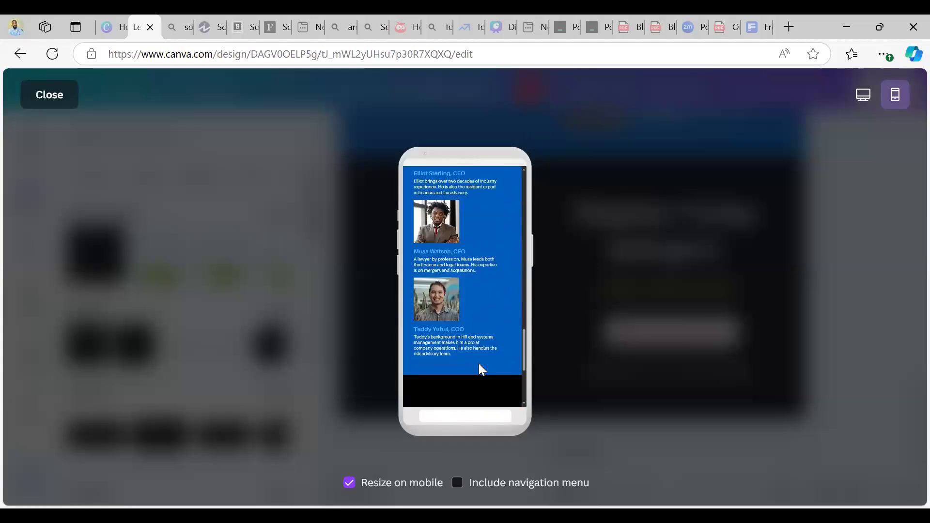
{"action": "scroll", "coordinate": [479, 366], "scroll_direction": "down", "scroll_amount": 5}
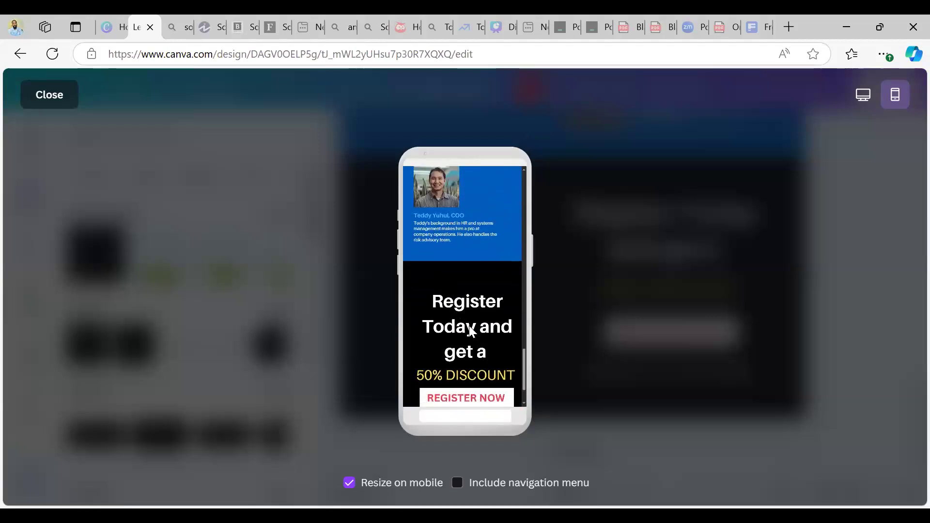
{"action": "scroll", "coordinate": [469, 325], "scroll_direction": "down", "scroll_amount": 2}
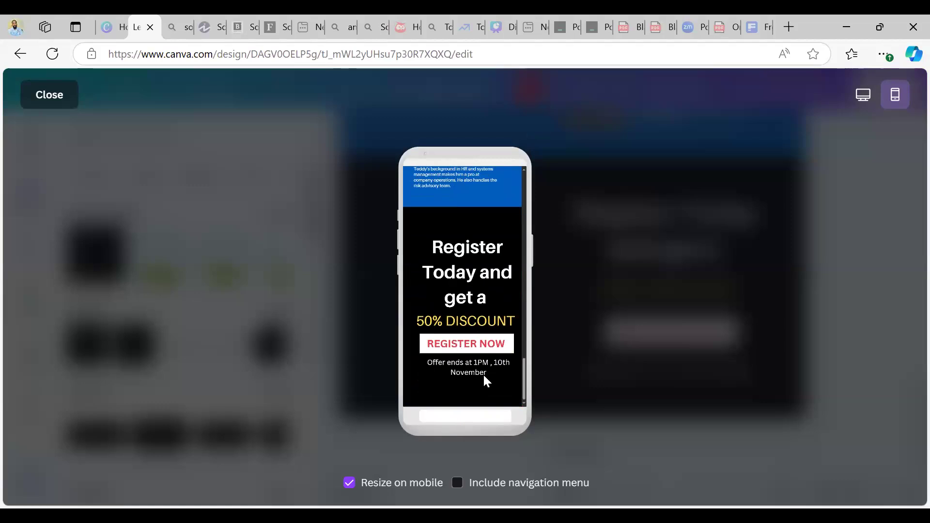
{"action": "scroll", "coordinate": [483, 369], "scroll_direction": "up", "scroll_amount": 8}
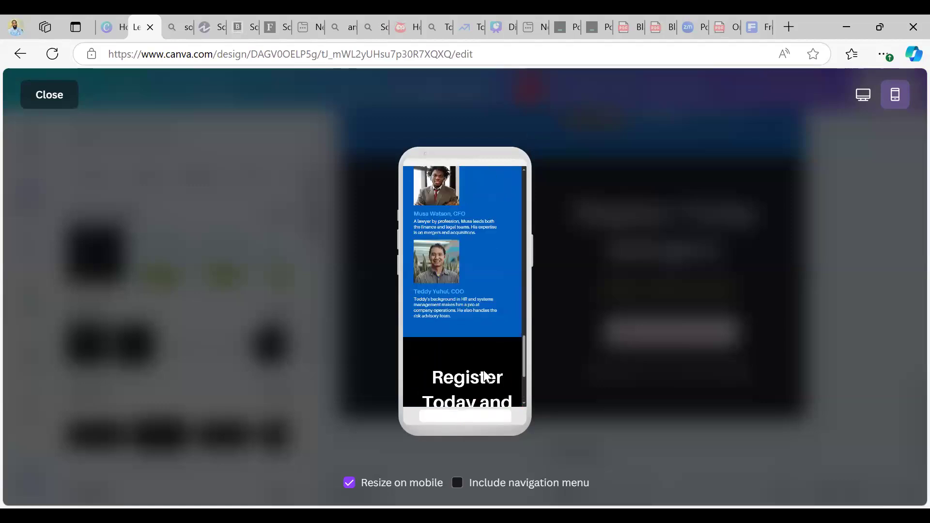
{"action": "scroll", "coordinate": [483, 370], "scroll_direction": "up", "scroll_amount": 5}
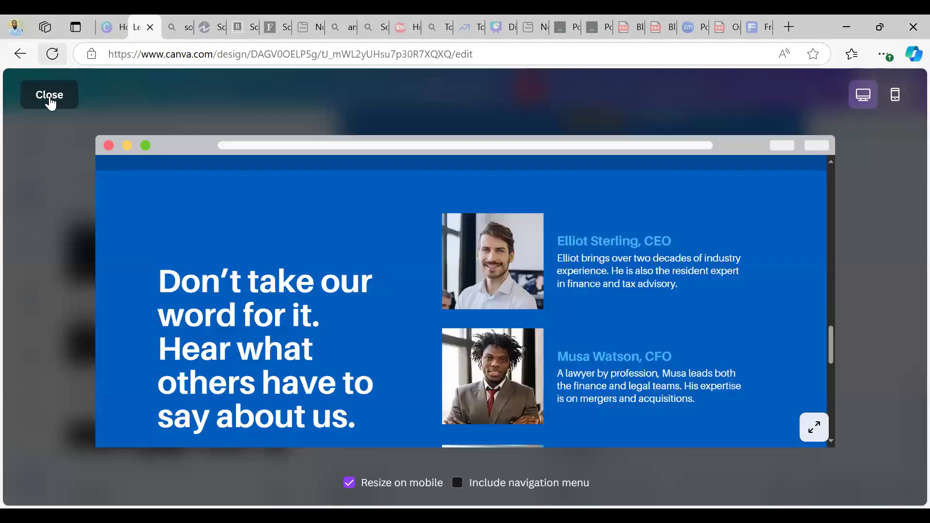
Reopen the website preview and examine the desktop layout of every section, from the hero banner to the registration offer
{"action": "left_click", "coordinate": [51, 103]}
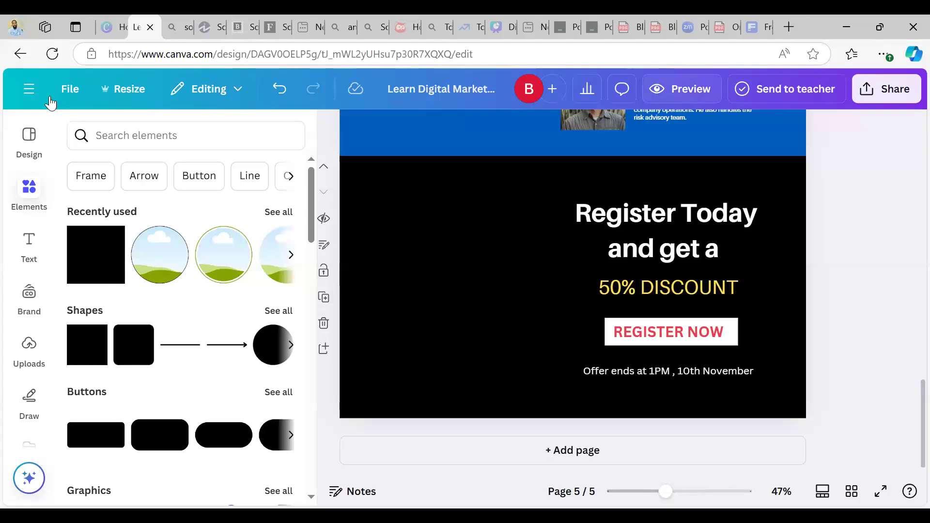
{"action": "left_click", "coordinate": [680, 87]}
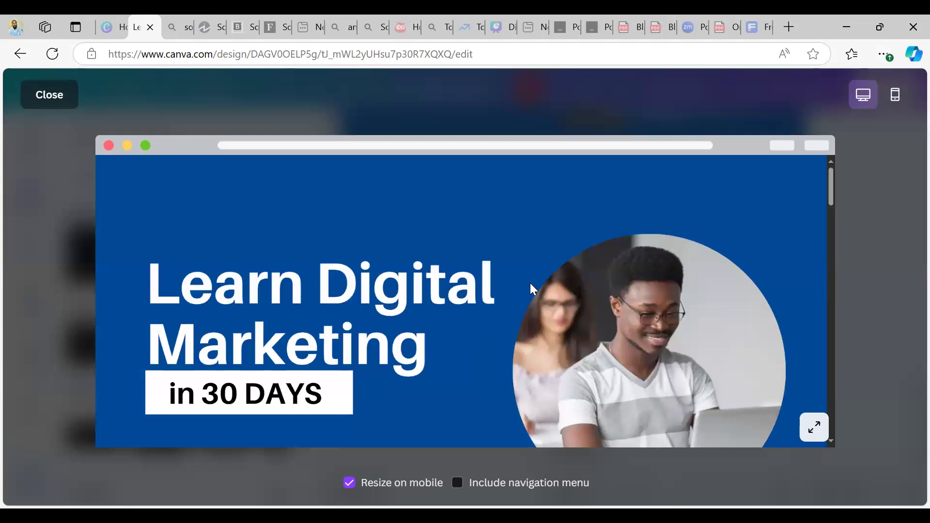
{"action": "scroll", "coordinate": [530, 283], "scroll_direction": "down", "scroll_amount": 2}
{"action": "scroll", "coordinate": [531, 277], "scroll_direction": "down", "scroll_amount": 2}
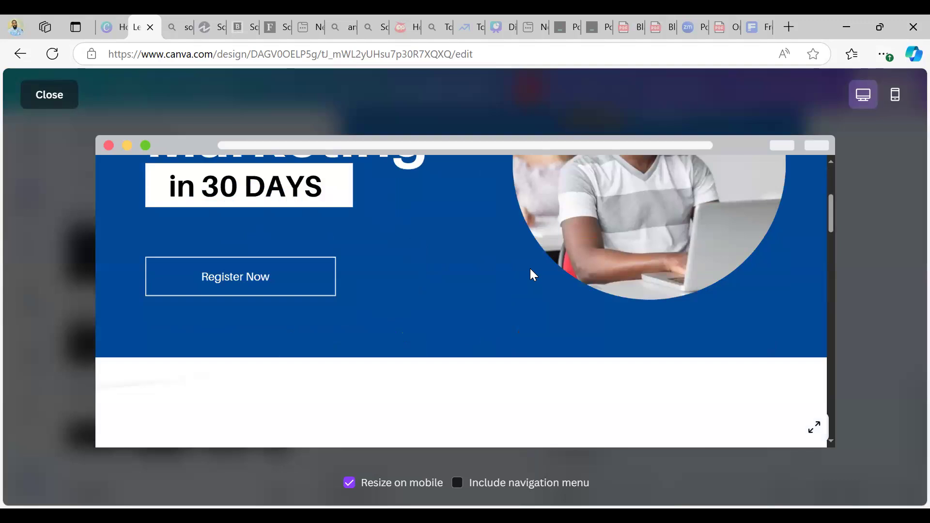
{"action": "scroll", "coordinate": [533, 274], "scroll_direction": "down", "scroll_amount": 2}
{"action": "scroll", "coordinate": [533, 264], "scroll_direction": "down", "scroll_amount": 2}
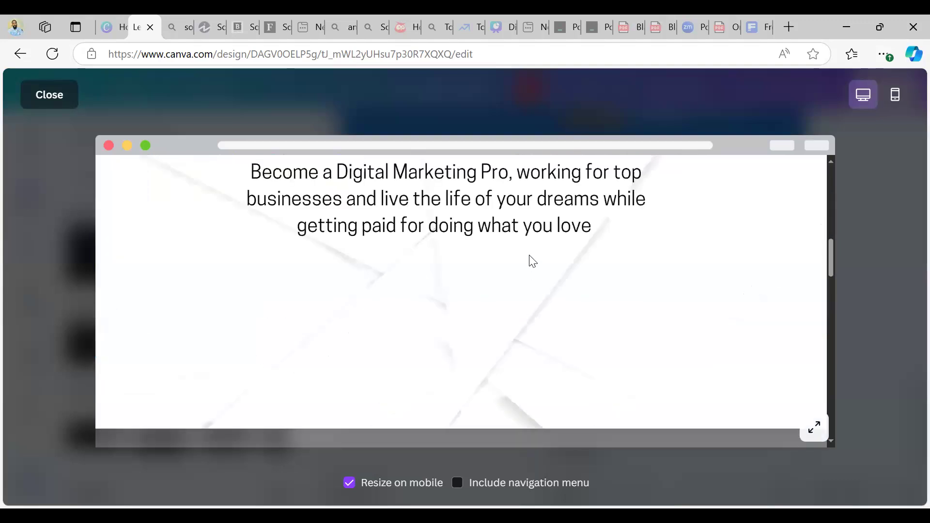
{"action": "scroll", "coordinate": [532, 261], "scroll_direction": "down", "scroll_amount": 2}
{"action": "scroll", "coordinate": [533, 262], "scroll_direction": "down", "scroll_amount": 1}
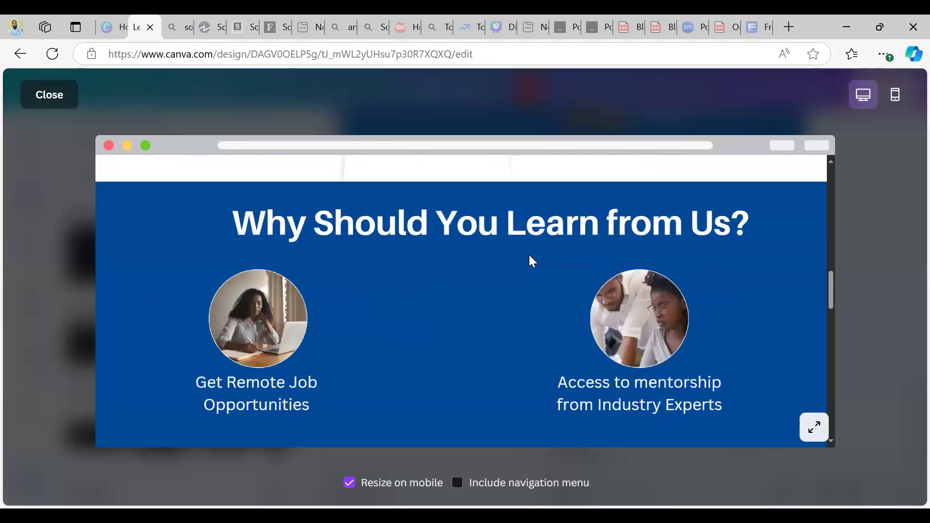
{"action": "scroll", "coordinate": [533, 262], "scroll_direction": "down", "scroll_amount": 2}
{"action": "scroll", "coordinate": [533, 262], "scroll_direction": "down", "scroll_amount": 2}
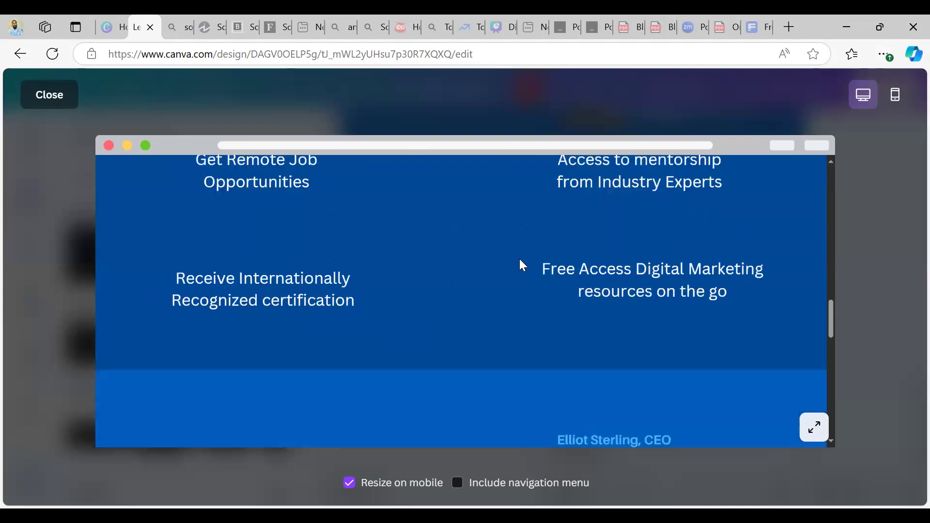
{"action": "scroll", "coordinate": [522, 262], "scroll_direction": "down", "scroll_amount": 5}
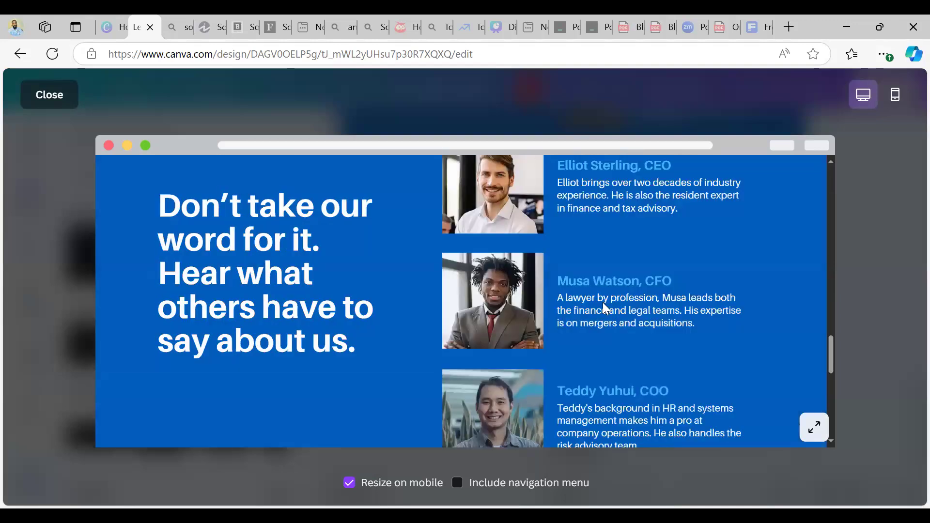
{"action": "scroll", "coordinate": [602, 302], "scroll_direction": "down", "scroll_amount": 3}
{"action": "scroll", "coordinate": [603, 305], "scroll_direction": "down", "scroll_amount": 2}
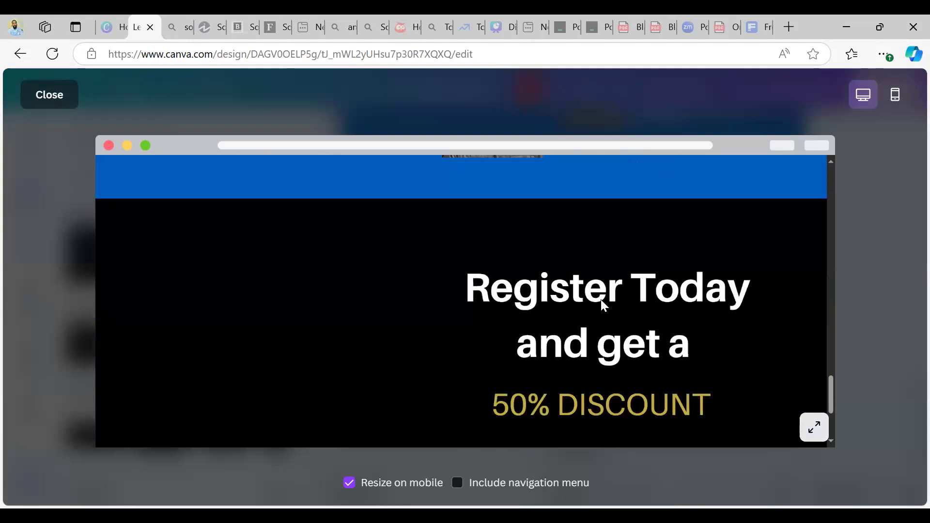
{"action": "scroll", "coordinate": [602, 304], "scroll_direction": "down", "scroll_amount": 1}
{"action": "scroll", "coordinate": [583, 276], "scroll_direction": "down", "scroll_amount": 1}
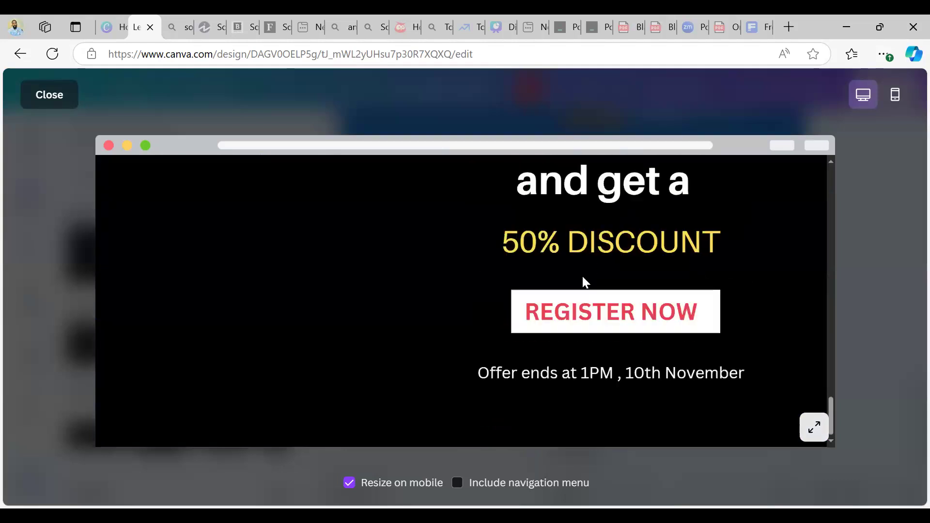
{"action": "scroll", "coordinate": [583, 276], "scroll_direction": "up", "scroll_amount": 4}
Examine how every section of the site is laid out in the mobile preview, and return to the editor
{"action": "left_click", "coordinate": [895, 95]}
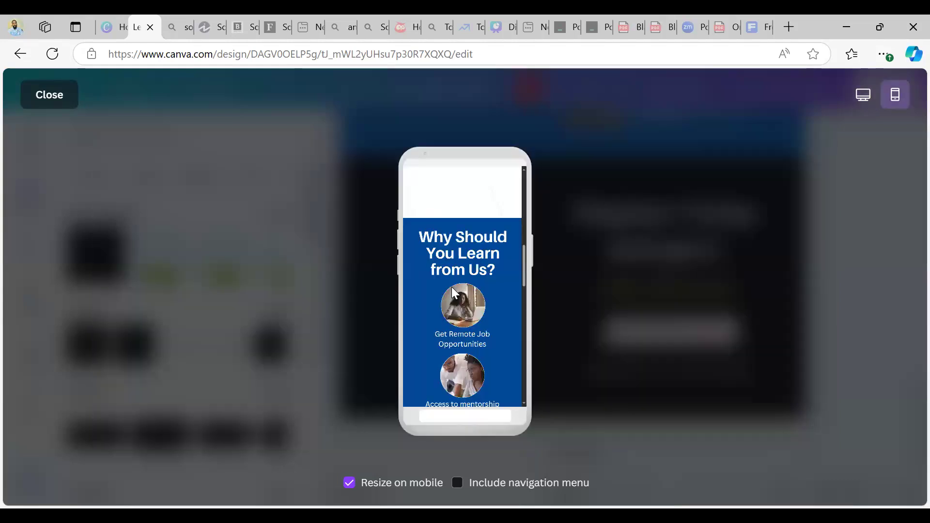
{"action": "scroll", "coordinate": [454, 291], "scroll_direction": "up", "scroll_amount": 5}
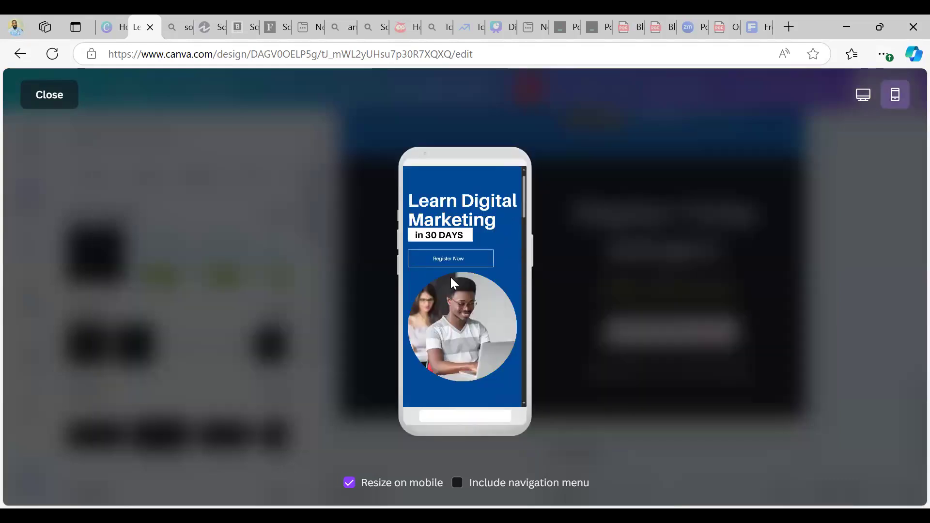
{"action": "scroll", "coordinate": [449, 271], "scroll_direction": "down", "scroll_amount": 3}
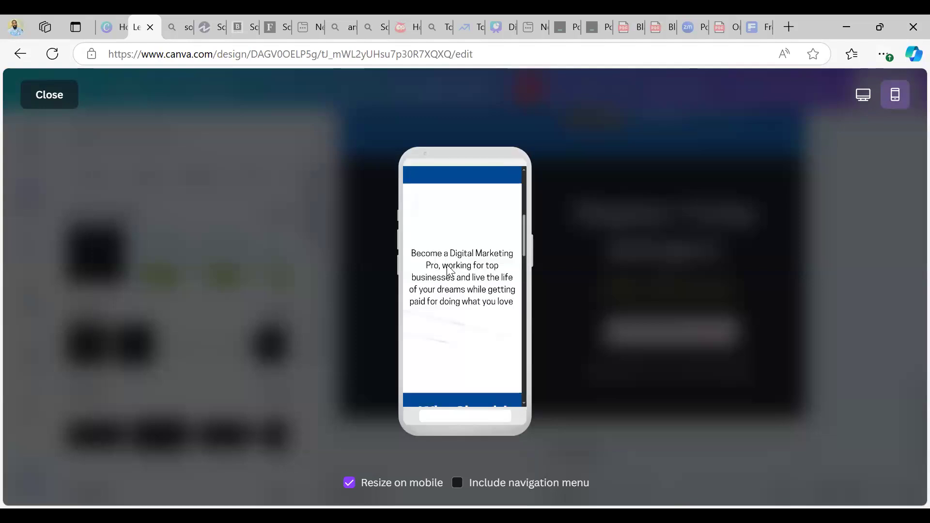
{"action": "scroll", "coordinate": [447, 264], "scroll_direction": "down", "scroll_amount": 2}
{"action": "scroll", "coordinate": [448, 256], "scroll_direction": "down", "scroll_amount": 3}
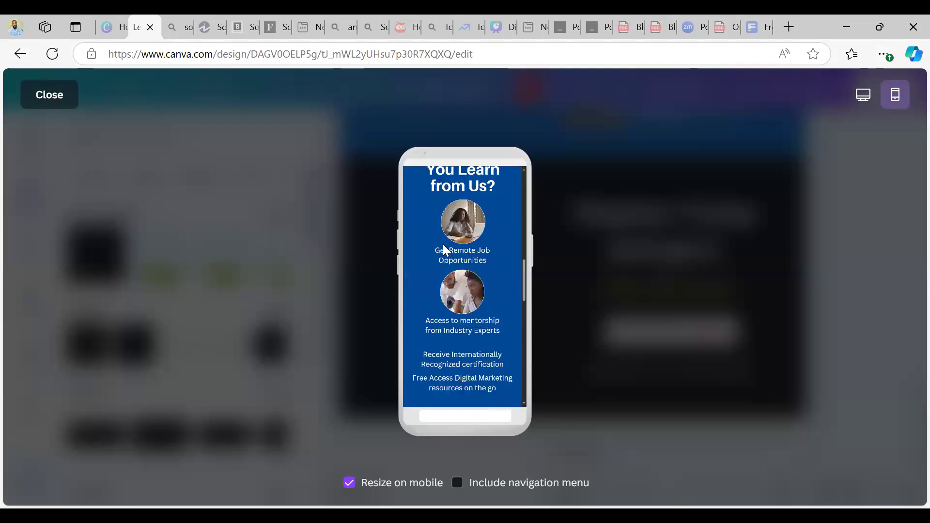
{"action": "scroll", "coordinate": [446, 248], "scroll_direction": "down", "scroll_amount": 2}
{"action": "scroll", "coordinate": [445, 245], "scroll_direction": "down", "scroll_amount": 1}
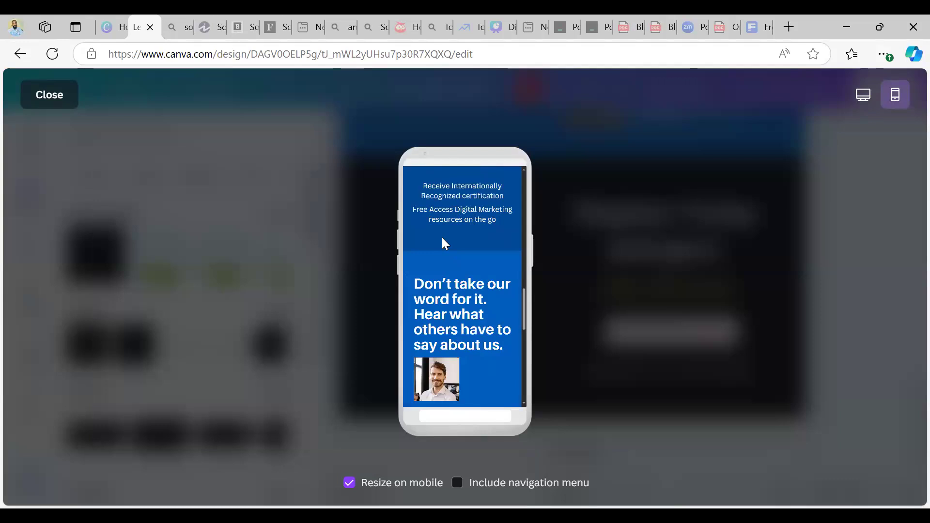
{"action": "scroll", "coordinate": [442, 239], "scroll_direction": "down", "scroll_amount": 5}
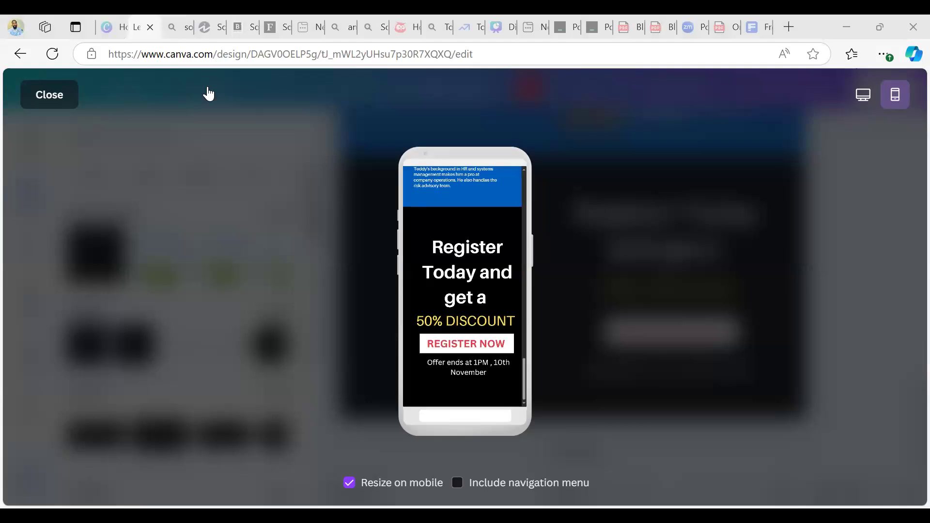
{"action": "left_click", "coordinate": [38, 104]}
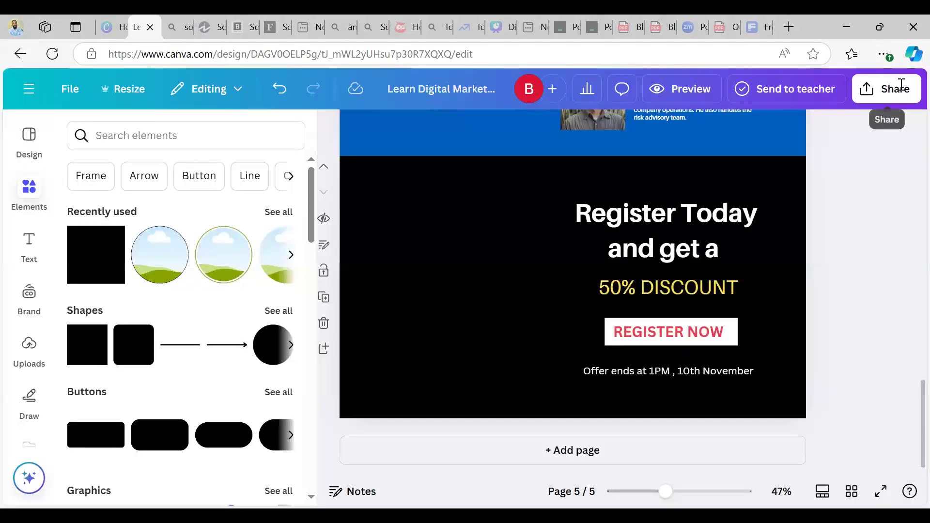
Look through the design's sharing and additional publishing options, and check the website's Insights for views
{"action": "left_click", "coordinate": [902, 89]}
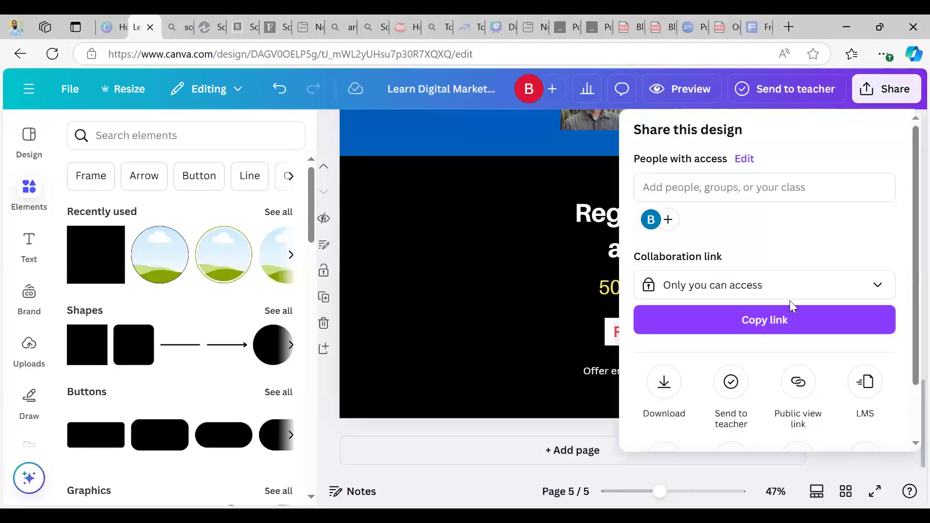
{"action": "scroll", "coordinate": [789, 302], "scroll_direction": "down", "scroll_amount": 2}
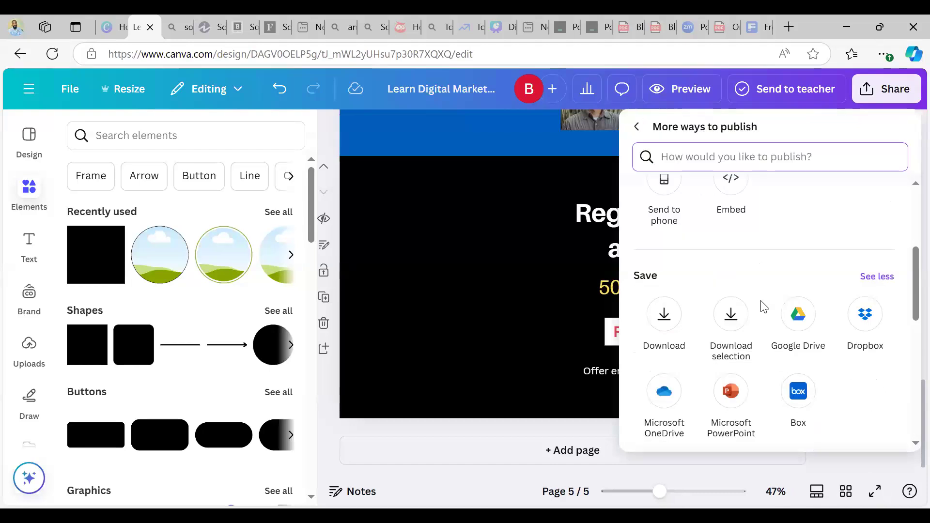
{"action": "scroll", "coordinate": [765, 308], "scroll_direction": "down", "scroll_amount": 5}
{"action": "scroll", "coordinate": [765, 307], "scroll_direction": "down", "scroll_amount": 2}
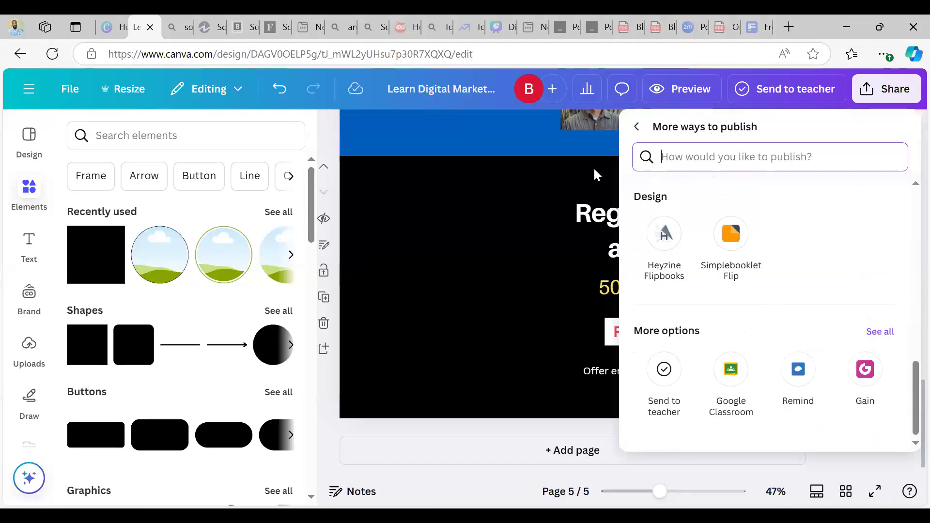
{"action": "scroll", "coordinate": [594, 155], "scroll_direction": "up", "scroll_amount": 5}
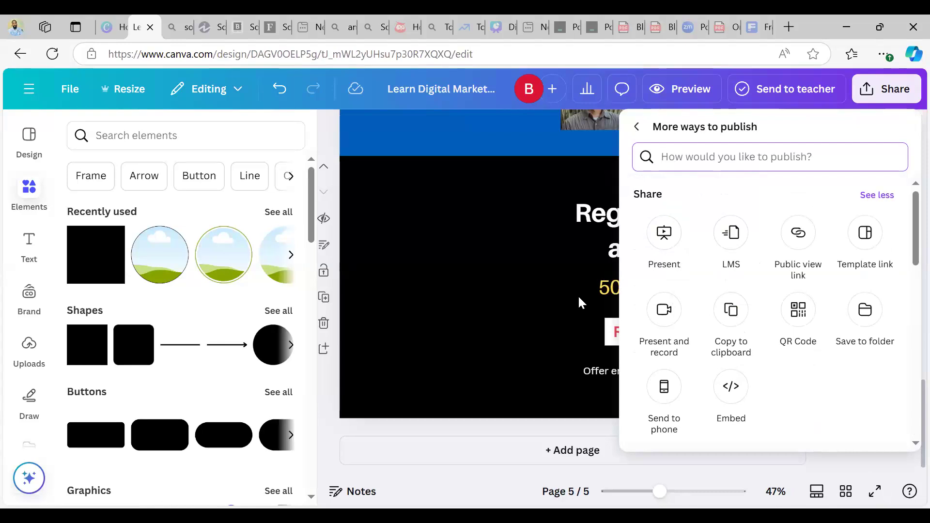
{"action": "left_click", "coordinate": [584, 106]}
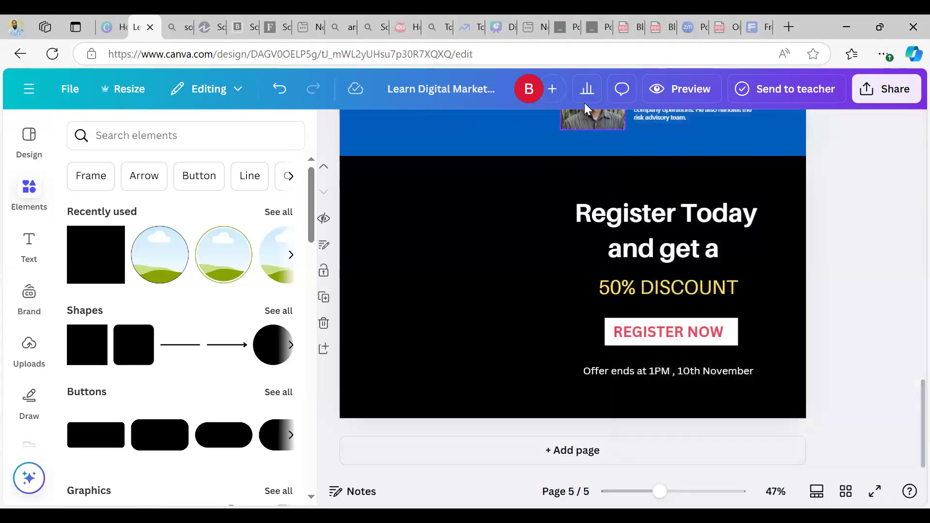
{"action": "left_click", "coordinate": [586, 88]}
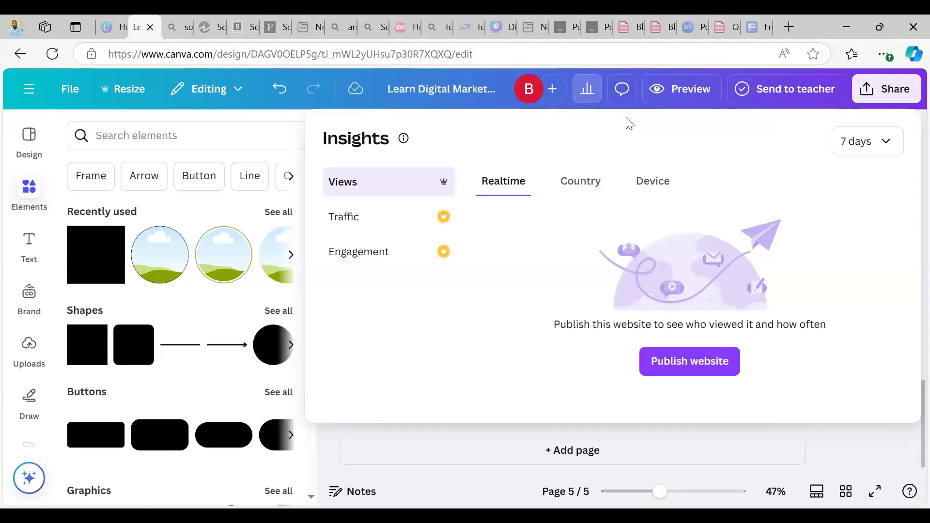
{"action": "left_click", "coordinate": [821, 444]}
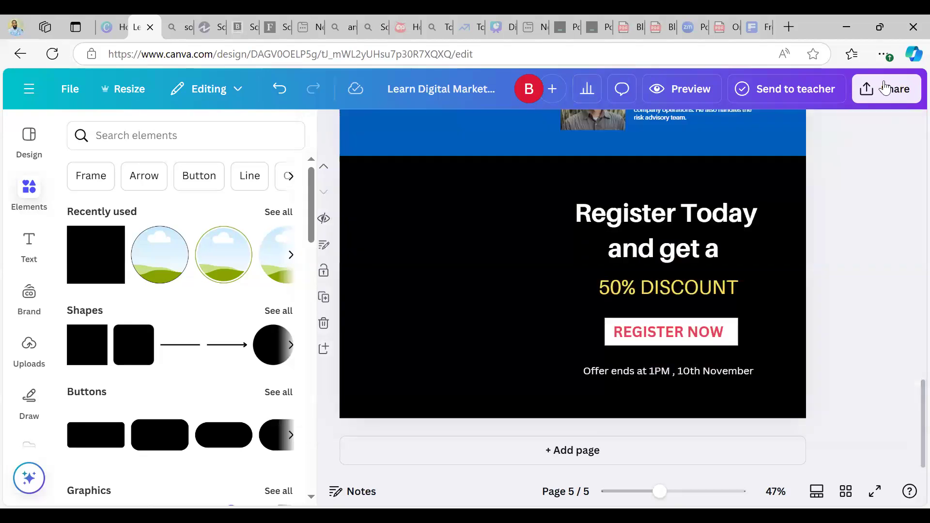
Review the design's sharing options and inspect the Public view link settings without creating a link
{"action": "left_click", "coordinate": [888, 94]}
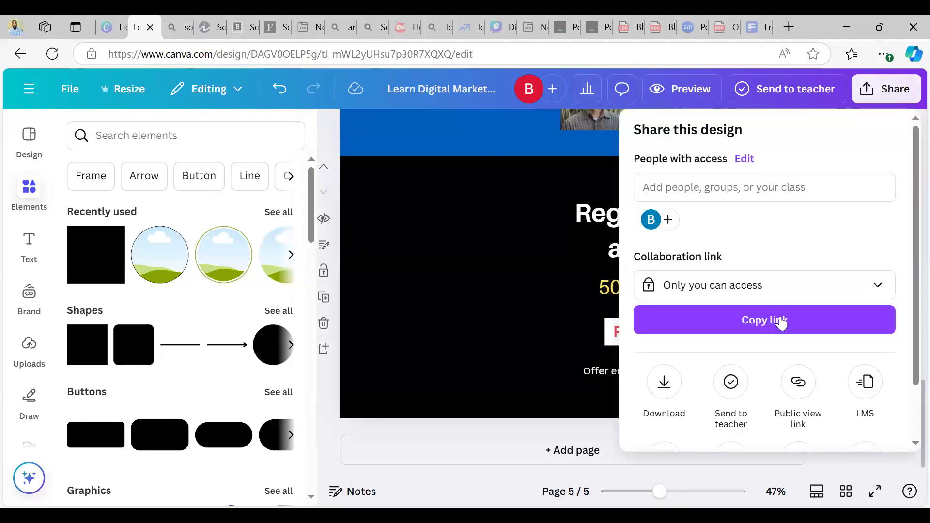
{"action": "scroll", "coordinate": [781, 322], "scroll_direction": "down", "scroll_amount": 2}
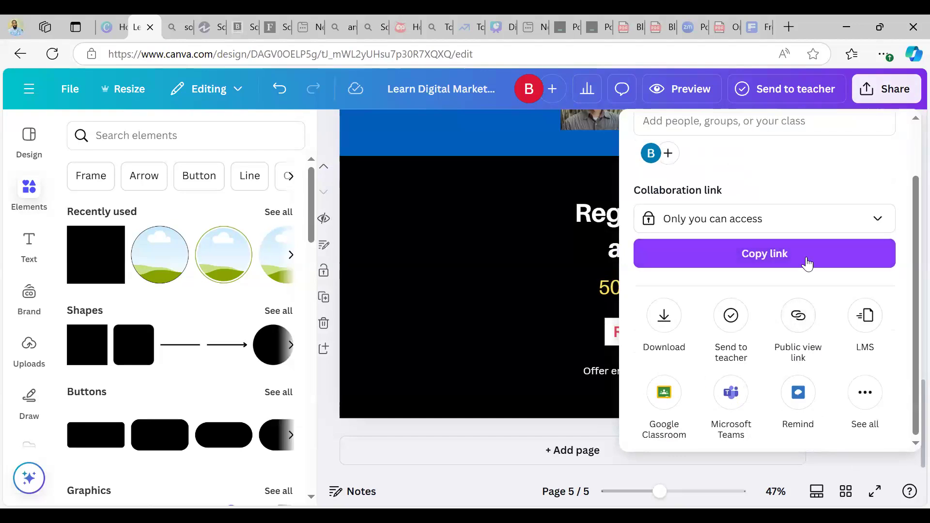
{"action": "scroll", "coordinate": [806, 263], "scroll_direction": "up", "scroll_amount": 2}
{"action": "scroll", "coordinate": [797, 315], "scroll_direction": "down", "scroll_amount": 2}
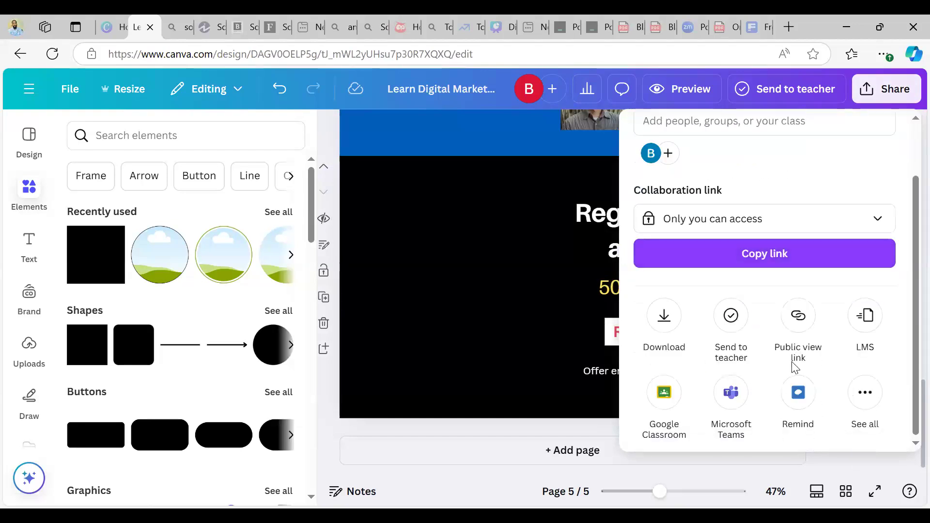
{"action": "left_click", "coordinate": [799, 329]}
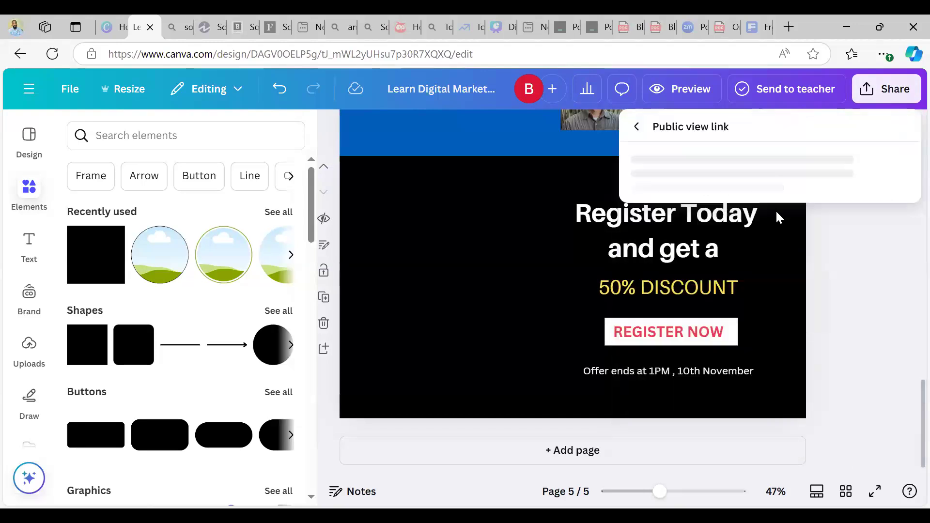
{"action": "scroll", "coordinate": [779, 375], "scroll_direction": "down", "scroll_amount": 1}
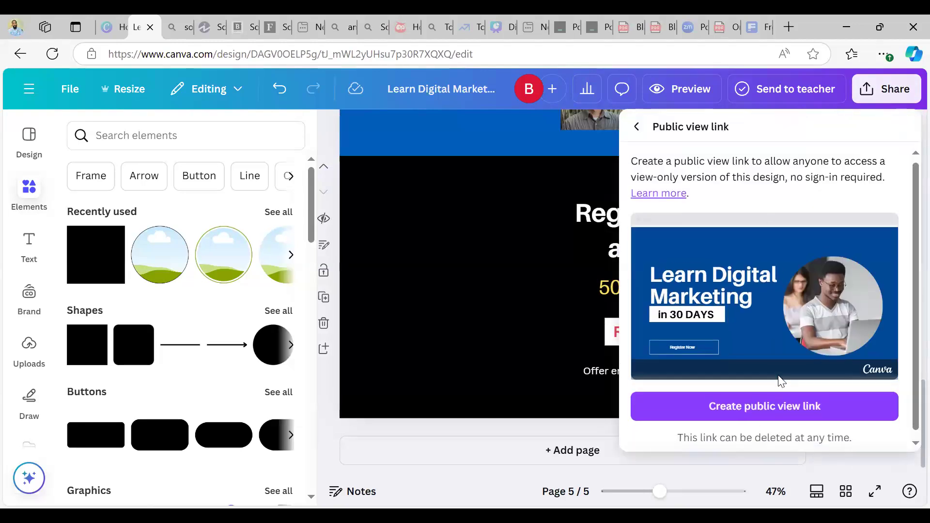
{"action": "left_click", "coordinate": [639, 127]}
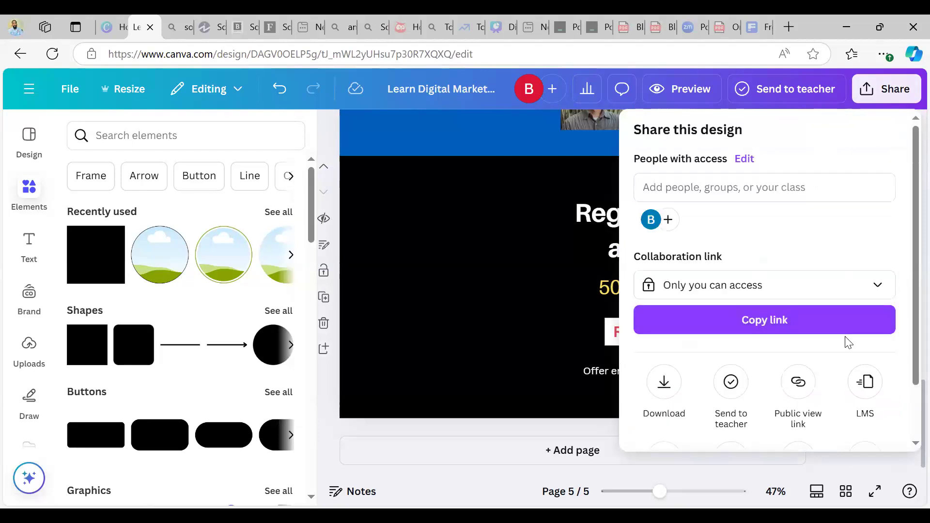
Open the full list of publishing options and examine its Share, Save, Messaging and Design categories
{"action": "scroll", "coordinate": [848, 343], "scroll_direction": "down", "scroll_amount": 2}
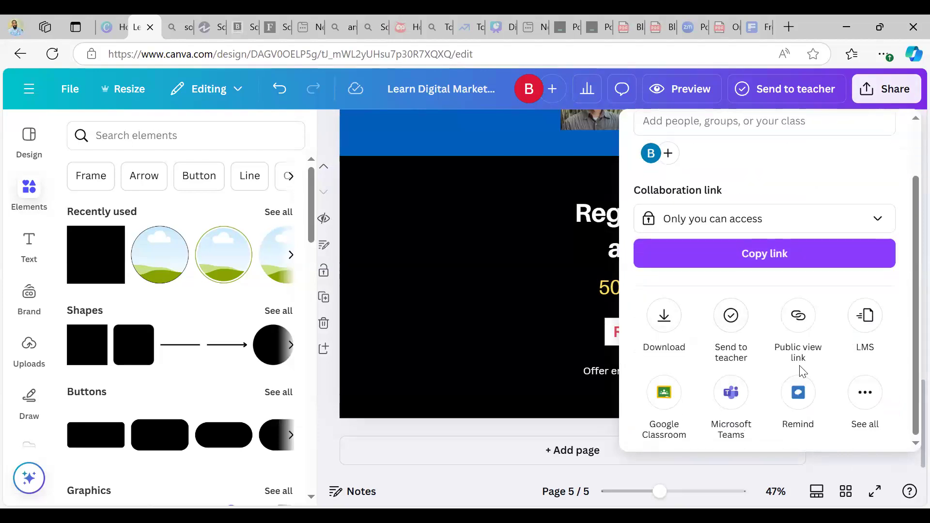
{"action": "left_click", "coordinate": [860, 409]}
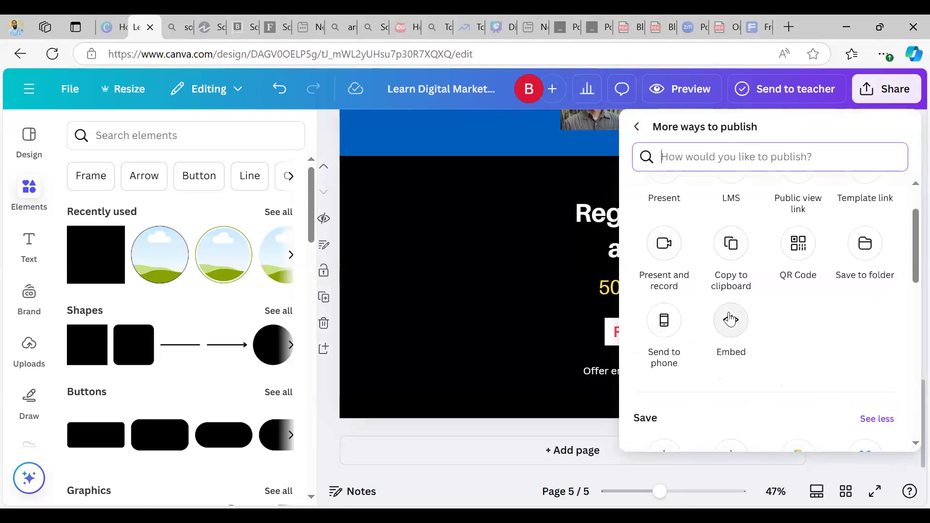
{"action": "scroll", "coordinate": [730, 319], "scroll_direction": "up", "scroll_amount": 2}
{"action": "scroll", "coordinate": [730, 320], "scroll_direction": "down", "scroll_amount": 7}
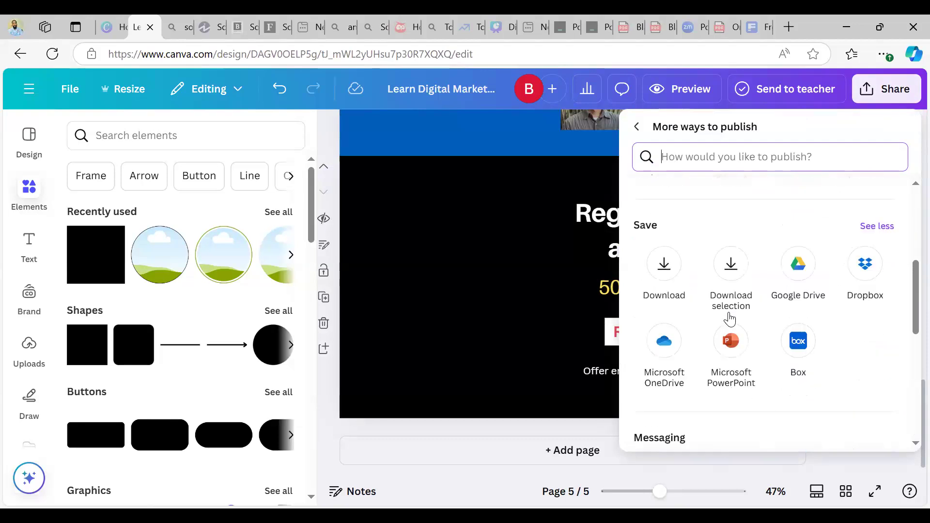
{"action": "scroll", "coordinate": [730, 316], "scroll_direction": "down", "scroll_amount": 5}
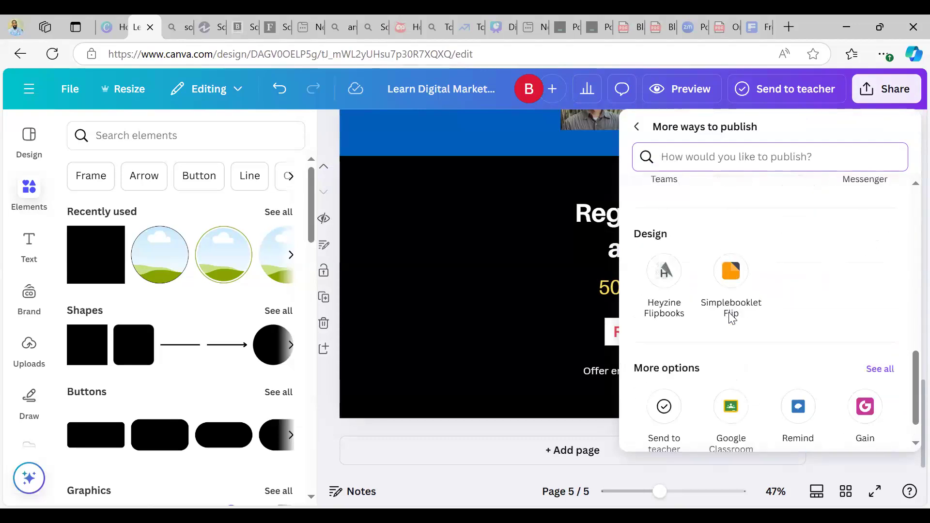
{"action": "scroll", "coordinate": [741, 370], "scroll_direction": "up", "scroll_amount": 3}
{"action": "scroll", "coordinate": [824, 378], "scroll_direction": "down", "scroll_amount": 3}
Expand the More options category and examine its third-party apps, and recheck the Share and Save options
{"action": "left_click", "coordinate": [879, 332]}
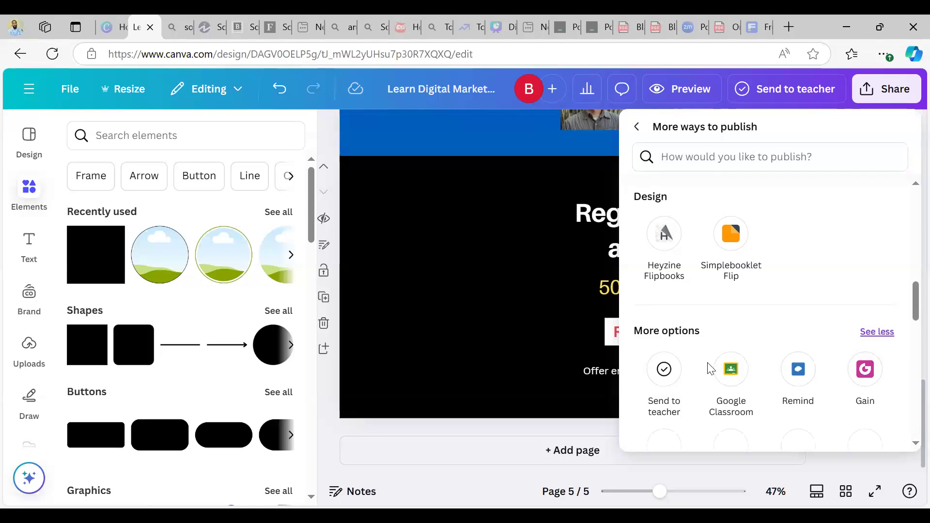
{"action": "scroll", "coordinate": [703, 370], "scroll_direction": "down", "scroll_amount": 4}
{"action": "scroll", "coordinate": [705, 370], "scroll_direction": "down", "scroll_amount": 10}
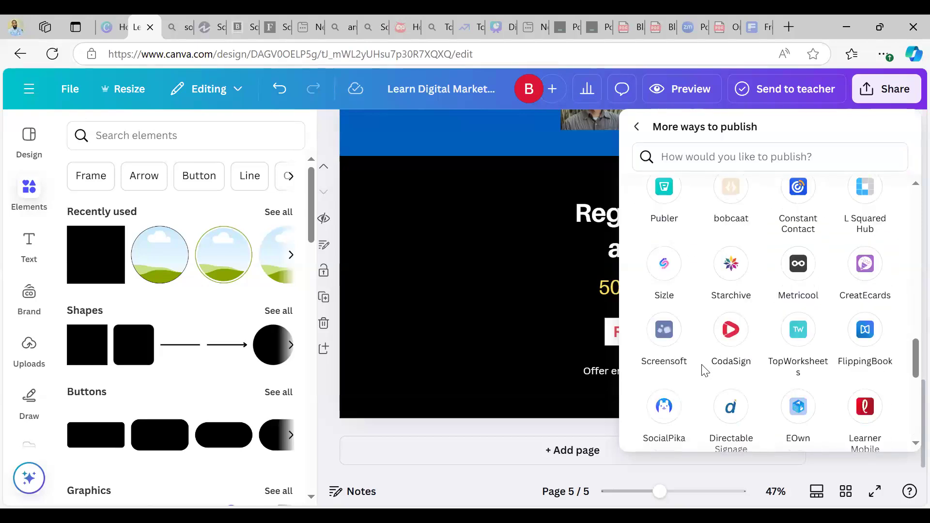
{"action": "scroll", "coordinate": [705, 371], "scroll_direction": "up", "scroll_amount": 15}
{"action": "scroll", "coordinate": [705, 371], "scroll_direction": "up", "scroll_amount": 8}
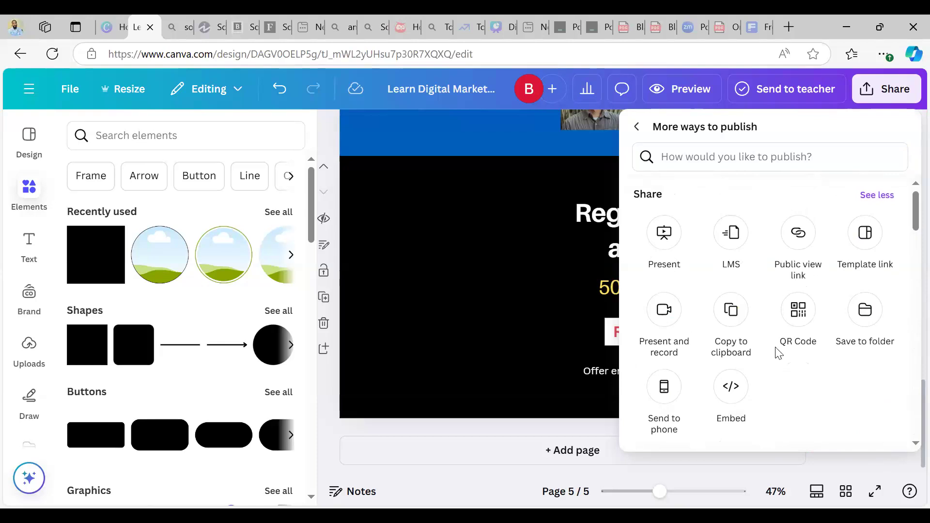
{"action": "scroll", "coordinate": [744, 357], "scroll_direction": "down", "scroll_amount": 5}
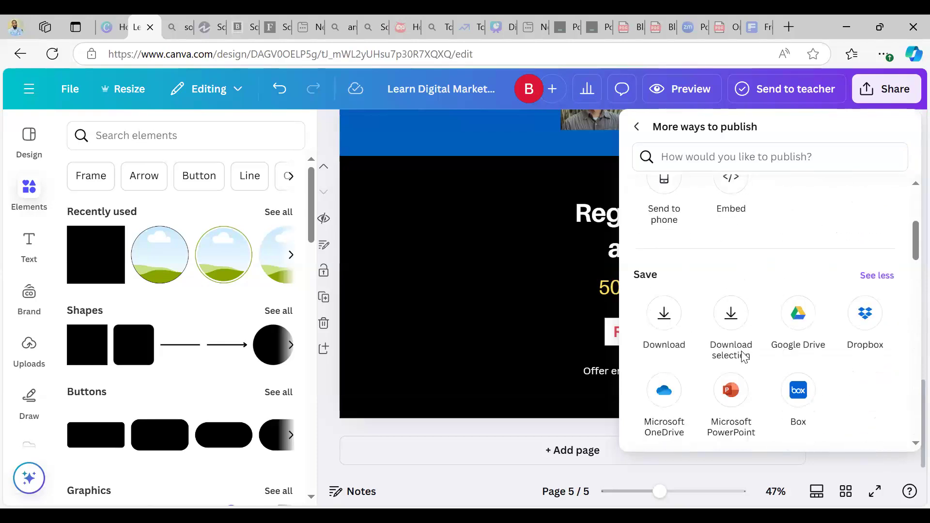
{"action": "scroll", "coordinate": [721, 329], "scroll_direction": "down", "scroll_amount": 1}
{"action": "scroll", "coordinate": [720, 332], "scroll_direction": "up", "scroll_amount": 5}
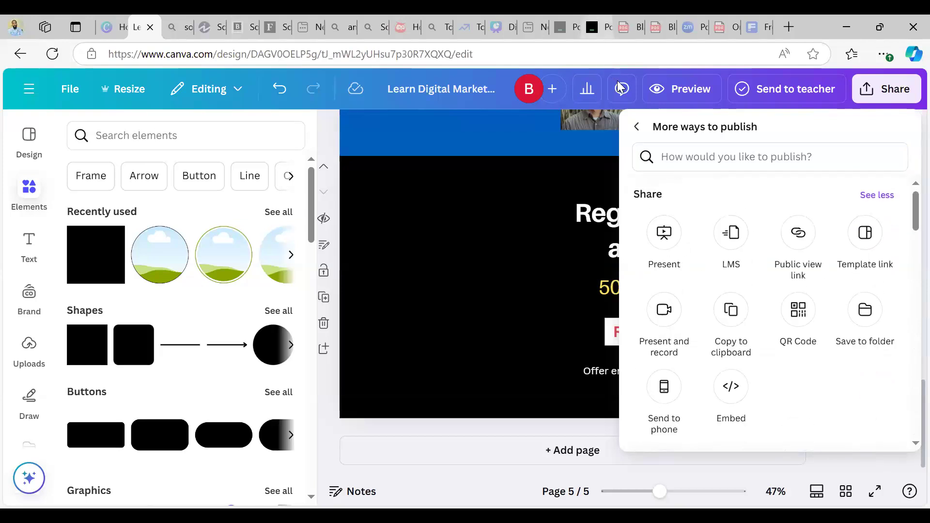
Check the website's Insights for views by country and in realtime, and close them
{"action": "left_click", "coordinate": [669, 80]}
{"action": "left_click", "coordinate": [596, 90]}
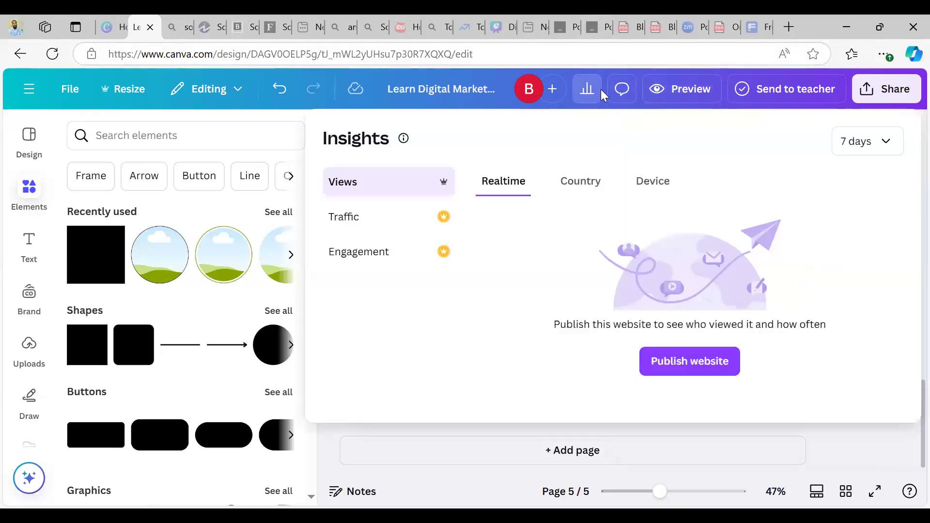
{"action": "left_click", "coordinate": [574, 190]}
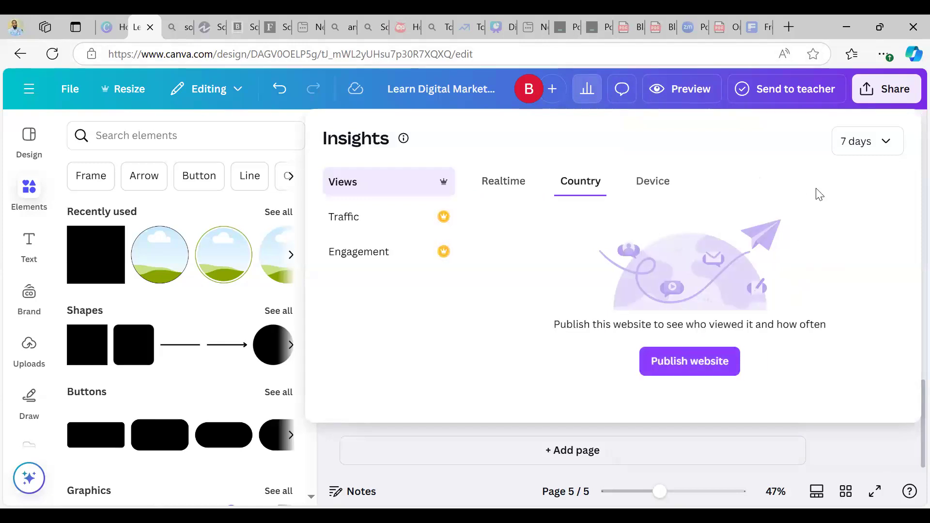
{"action": "left_click", "coordinate": [486, 187]}
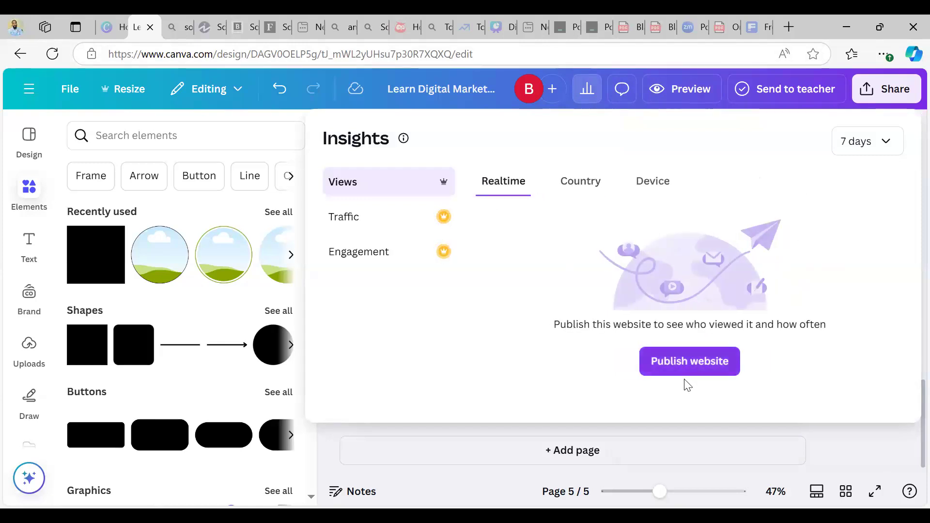
{"action": "key", "text": "Escape"}
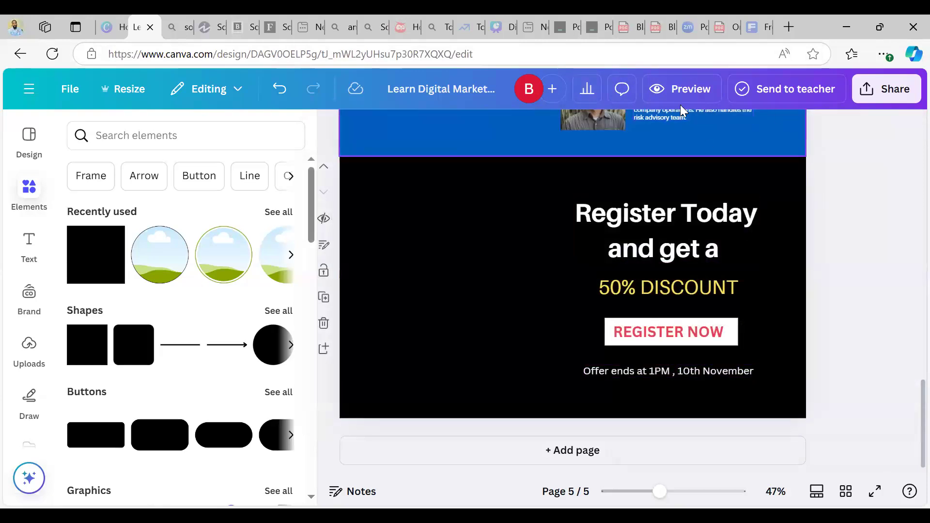
Look at the website's hero section in the mobile preview and briefly revisit the realtime Insights
{"action": "left_click", "coordinate": [656, 90]}
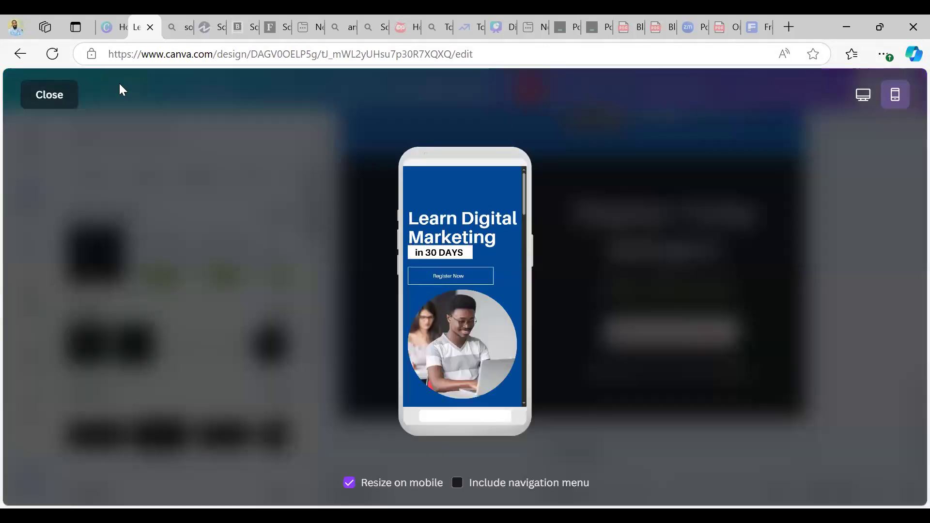
{"action": "left_click", "coordinate": [63, 94]}
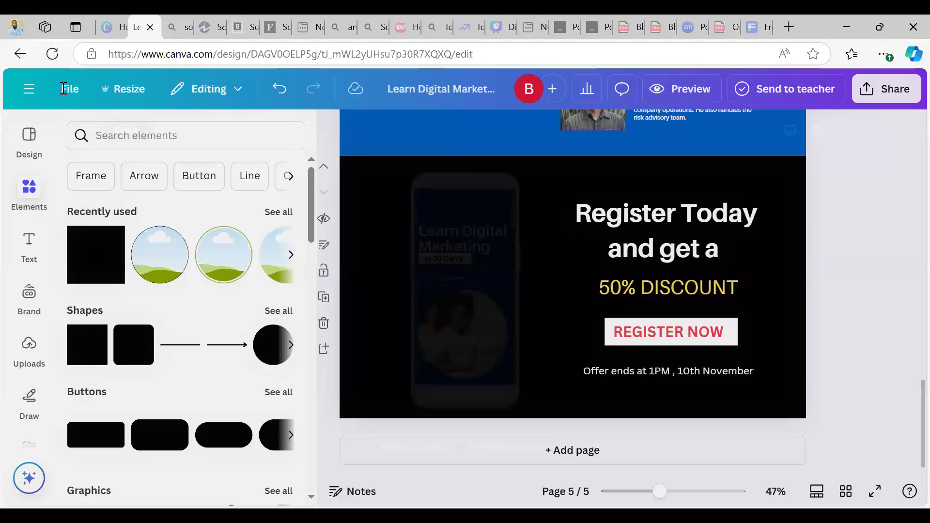
{"action": "left_click", "coordinate": [587, 89]}
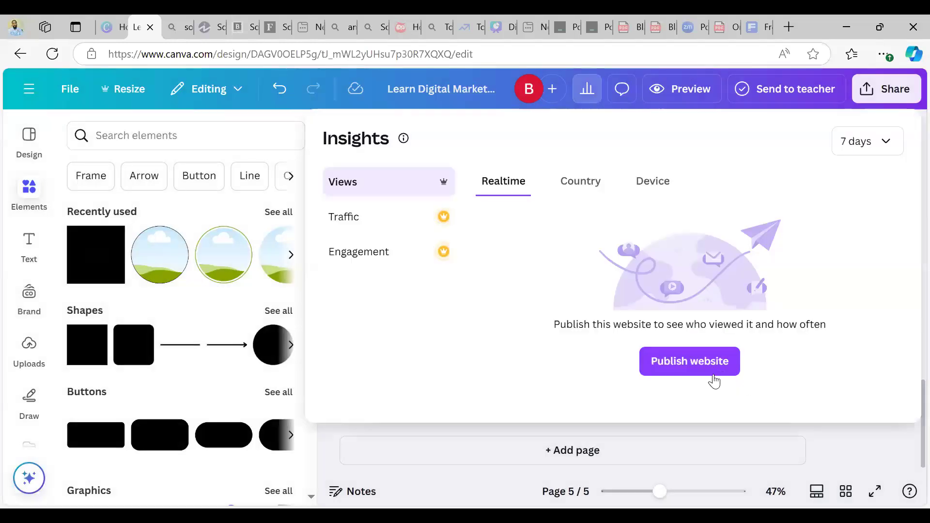
{"action": "key", "text": "Escape"}
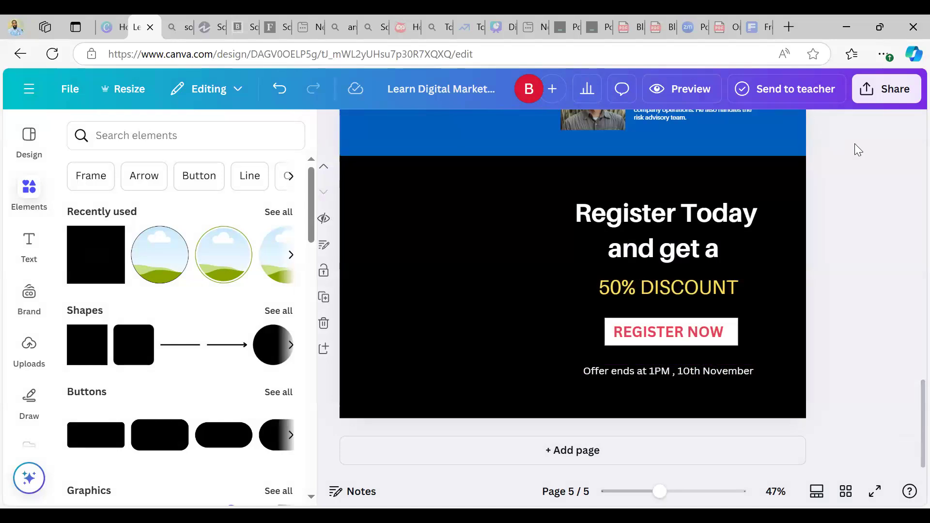
Return to the first page and review the design's download settings and available file types without downloading
{"action": "scroll", "coordinate": [855, 144], "scroll_direction": "up", "scroll_amount": 4}
{"action": "scroll", "coordinate": [855, 143], "scroll_direction": "up", "scroll_amount": 3}
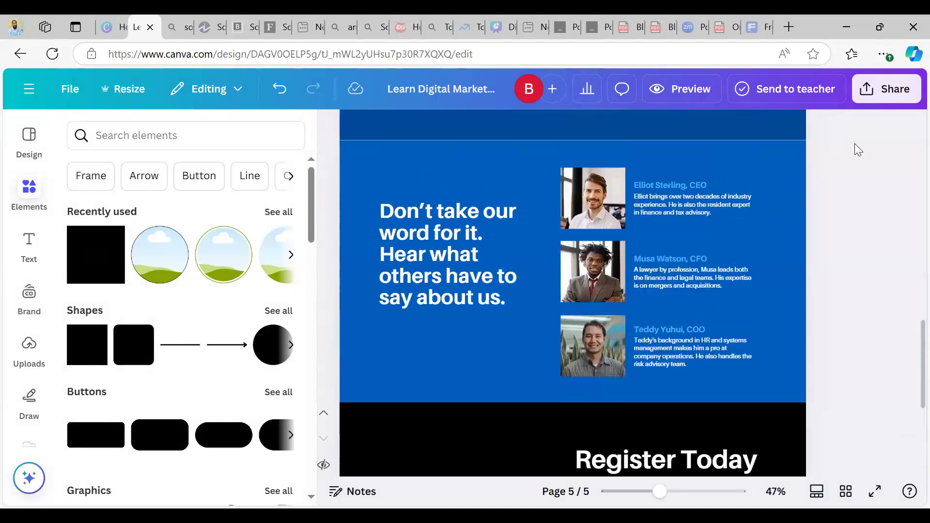
{"action": "scroll", "coordinate": [855, 143], "scroll_direction": "up", "scroll_amount": 13}
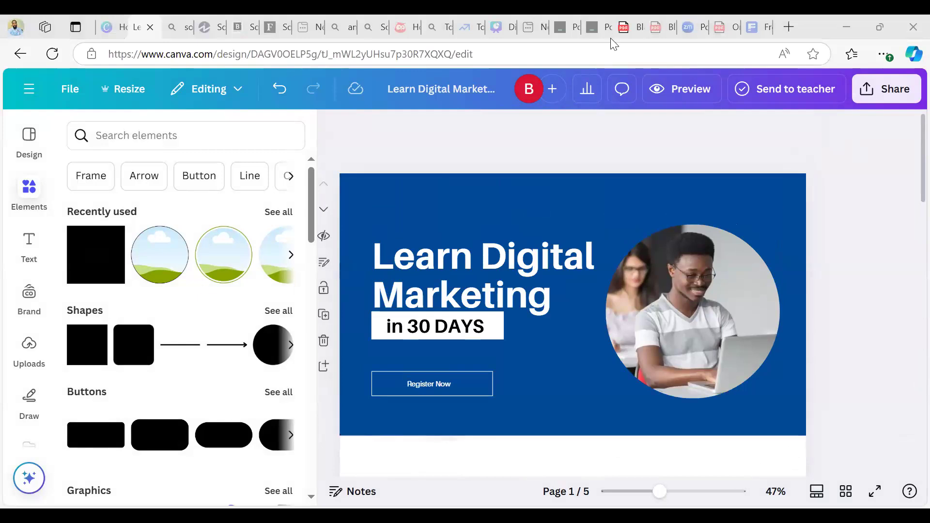
{"action": "left_click", "coordinate": [886, 91]}
{"action": "scroll", "coordinate": [766, 231], "scroll_direction": "down", "scroll_amount": 2}
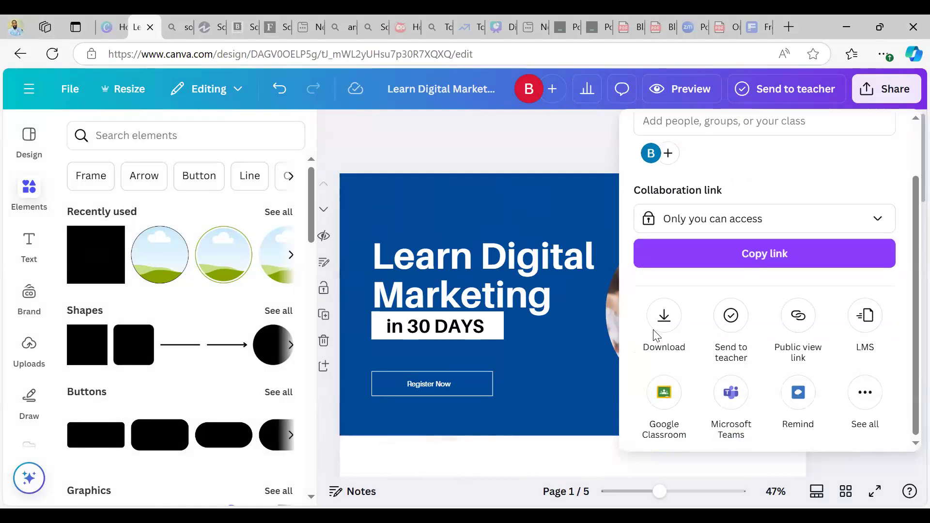
{"action": "left_click", "coordinate": [663, 315]}
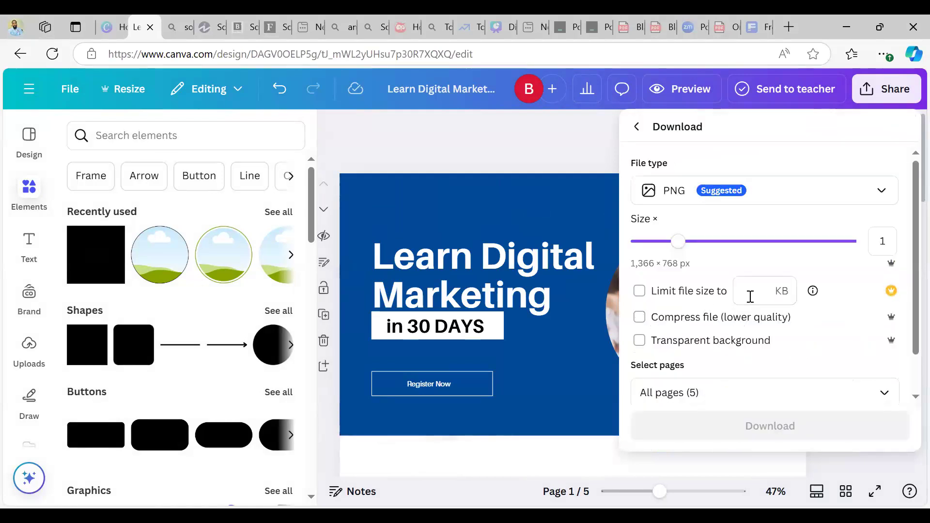
{"action": "scroll", "coordinate": [750, 297], "scroll_direction": "down", "scroll_amount": 1}
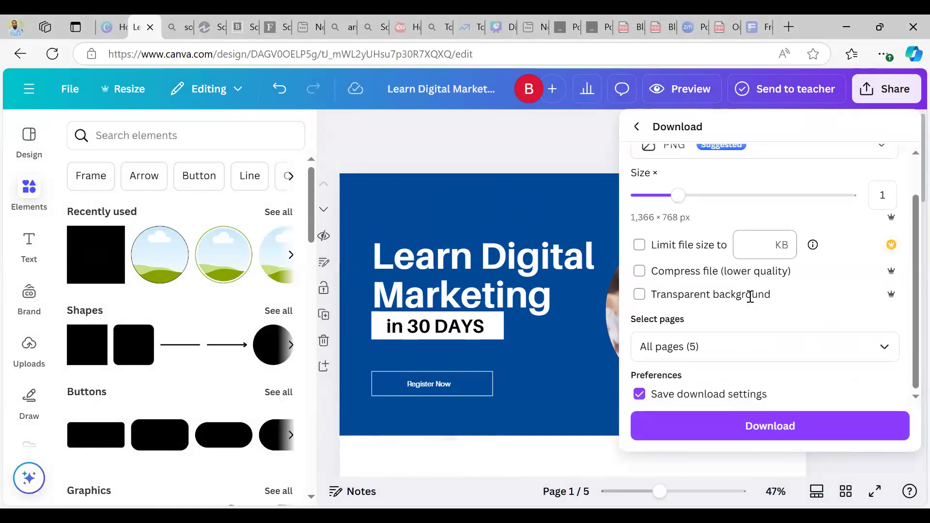
{"action": "scroll", "coordinate": [756, 291], "scroll_direction": "up", "scroll_amount": 1}
{"action": "scroll", "coordinate": [877, 368], "scroll_direction": "down", "scroll_amount": 1}
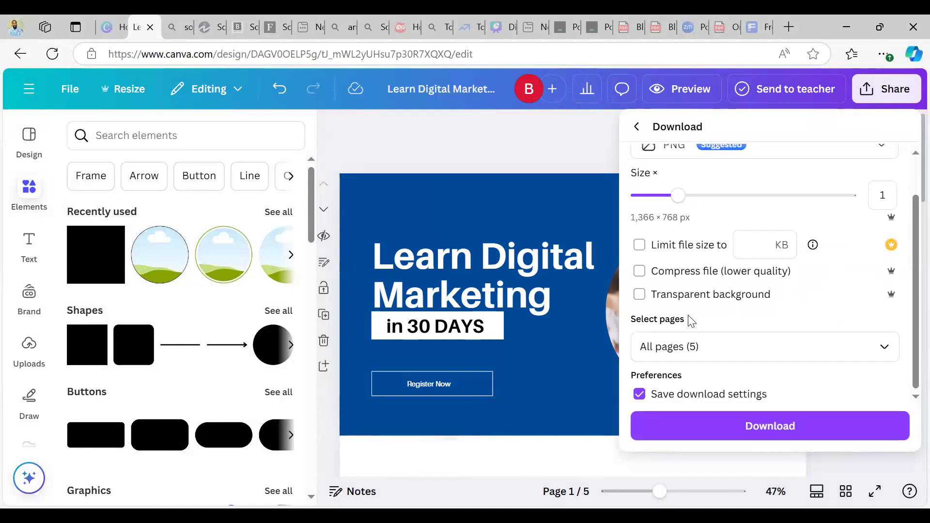
{"action": "scroll", "coordinate": [692, 321], "scroll_direction": "up", "scroll_amount": 1}
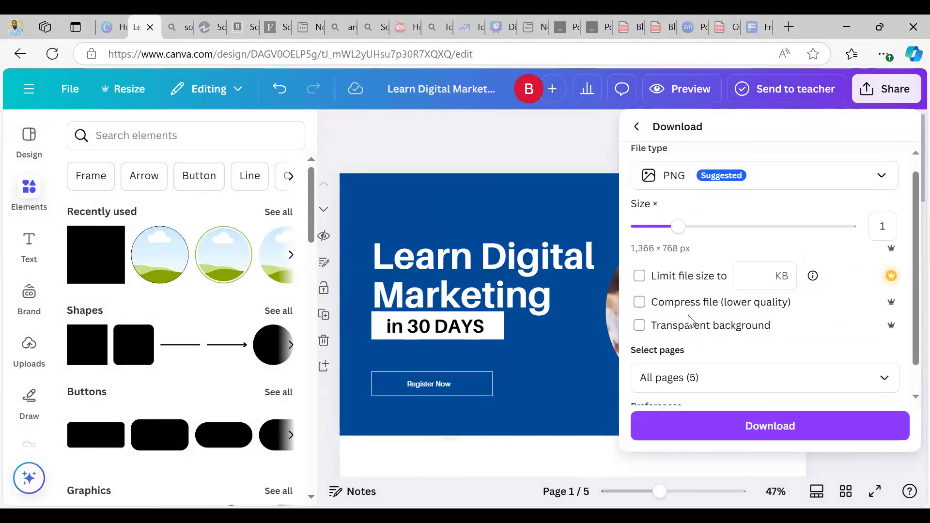
{"action": "left_click", "coordinate": [873, 187]}
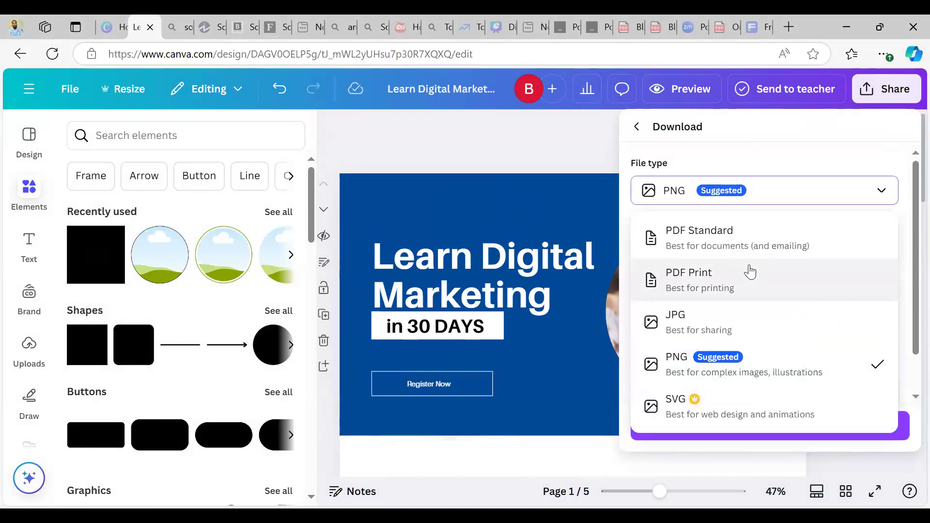
{"action": "left_click", "coordinate": [879, 99]}
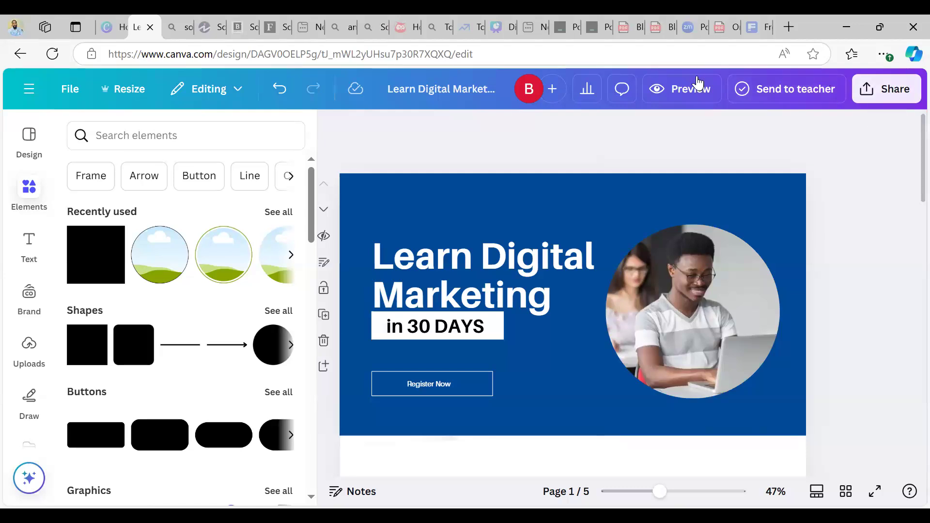
Preview the hero section in the desktop layout and return to the editor
{"action": "left_click", "coordinate": [661, 89]}
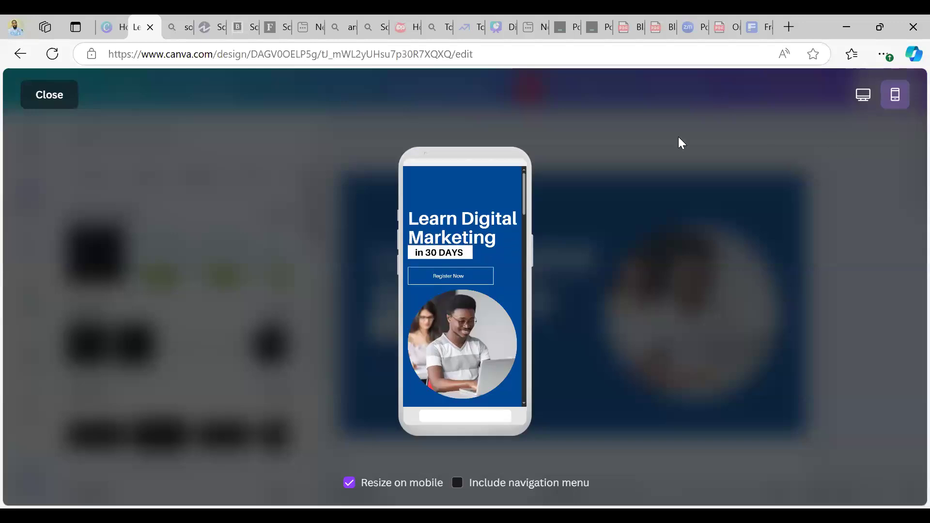
{"action": "left_click", "coordinate": [853, 103]}
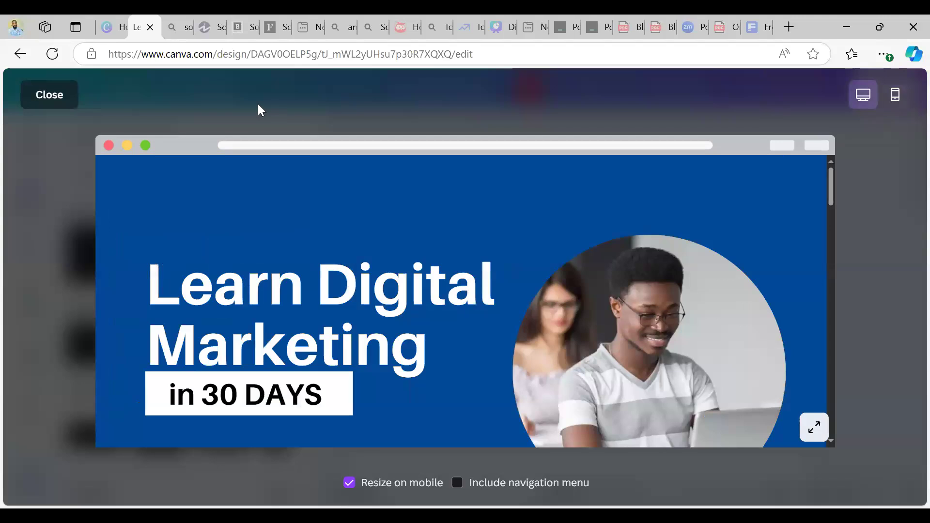
{"action": "left_click", "coordinate": [48, 95]}
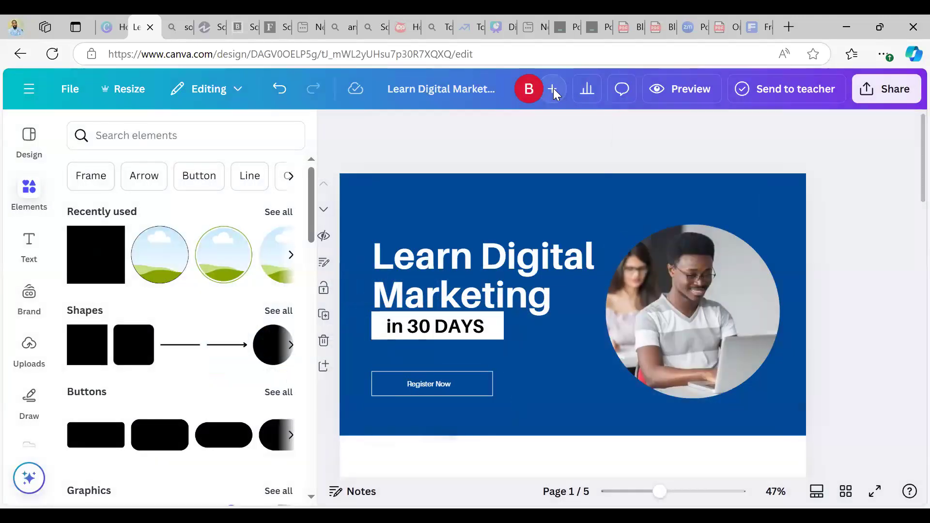
Check the option for adding collaborators and the comments on the current page
{"action": "left_click", "coordinate": [552, 88]}
{"action": "left_click", "coordinate": [595, 123]}
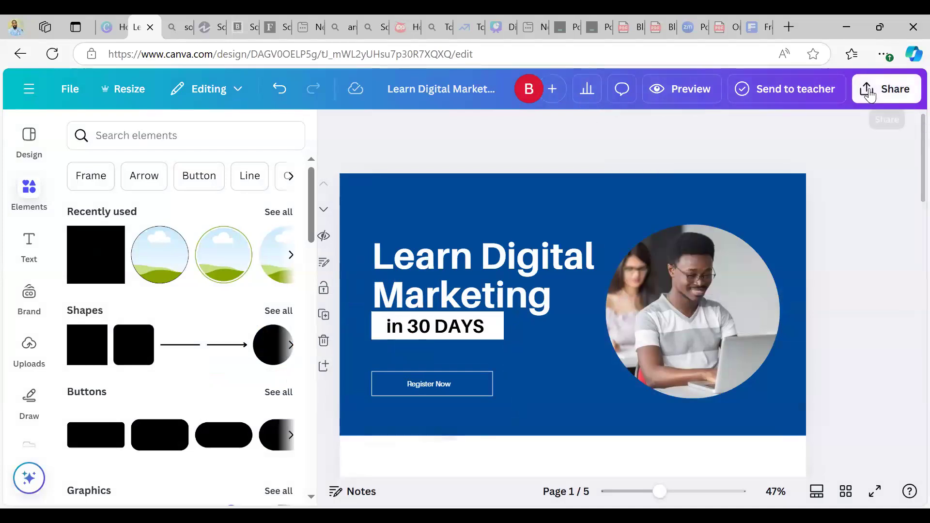
{"action": "left_click", "coordinate": [631, 91]}
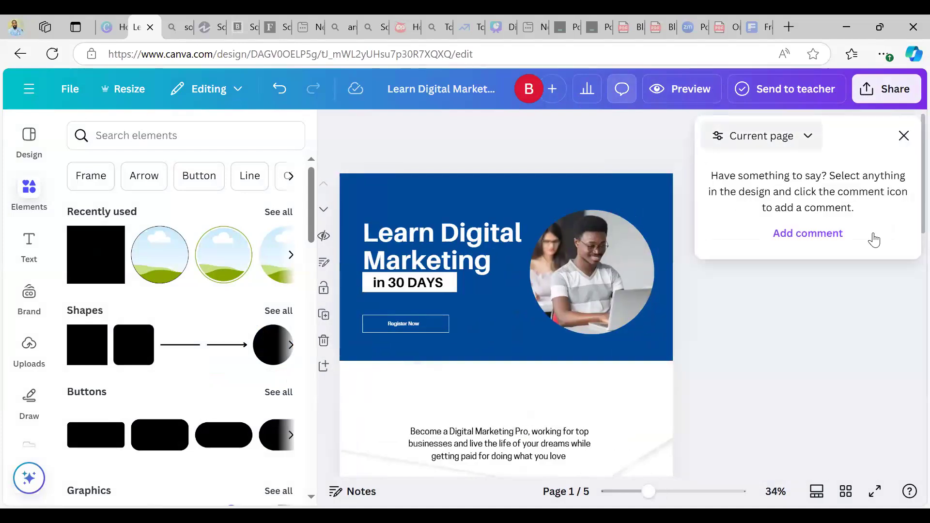
Review the Insights views by country and device along with the date-range setting, and return to the design
{"action": "left_click", "coordinate": [597, 98]}
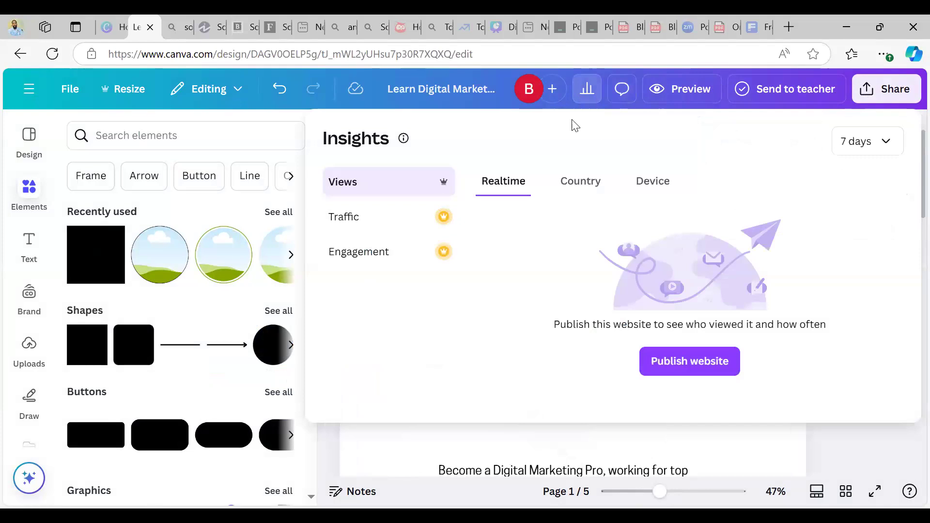
{"action": "left_click", "coordinate": [606, 186]}
{"action": "left_click", "coordinate": [655, 183]}
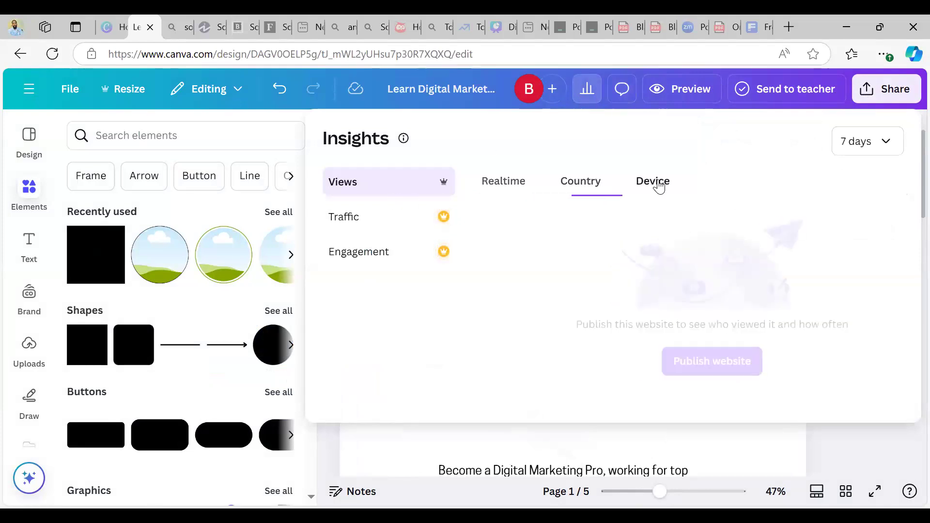
{"action": "left_click", "coordinate": [882, 140]}
{"action": "left_click", "coordinate": [646, 407]}
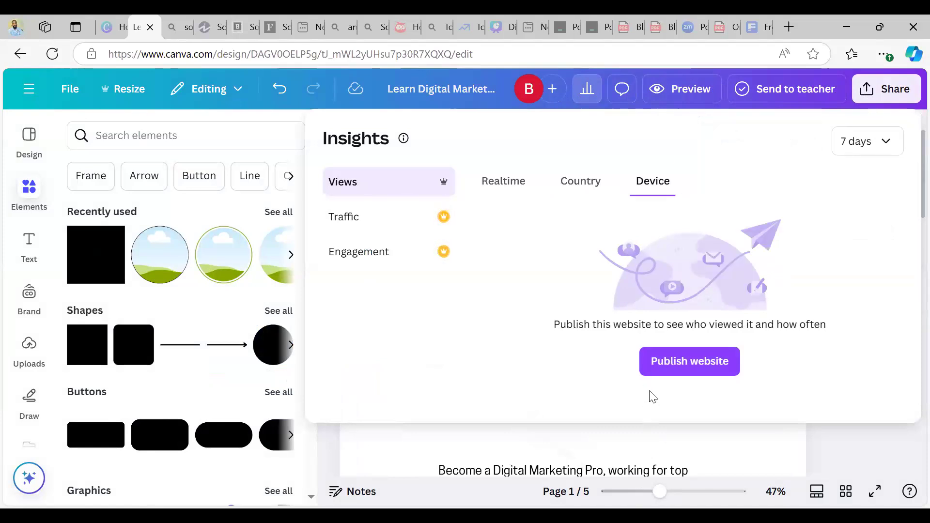
{"action": "left_click", "coordinate": [662, 374]}
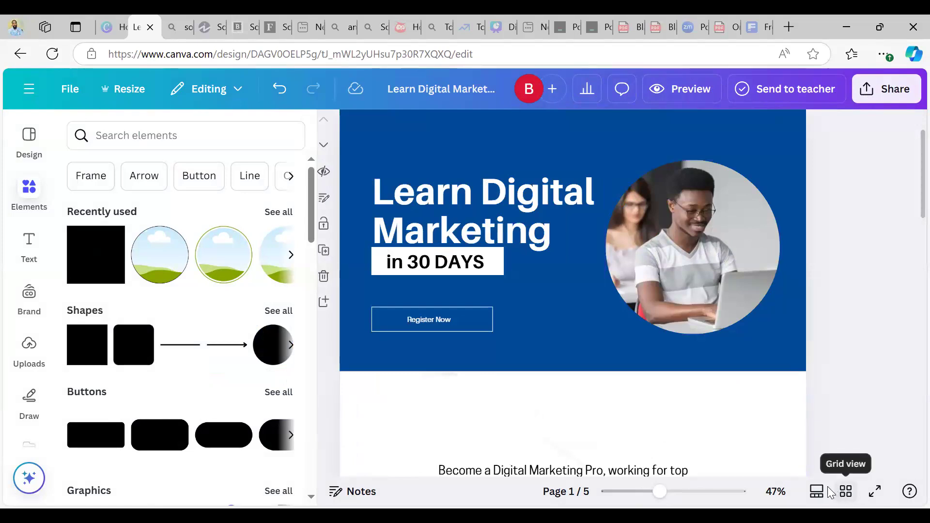
Review the full list of ways to share and save the design, including the Download selection instructions, and return to the list
{"action": "left_click", "coordinate": [878, 103]}
{"action": "scroll", "coordinate": [741, 264], "scroll_direction": "down", "scroll_amount": 2}
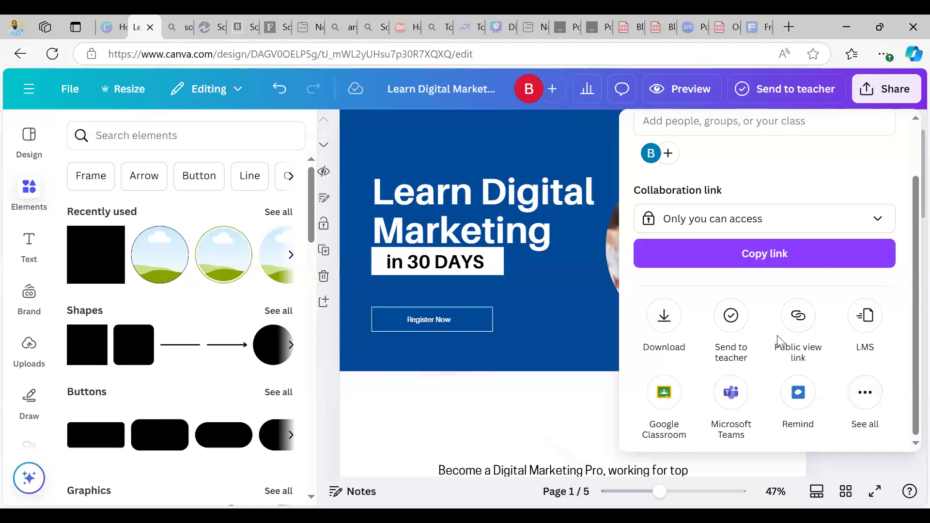
{"action": "left_click", "coordinate": [870, 400]}
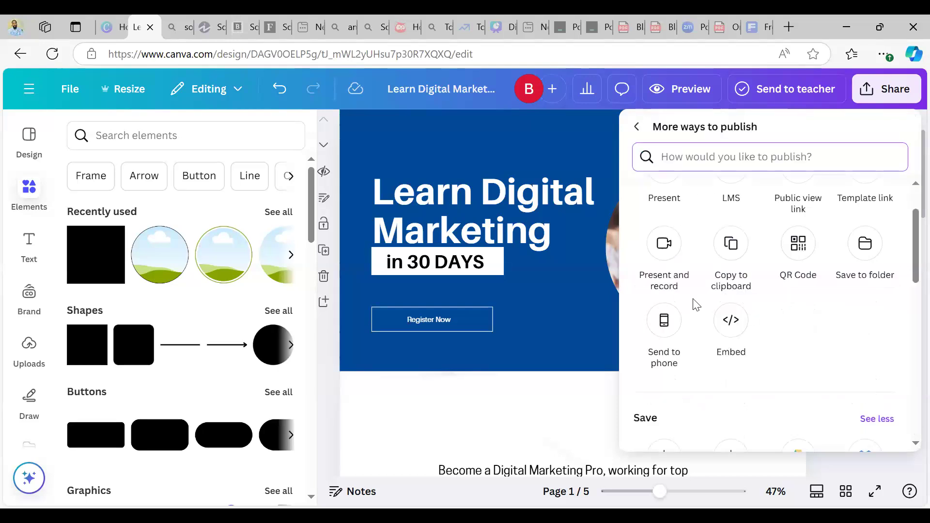
{"action": "scroll", "coordinate": [706, 320], "scroll_direction": "down", "scroll_amount": 10}
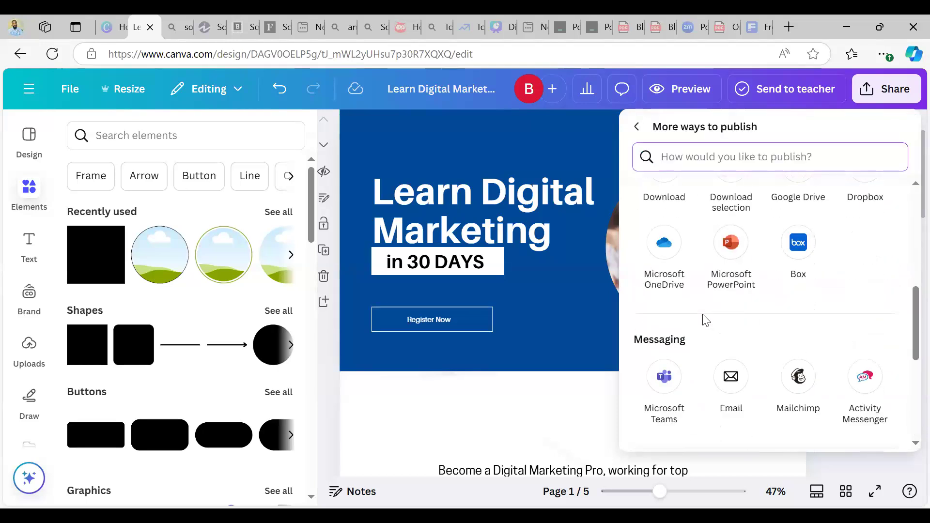
{"action": "scroll", "coordinate": [706, 320], "scroll_direction": "up", "scroll_amount": 8}
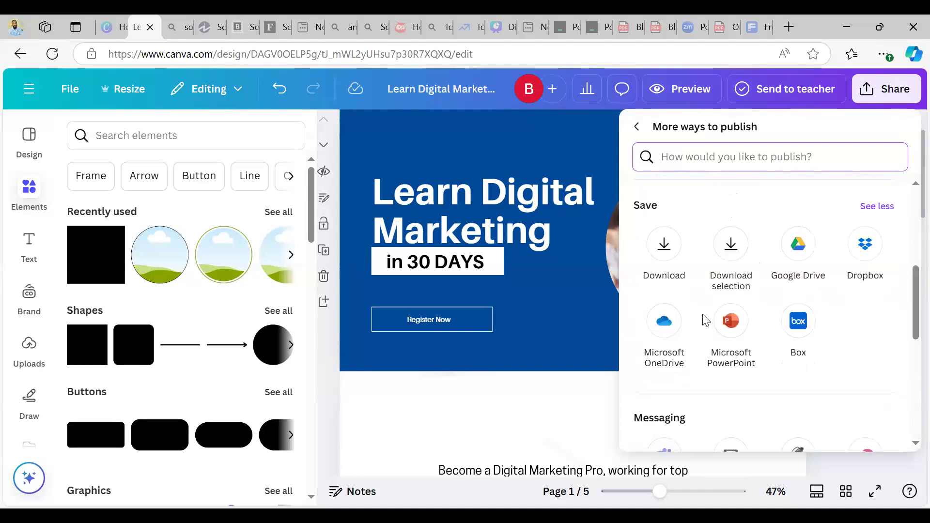
{"action": "scroll", "coordinate": [705, 320], "scroll_direction": "up", "scroll_amount": 3}
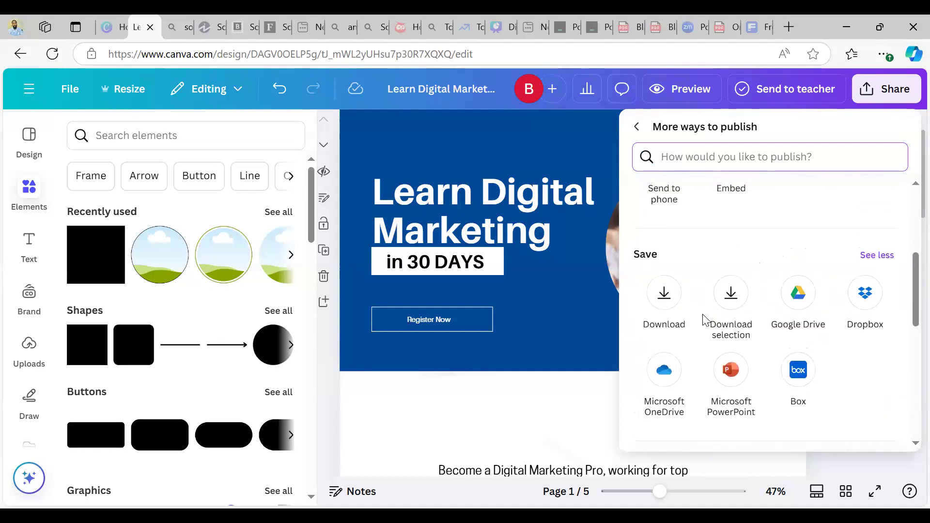
{"action": "left_click", "coordinate": [730, 324]}
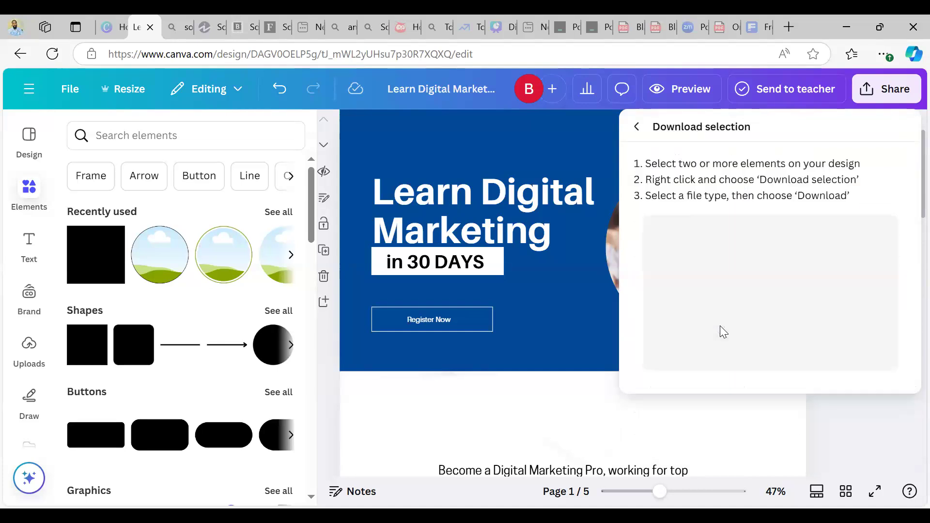
{"action": "left_click", "coordinate": [638, 128]}
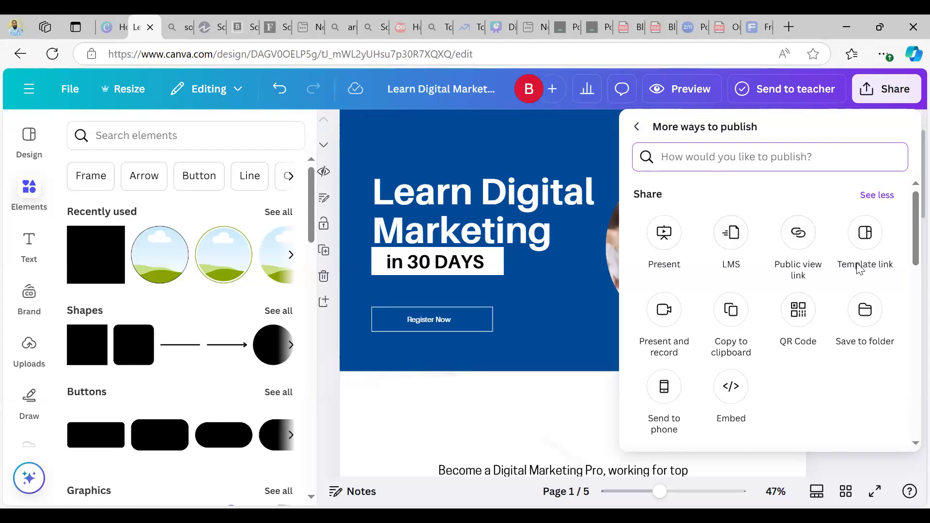
Review the Template link option for sharing the design without creating a link, and return to the publishing options
{"action": "left_click", "coordinate": [864, 236]}
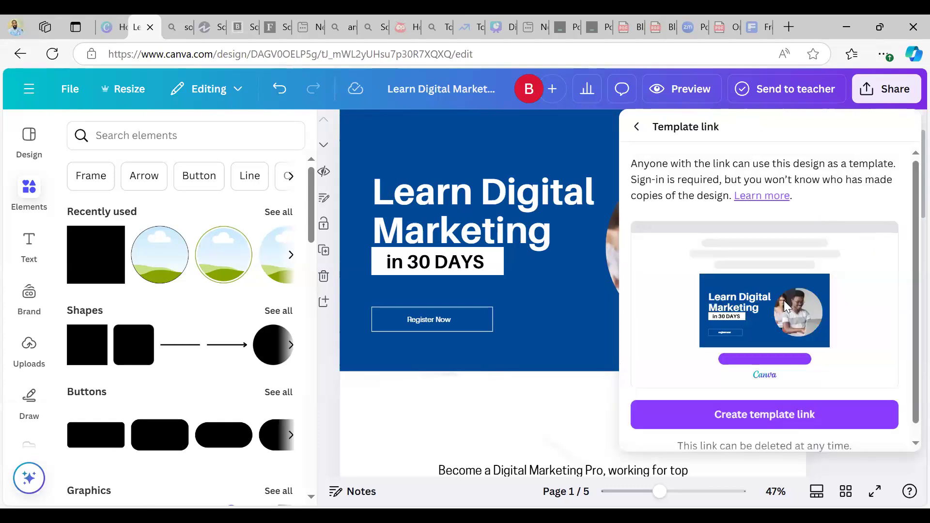
{"action": "scroll", "coordinate": [784, 300], "scroll_direction": "down", "scroll_amount": 1}
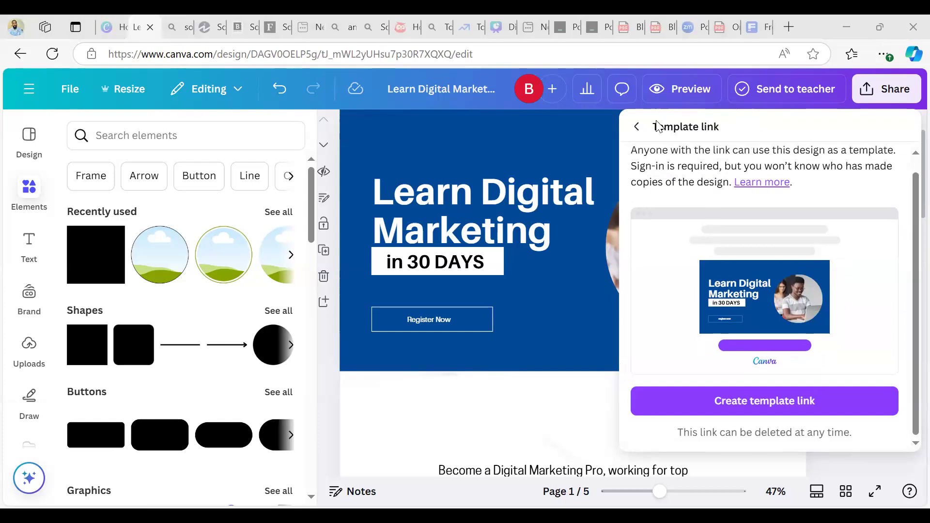
{"action": "left_click", "coordinate": [638, 128]}
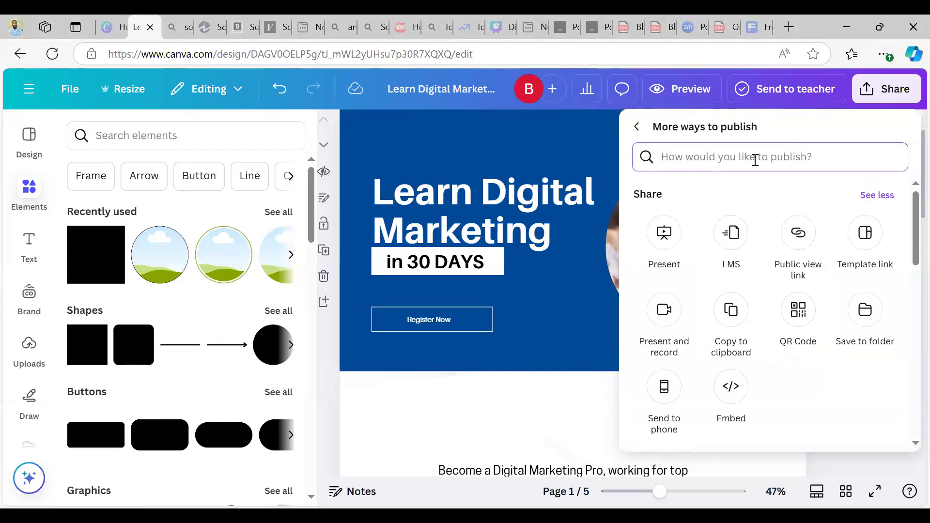
Search the publishing options for a website option and clear the search
{"action": "type", "text": "we"}
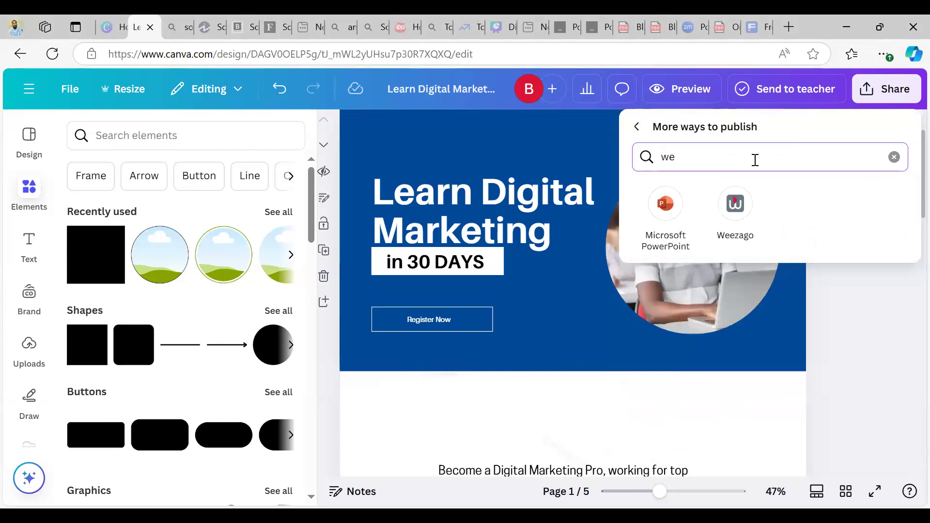
{"action": "type", "text": "bsu"}
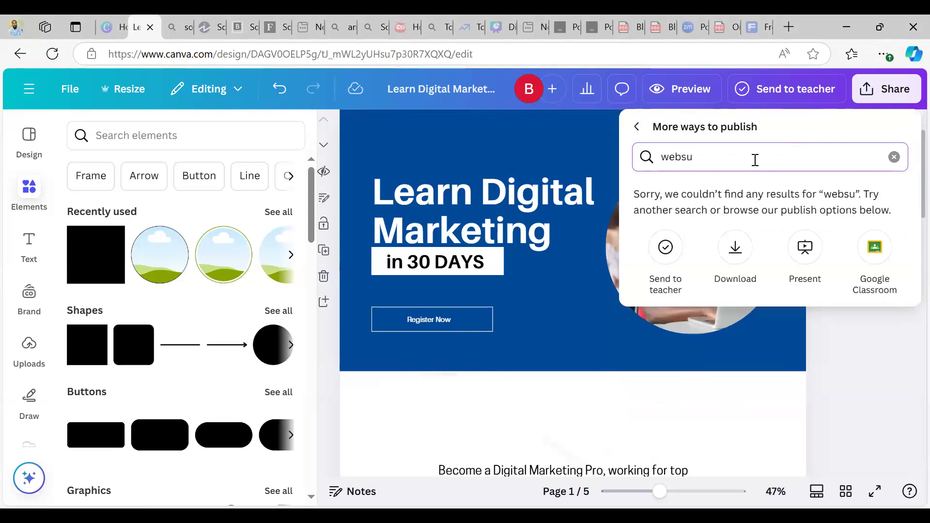
{"action": "key", "text": "BackSpace"}
{"action": "type", "text": "iye"}
{"action": "key", "text": "BackSpace"}
{"action": "key", "text": "BackSpace"}
{"action": "key", "text": "BackSpace"}
{"action": "key", "text": "BackSpace"}
{"action": "key", "text": "BackSpace"}
{"action": "key", "text": "BackSpace"}
{"action": "key", "text": "BackSpace"}
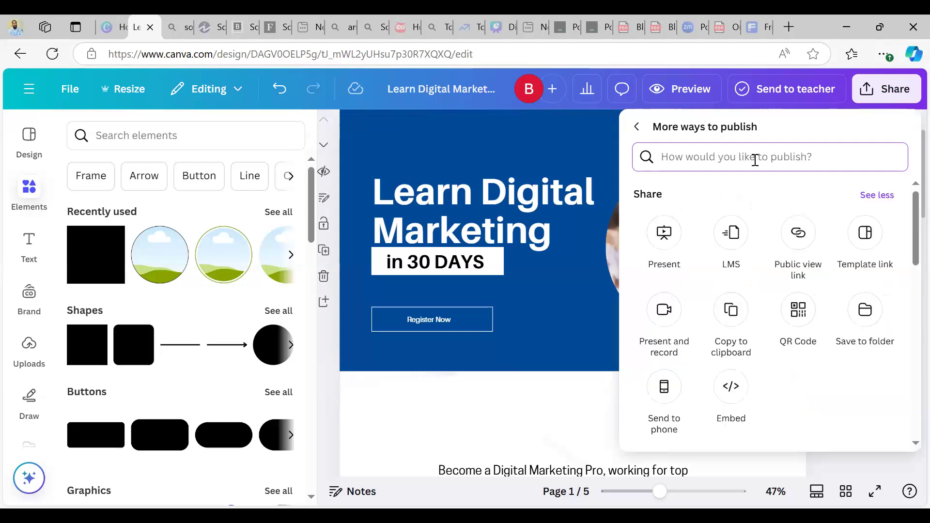
Check the LMS and Download options in the main sharing settings, and return to the design without sharing or downloading
{"action": "left_click", "coordinate": [634, 128]}
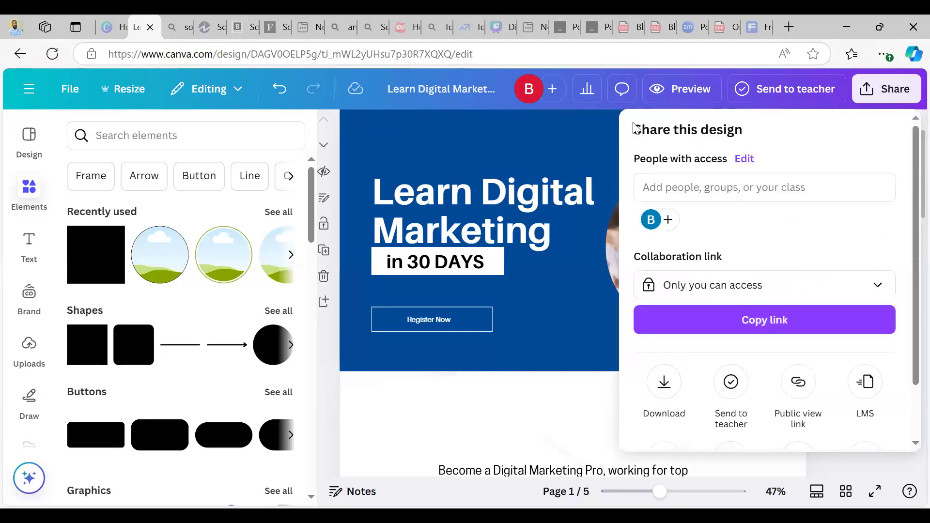
{"action": "scroll", "coordinate": [786, 284], "scroll_direction": "down", "scroll_amount": 1}
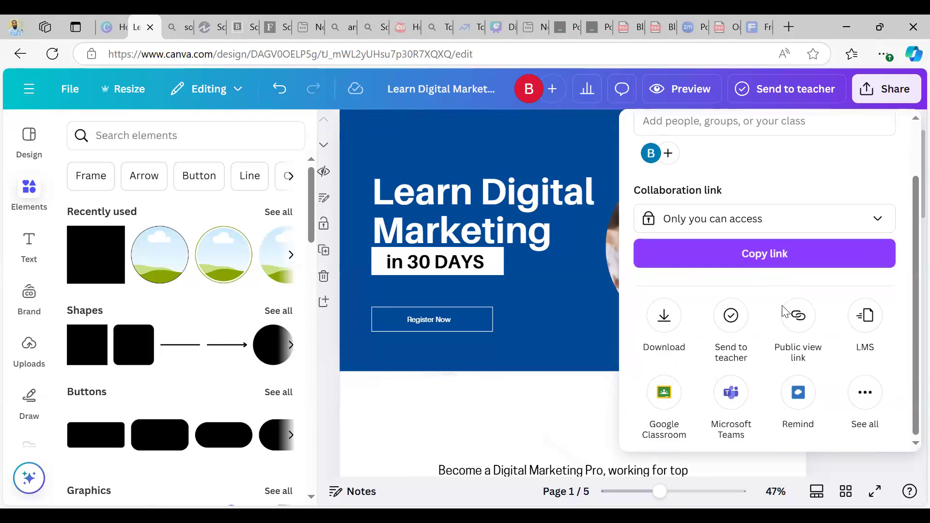
{"action": "left_click", "coordinate": [870, 325]}
{"action": "left_click", "coordinate": [637, 128]}
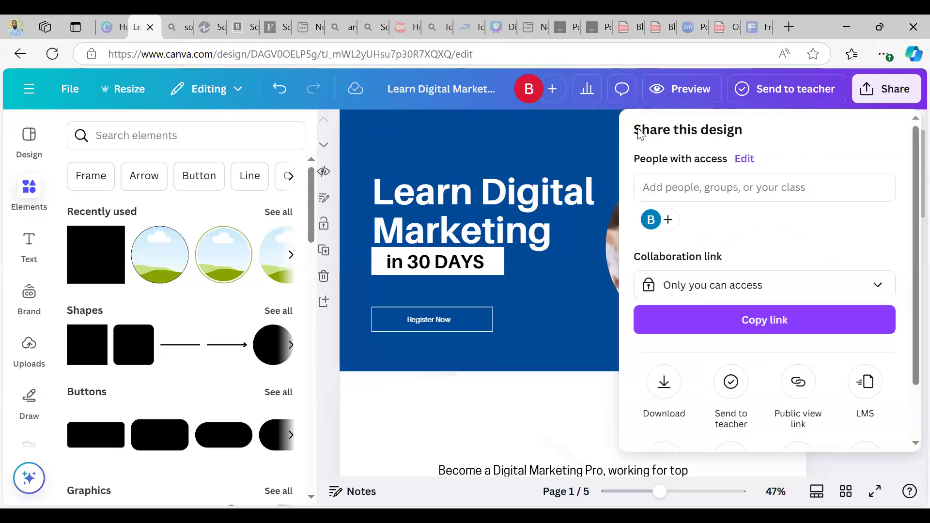
{"action": "left_click", "coordinate": [664, 382]}
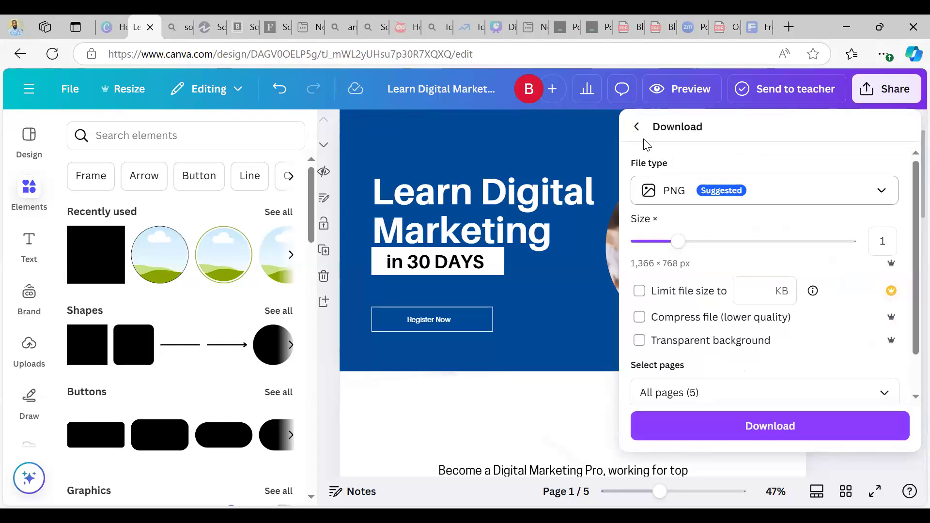
{"action": "left_click", "coordinate": [719, 127]}
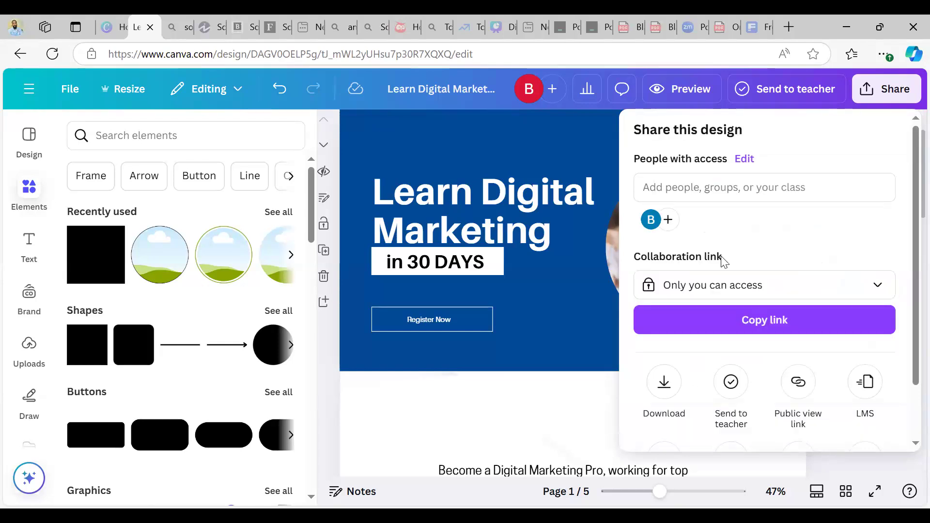
{"action": "scroll", "coordinate": [723, 257], "scroll_direction": "down", "scroll_amount": 2}
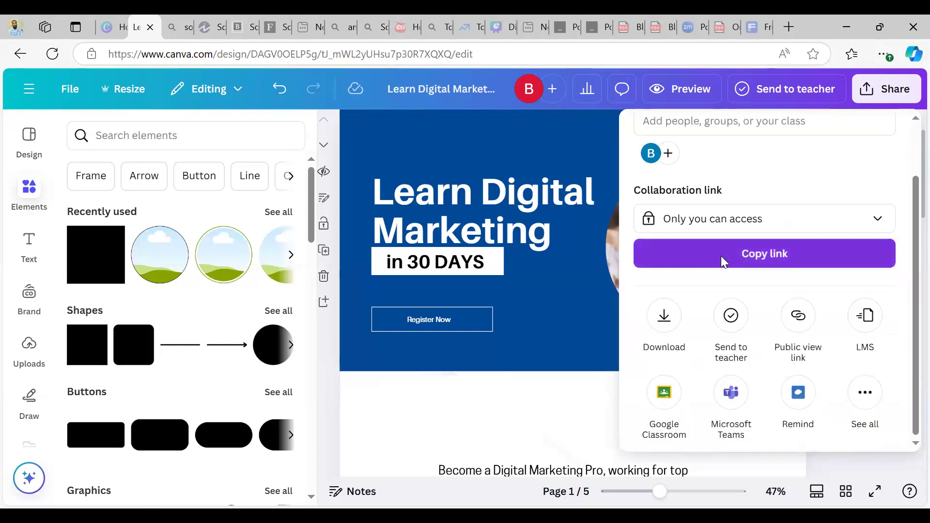
{"action": "left_click", "coordinate": [584, 92]}
{"action": "left_click", "coordinate": [699, 372]}
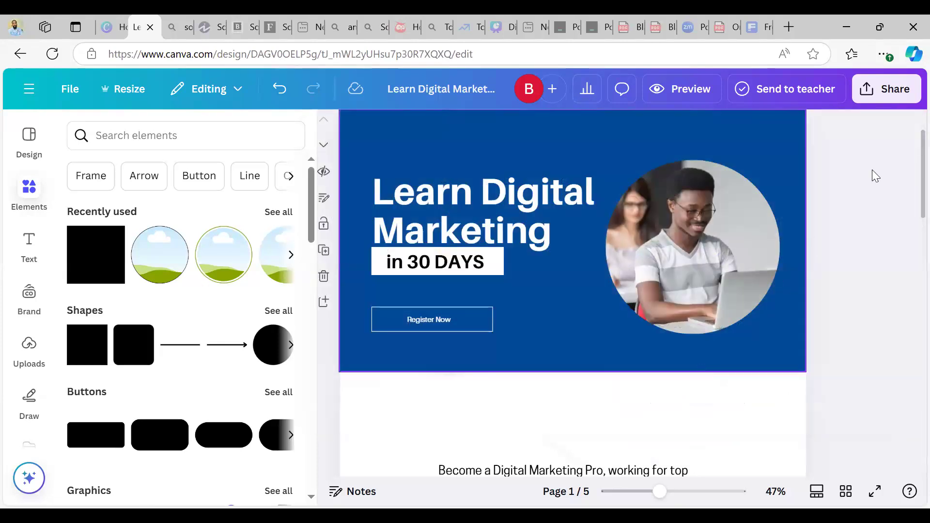
Reopen the full list of publishing options and review the Present modes without starting a presentation
{"action": "left_click", "coordinate": [880, 103]}
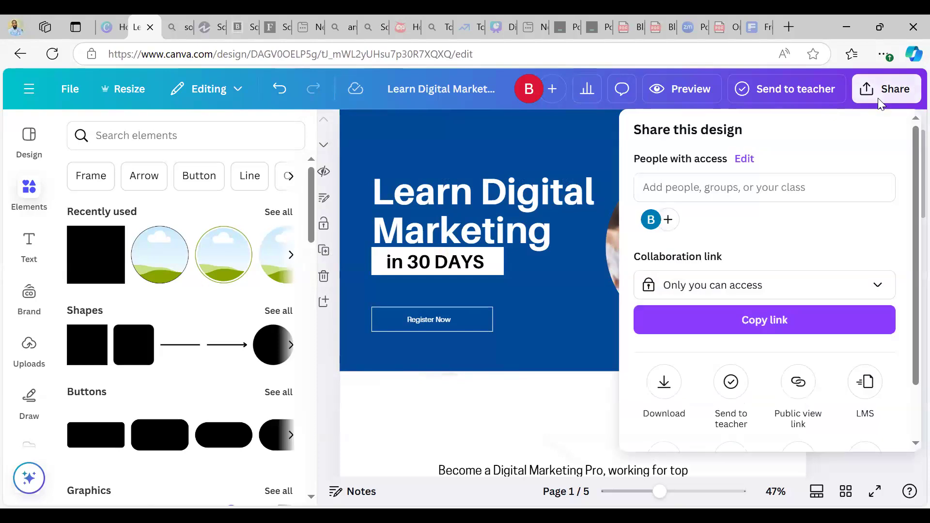
{"action": "scroll", "coordinate": [731, 406], "scroll_direction": "down", "scroll_amount": 2}
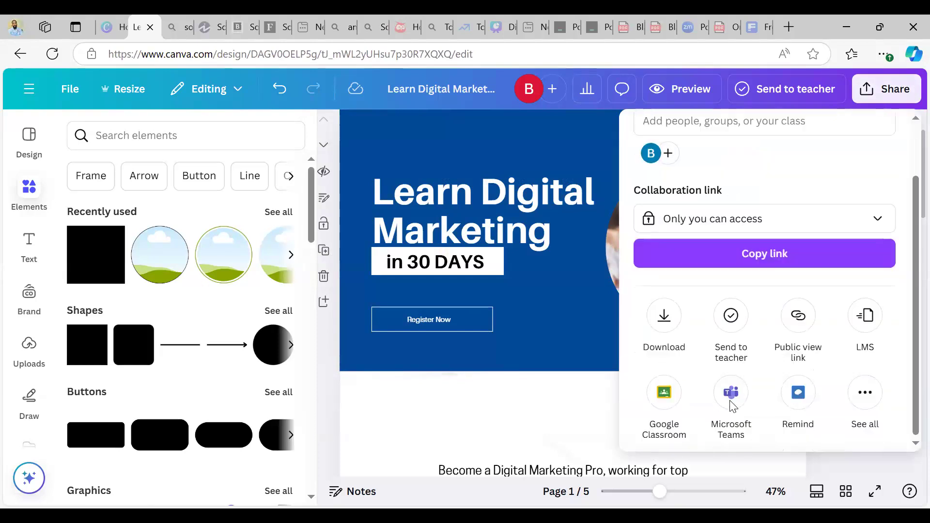
{"action": "left_click", "coordinate": [861, 391]}
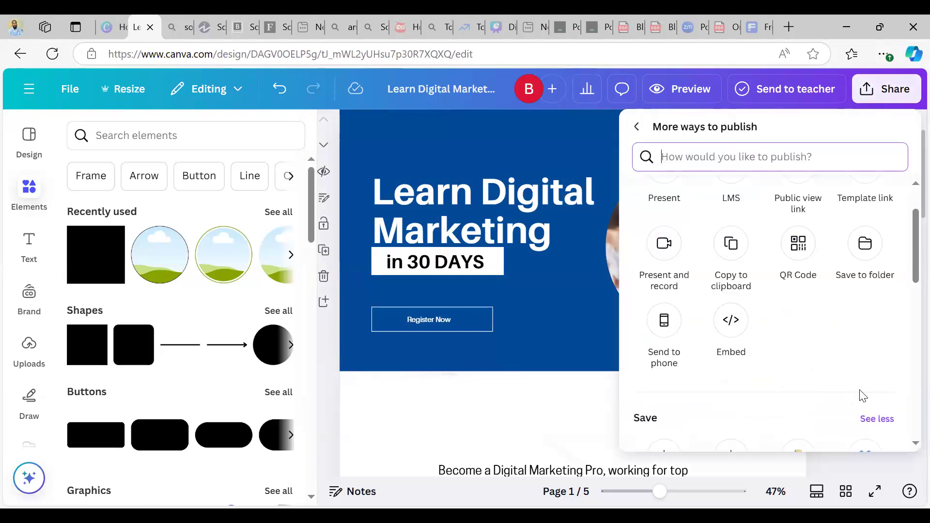
{"action": "scroll", "coordinate": [711, 274], "scroll_direction": "up", "scroll_amount": 2}
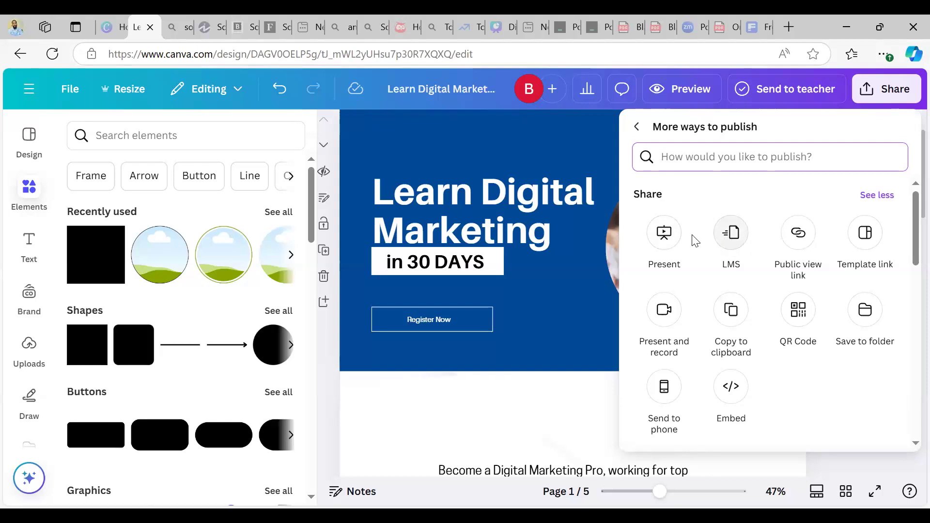
{"action": "left_click", "coordinate": [668, 233]}
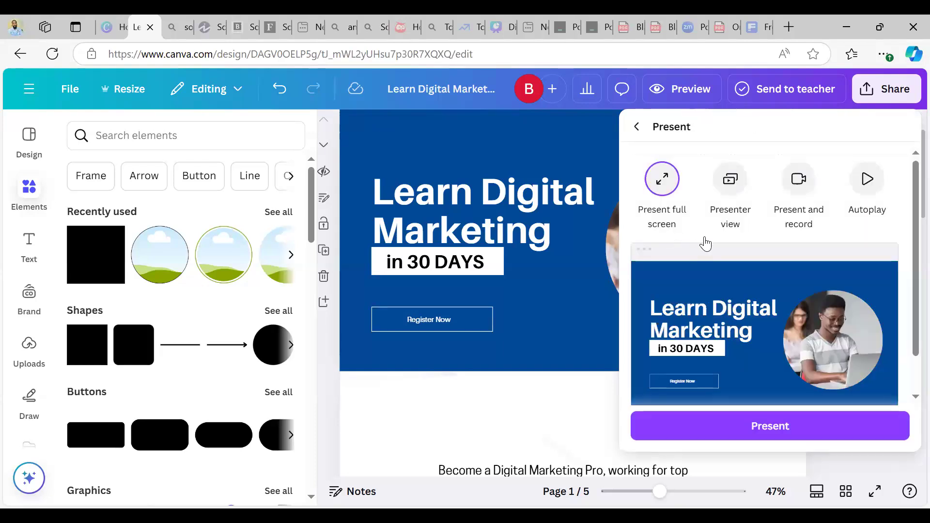
{"action": "scroll", "coordinate": [701, 222], "scroll_direction": "up", "scroll_amount": 1}
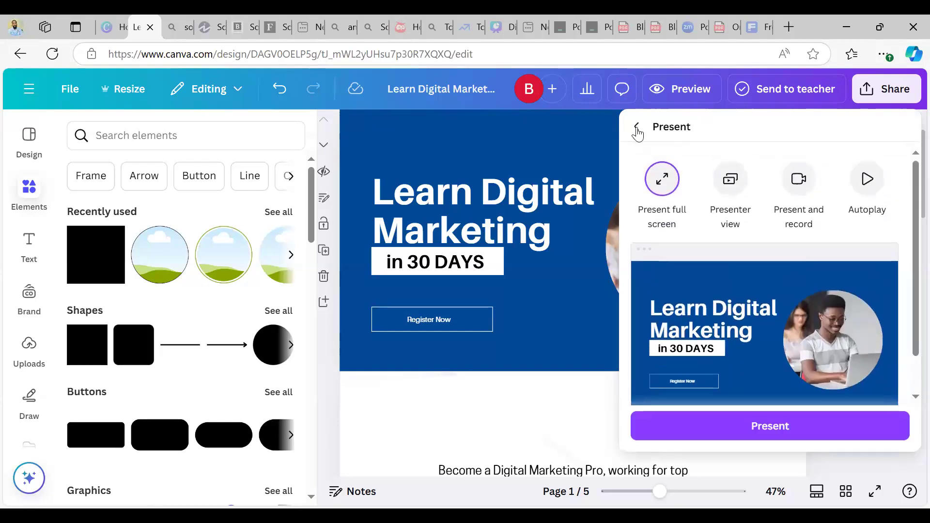
{"action": "left_click", "coordinate": [637, 126]}
Create a public view link for the design, copy it, and return to the publishing options
{"action": "scroll", "coordinate": [741, 236], "scroll_direction": "down", "scroll_amount": 4}
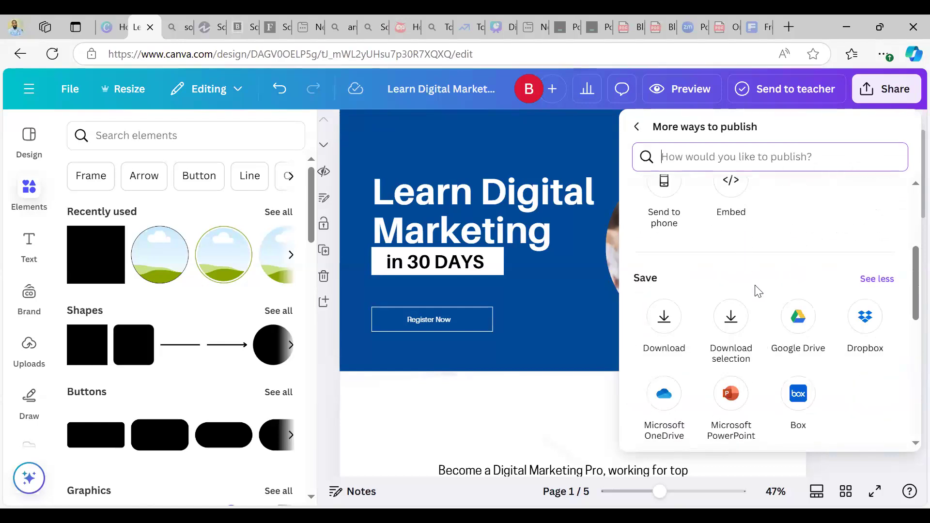
{"action": "scroll", "coordinate": [758, 290], "scroll_direction": "up", "scroll_amount": 3}
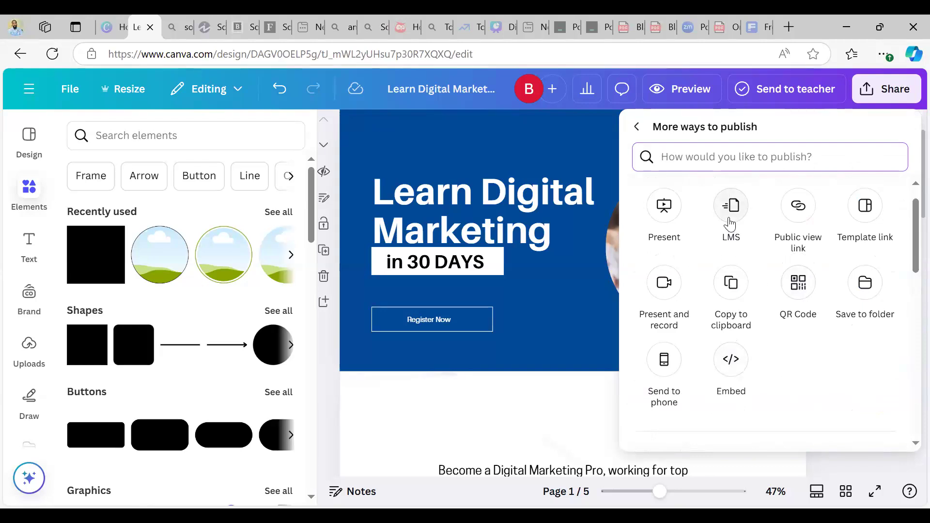
{"action": "left_click", "coordinate": [796, 212]}
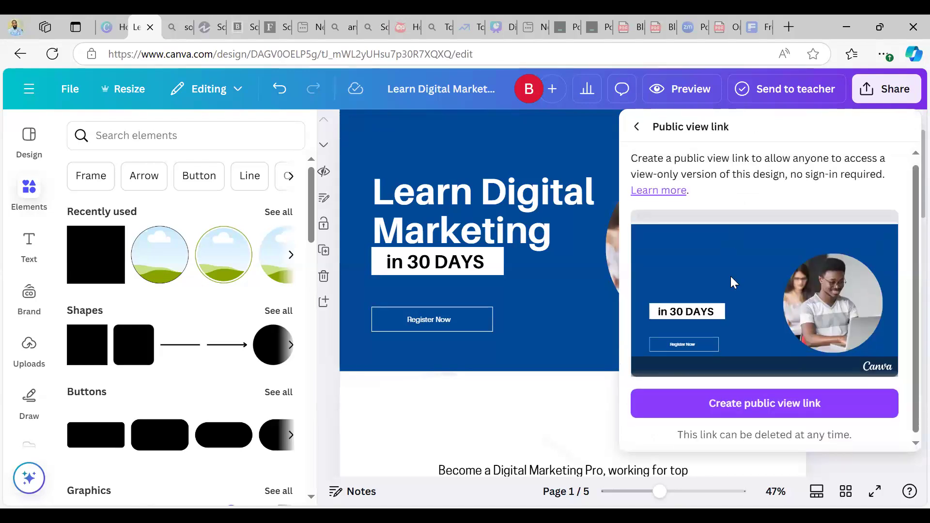
{"action": "left_click", "coordinate": [747, 400]}
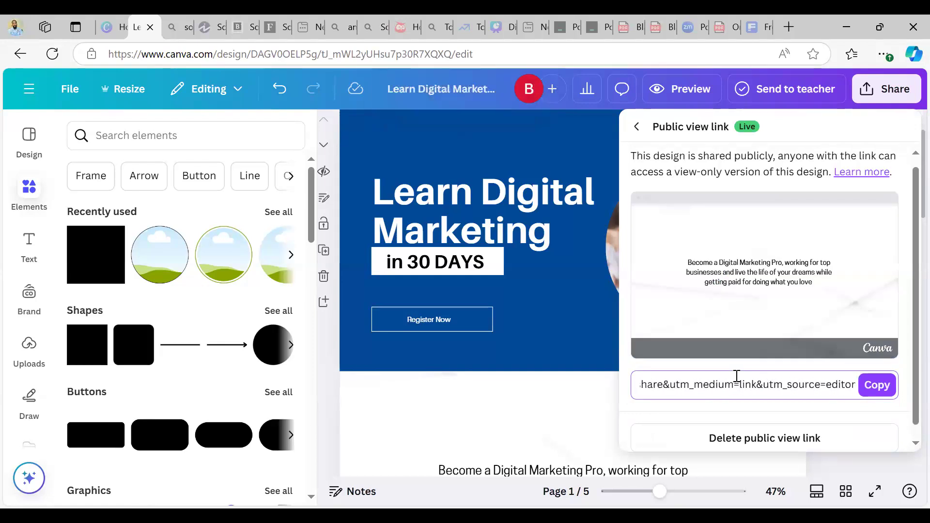
{"action": "scroll", "coordinate": [769, 395], "scroll_direction": "down", "scroll_amount": 1}
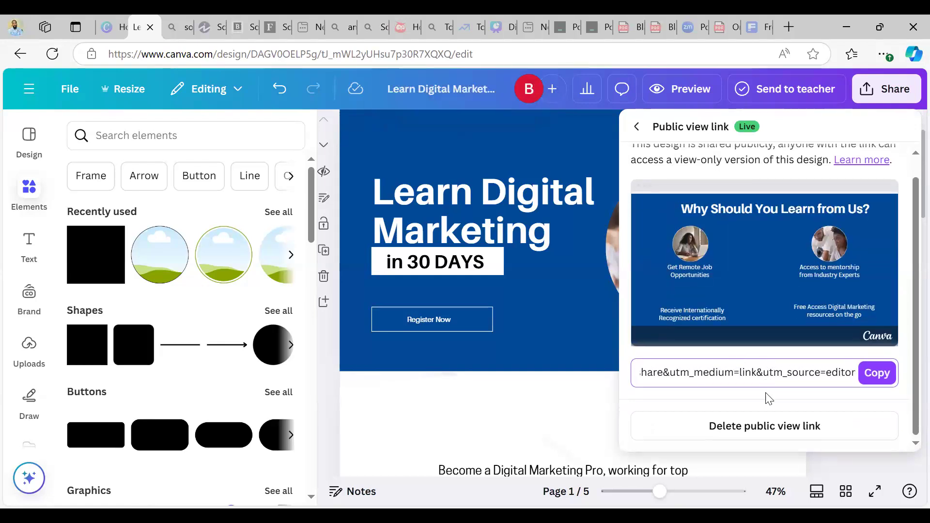
{"action": "scroll", "coordinate": [770, 399], "scroll_direction": "up", "scroll_amount": 1}
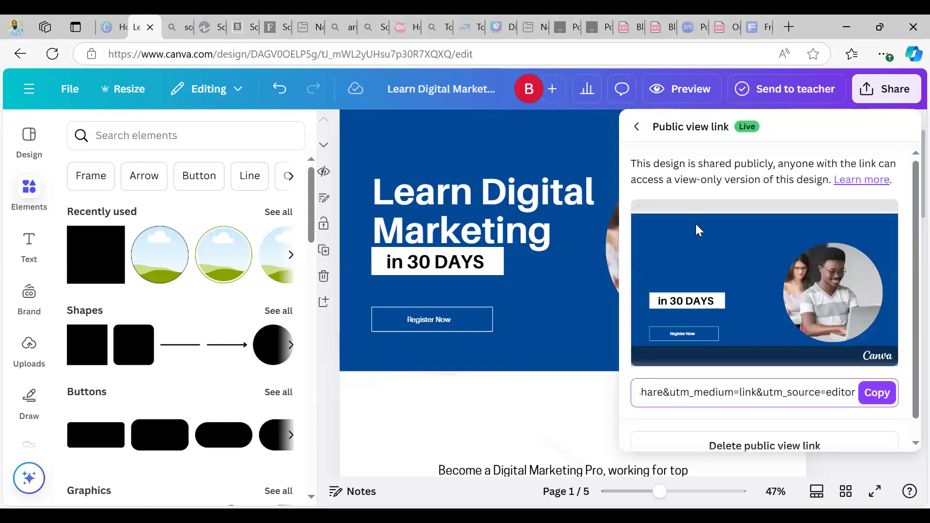
{"action": "left_click", "coordinate": [881, 398]}
{"action": "scroll", "coordinate": [768, 387], "scroll_direction": "down", "scroll_amount": 1}
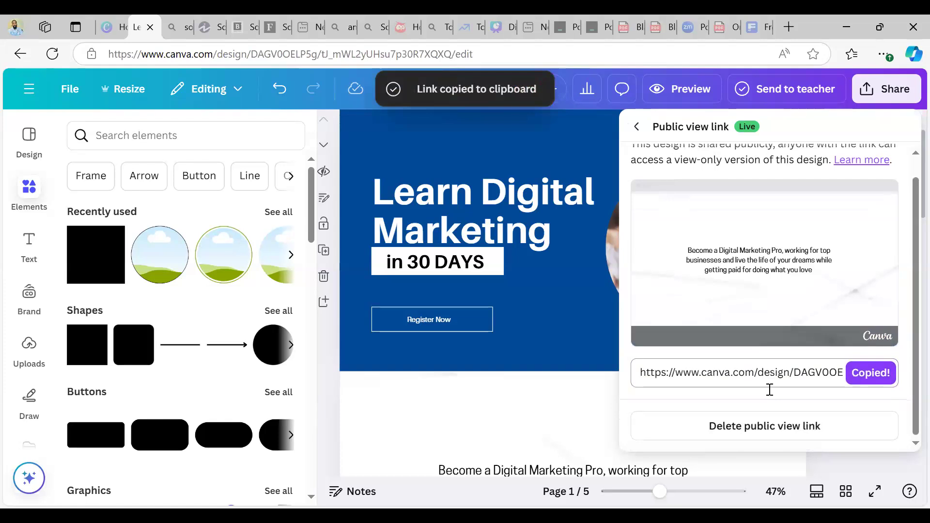
{"action": "left_click", "coordinate": [636, 128]}
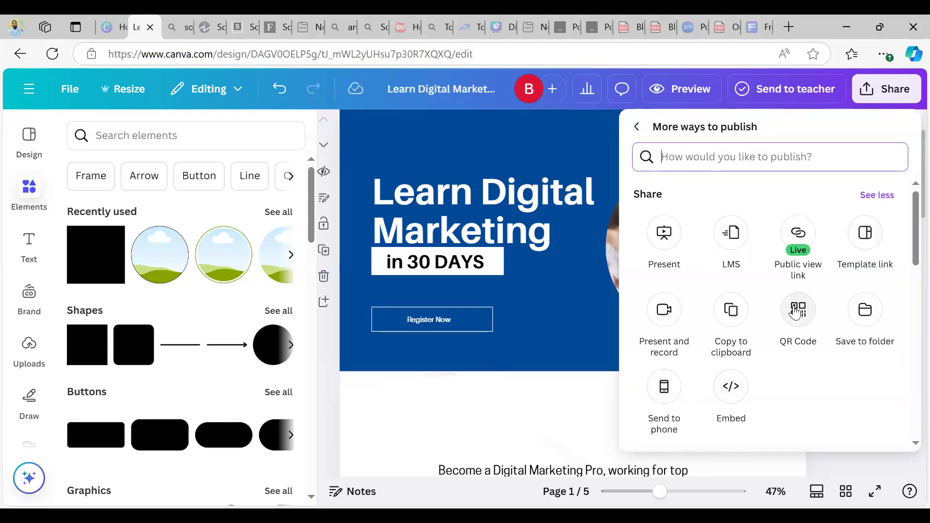
Look through the remaining publishing options down to the end of the list, collapsing the Save section
{"action": "scroll", "coordinate": [829, 342], "scroll_direction": "down", "scroll_amount": 4}
{"action": "scroll", "coordinate": [828, 343], "scroll_direction": "down", "scroll_amount": 2}
{"action": "scroll", "coordinate": [827, 343], "scroll_direction": "up", "scroll_amount": 3}
{"action": "scroll", "coordinate": [875, 304], "scroll_direction": "down", "scroll_amount": 1}
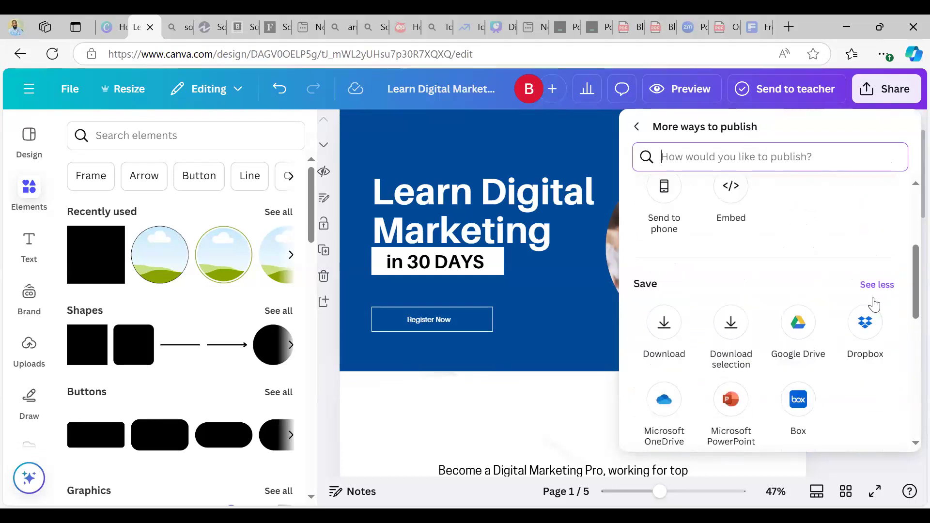
{"action": "left_click", "coordinate": [878, 286]}
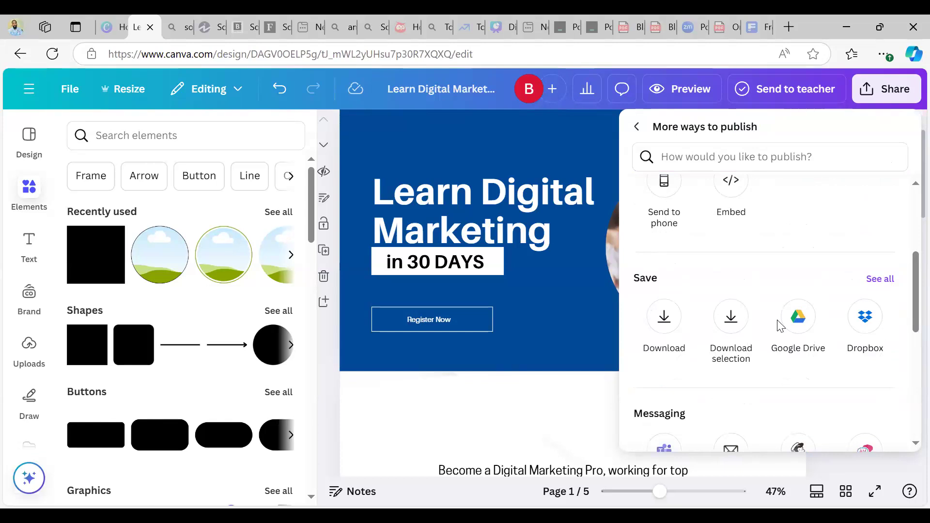
{"action": "scroll", "coordinate": [780, 325], "scroll_direction": "down", "scroll_amount": 6}
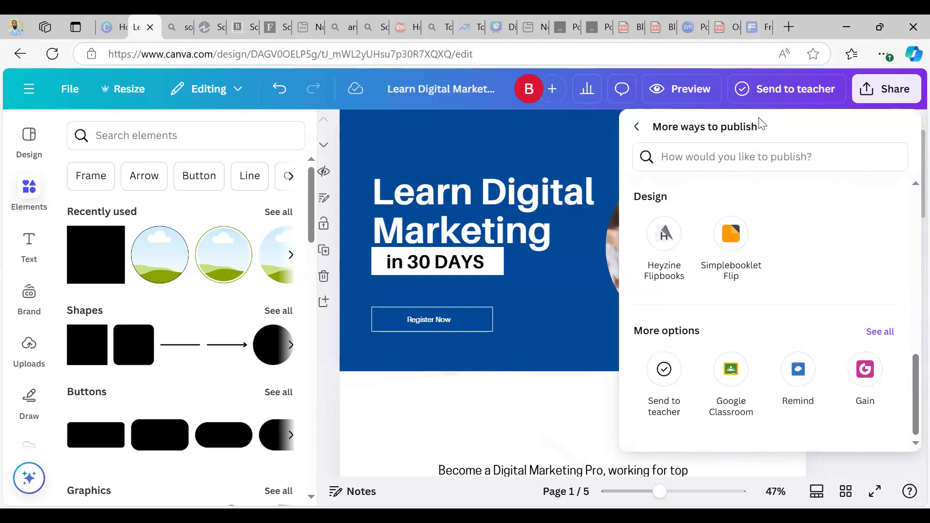
Open the copied public view link in a new browser tab, page through the design, and return to the editor
{"action": "left_click", "coordinate": [790, 27]}
{"action": "key", "text": "ctrl+v"}
{"action": "key", "text": "Return"}
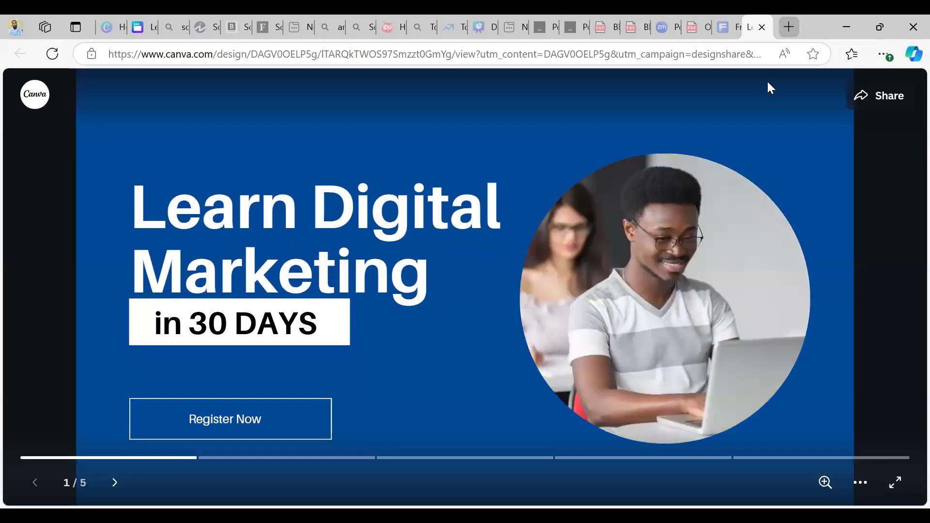
{"action": "left_click", "coordinate": [735, 349]}
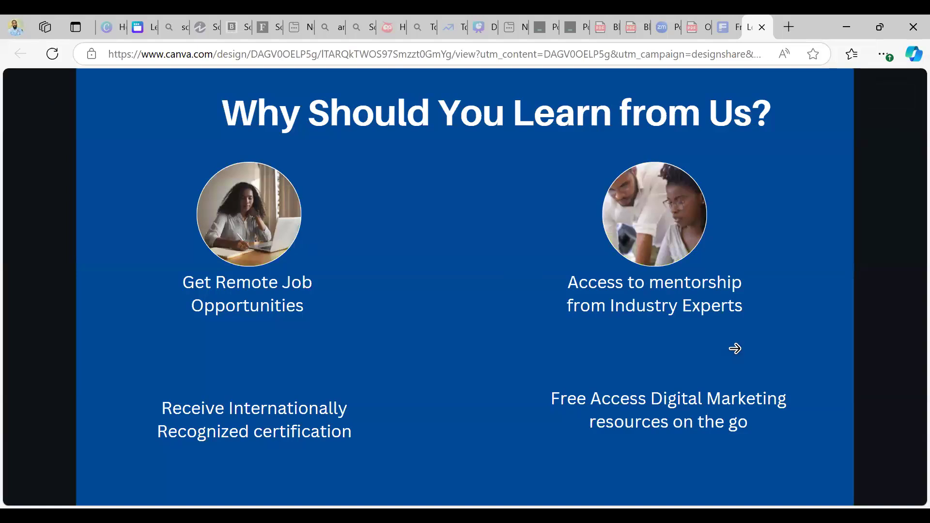
{"action": "left_click", "coordinate": [735, 348]}
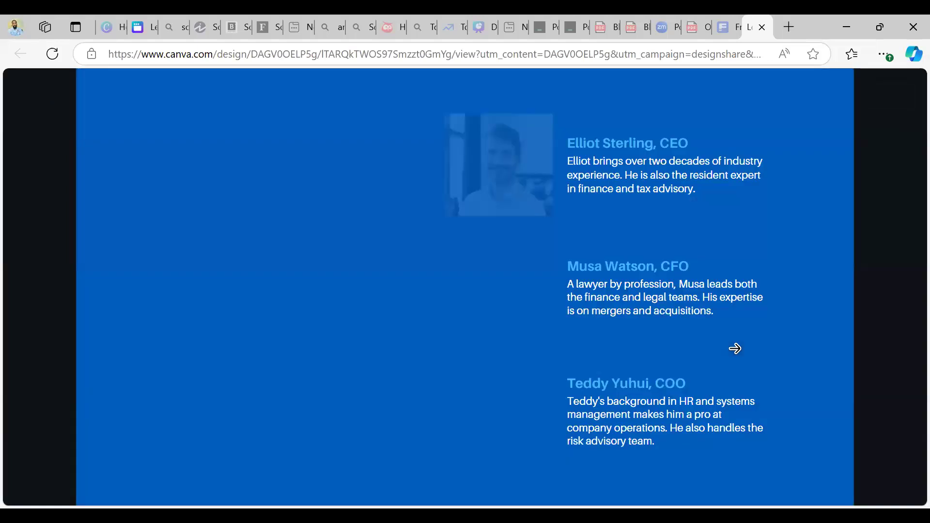
{"action": "left_click", "coordinate": [761, 29]}
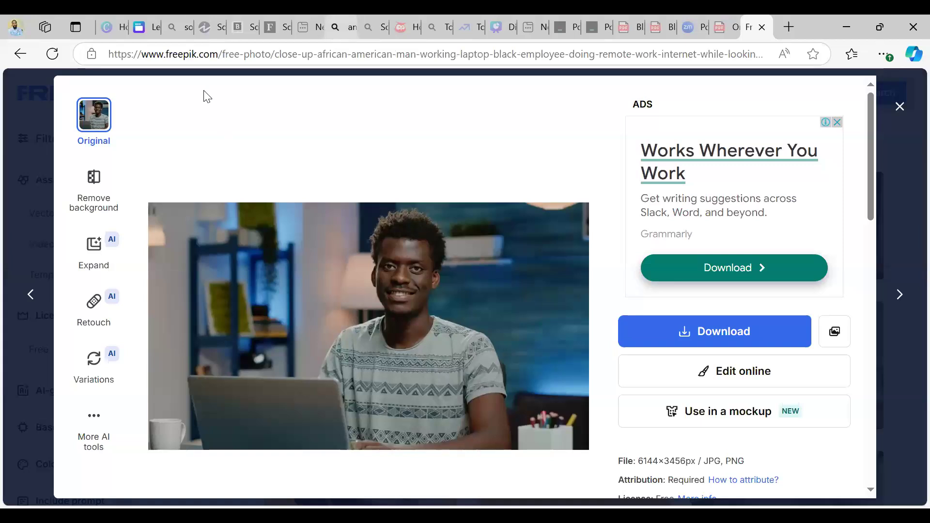
{"action": "key", "text": "ctrl+2"}
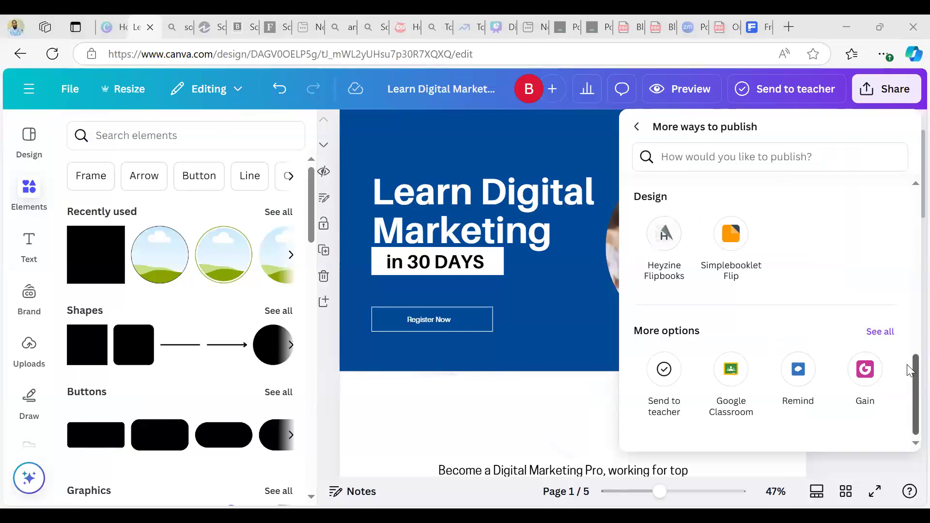
Reopen the design's Public view link settings, copy the link again, and return to the publishing options
{"action": "scroll", "coordinate": [910, 309], "scroll_direction": "up", "scroll_amount": 10}
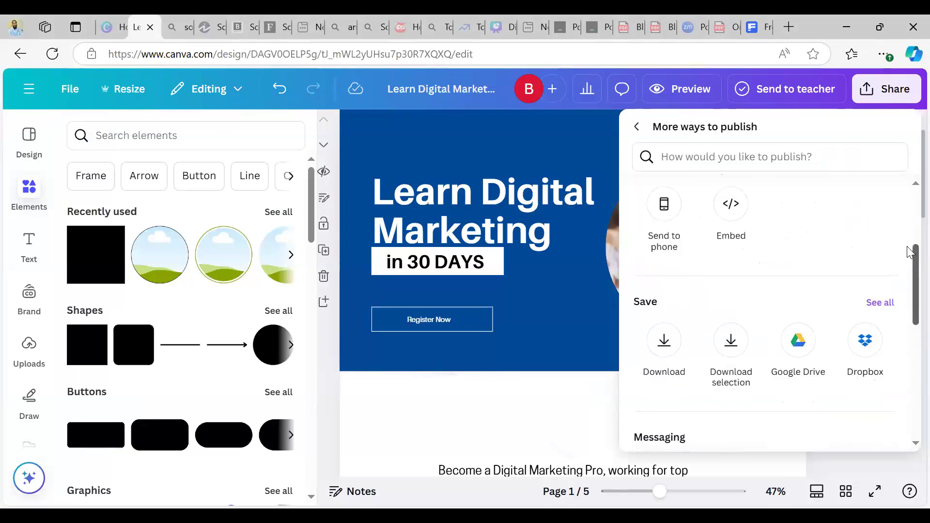
{"action": "scroll", "coordinate": [910, 209], "scroll_direction": "up", "scroll_amount": 2}
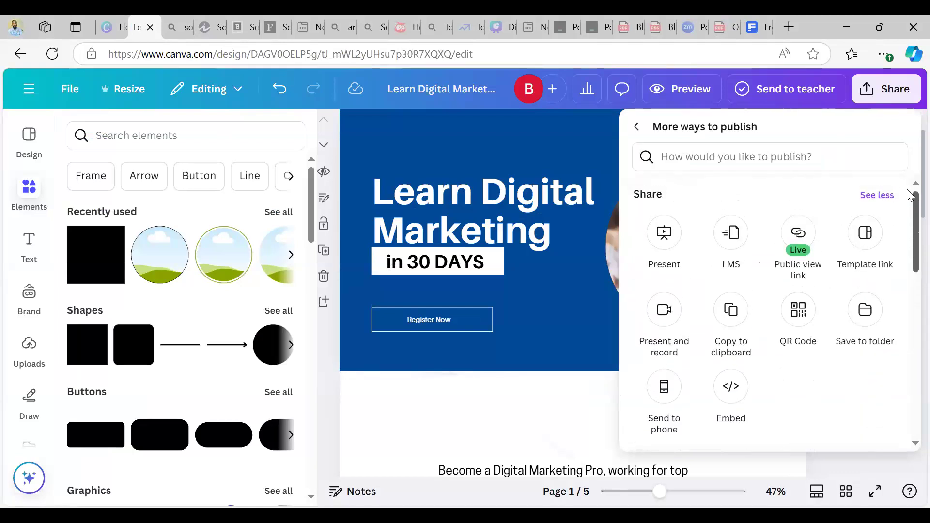
{"action": "left_click", "coordinate": [798, 247]}
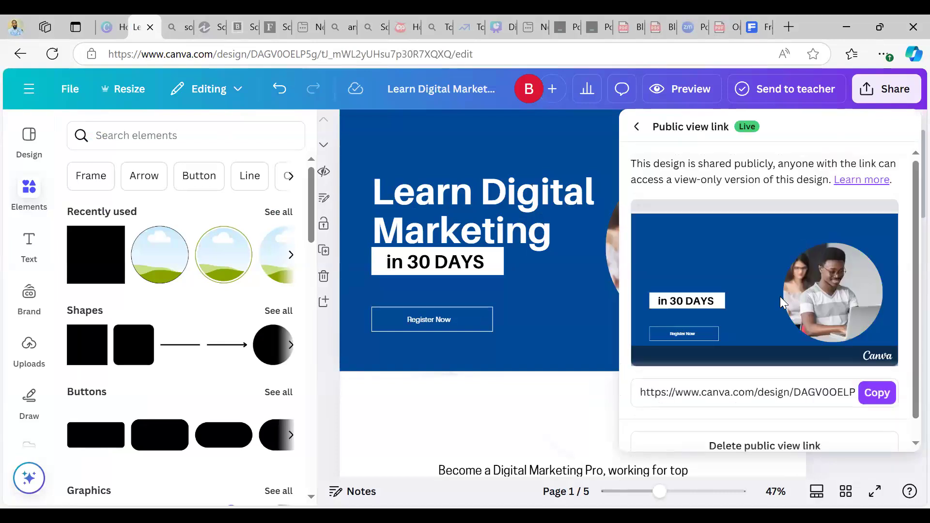
{"action": "scroll", "coordinate": [780, 297], "scroll_direction": "down", "scroll_amount": 1}
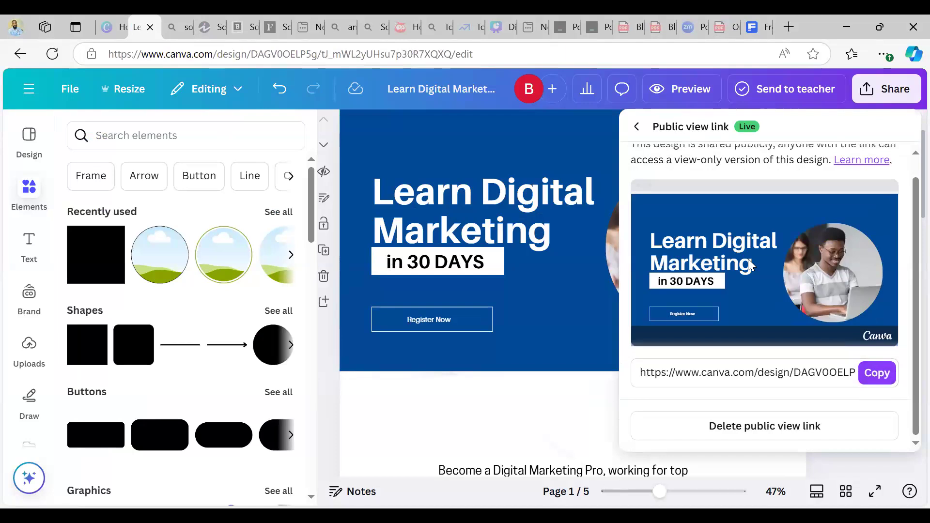
{"action": "left_click", "coordinate": [875, 374]}
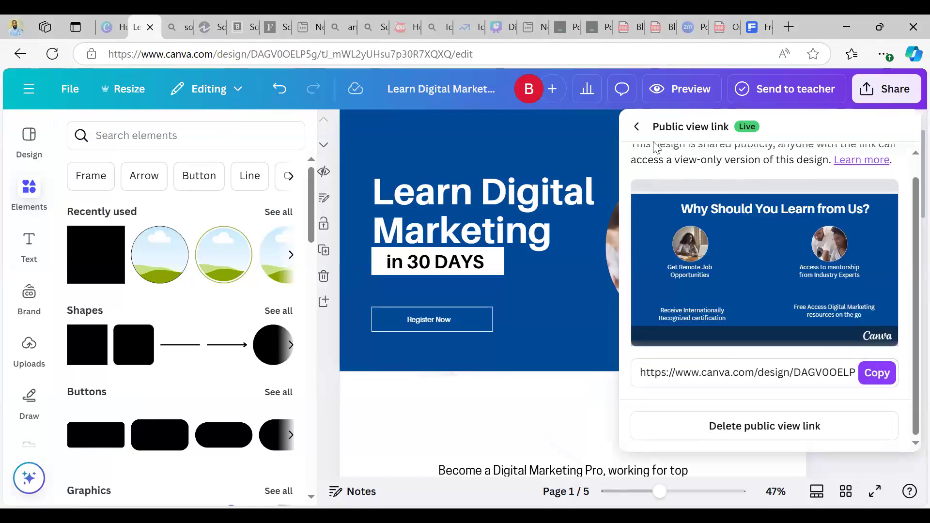
{"action": "left_click", "coordinate": [636, 128]}
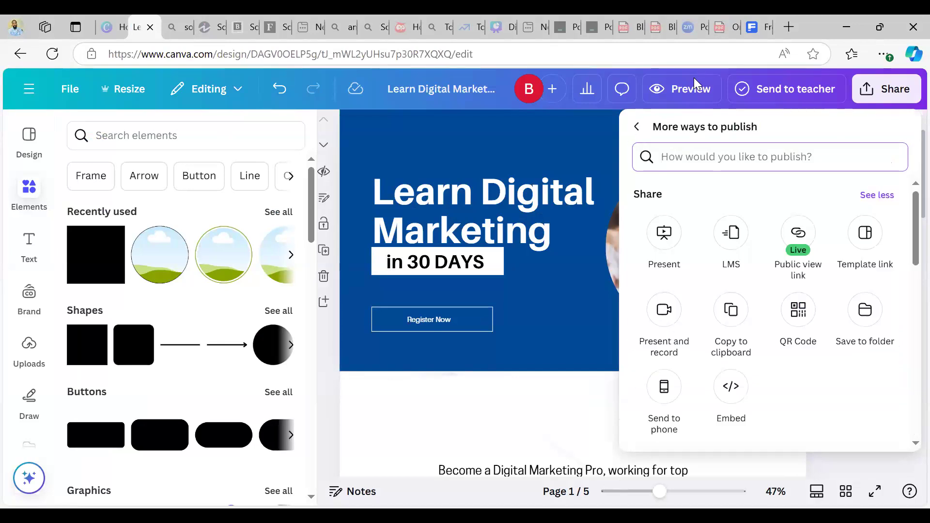
Check the Send to teacher form without sending anything, and go back to the main sharing settings
{"action": "left_click", "coordinate": [694, 79]}
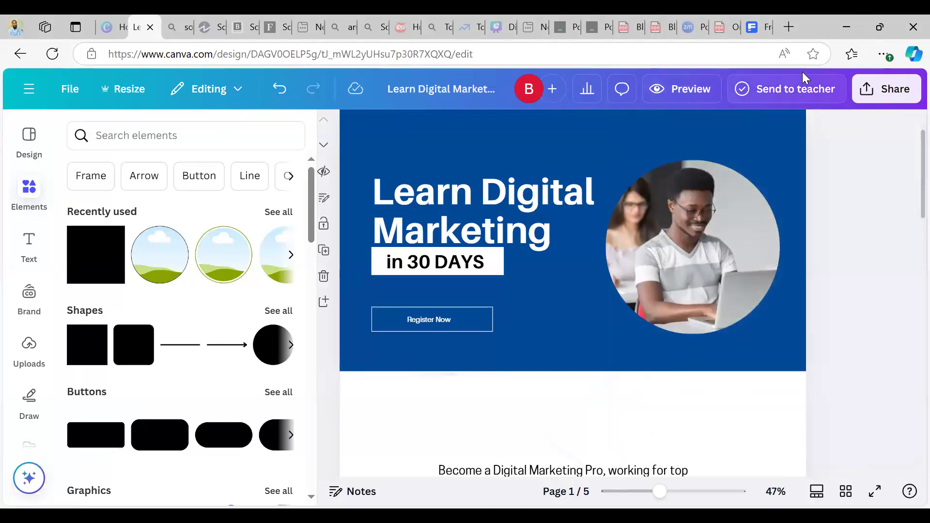
{"action": "left_click", "coordinate": [807, 91]}
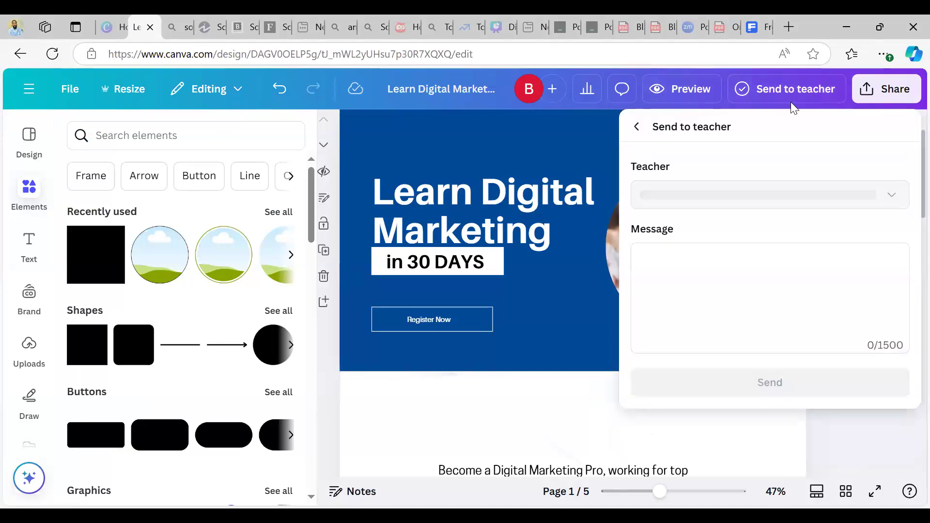
{"action": "left_click", "coordinate": [635, 135]}
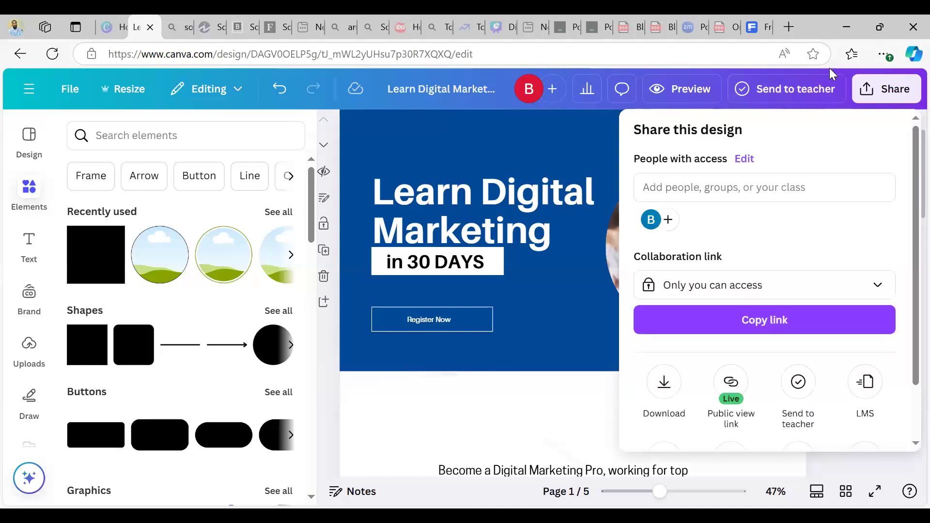
{"action": "left_click", "coordinate": [882, 89]}
{"action": "left_click", "coordinate": [881, 90]}
Review the sharing options and the access levels for the collaboration link, keeping Only you can access
{"action": "scroll", "coordinate": [692, 279], "scroll_direction": "down", "scroll_amount": 2}
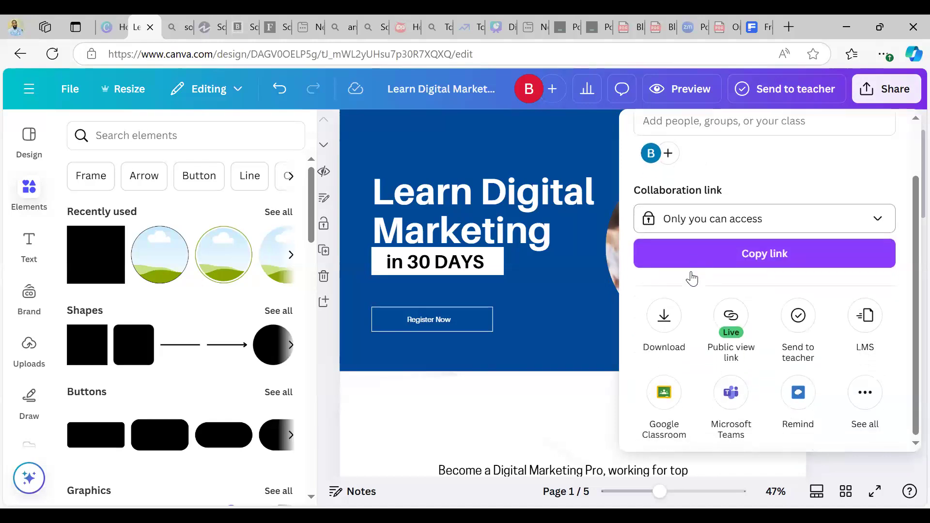
{"action": "scroll", "coordinate": [692, 279], "scroll_direction": "up", "scroll_amount": 2}
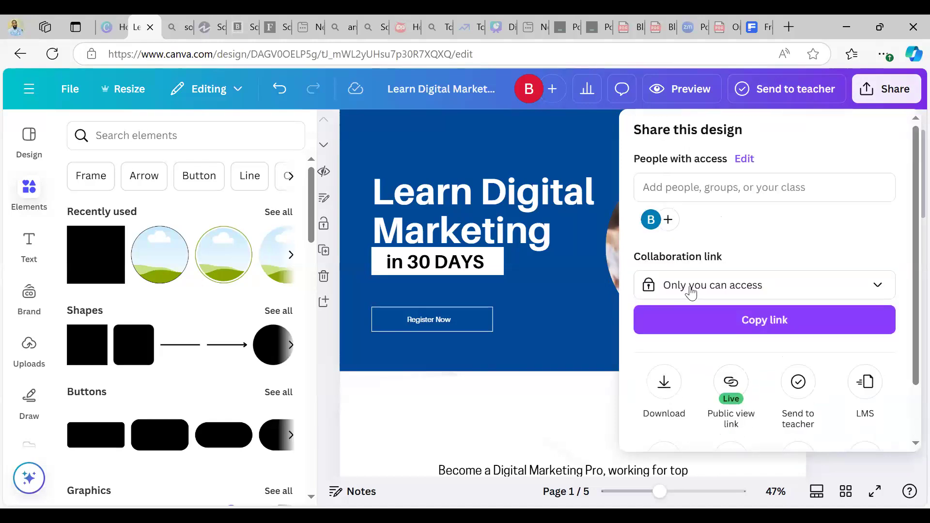
{"action": "scroll", "coordinate": [773, 284], "scroll_direction": "down", "scroll_amount": 2}
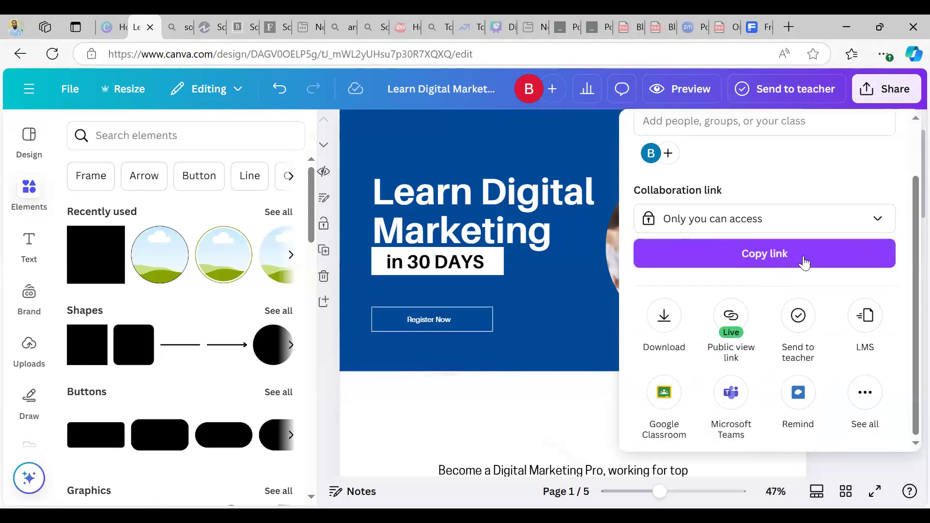
{"action": "left_click", "coordinate": [872, 223]}
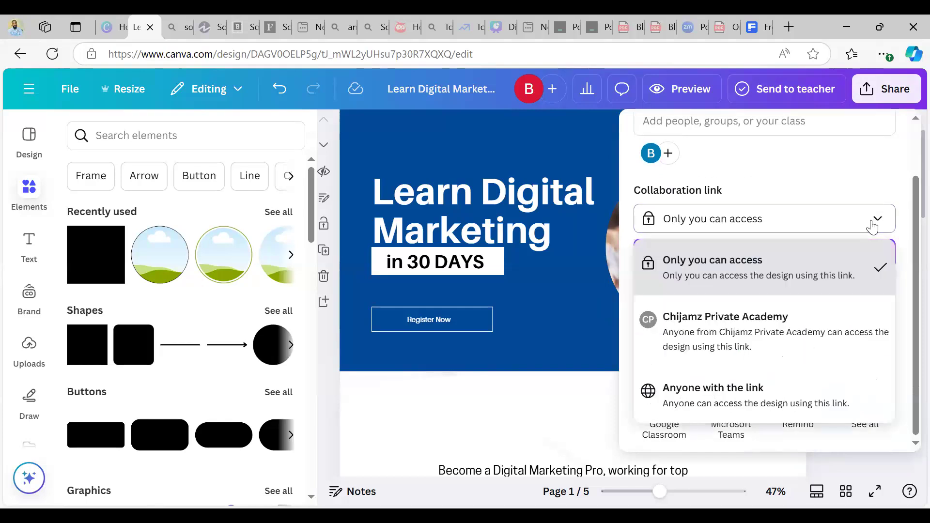
{"action": "left_click", "coordinate": [847, 194]}
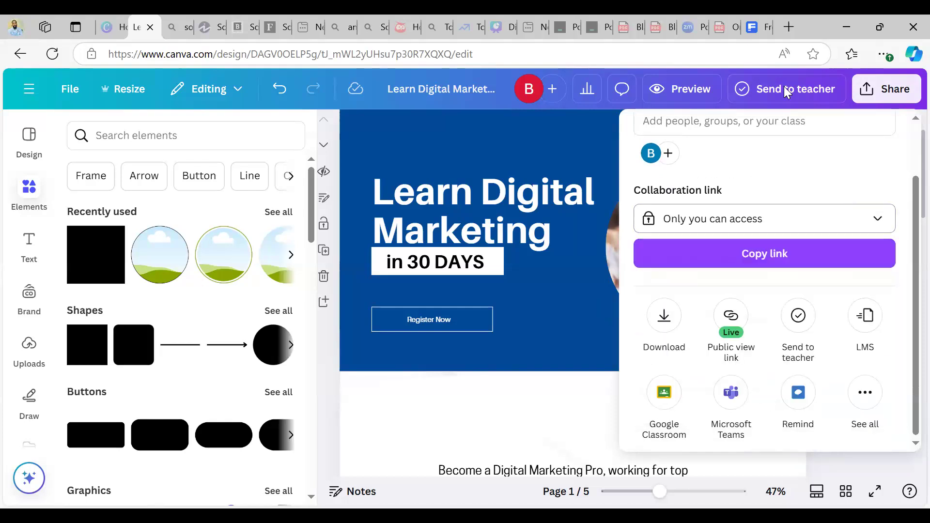
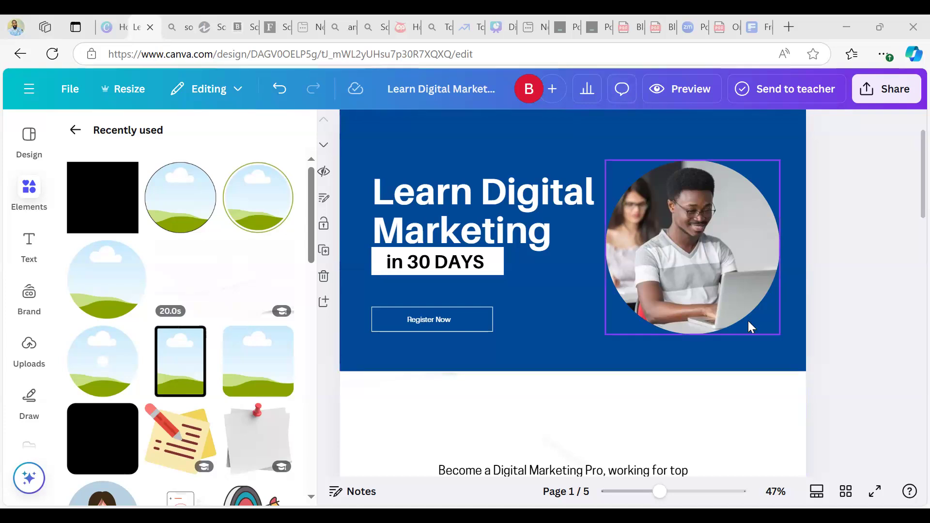
Try moving the REGISTER NOW text on page 5 off its white button, and undo the move
{"action": "scroll", "coordinate": [749, 327], "scroll_direction": "down", "scroll_amount": 20}
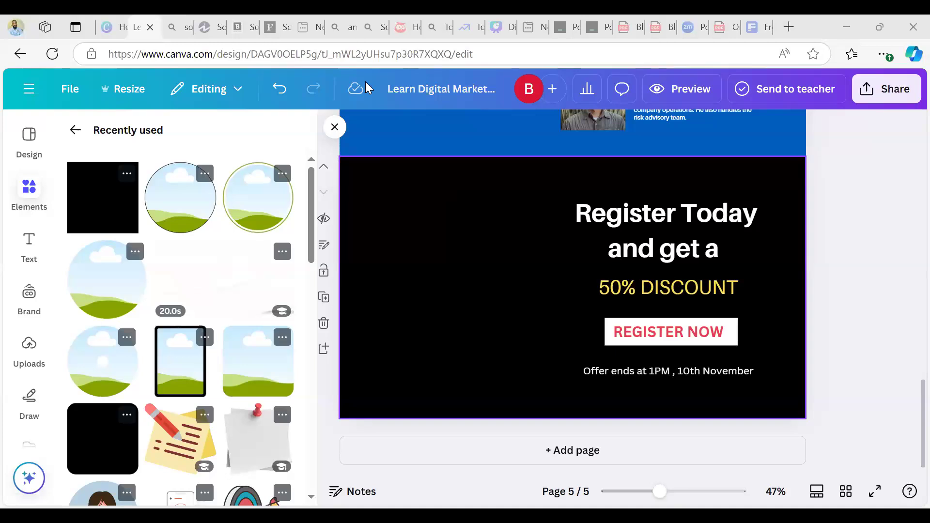
{"action": "left_click", "coordinate": [674, 334]}
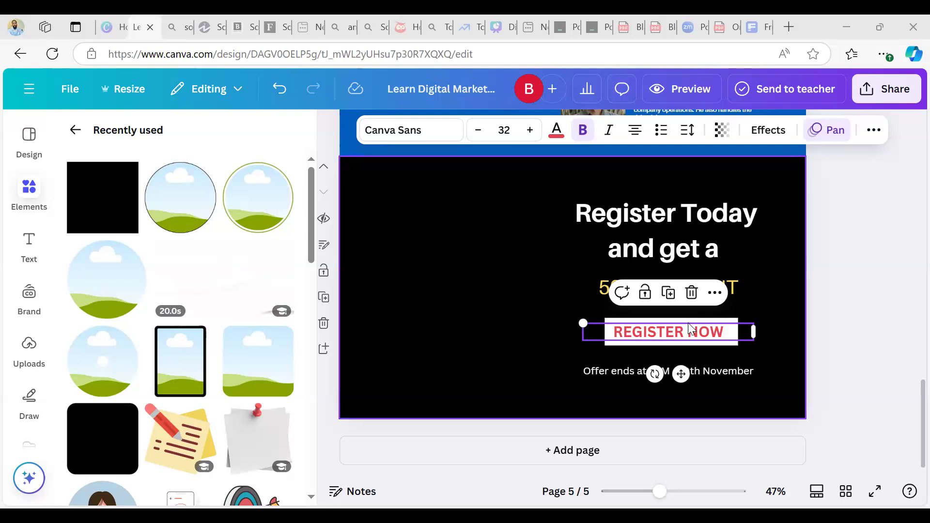
{"action": "left_click", "coordinate": [884, 132]}
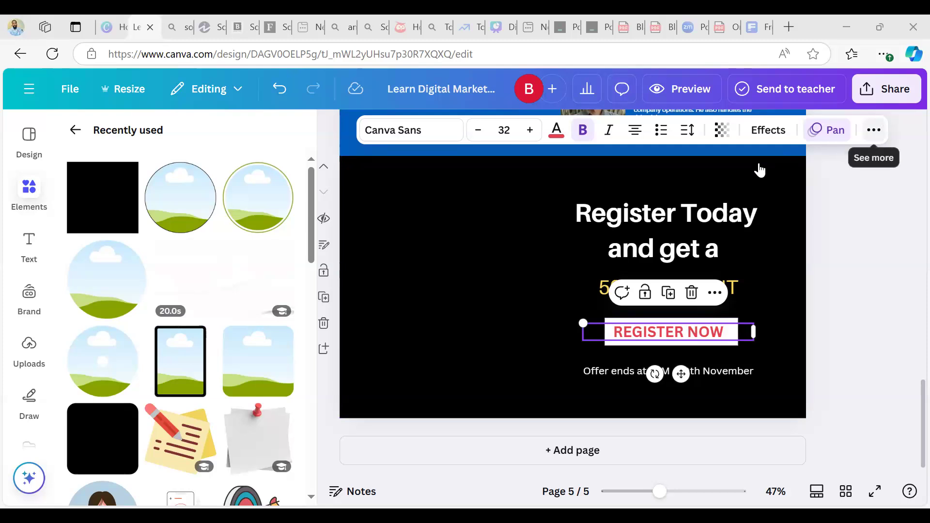
{"action": "left_click", "coordinate": [826, 281]}
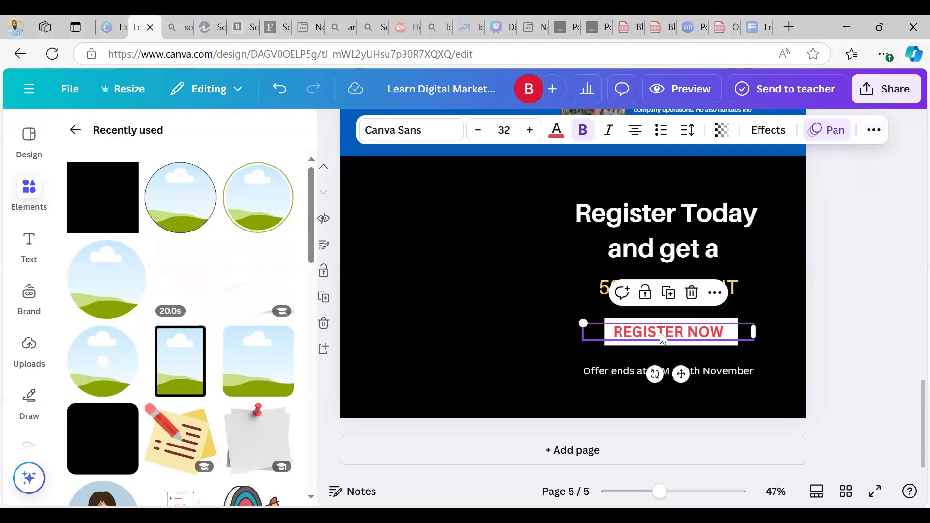
{"action": "left_click_drag", "start_coordinate": [660, 333], "coordinate": [800, 309]}
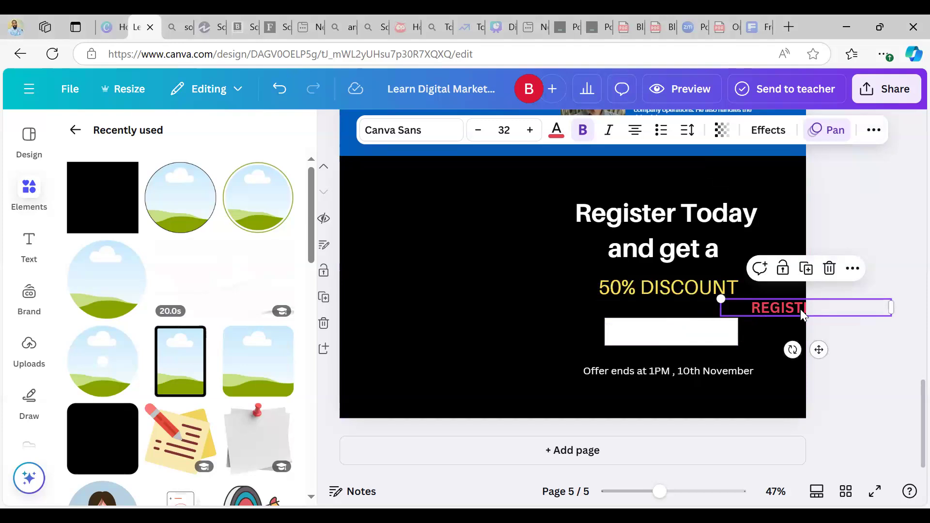
{"action": "key", "text": "ctrl+z"}
{"action": "left_click", "coordinate": [875, 293]}
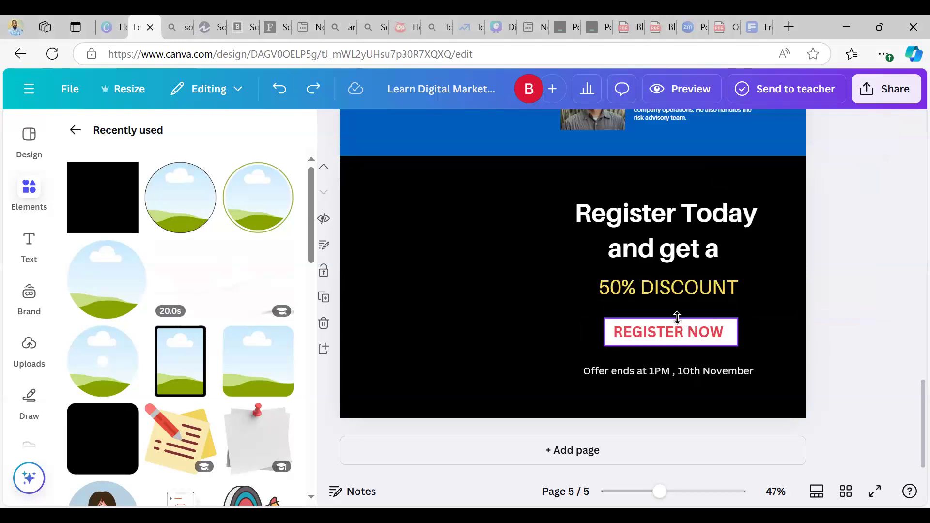
Group the REGISTER NOW text on page 5 with the white button shape behind it
{"action": "left_click", "coordinate": [678, 319]}
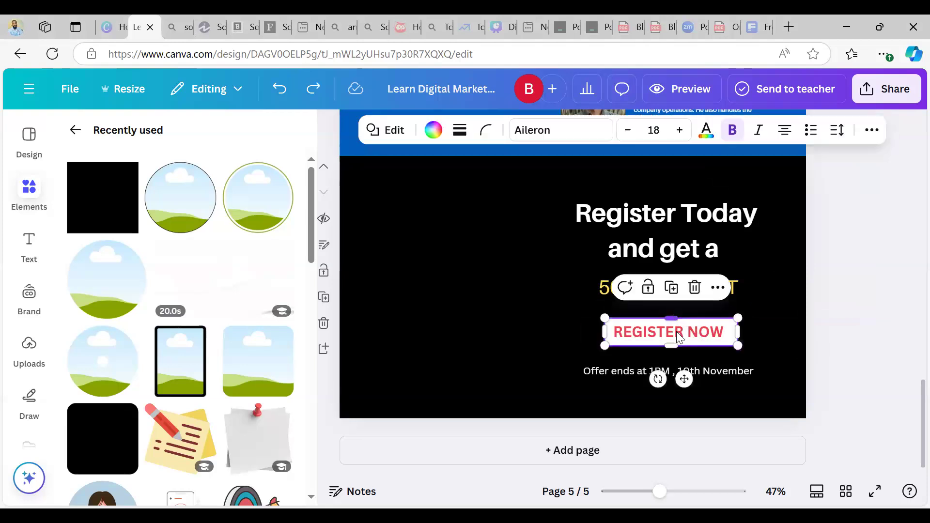
{"action": "left_click", "coordinate": [676, 331], "text": "shift"}
{"action": "left_click", "coordinate": [623, 289]}
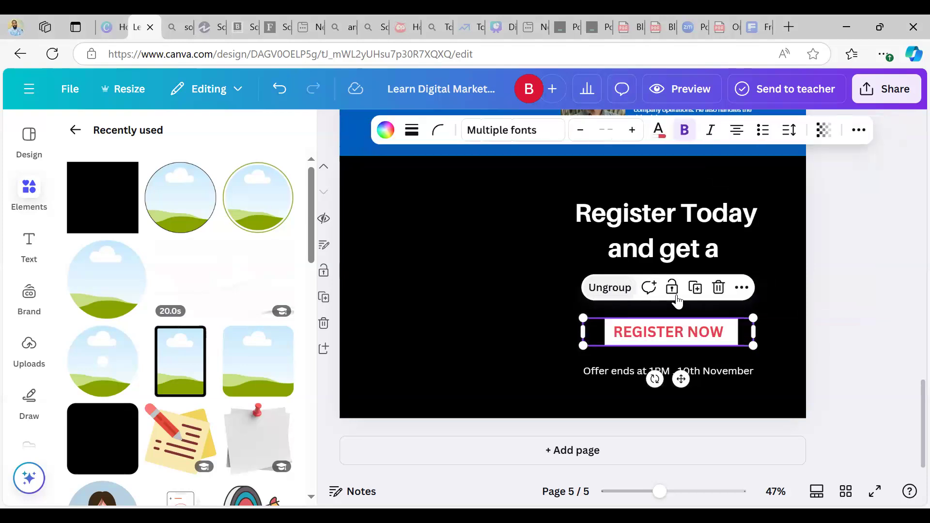
{"action": "left_click", "coordinate": [820, 293]}
Ungroup the REGISTER NOW text and its white button shape, and check the further element options without applying any
{"action": "left_click", "coordinate": [661, 342]}
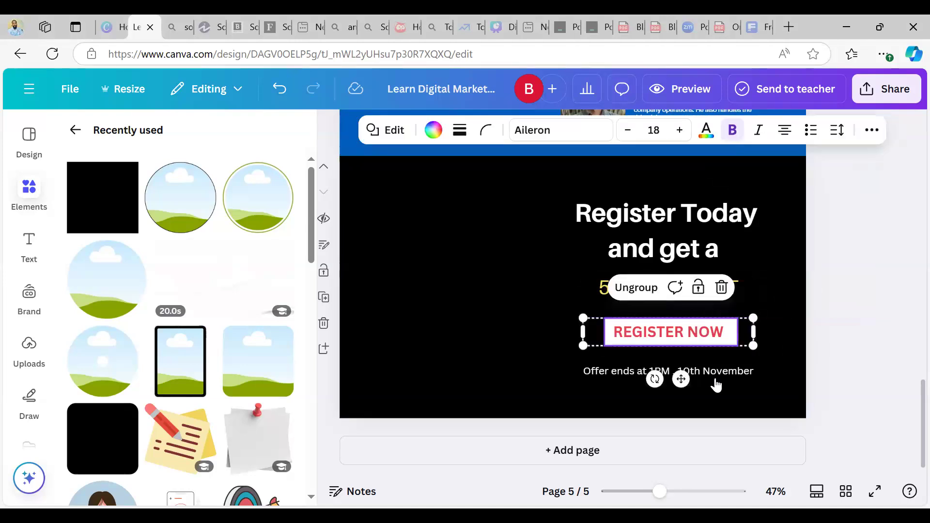
{"action": "left_click", "coordinate": [693, 334]}
{"action": "left_click", "coordinate": [641, 294]}
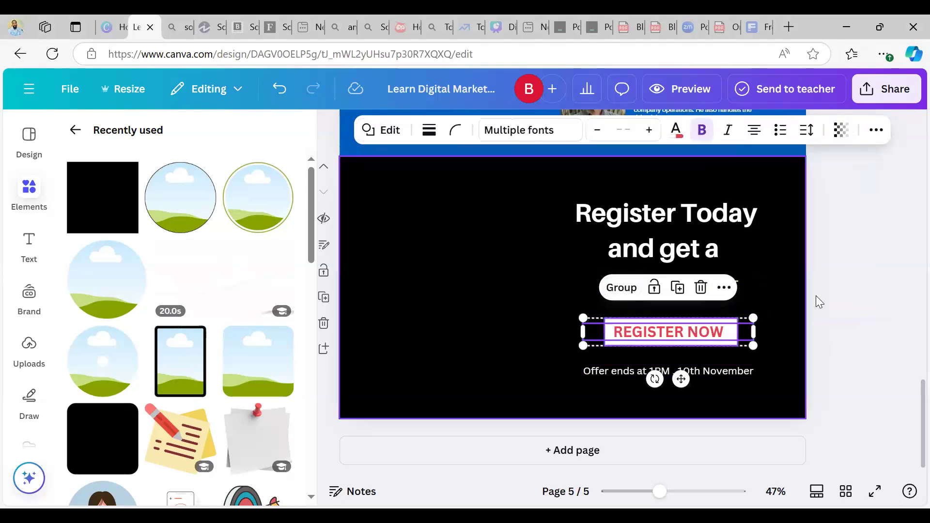
{"action": "left_click", "coordinate": [724, 288]}
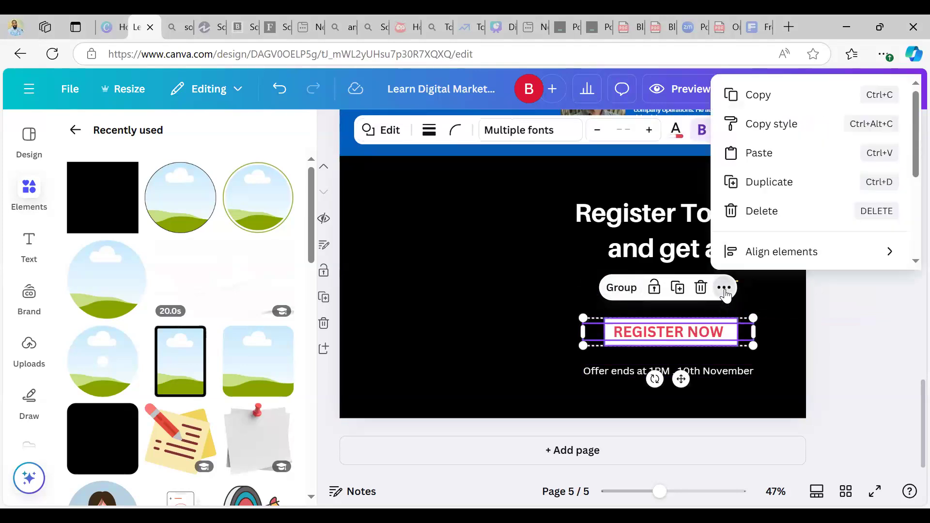
{"action": "left_click", "coordinate": [806, 317]}
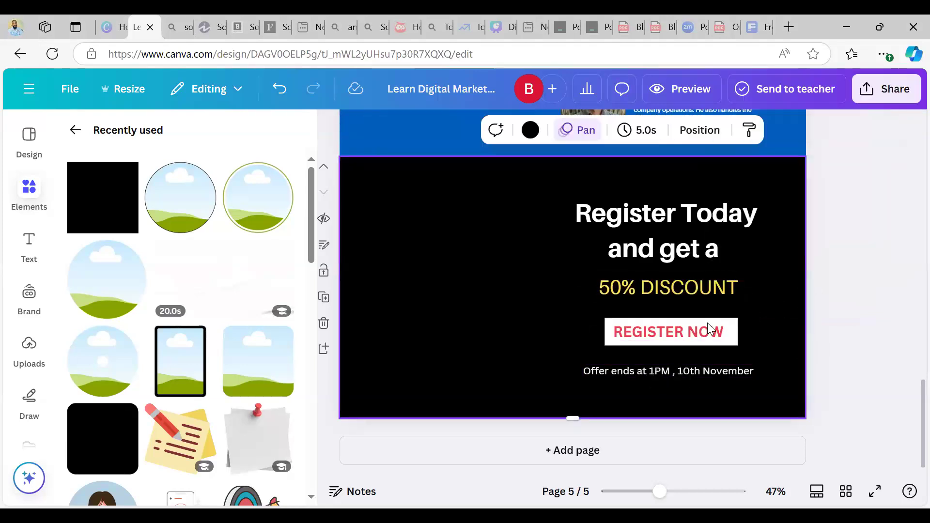
Open the link settings of the REGISTER NOW text on page 5, and close them without entering a link
{"action": "left_click", "coordinate": [710, 331]}
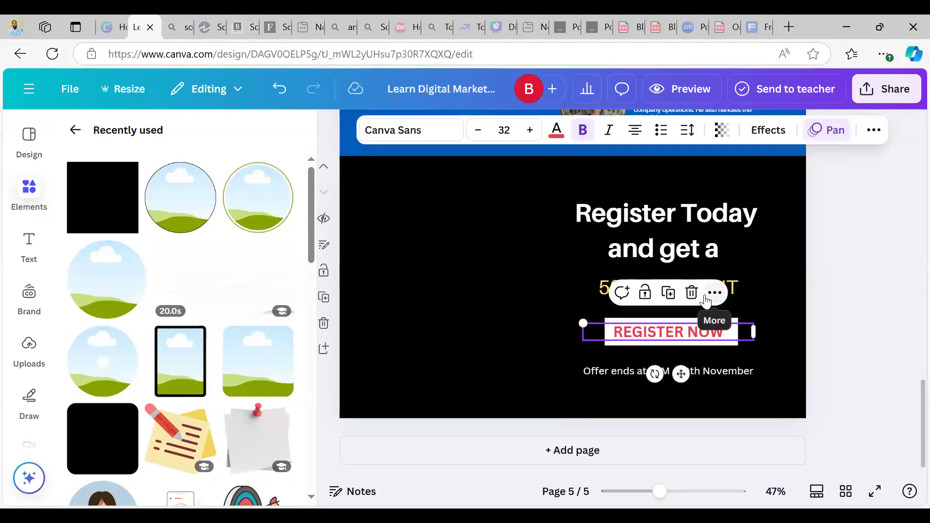
{"action": "left_click", "coordinate": [714, 293]}
{"action": "scroll", "coordinate": [737, 242], "scroll_direction": "down", "scroll_amount": 4}
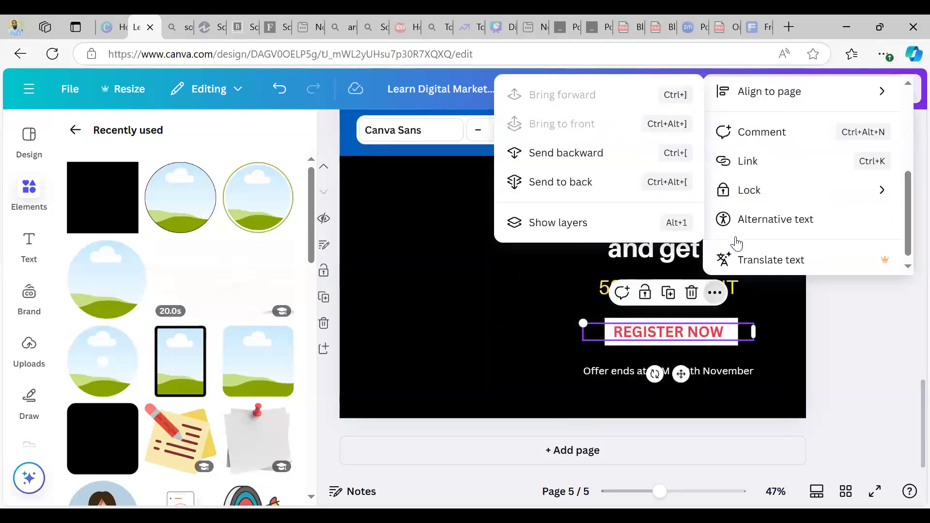
{"action": "left_click", "coordinate": [743, 168]}
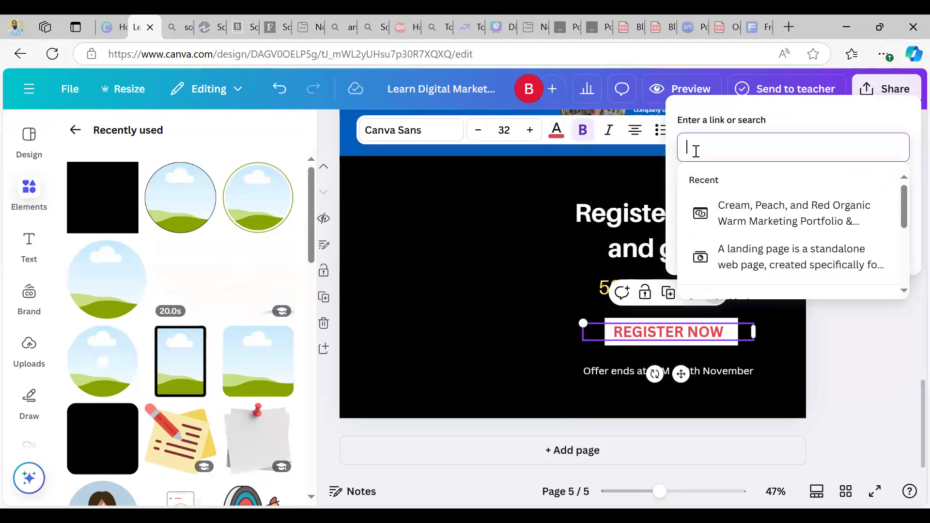
{"action": "key", "text": "alt+Tab"}
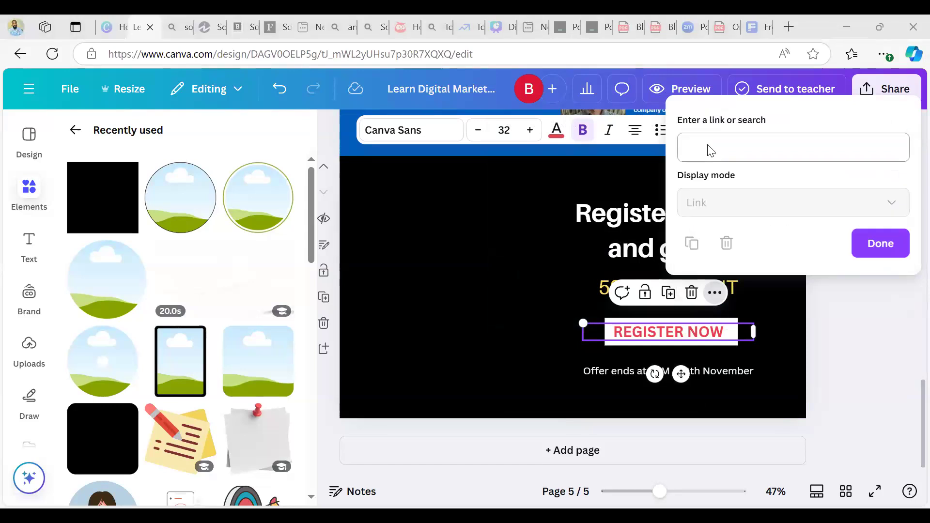
{"action": "left_click", "coordinate": [710, 151]}
{"action": "key", "text": "alt+Tab"}
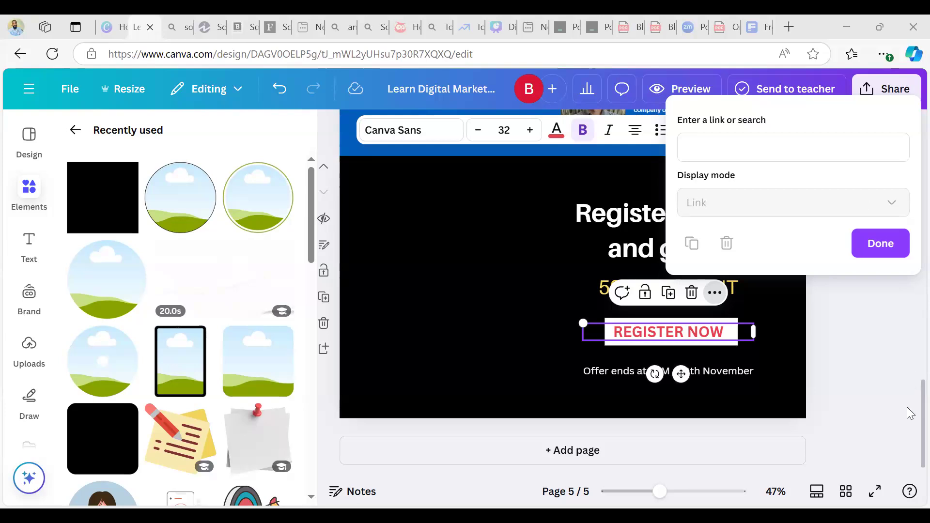
{"action": "left_click", "coordinate": [563, 191]}
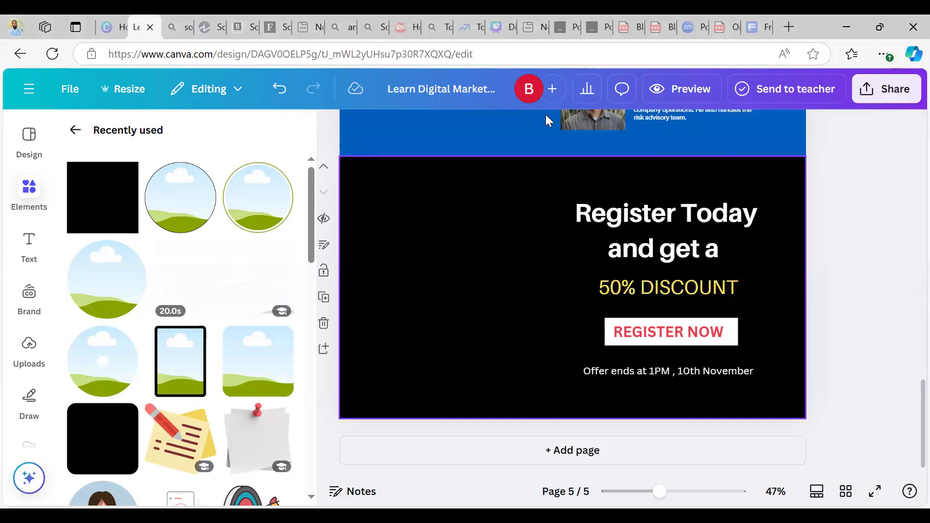
{"action": "scroll", "coordinate": [518, 302], "scroll_direction": "up", "scroll_amount": 8}
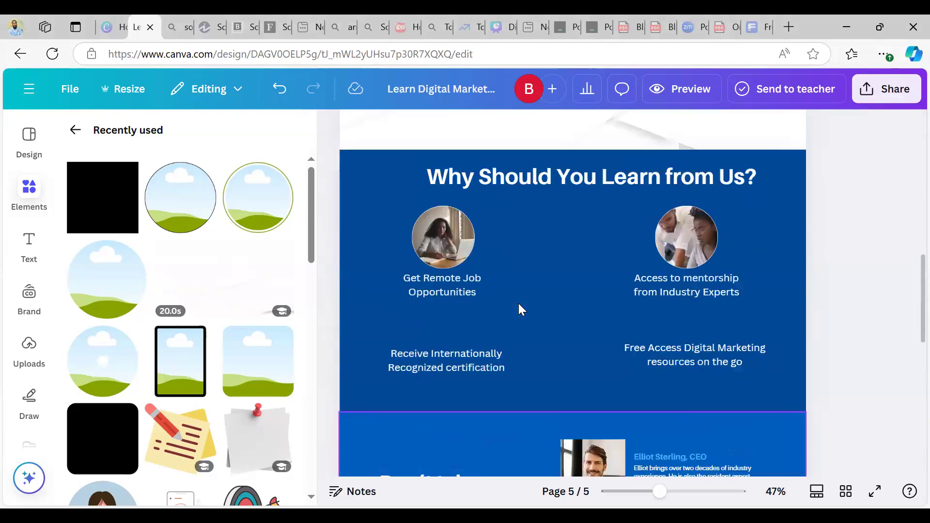
{"action": "scroll", "coordinate": [518, 304], "scroll_direction": "down", "scroll_amount": 1}
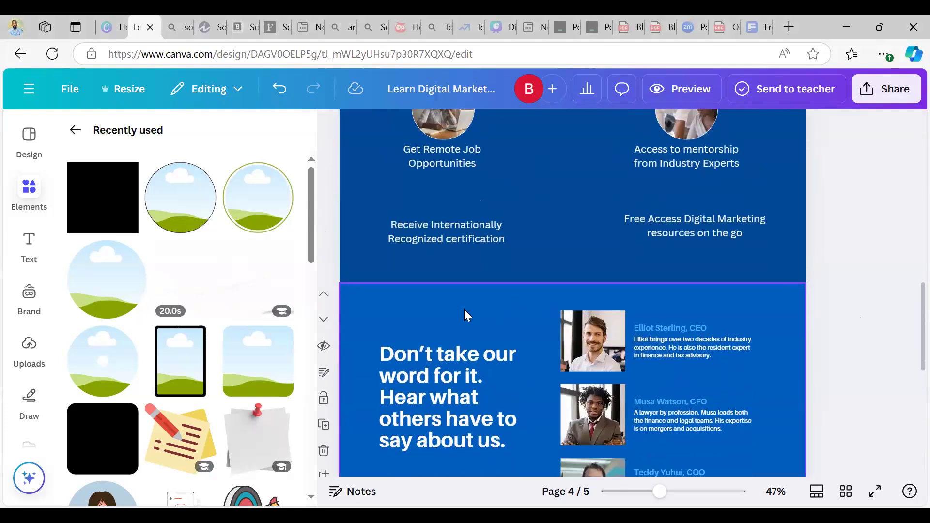
{"action": "left_click", "coordinate": [465, 311]}
{"action": "left_click", "coordinate": [585, 240]}
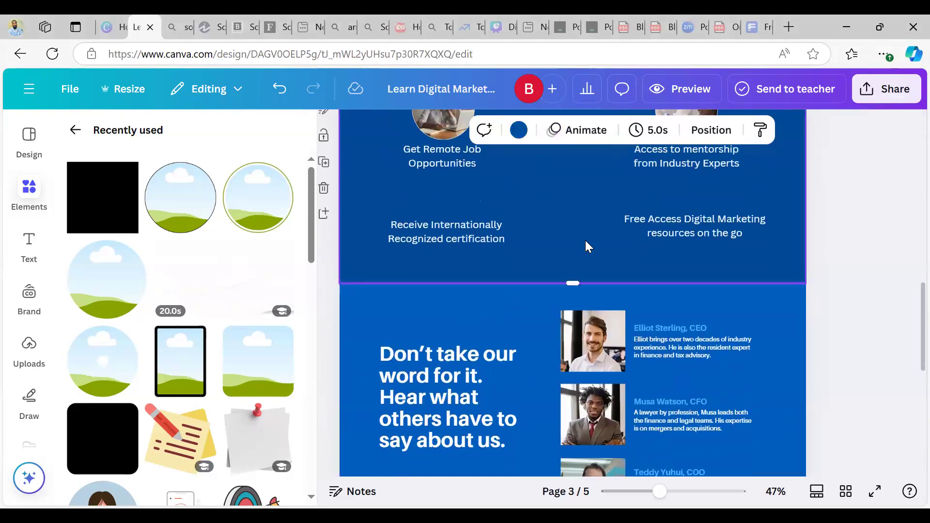
{"action": "scroll", "coordinate": [585, 240], "scroll_direction": "up", "scroll_amount": 3}
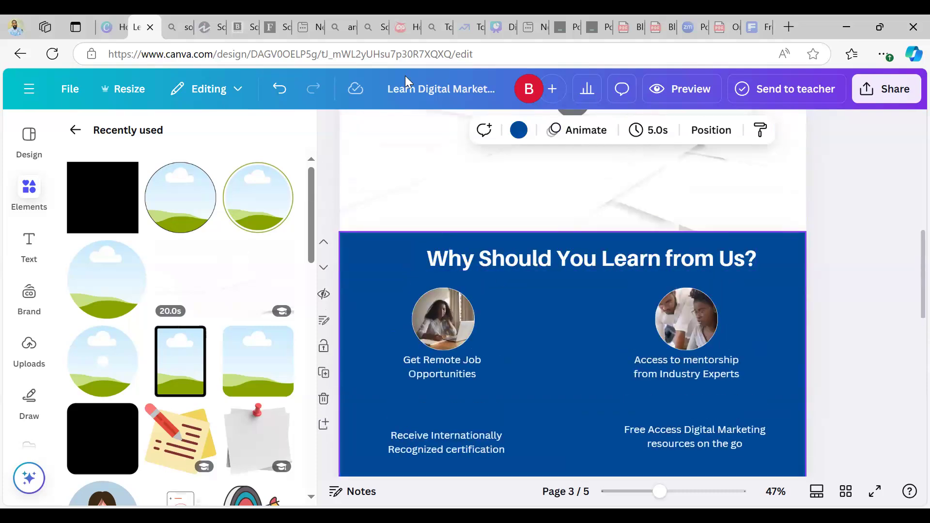
{"action": "scroll", "coordinate": [553, 242], "scroll_direction": "down", "scroll_amount": 10}
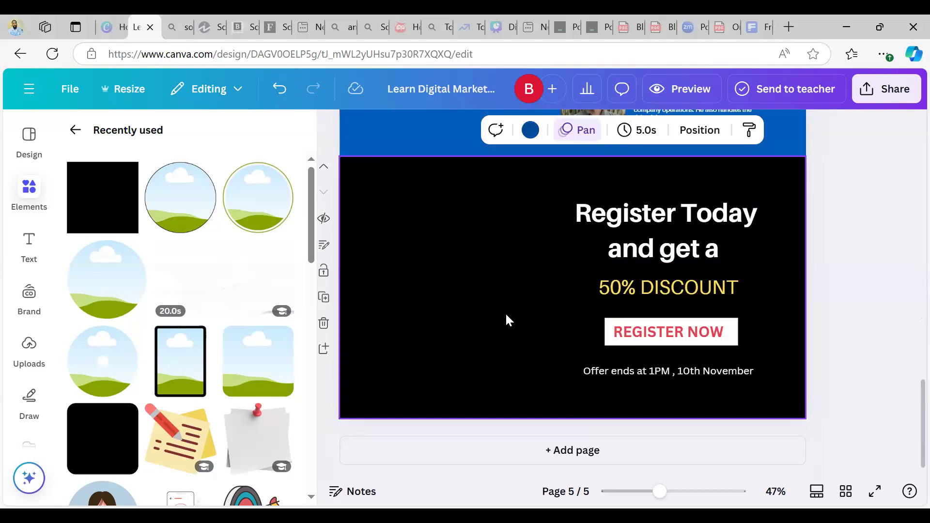